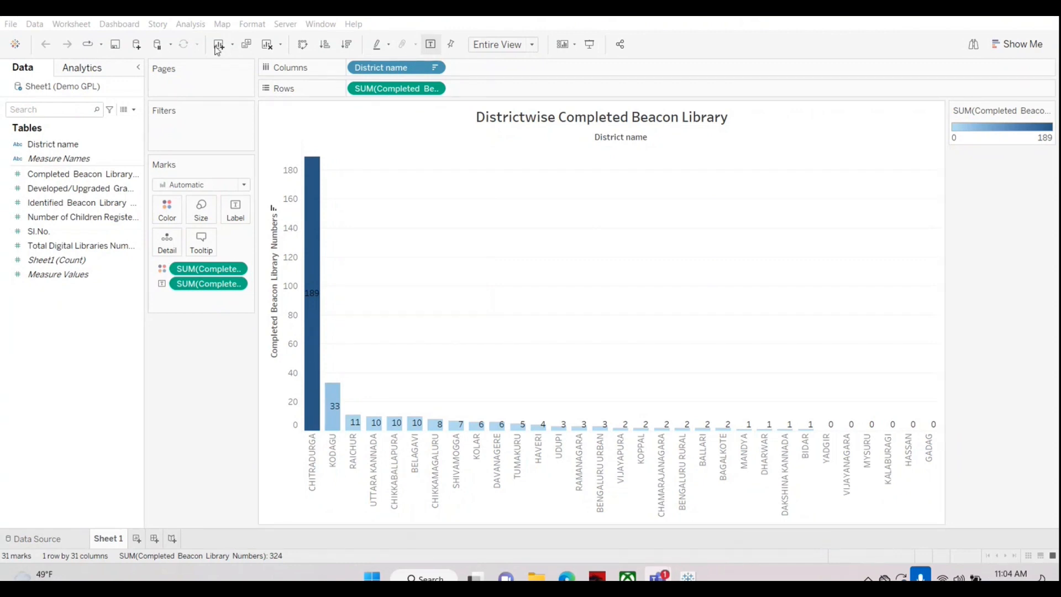
# Step: View the data source behind the district chart and close the Tableau workbook
pyautogui.click(40, 539)
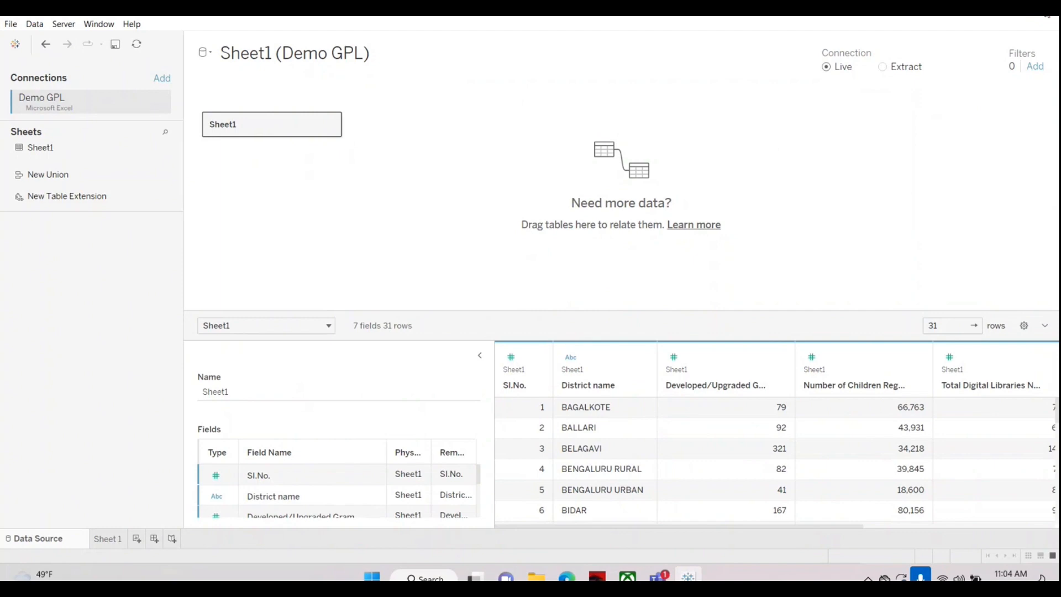
pyautogui.click(1044, 10)
pyautogui.click(563, 309)
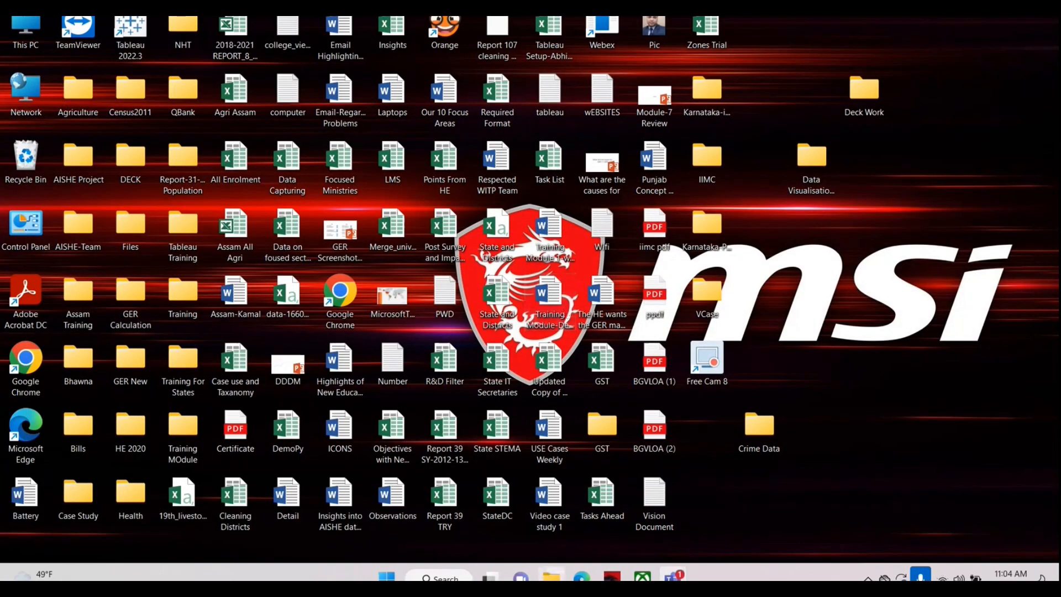
# Step: Open the Demo GPL workbook from the Karnataka-PRI folder in Excel and review its column headings from Sl.No. to Completed Beacon Library Numbers
pyautogui.doubleClick(707, 226)
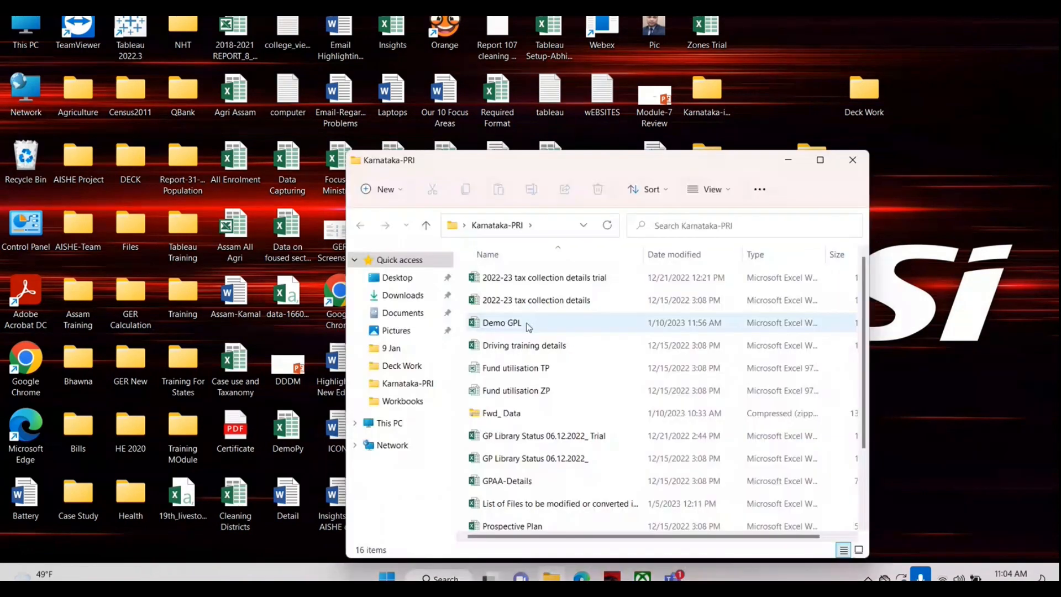
pyautogui.doubleClick(519, 323)
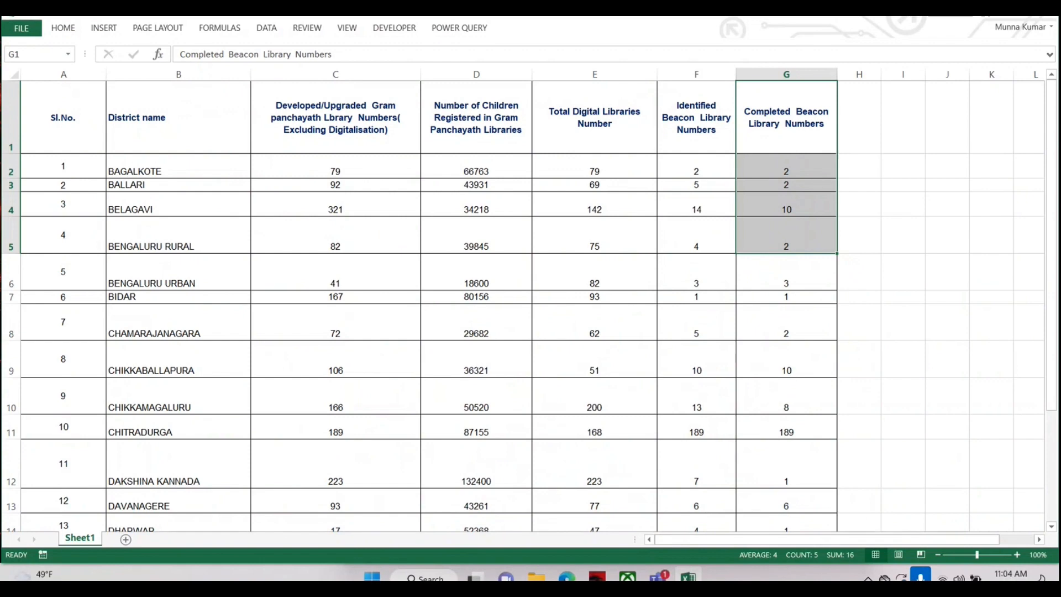
pyautogui.click(53, 119)
pyautogui.click(198, 131)
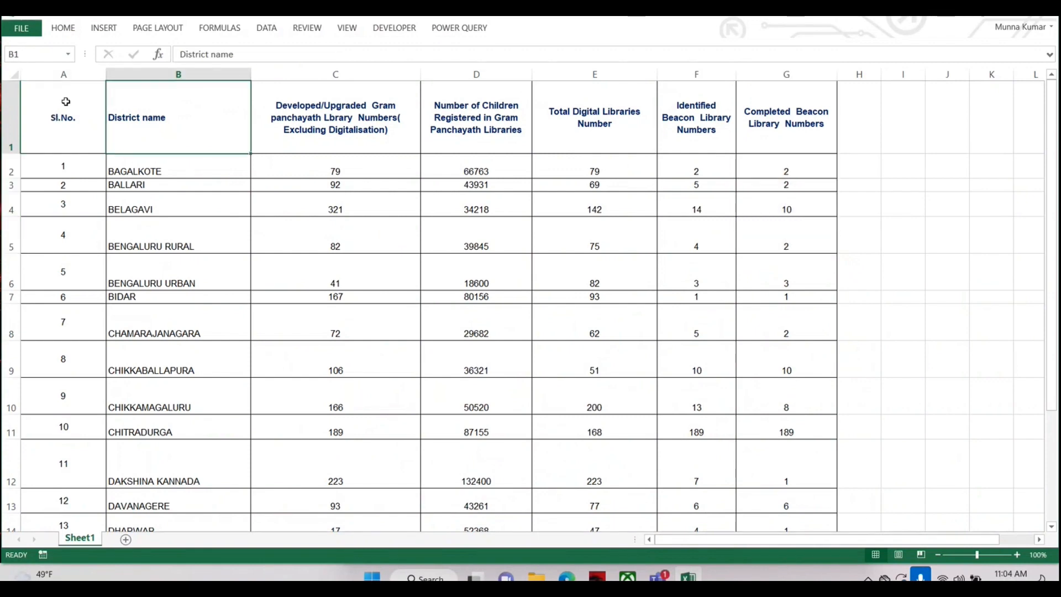
pyautogui.moveTo(66, 102); pyautogui.dragTo(787, 105)
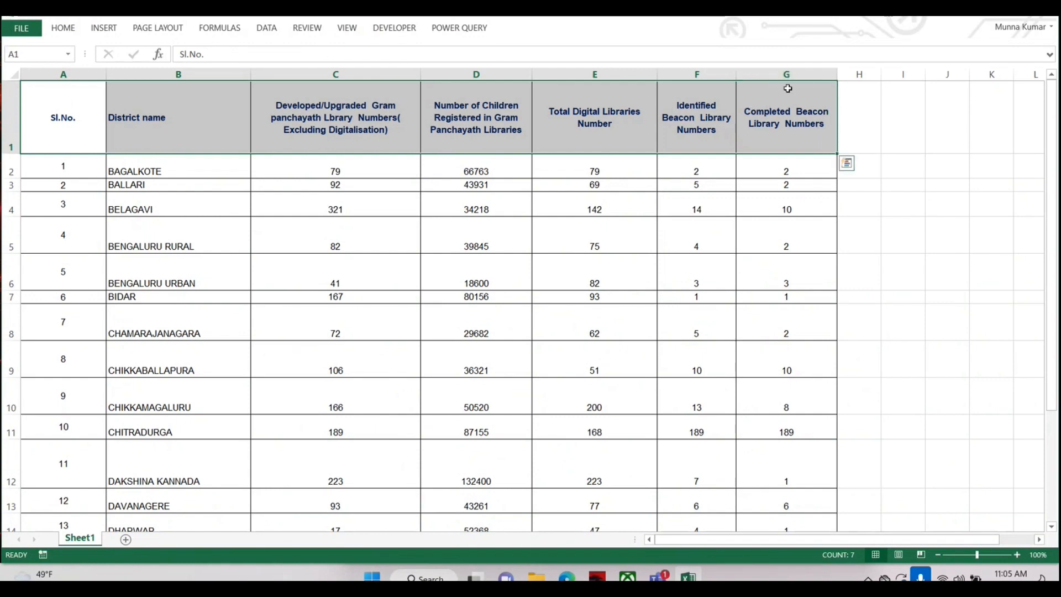
pyautogui.click(790, 73)
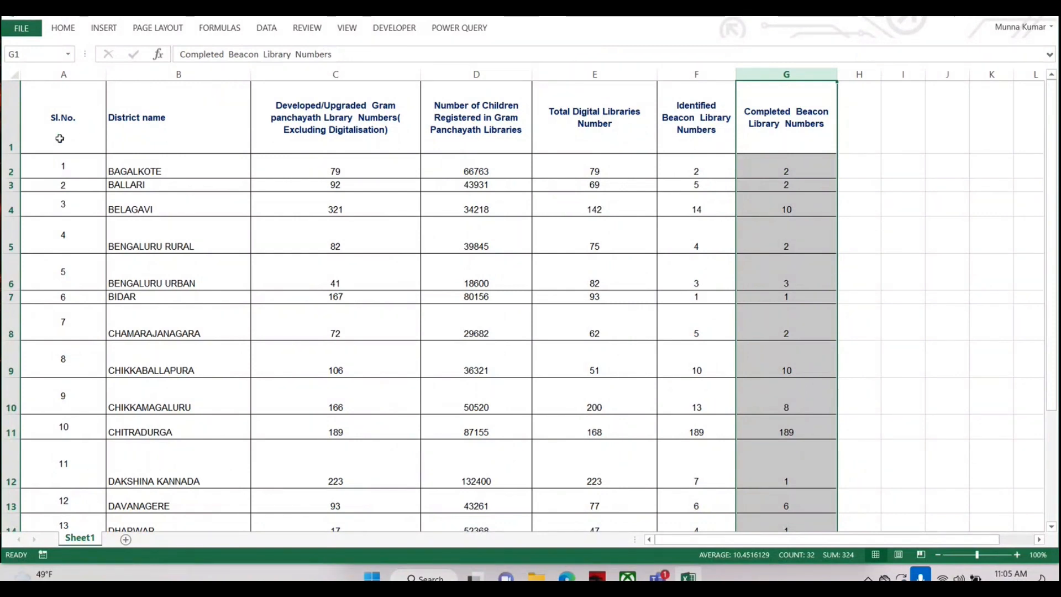
# Step: Examine the district records row by row, including the rows for Bagalkote, Belagavi and Bengaluru Urban
pyautogui.moveTo(62, 167); pyautogui.dragTo(797, 175)
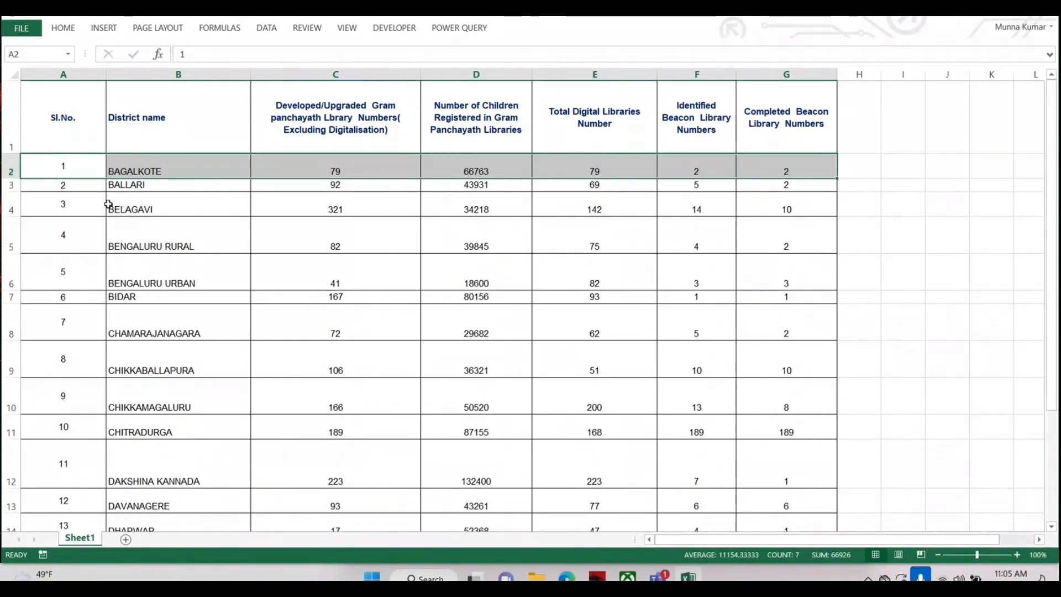
pyautogui.click(9, 166)
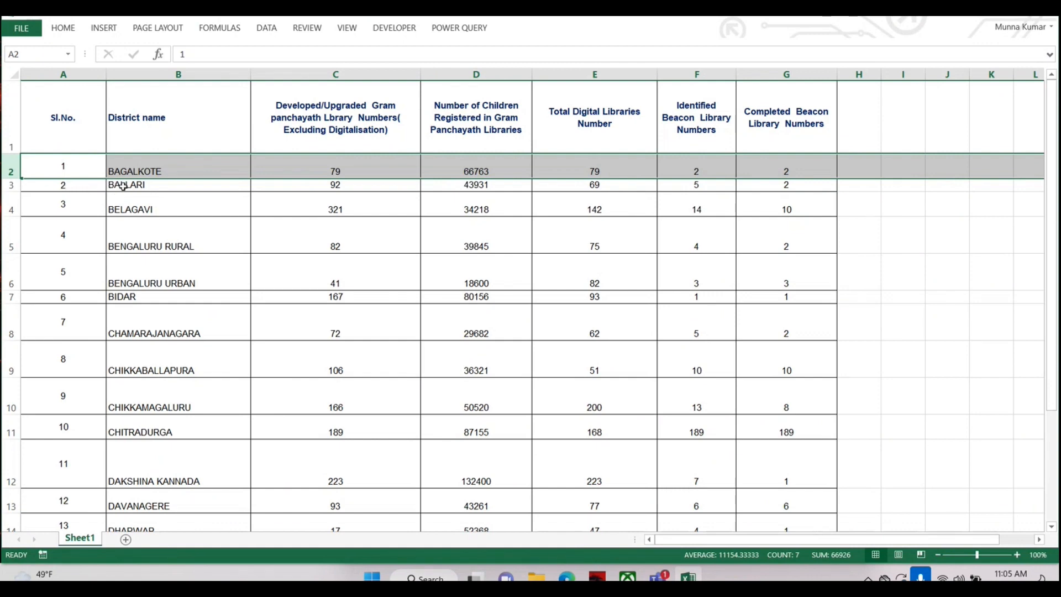
pyautogui.scroll(-1, 149, 226)
pyautogui.scroll(1, 155, 225)
pyautogui.click(12, 206)
pyautogui.click(13, 277)
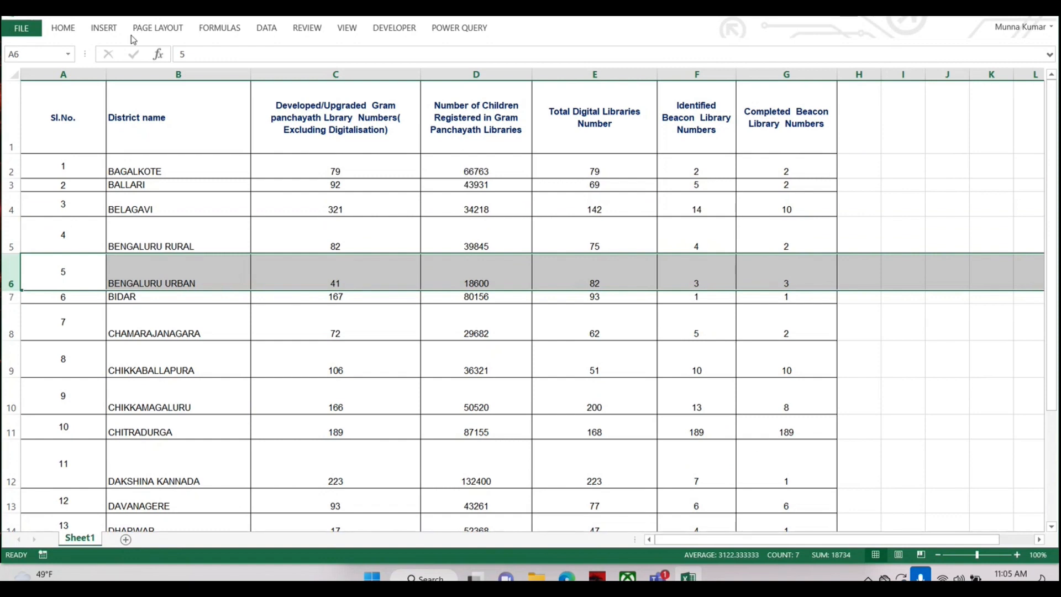
# Step: Examine the serial number, district name, developed library and registered children columns with their values
pyautogui.click(63, 107)
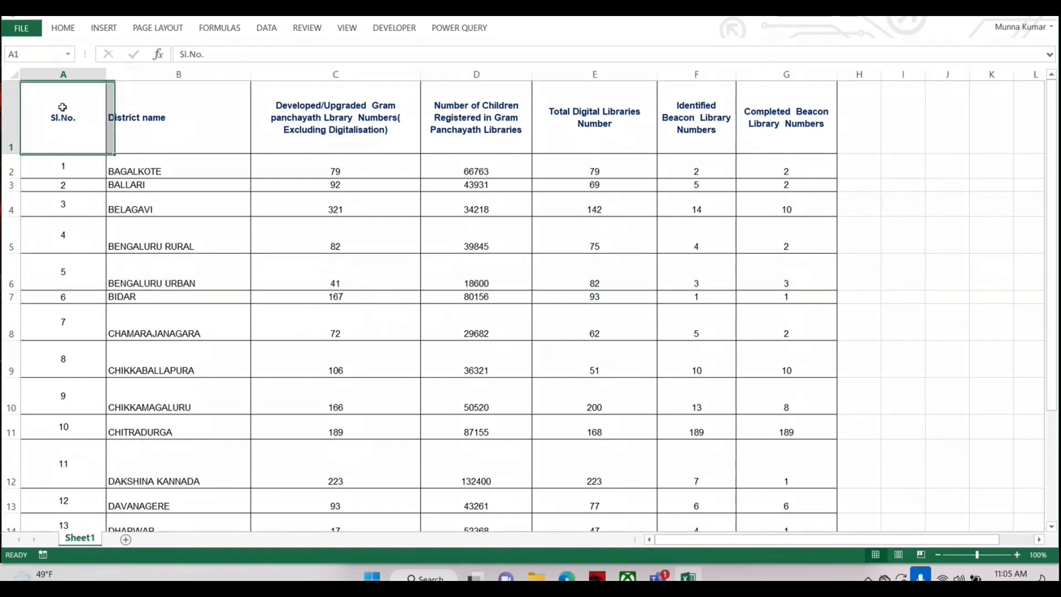
pyautogui.moveTo(62, 106); pyautogui.dragTo(59, 270)
pyautogui.moveTo(149, 130); pyautogui.dragTo(160, 326)
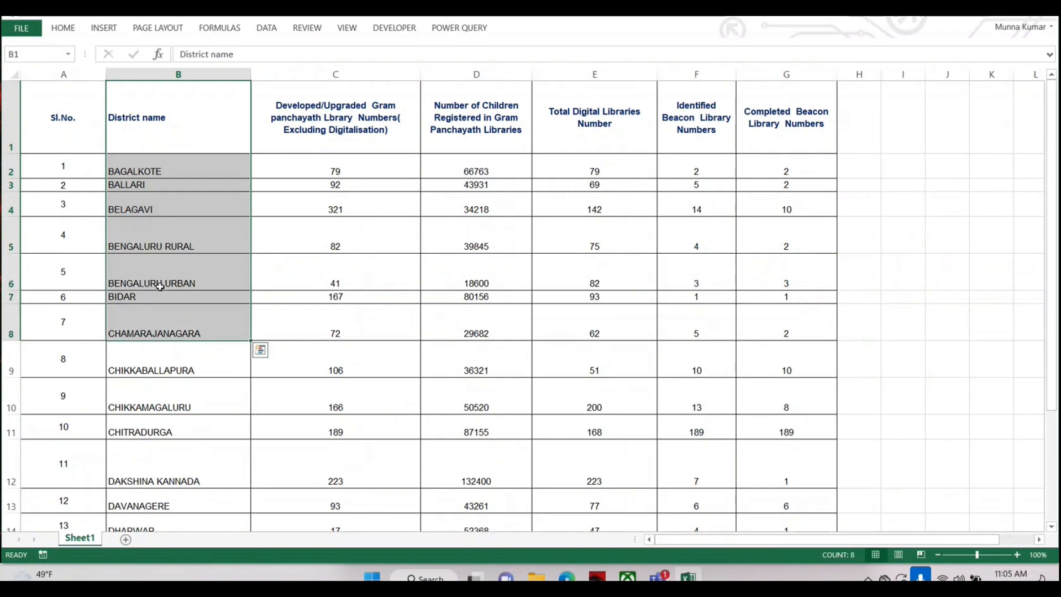
pyautogui.moveTo(335, 117); pyautogui.dragTo(335, 210)
pyautogui.moveTo(467, 105); pyautogui.dragTo(476, 243)
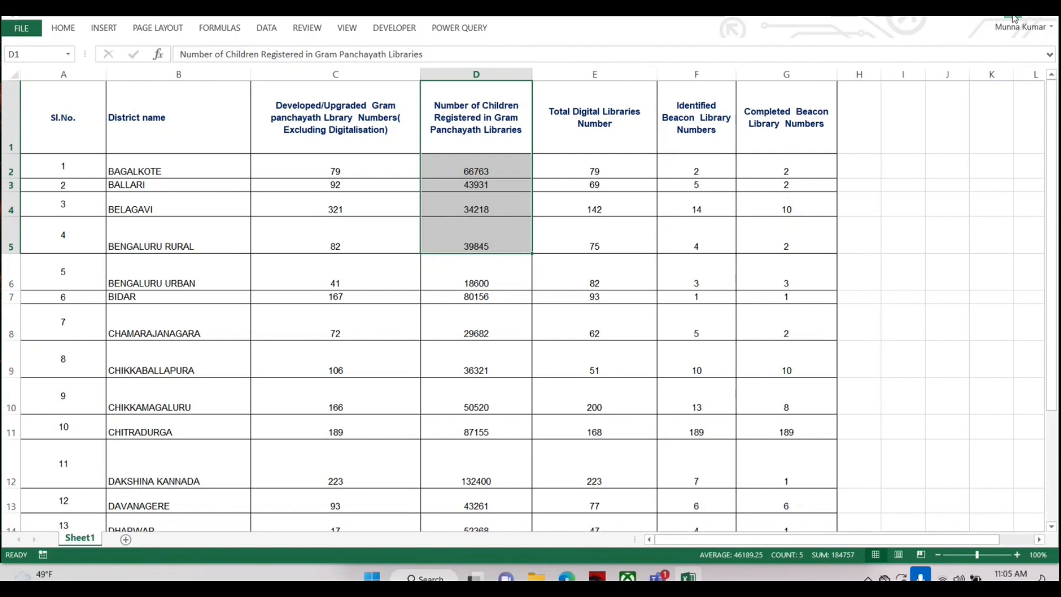
# Step: Minimise the Excel workbook, launch Tableau 2022.3 and dismiss the File Recovery dialog
pyautogui.click(1014, 17)
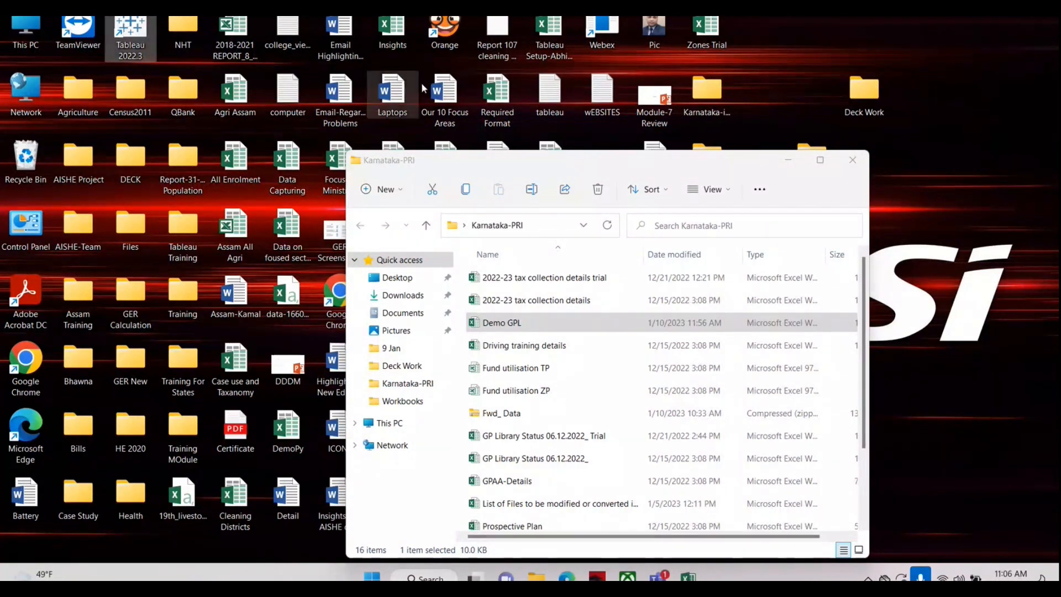
pyautogui.moveTo(591, 170); pyautogui.dragTo(562, 100)
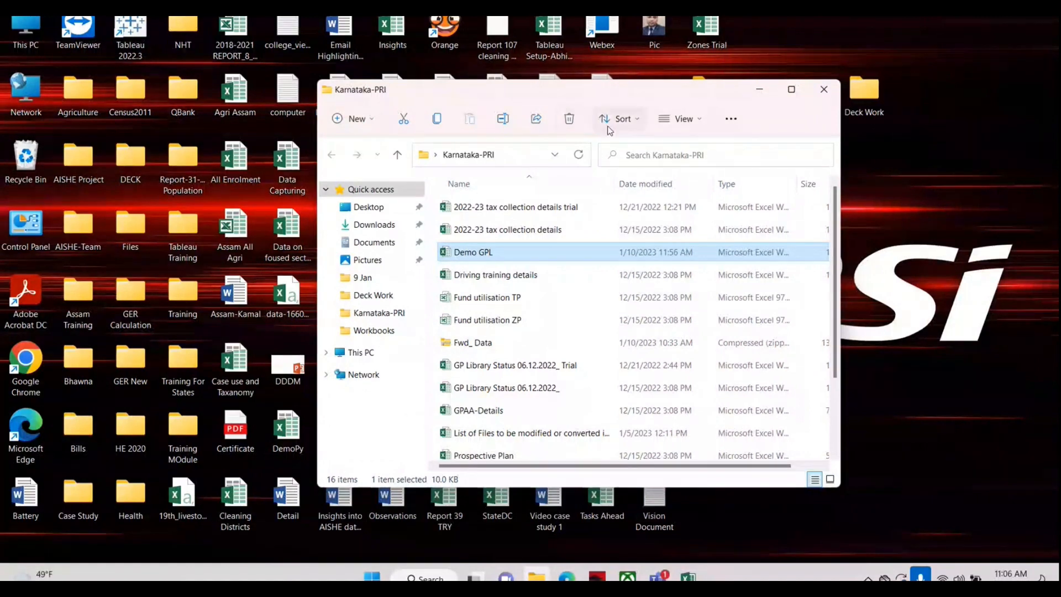
pyautogui.doubleClick(132, 30)
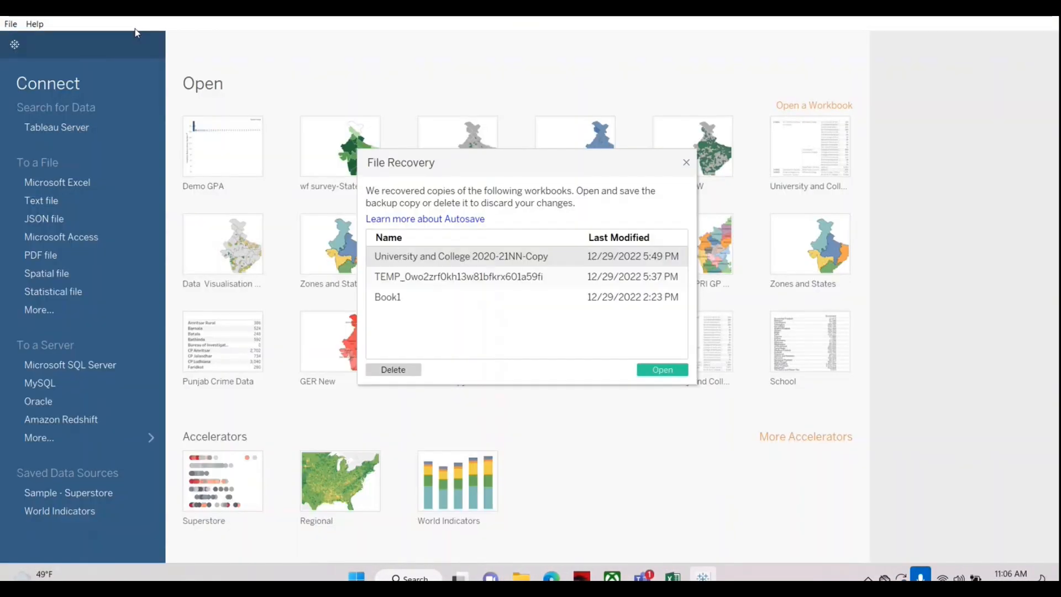
pyautogui.click(687, 163)
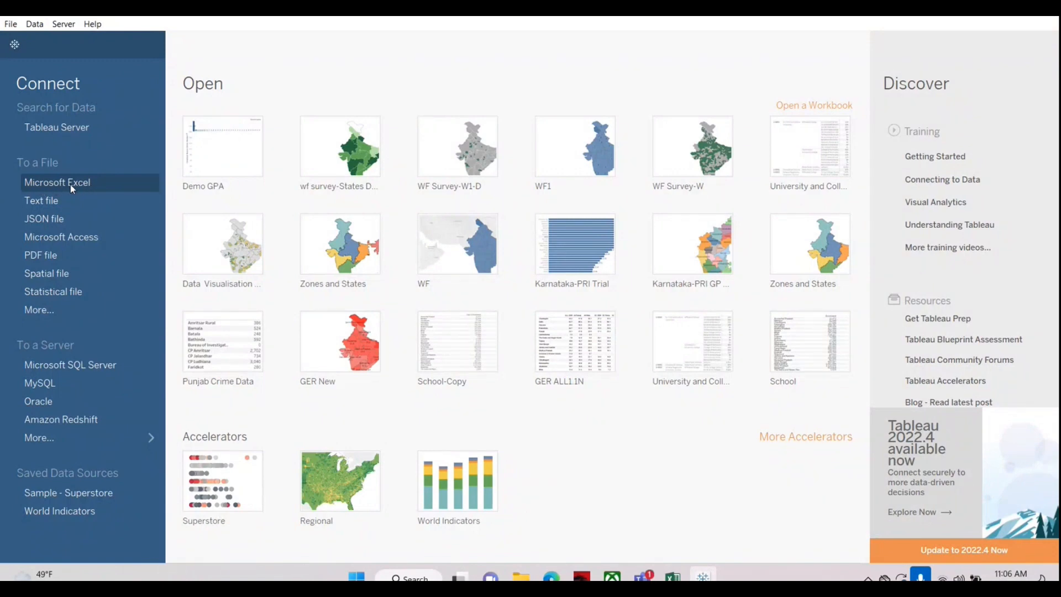
# Step: Connect to the Demo GPL Microsoft Excel file in the Karnataka-PRI folder as the data source
pyautogui.click(71, 185)
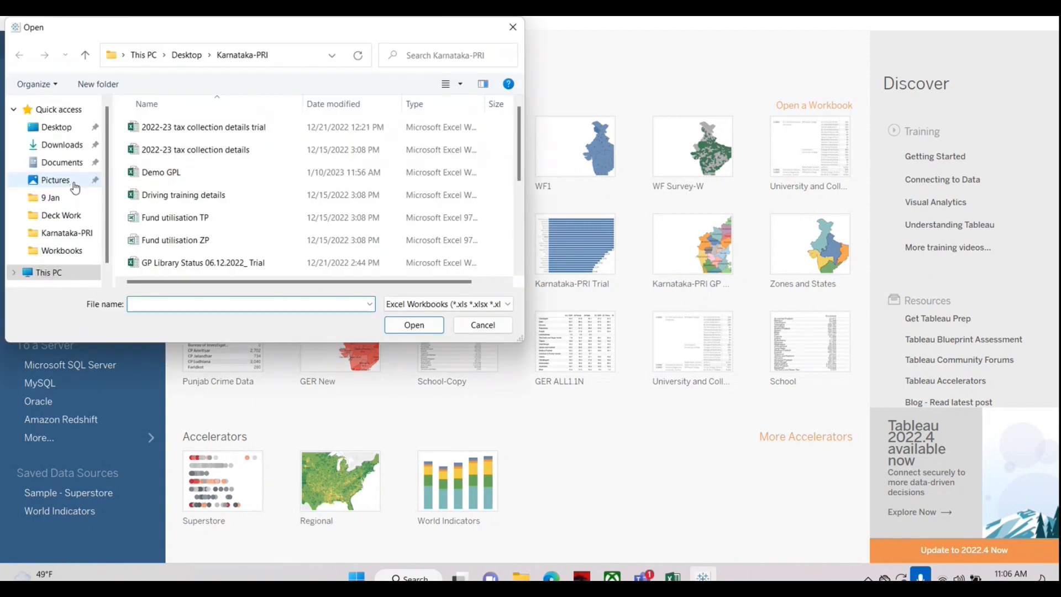
pyautogui.click(162, 175)
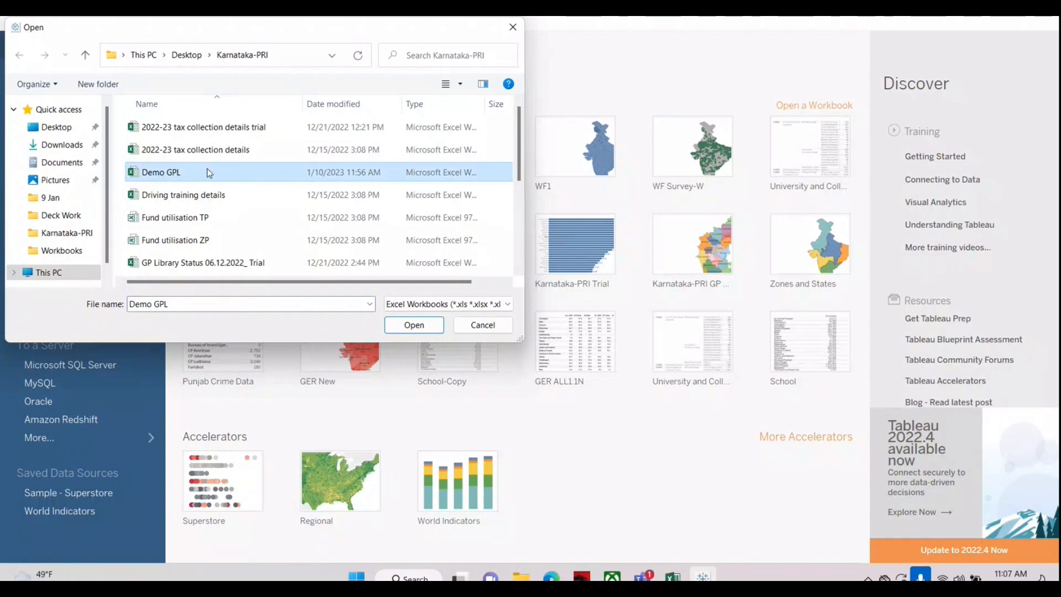
pyautogui.click(414, 326)
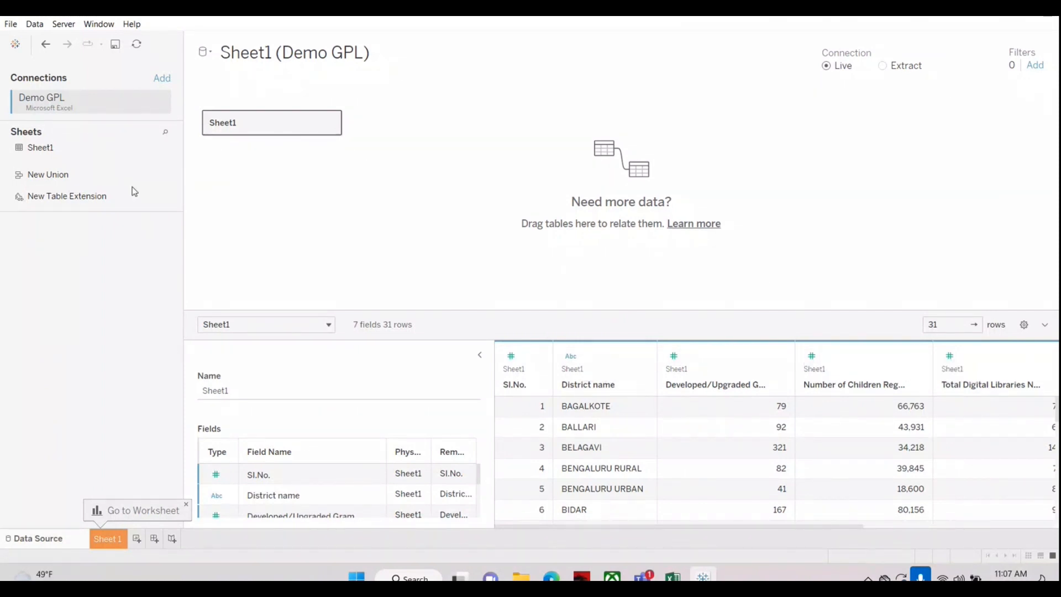
# Step: Open the empty worksheet Sheet 1, with a brief return to the data source in between
pyautogui.click(104, 537)
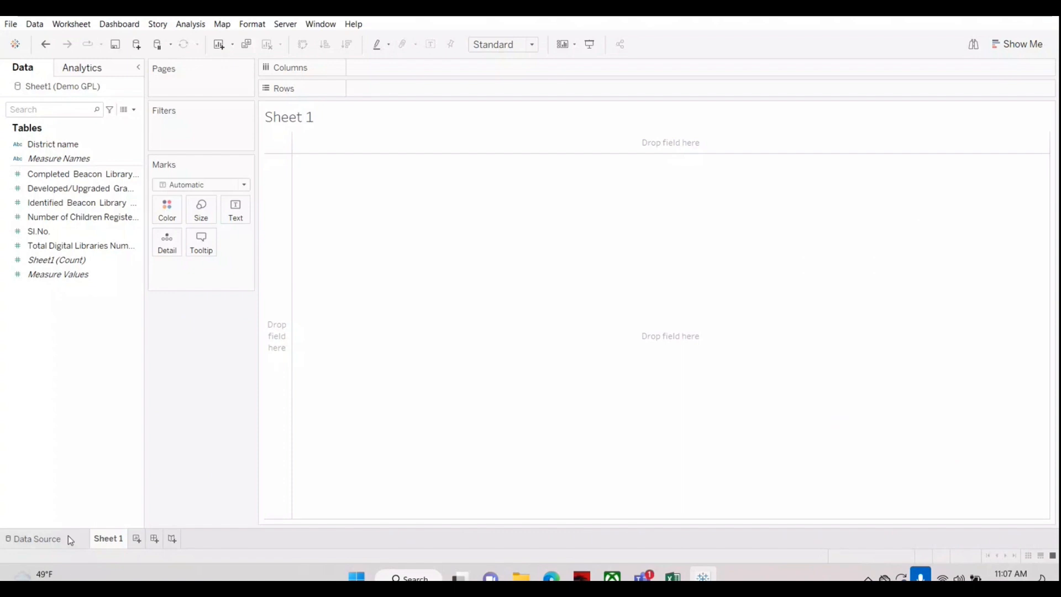
pyautogui.click(31, 539)
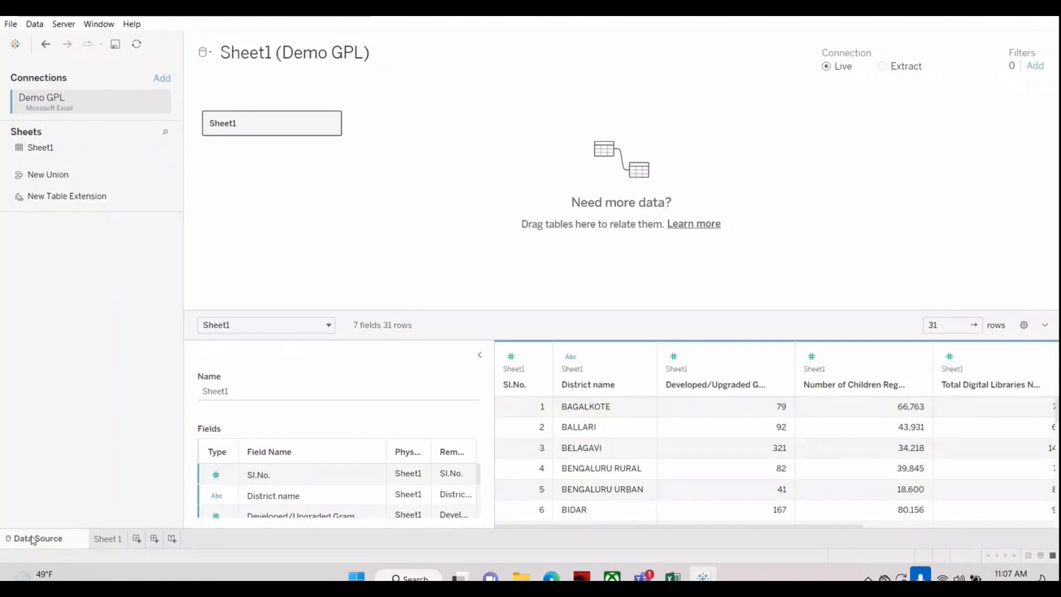
pyautogui.click(108, 539)
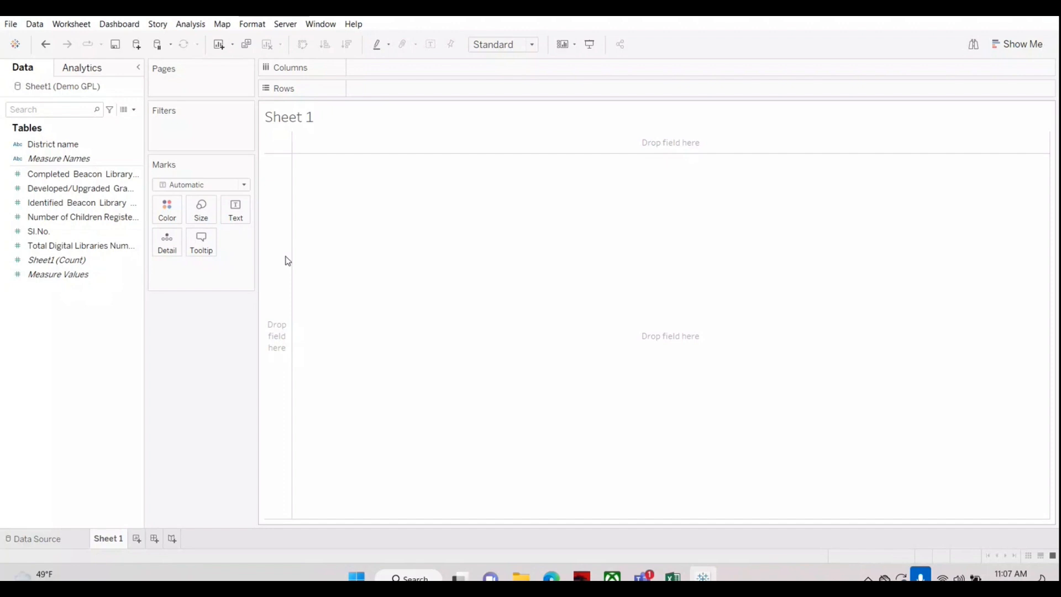
# Step: Examine the worksheet's dimension and measure fields and their data types, from District name through Sl.No
pyautogui.click(42, 142)
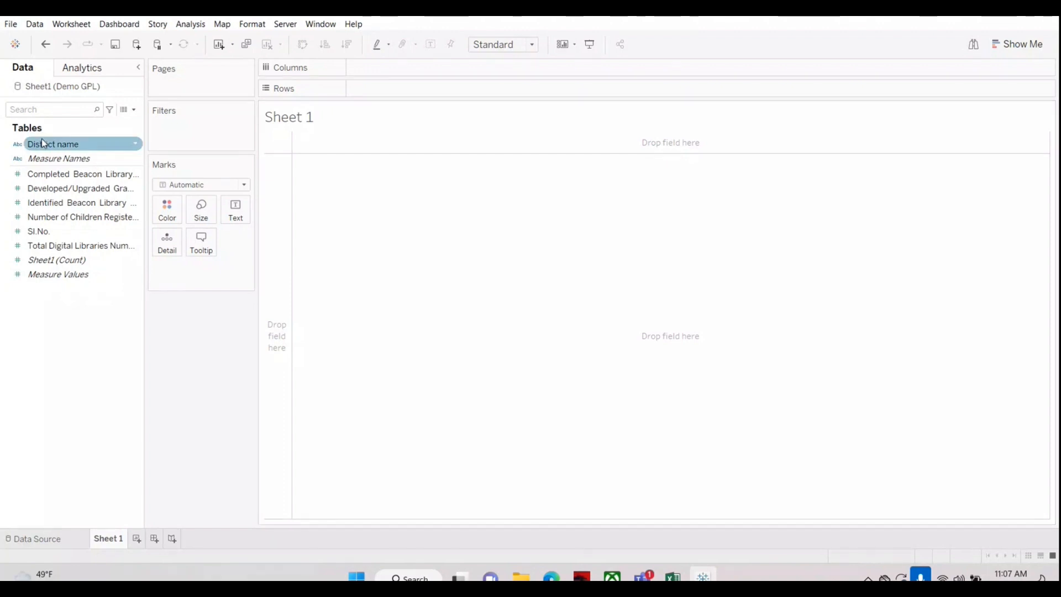
pyautogui.click(42, 204)
pyautogui.click(34, 315)
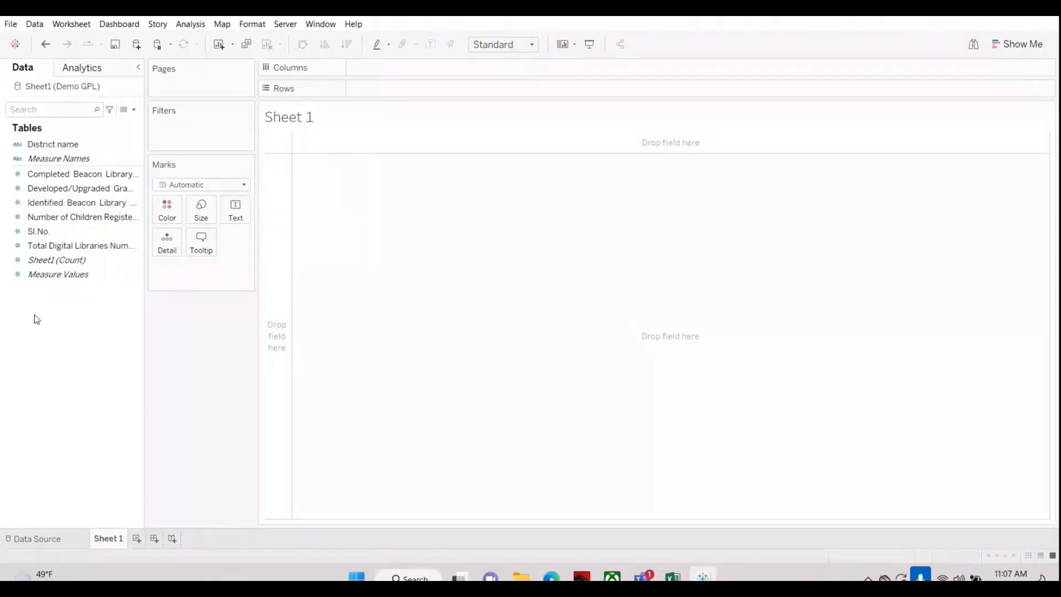
pyautogui.click(15, 146)
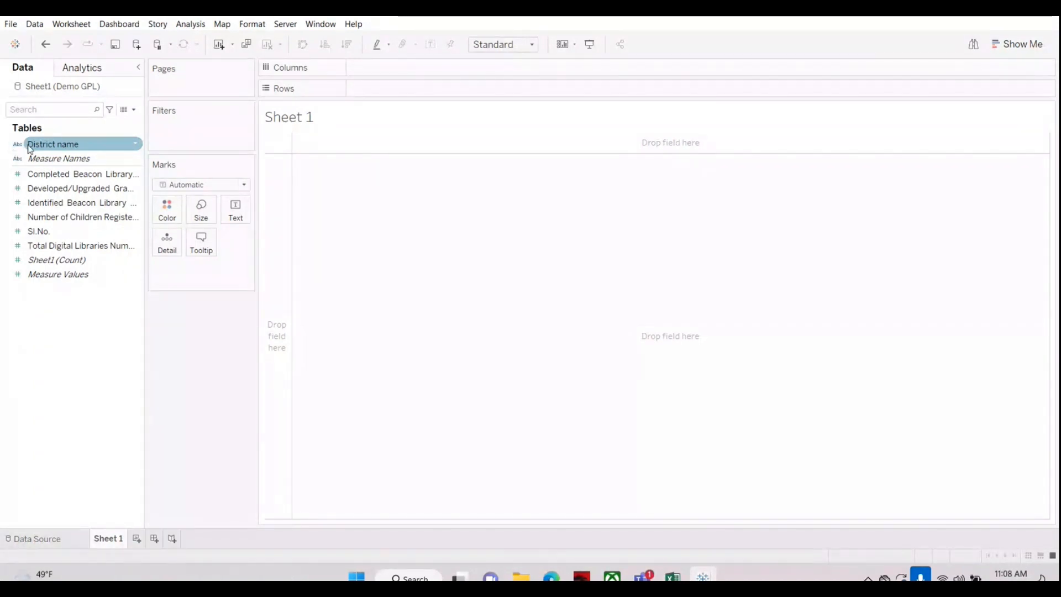
pyautogui.click(17, 161)
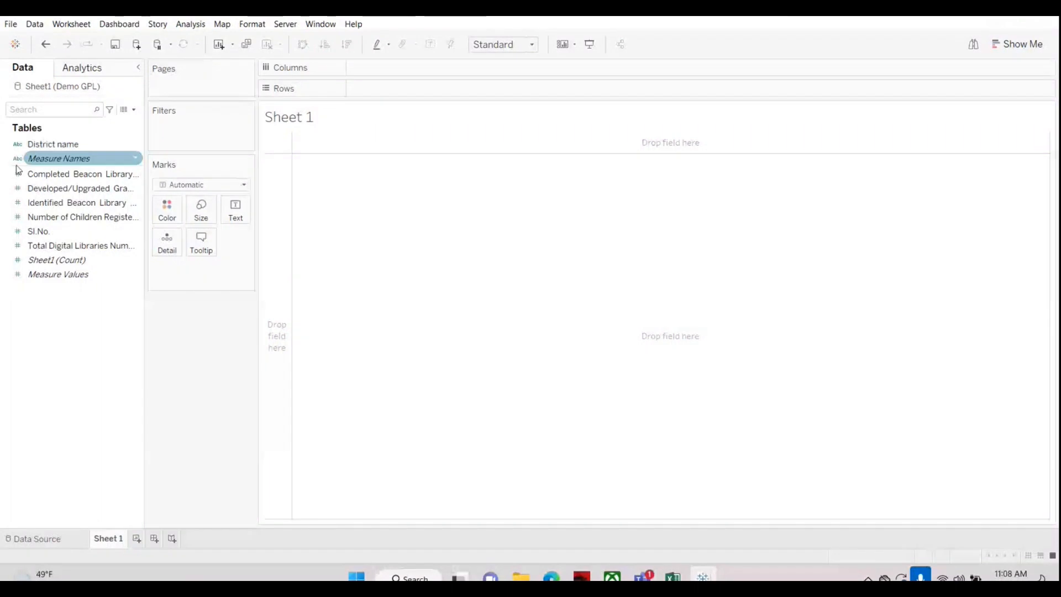
pyautogui.click(17, 173)
pyautogui.click(18, 202)
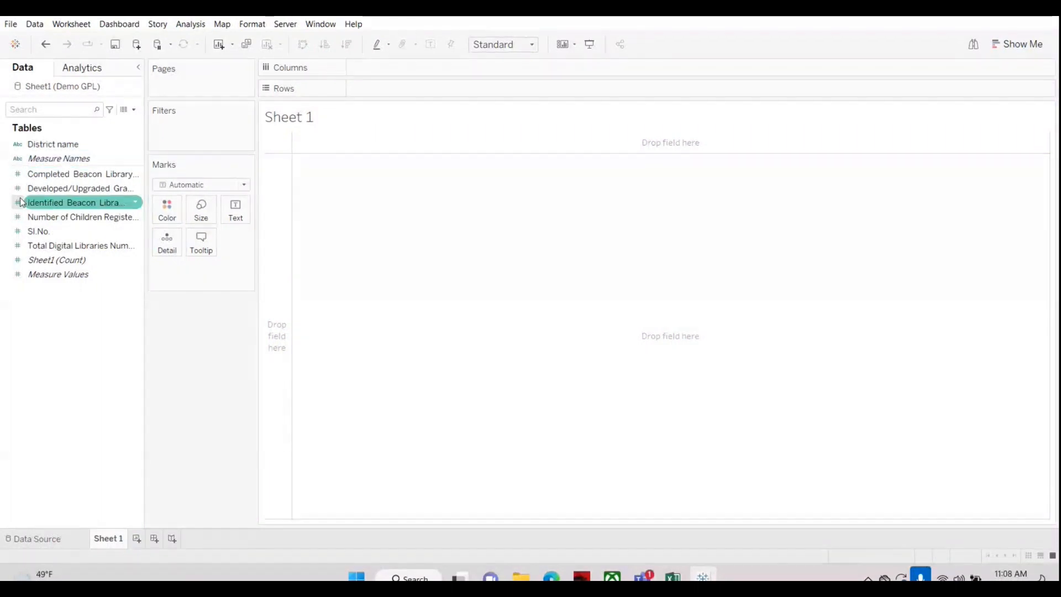
pyautogui.click(18, 231)
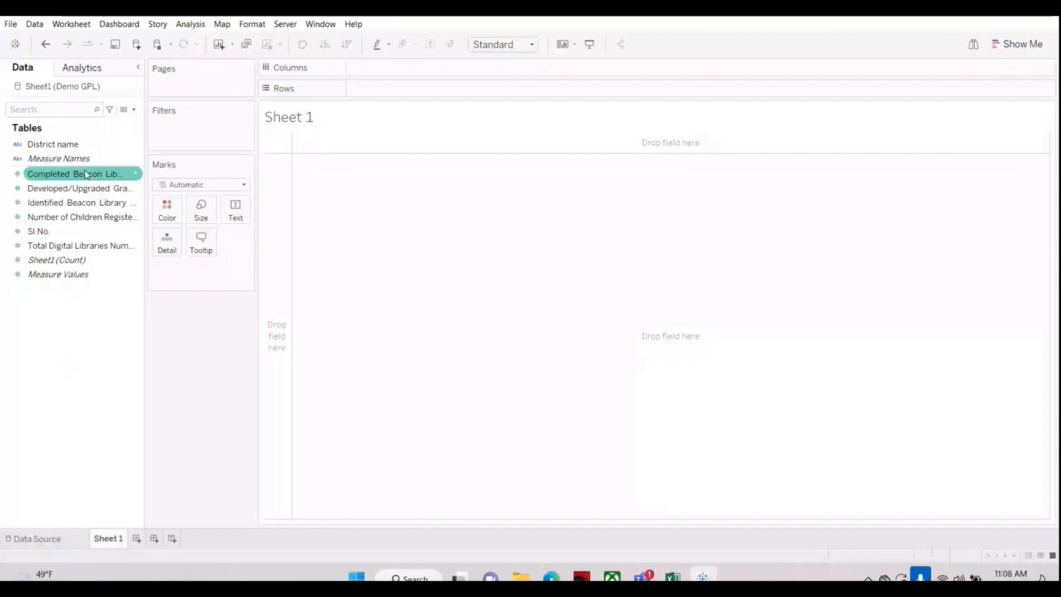
# Step: Place the District name field on Rows to list the districts
pyautogui.click(49, 144)
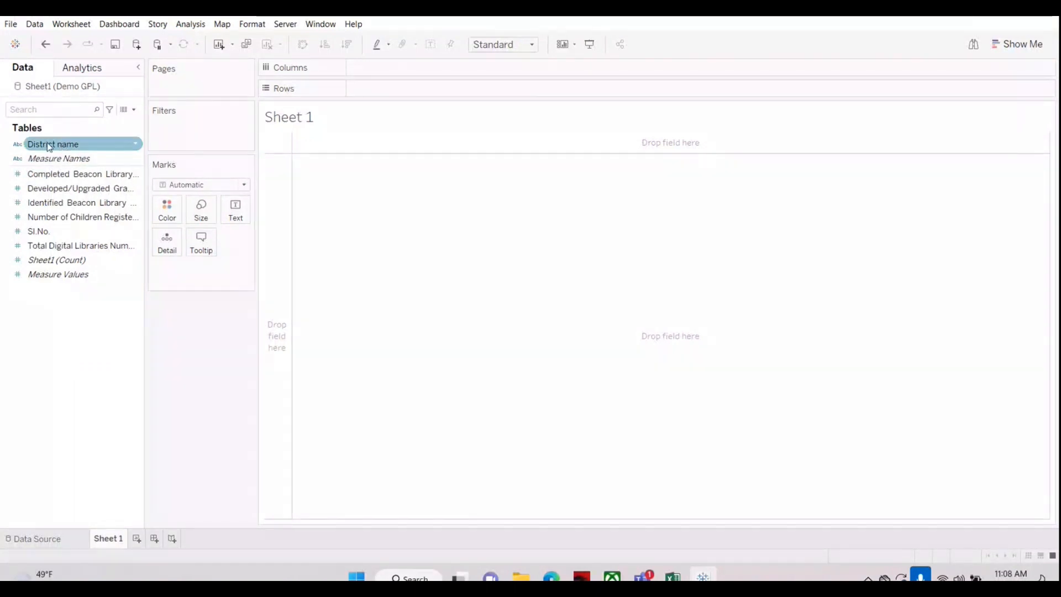
pyautogui.moveTo(49, 145); pyautogui.dragTo(388, 90)
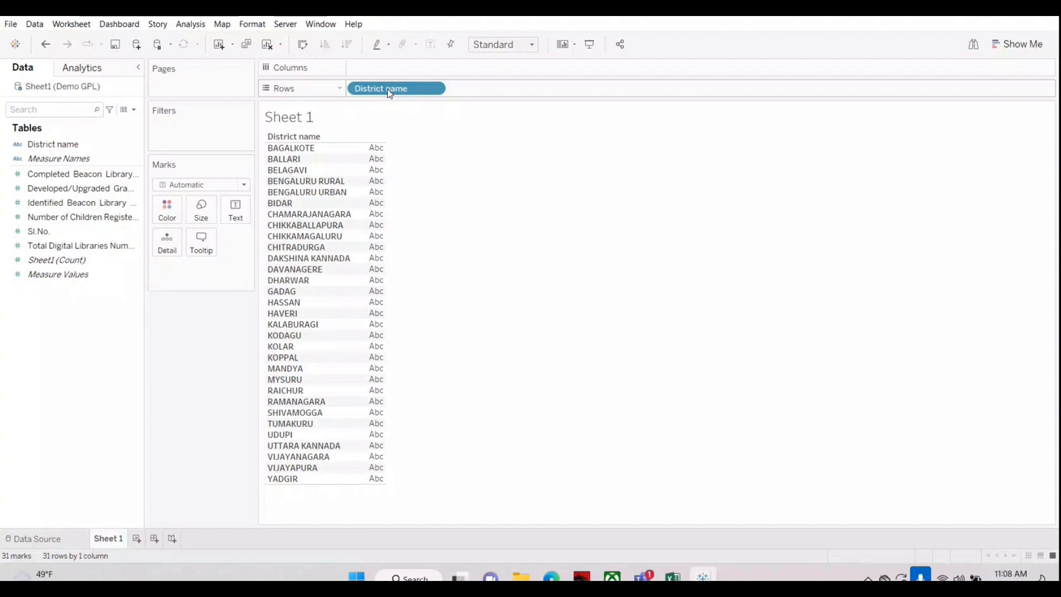
pyautogui.moveTo(387, 89)
pyautogui.mouseDown()
pyautogui.moveTo(394, 68)
pyautogui.moveTo(397, 90)
pyautogui.mouseUp()
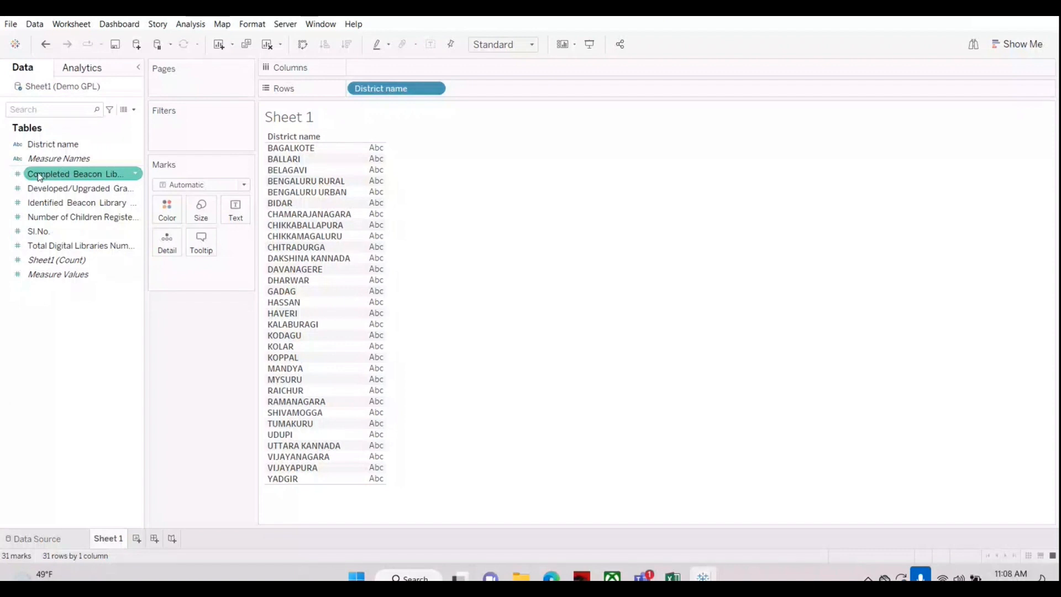
# Step: Add Completed Beacon Library Numbers as the text value for each district and sort the districts descending, finishing with ascending order
pyautogui.moveTo(38, 173); pyautogui.dragTo(235, 207)
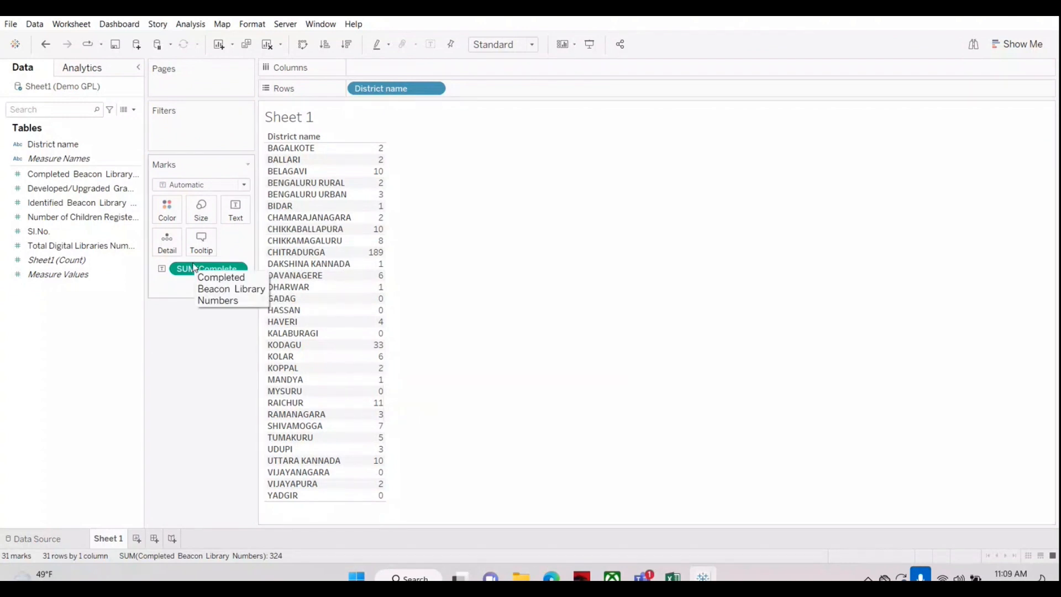
pyautogui.click(346, 44)
pyautogui.click(327, 45)
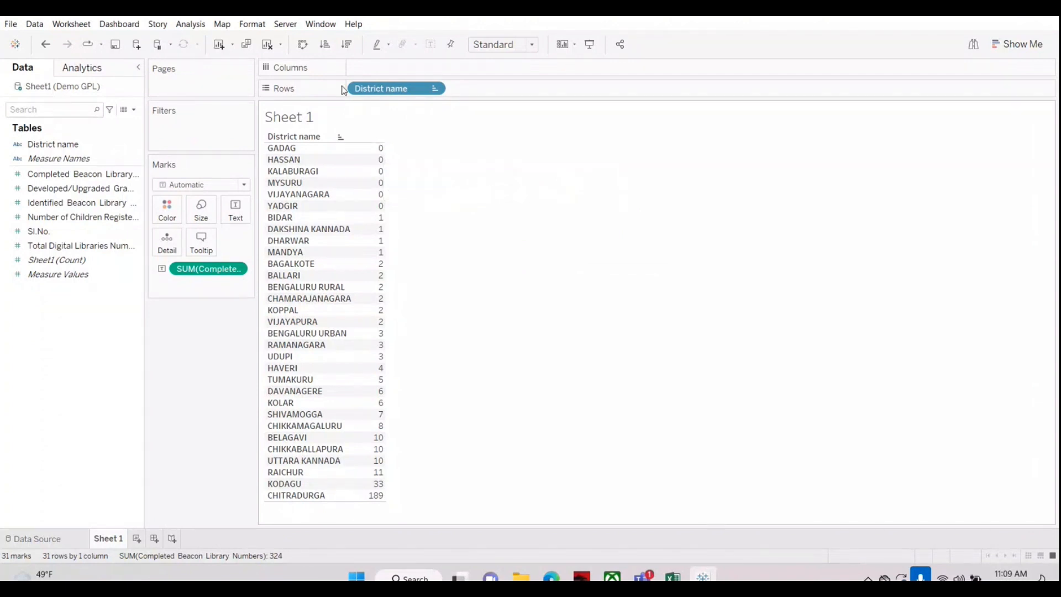
# Step: Sort the districts descending and move Completed Beacon Library Numbers from the text values to Columns to form horizontal bars
pyautogui.click(347, 45)
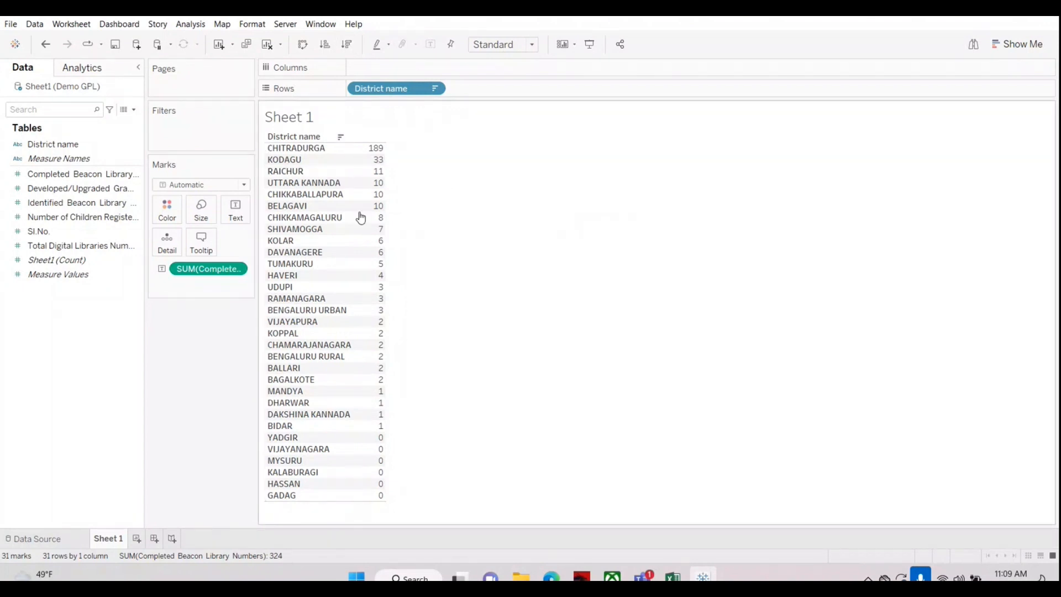
pyautogui.moveTo(188, 269); pyautogui.dragTo(69, 381)
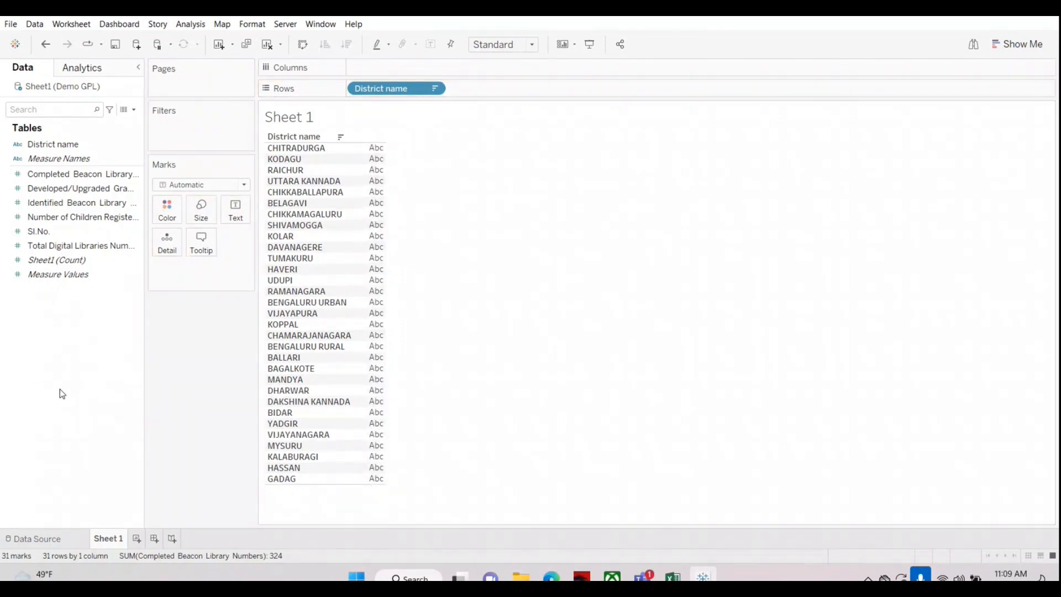
pyautogui.moveTo(56, 174); pyautogui.dragTo(402, 74)
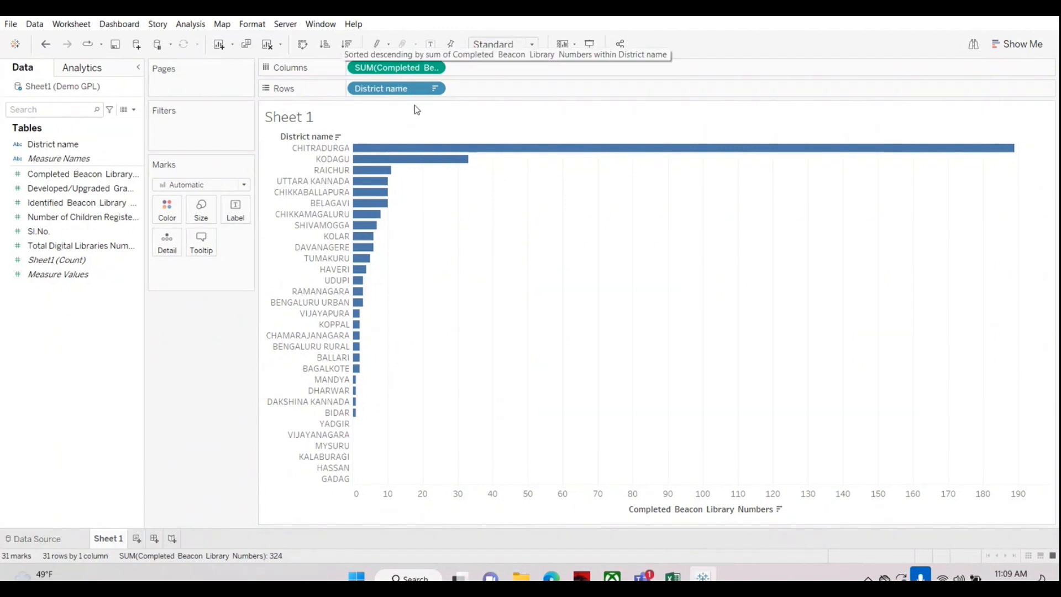
# Step: Sort the bars ascending, swap rows and columns and back, and finish with a descending sort
pyautogui.click(325, 45)
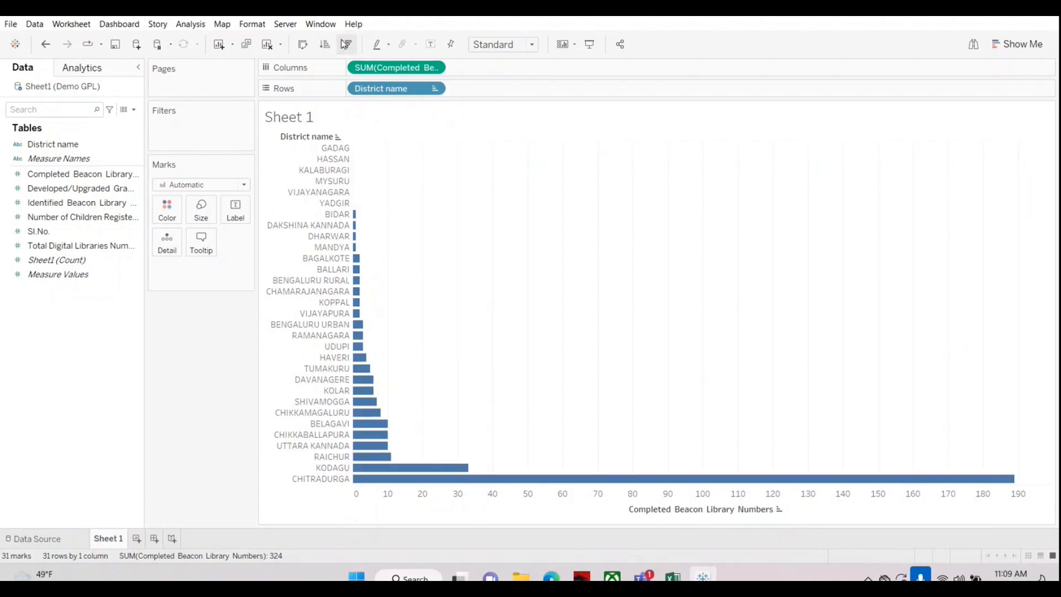
pyautogui.click(303, 48)
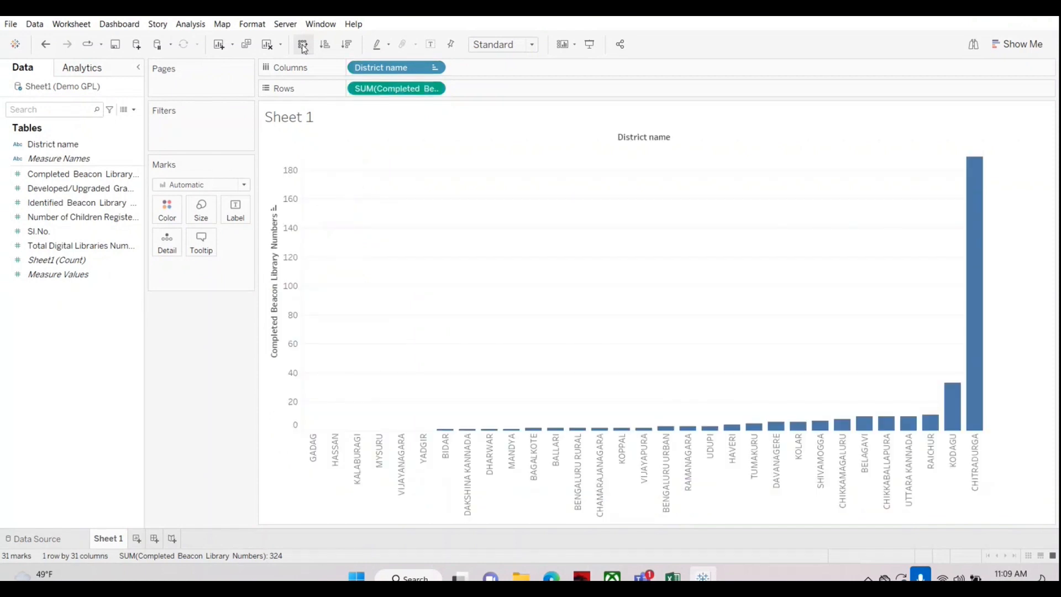
pyautogui.click(303, 49)
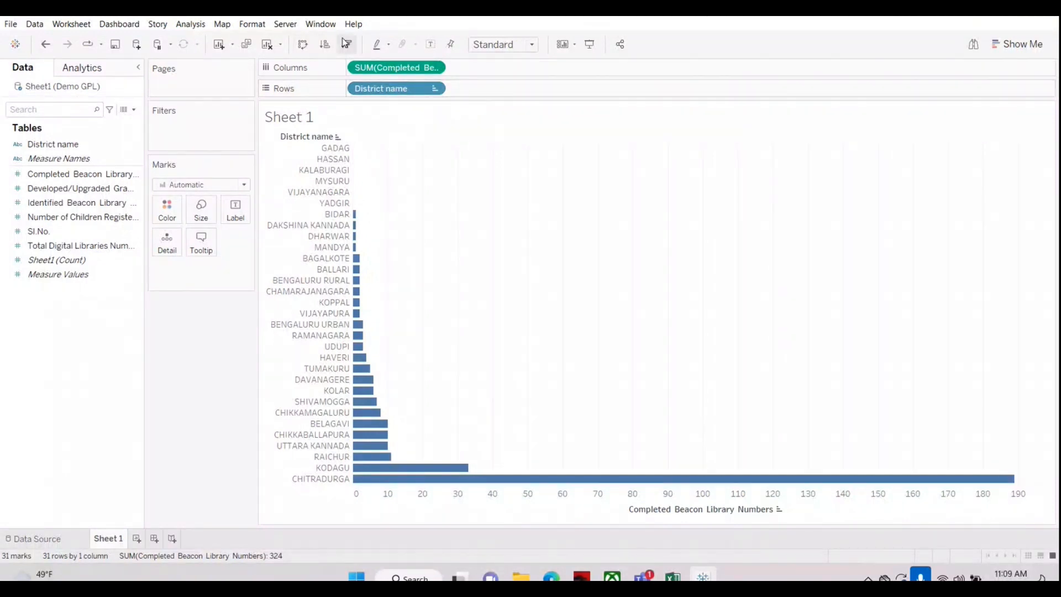
pyautogui.click(346, 43)
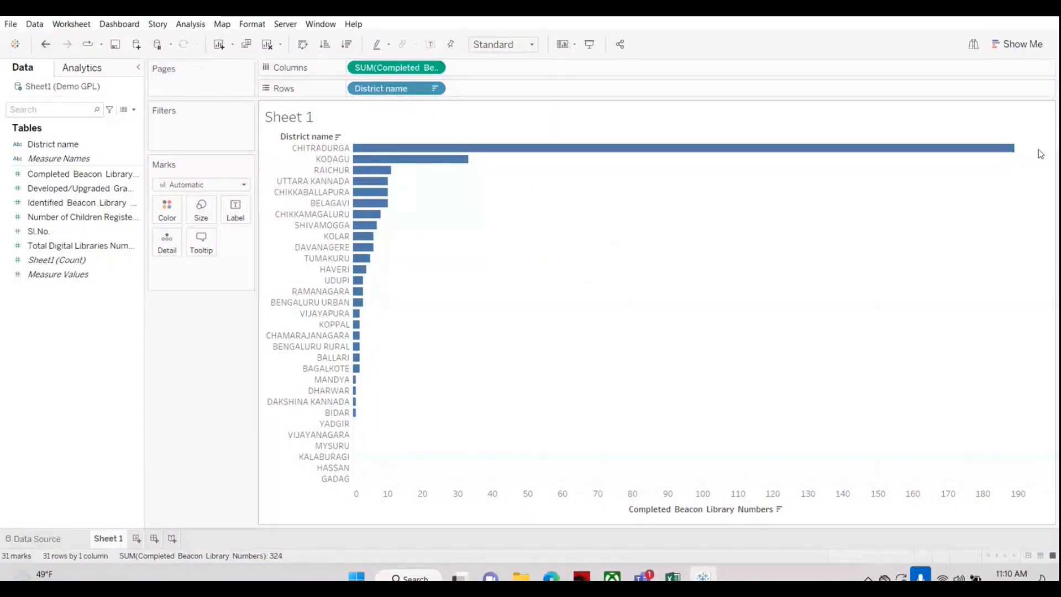
# Step: Label the bars with Completed Beacon Library Numbers
pyautogui.moveTo(1007, 152)
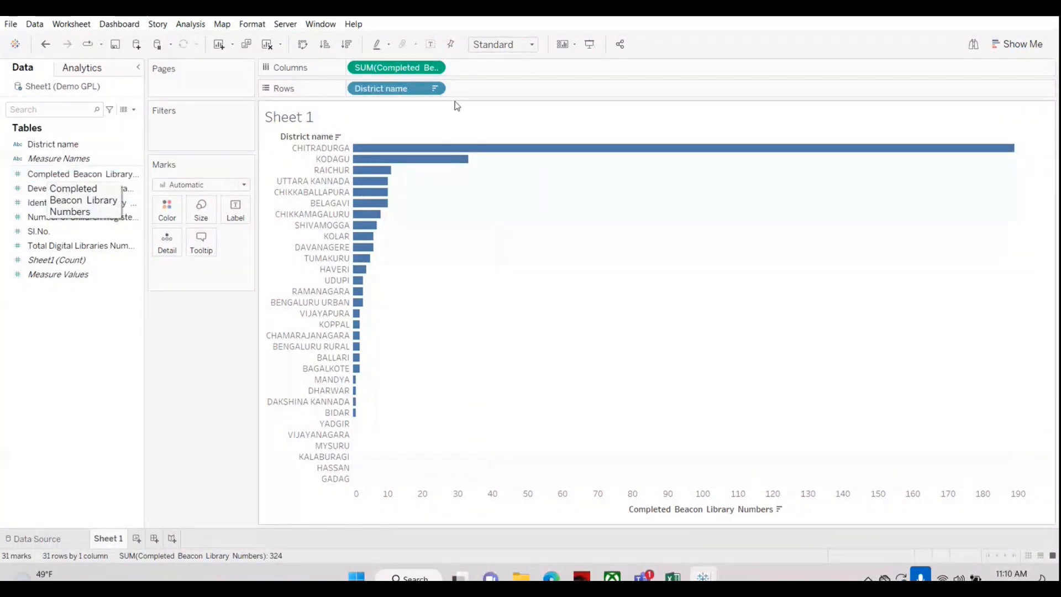
pyautogui.moveTo(102, 174); pyautogui.dragTo(30, 174)
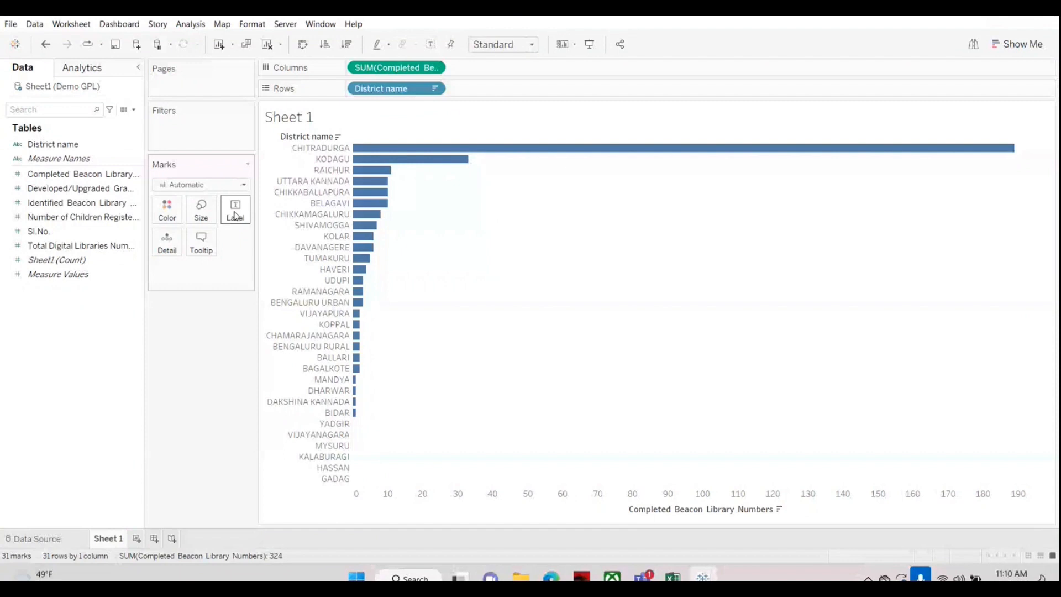
pyautogui.moveTo(91, 175); pyautogui.dragTo(231, 217)
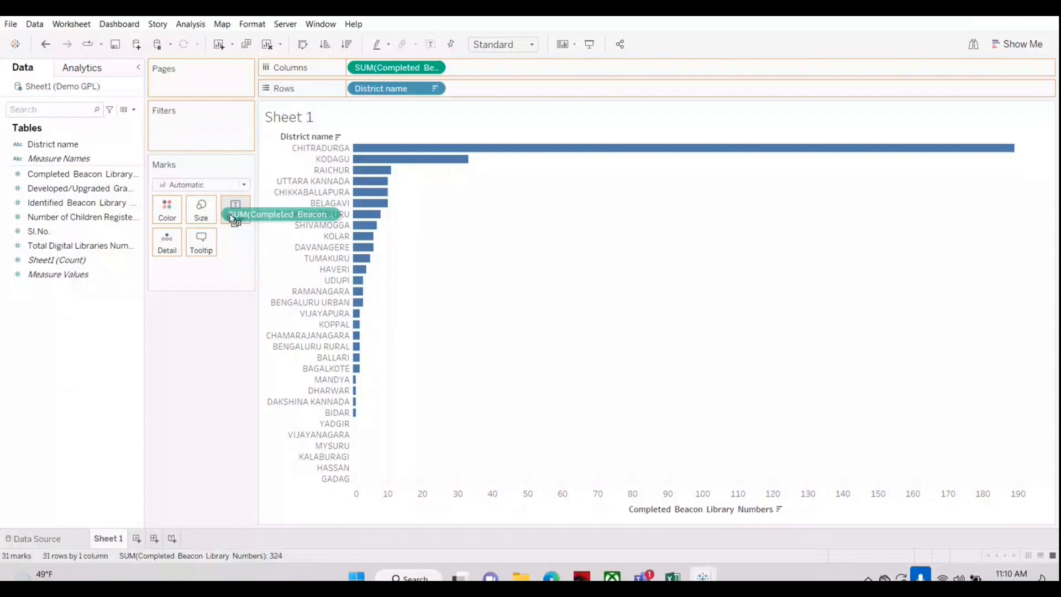
pyautogui.moveTo(235, 220); pyautogui.dragTo(234, 220)
pyautogui.moveTo(232, 219); pyautogui.dragTo(233, 219)
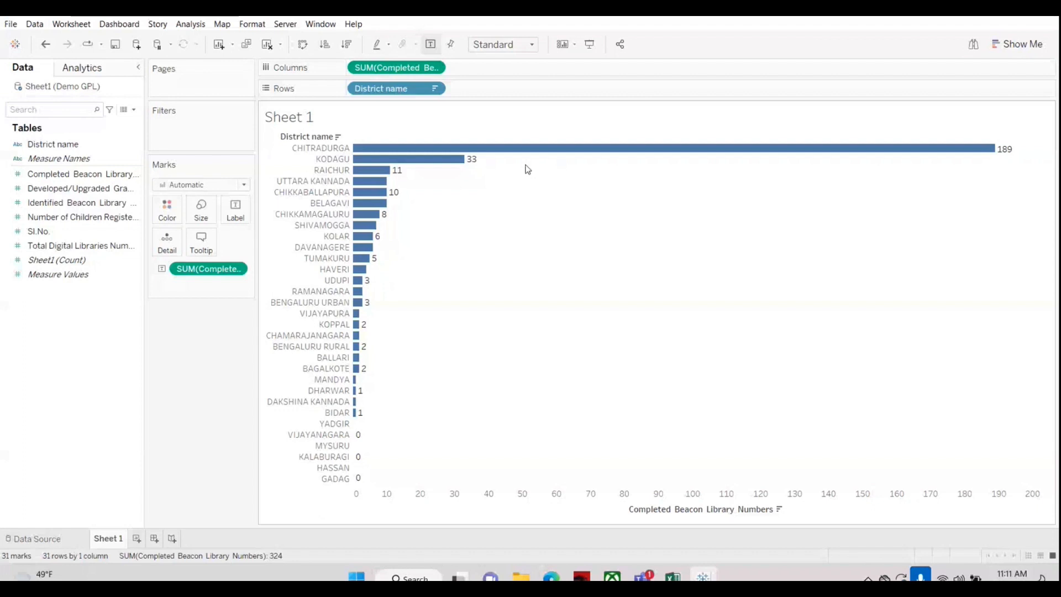
pyautogui.click(999, 438)
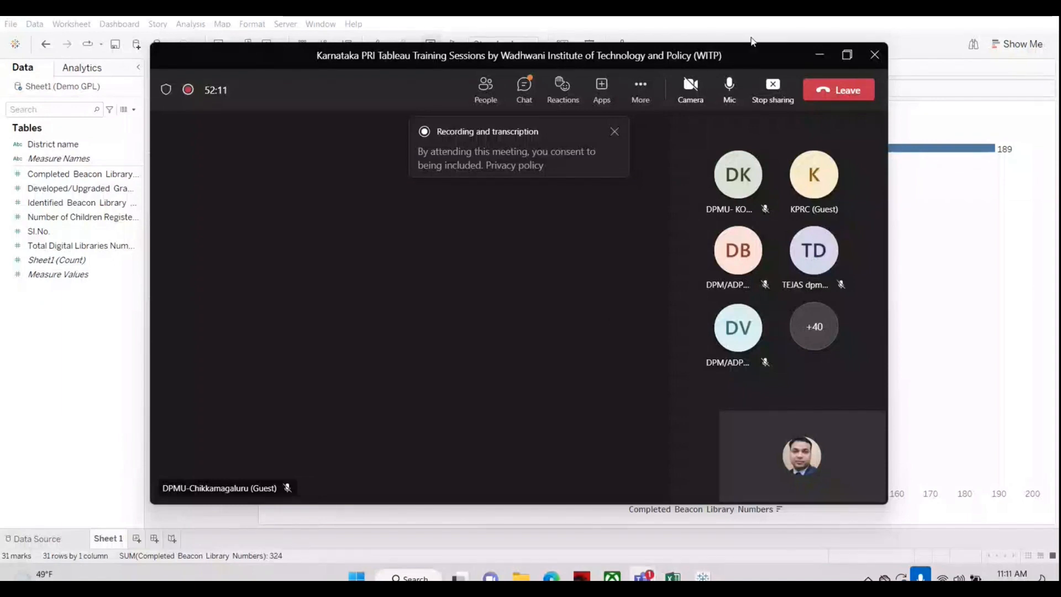
pyautogui.click(819, 57)
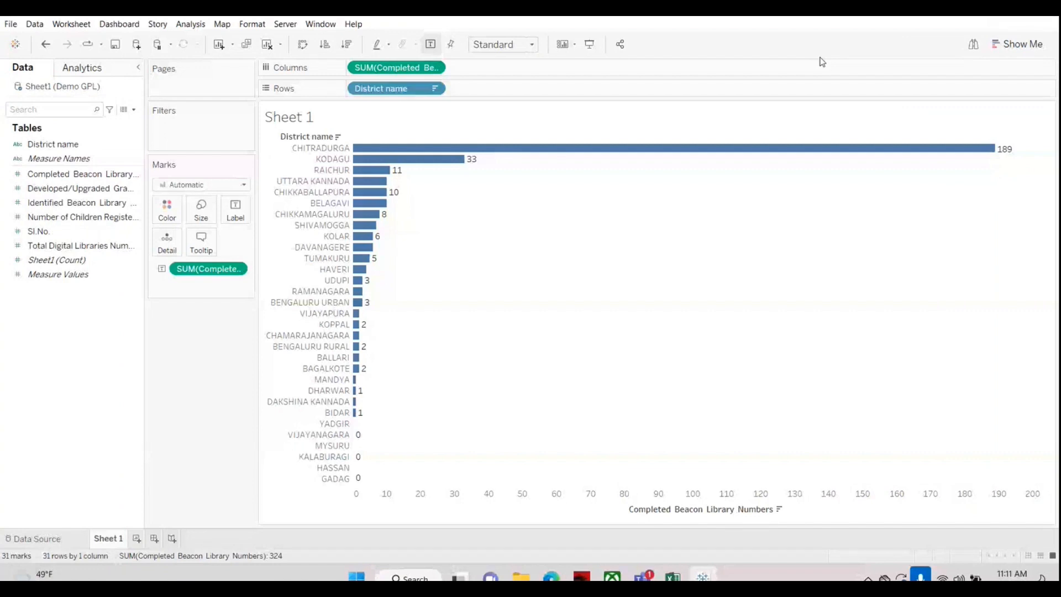
# Step: Fit the labelled bar chart to Entire View and view it in presentation mode before returning to the worksheet
pyautogui.moveTo(394, 155)
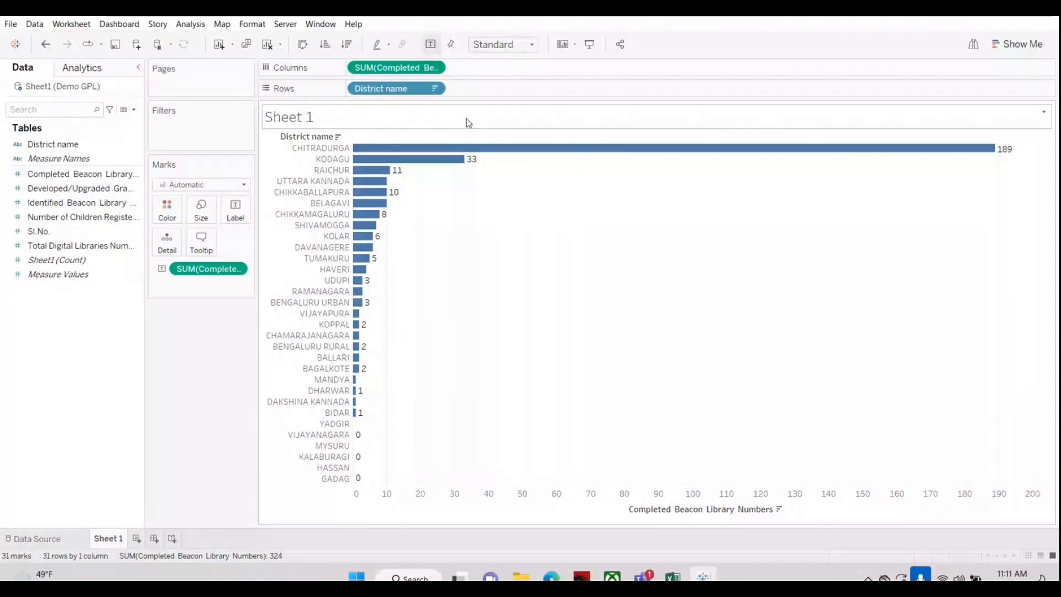
pyautogui.click(503, 44)
pyautogui.click(489, 70)
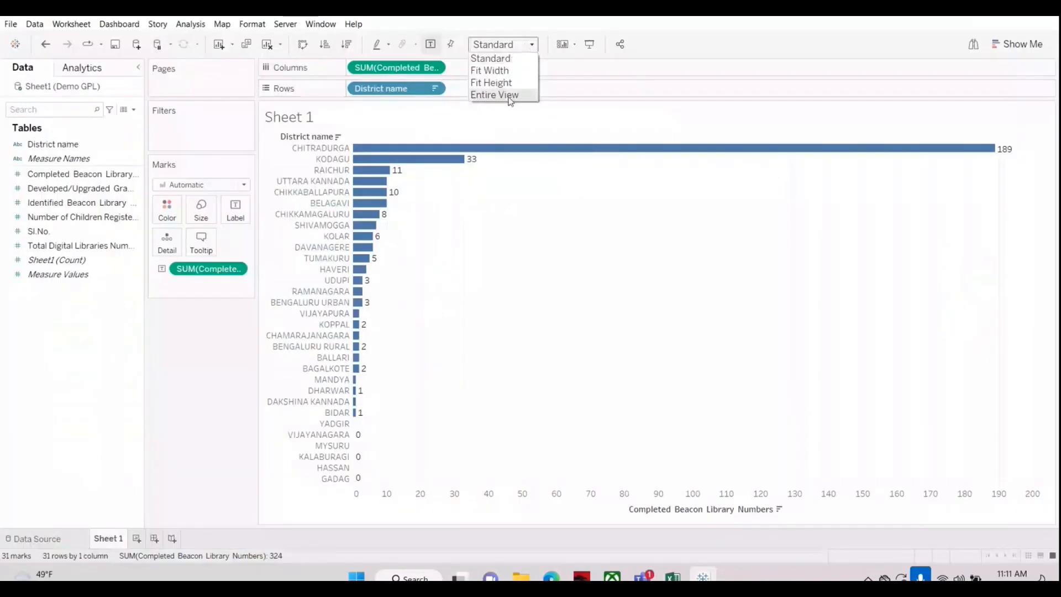
pyautogui.click(509, 97)
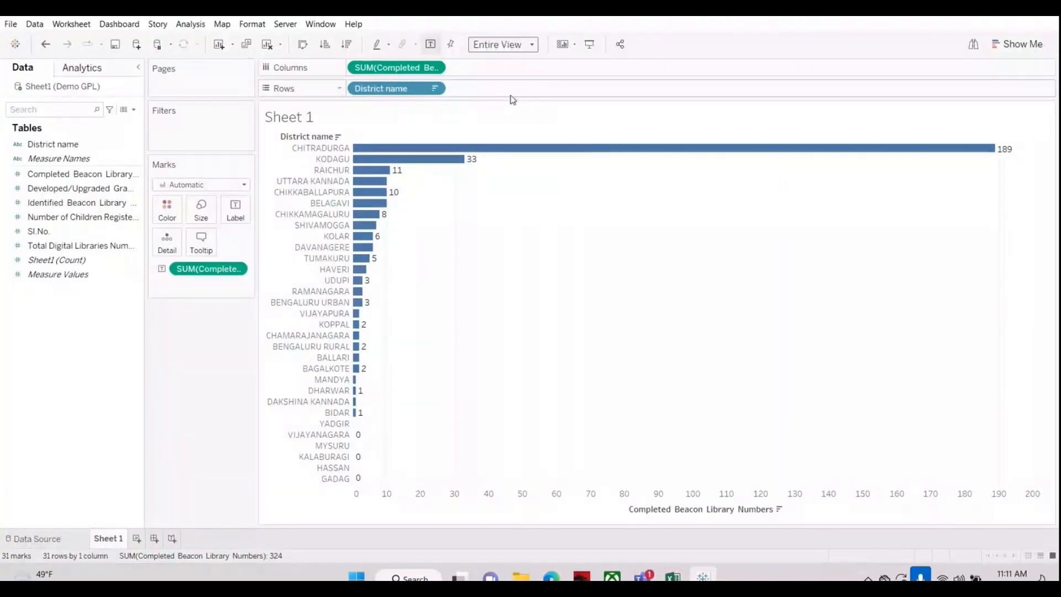
pyautogui.click(590, 46)
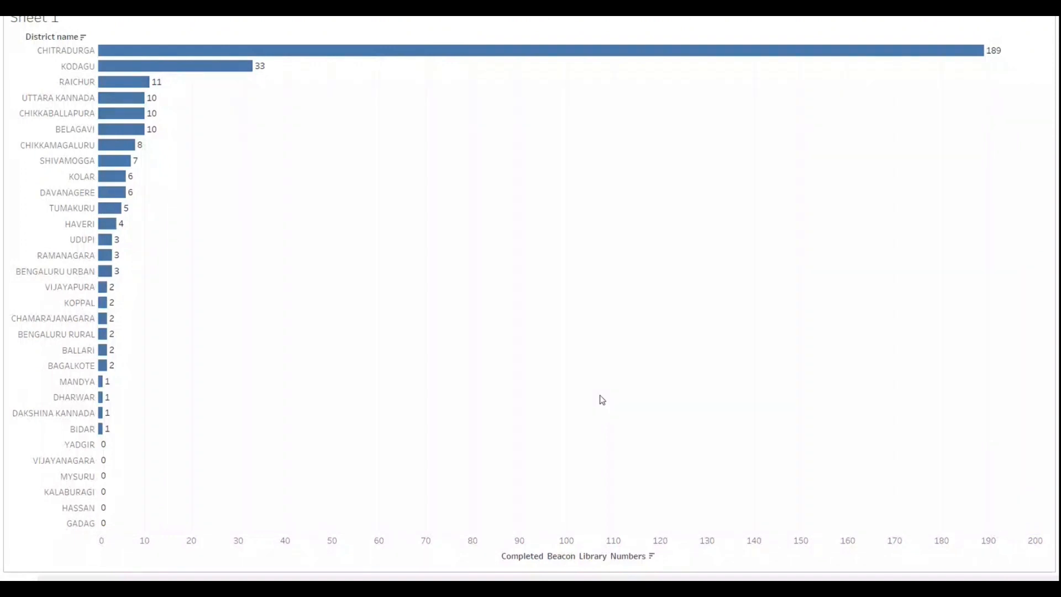
pyautogui.press('Escape')
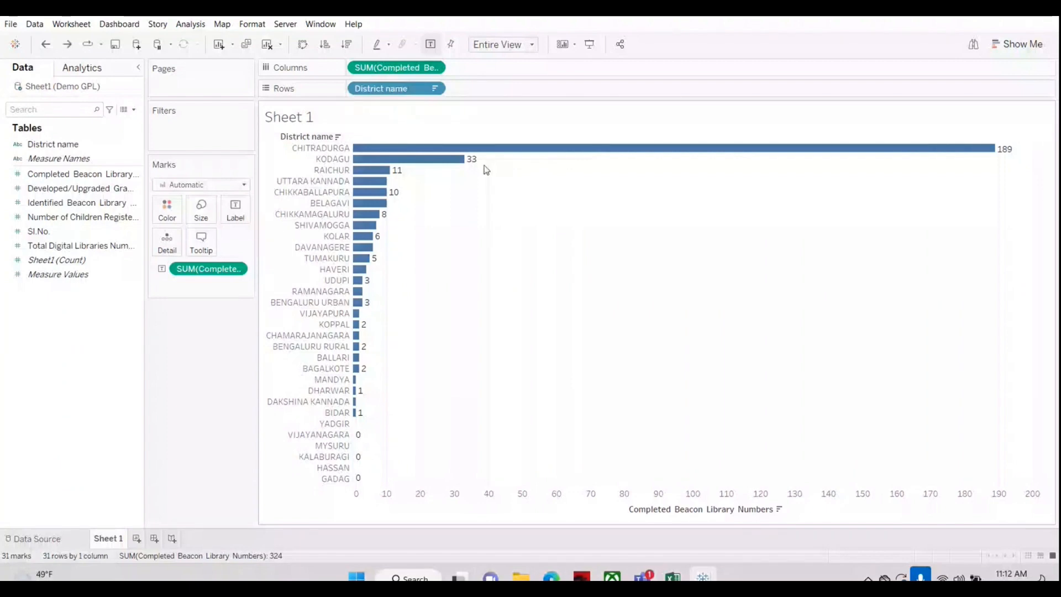
# Step: Clear the worksheet and rebuild the table with District name on Rows and Completed Beacon Library Numbers as the text value
pyautogui.click(268, 49)
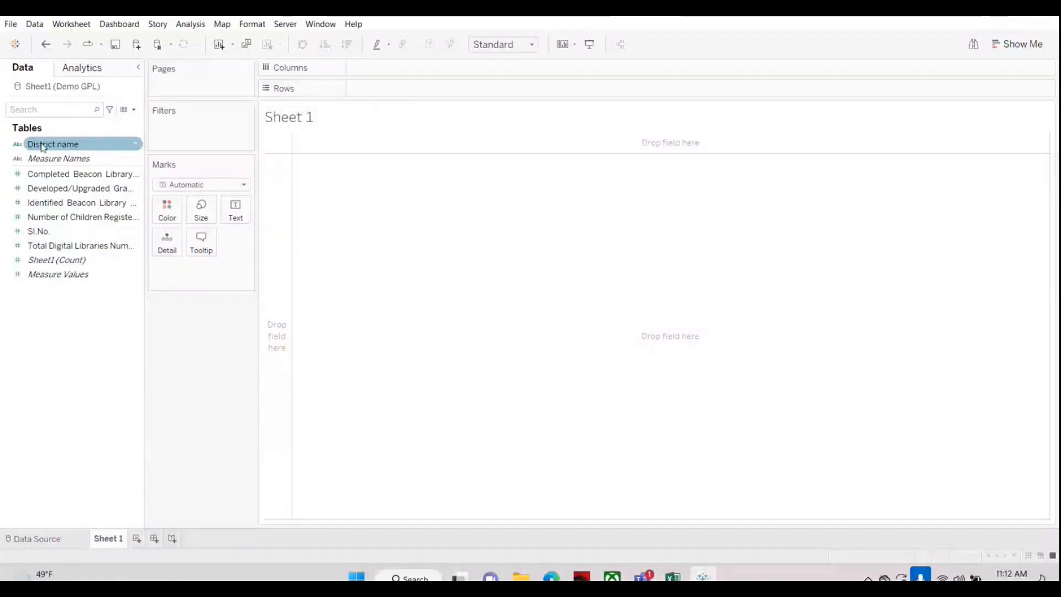
pyautogui.moveTo(36, 144); pyautogui.dragTo(381, 92)
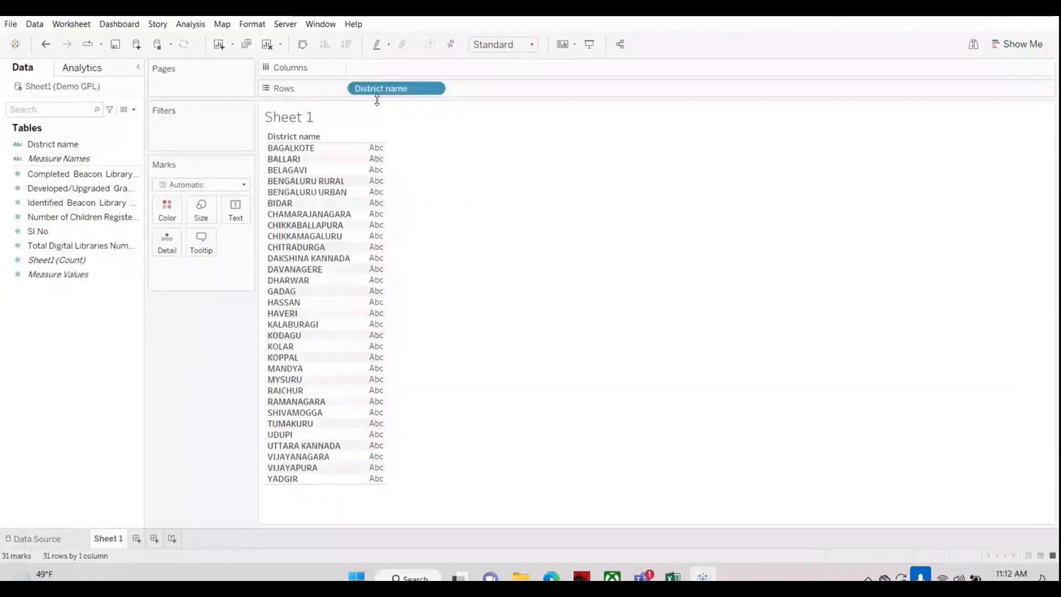
pyautogui.click(45, 176)
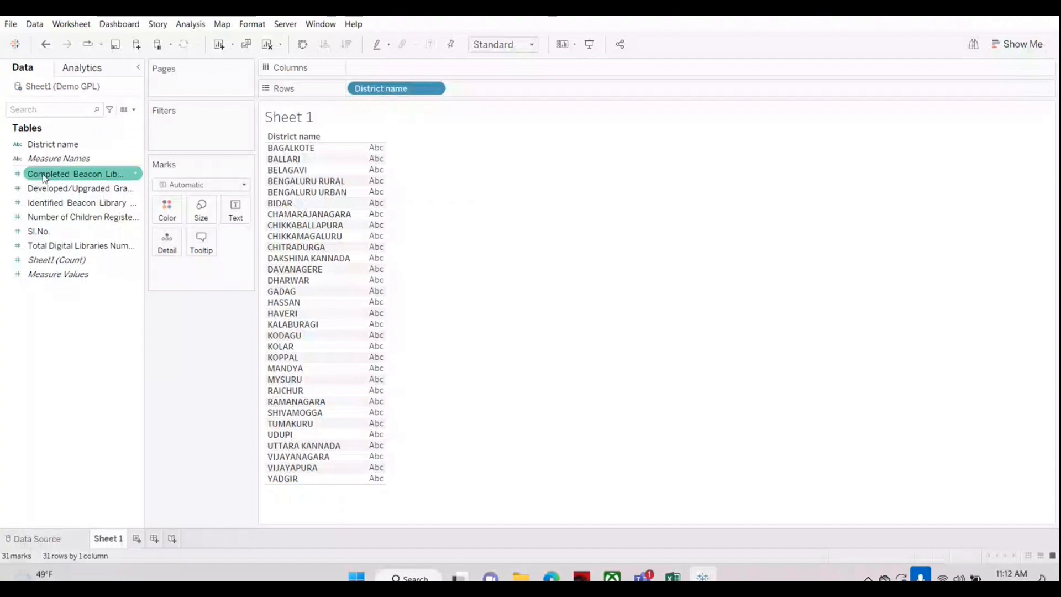
pyautogui.moveTo(45, 177); pyautogui.dragTo(238, 212)
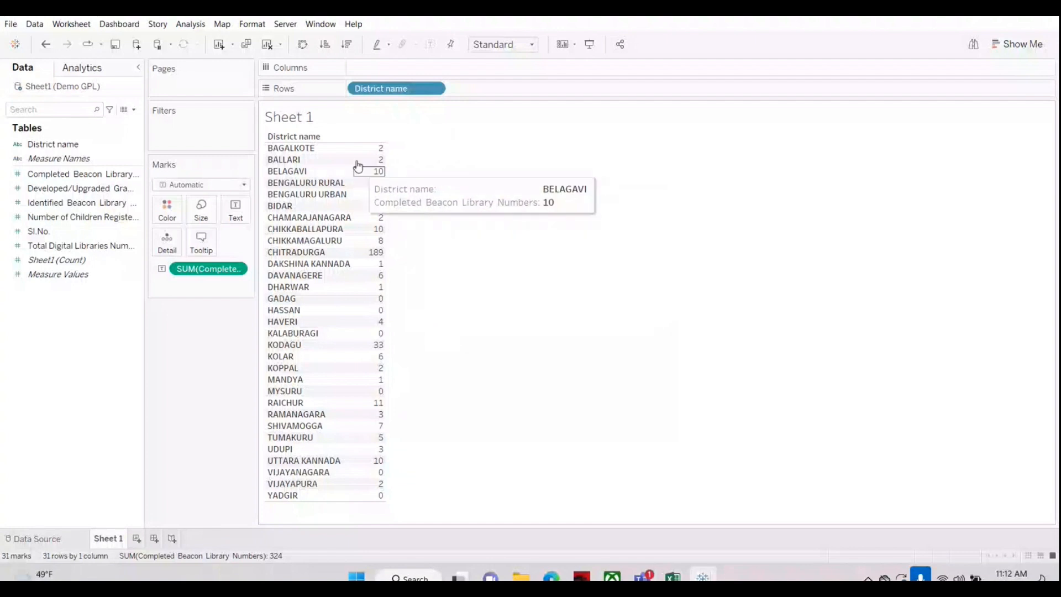
# Step: Convert the table to horizontal bars with Show Me and sort the districts descending, finishing with ascending order
pyautogui.click(995, 47)
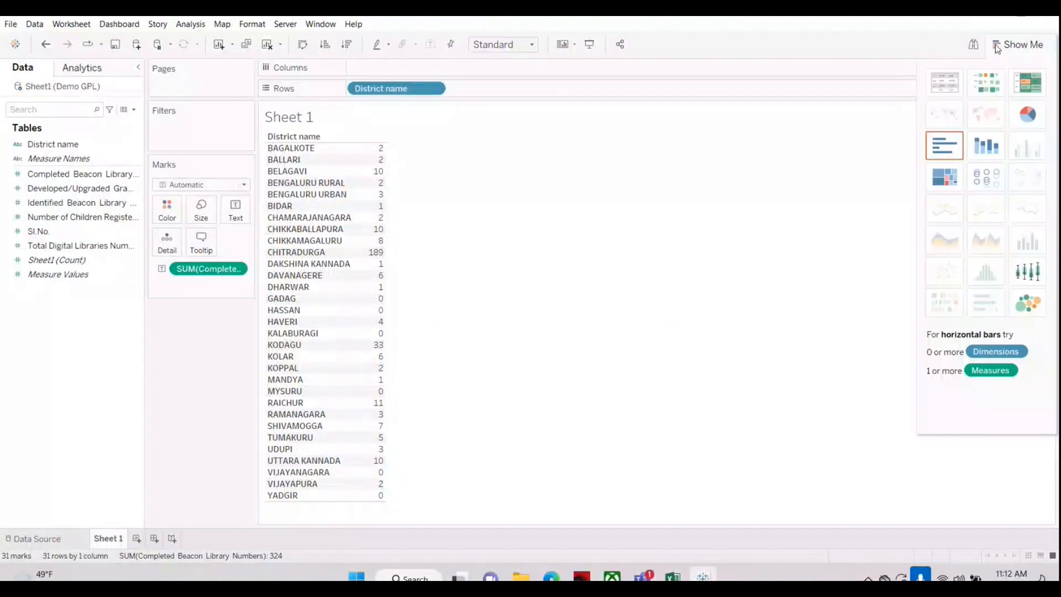
pyautogui.click(943, 149)
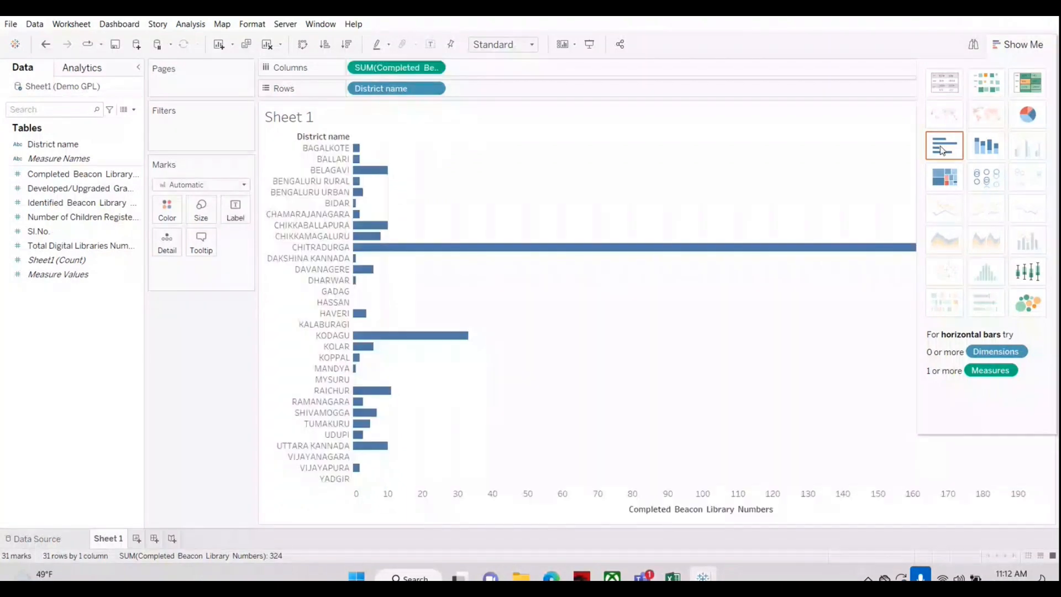
pyautogui.click(940, 85)
pyautogui.click(950, 152)
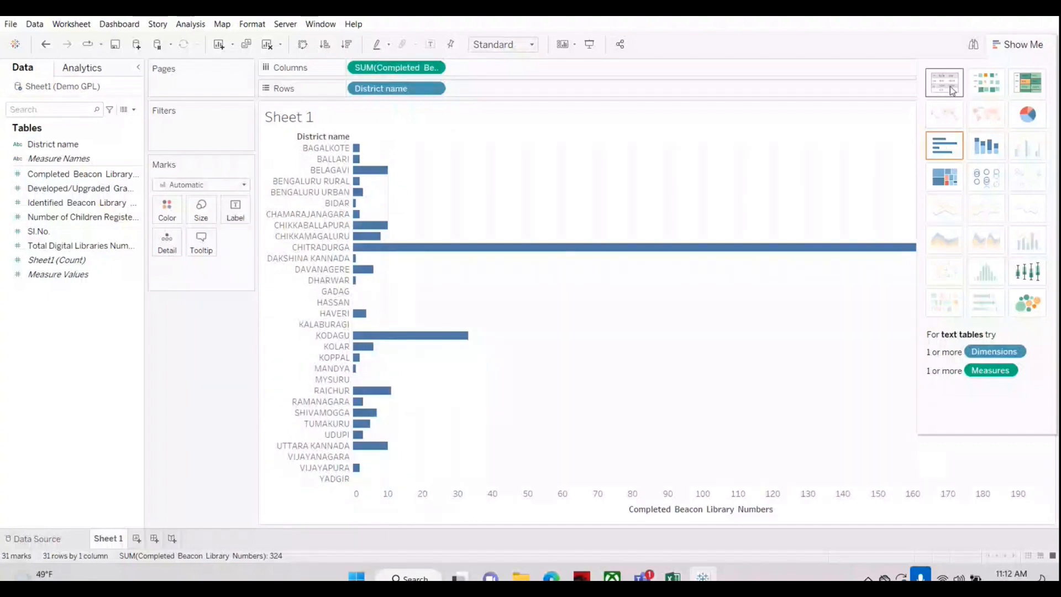
pyautogui.click(348, 45)
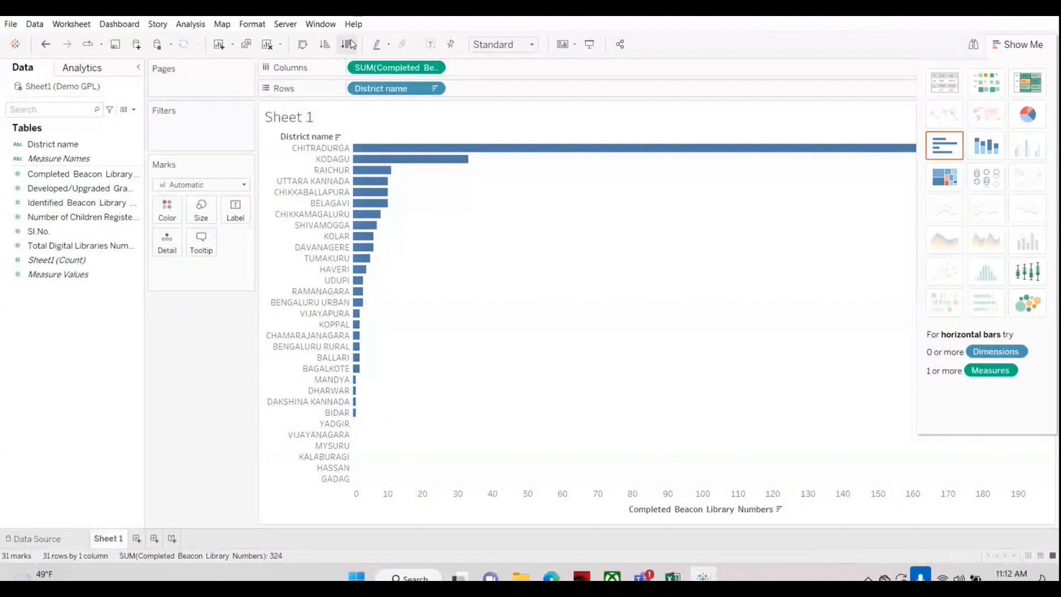
pyautogui.click(325, 44)
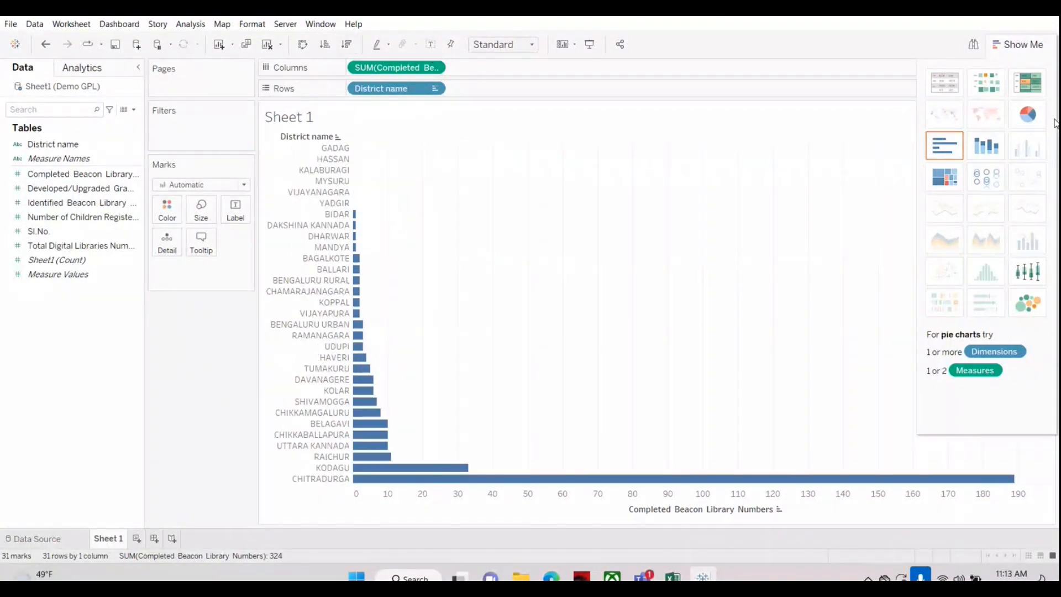
# Step: Alternate between text table and horizontal bars with Show Me, finishing with Completed Beacon Library Numbers moved from Columns back to the table's text values
pyautogui.click(944, 83)
pyautogui.click(955, 147)
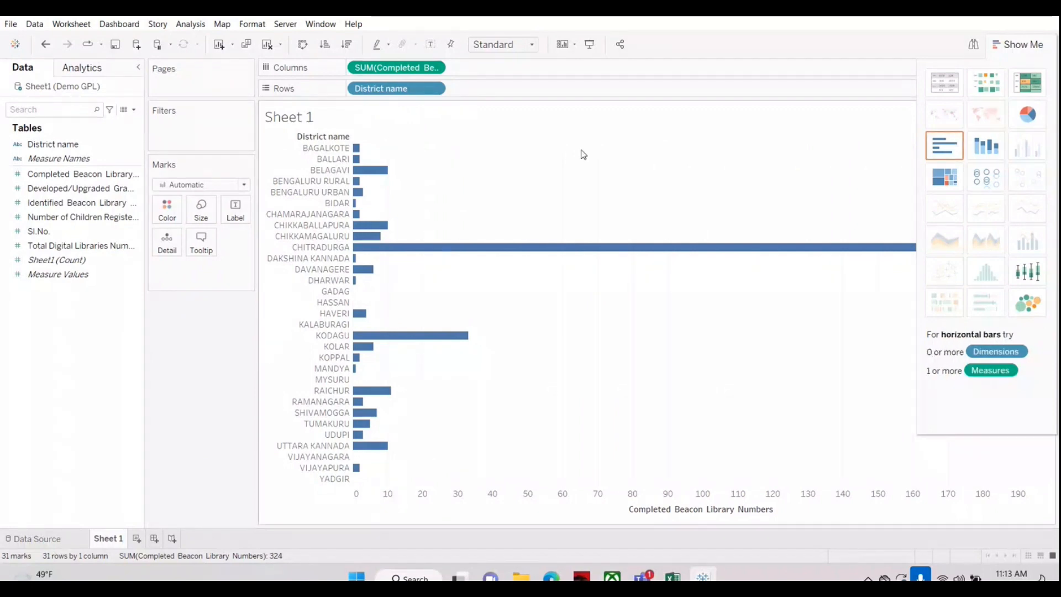
pyautogui.click(947, 84)
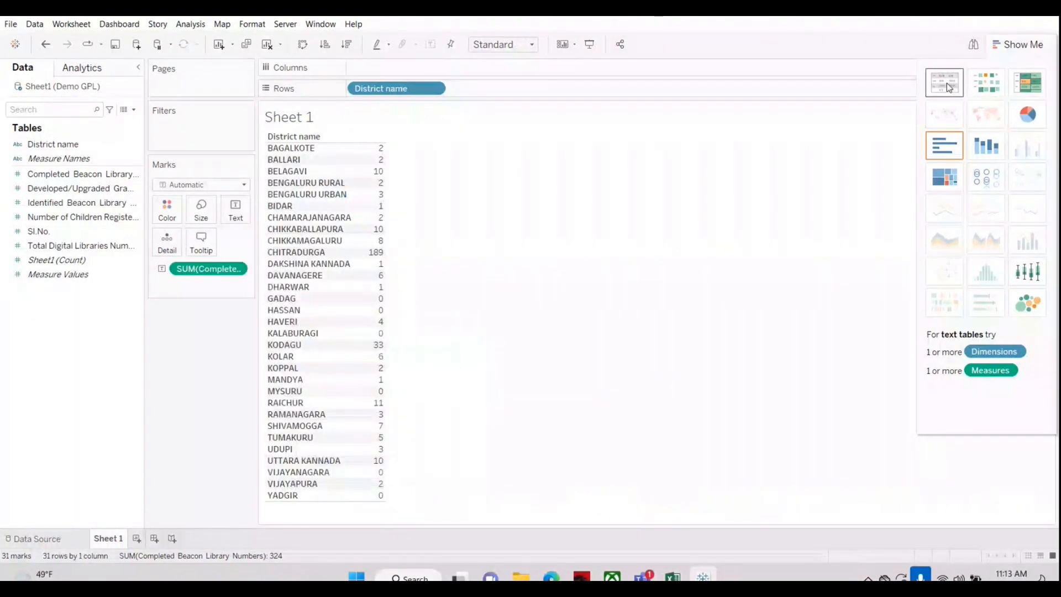
pyautogui.click(943, 154)
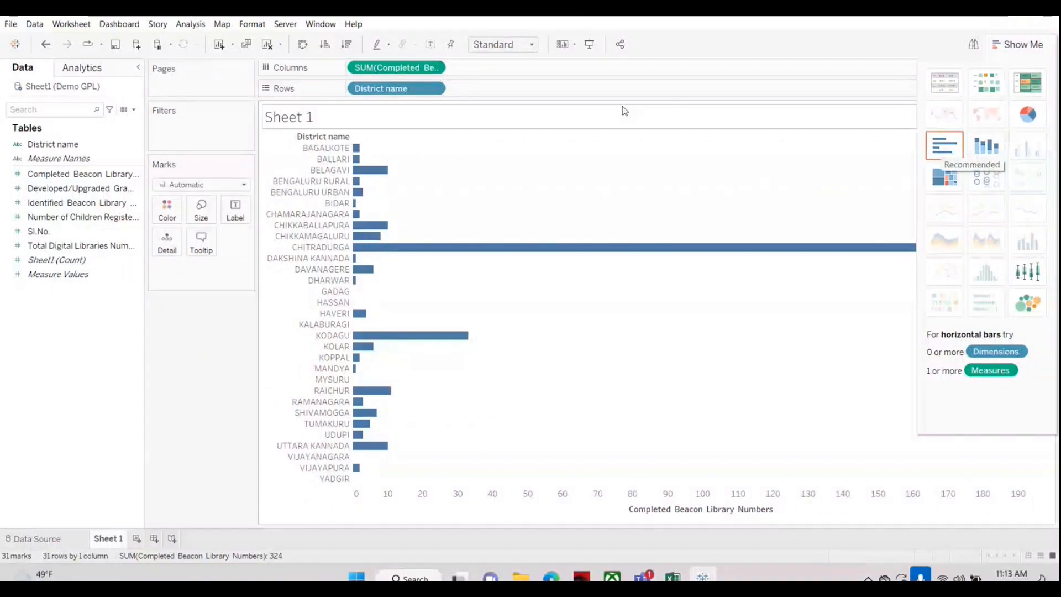
pyautogui.click(1013, 48)
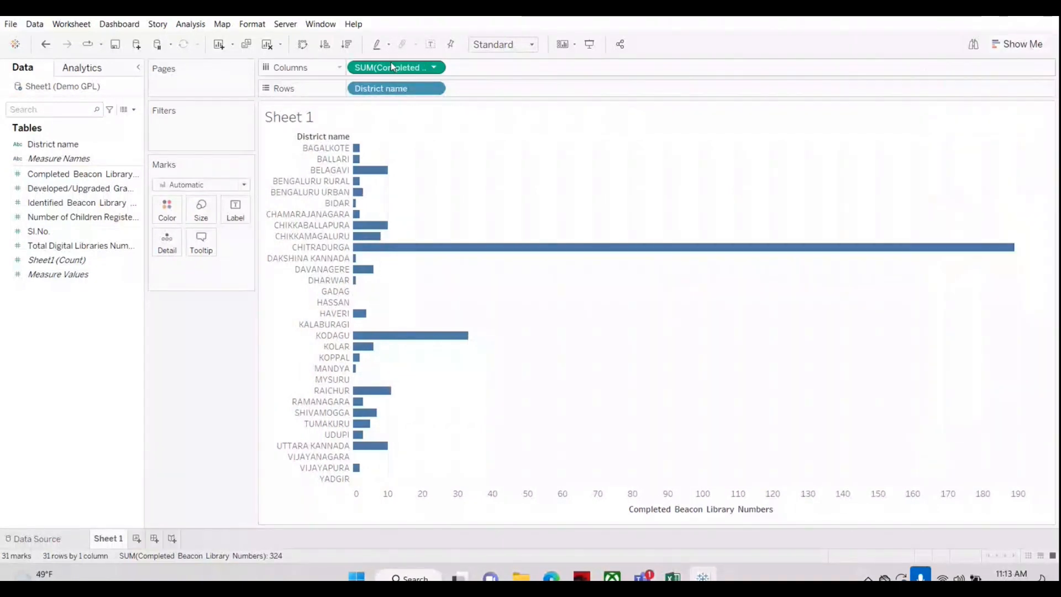
pyautogui.moveTo(390, 66); pyautogui.dragTo(370, 258)
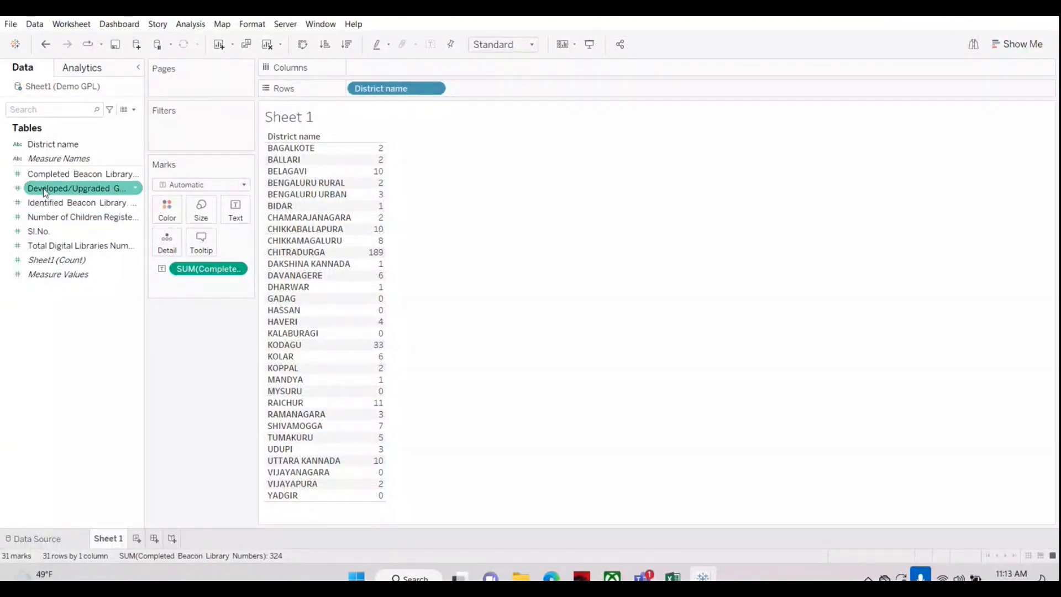
# Step: Add the Developed/Upgraded Gram panchayath library numbers measure to the table beside the completed beacon numbers and widen the value columns
pyautogui.moveTo(45, 193); pyautogui.dragTo(373, 237)
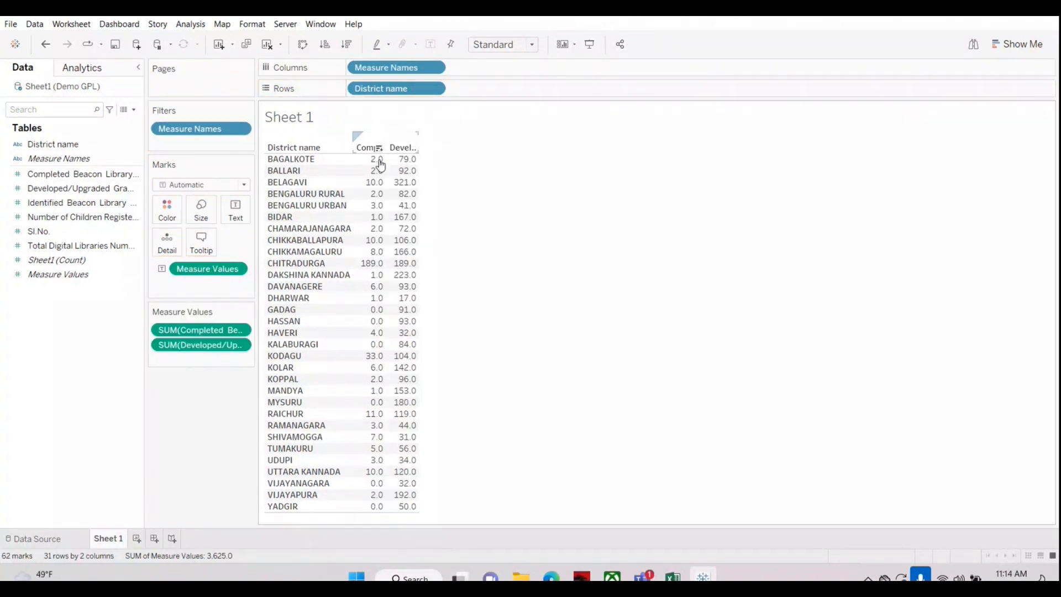
pyautogui.moveTo(400, 208)
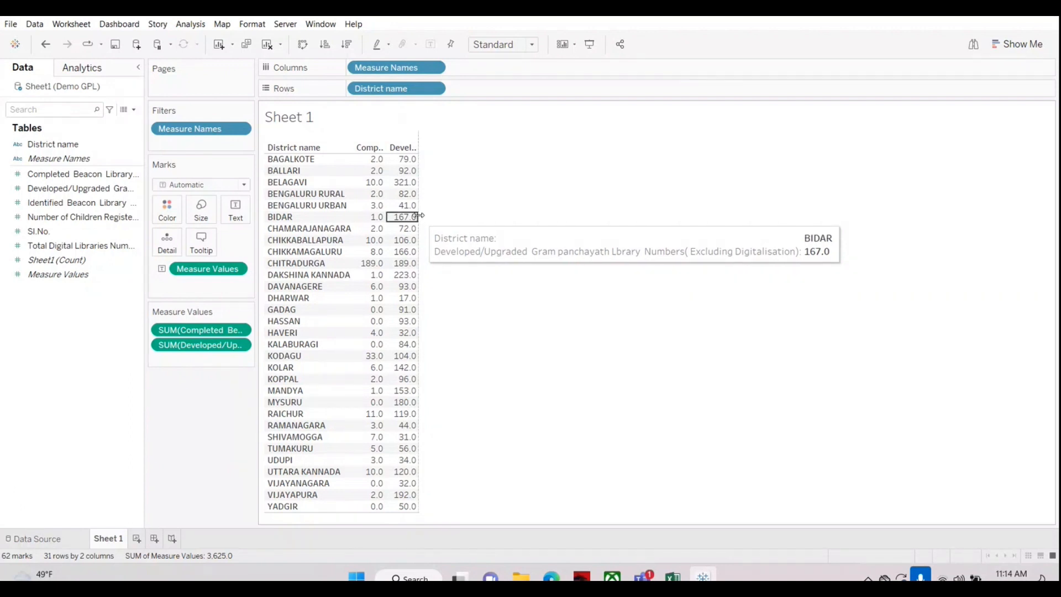
pyautogui.moveTo(419, 216); pyautogui.dragTo(473, 210)
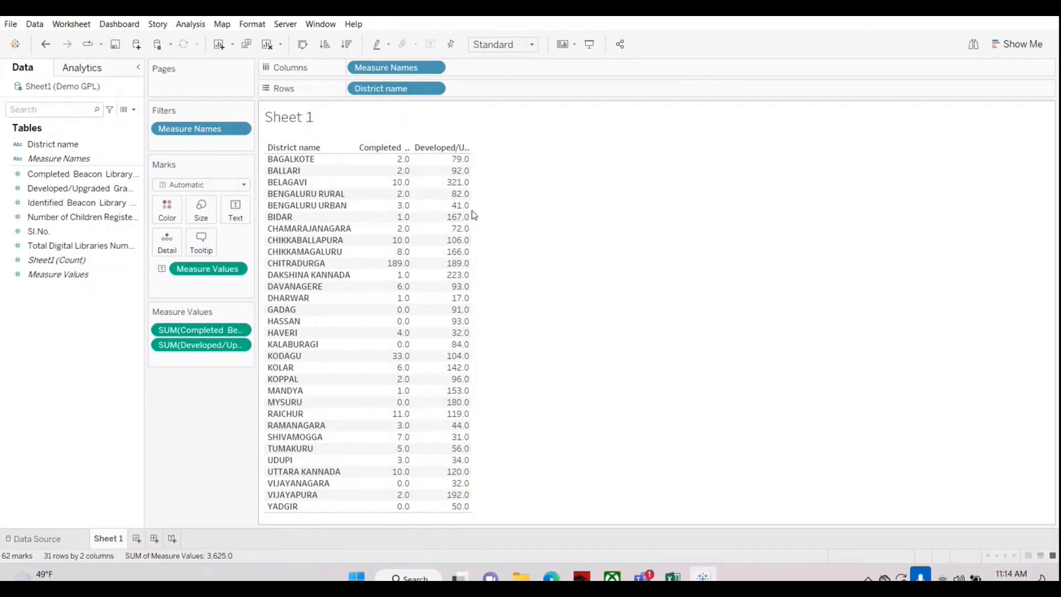
# Step: Try fitting the two-measure table to the view's width, and restore the Standard fit
pyautogui.click(528, 47)
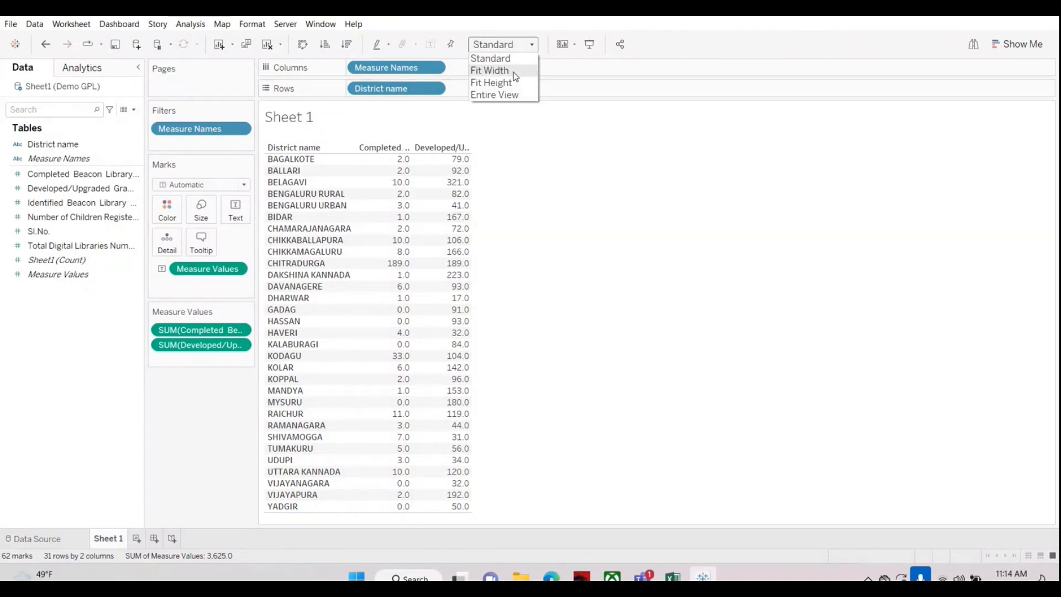
pyautogui.click(513, 72)
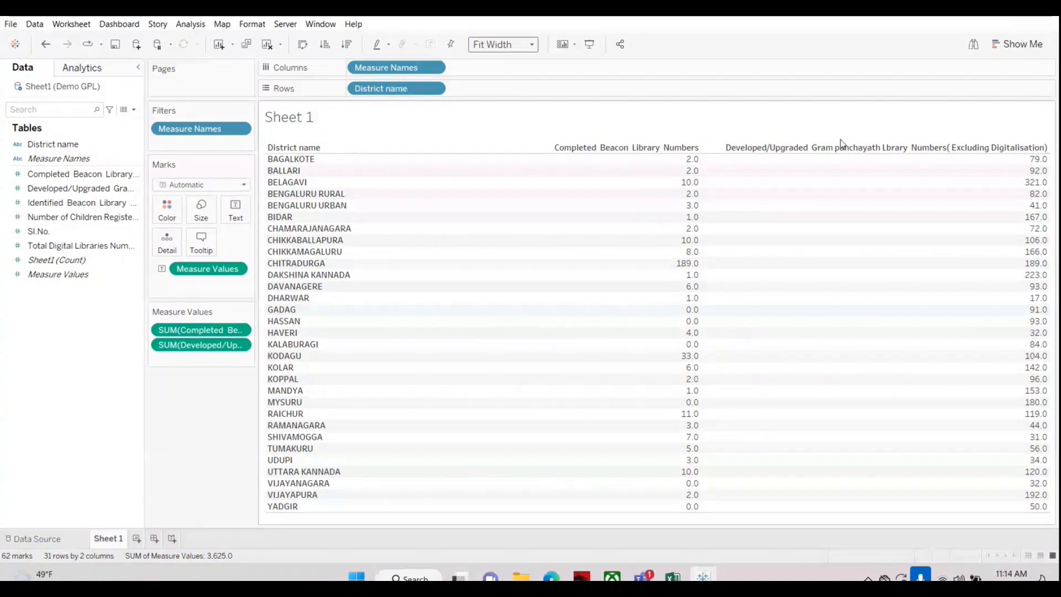
pyautogui.click(502, 44)
pyautogui.click(502, 60)
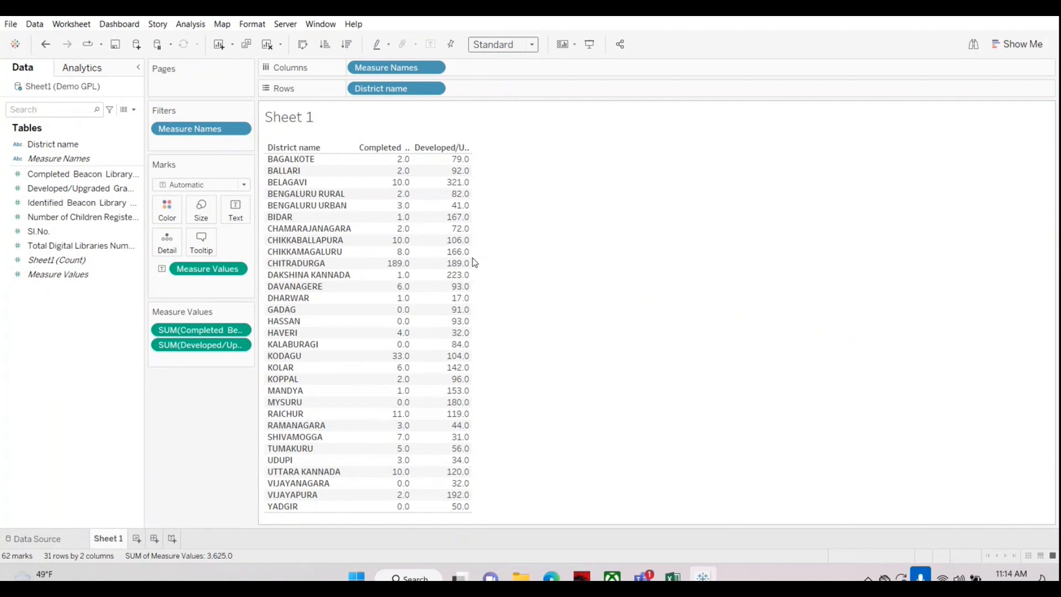
# Step: Add the Identified Beacon Library and Number of Children Registered measures to the district table as additional value columns
pyautogui.moveTo(473, 262); pyautogui.dragTo(517, 269)
pyautogui.moveTo(81, 202); pyautogui.dragTo(476, 303)
pyautogui.click(69, 218)
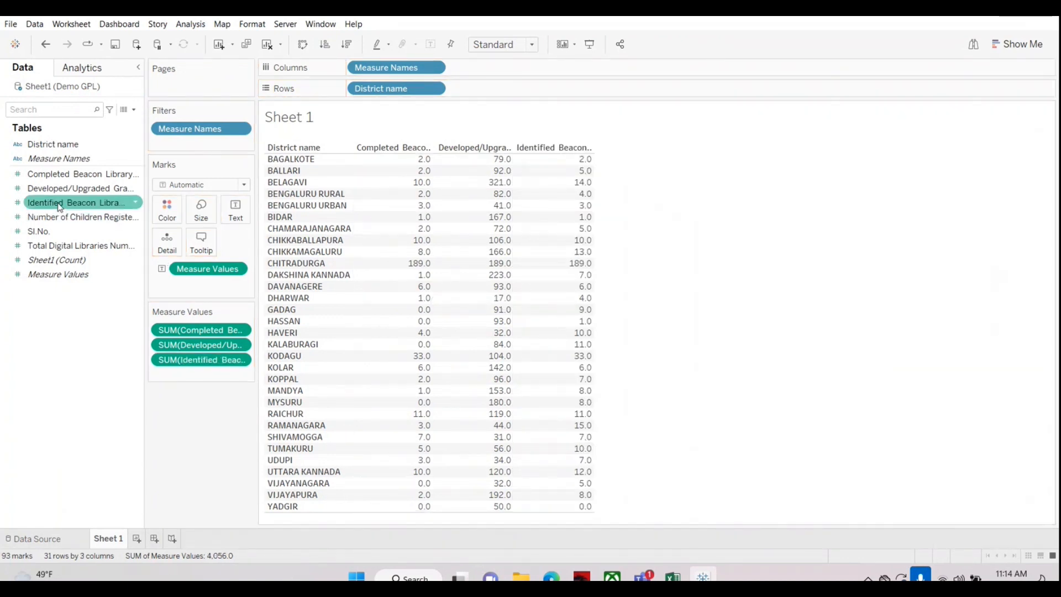
pyautogui.moveTo(69, 221); pyautogui.dragTo(560, 326)
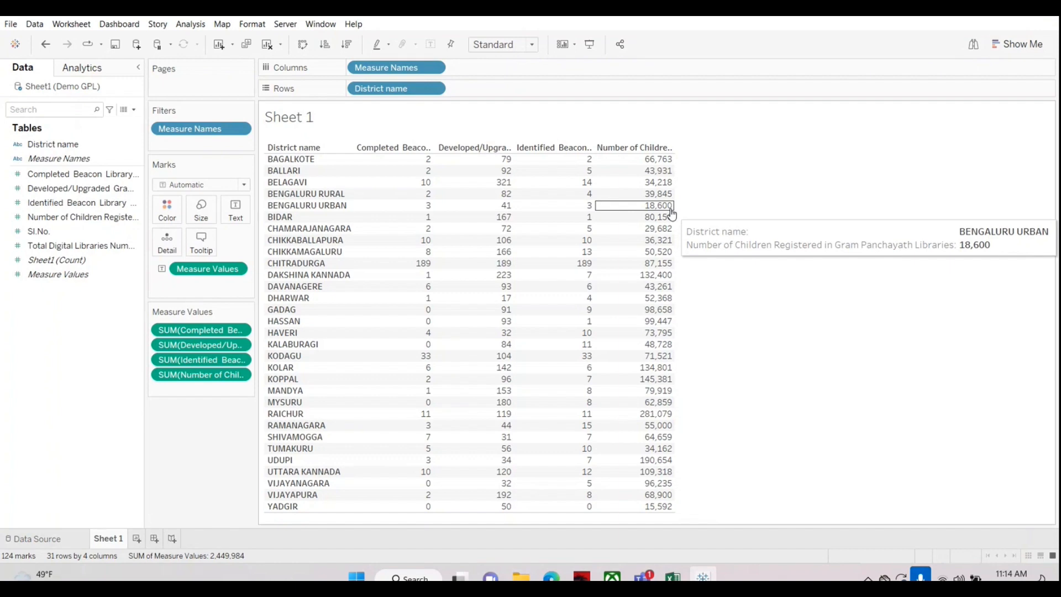
# Step: Clear the worksheet and rebuild the table with District name on Rows and Completed Beacon Library Numbers as the text value
pyautogui.click(267, 45)
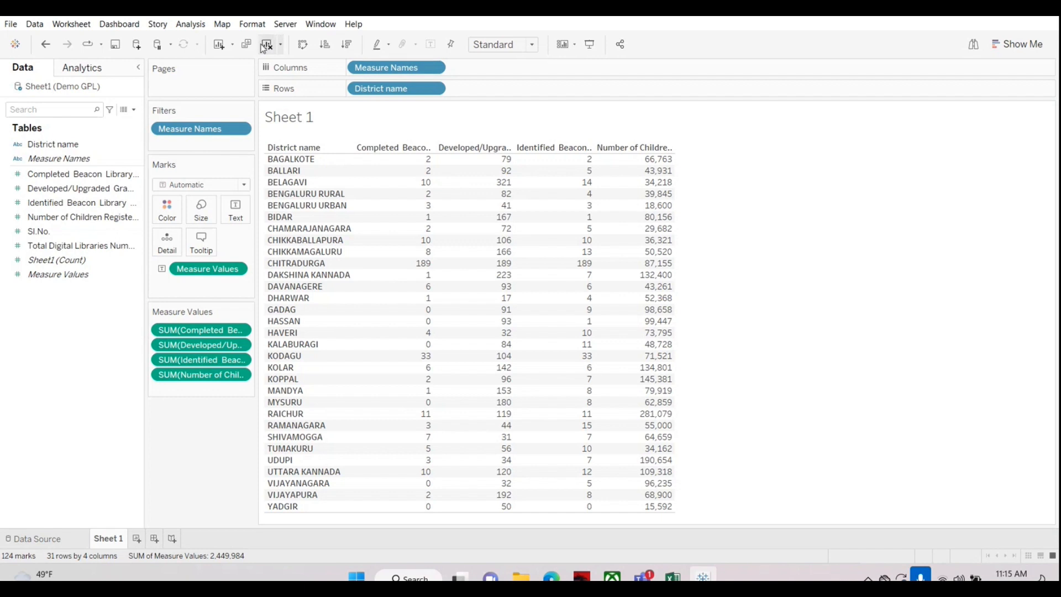
pyautogui.click(269, 47)
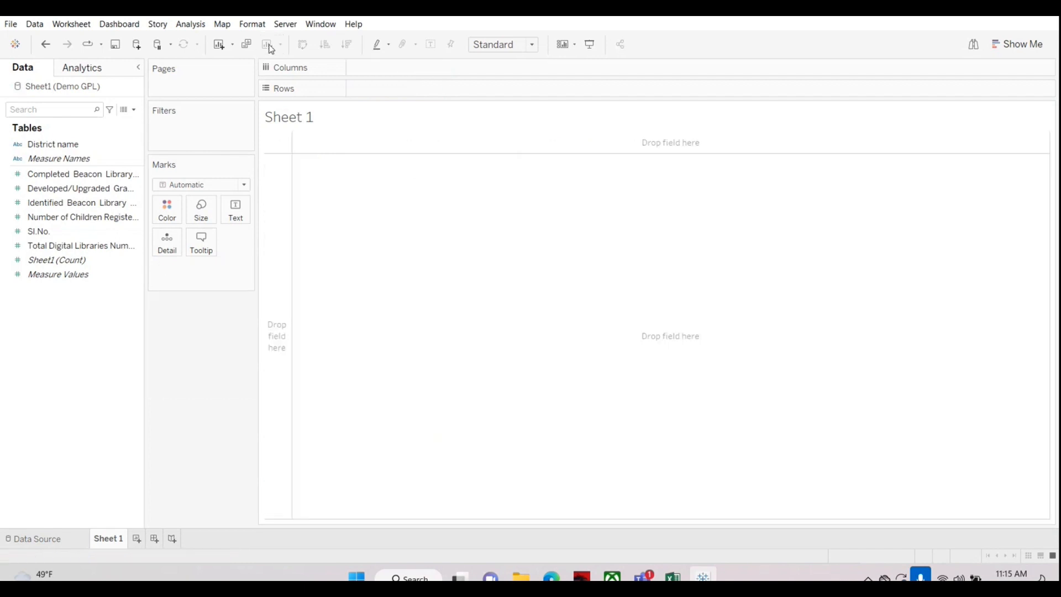
pyautogui.click(38, 144)
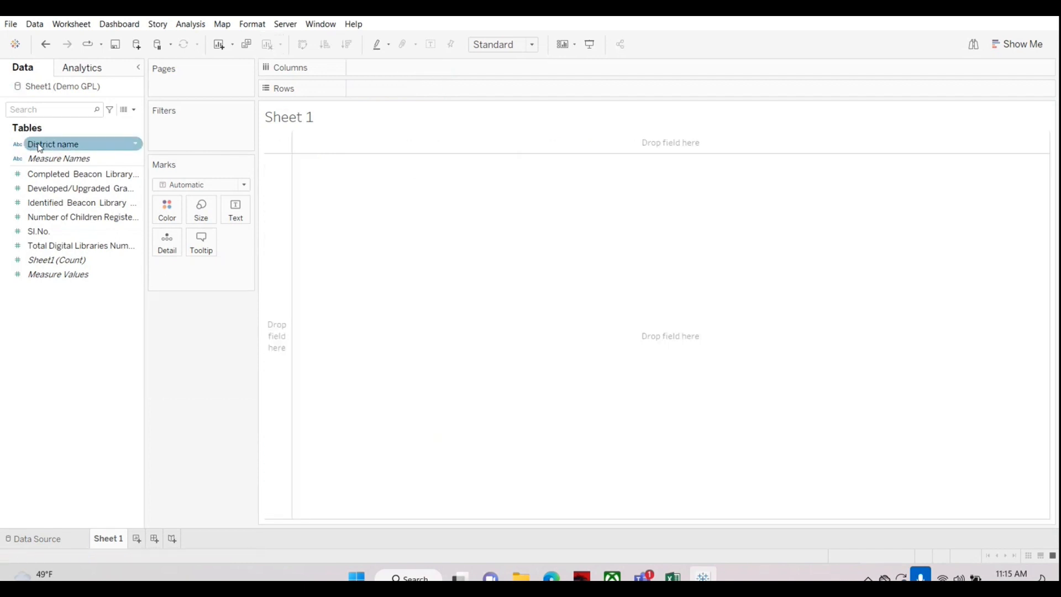
pyautogui.moveTo(38, 147); pyautogui.dragTo(378, 88)
pyautogui.moveTo(39, 173); pyautogui.dragTo(369, 217)
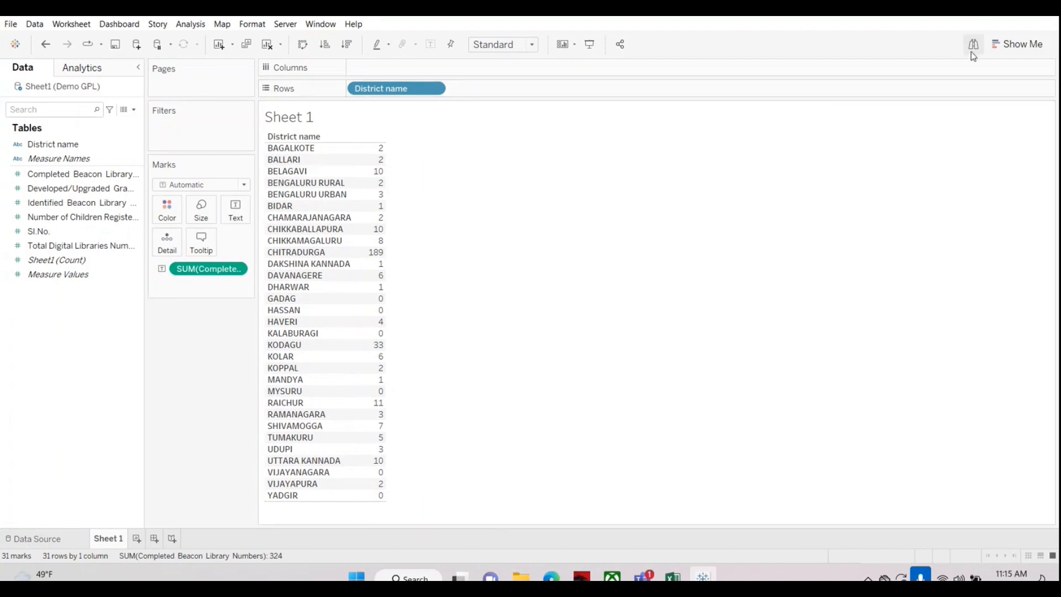
# Step: Preview the completed beacon numbers as horizontal bars with Show Me and return to the text table
pyautogui.click(995, 49)
pyautogui.click(943, 145)
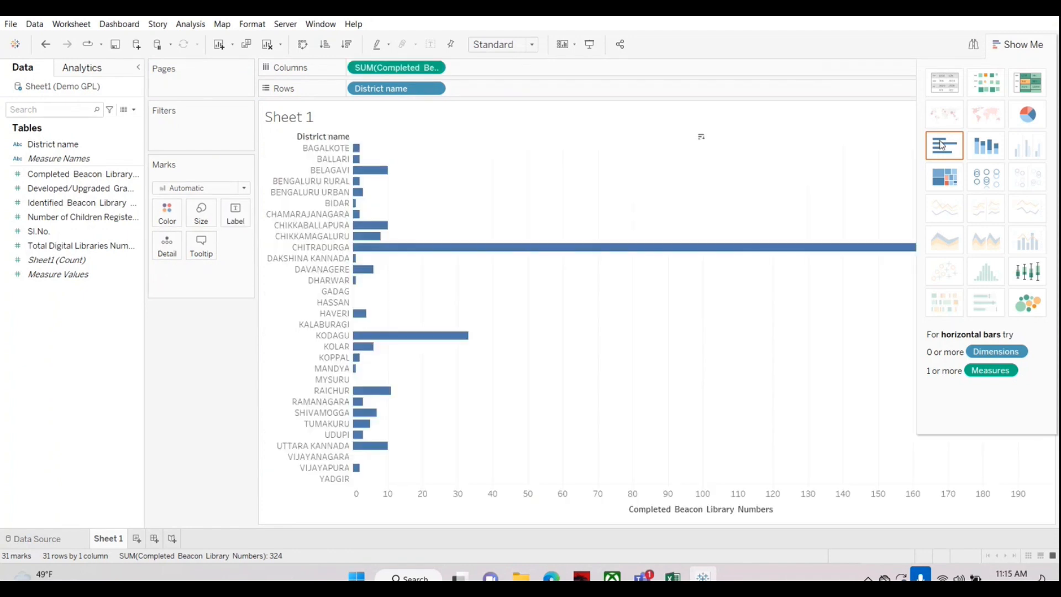
pyautogui.click(943, 87)
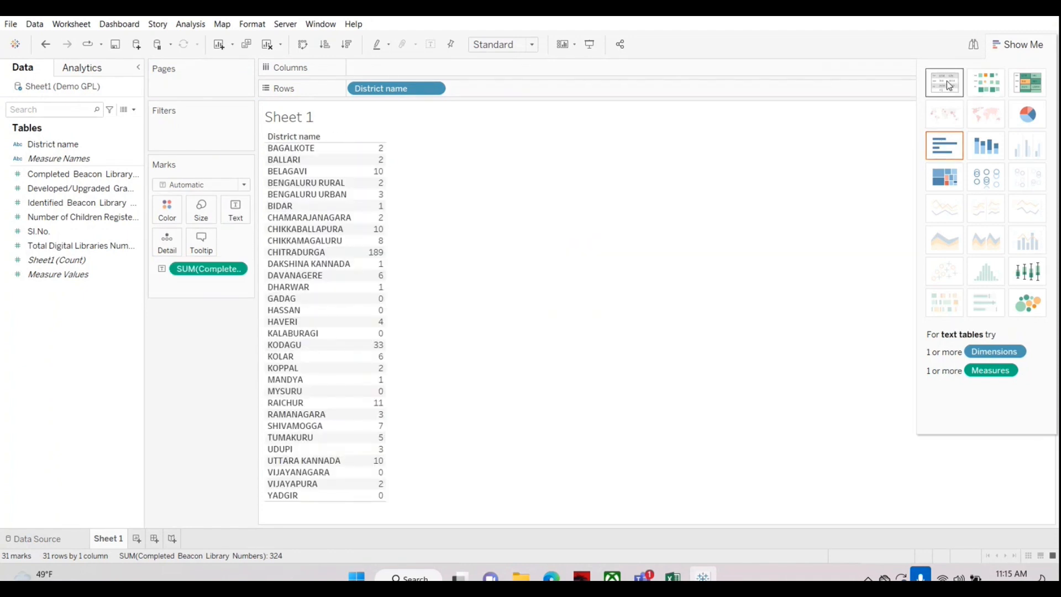
pyautogui.moveTo(383, 172)
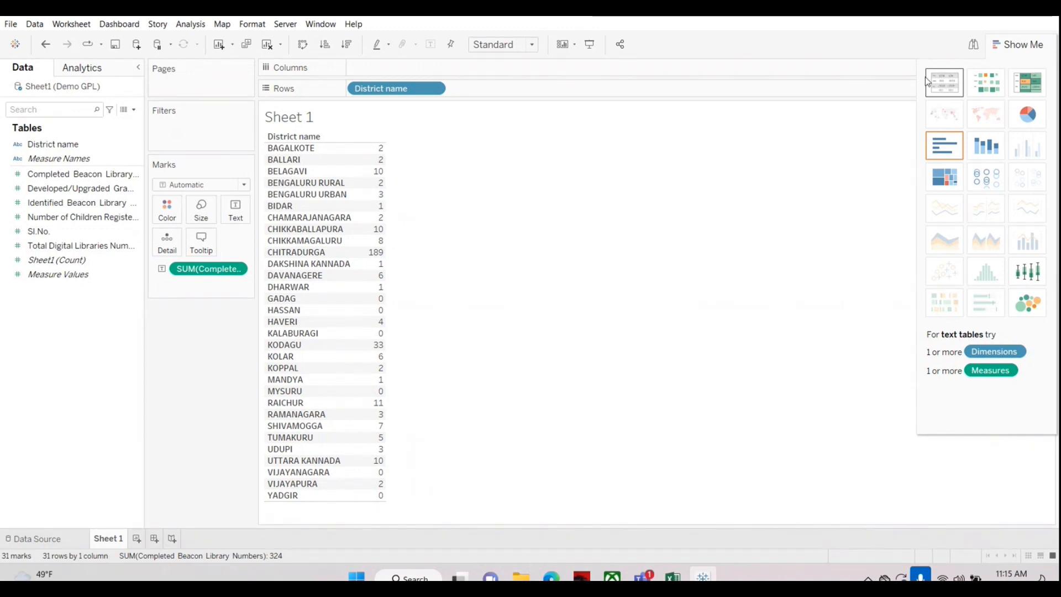
pyautogui.click(999, 44)
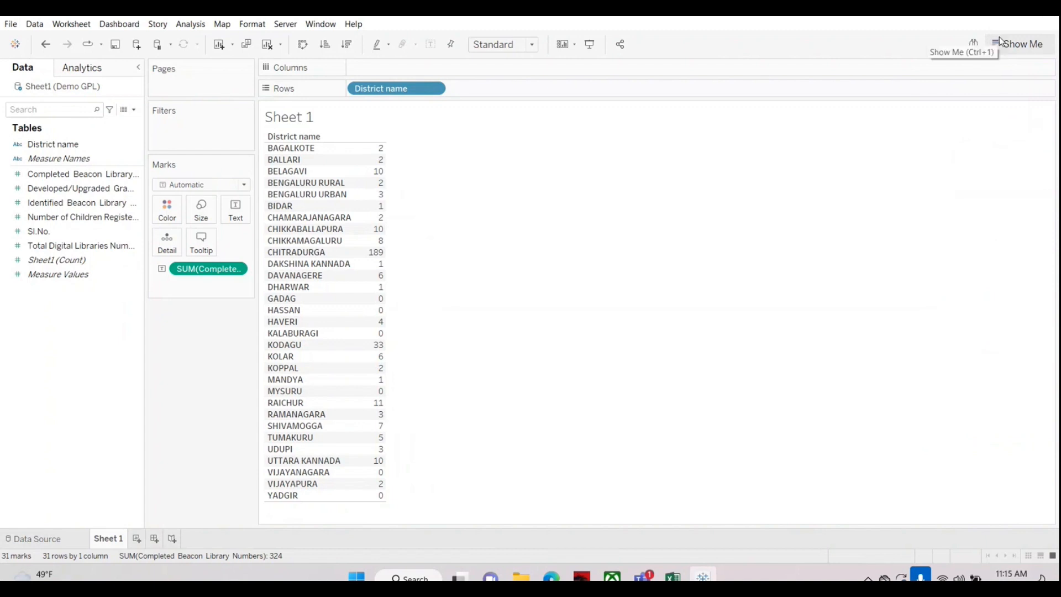
# Step: Convert the district table to horizontal bars with Show Me and undo the conversion
pyautogui.click(991, 42)
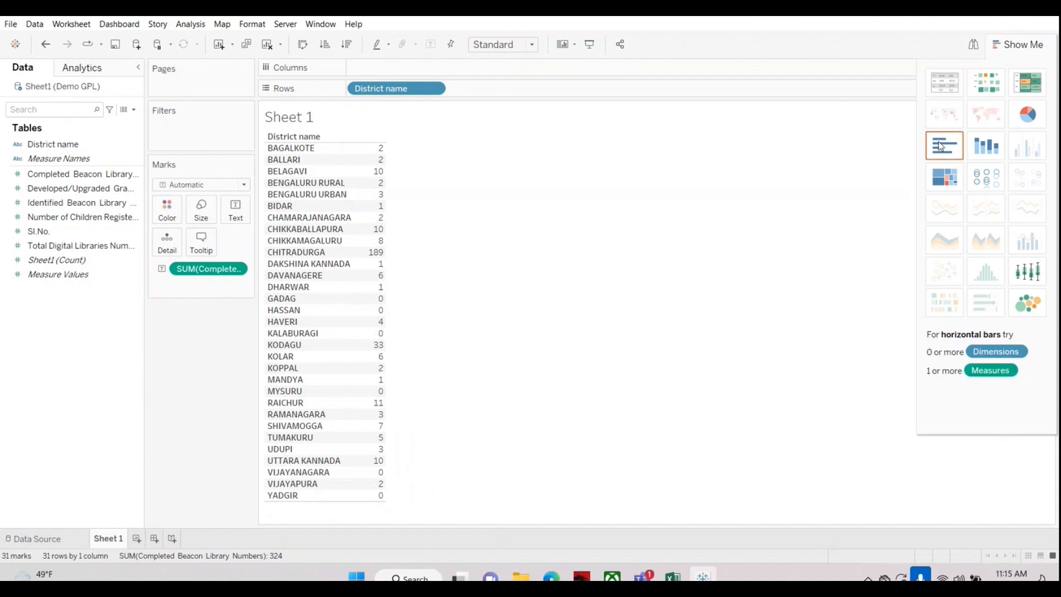
pyautogui.click(941, 147)
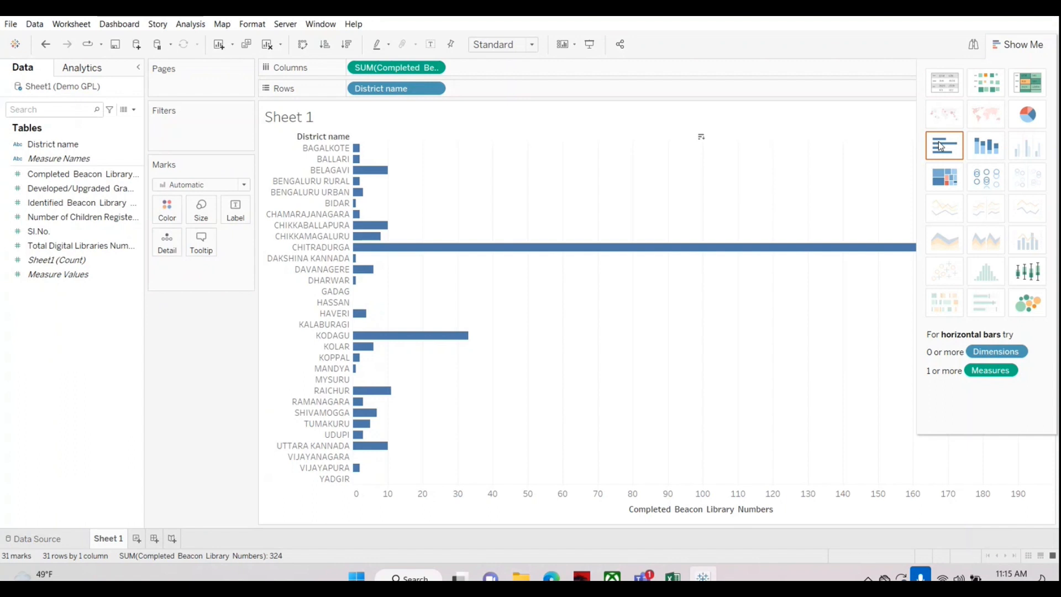
pyautogui.hotkey('ctrl', 'z')
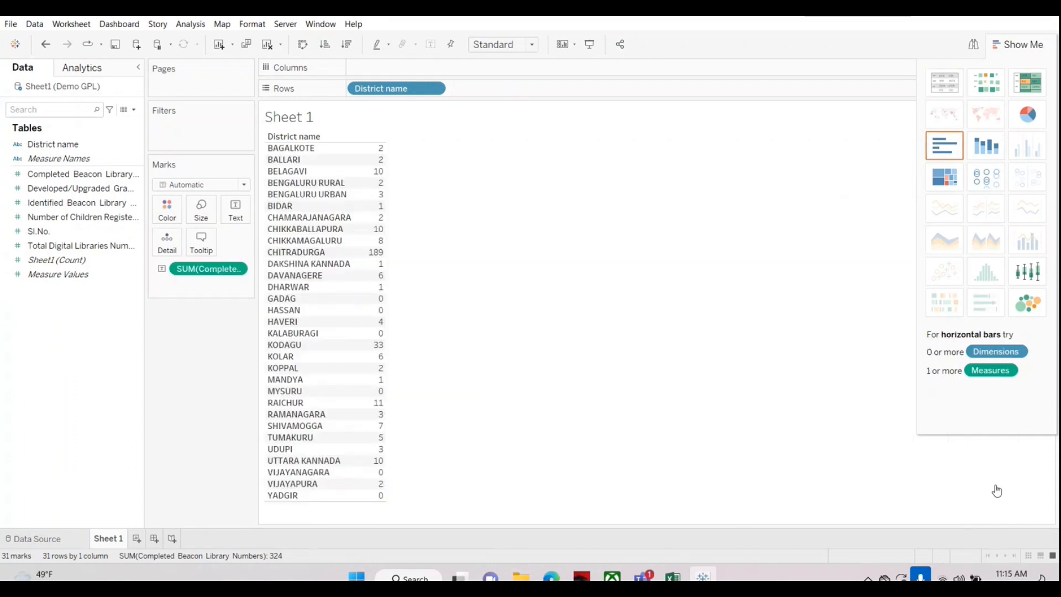
pyautogui.click(997, 45)
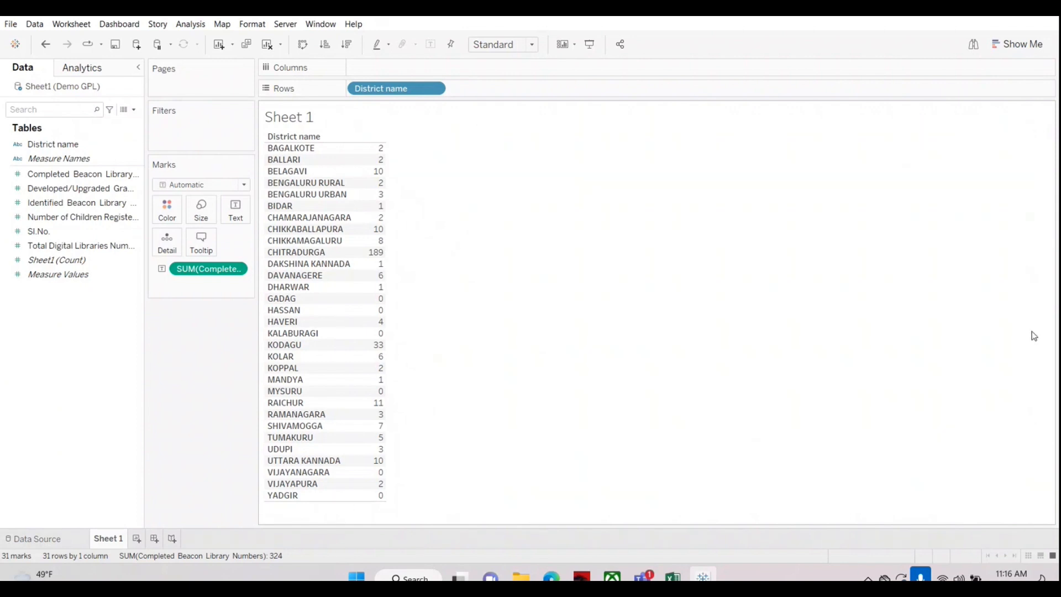
# Step: Alternate twice between horizontal bars and text table with Show Me, finishing with the text table
pyautogui.click(999, 48)
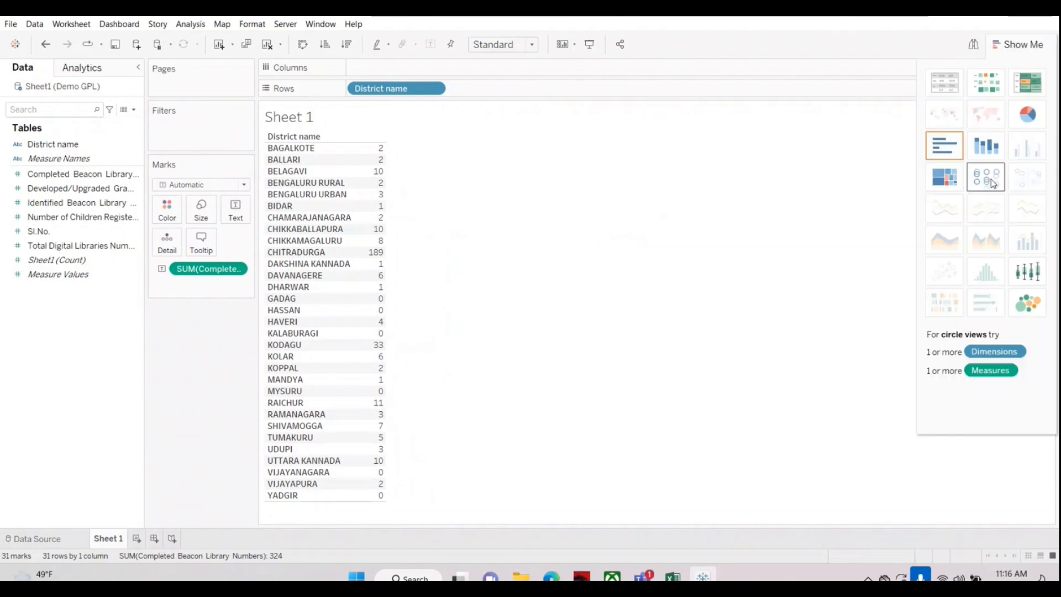
pyautogui.click(943, 144)
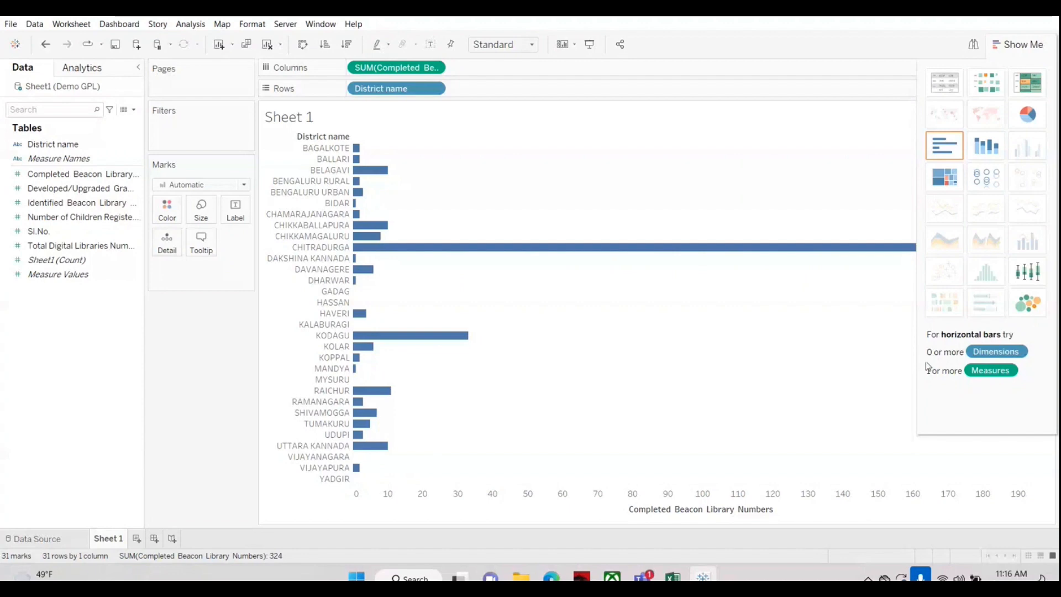
pyautogui.click(943, 84)
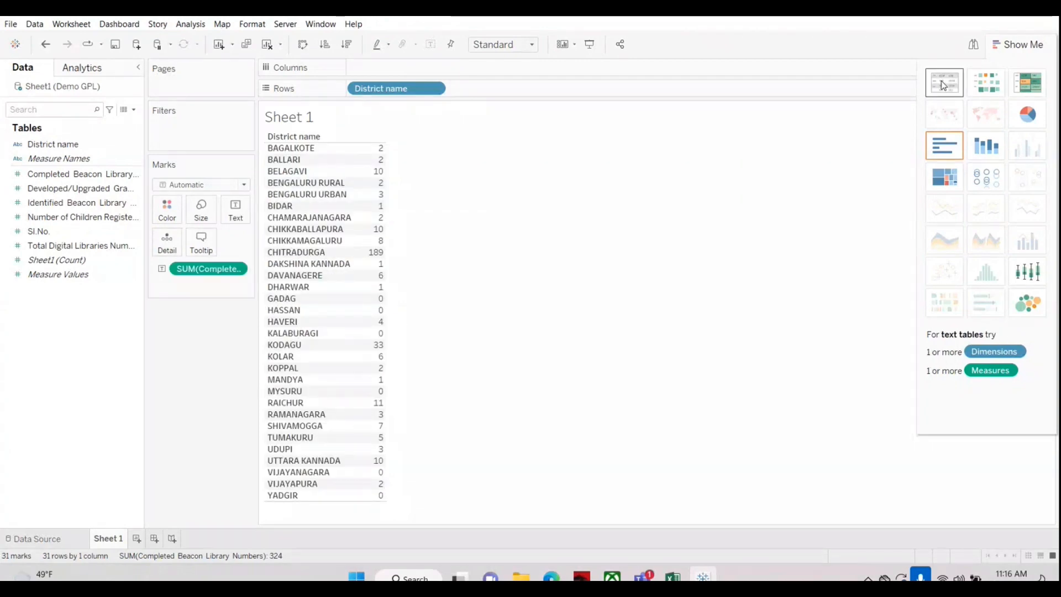
pyautogui.click(946, 152)
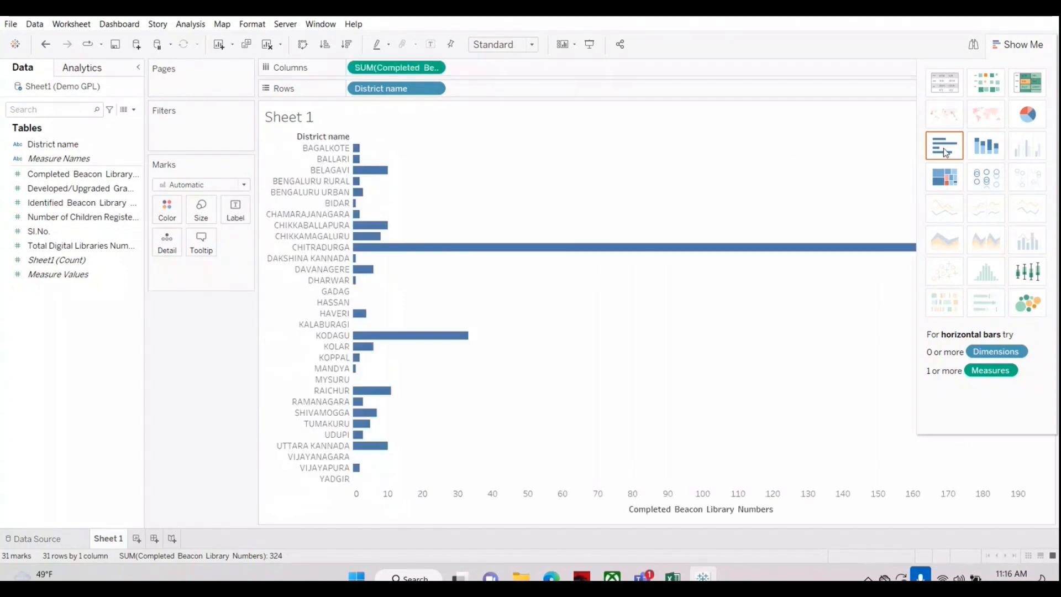
pyautogui.click(945, 84)
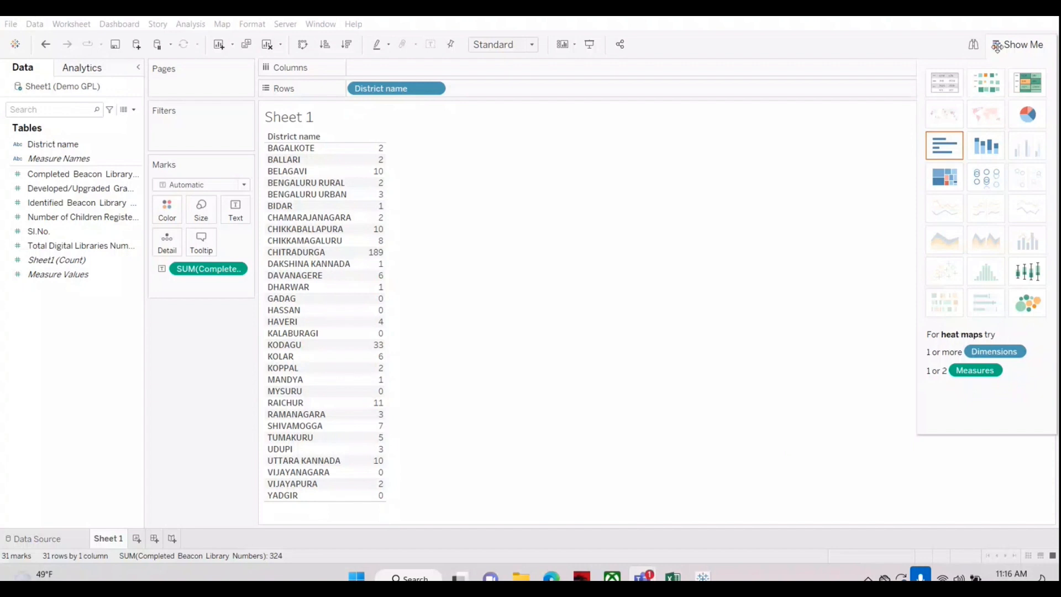
pyautogui.click(1017, 45)
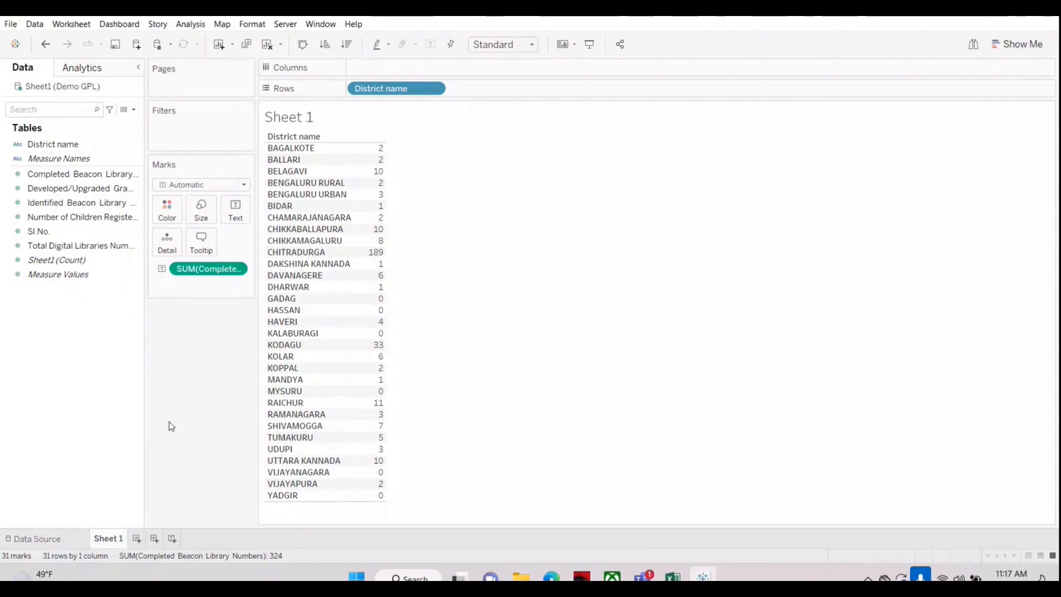
# Step: Convert the text table of completed beacon numbers to horizontal bars with Show Me
pyautogui.click(995, 45)
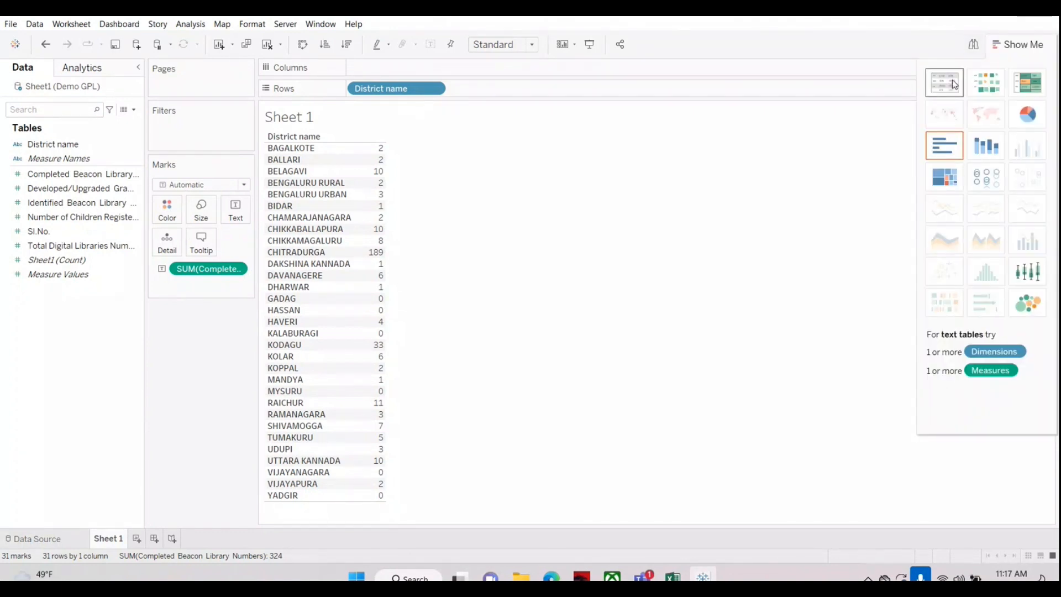
pyautogui.click(950, 146)
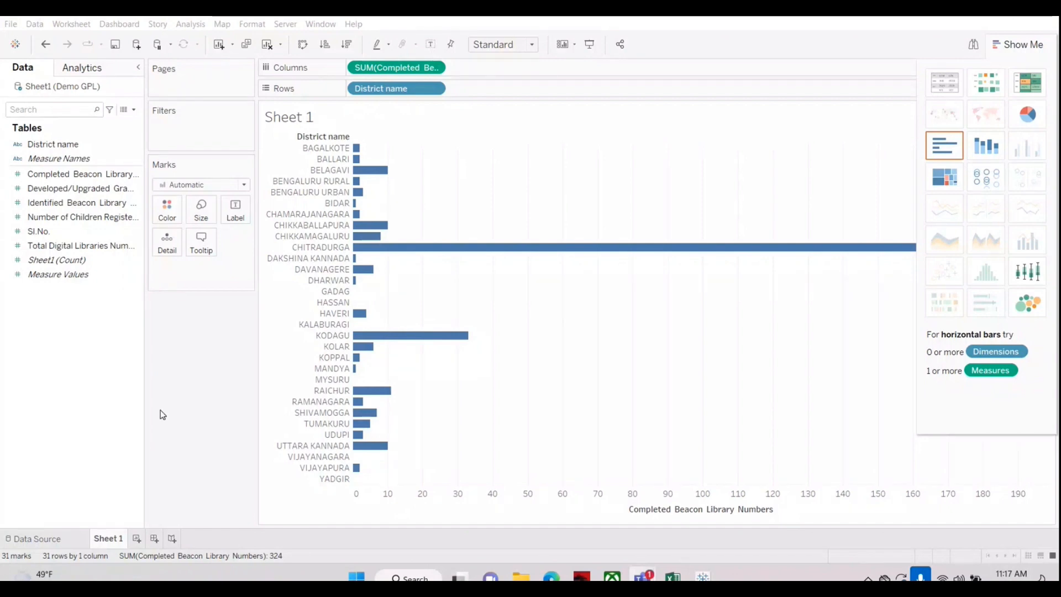
pyautogui.click(1015, 43)
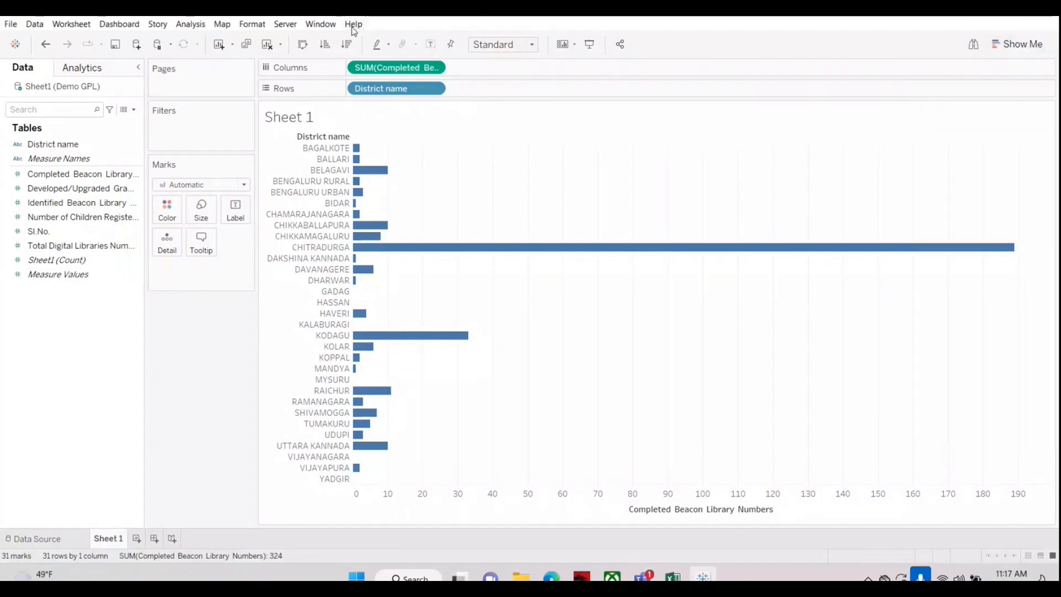
# Step: Clear the worksheet, chart Completed Beacon Library Numbers on Columns against District name on Rows, and sort the bars descending
pyautogui.click(267, 44)
pyautogui.moveTo(46, 143); pyautogui.dragTo(382, 90)
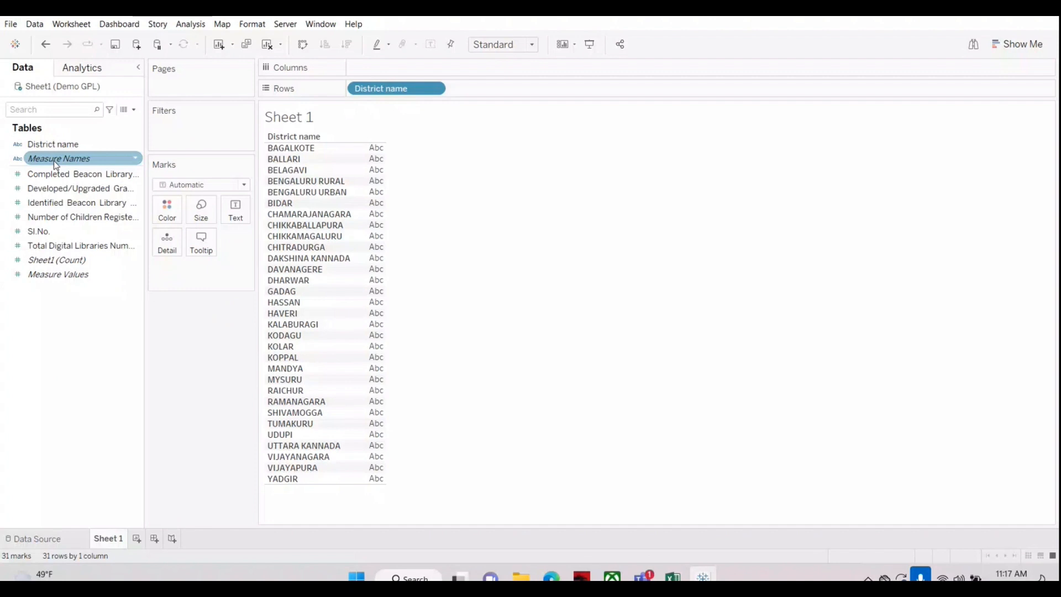
pyautogui.moveTo(56, 174); pyautogui.dragTo(419, 72)
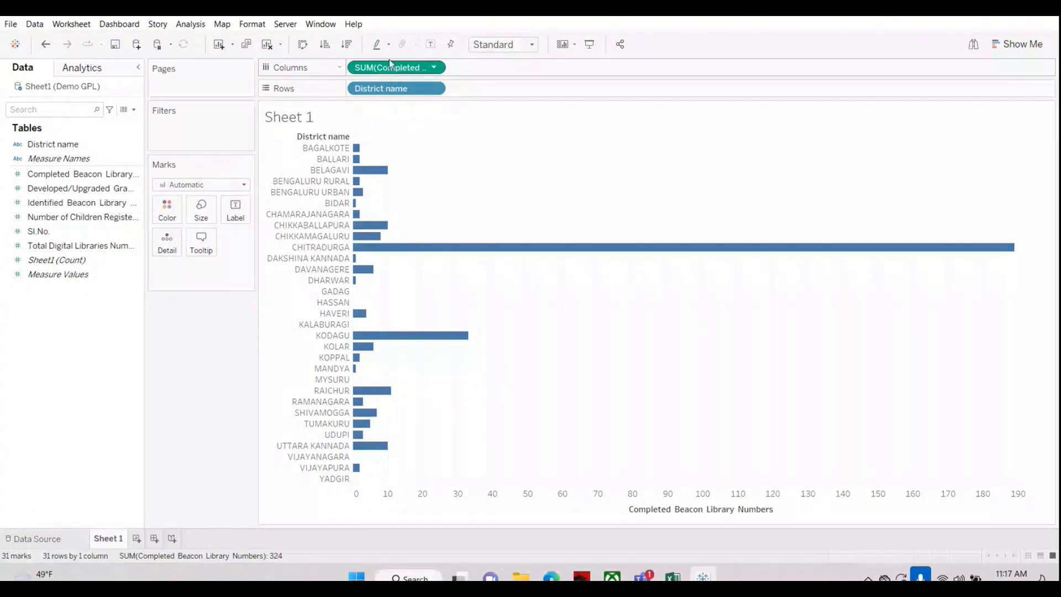
pyautogui.click(347, 43)
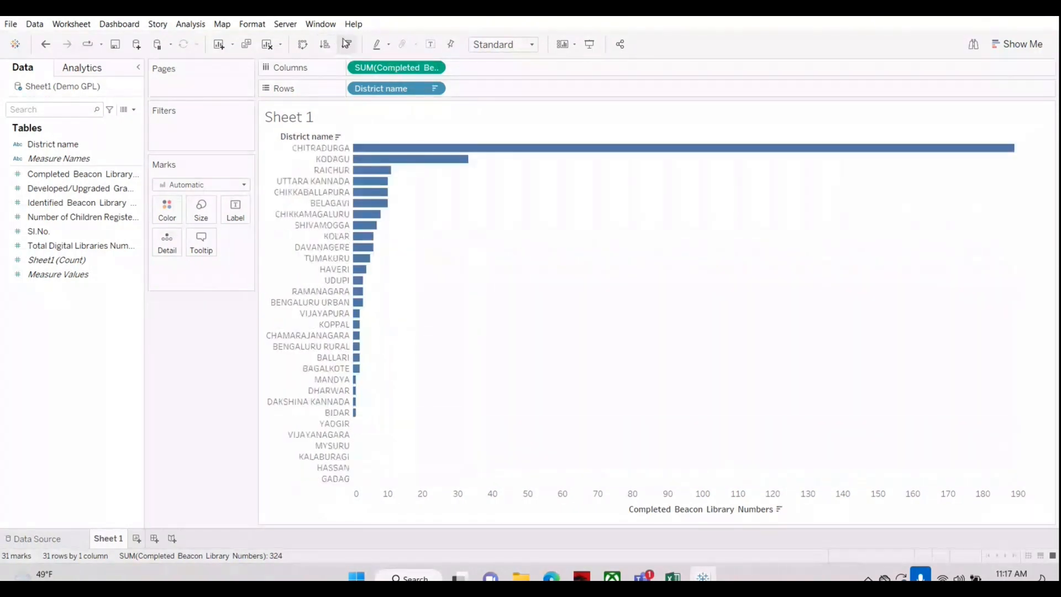
# Step: Alternate between text table and horizontal bars with Show Me, finishing with the text table, and widen the Marks card area
pyautogui.click(999, 44)
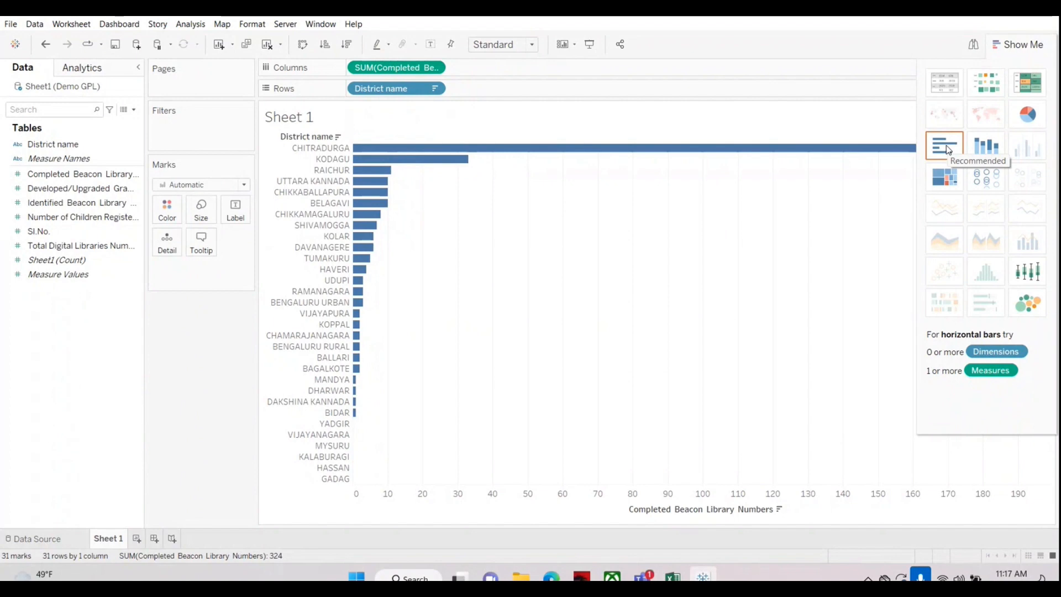
pyautogui.click(943, 82)
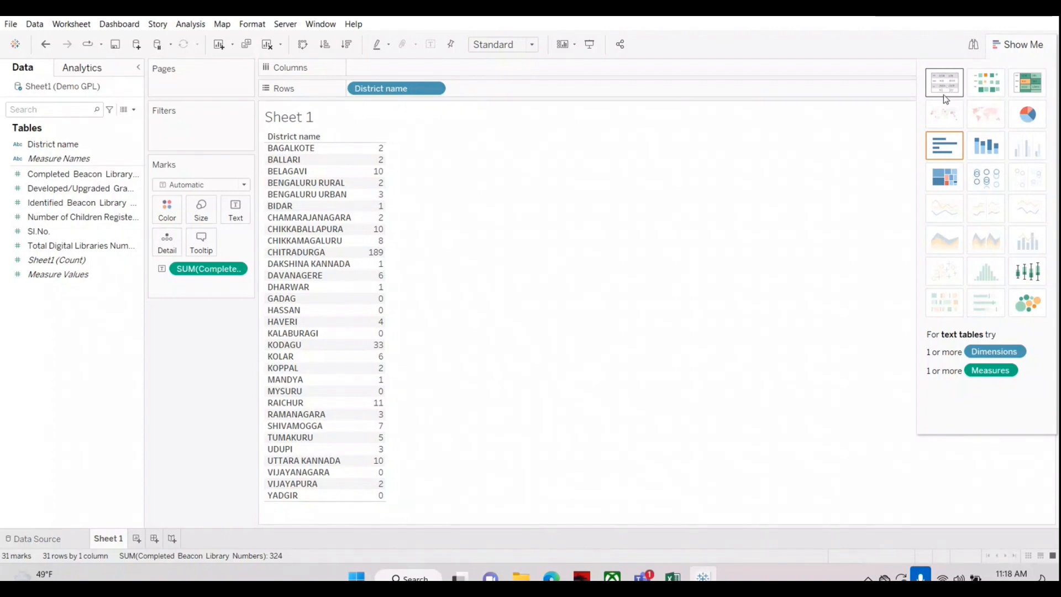
pyautogui.click(945, 160)
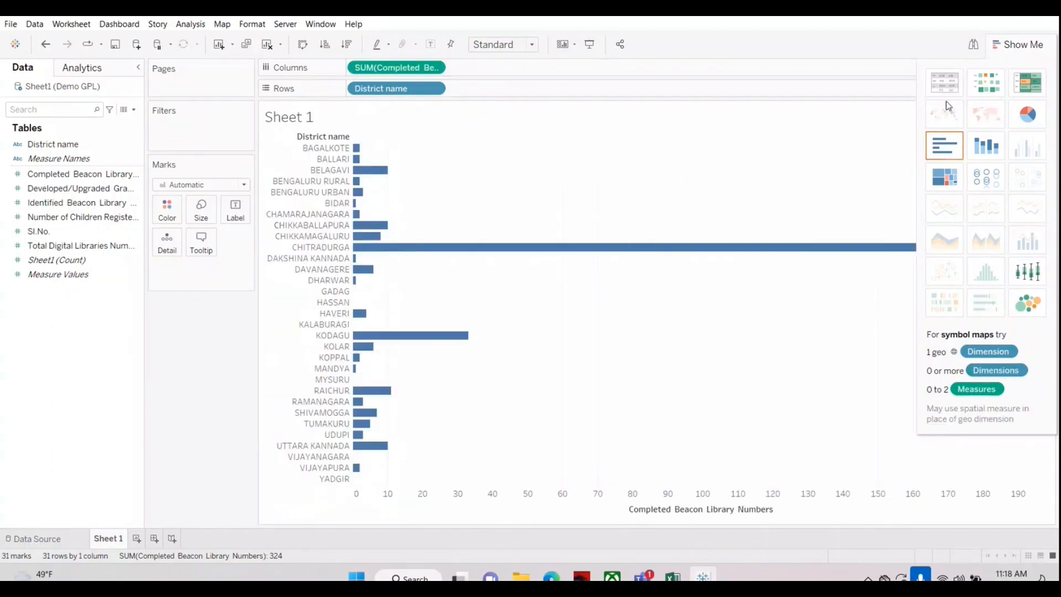
pyautogui.click(945, 92)
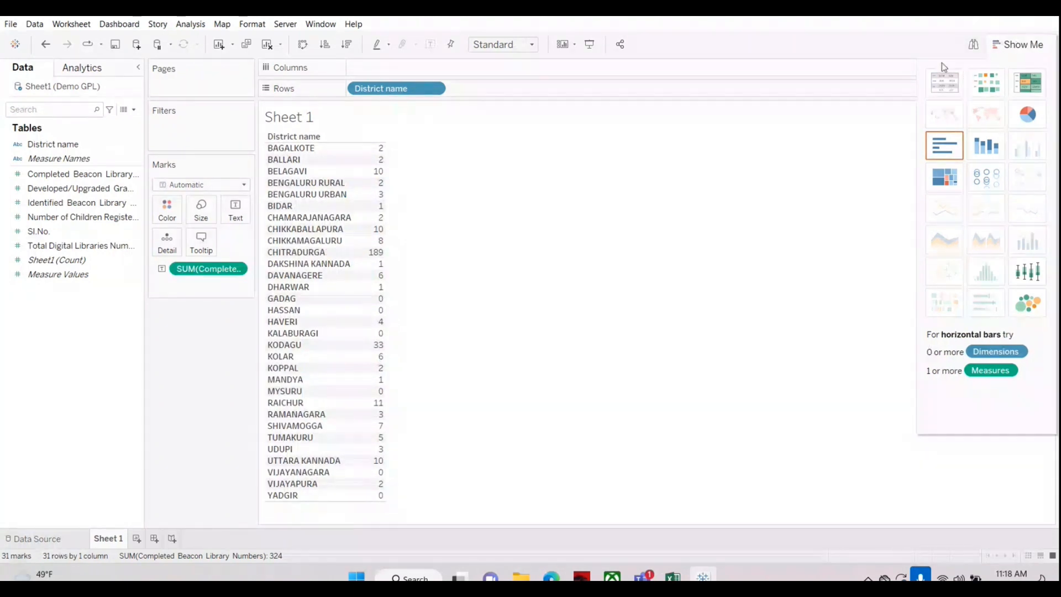
pyautogui.click(995, 46)
pyautogui.click(995, 44)
pyautogui.click(995, 43)
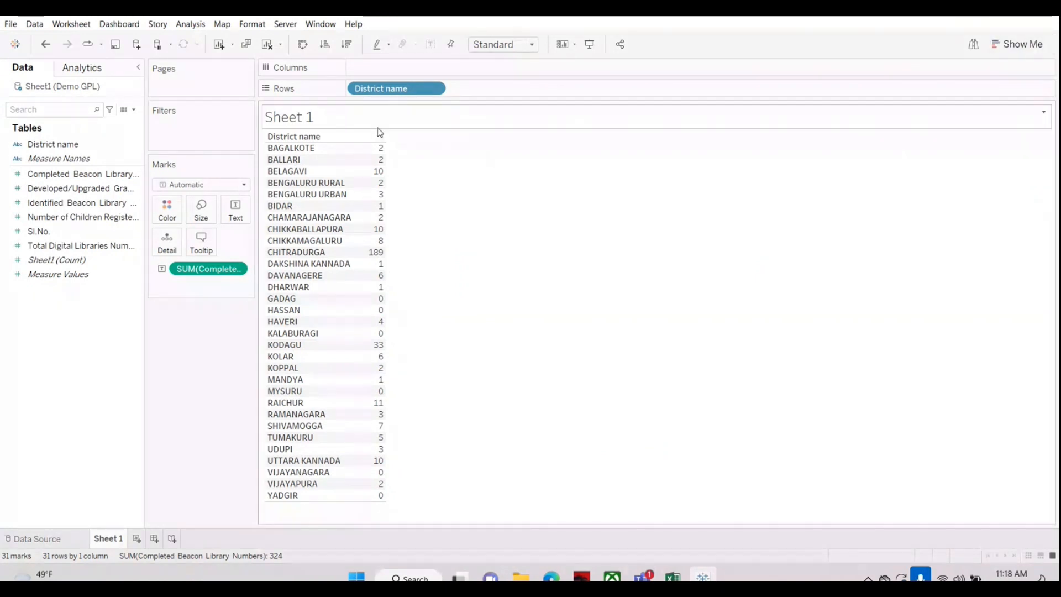
pyautogui.moveTo(257, 251); pyautogui.dragTo(311, 252)
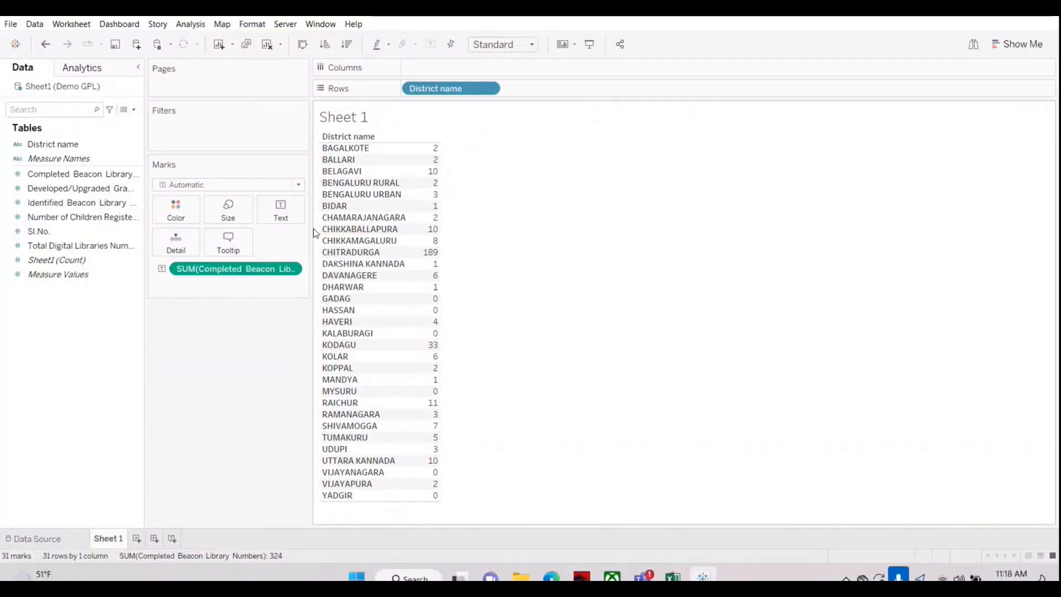
# Step: Narrow the Marks card area and try adding the Developed/Upgraded Gram panchayath library numbers to the view
pyautogui.moveTo(310, 232); pyautogui.dragTo(239, 232)
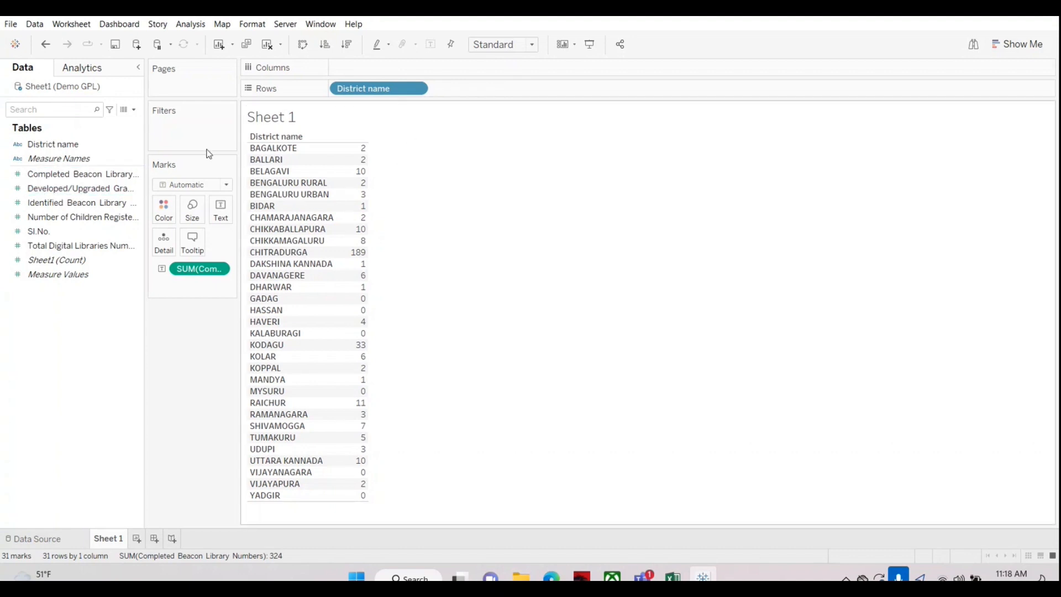
pyautogui.click(43, 191)
pyautogui.moveTo(43, 191); pyautogui.dragTo(335, 253)
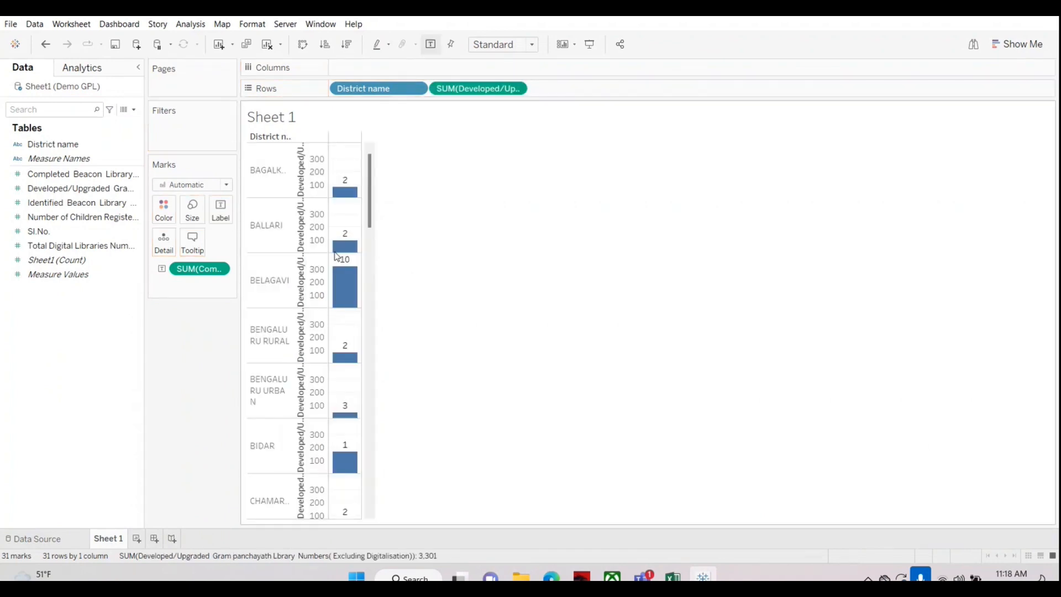
pyautogui.click(45, 44)
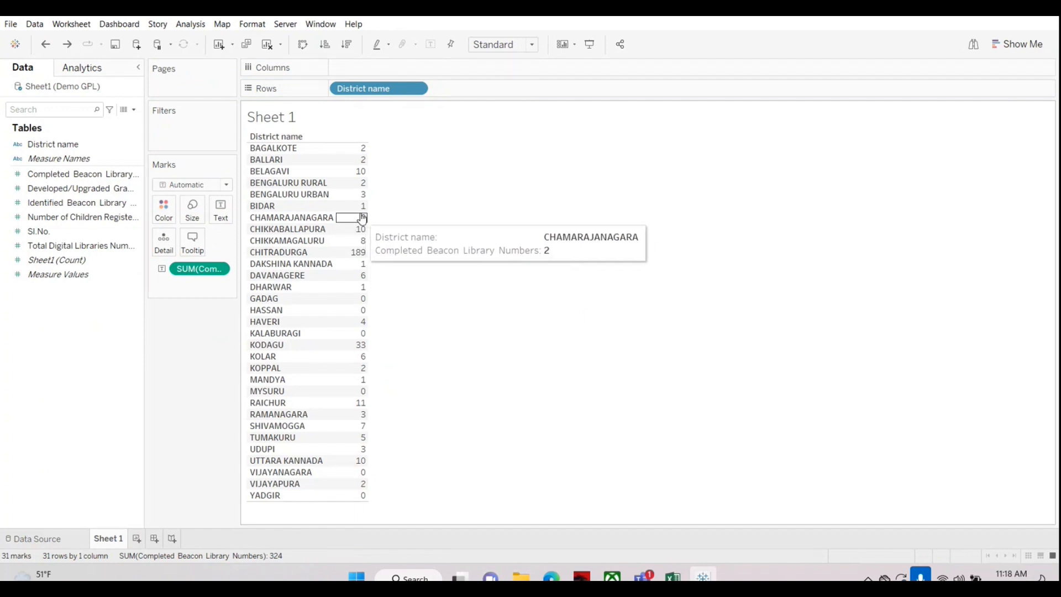
# Step: Add the Developed/Upgraded, Identified Beacon and Number of Children Registered measures as value columns in the district text table
pyautogui.click(88, 189)
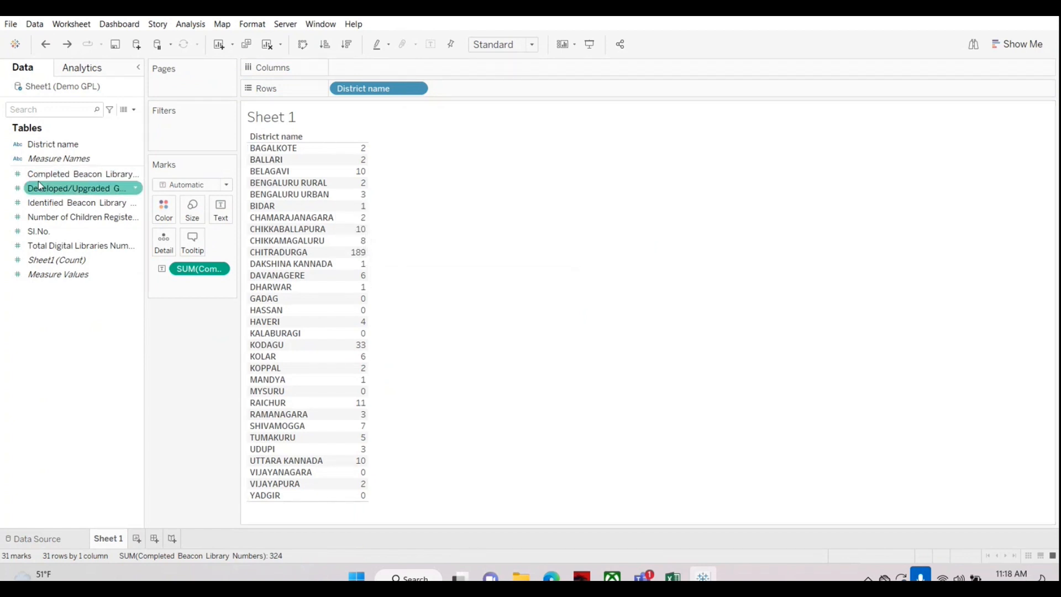
pyautogui.moveTo(38, 183); pyautogui.dragTo(362, 263)
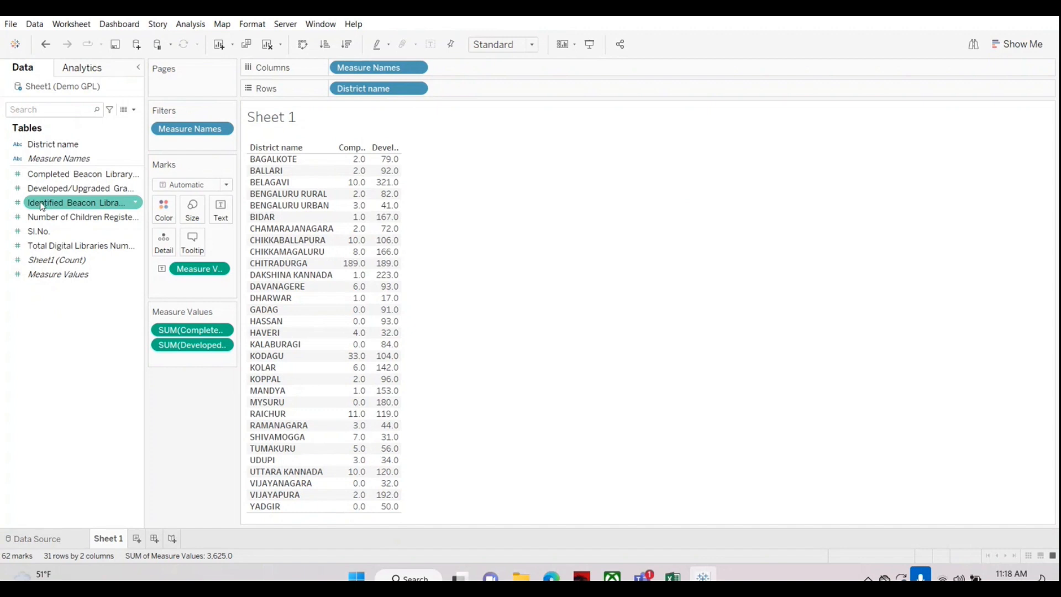
pyautogui.moveTo(39, 206); pyautogui.dragTo(376, 354)
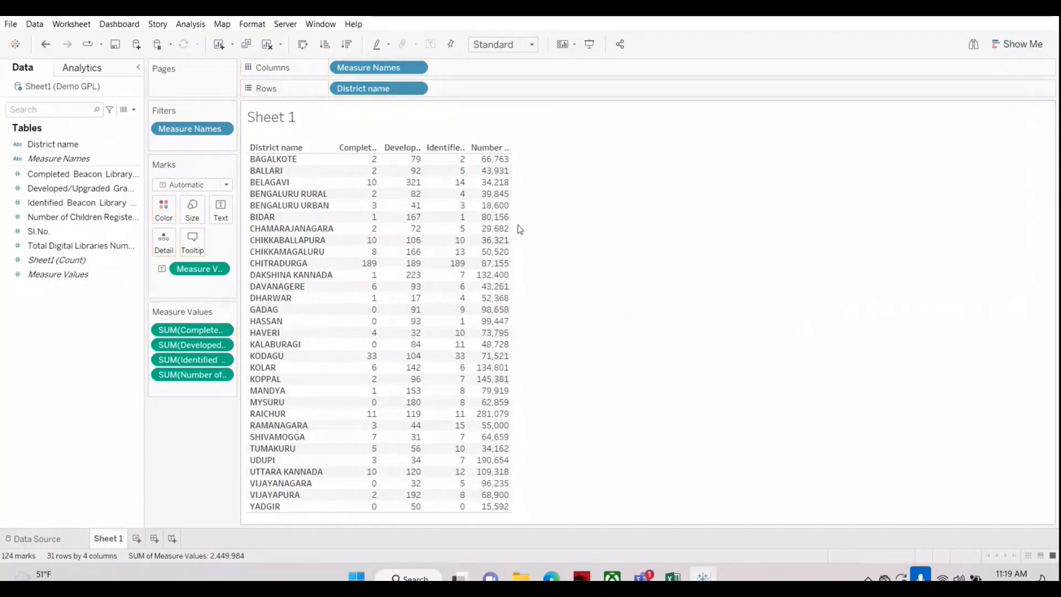
# Step: Compare the Fit Width and Standard views of the four-measure table, widening its columns slightly and finishing with Fit Width
pyautogui.moveTo(511, 224)
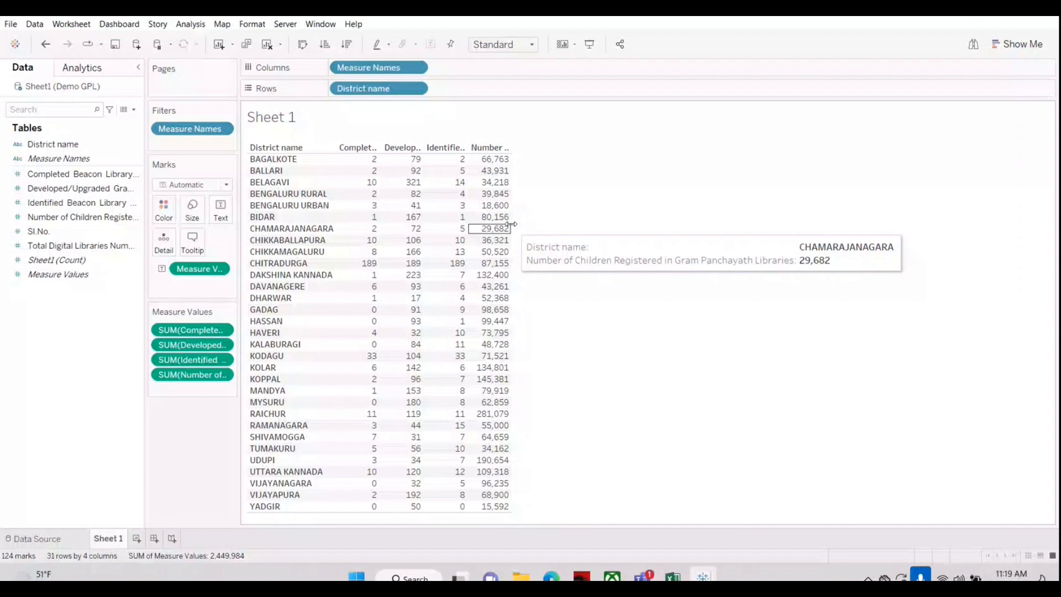
pyautogui.click(518, 44)
pyautogui.click(519, 71)
pyautogui.click(514, 44)
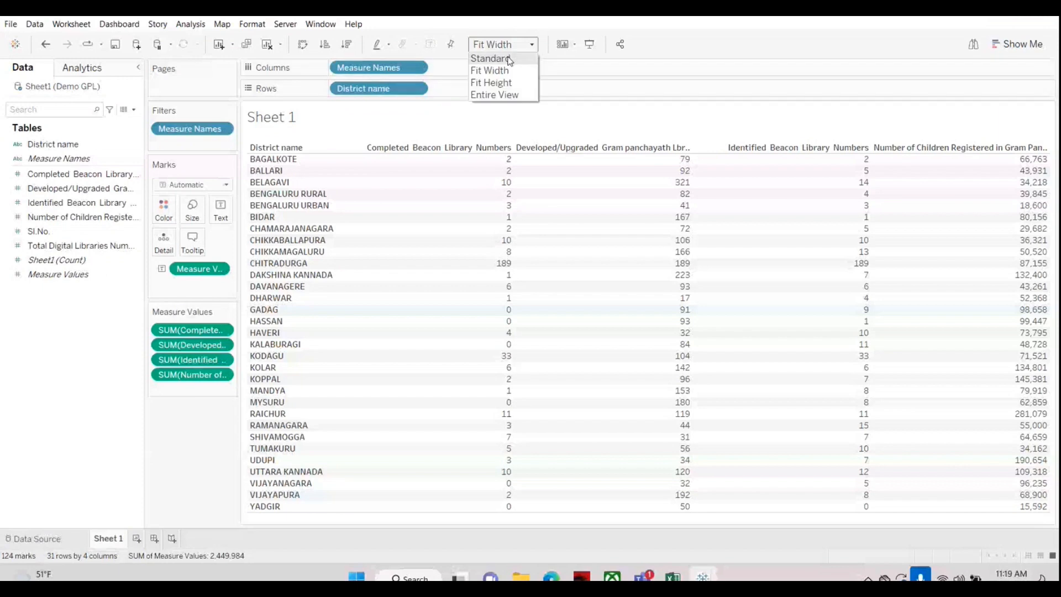
pyautogui.click(510, 59)
pyautogui.click(509, 46)
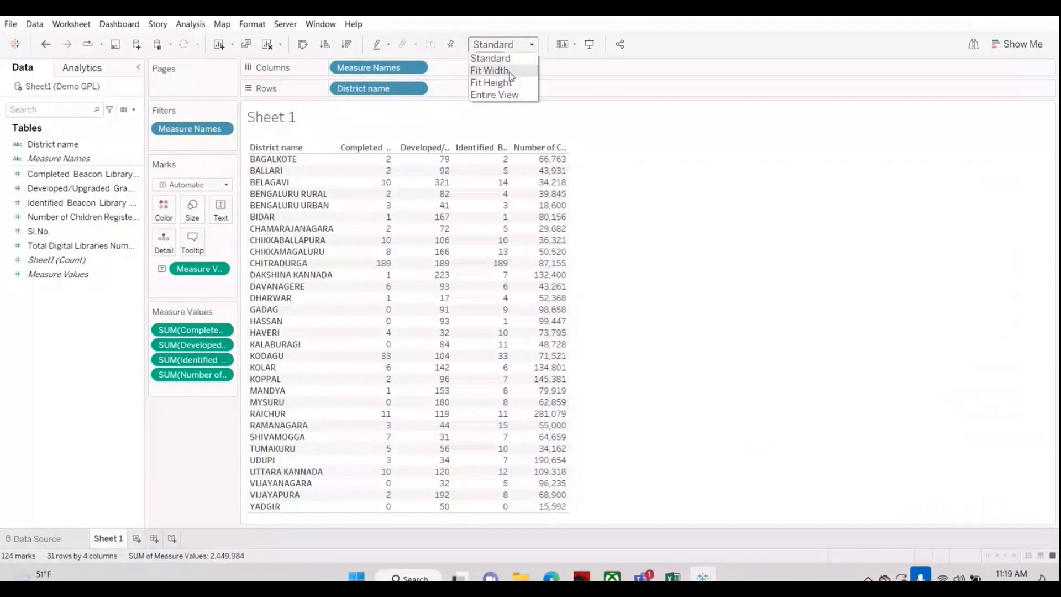
pyautogui.click(510, 72)
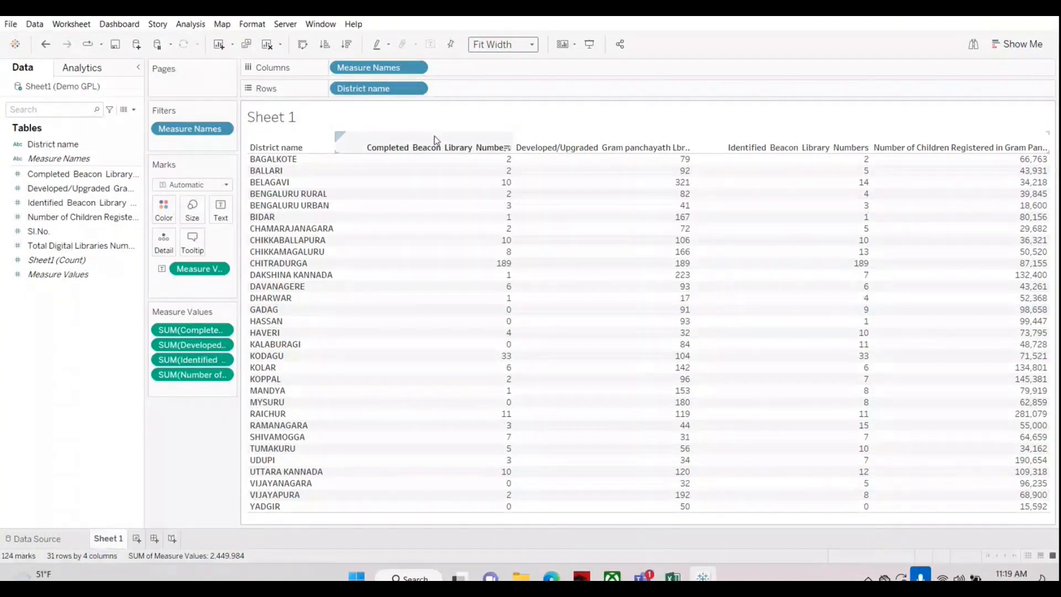
# Step: Reorder the measure columns to Number of Children Registered, Developed/Upgraded, Identified Beacon, and Completed Beacon
pyautogui.click(615, 148)
pyautogui.moveTo(615, 150); pyautogui.dragTo(364, 153)
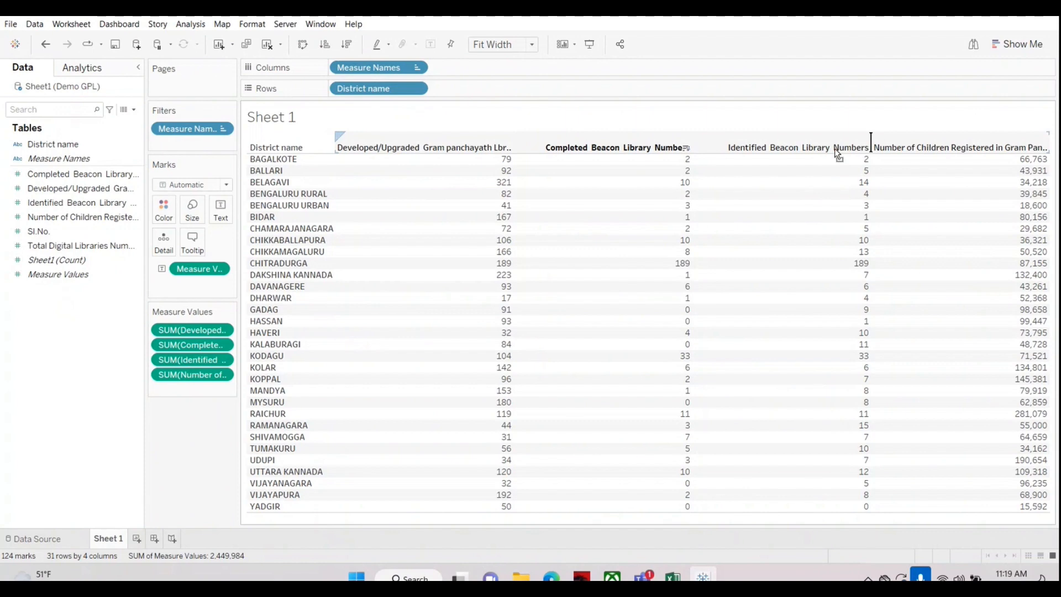
pyautogui.moveTo(835, 149); pyautogui.dragTo(706, 142)
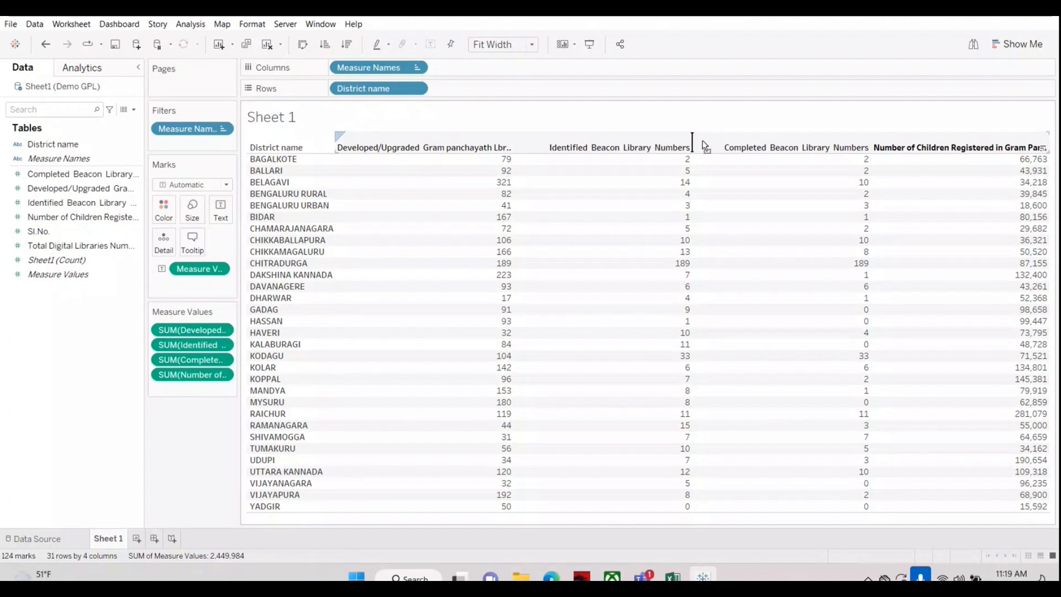
pyautogui.moveTo(344, 152); pyautogui.dragTo(346, 152)
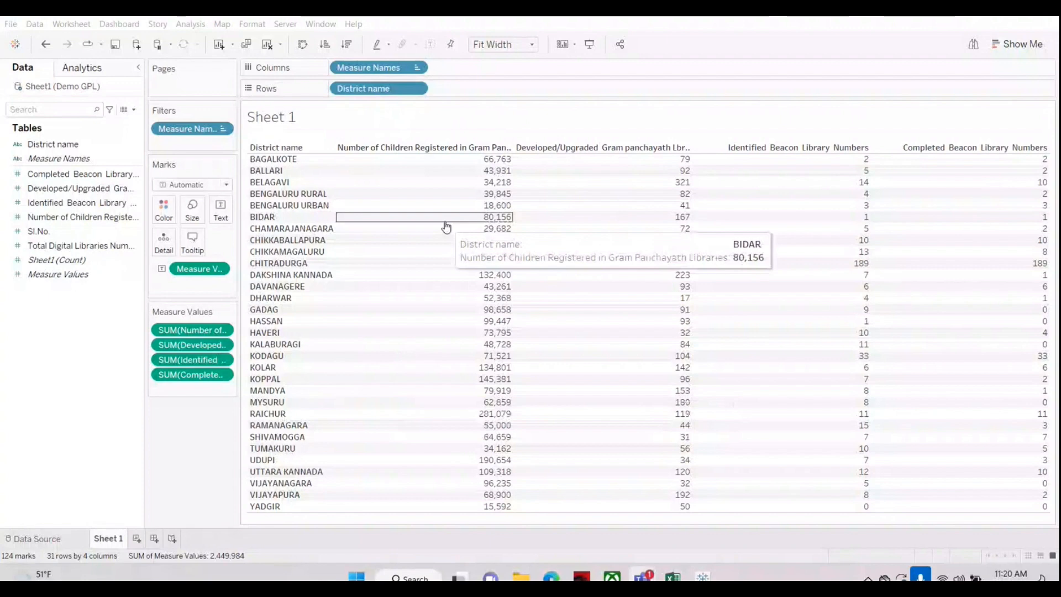
# Step: Clear the worksheet and build a text table of Completed Beacon Library Numbers with District name on Rows
pyautogui.click(268, 45)
pyautogui.click(47, 145)
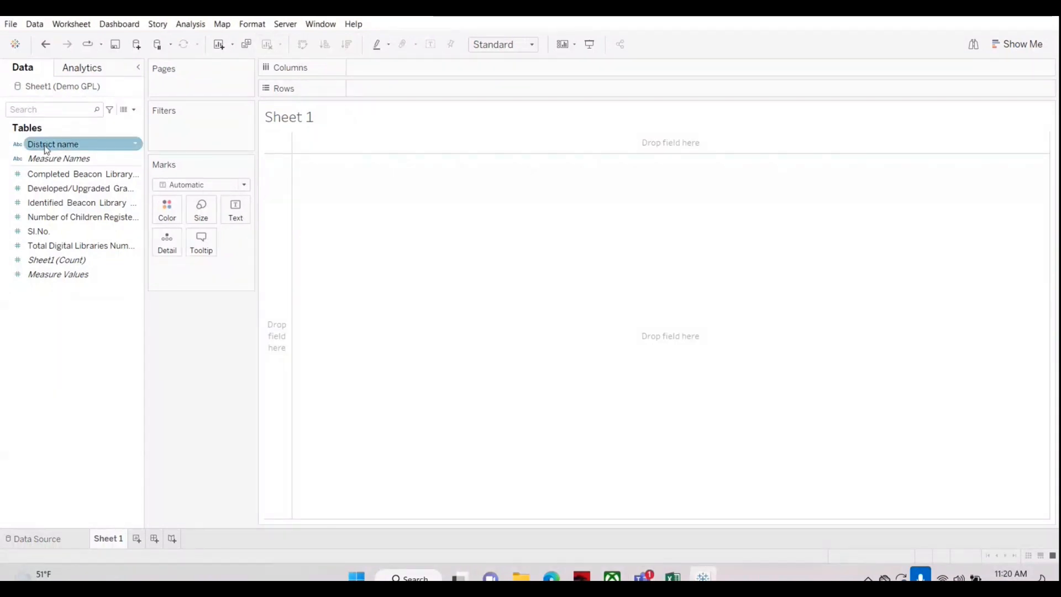
pyautogui.moveTo(47, 148); pyautogui.dragTo(374, 92)
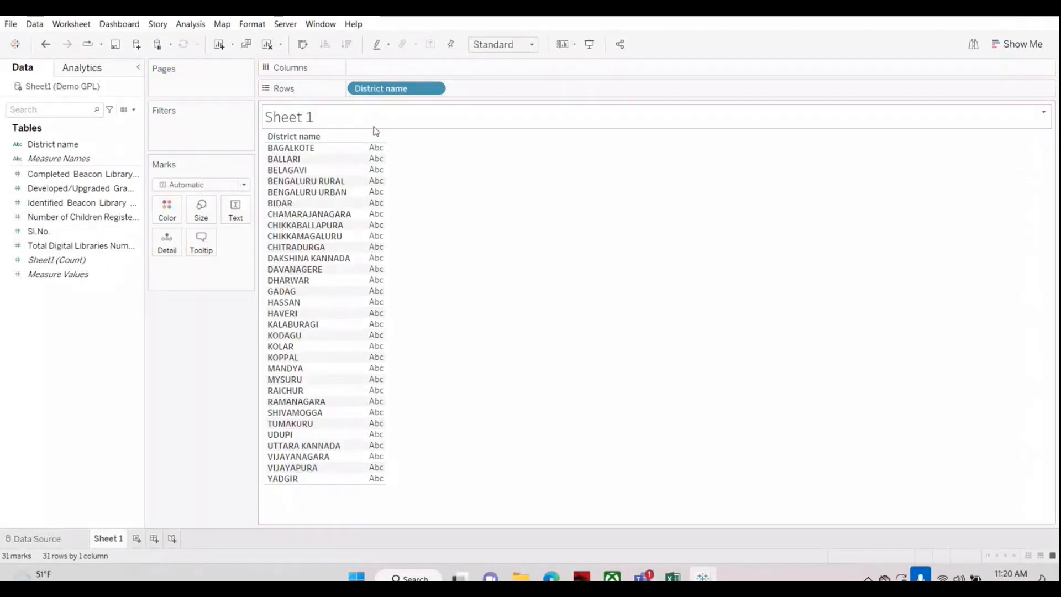
pyautogui.click(33, 176)
pyautogui.moveTo(33, 176); pyautogui.dragTo(367, 205)
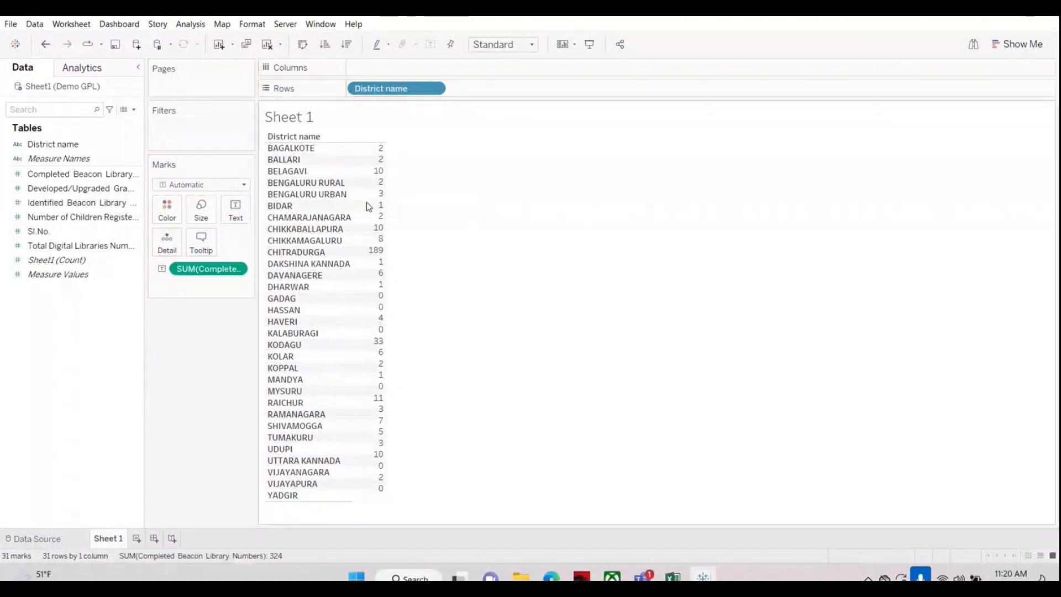
# Step: Add the Developed/Upgraded and Identified Beacon library numbers as further value columns in the text table
pyautogui.click(42, 189)
pyautogui.moveTo(41, 189); pyautogui.dragTo(377, 249)
pyautogui.click(40, 203)
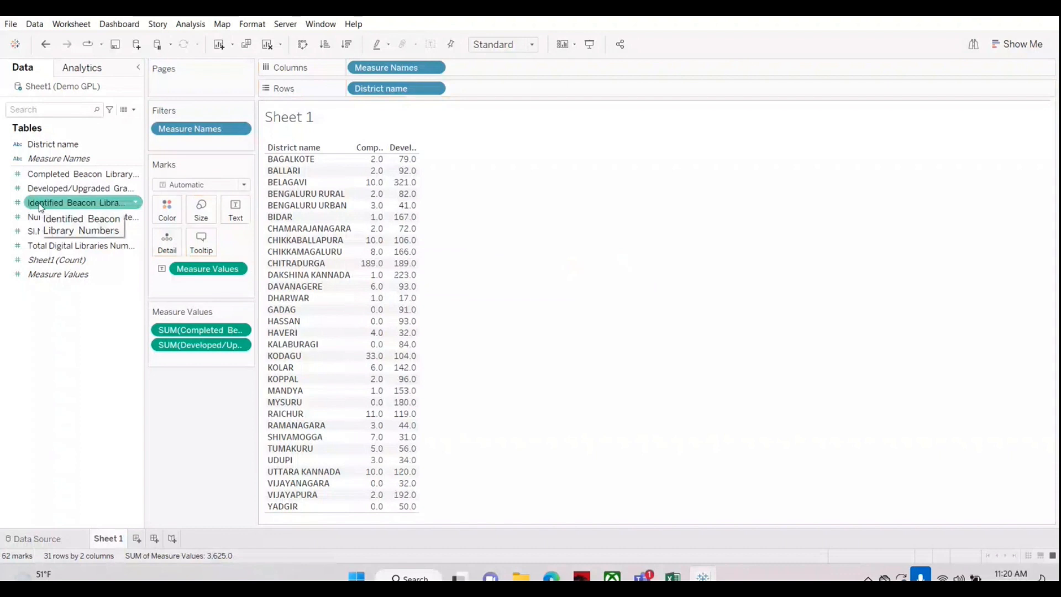
pyautogui.moveTo(40, 205); pyautogui.dragTo(376, 226)
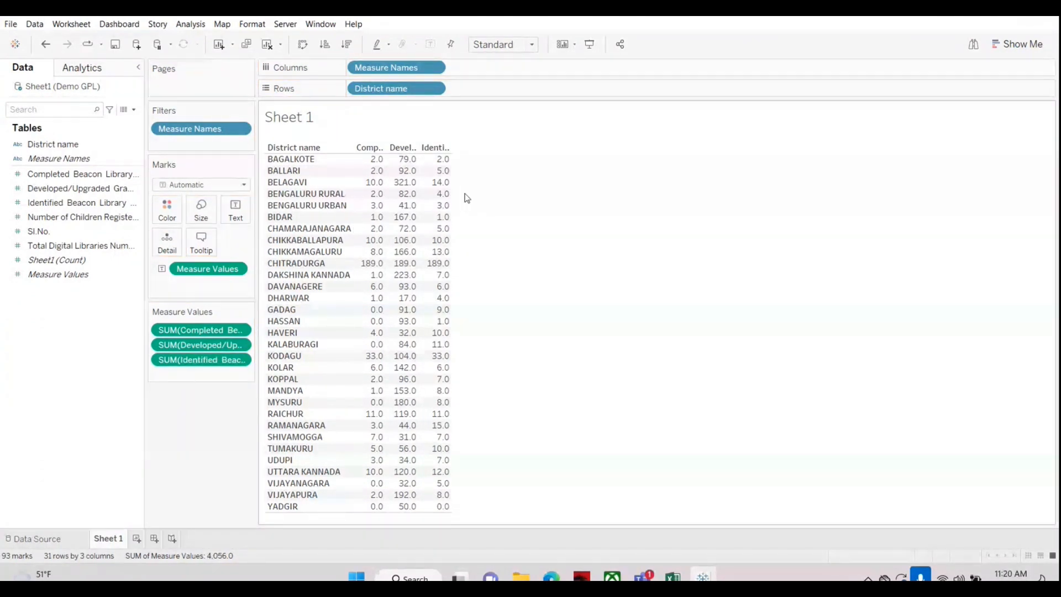
# Step: Keep the Standard fit and manually widen the three measure columns so that more of their headers shows
pyautogui.click(527, 44)
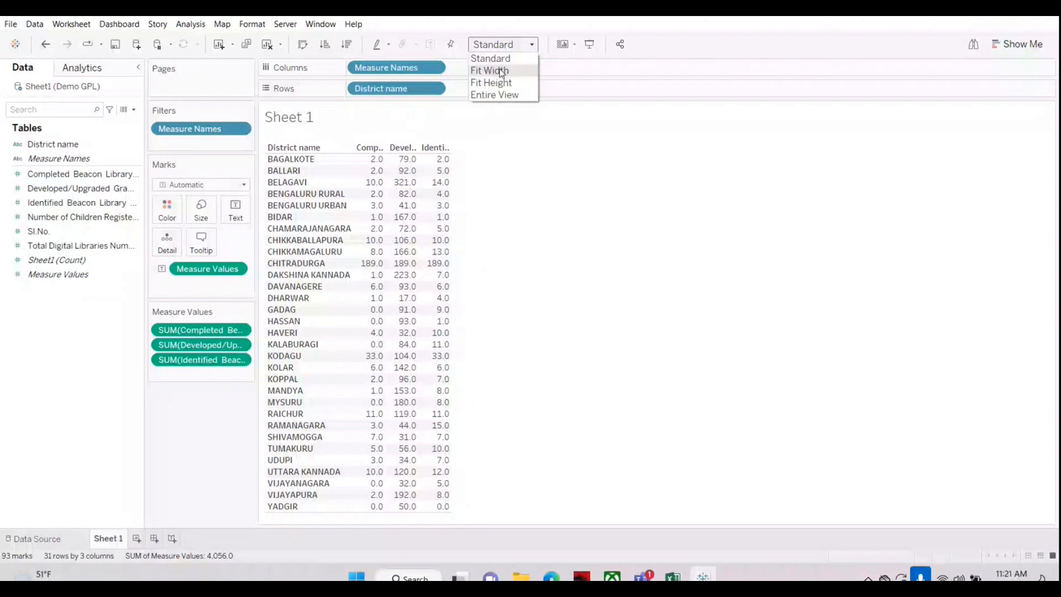
pyautogui.click(449, 229)
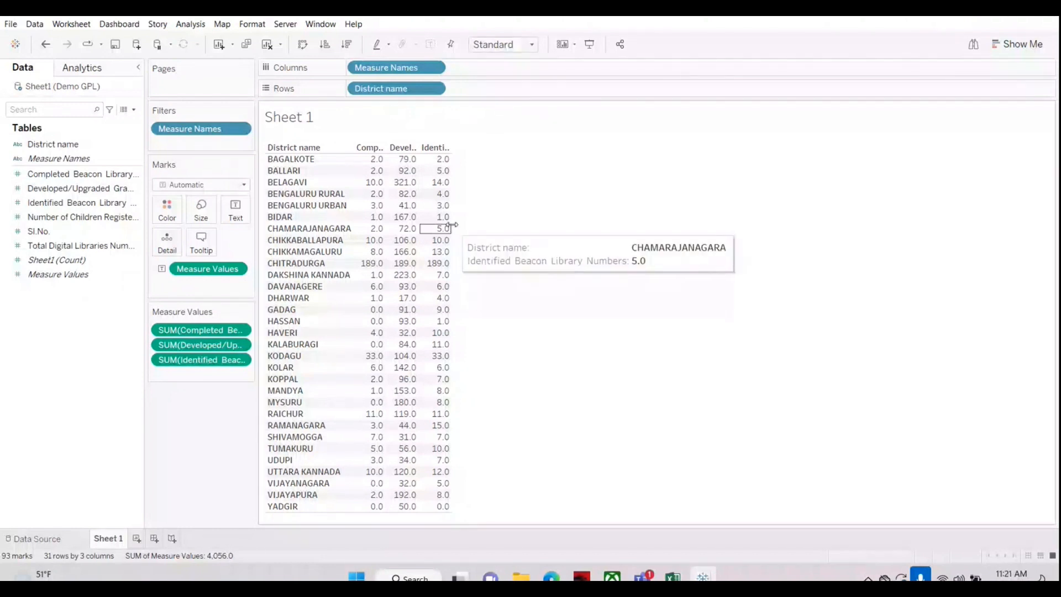
pyautogui.moveTo(451, 228); pyautogui.dragTo(683, 250)
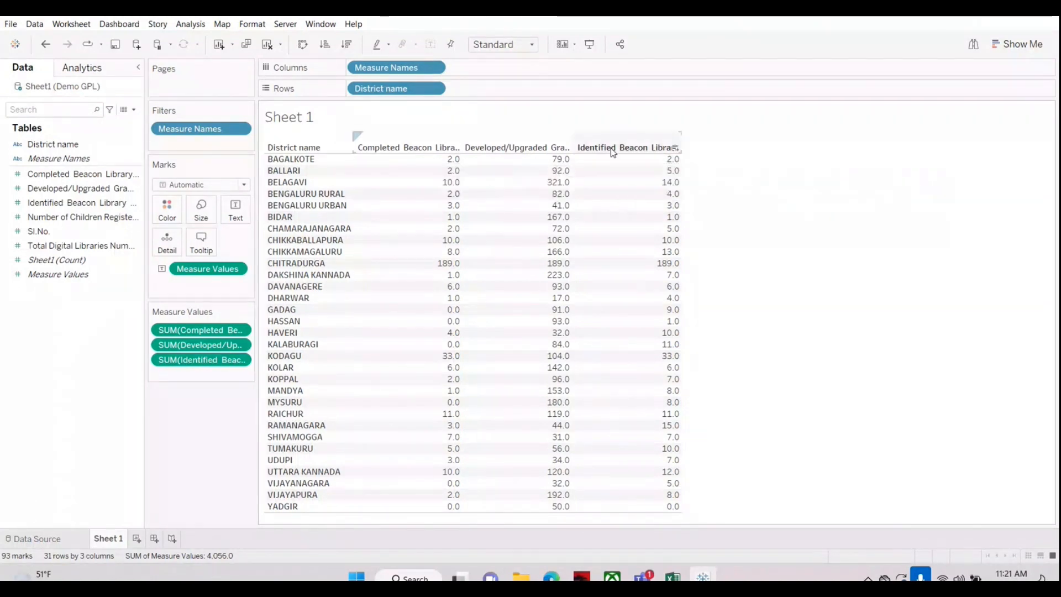
# Step: Rearrange the measure columns, undoing one trial move, into the order Completed Beacon, Identified Beacon, Developed/Upgraded
pyautogui.moveTo(613, 149); pyautogui.dragTo(385, 150)
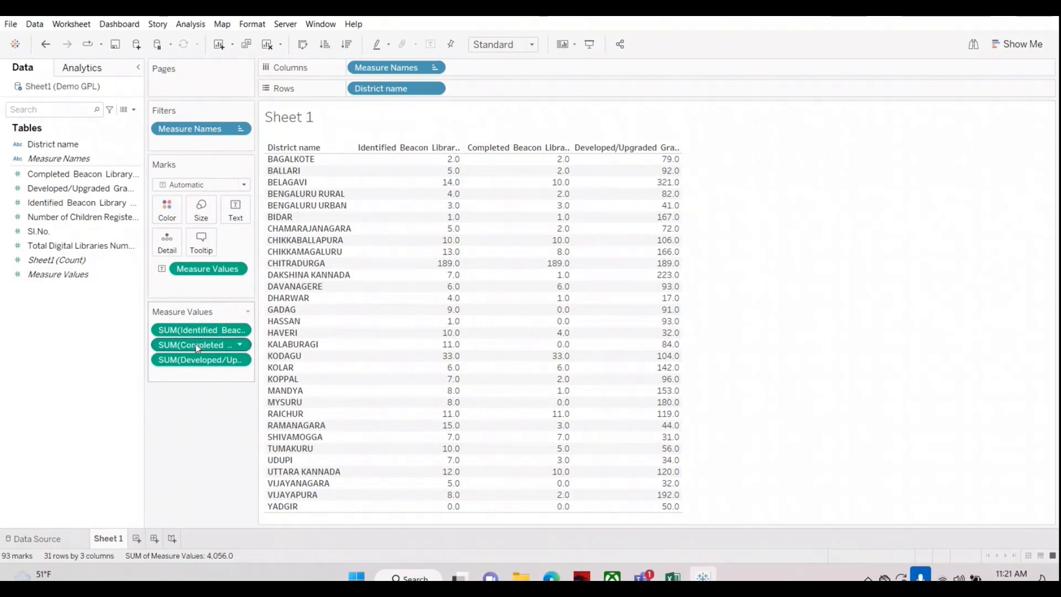
pyautogui.moveTo(196, 343); pyautogui.dragTo(196, 374)
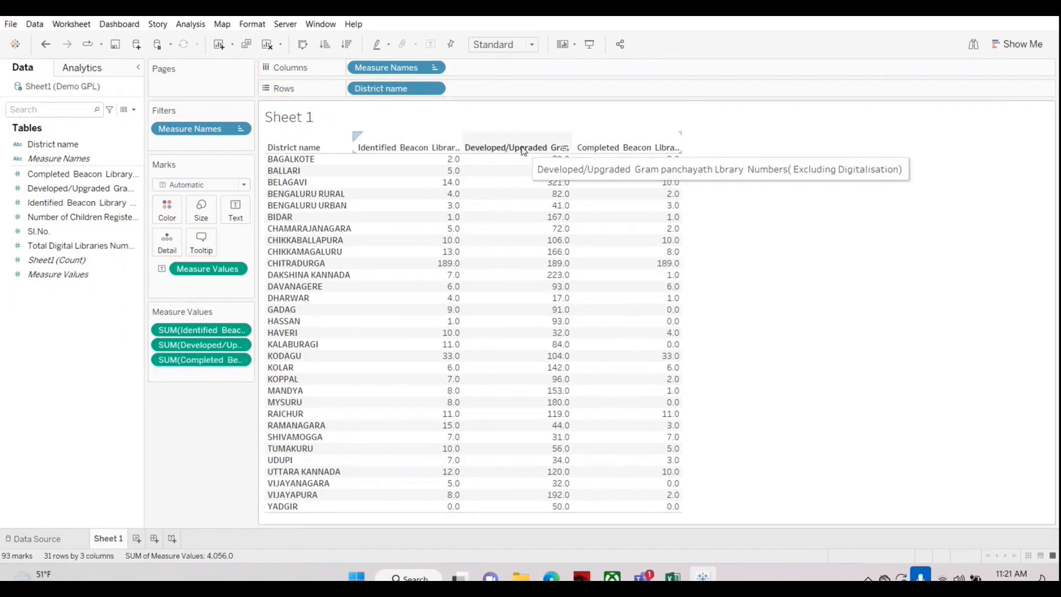
pyautogui.hotkey('ctrl', 'z')
pyautogui.moveTo(183, 331); pyautogui.dragTo(183, 352)
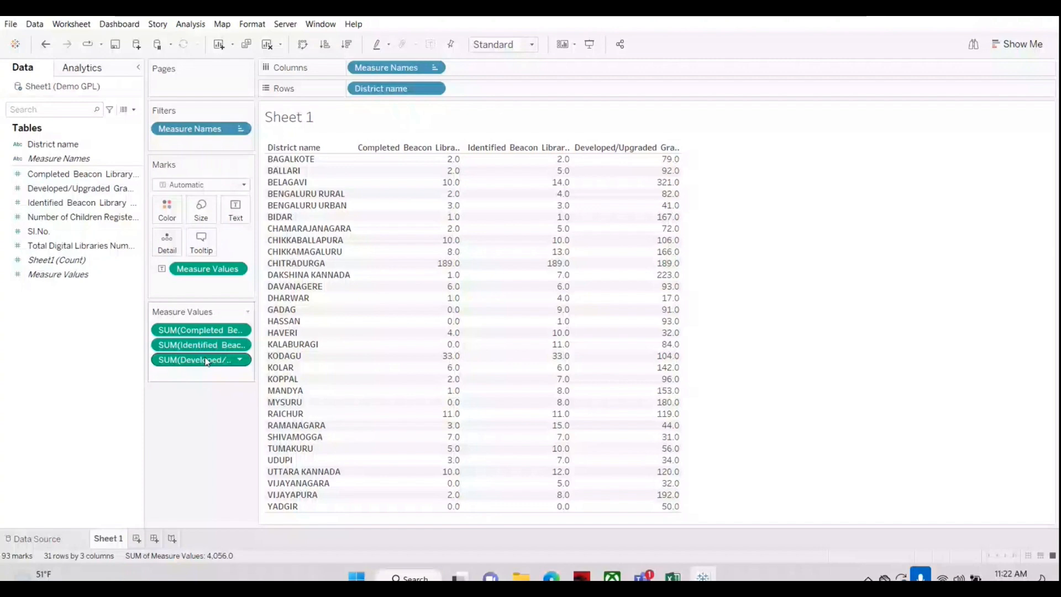
# Step: Clear the worksheet and build a text table by District name with the Identified and Completed Beacon Library Numbers
pyautogui.click(267, 44)
pyautogui.moveTo(52, 145); pyautogui.dragTo(407, 98)
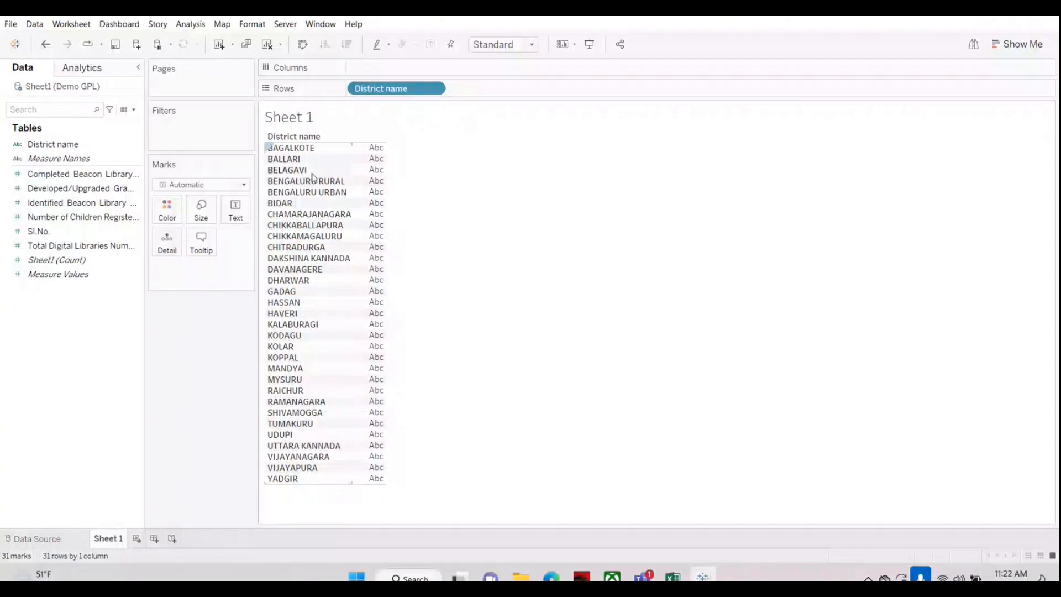
pyautogui.click(53, 176)
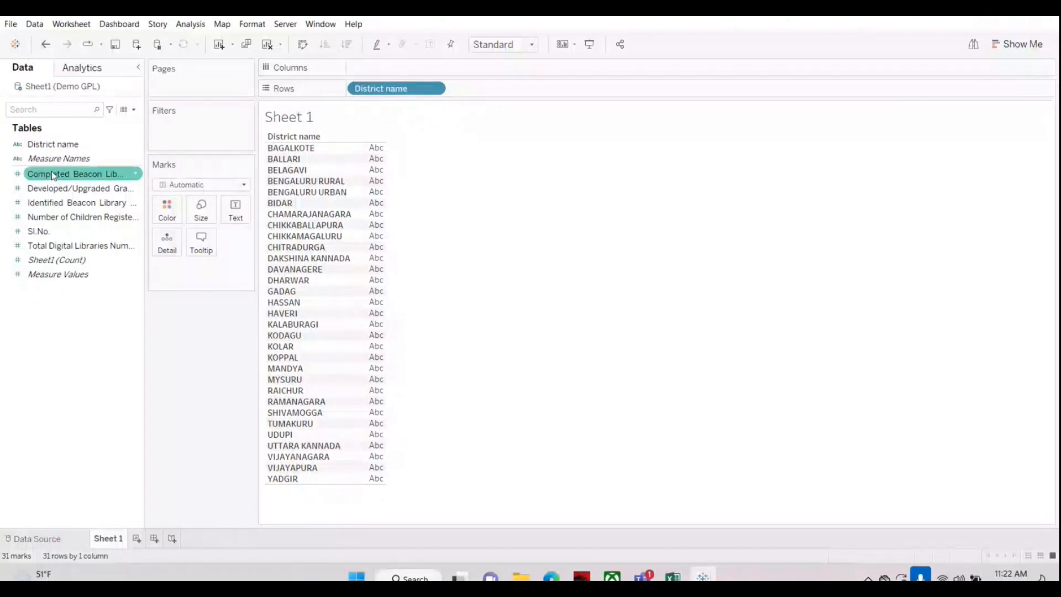
pyautogui.click(46, 205)
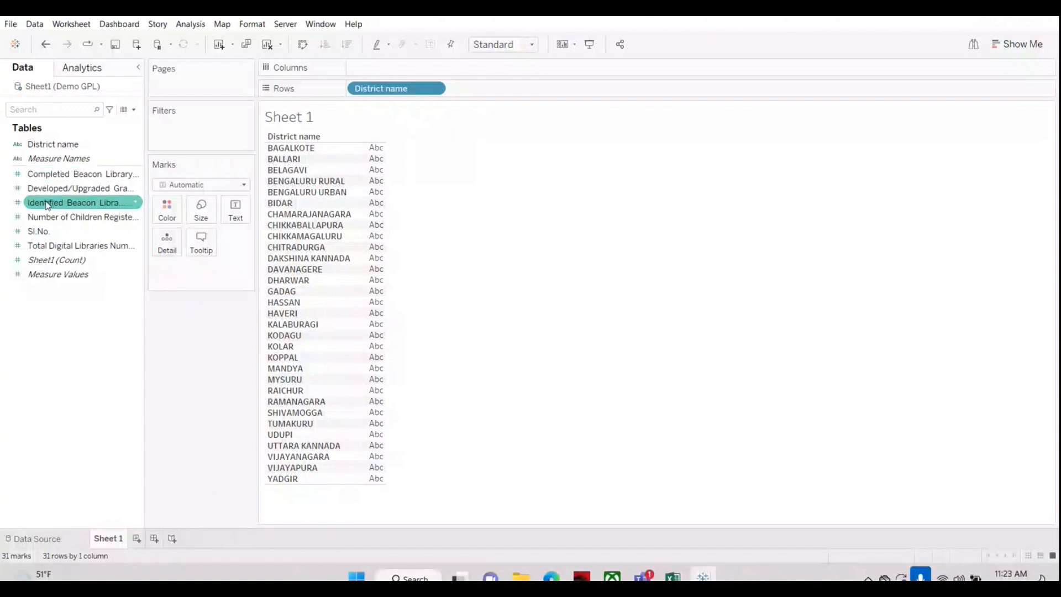
pyautogui.moveTo(47, 205); pyautogui.dragTo(370, 217)
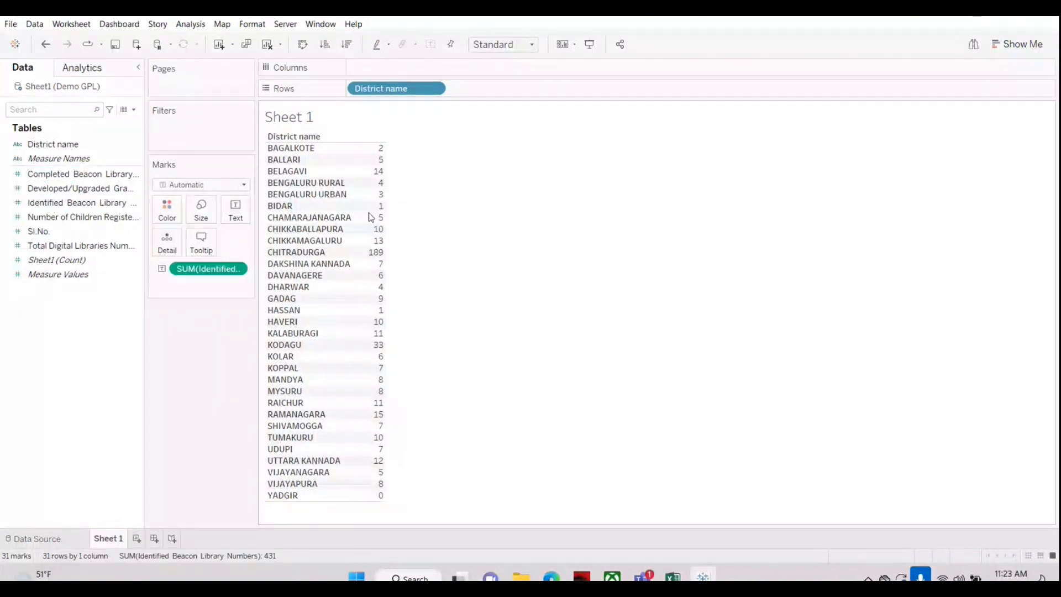
pyautogui.moveTo(93, 173); pyautogui.dragTo(381, 232)
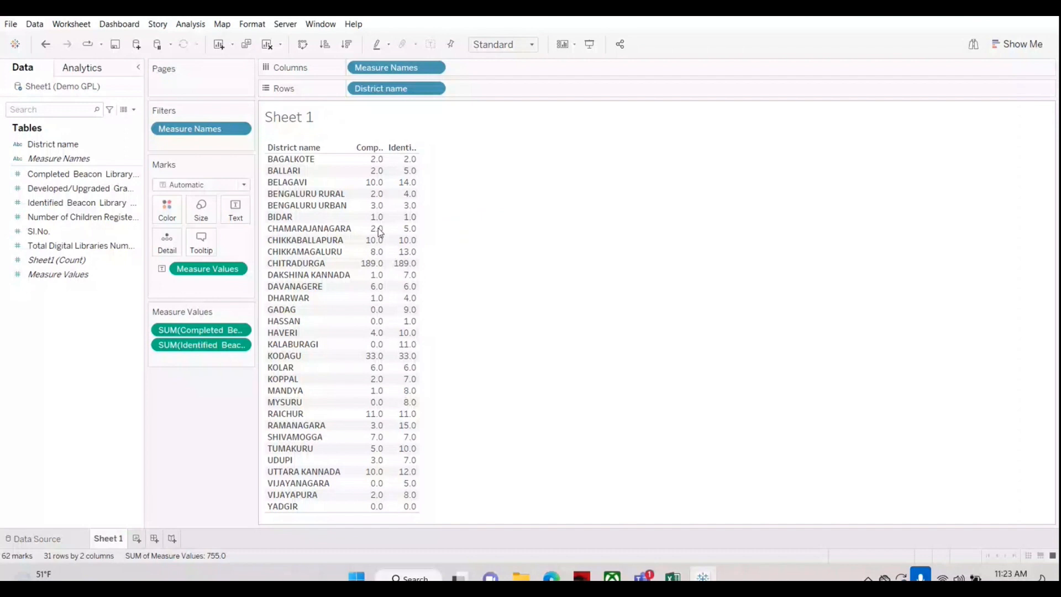
# Step: Widen the Completed and Identified Beacon columns in two stages until most of their header text shows
pyautogui.moveTo(398, 223)
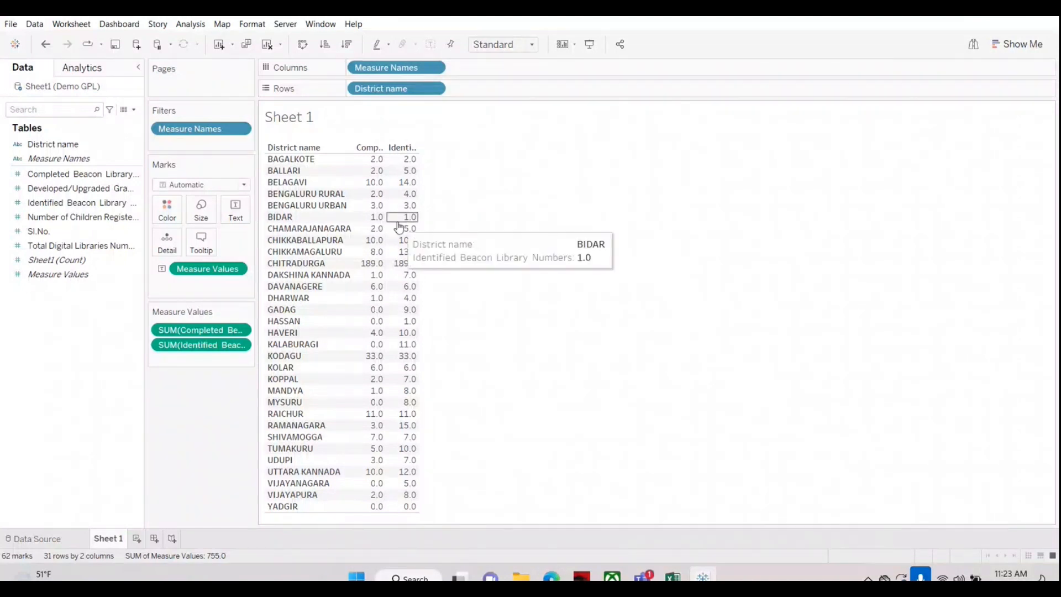
pyautogui.click(398, 223)
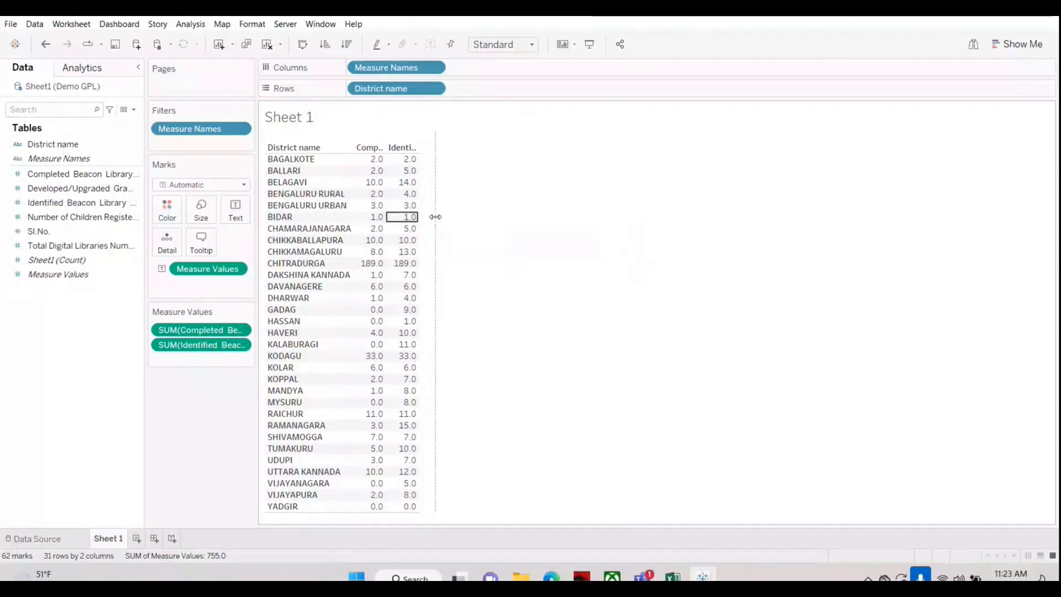
pyautogui.moveTo(436, 216); pyautogui.dragTo(489, 228)
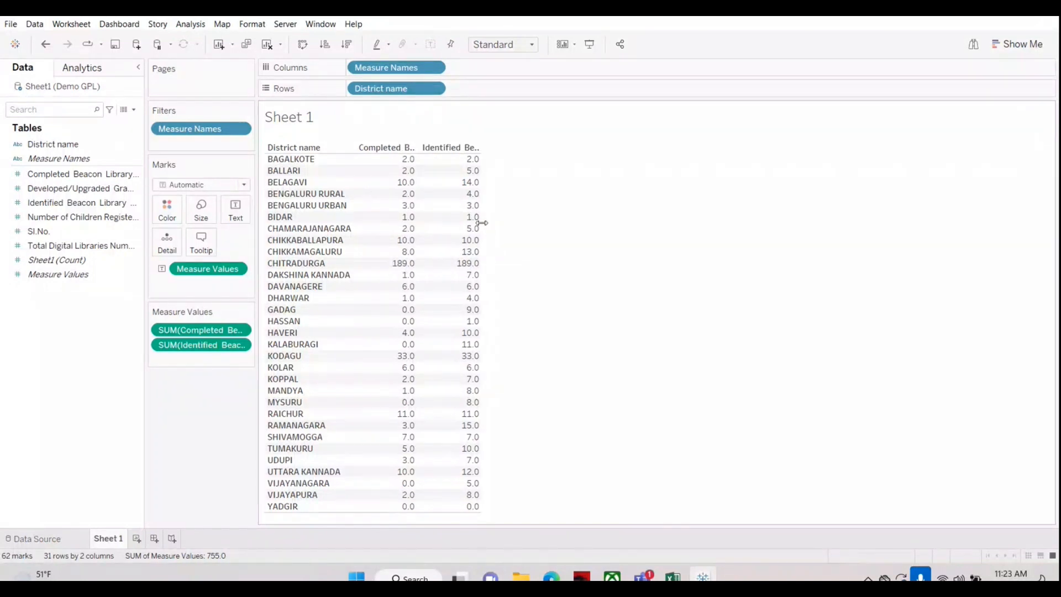
pyautogui.moveTo(483, 225)
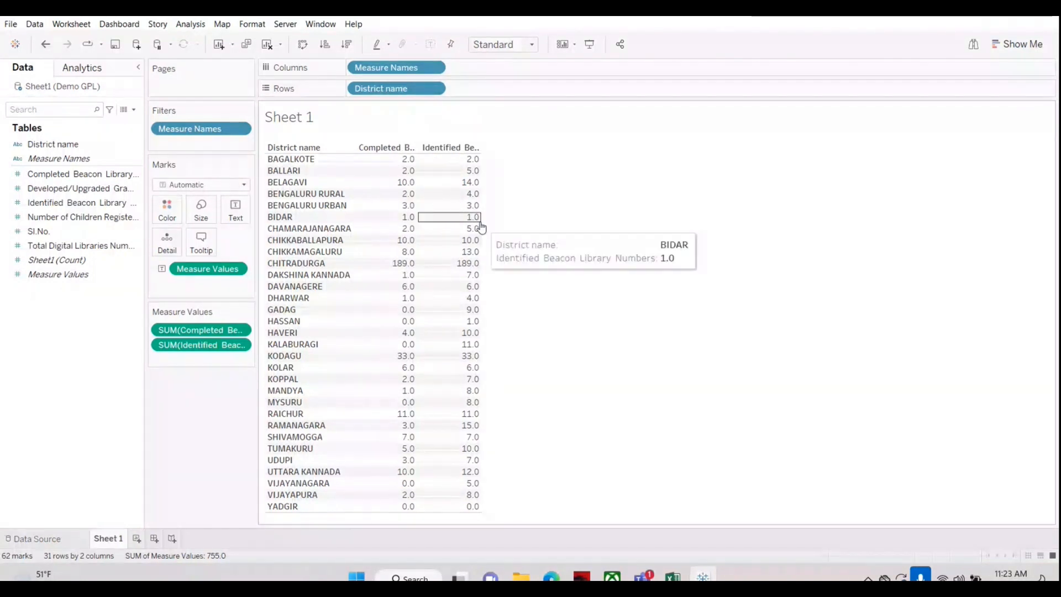
pyautogui.moveTo(482, 226); pyautogui.dragTo(573, 220)
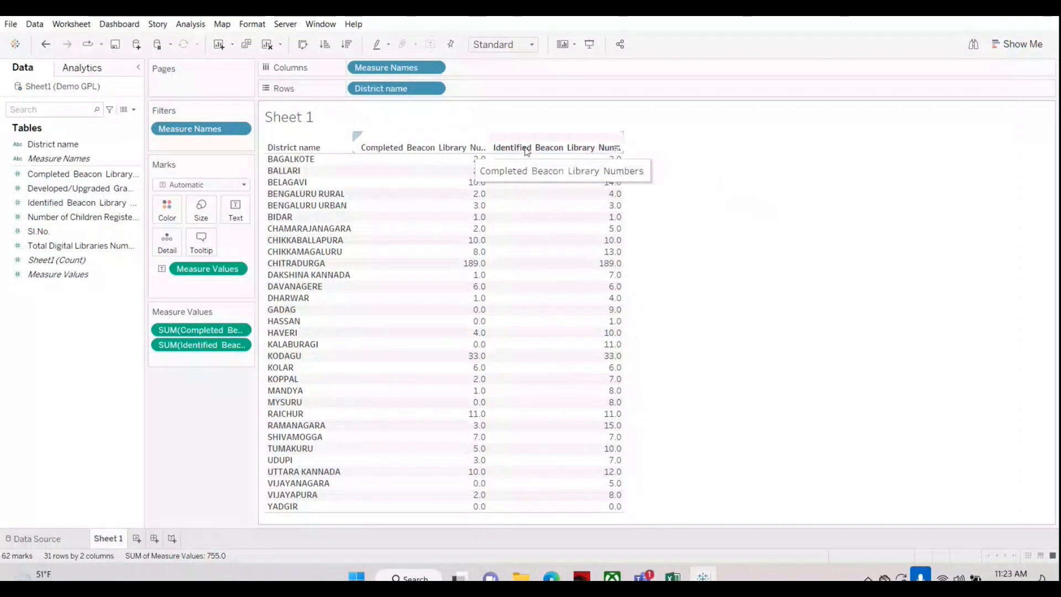
pyautogui.moveTo(559, 155)
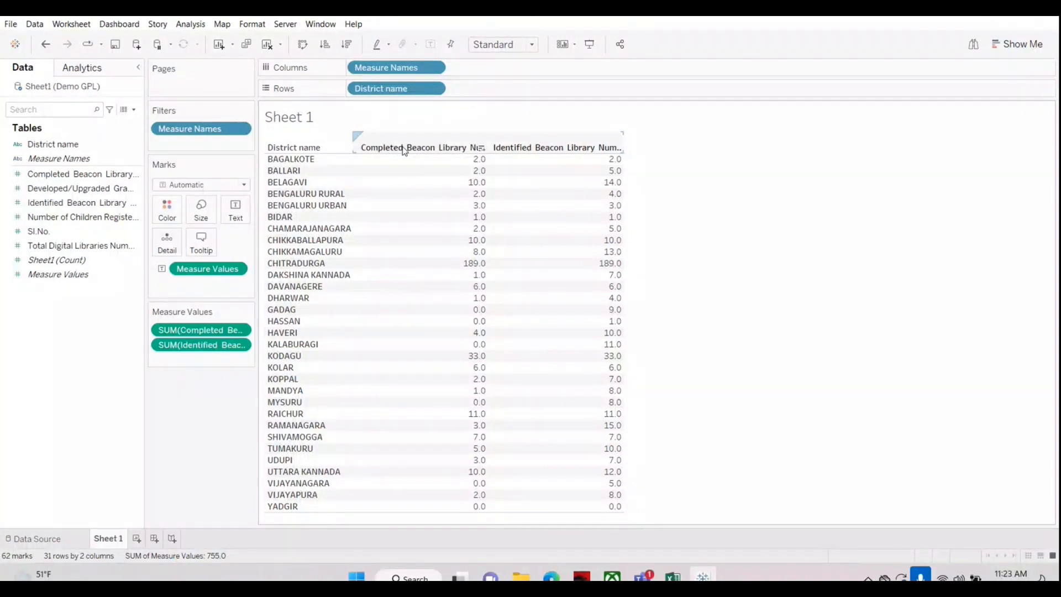
# Step: Swap the Completed and Identified Beacon columns back and forth, leaving Identified first and Completed second
pyautogui.moveTo(409, 147); pyautogui.dragTo(608, 142)
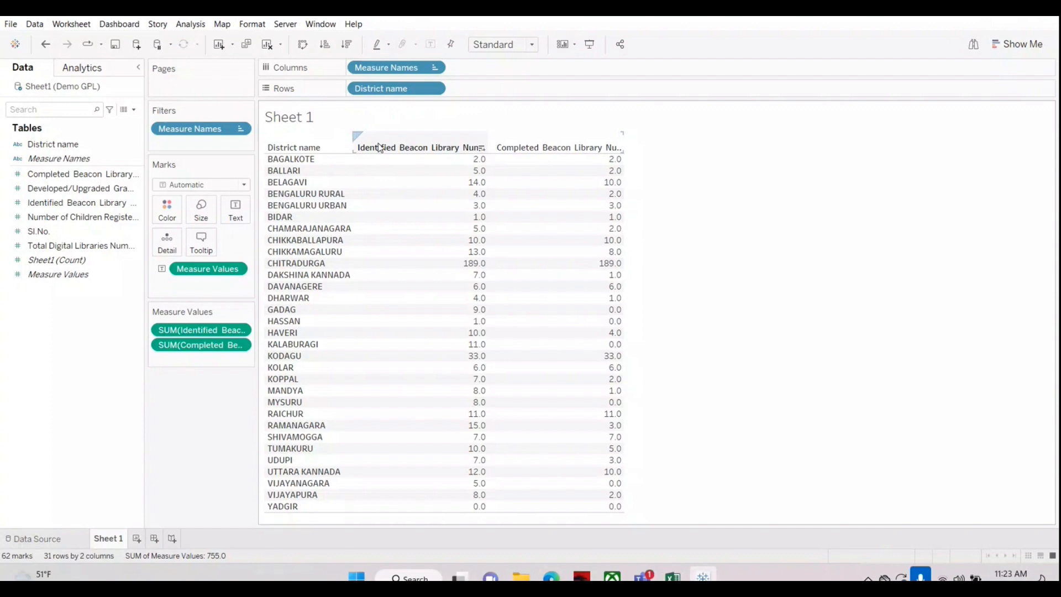
pyautogui.moveTo(379, 148); pyautogui.dragTo(585, 146)
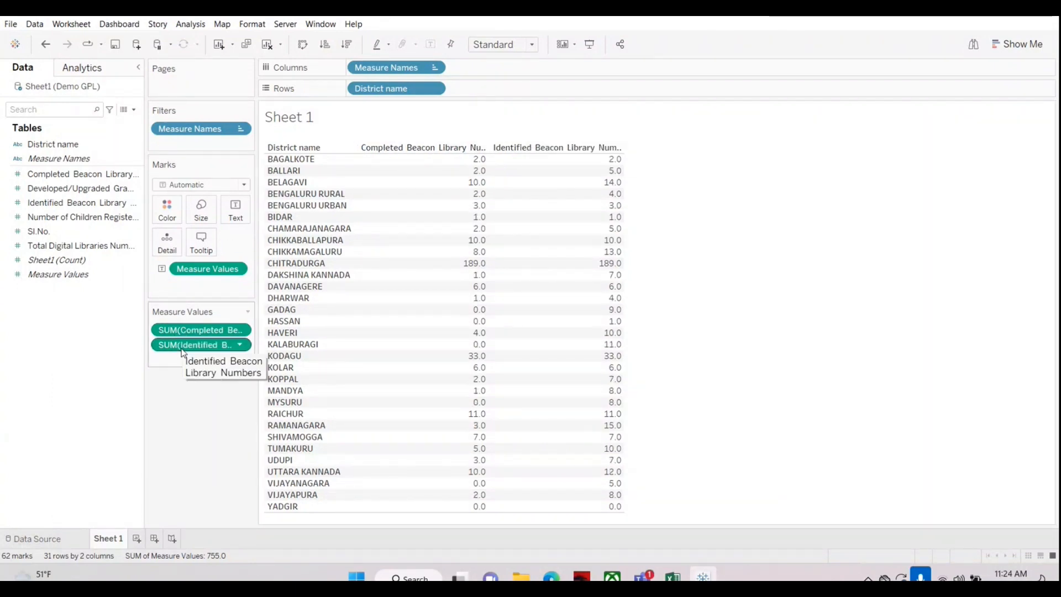
pyautogui.moveTo(185, 334); pyautogui.dragTo(188, 363)
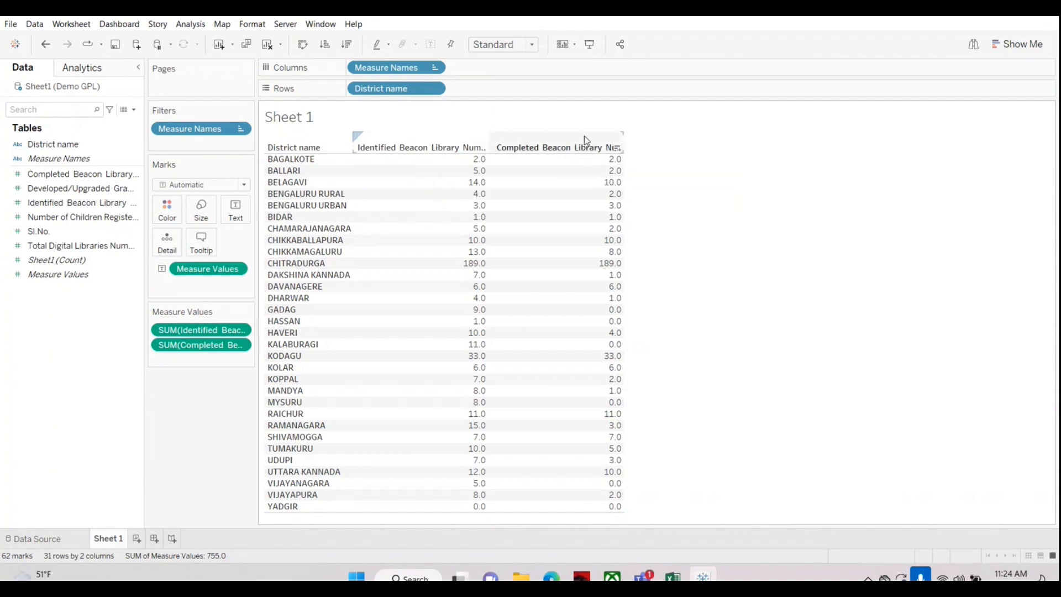
# Step: Add the Developed/Upgraded Gram panchayath Library Numbers measure as a third column after Completed Beacon
pyautogui.click(68, 190)
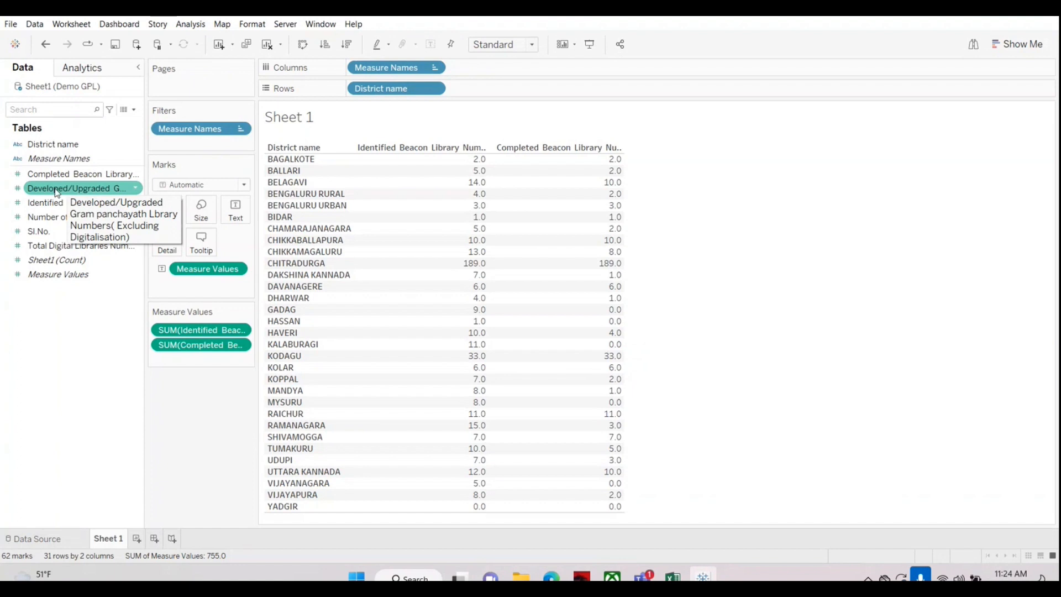
pyautogui.moveTo(57, 192); pyautogui.dragTo(582, 237)
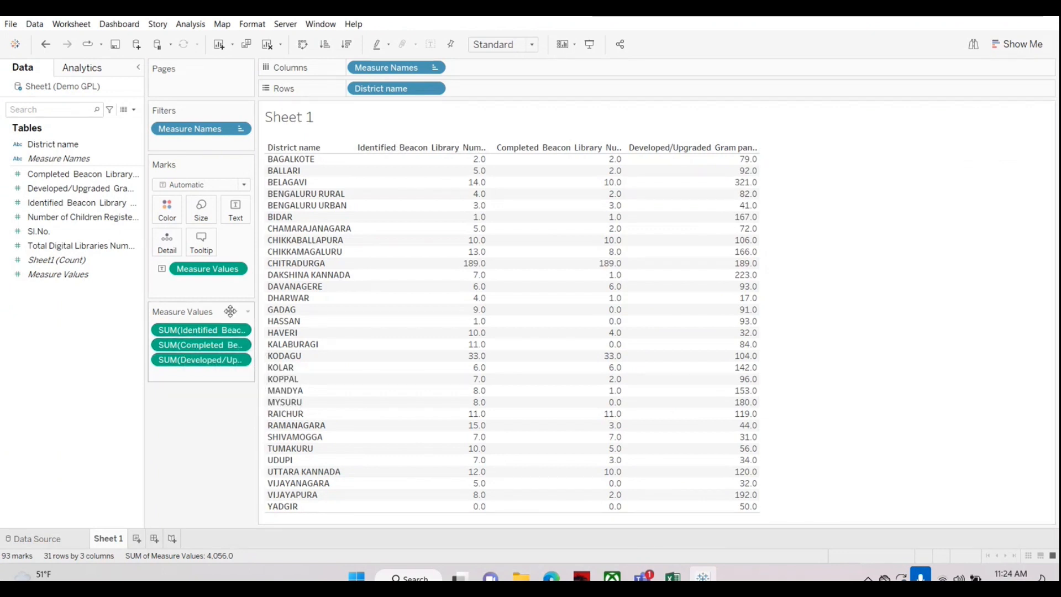
pyautogui.moveTo(199, 368)
pyautogui.mouseDown()
pyautogui.moveTo(197, 333)
pyautogui.moveTo(192, 381)
pyautogui.mouseUp()
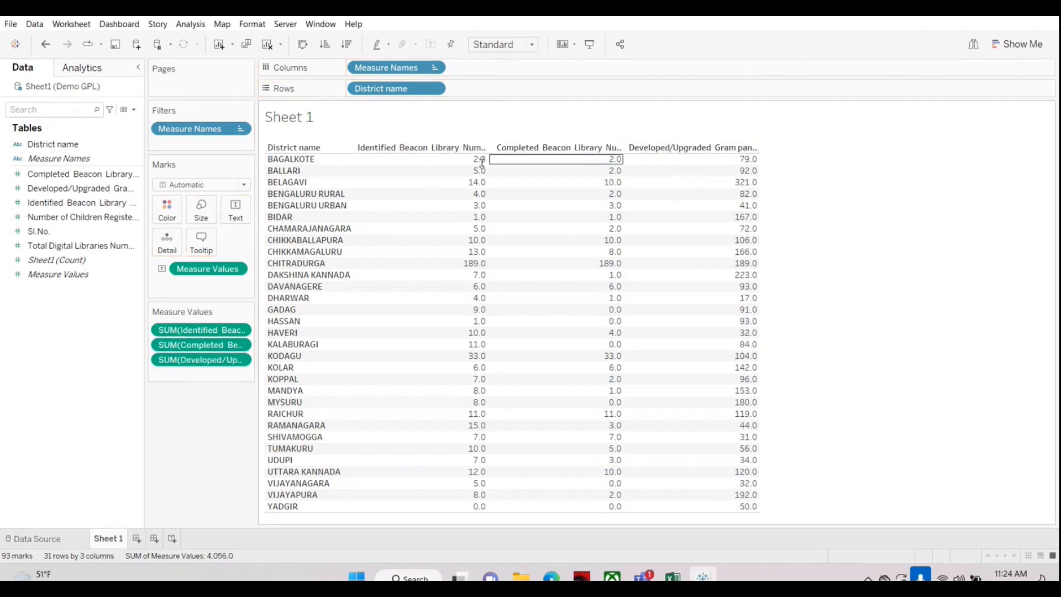
pyautogui.moveTo(669, 167)
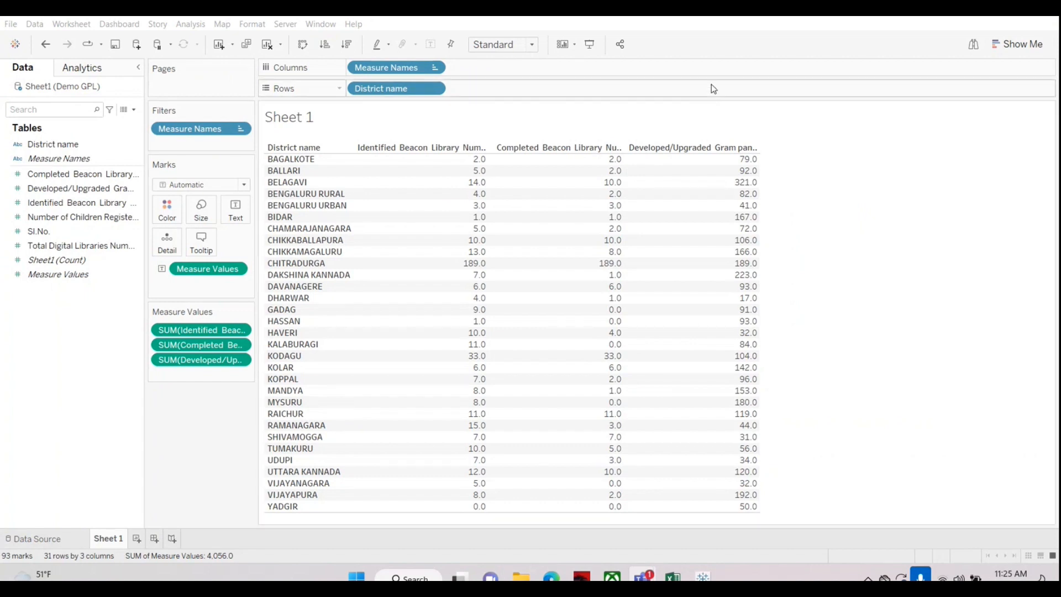
# Step: Review the chart types that Show Me offers for the fields in the current view
pyautogui.click(996, 45)
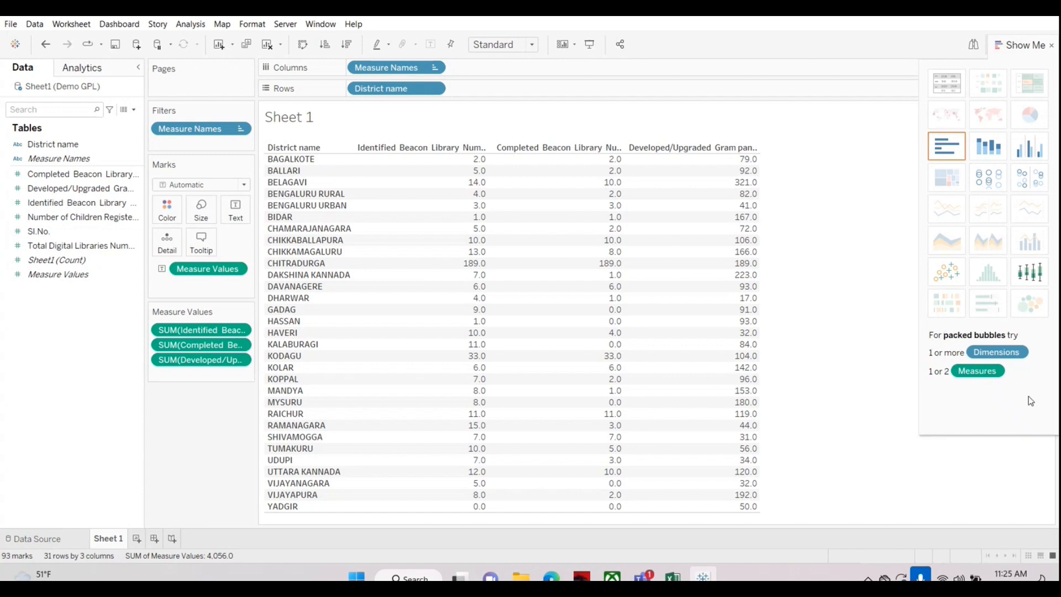
pyautogui.click(1051, 44)
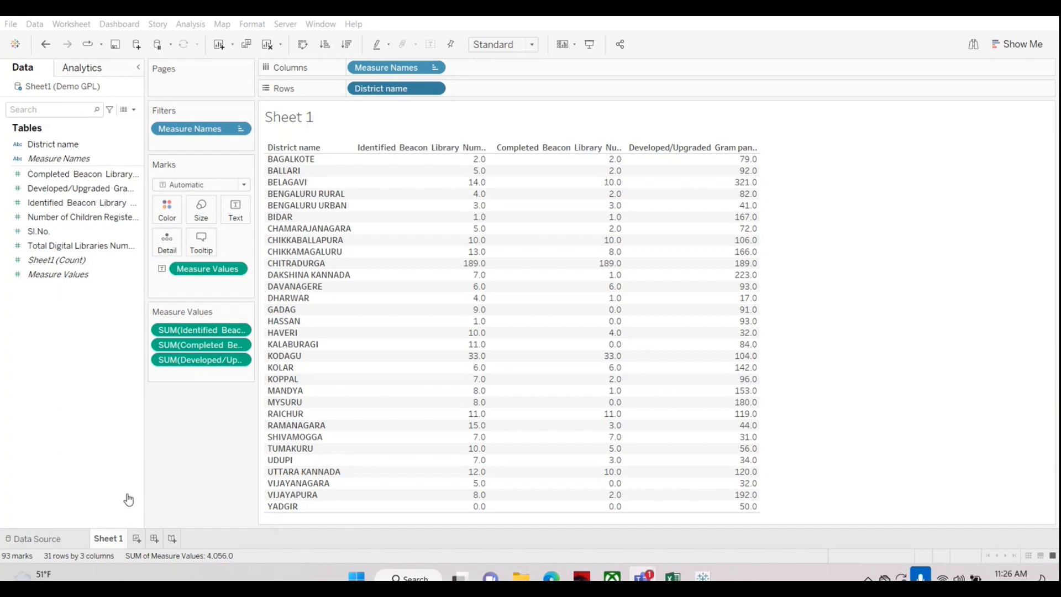
pyautogui.moveTo(381, 357)
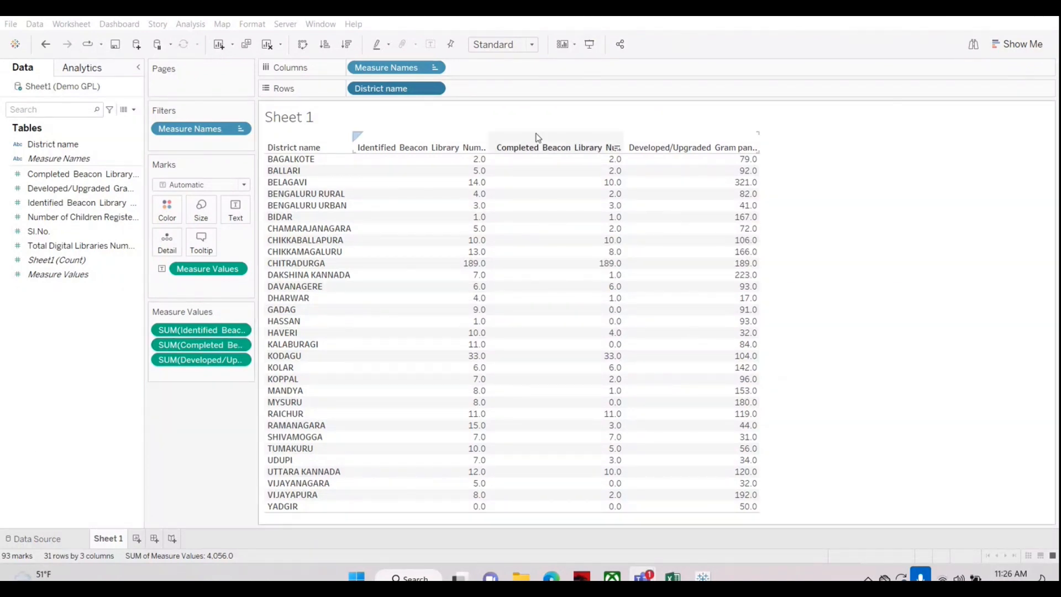
# Step: Clear the worksheet and build a table with District name in rows and Completed Beacon Library Numbers as the values
pyautogui.click(267, 44)
pyautogui.moveTo(50, 145); pyautogui.dragTo(399, 92)
pyautogui.click(47, 175)
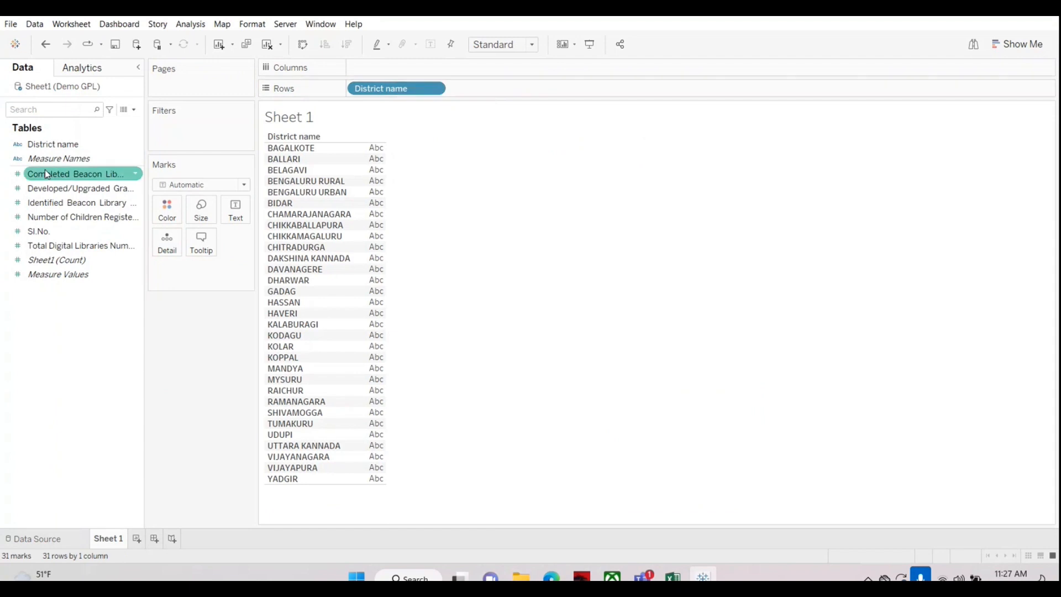
pyautogui.moveTo(47, 174); pyautogui.dragTo(369, 193)
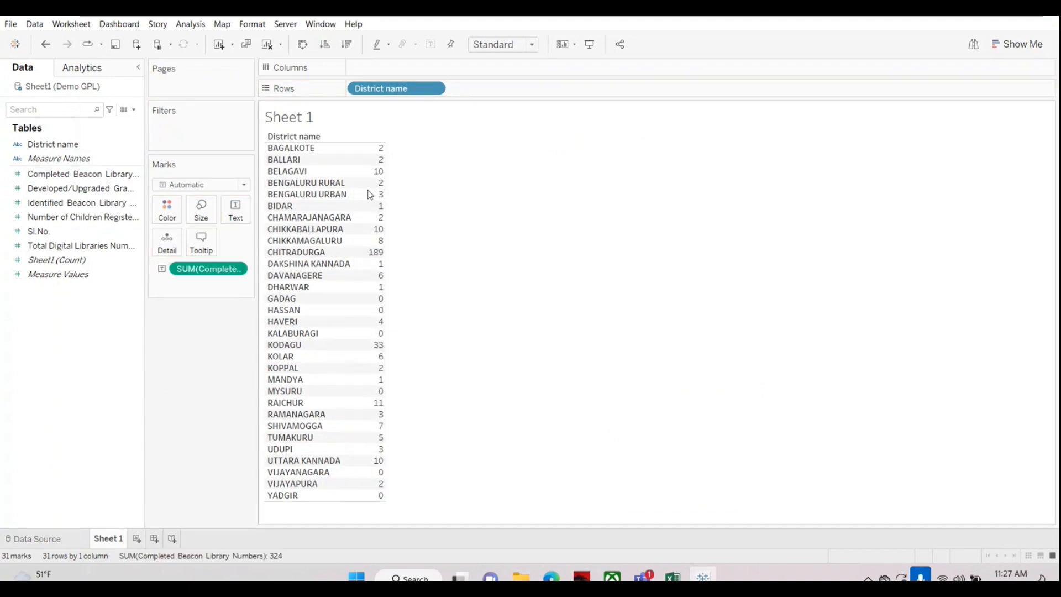
pyautogui.moveTo(381, 150)
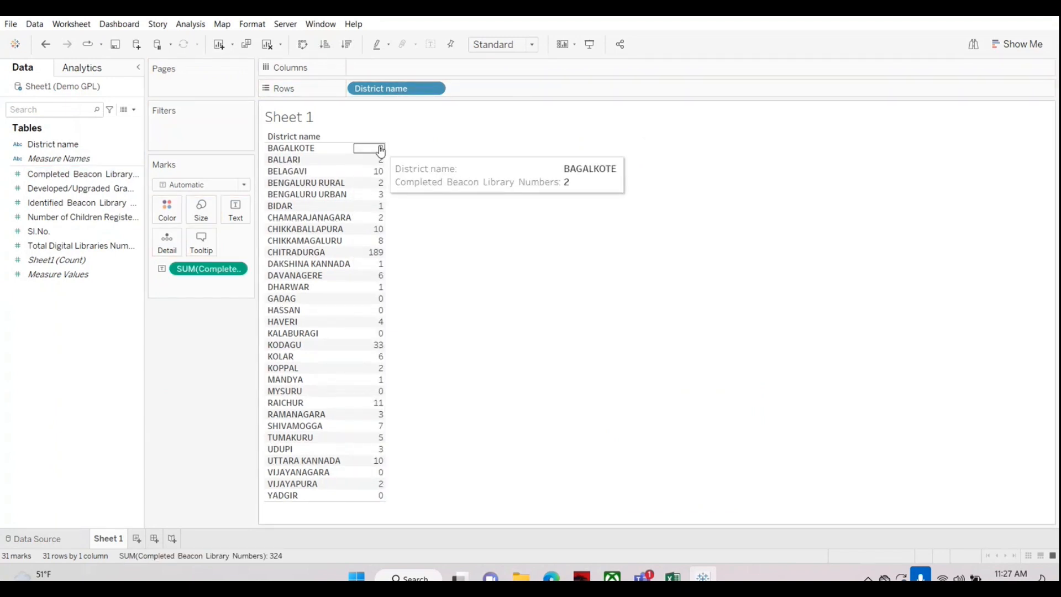
# Step: Try adding the Developed/Upgraded measure as a second text mark, and undo that addition
pyautogui.click(72, 192)
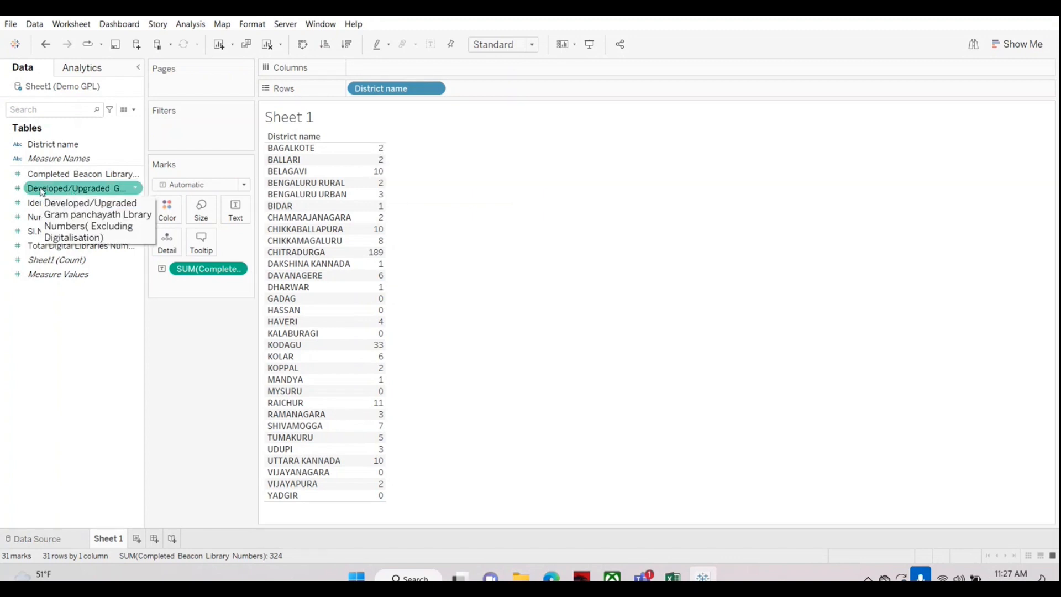
pyautogui.moveTo(49, 191); pyautogui.dragTo(235, 211)
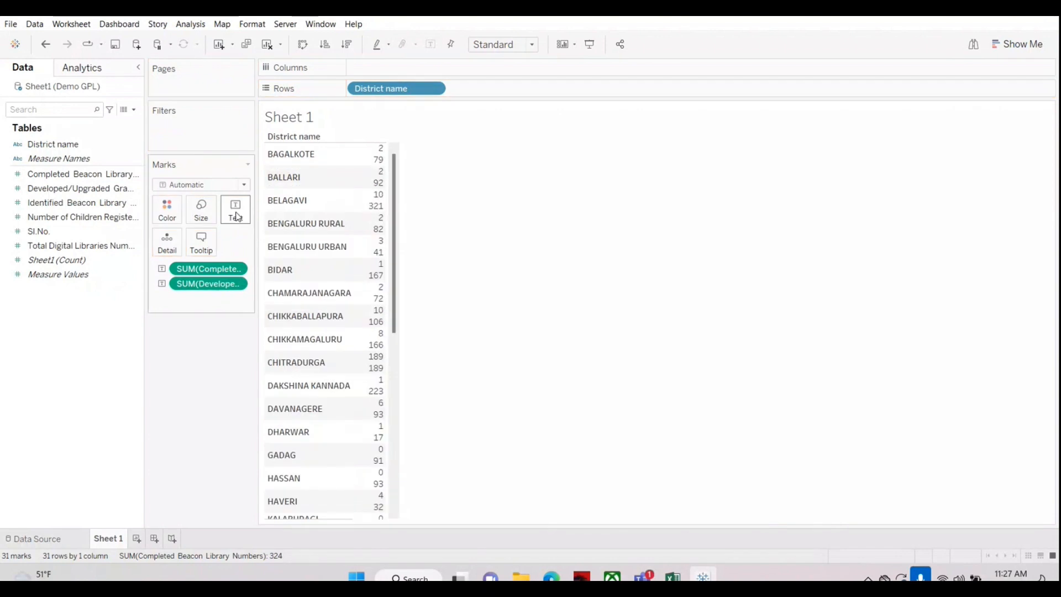
pyautogui.click(47, 44)
# Step: Add the Developed/Upgraded measure to the table as a separate column beside Completed Beacon Library Numbers
pyautogui.click(48, 189)
pyautogui.moveTo(47, 189); pyautogui.dragTo(366, 241)
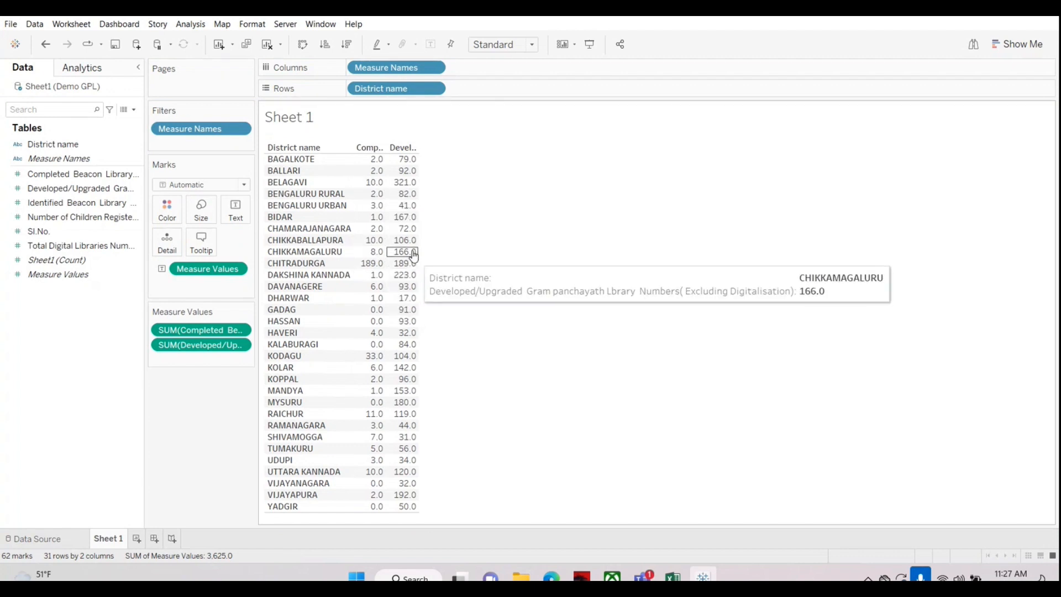
pyautogui.moveTo(197, 349); pyautogui.dragTo(44, 362)
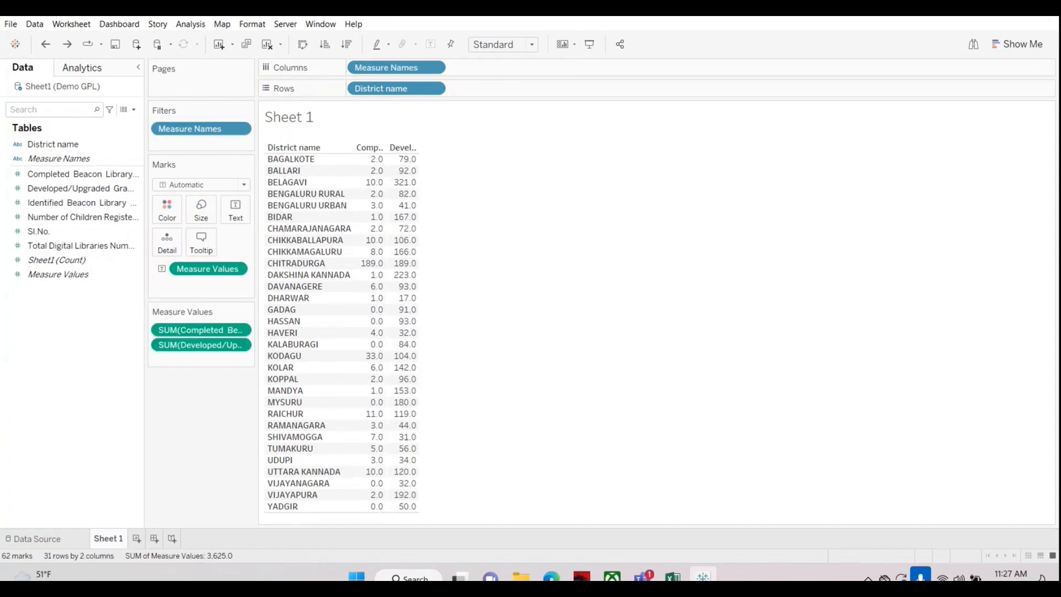
# Step: Widen the Completed Beacon and Developed/Upgraded columns so that more of their header text shows
pyautogui.click(418, 142)
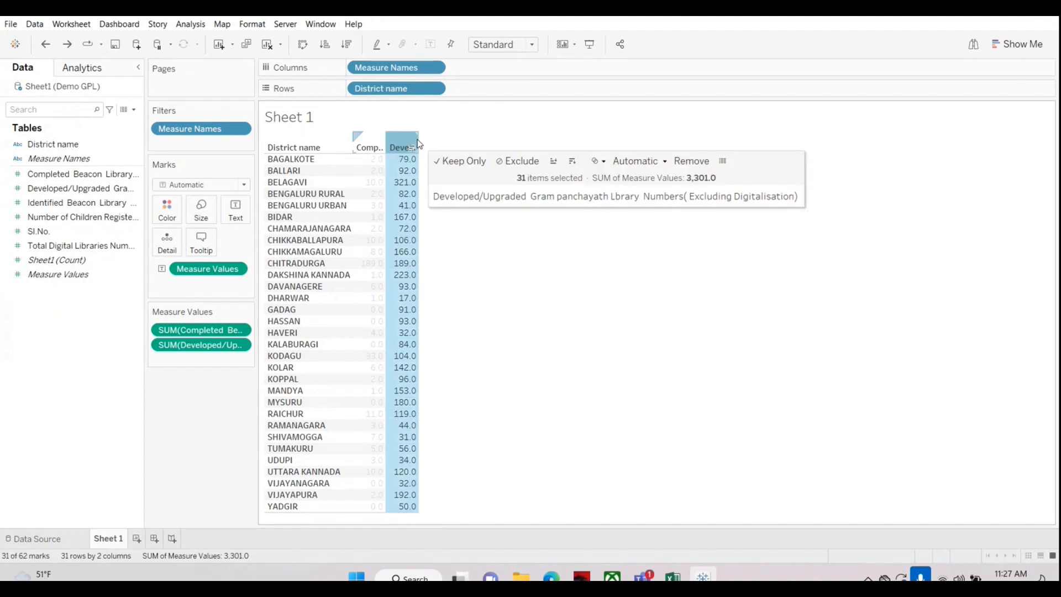
pyautogui.moveTo(419, 139); pyautogui.dragTo(484, 150)
pyautogui.click(625, 182)
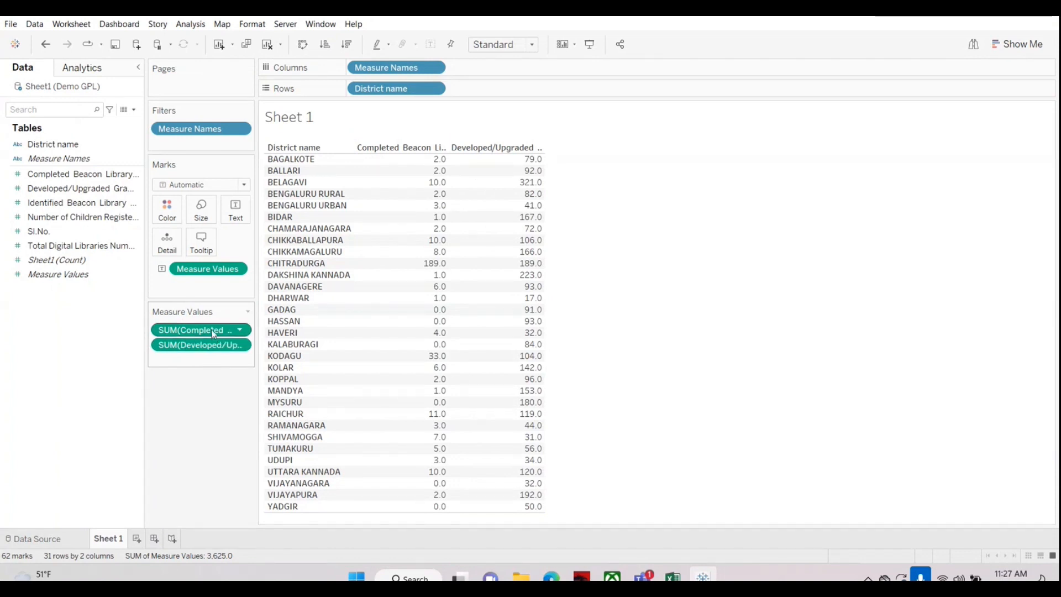
# Step: Format the Completed Beacon Library Numbers measure in the pane as Number (Custom) with 3 decimal places
pyautogui.moveTo(431, 163)
pyautogui.moveTo(407, 207)
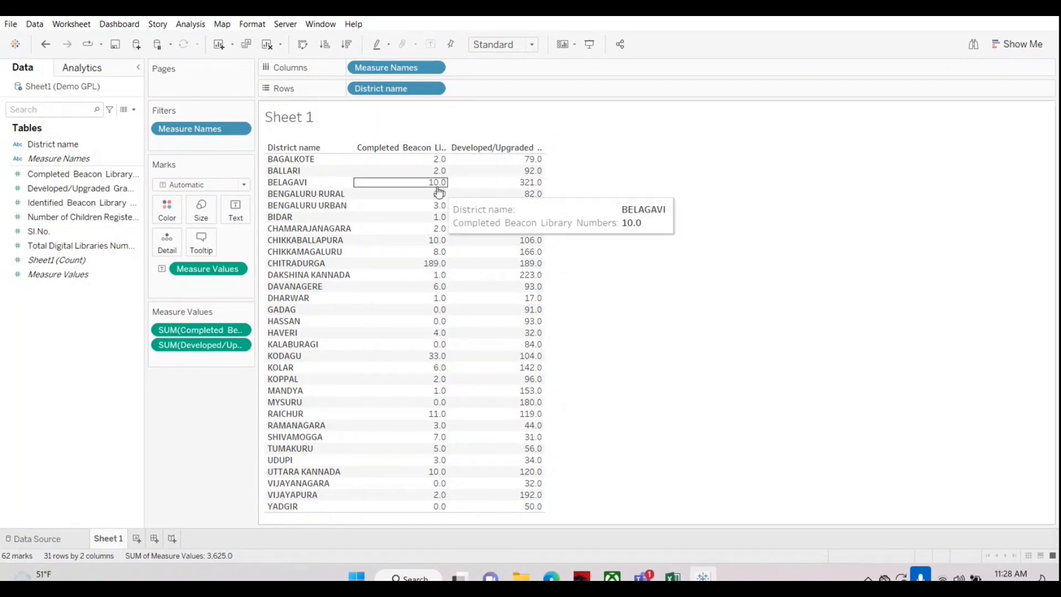
pyautogui.rightClick(200, 331)
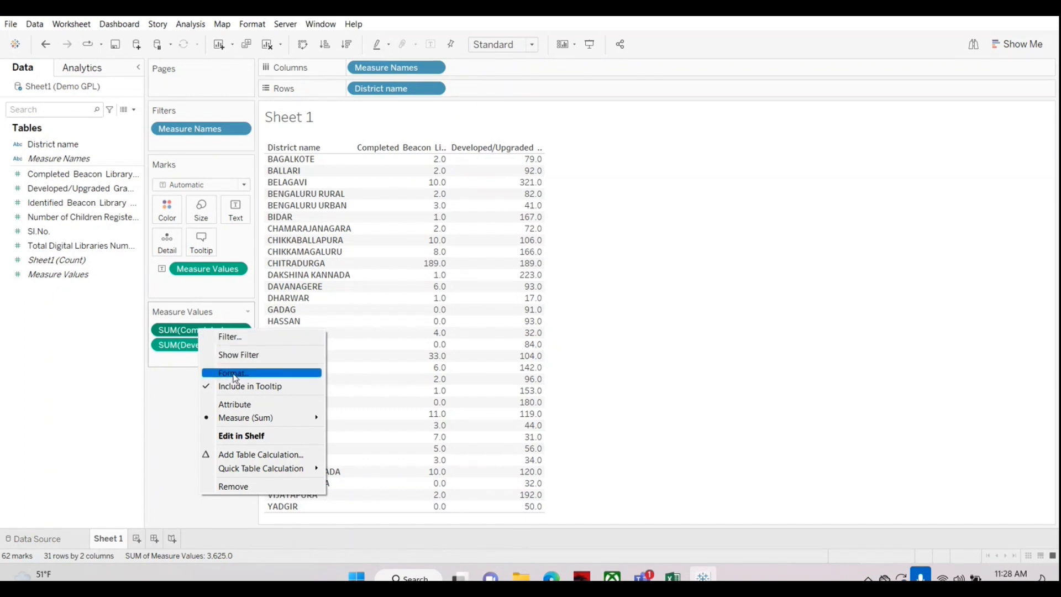
pyautogui.click(86, 356)
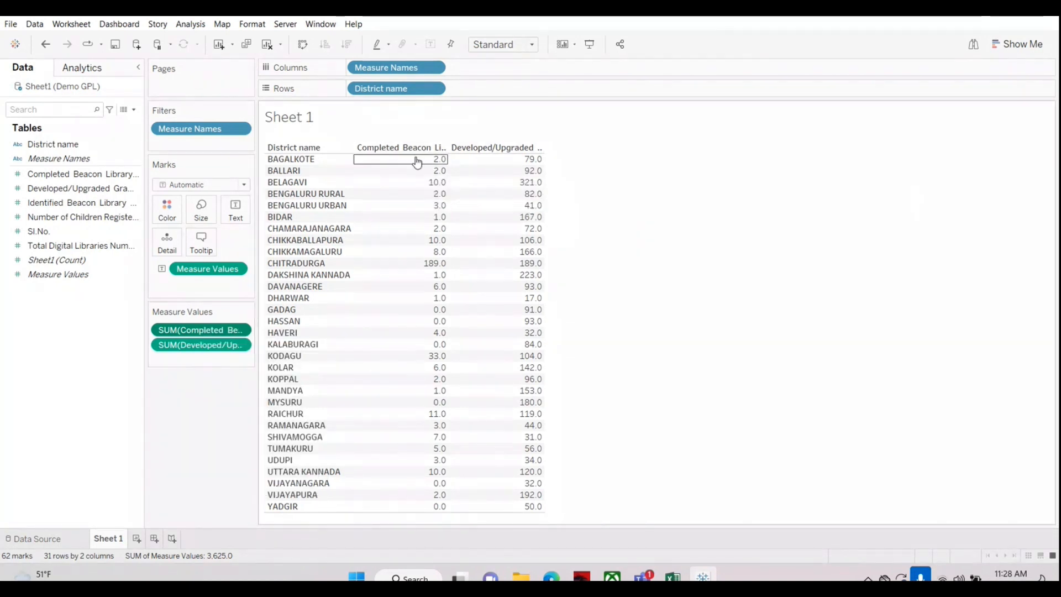
pyautogui.rightClick(198, 330)
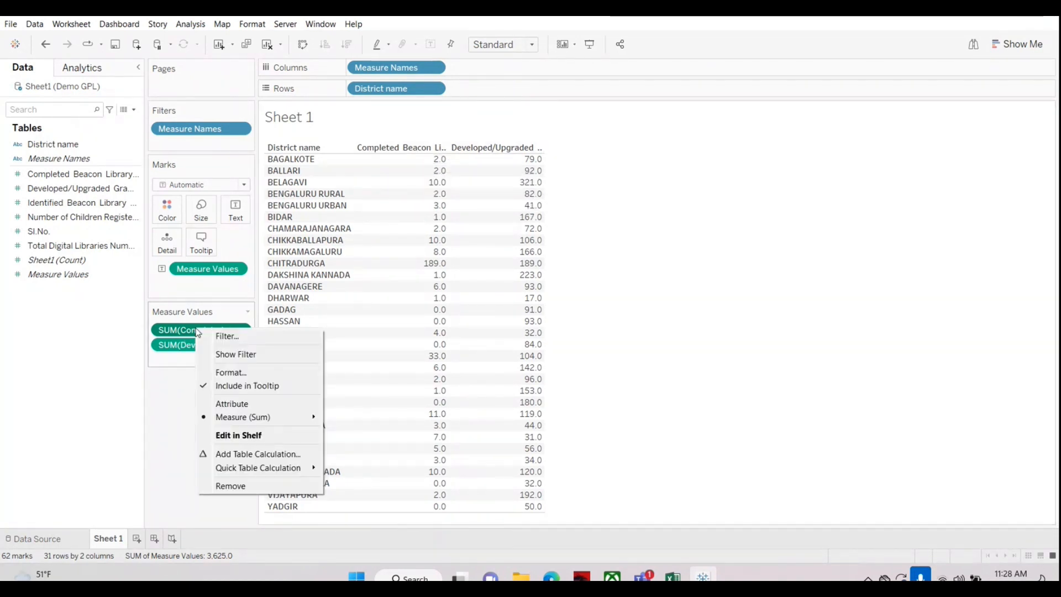
pyautogui.click(225, 373)
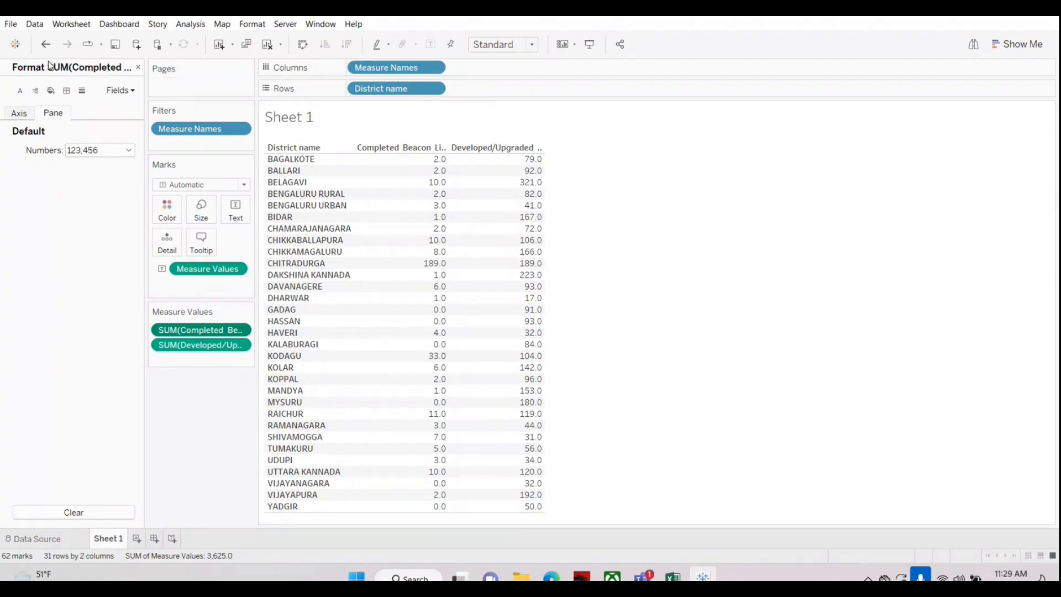
pyautogui.click(128, 150)
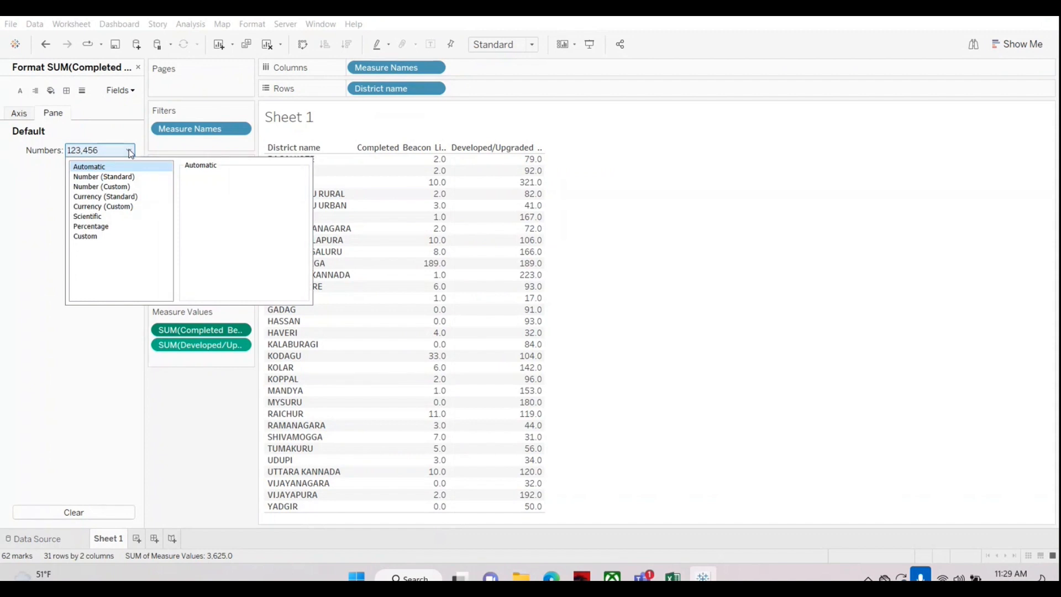
pyautogui.click(100, 189)
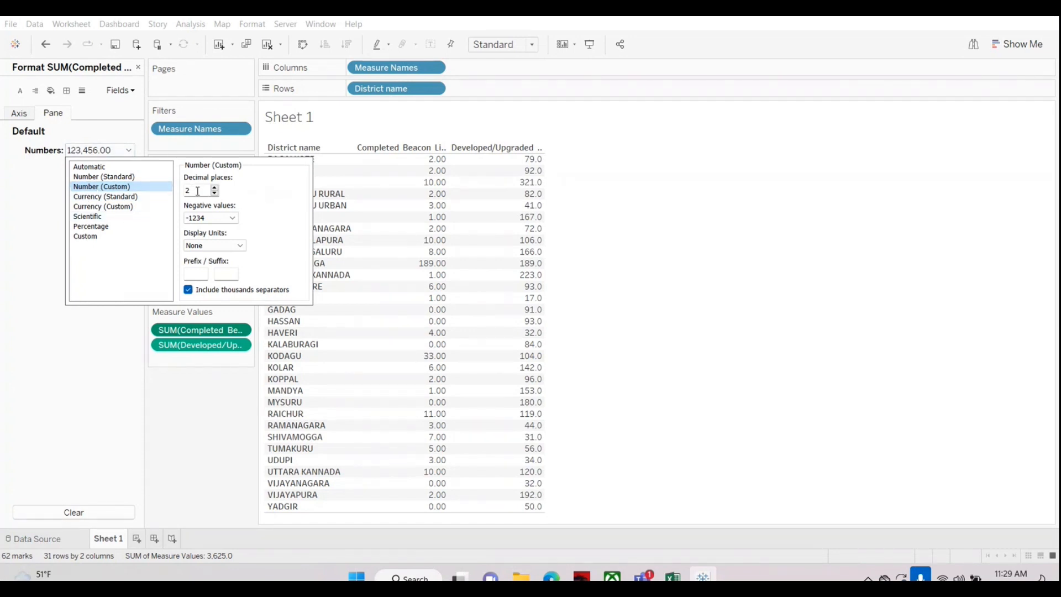
pyautogui.click(215, 188)
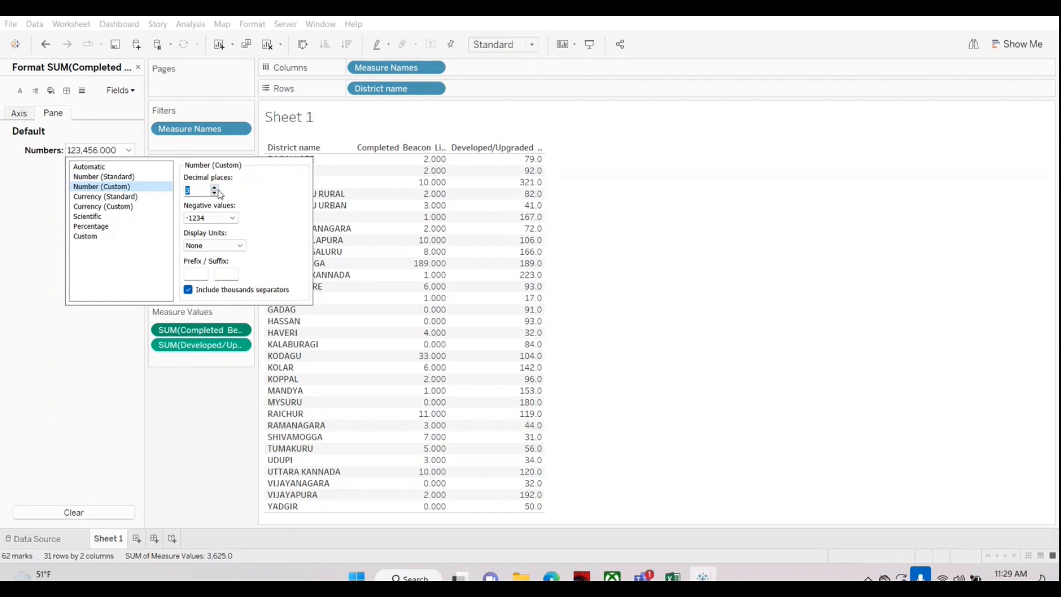
pyautogui.moveTo(428, 172)
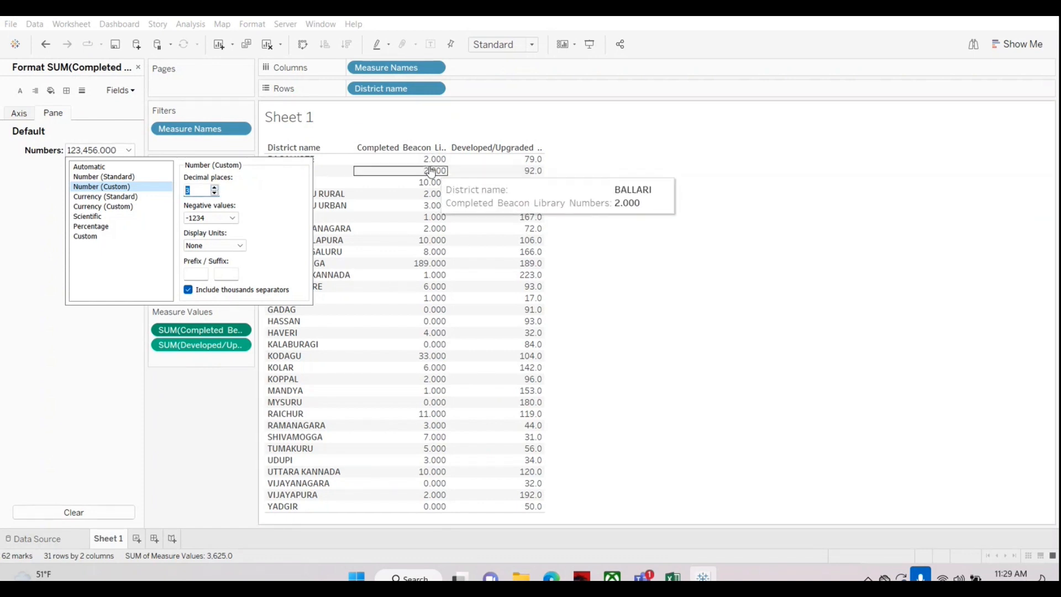
# Step: Reduce the Completed Beacon number format to 0 decimal places and check the values in the table
pyautogui.click(215, 193)
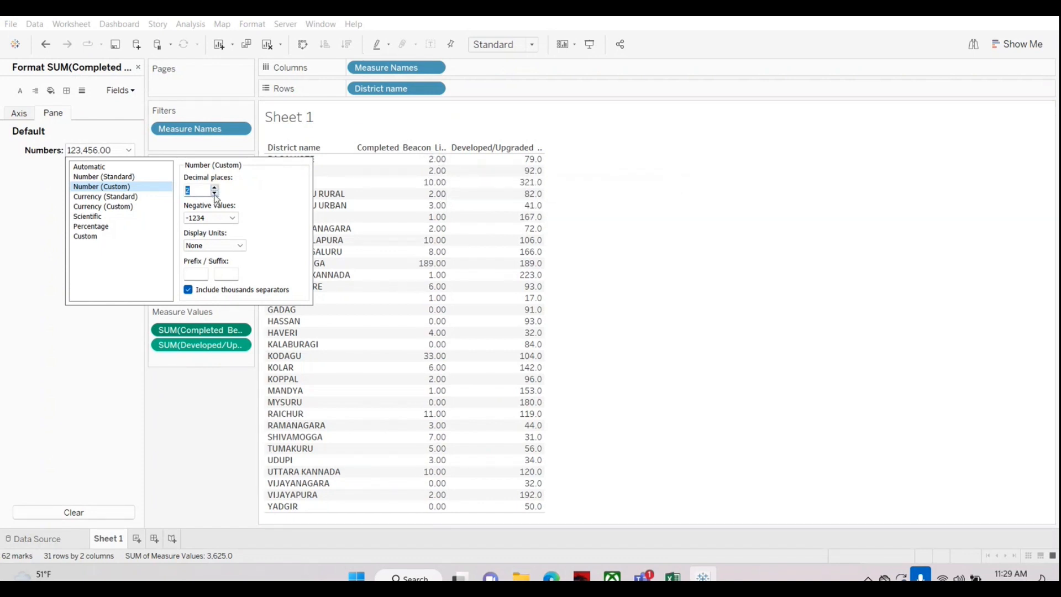
pyautogui.click(215, 193)
pyautogui.click(215, 194)
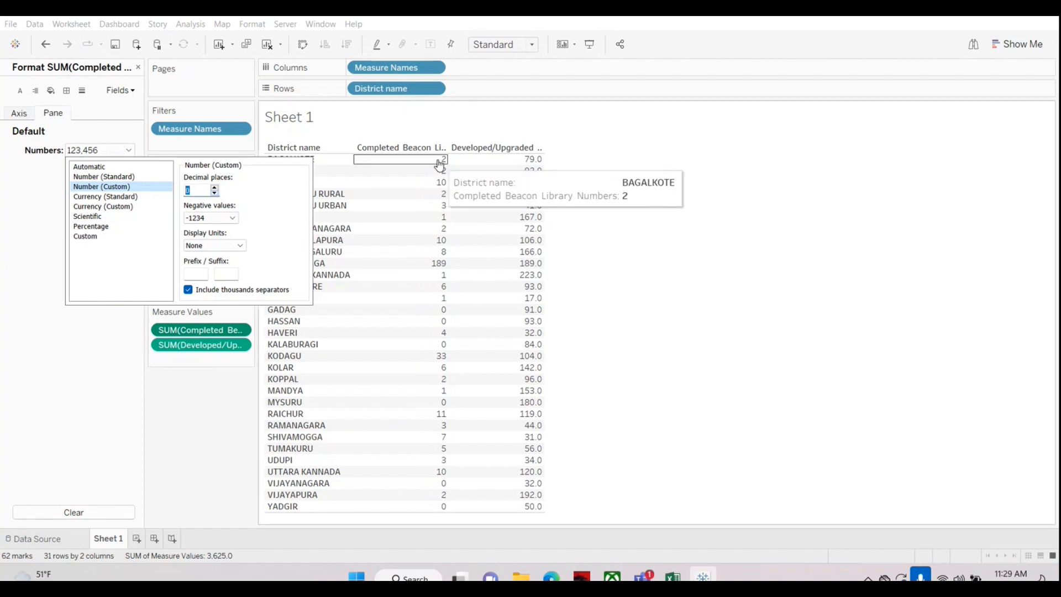
pyautogui.moveTo(429, 267)
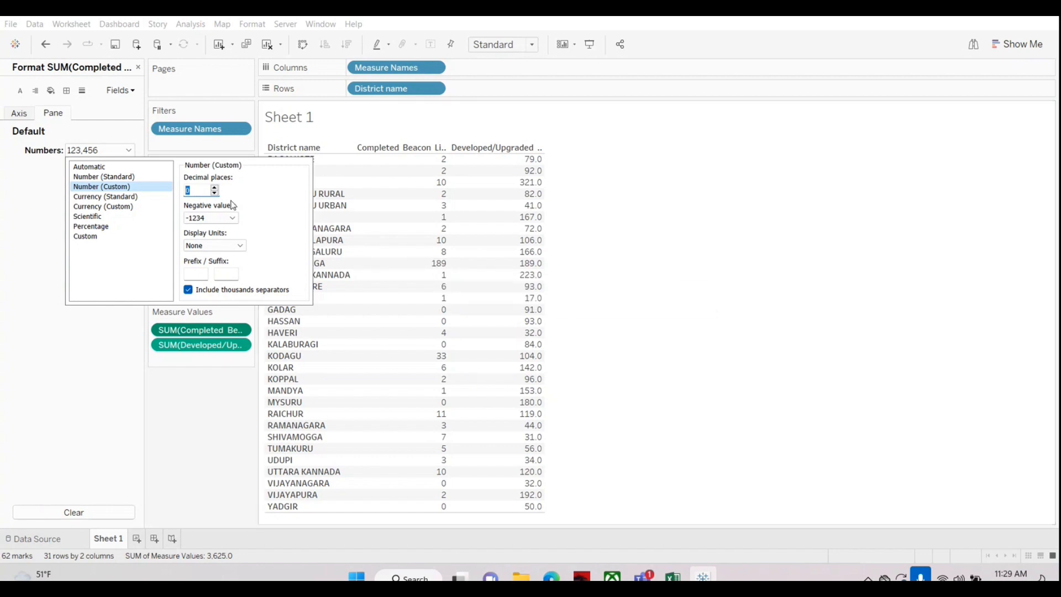
# Step: Set the Completed Beacon number format to 1 decimal place, close the format options and view the list of formattable fields
pyautogui.click(214, 187)
pyautogui.click(214, 188)
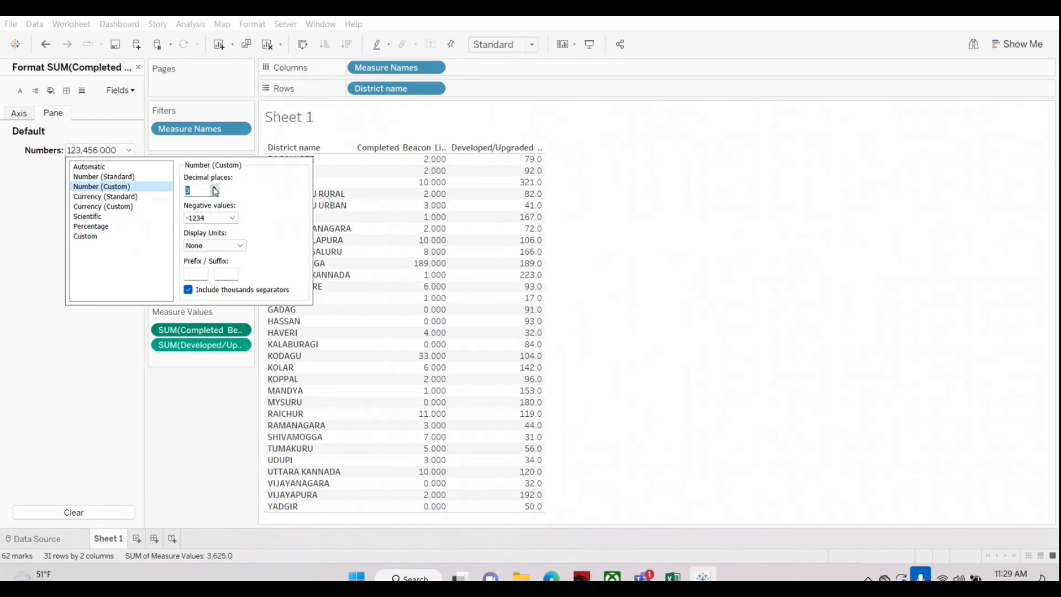
pyautogui.click(214, 194)
pyautogui.click(213, 99)
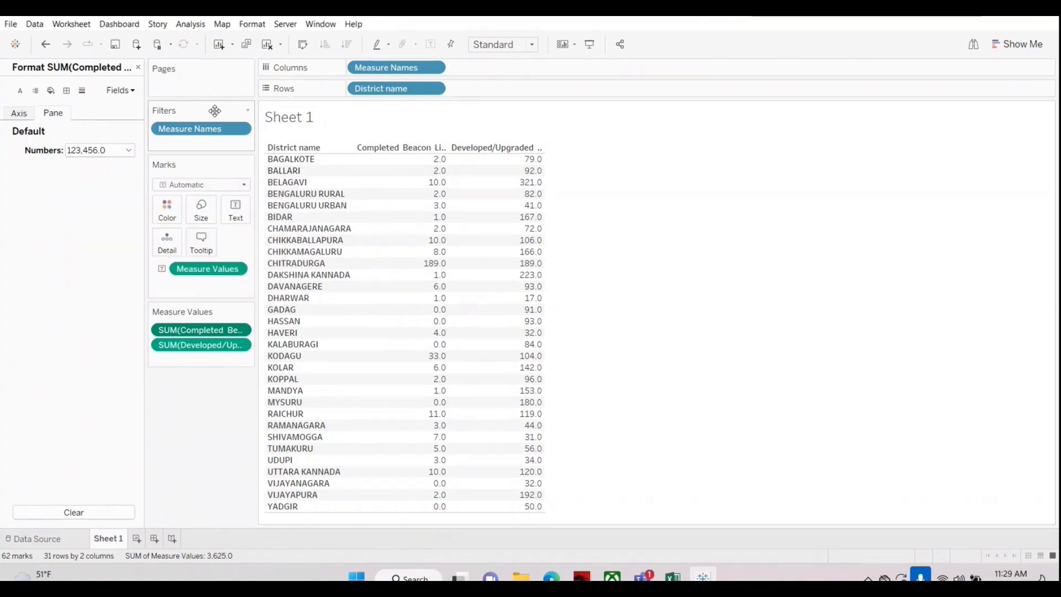
pyautogui.click(132, 91)
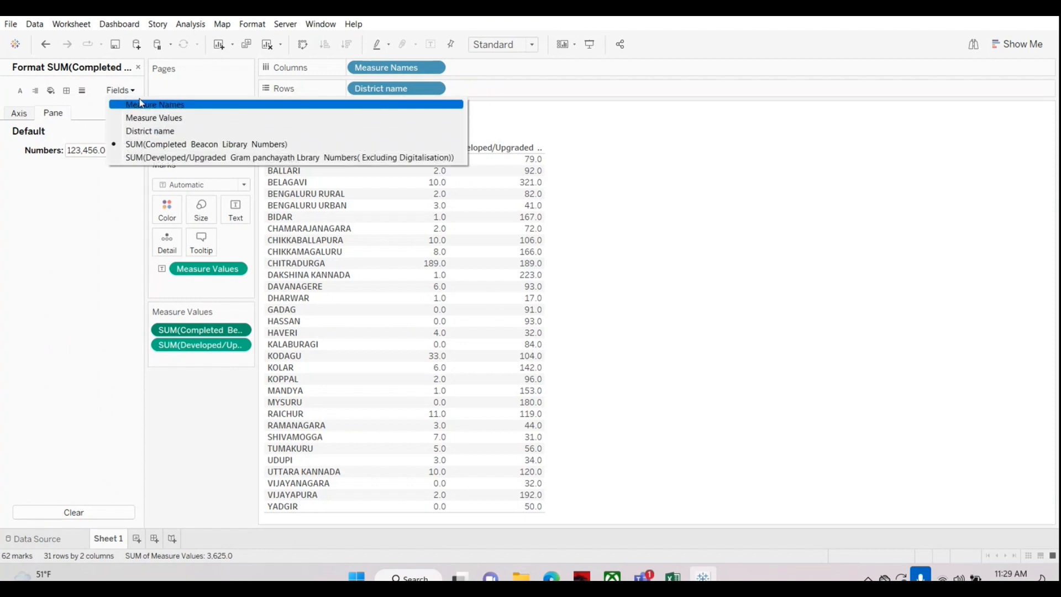
pyautogui.click(121, 185)
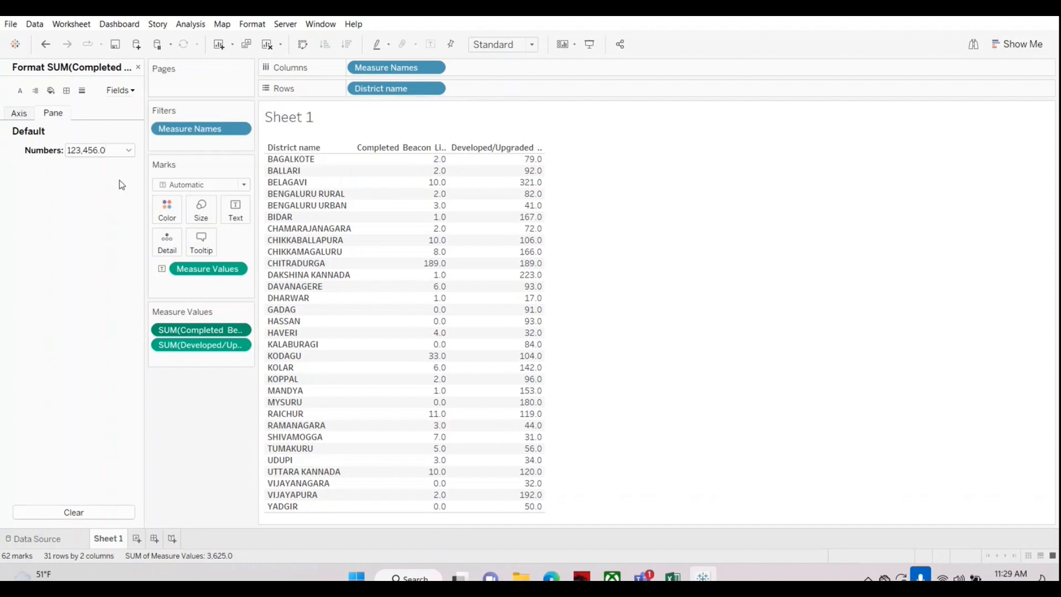
# Step: Close the format options and remove both the Completed Beacon and Developed/Upgraded measures from the district table
pyautogui.click(139, 68)
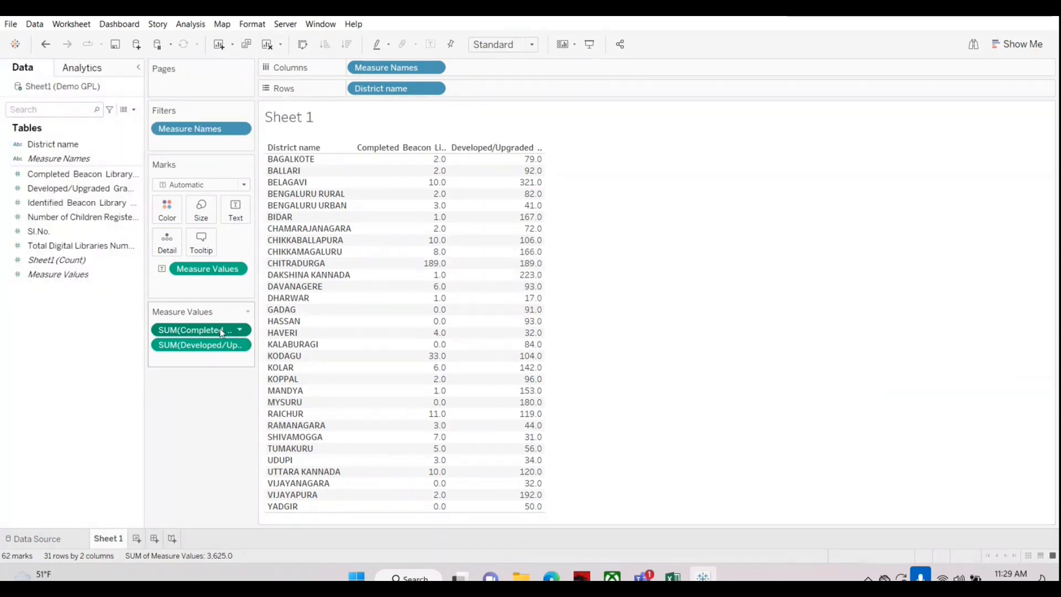
pyautogui.moveTo(221, 331); pyautogui.dragTo(47, 337)
pyautogui.moveTo(208, 269); pyautogui.dragTo(69, 352)
# Step: Add Number of Children Registered in Gram Panchayath Libraries and Completed Beacon Library Numbers to the table by district
pyautogui.click(55, 219)
pyautogui.moveTo(56, 219); pyautogui.dragTo(372, 239)
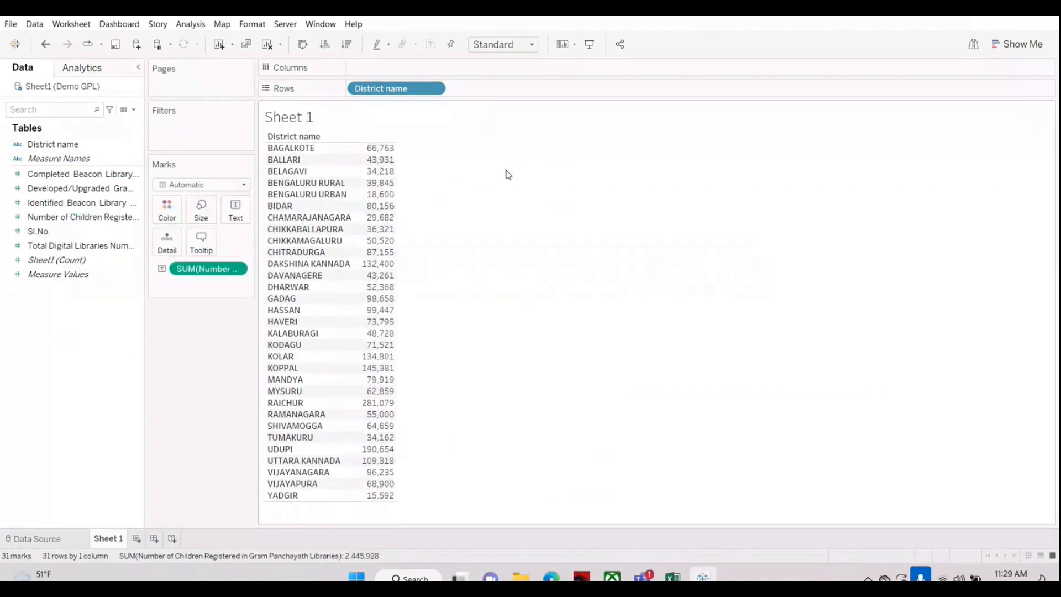
pyautogui.moveTo(391, 184)
pyautogui.click(99, 175)
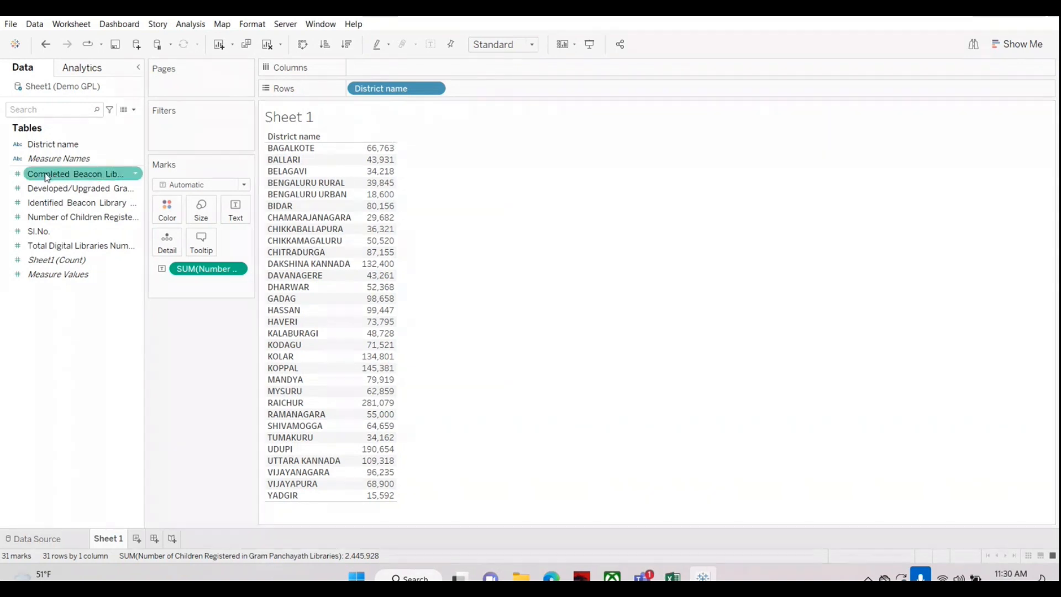
pyautogui.moveTo(51, 175); pyautogui.dragTo(357, 210)
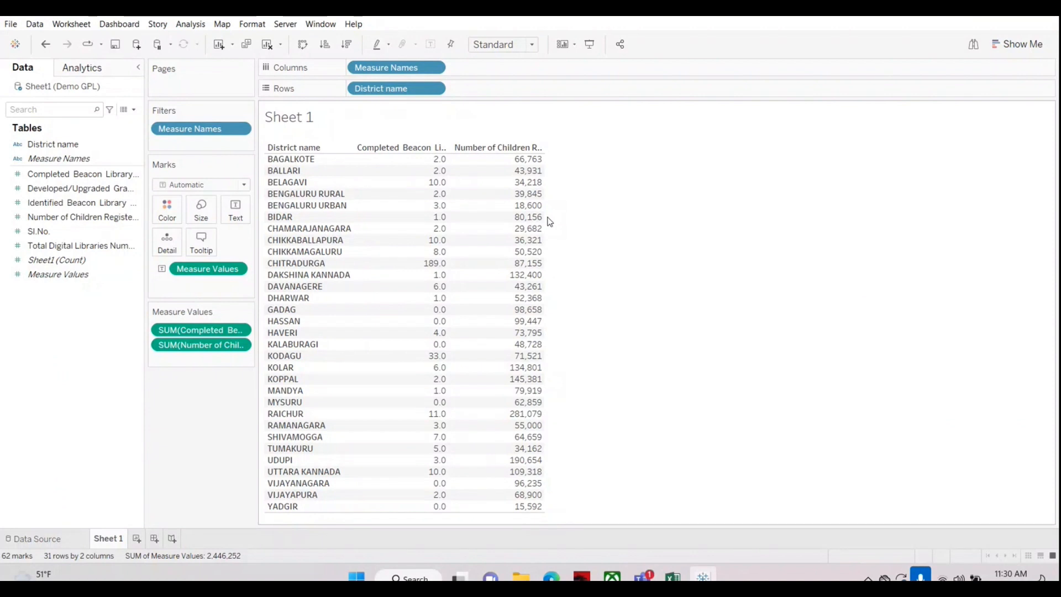
# Step: Format the Number of Children Registered measure in the pane as Number (Custom) with 0 decimal places
pyautogui.moveTo(526, 164)
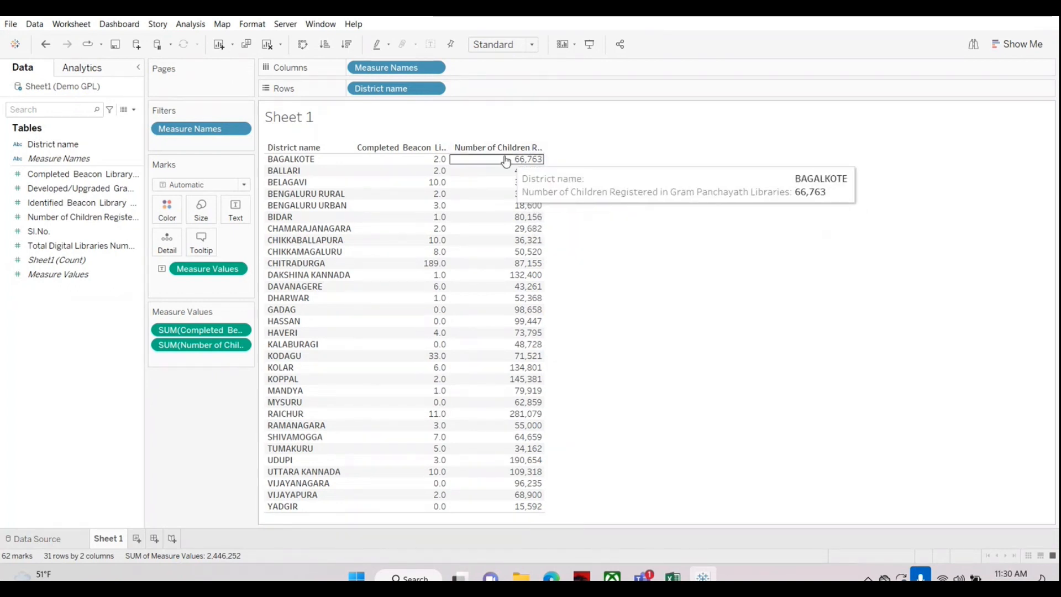
pyautogui.rightClick(195, 352)
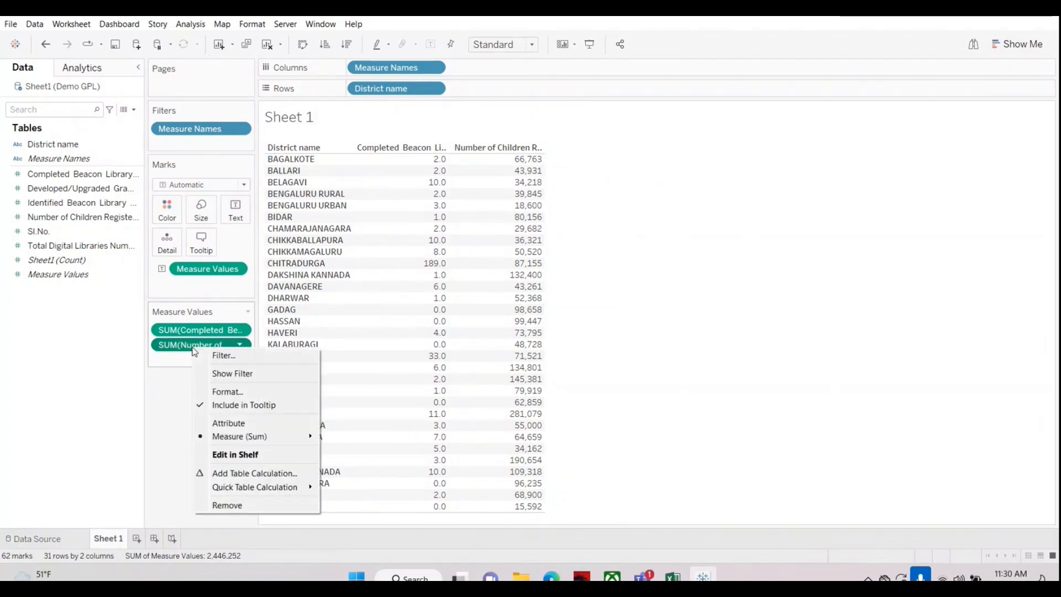
pyautogui.click(222, 393)
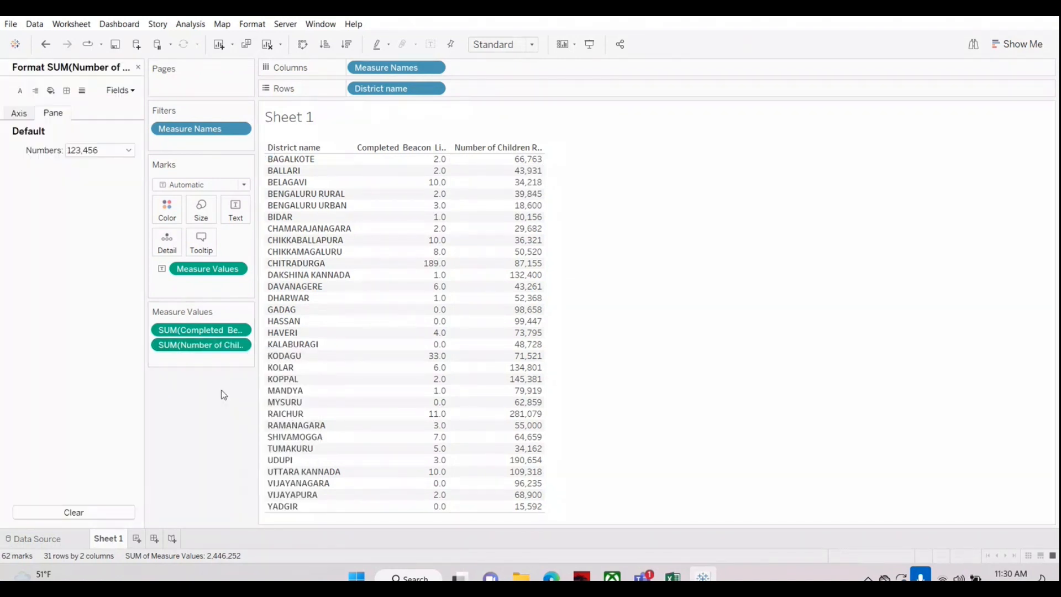
pyautogui.click(127, 151)
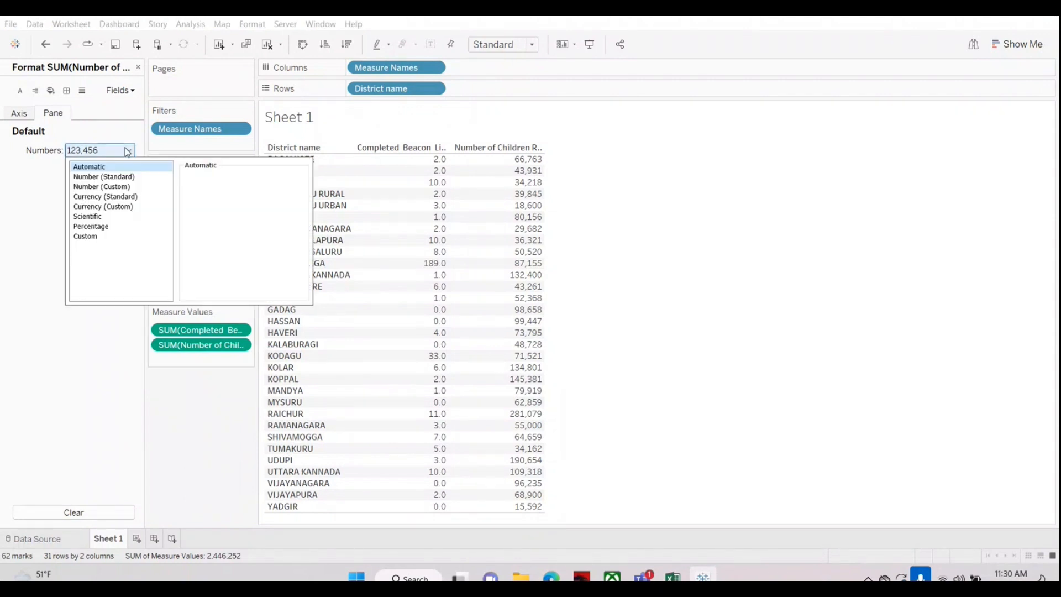
pyautogui.click(102, 186)
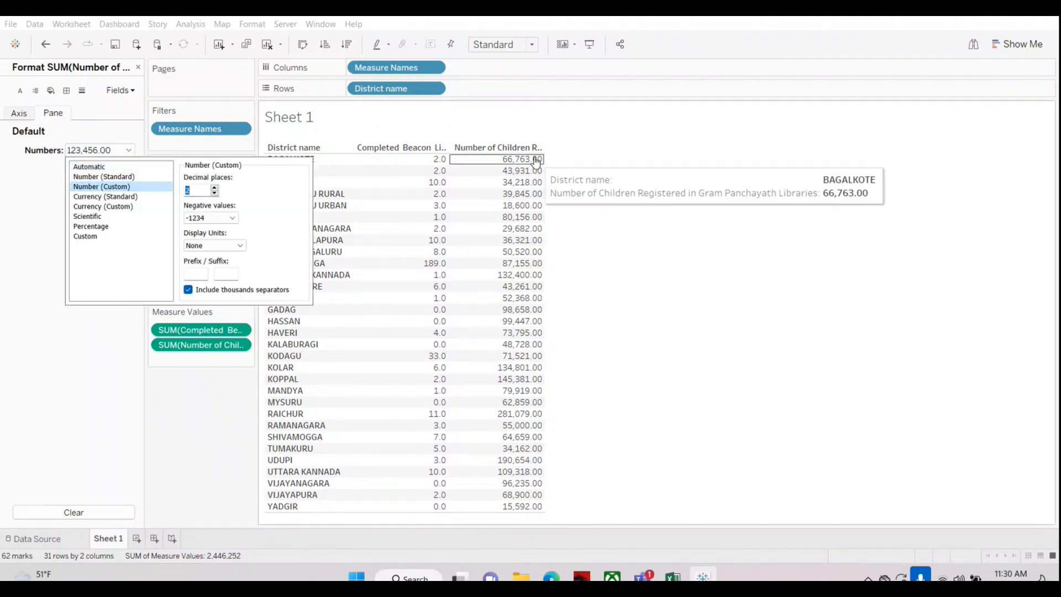
pyautogui.moveTo(525, 172)
pyautogui.click(215, 194)
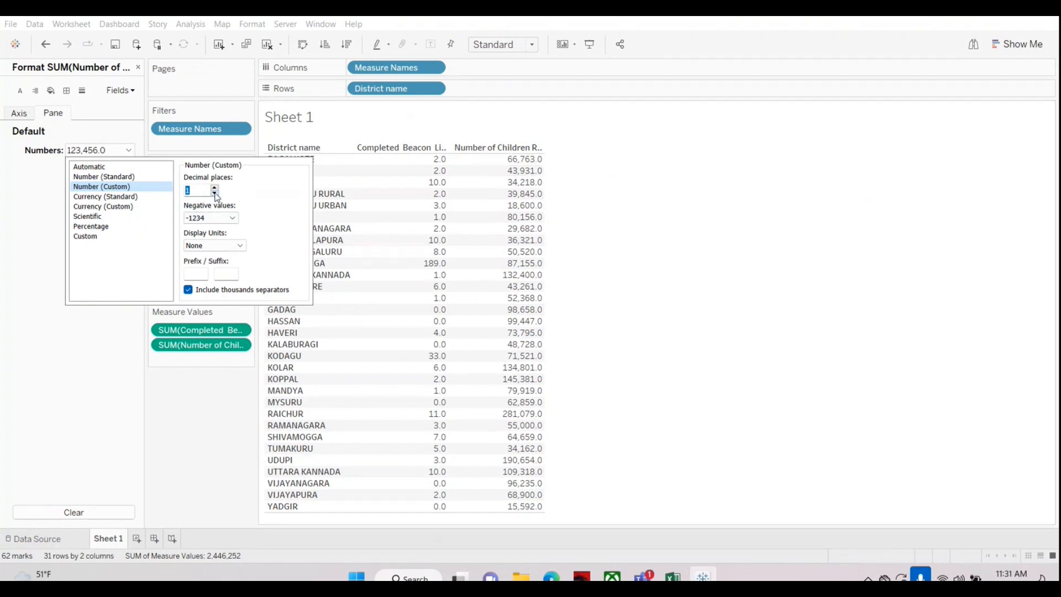
pyautogui.click(215, 193)
# Step: Set the Number of Children Registered display units to Thousands (K) with 1 decimal place
pyautogui.click(241, 245)
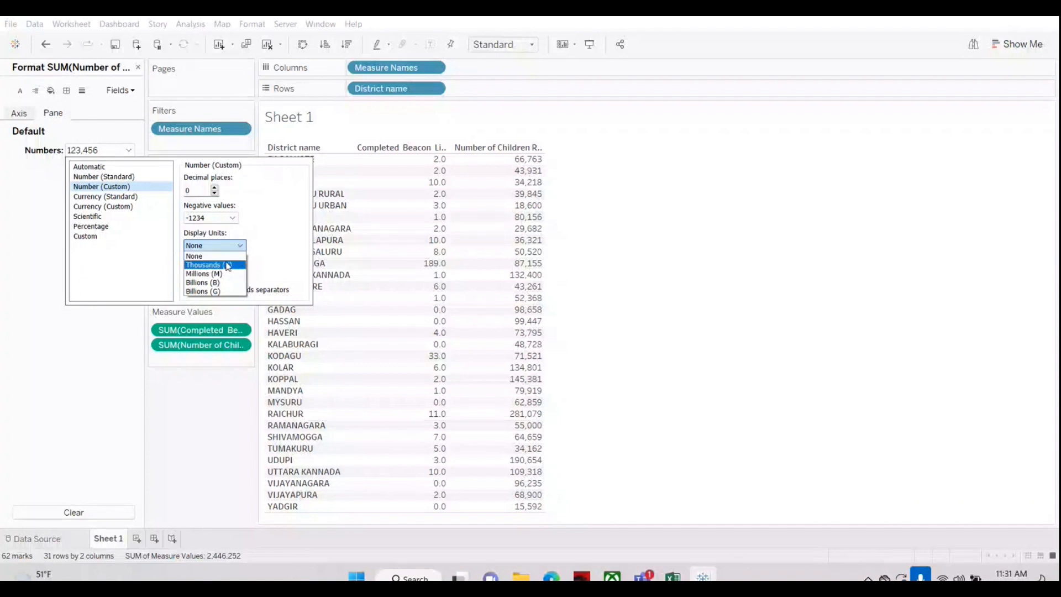
pyautogui.click(227, 266)
pyautogui.moveTo(534, 164)
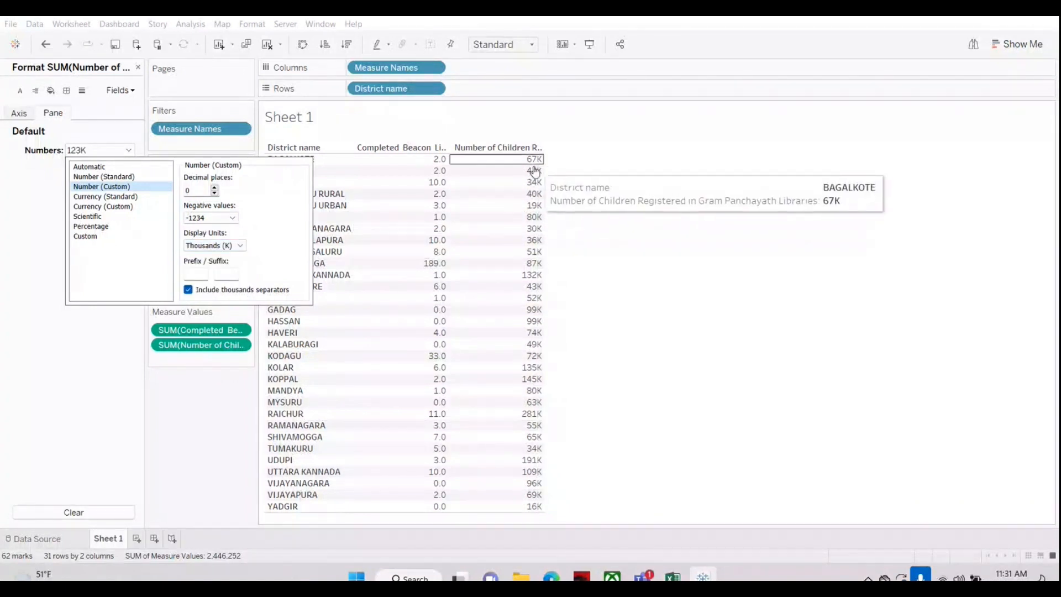
pyautogui.click(214, 187)
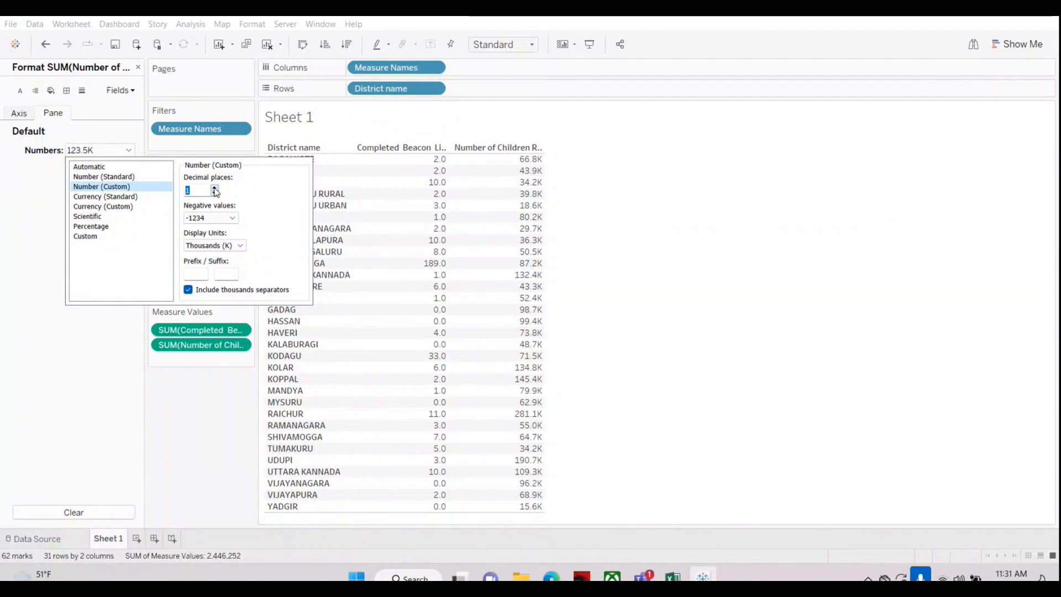
pyautogui.click(39, 349)
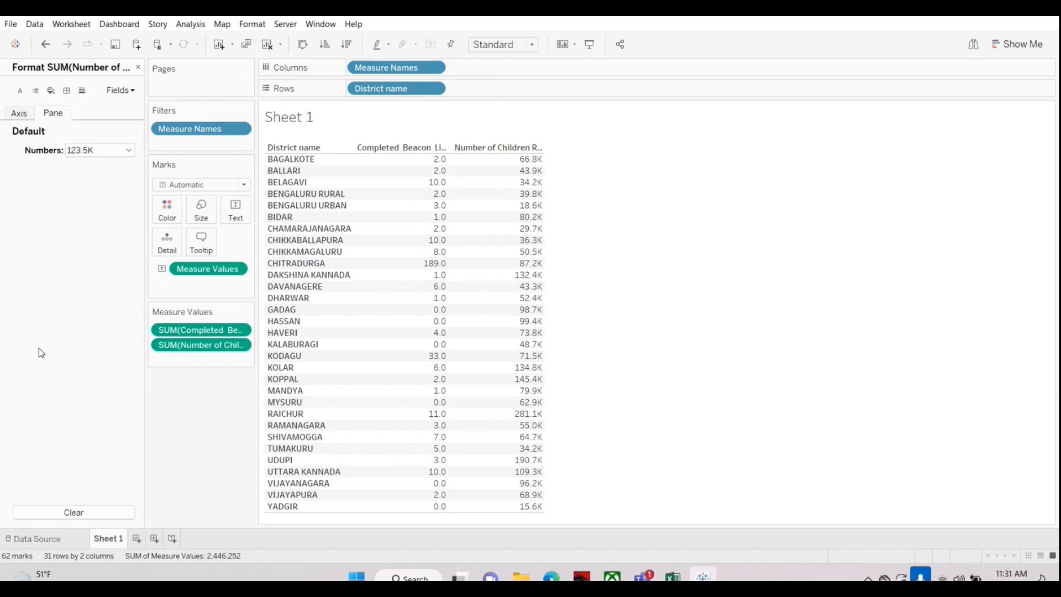
# Step: Try Millions (M) and Billions (B) as display units for Number of Children Registered and return to Thousands (K)
pyautogui.click(116, 153)
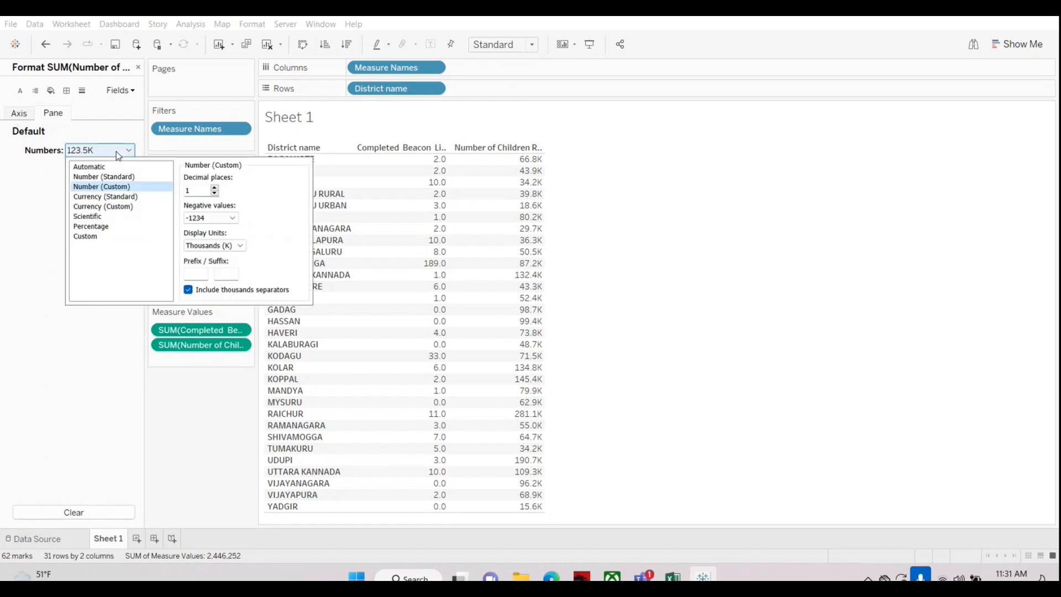
pyautogui.click(215, 245)
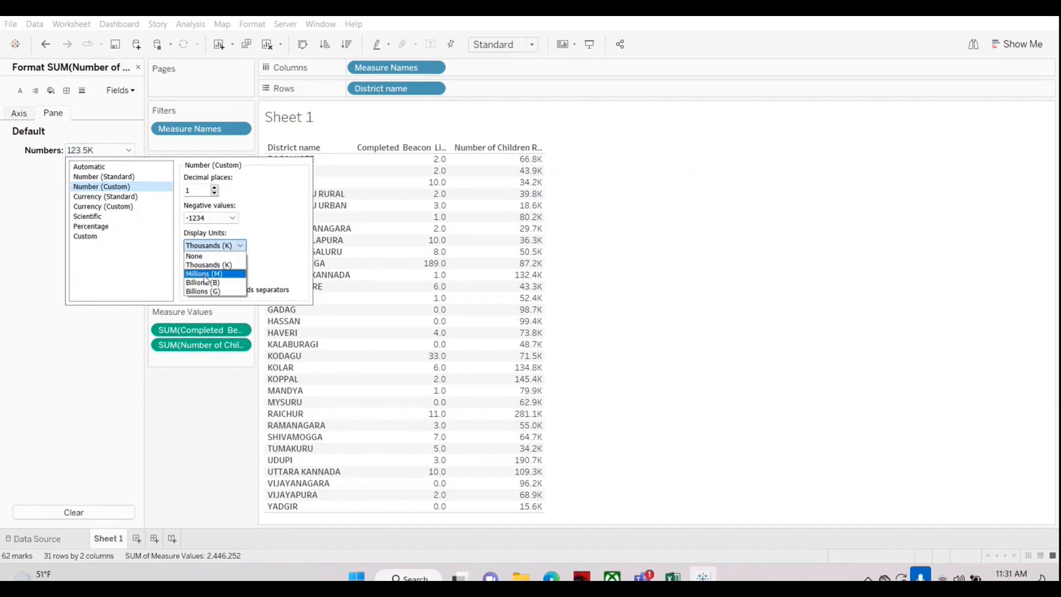
pyautogui.click(205, 275)
pyautogui.click(215, 246)
pyautogui.click(210, 283)
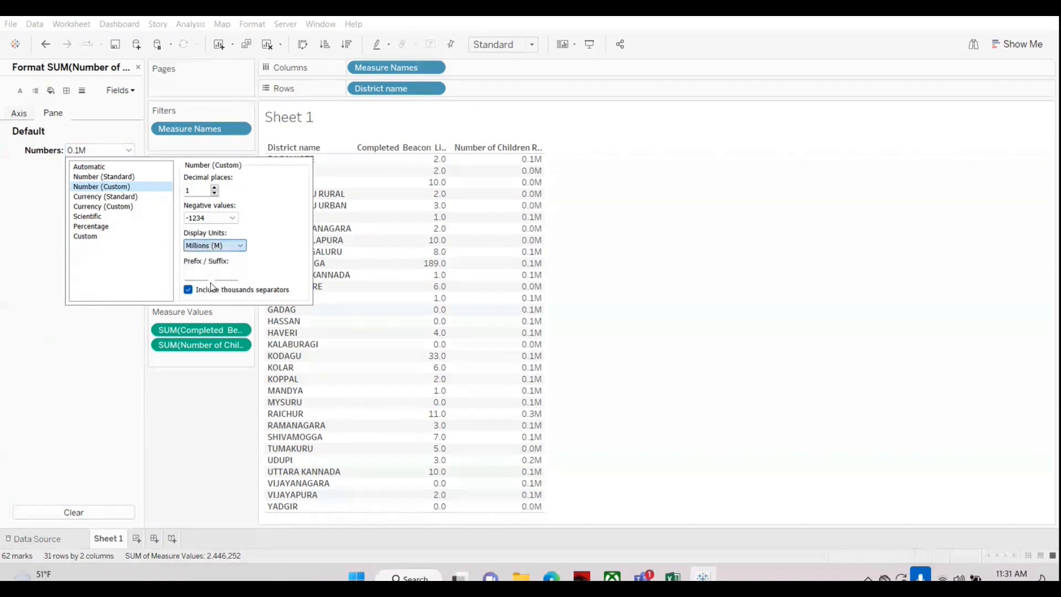
pyautogui.click(218, 254)
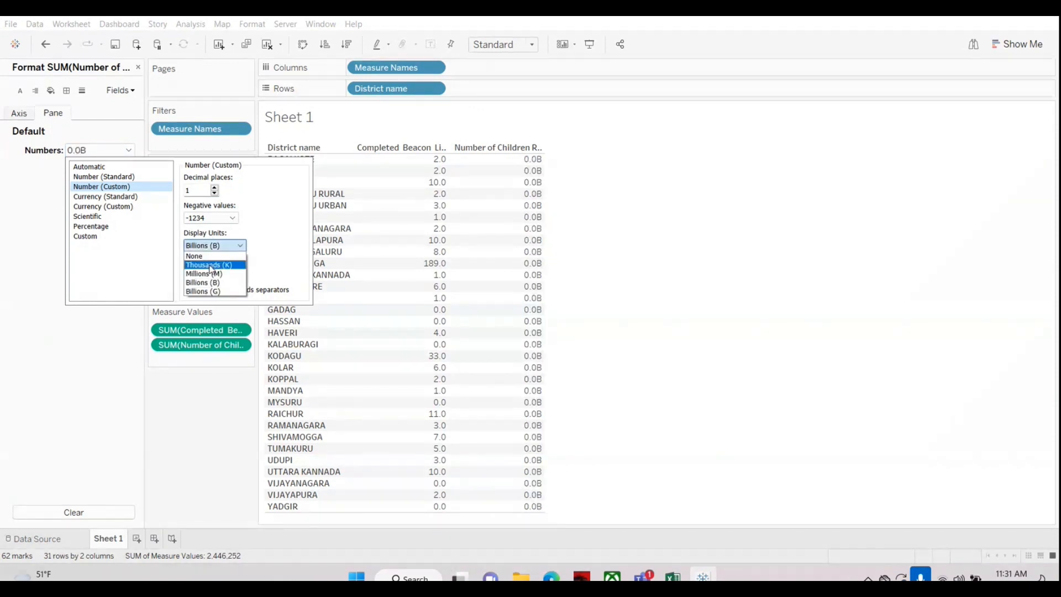
pyautogui.click(213, 264)
pyautogui.click(59, 294)
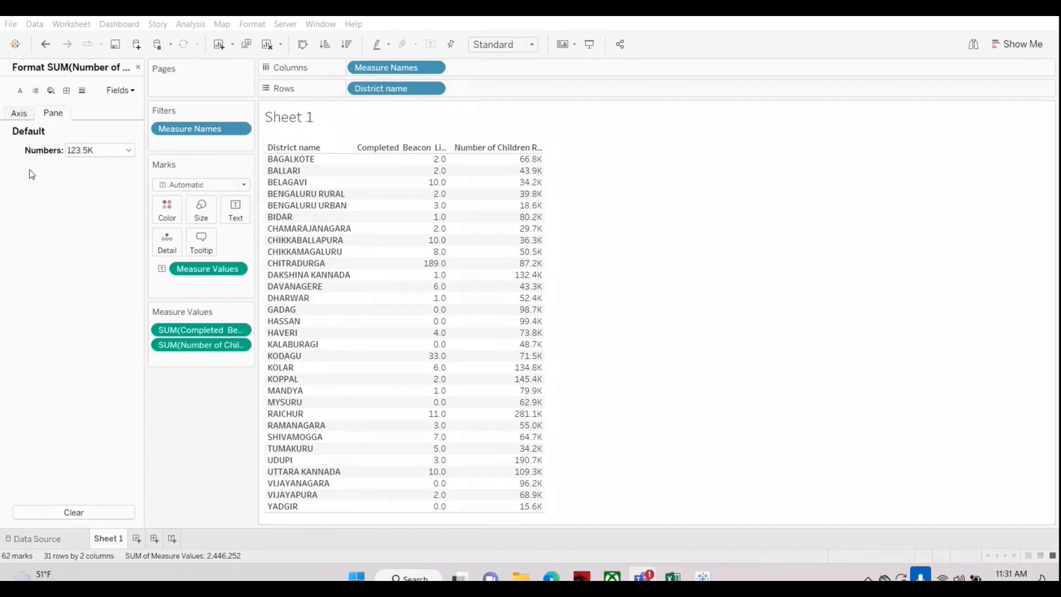
pyautogui.click(129, 150)
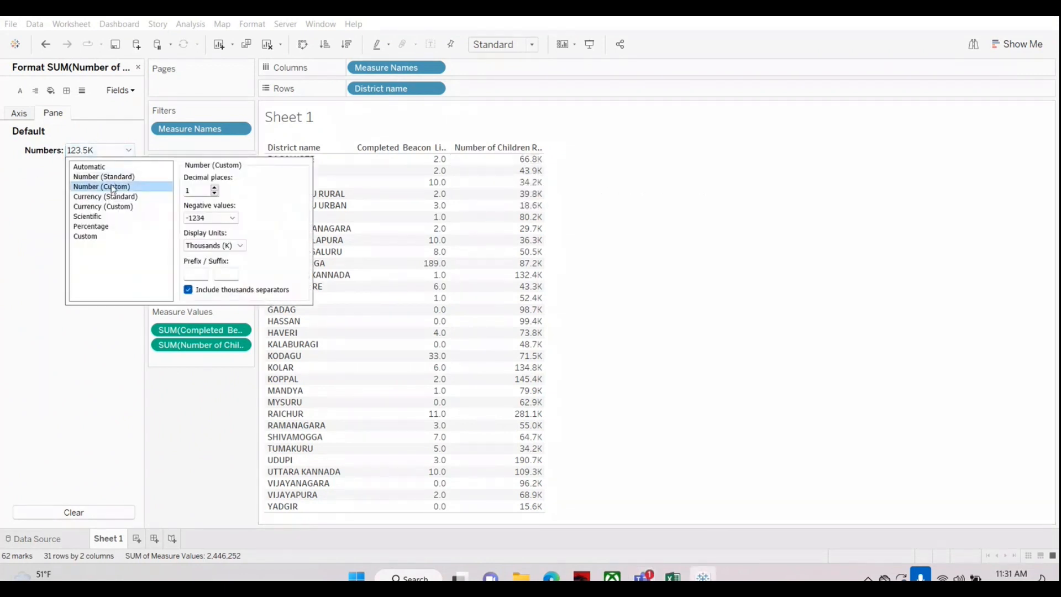
pyautogui.click(89, 420)
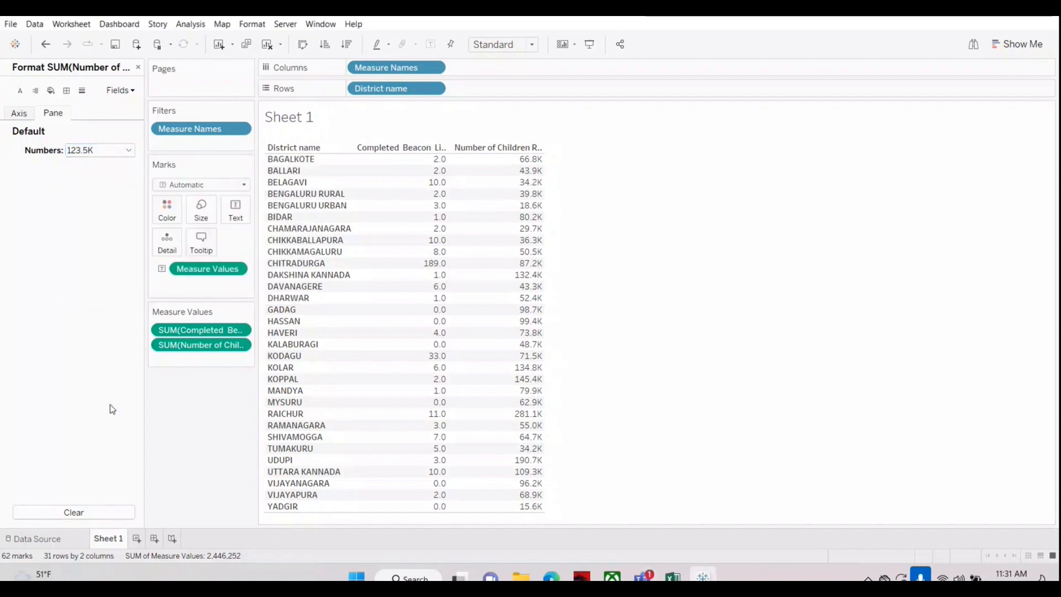
pyautogui.rightClick(201, 349)
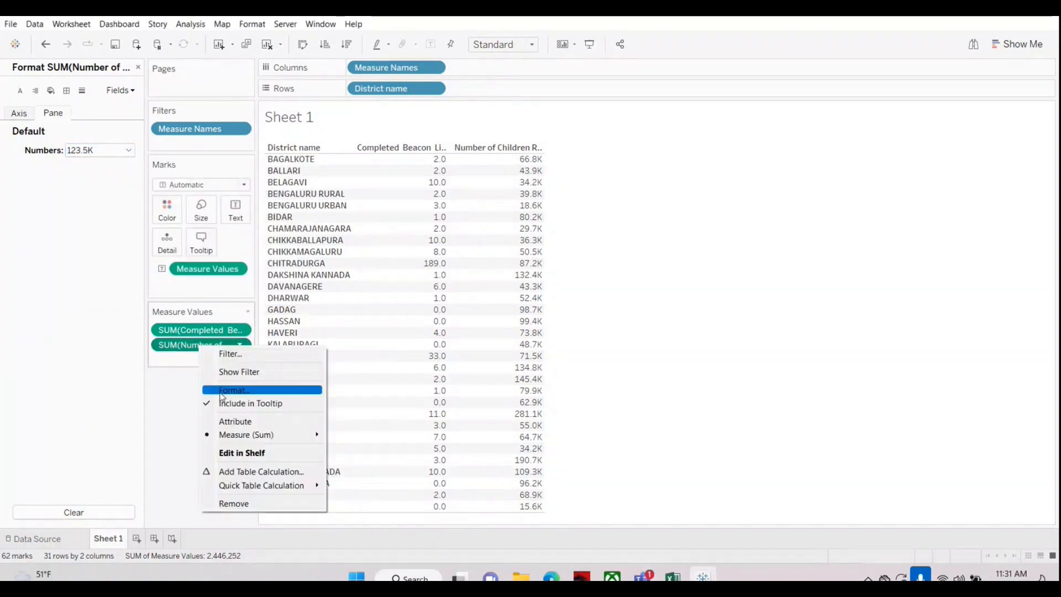
pyautogui.click(172, 395)
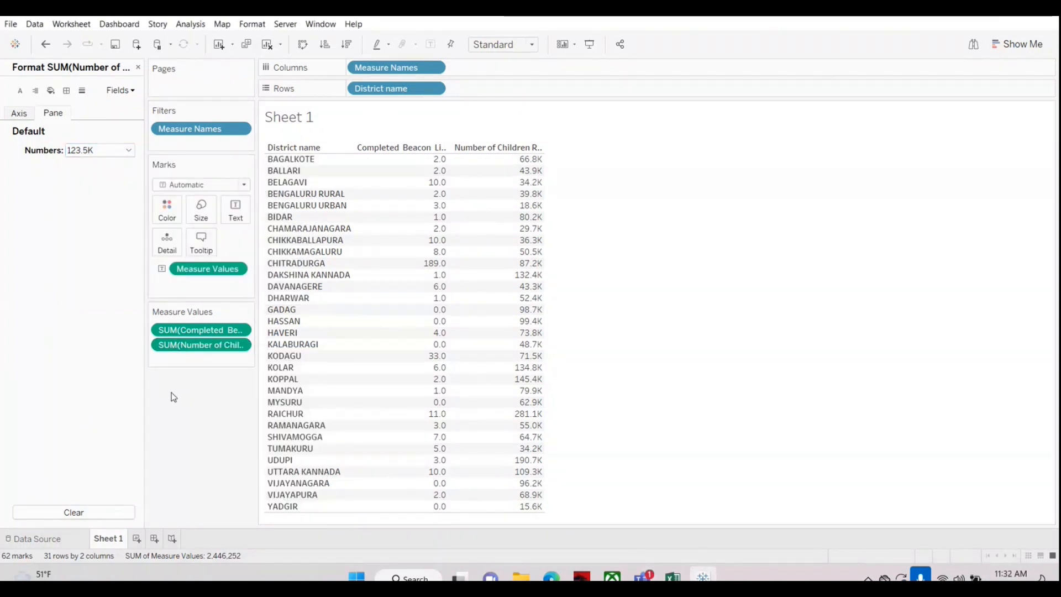
# Step: Close the format options, remove Number of Children Registered from the table and add it again
pyautogui.click(138, 67)
pyautogui.moveTo(210, 354); pyautogui.dragTo(42, 398)
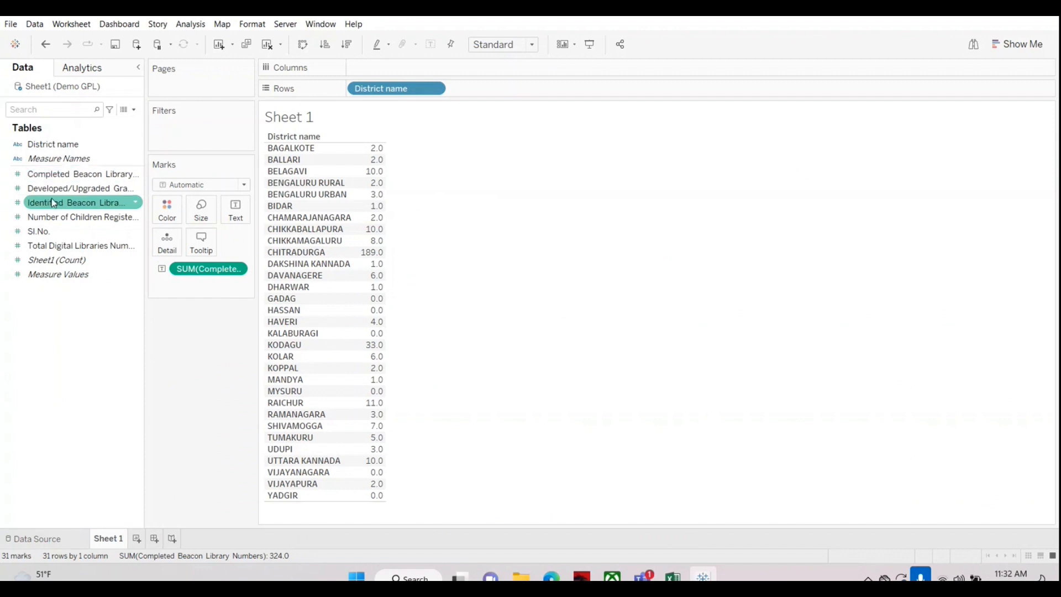
pyautogui.moveTo(43, 218); pyautogui.dragTo(380, 258)
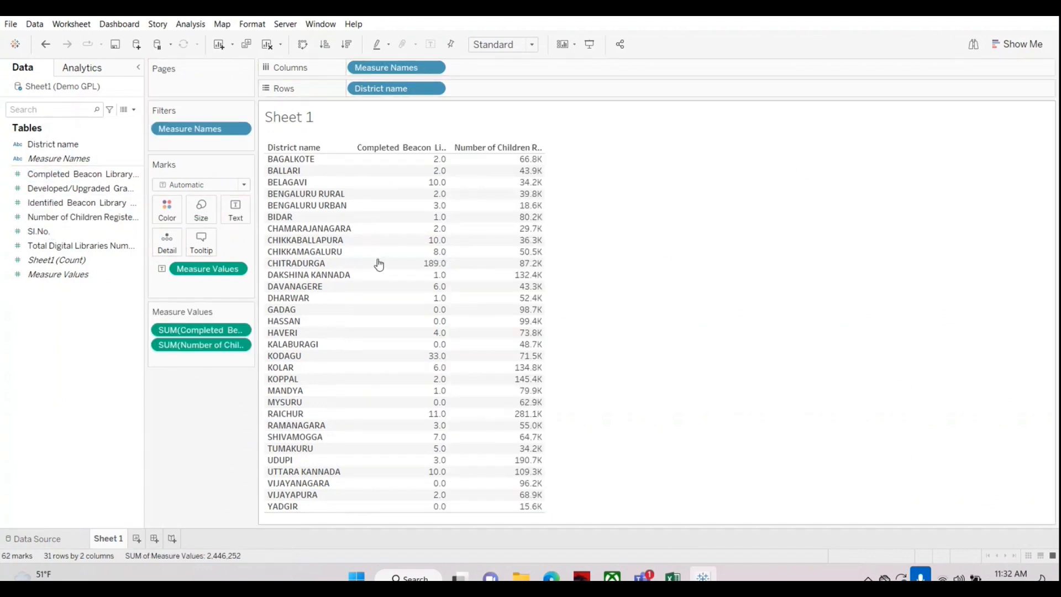
# Step: Reopen the Number of Children Registered number format, switch its display units to None and back to Thousands (K)
pyautogui.rightClick(186, 346)
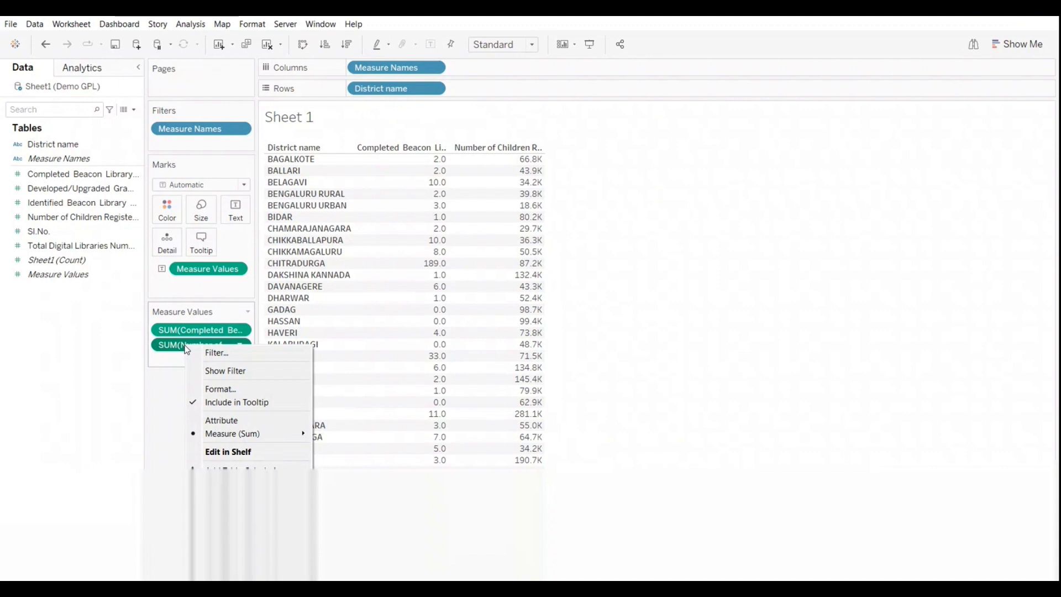
pyautogui.click(168, 402)
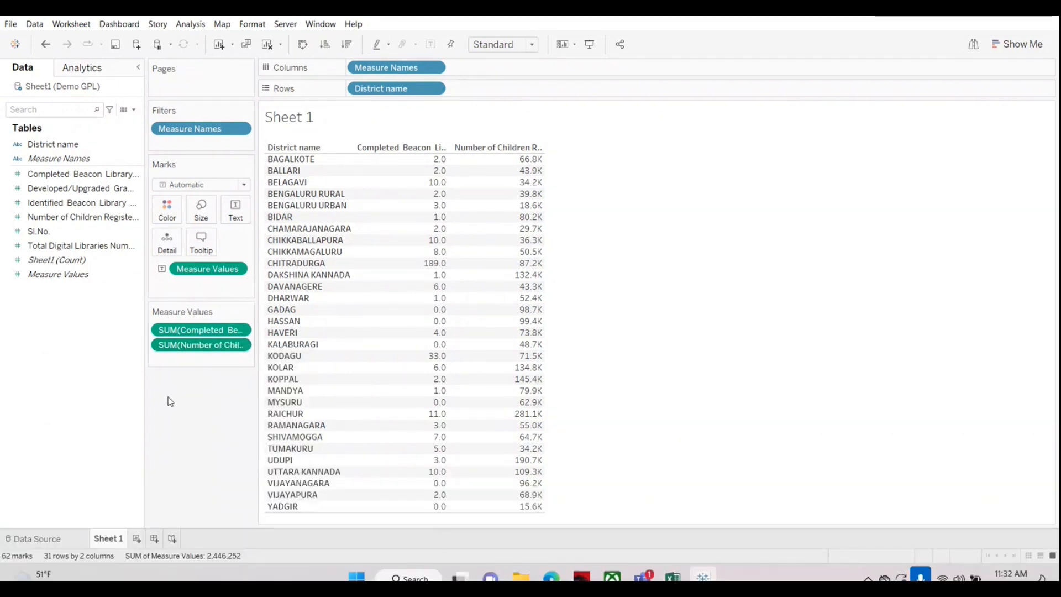
pyautogui.rightClick(198, 347)
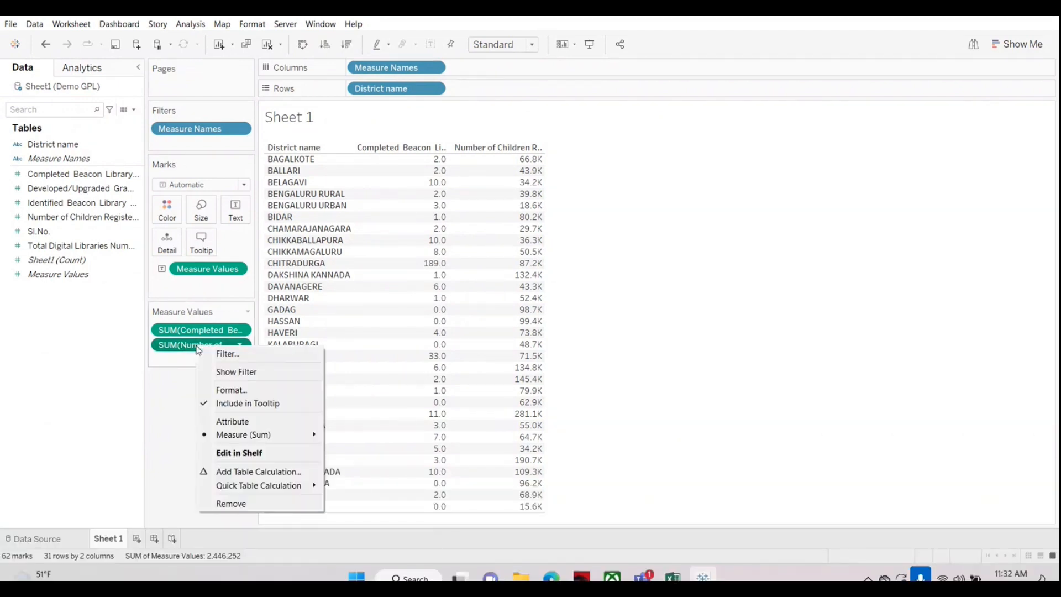
pyautogui.click(231, 390)
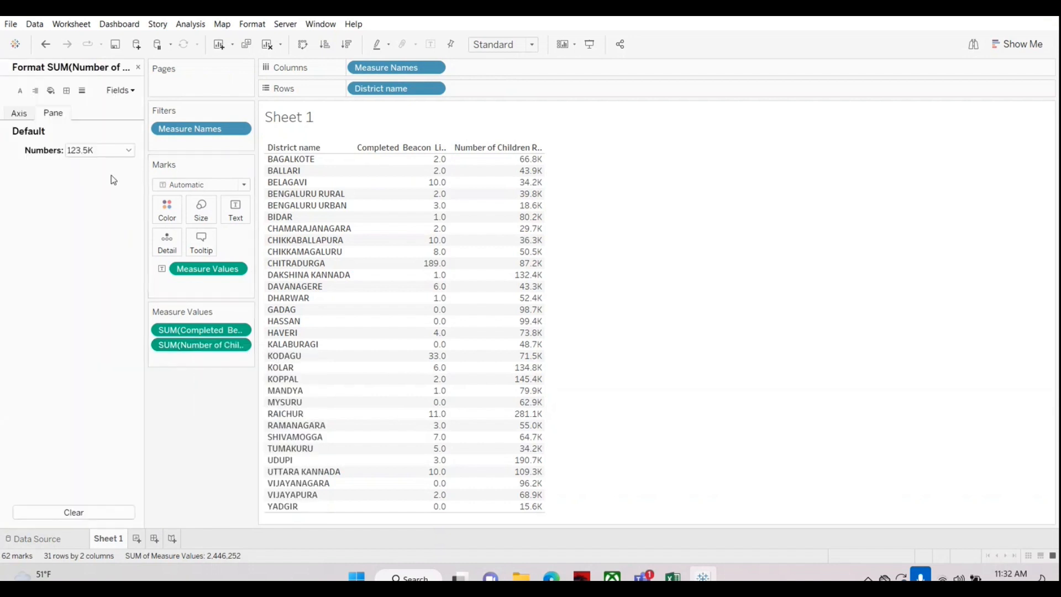
pyautogui.click(98, 153)
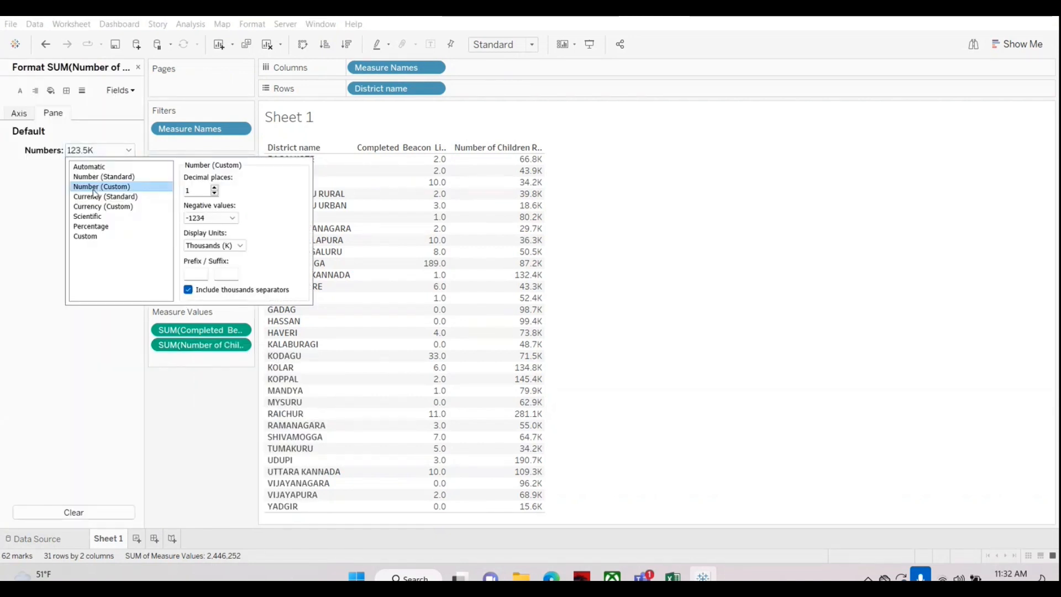
pyautogui.click(212, 245)
pyautogui.click(199, 256)
pyautogui.click(205, 246)
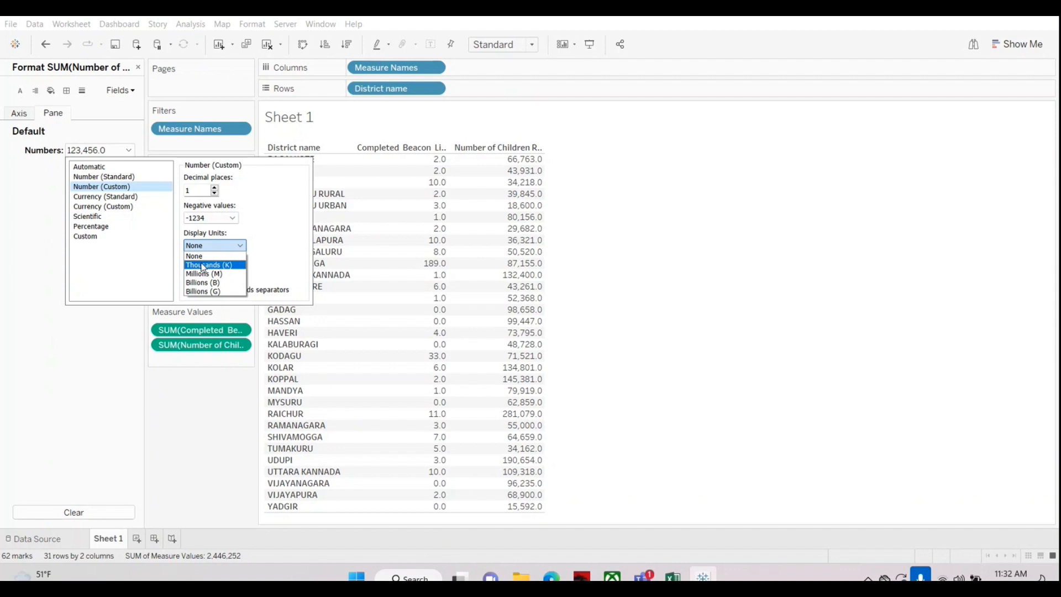
pyautogui.click(204, 266)
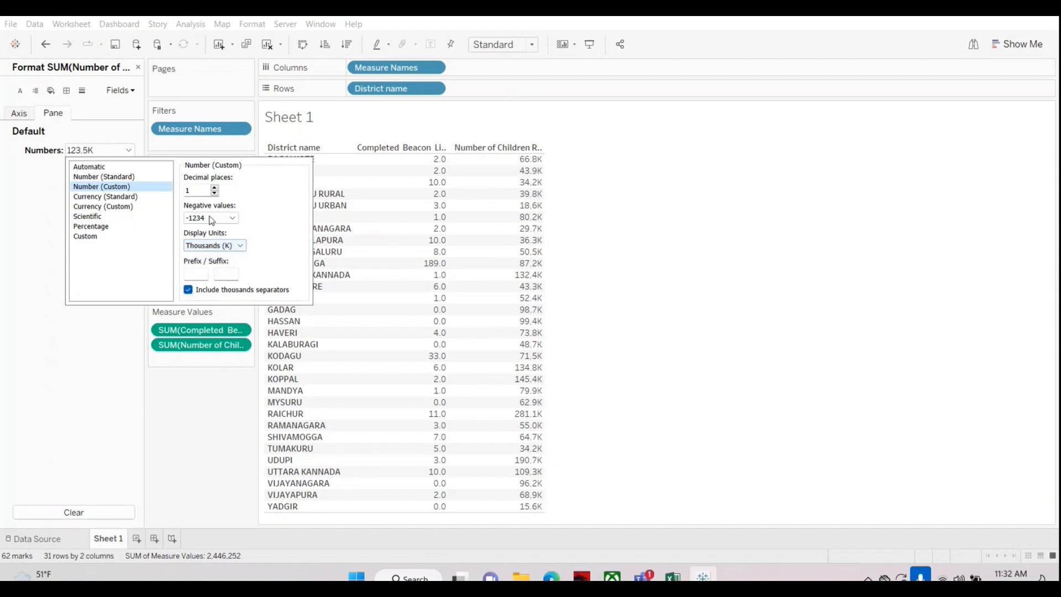
# Step: Reduce the Number of Children Registered format to 0 decimal places and close the number format options
pyautogui.click(215, 193)
pyautogui.click(214, 188)
pyautogui.click(214, 194)
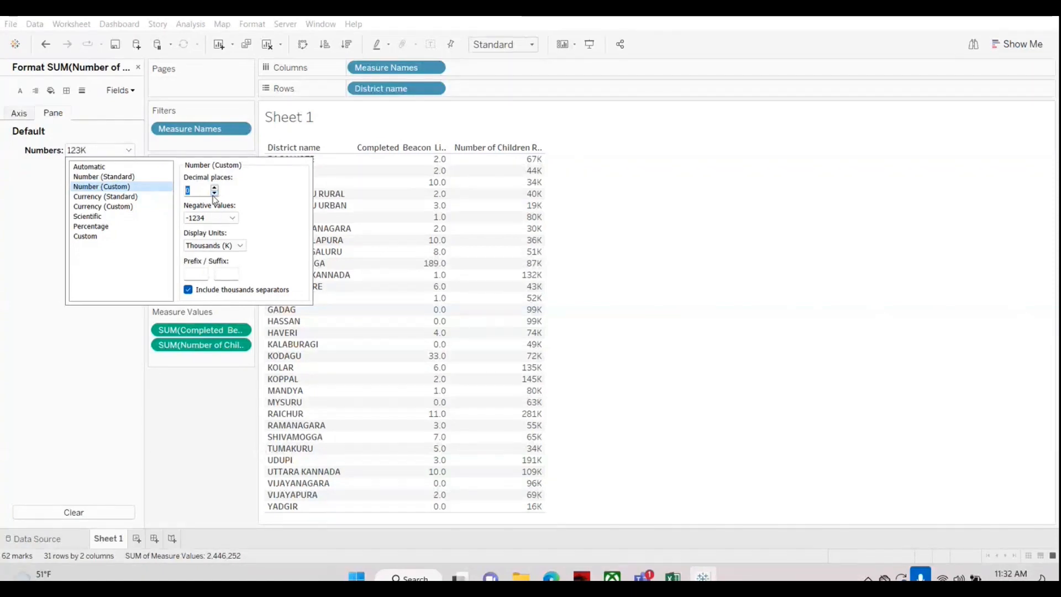
pyautogui.click(871, 414)
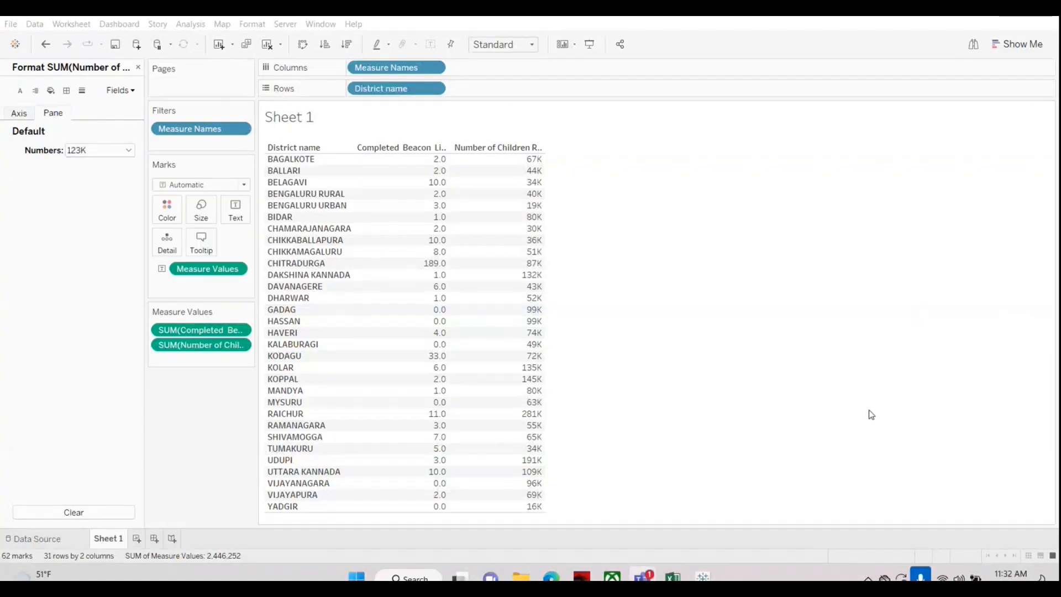
pyautogui.click(865, 425)
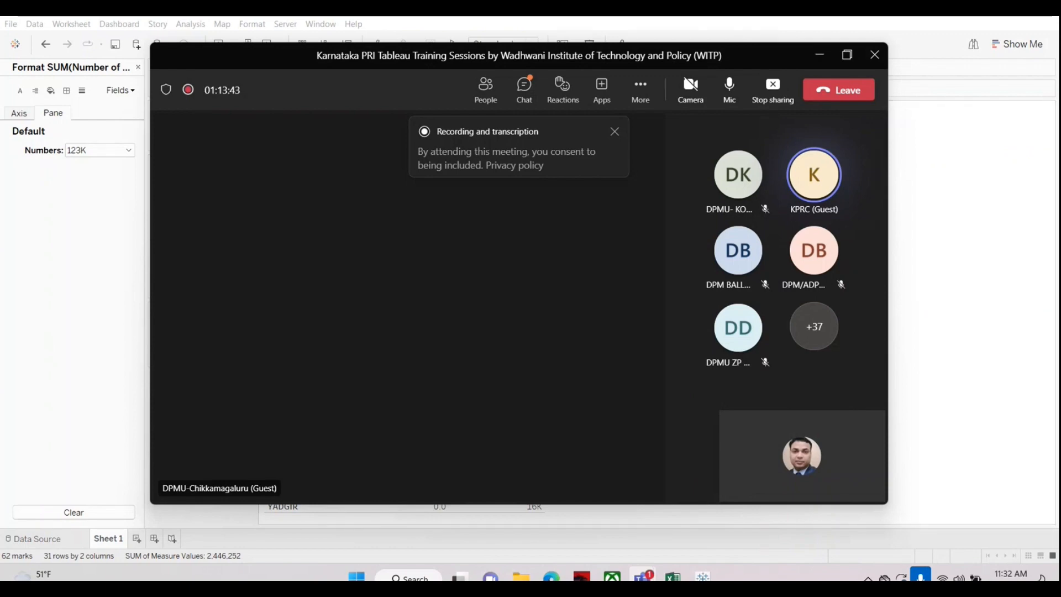
# Step: Minimize the meeting window to return to the worksheet, and briefly mute and unmute the meeting microphone
pyautogui.click(820, 56)
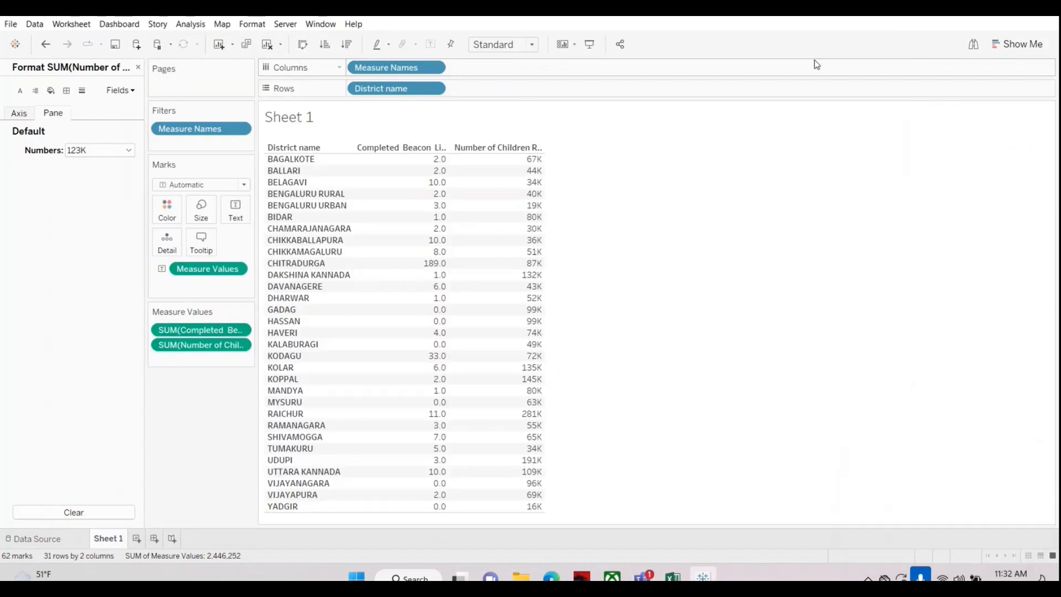
pyautogui.moveTo(441, 197)
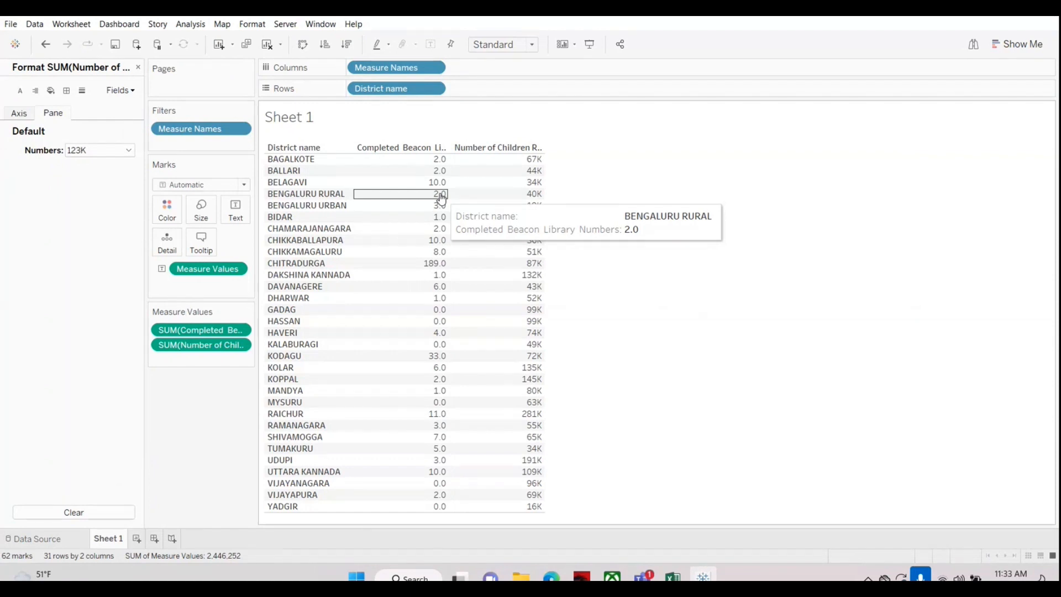
pyautogui.click(946, 538)
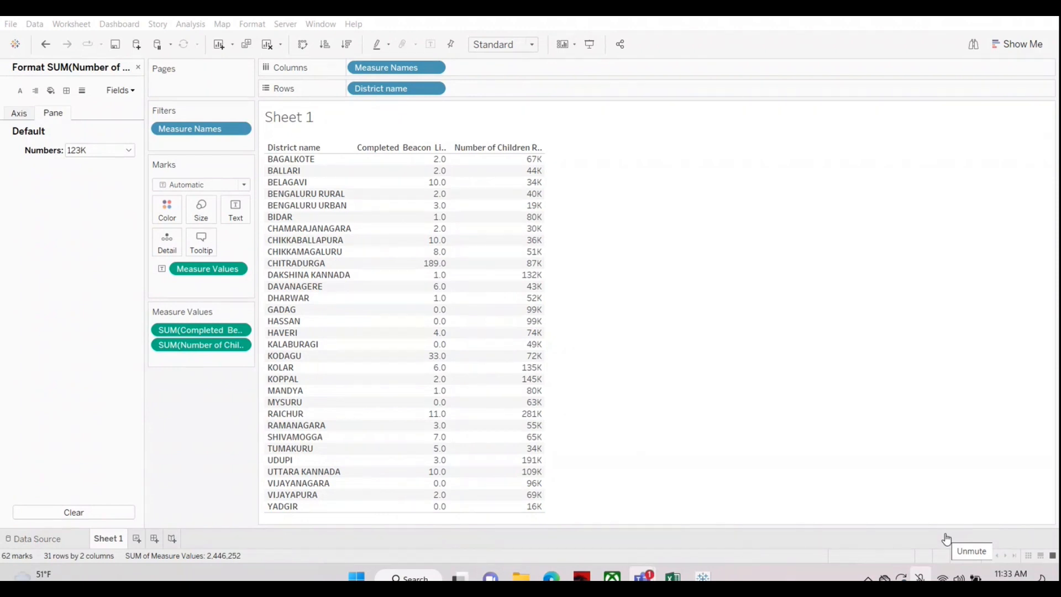
pyautogui.click(942, 534)
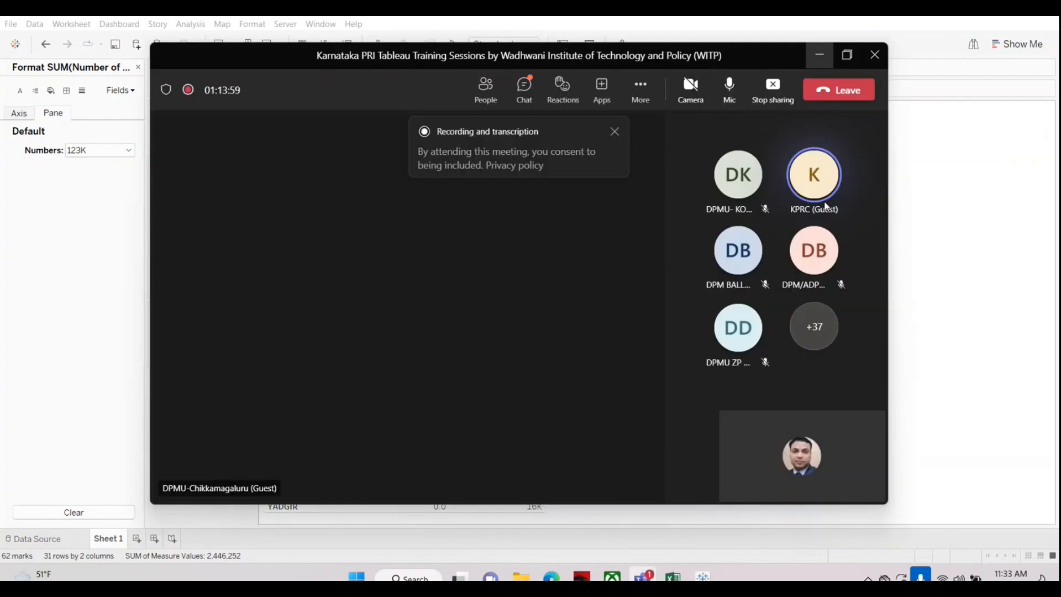
pyautogui.click(819, 56)
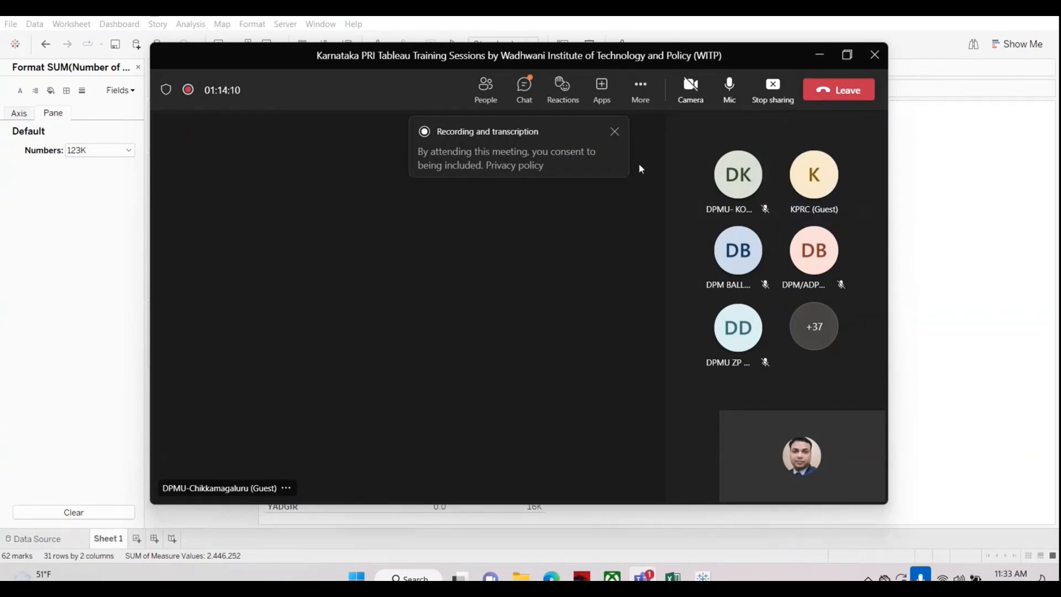
# Step: Mute and unmute the microphone in the meeting window, and minimize that window to return to the Tableau worksheet
pyautogui.click(740, 93)
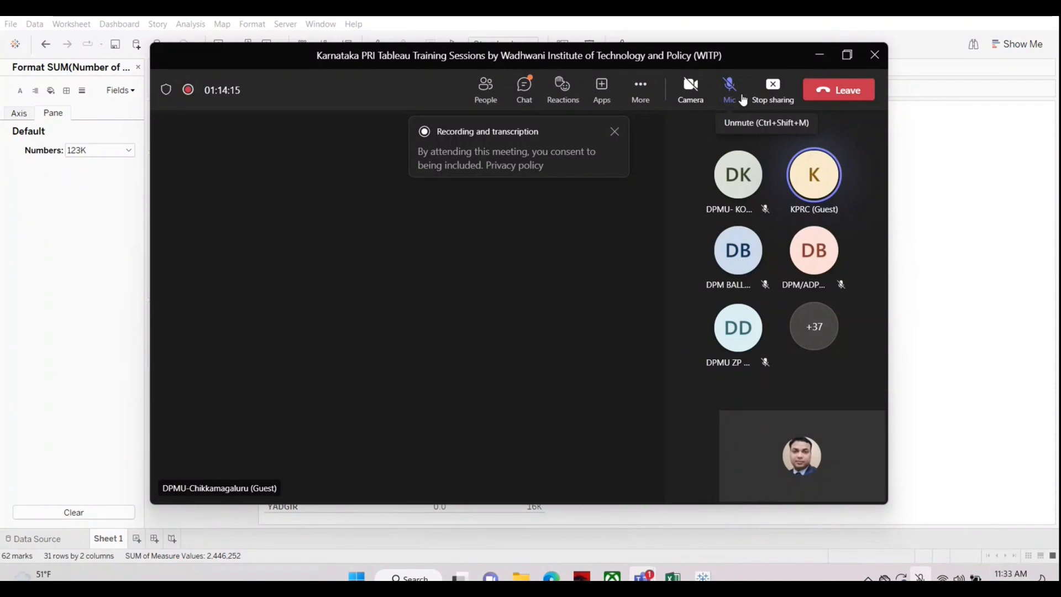
pyautogui.click(738, 89)
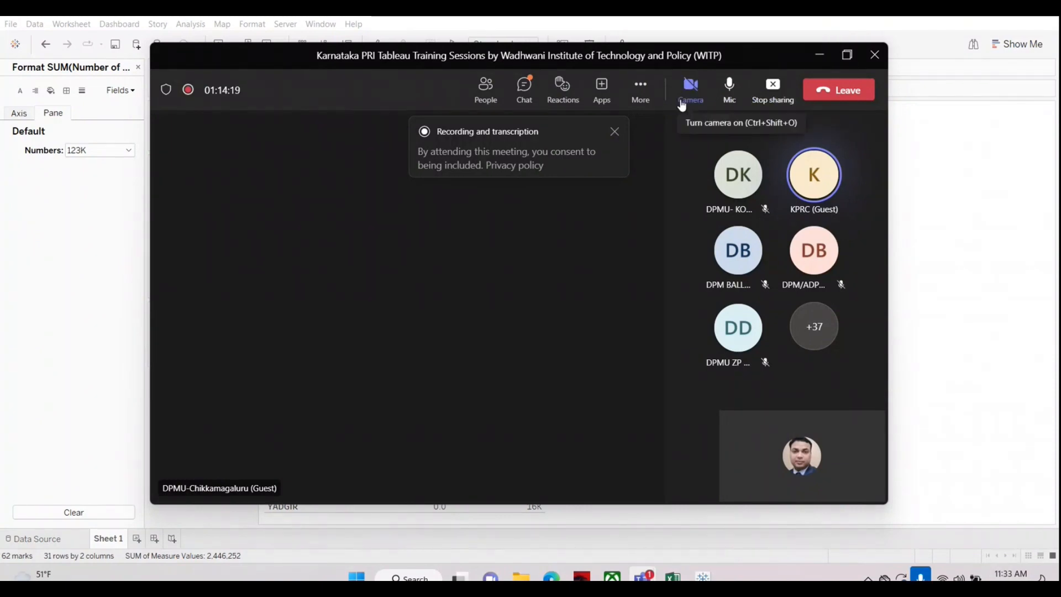
pyautogui.click(820, 55)
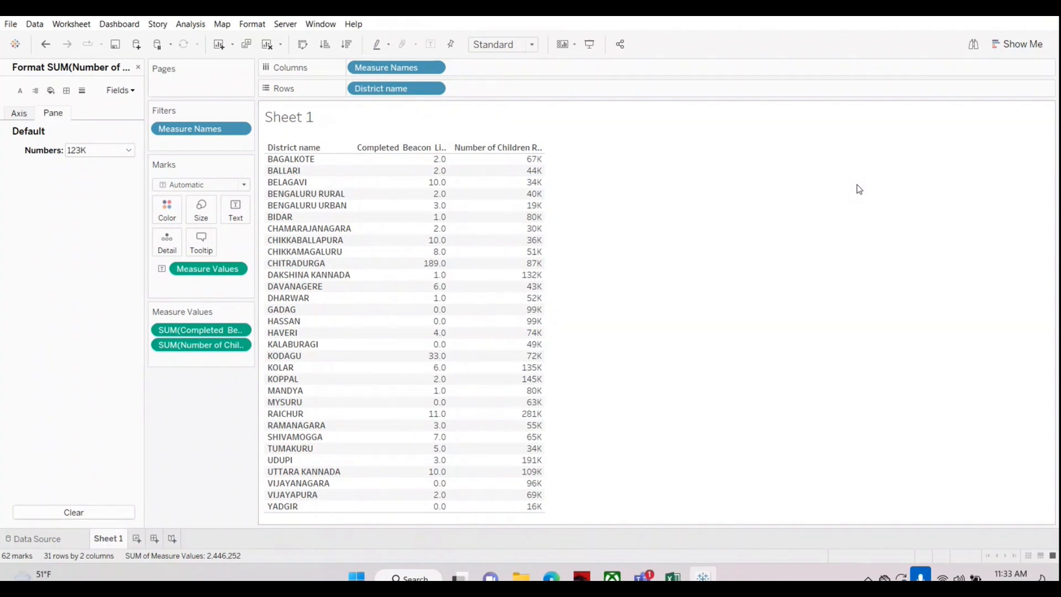
pyautogui.click(917, 453)
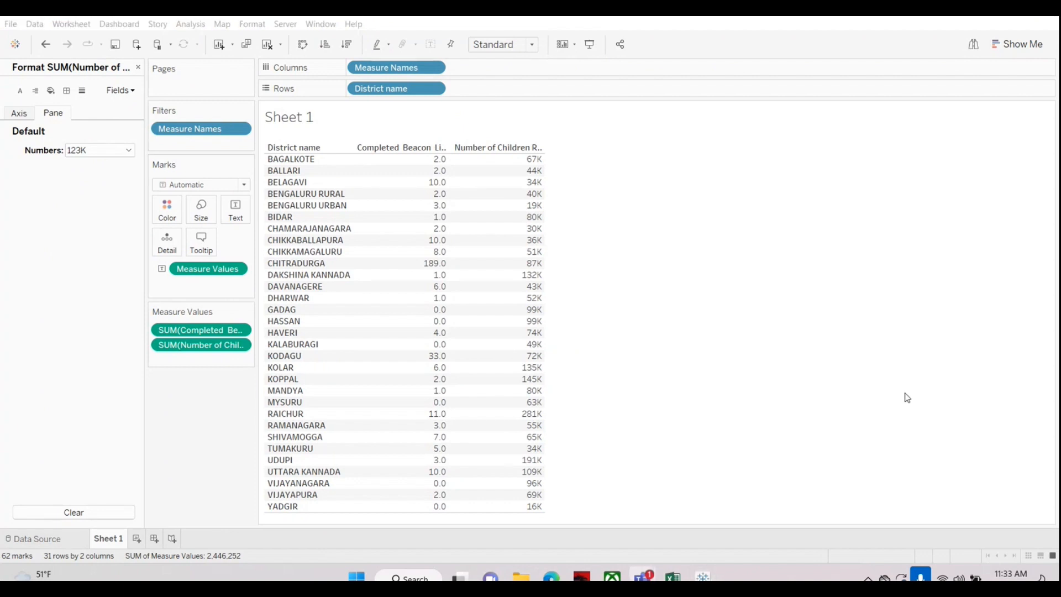
# Step: Reopen the formatting of the Number of Children Registered measure and open its number format options
pyautogui.rightClick(203, 345)
pyautogui.click(224, 393)
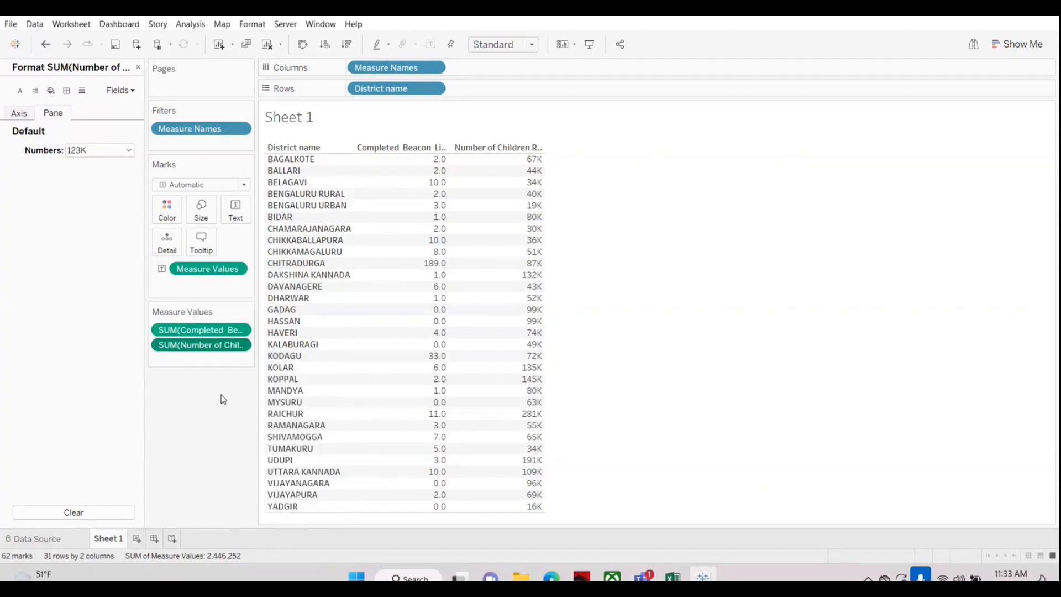
pyautogui.click(127, 151)
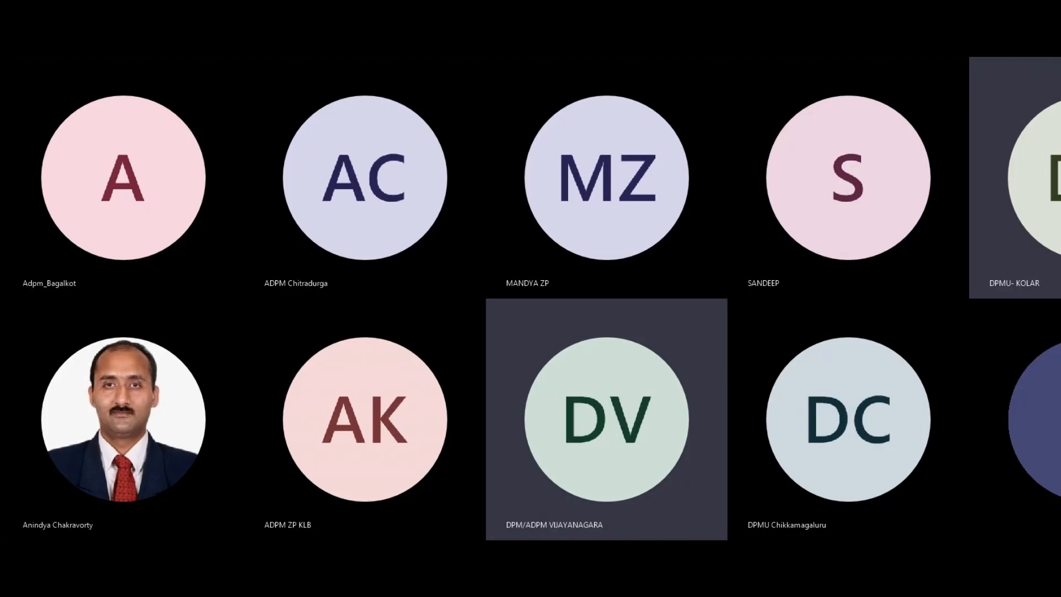
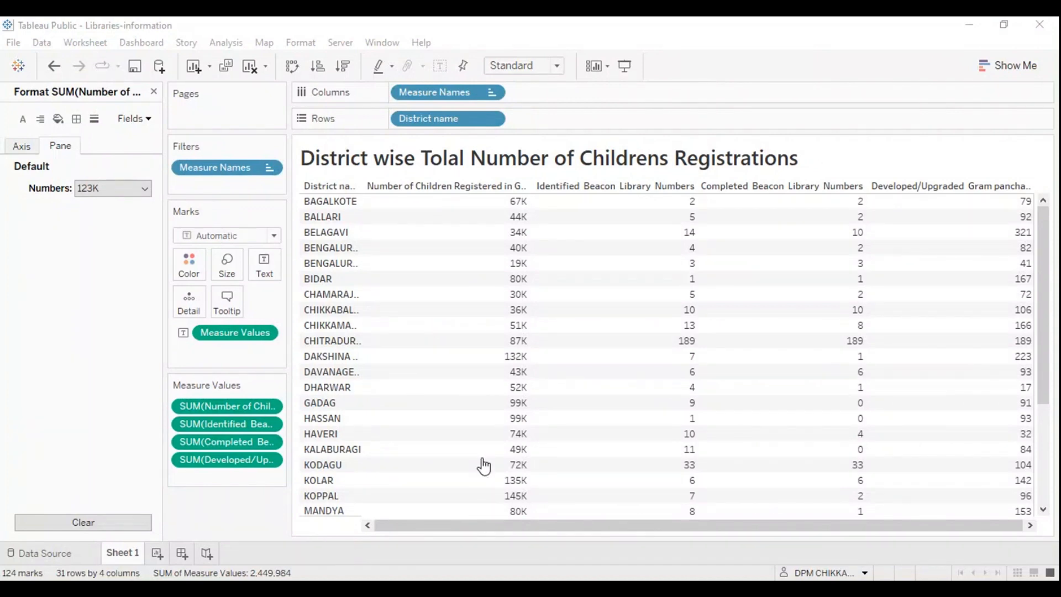
# Step: Try a different number of decimal places for the Number of Children Registered format, return it to 0, and close the format options
pyautogui.click(265, 410)
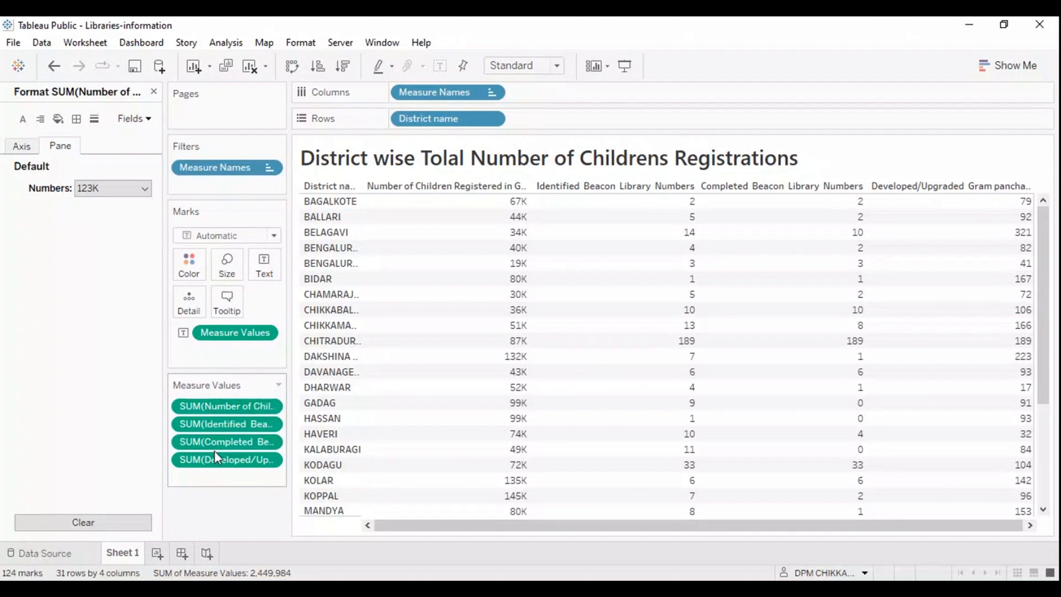
pyautogui.click(147, 192)
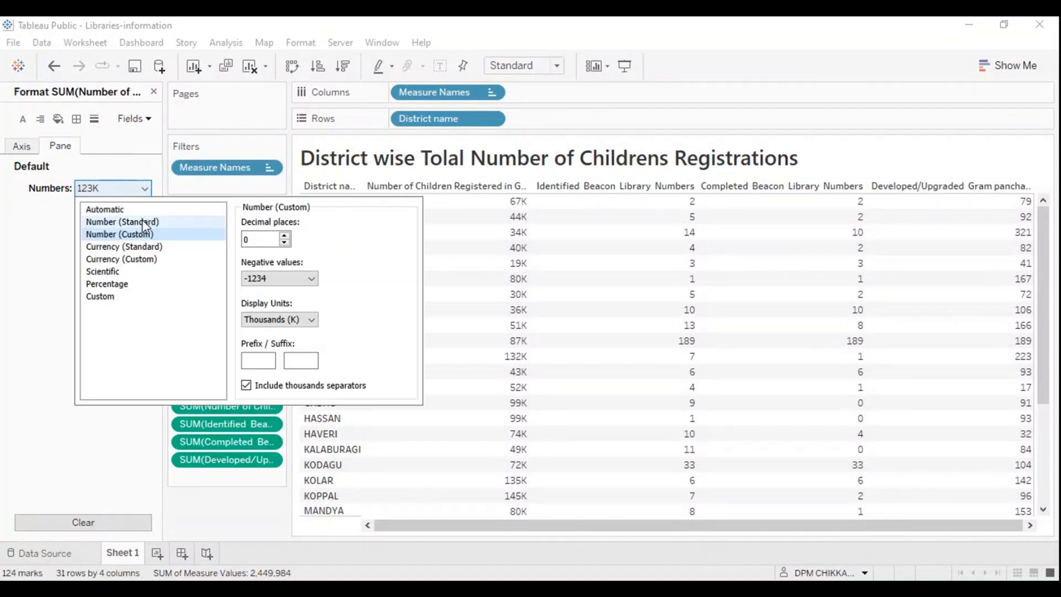
pyautogui.click(285, 236)
pyautogui.click(285, 243)
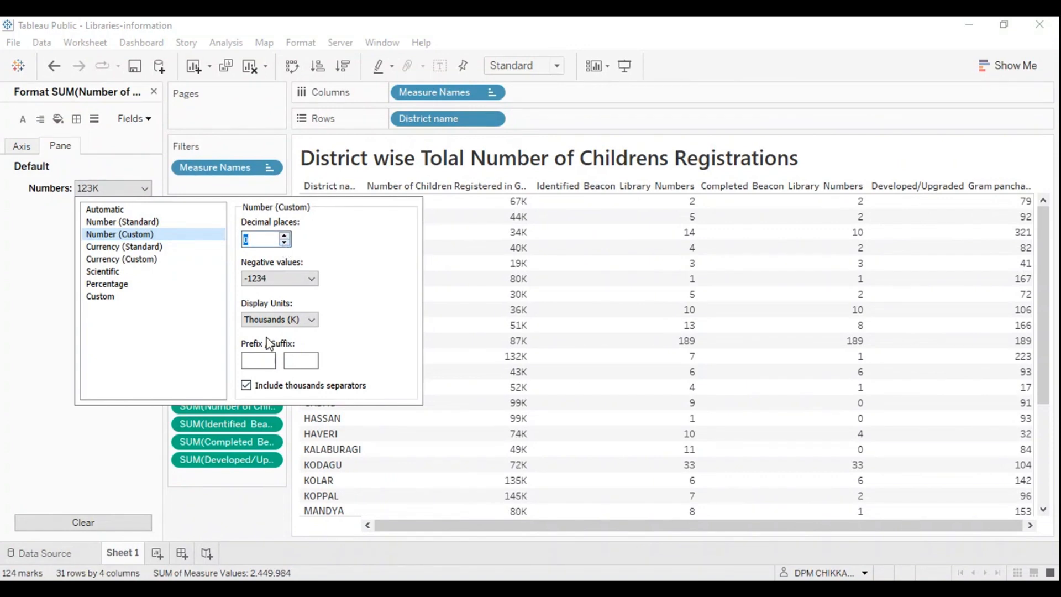
pyautogui.click(467, 454)
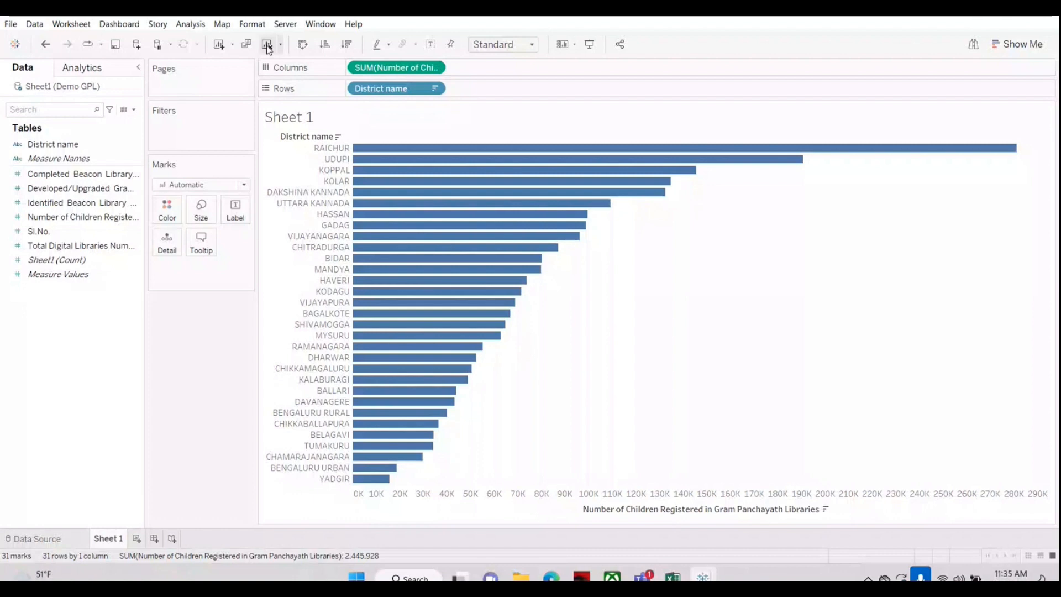
# Step: Clear Sheet 1 and build a bar chart with District name in rows and Number of Children Registered in columns
pyautogui.click(267, 45)
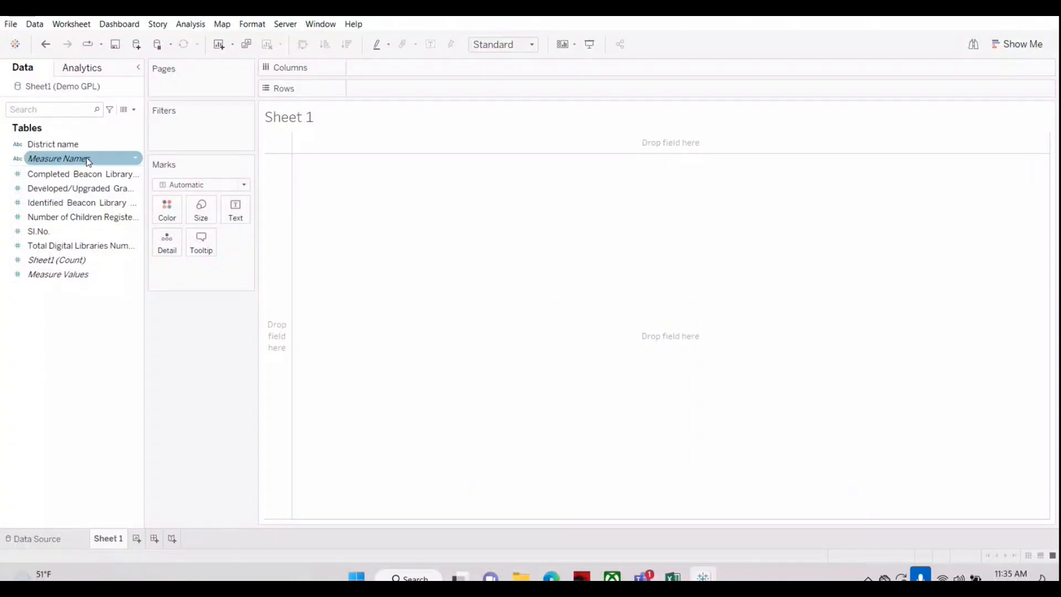
pyautogui.click(86, 149)
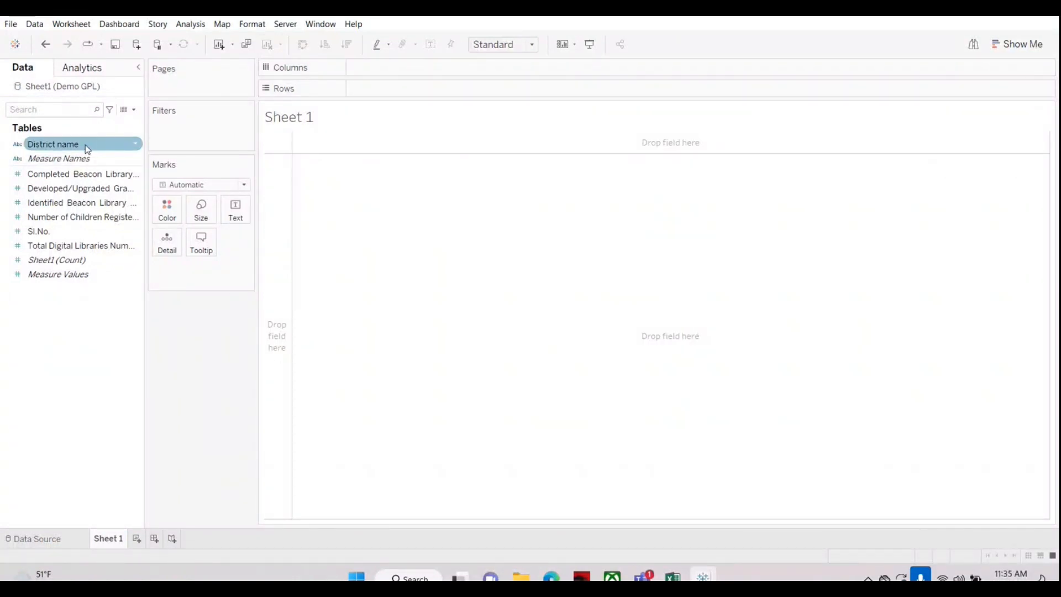
pyautogui.moveTo(83, 143); pyautogui.dragTo(410, 89)
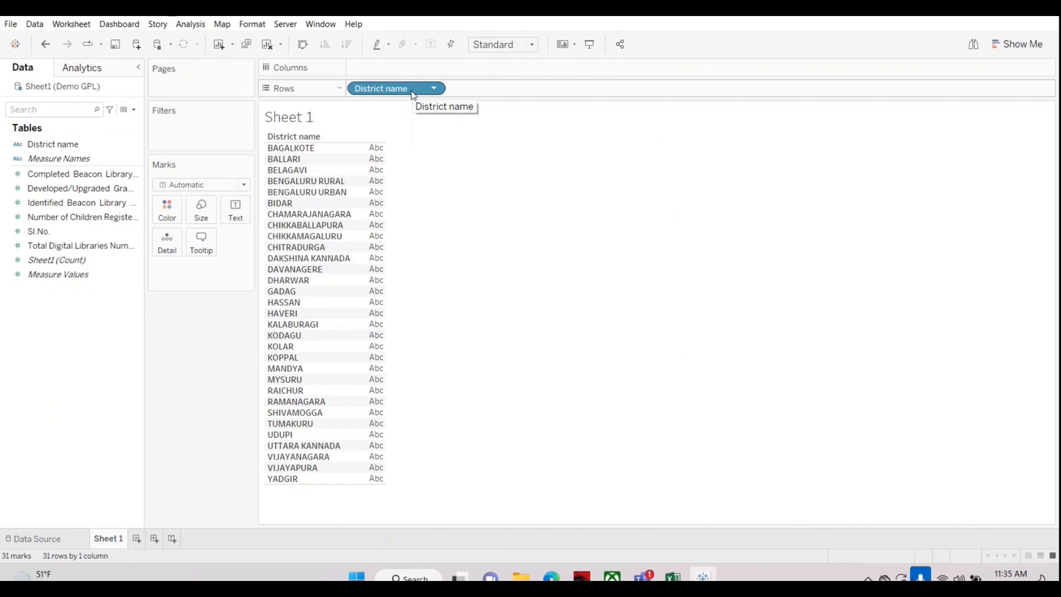
pyautogui.moveTo(59, 218); pyautogui.dragTo(48, 218)
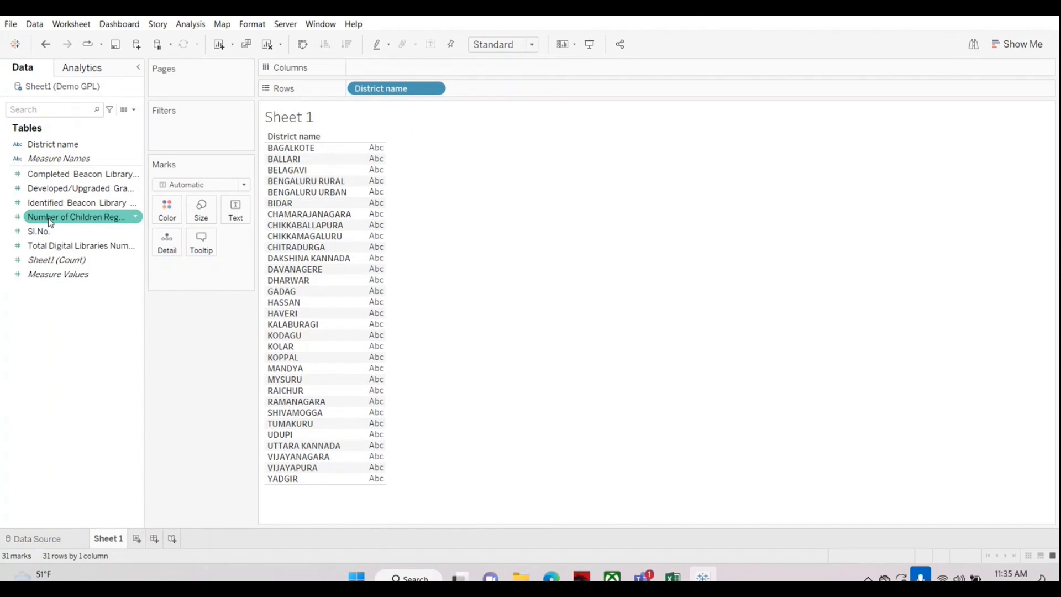
pyautogui.moveTo(48, 217); pyautogui.dragTo(376, 71)
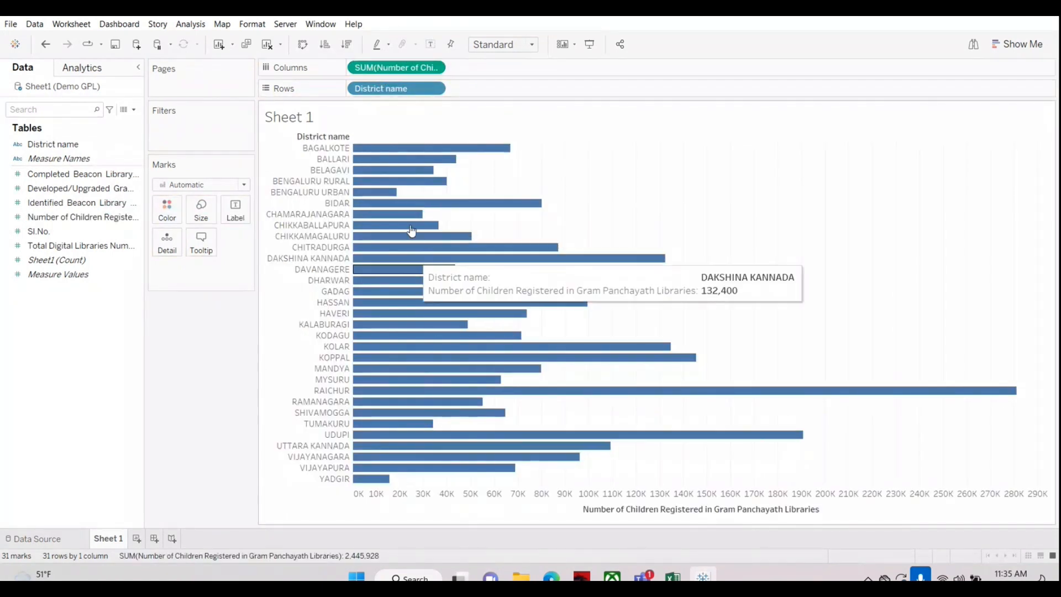
# Step: Sort the district bars in descending order and label them with the Number of Children Registered measure
pyautogui.click(346, 44)
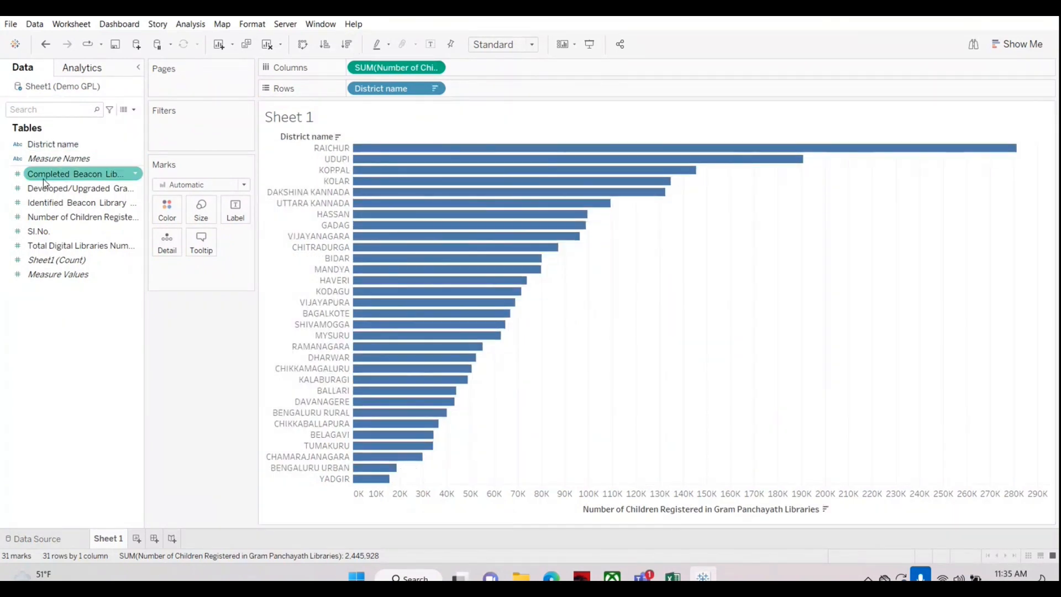
pyautogui.moveTo(30, 220); pyautogui.dragTo(232, 211)
pyautogui.moveTo(998, 158)
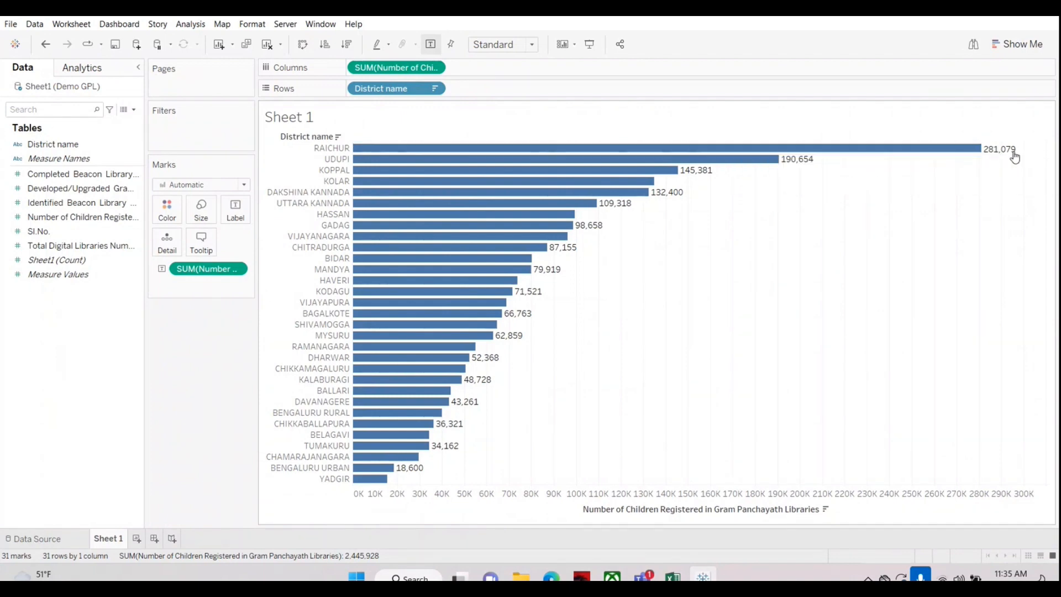
# Step: Format the bar labels as Number (Custom) with Thousands (K) display units and 1 decimal place
pyautogui.rightClick(200, 271)
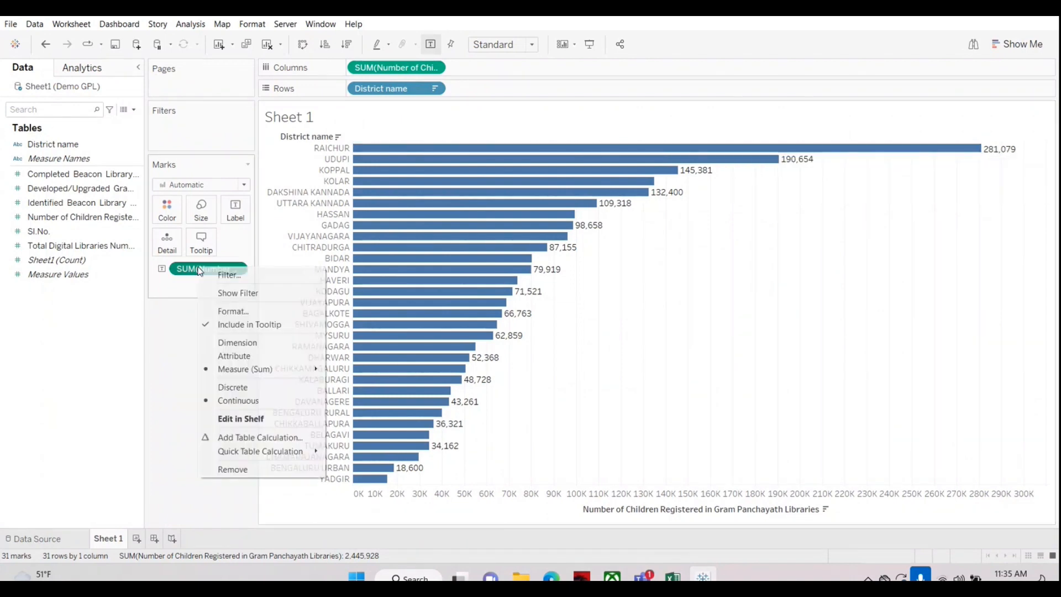
pyautogui.click(233, 314)
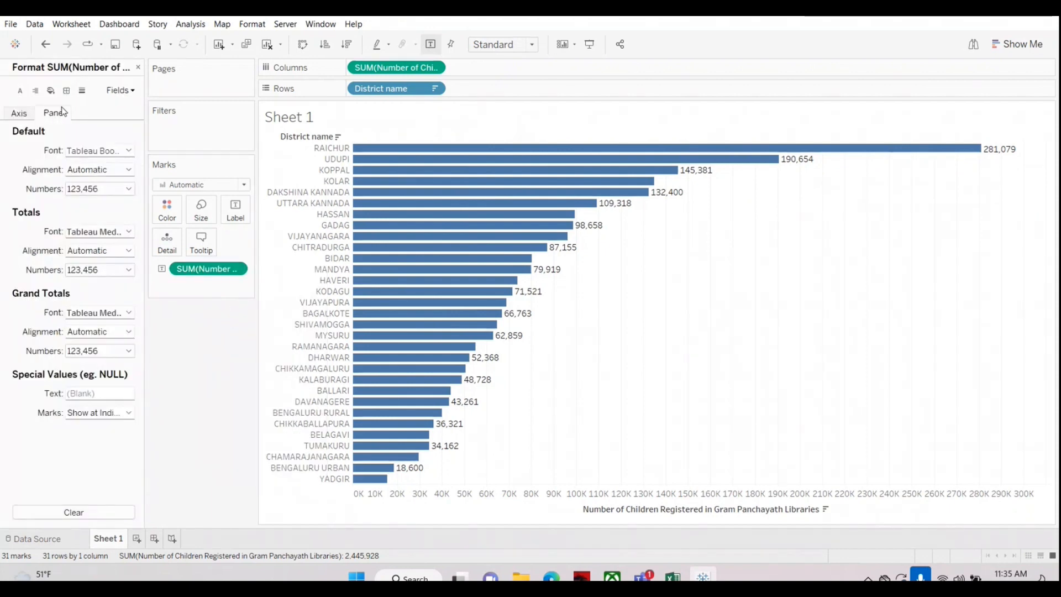
pyautogui.click(119, 190)
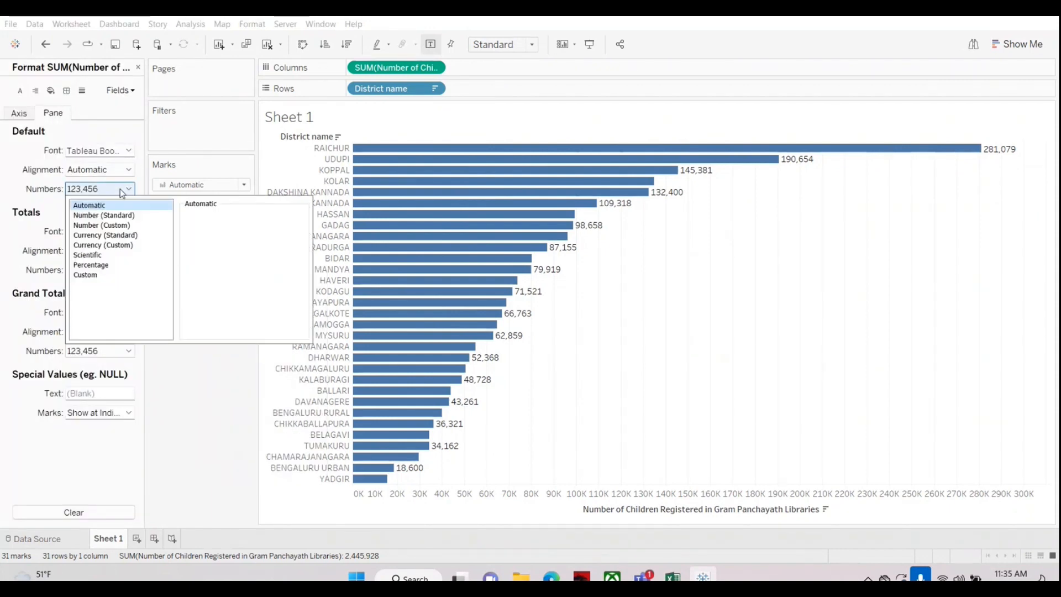
pyautogui.click(97, 225)
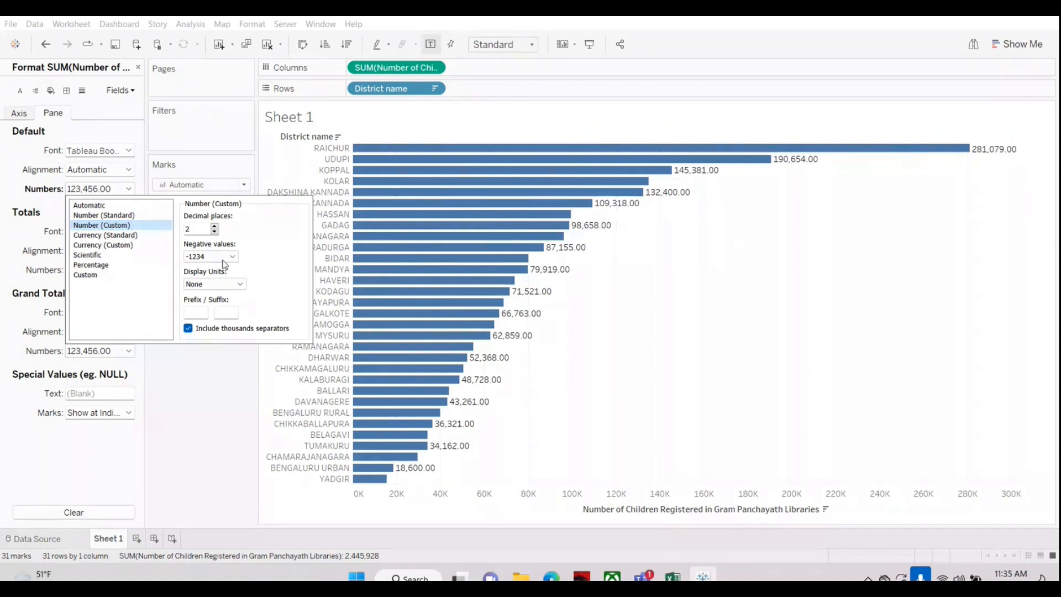
pyautogui.click(241, 284)
pyautogui.click(226, 303)
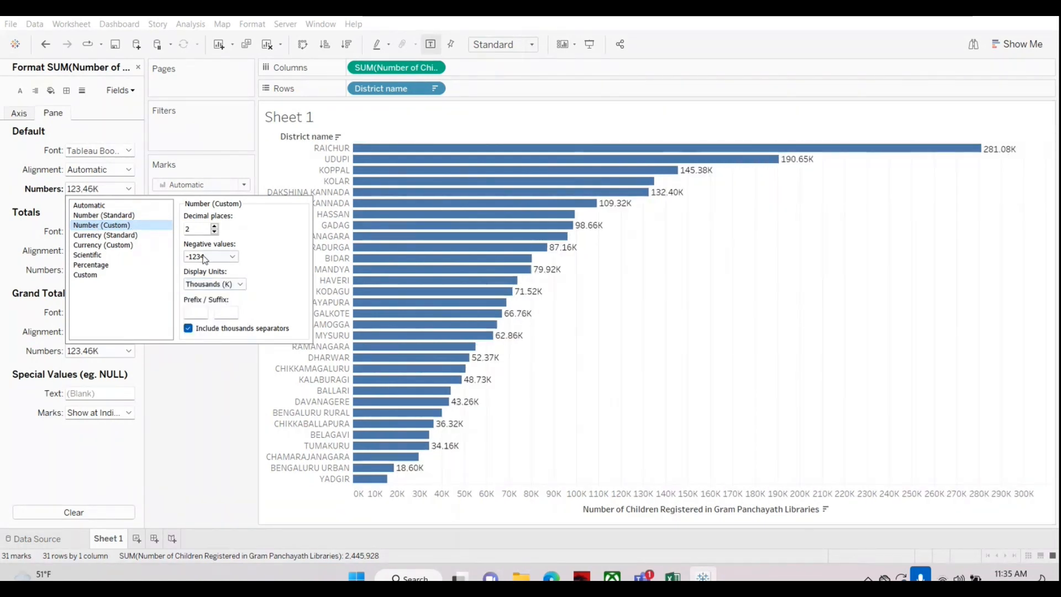
pyautogui.click(214, 231)
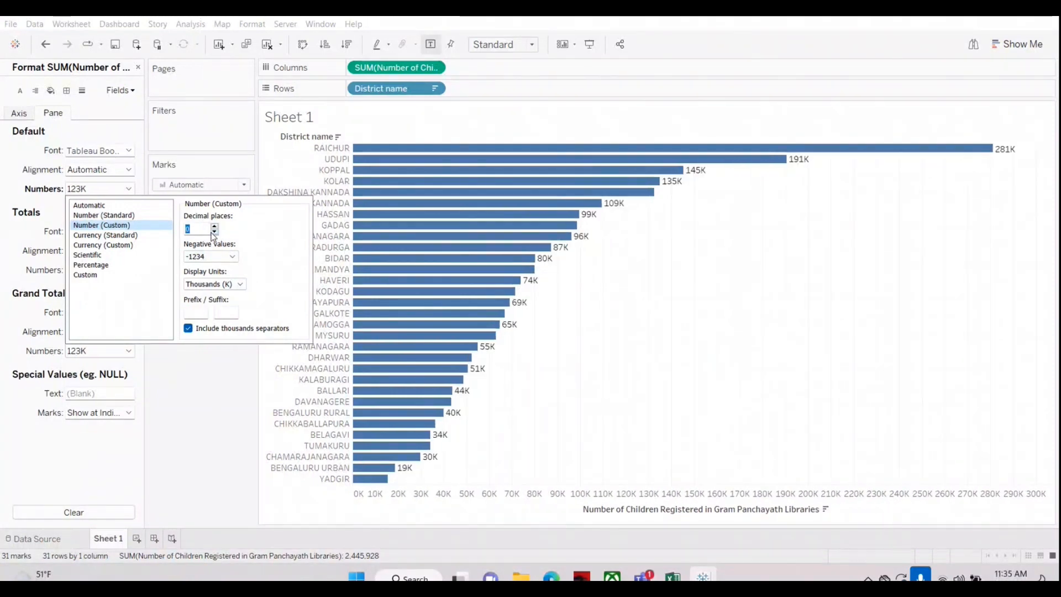
pyautogui.click(214, 231)
pyautogui.click(215, 228)
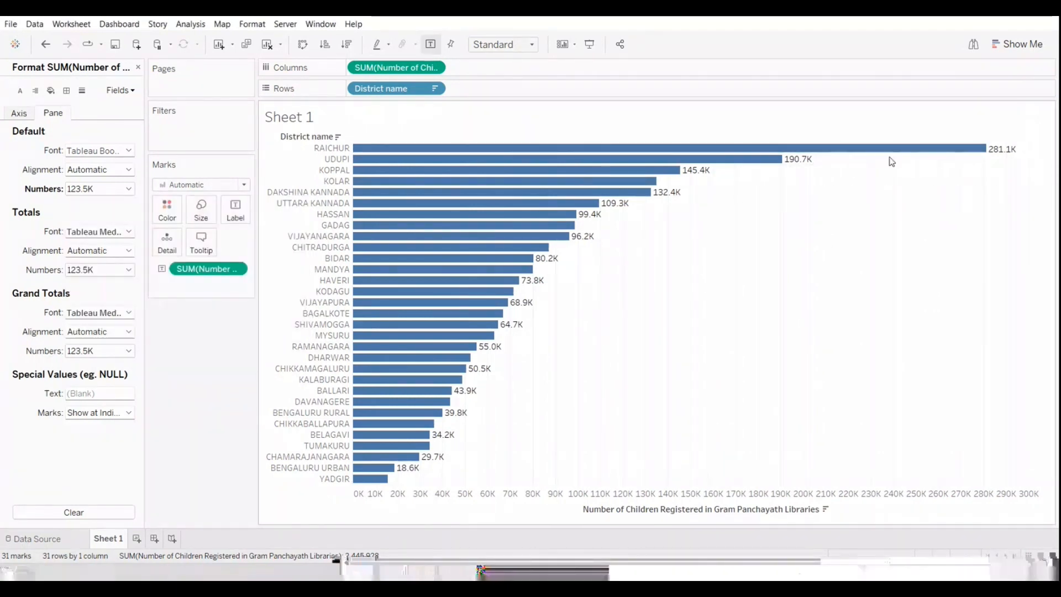
# Step: Make the bar label font bold at size 10, and check the mark label options
pyautogui.click(246, 221)
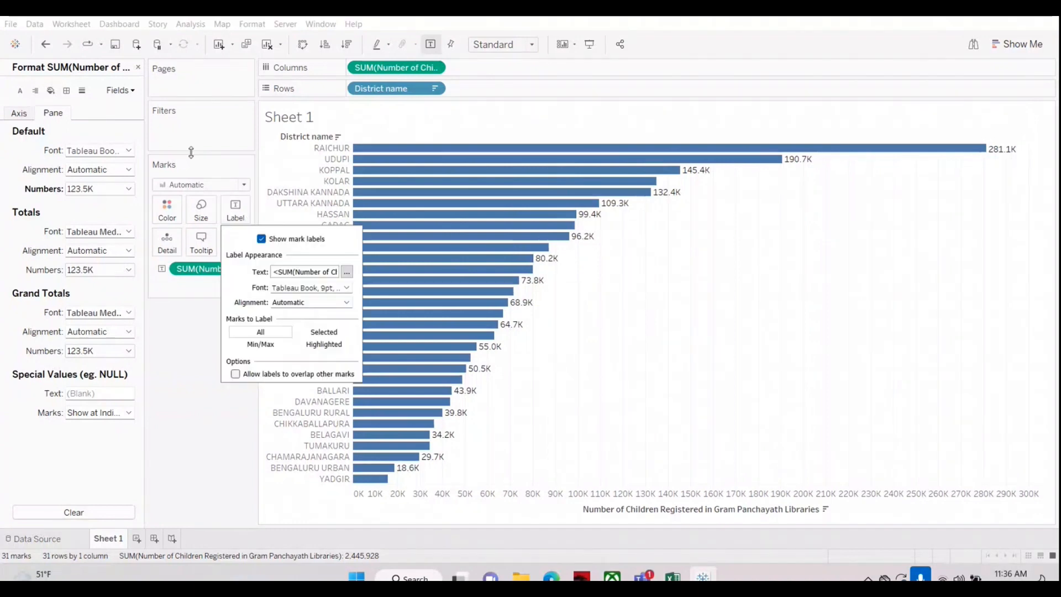
pyautogui.click(128, 150)
pyautogui.click(115, 189)
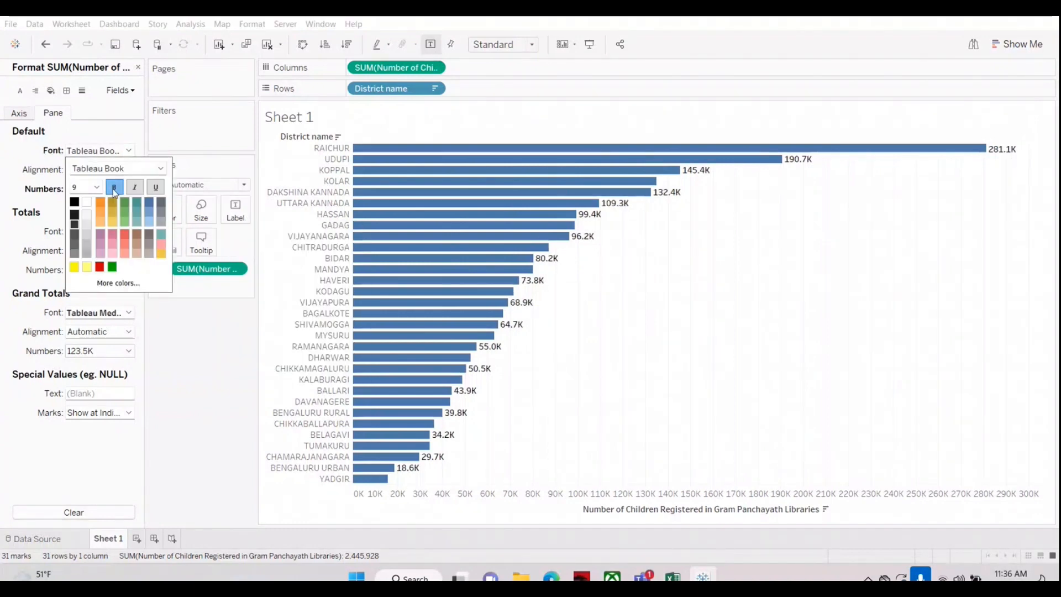
pyautogui.click(97, 187)
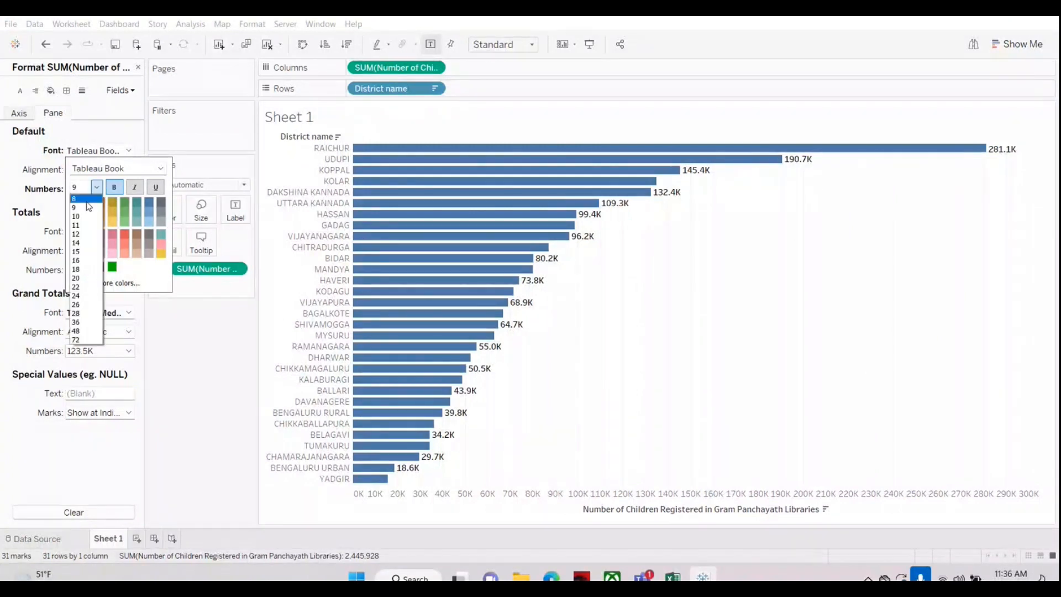
pyautogui.click(85, 217)
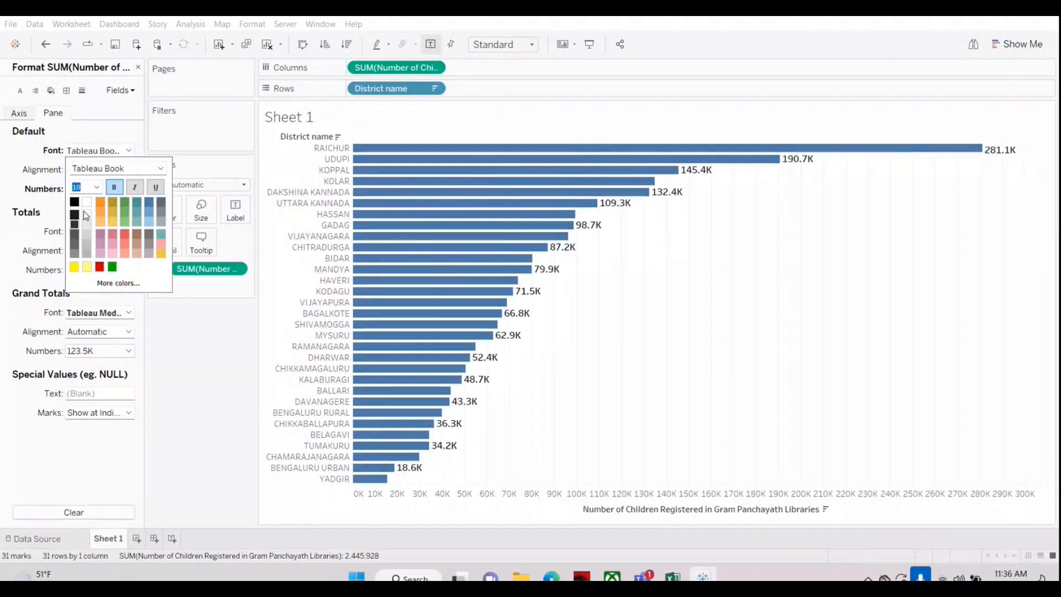
pyautogui.click(224, 242)
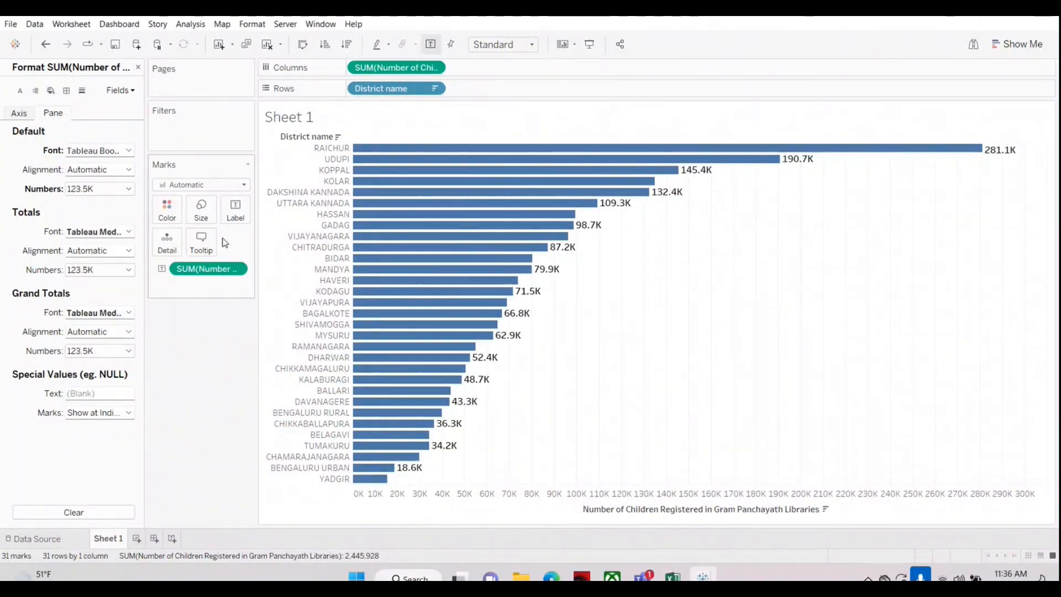
pyautogui.click(236, 209)
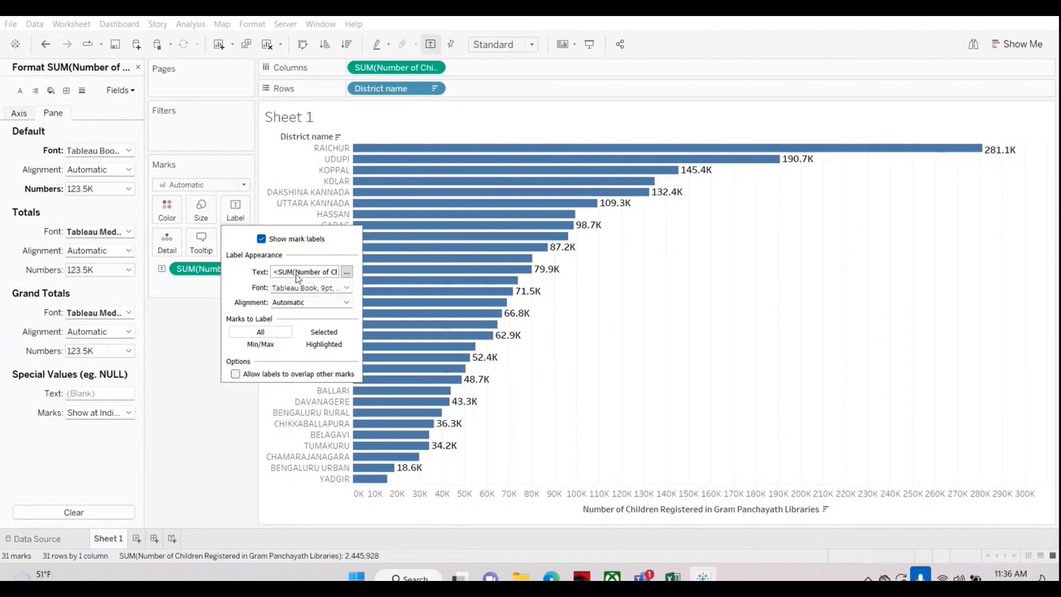
pyautogui.click(177, 360)
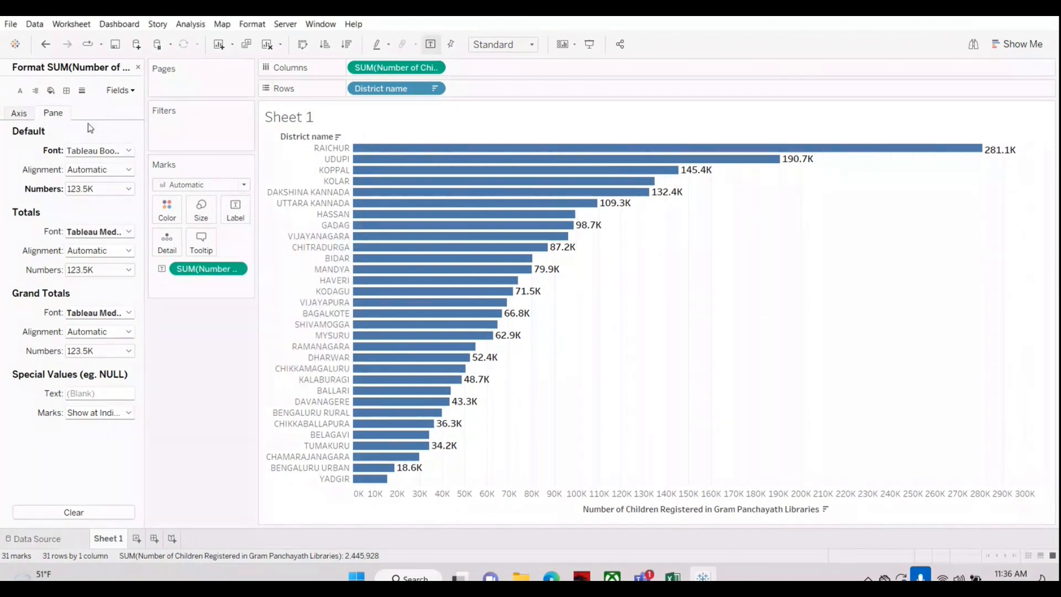
# Step: Try Millions (M) as the label display units, restore Thousands (K), and close the measure formatting
pyautogui.click(99, 188)
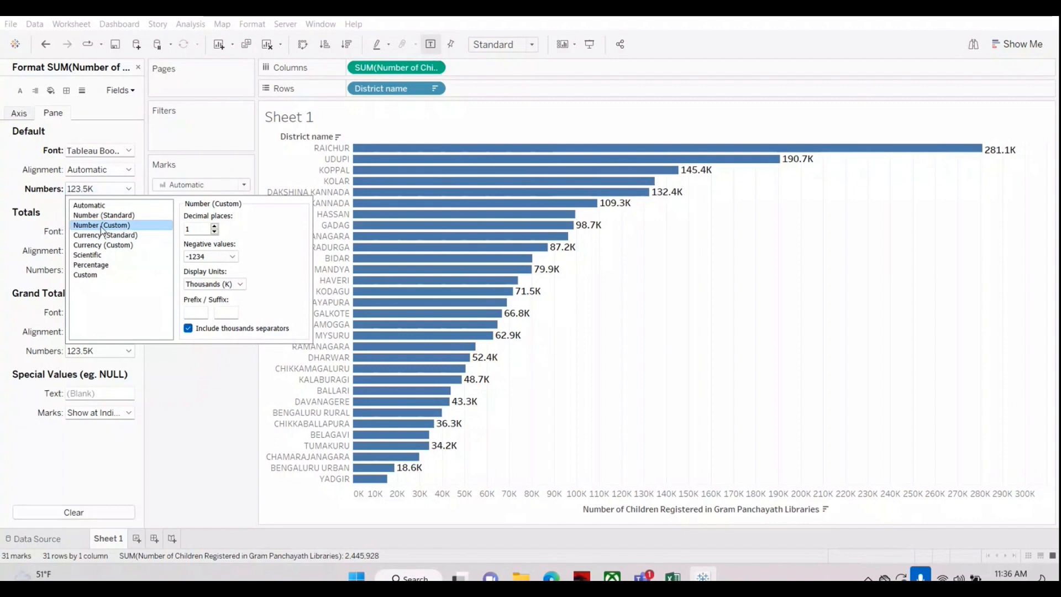
pyautogui.click(239, 284)
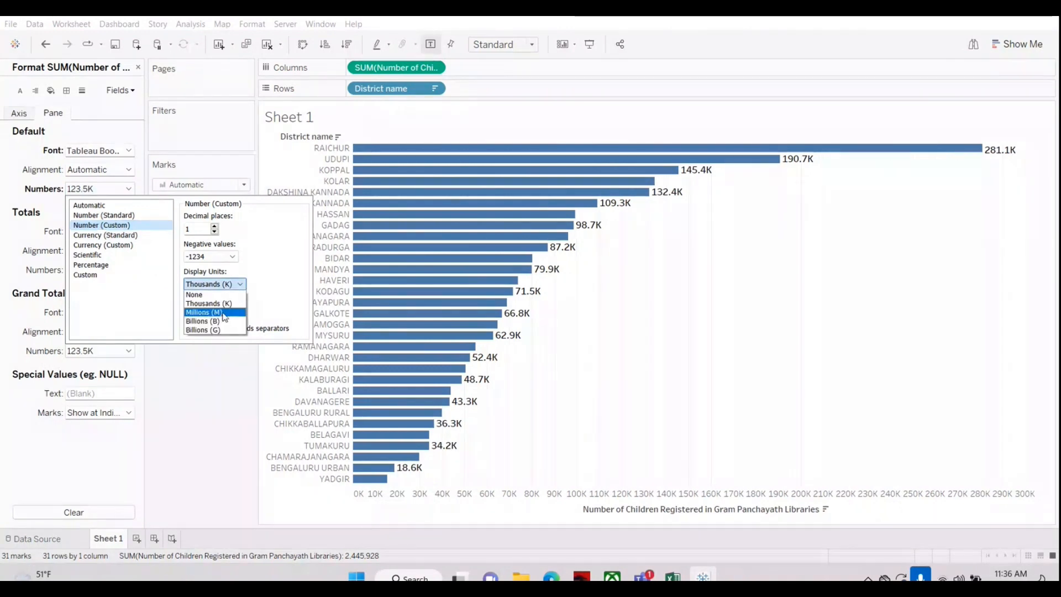
pyautogui.click(224, 312)
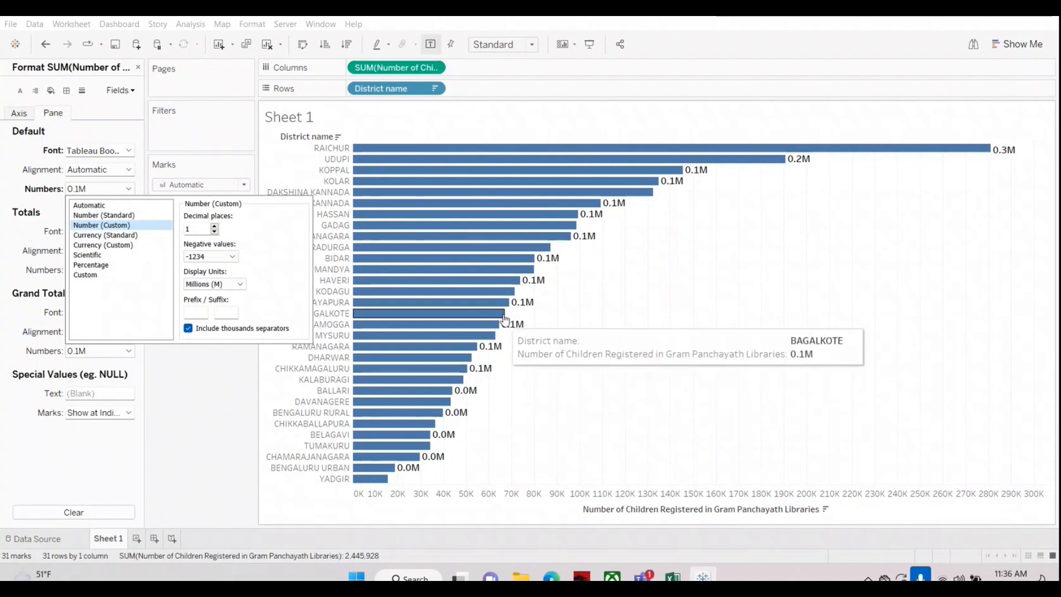
pyautogui.click(232, 284)
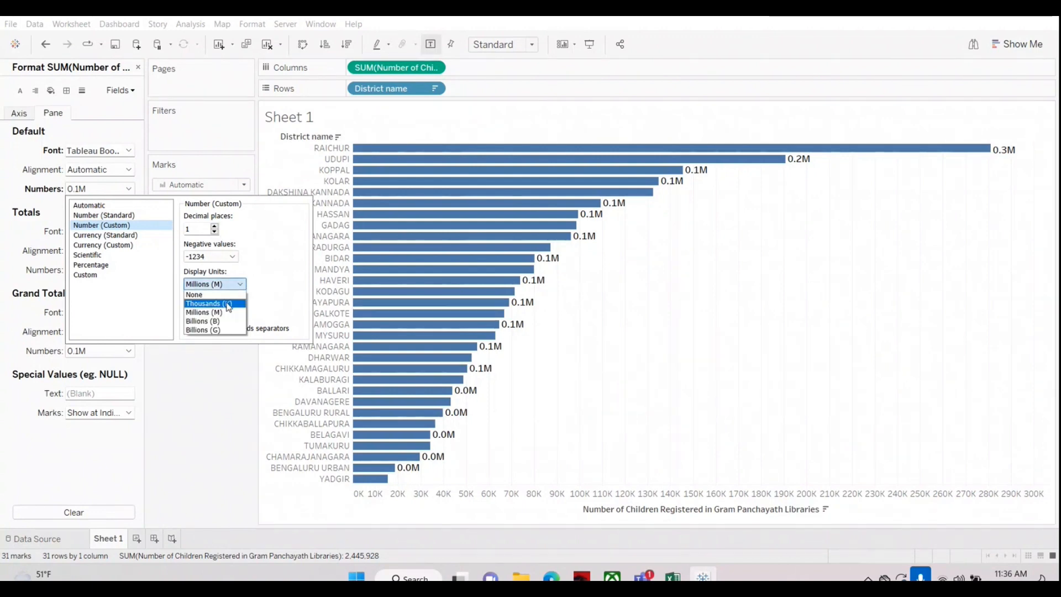
pyautogui.click(221, 301)
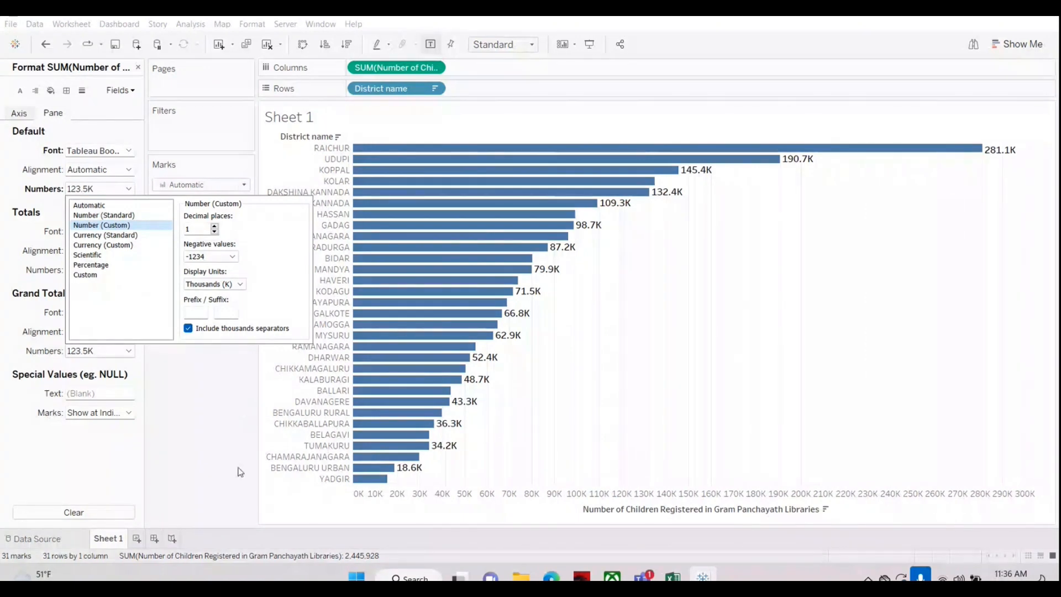
pyautogui.click(193, 446)
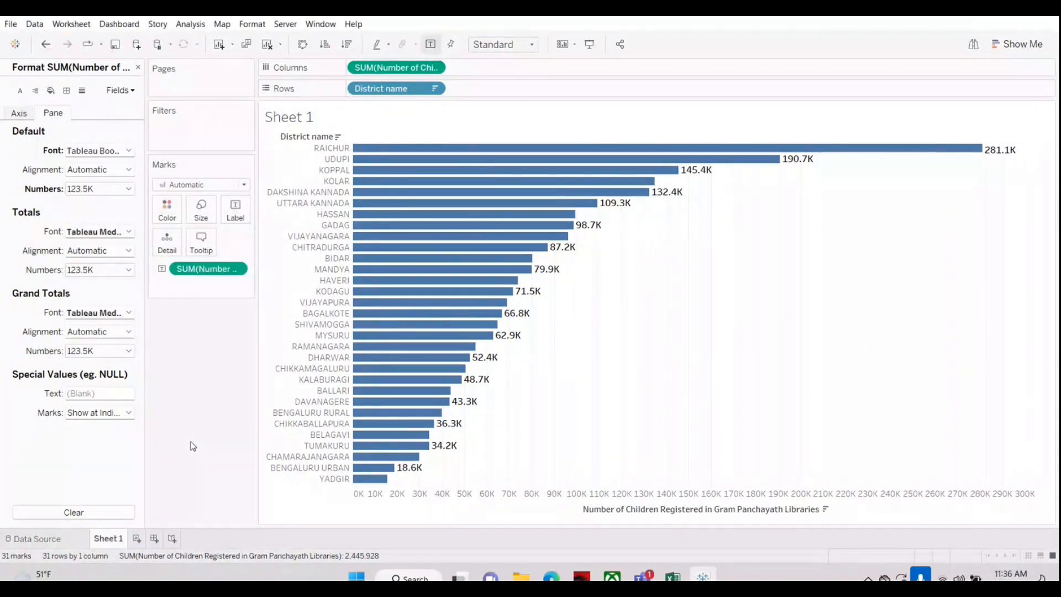
pyautogui.click(139, 67)
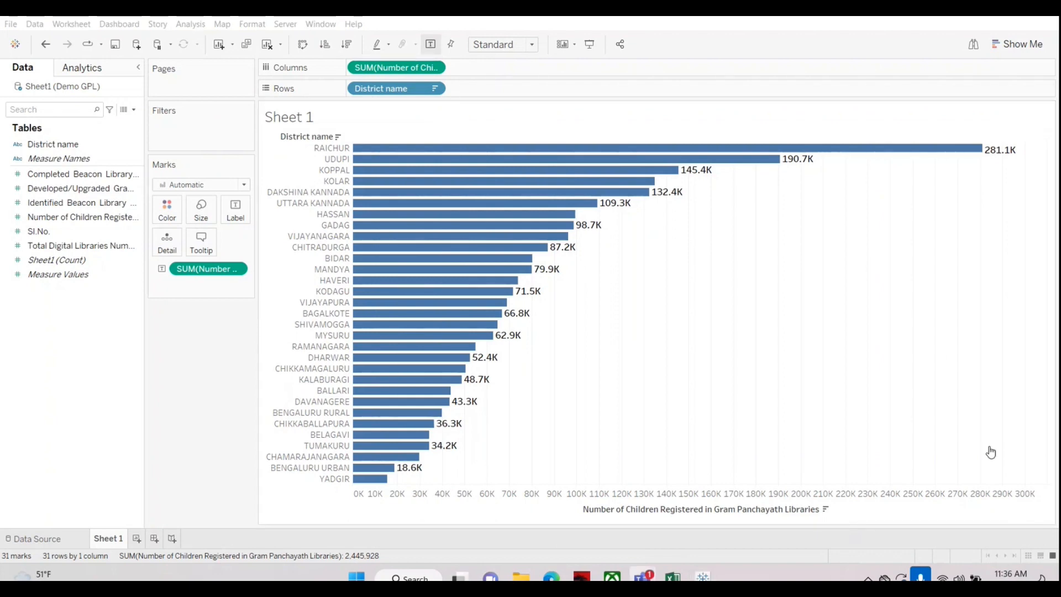
# Step: Bring up the meeting window, minimize it again, and clear everything from Sheet 1
pyautogui.click(1000, 483)
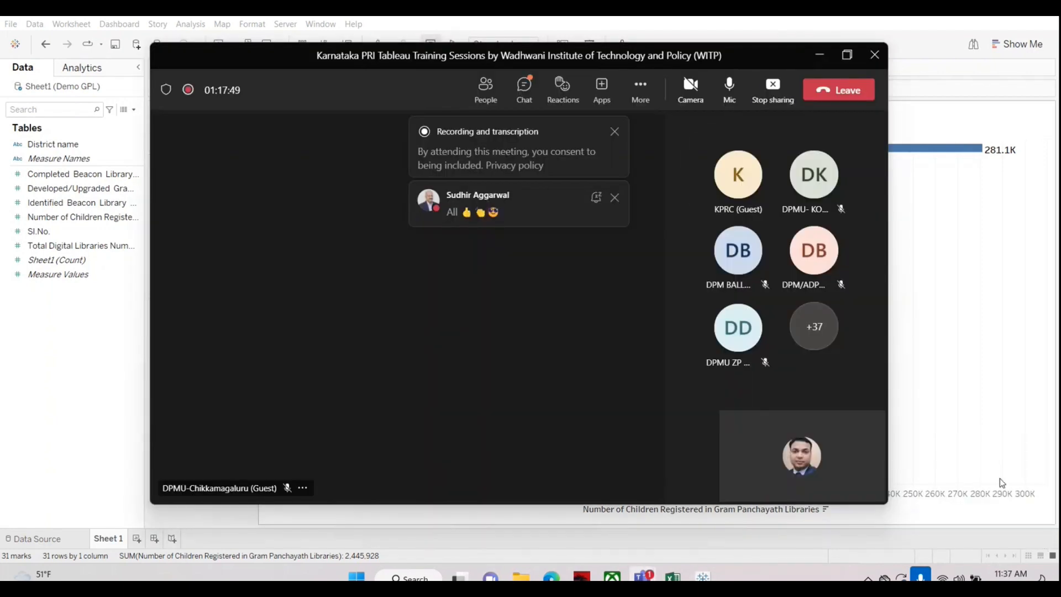
pyautogui.click(823, 57)
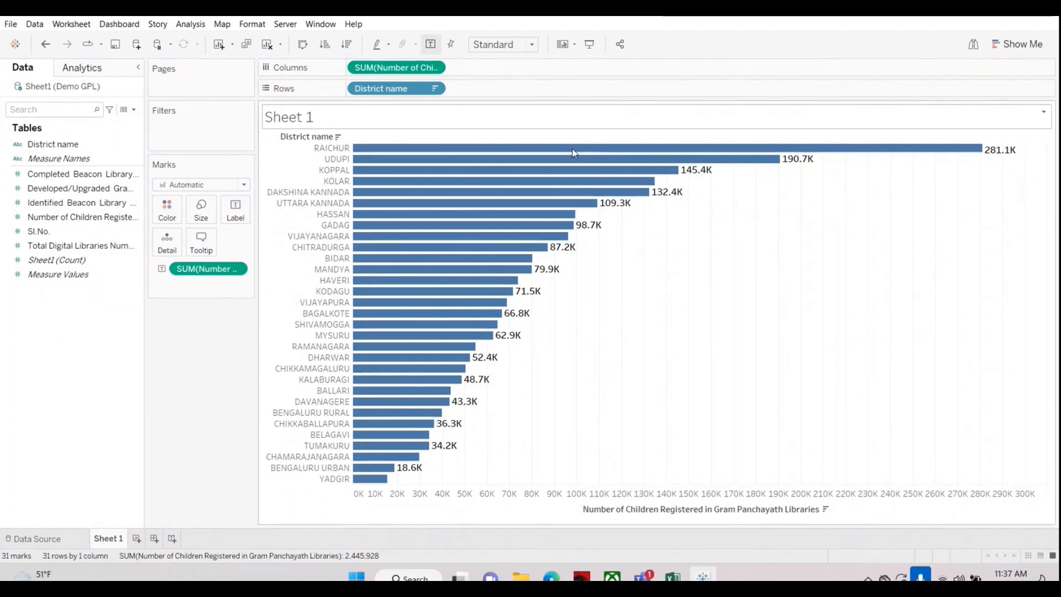
pyautogui.click(267, 46)
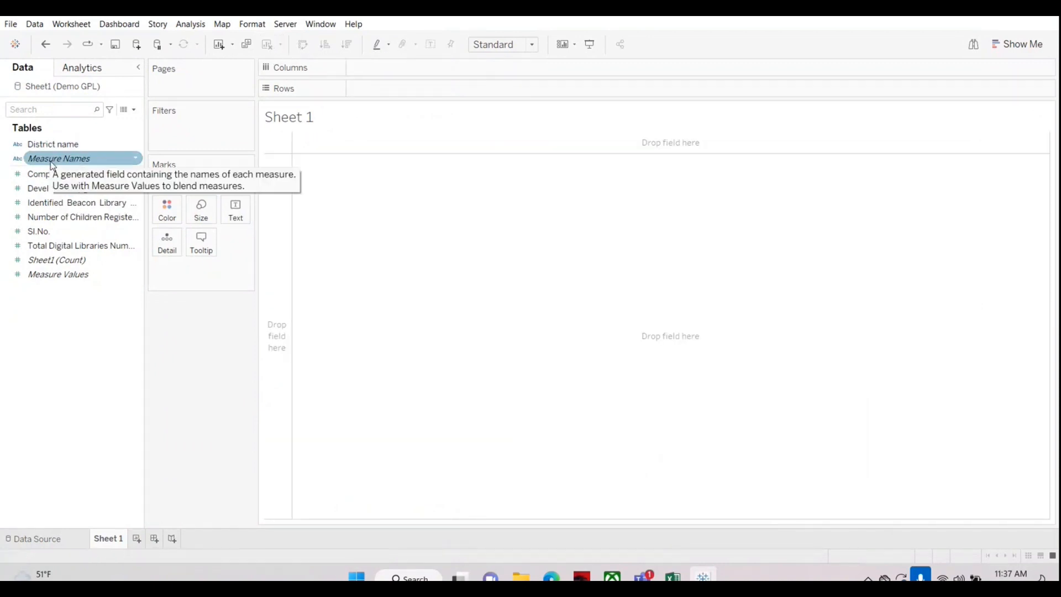
# Step: Tabulate Number of Children Registered by District name and format the values as Number (Custom) in Thousands (K) with 2 decimal places
pyautogui.moveTo(59, 144); pyautogui.dragTo(396, 91)
pyautogui.moveTo(78, 217); pyautogui.dragTo(376, 259)
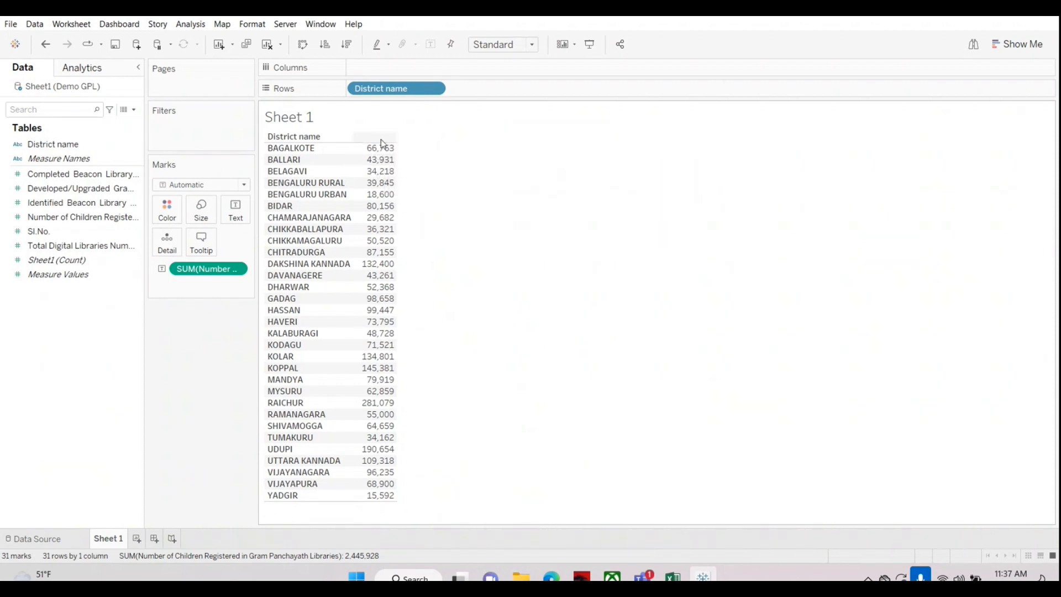
pyautogui.rightClick(199, 271)
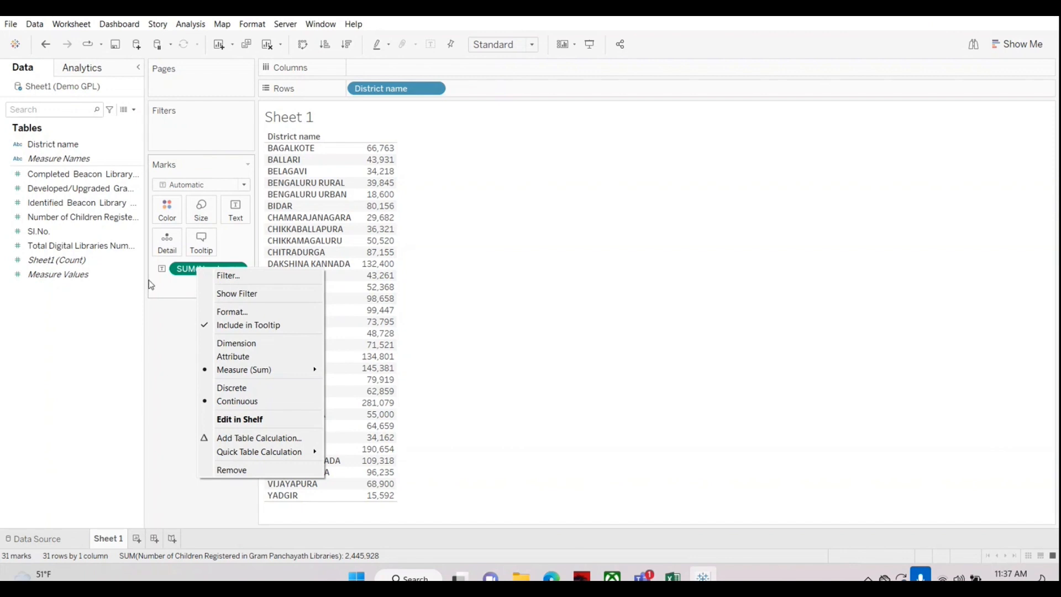
pyautogui.click(238, 312)
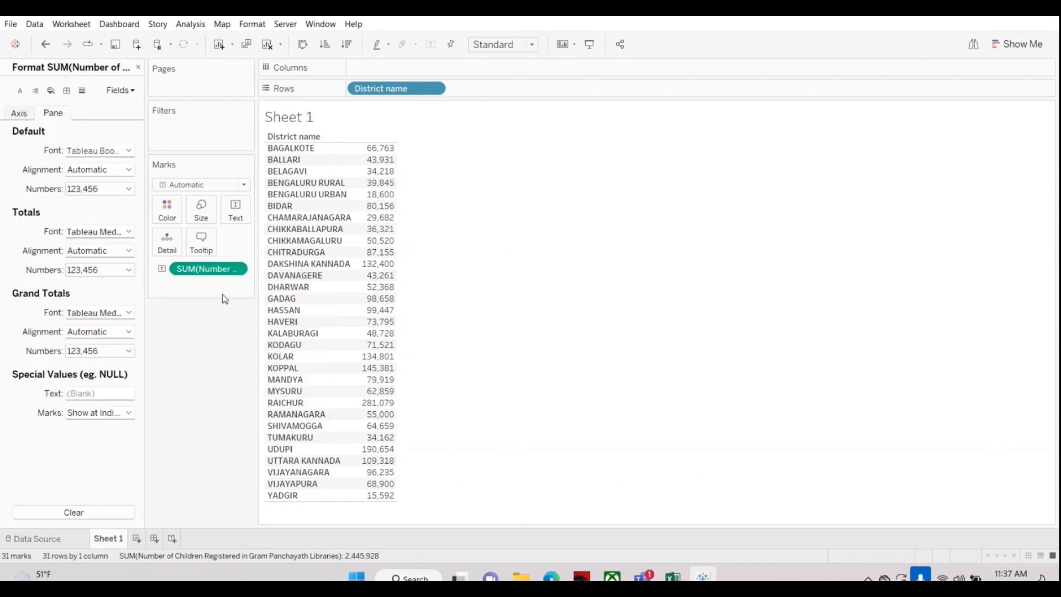
pyautogui.click(80, 189)
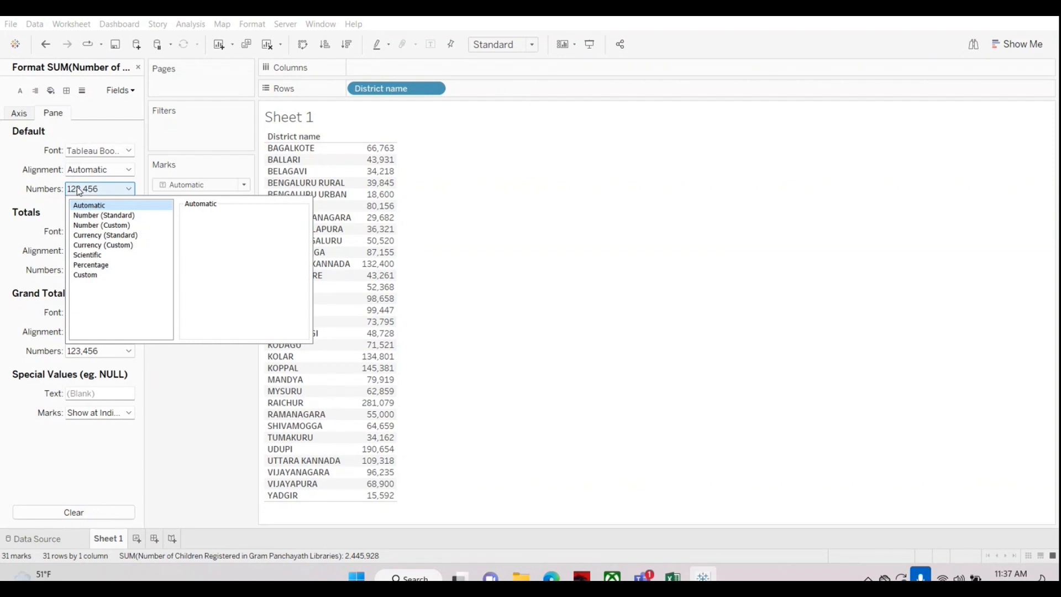
pyautogui.click(95, 226)
pyautogui.click(215, 284)
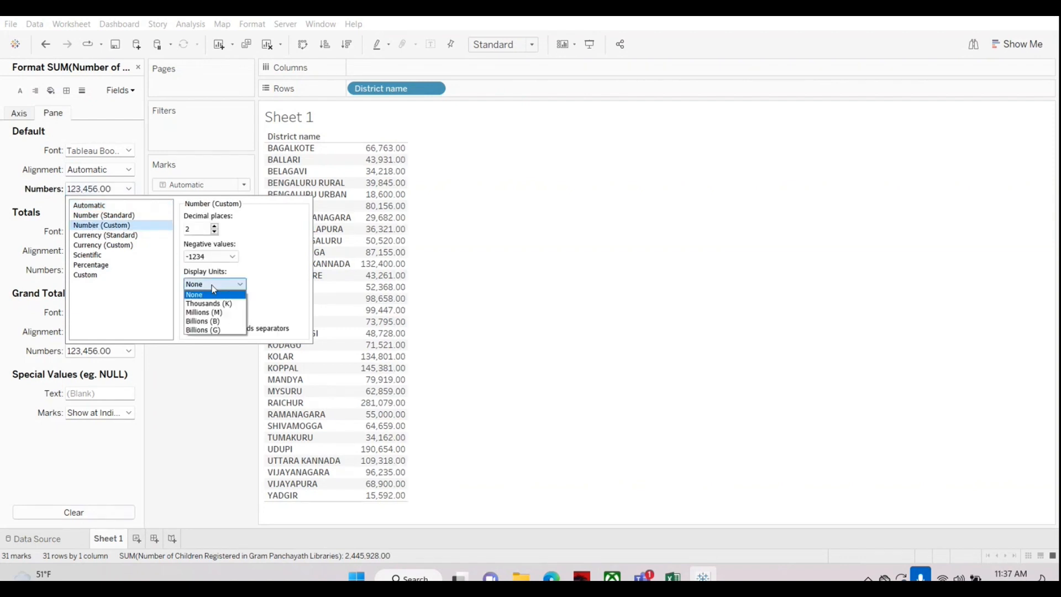
pyautogui.click(212, 304)
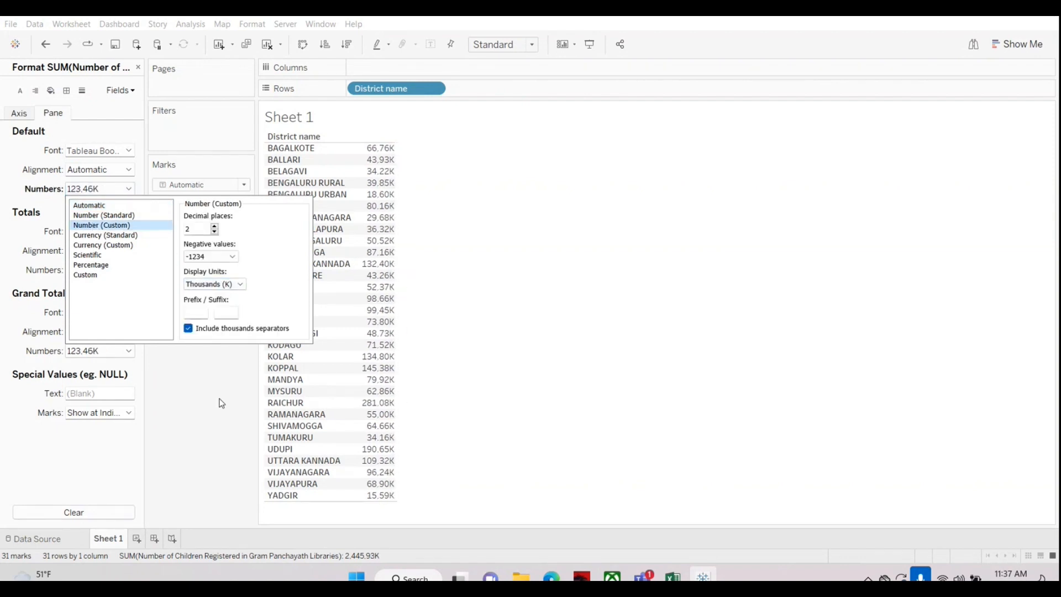
pyautogui.click(221, 403)
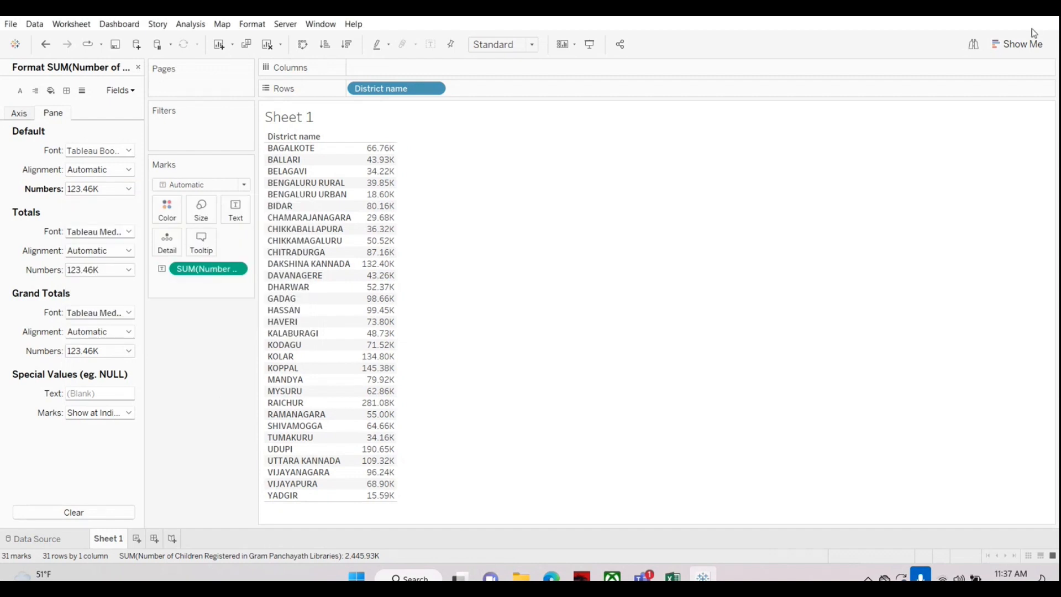
# Step: Convert the district table to a horizontal bar chart sorted in descending order, and close the measure formatting
pyautogui.click(1000, 44)
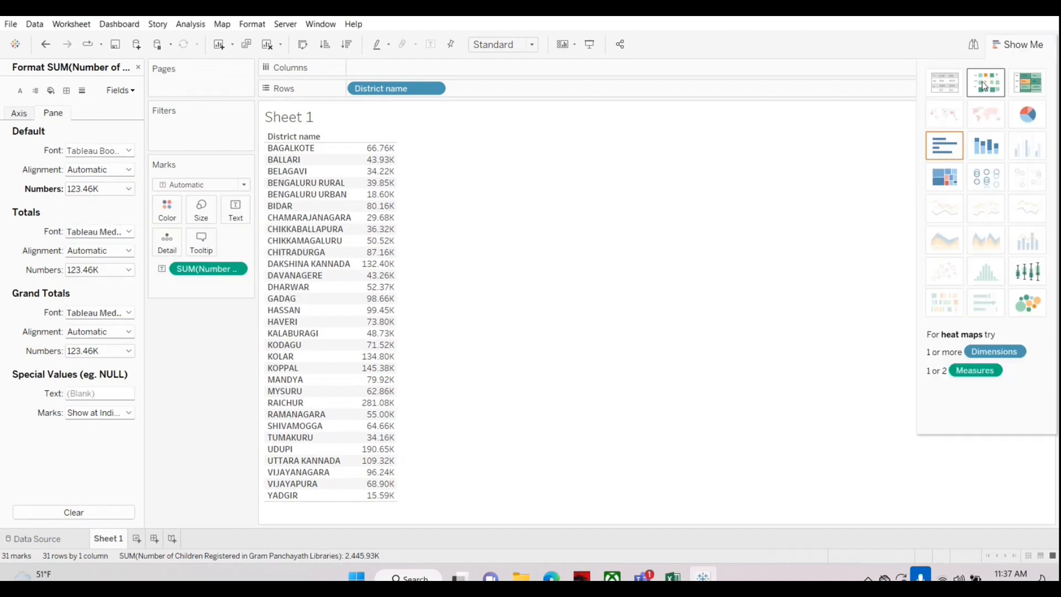
pyautogui.click(944, 146)
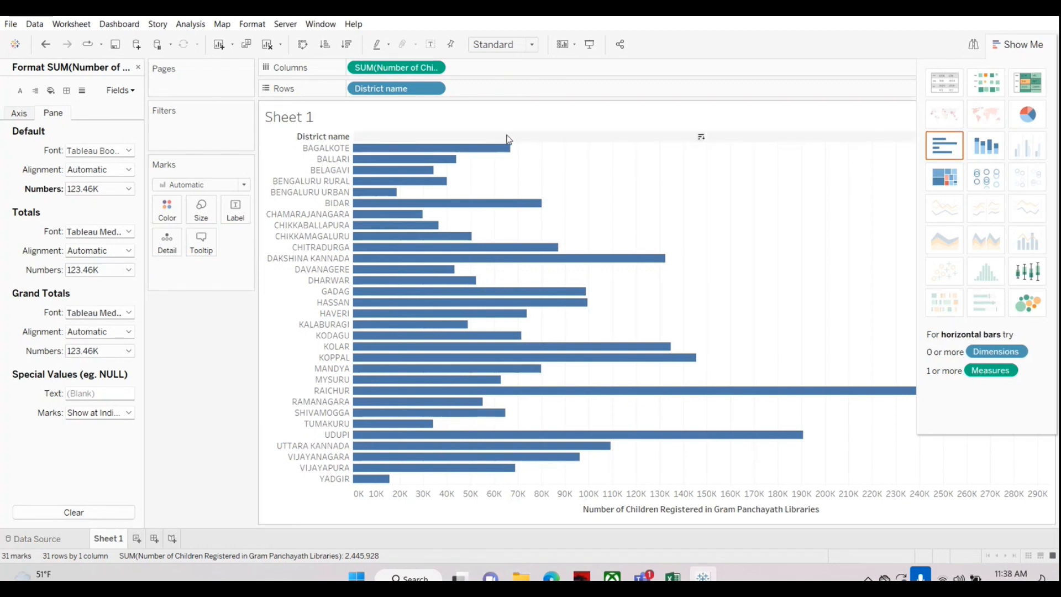
pyautogui.click(991, 44)
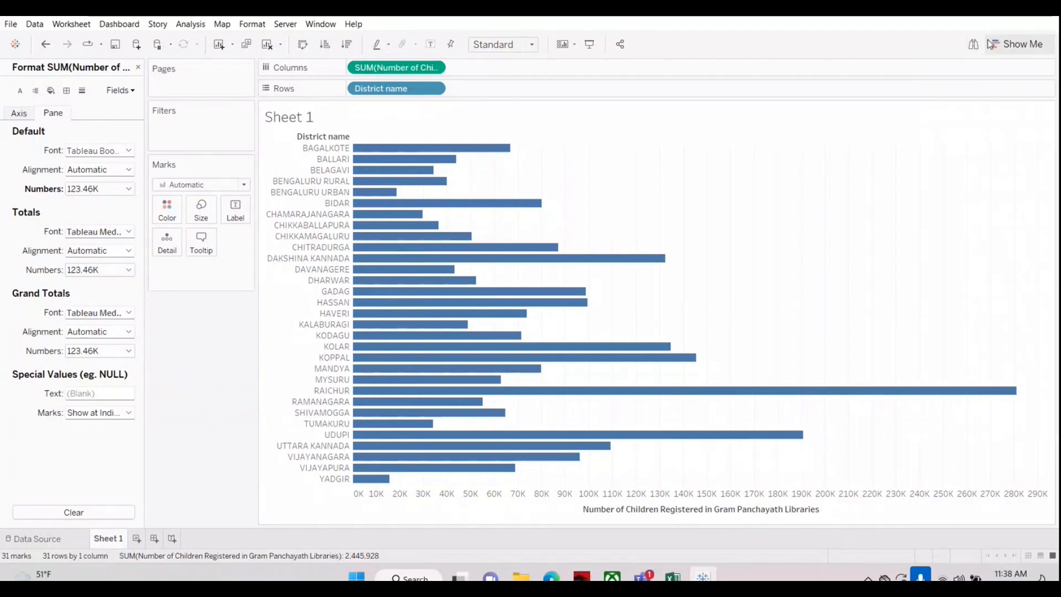
pyautogui.click(347, 44)
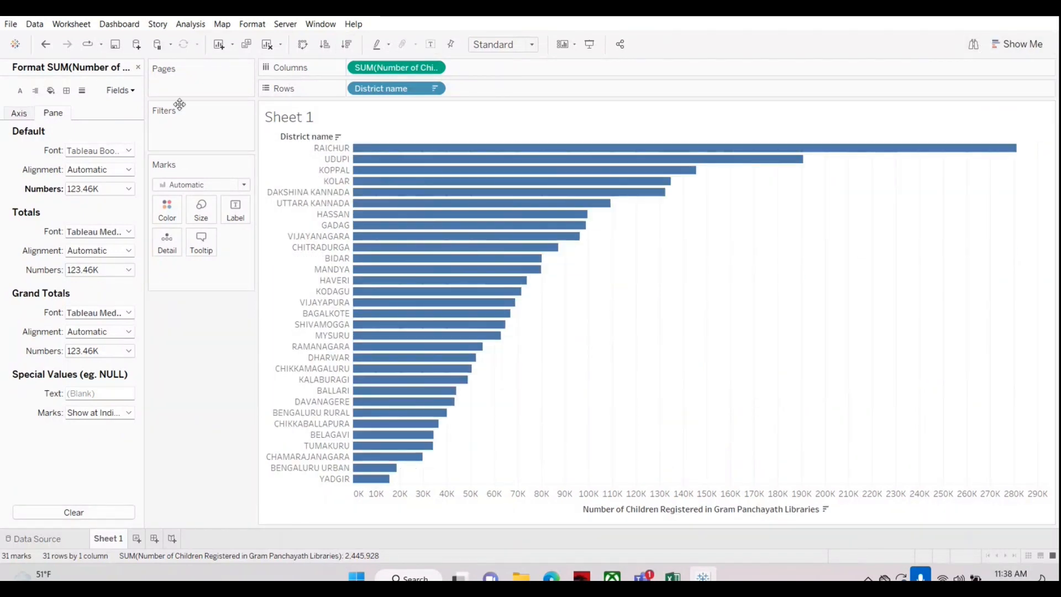
pyautogui.click(138, 67)
# Step: Label the district bars with Number of Children Registered in Gram Panchayath Libraries
pyautogui.click(35, 218)
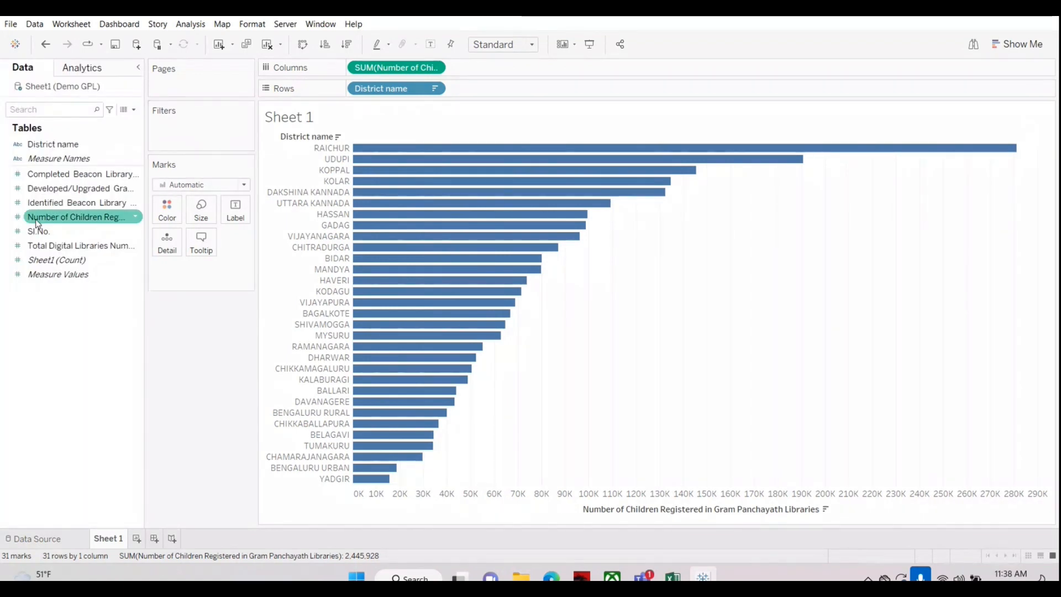
pyautogui.moveTo(36, 219); pyautogui.dragTo(234, 209)
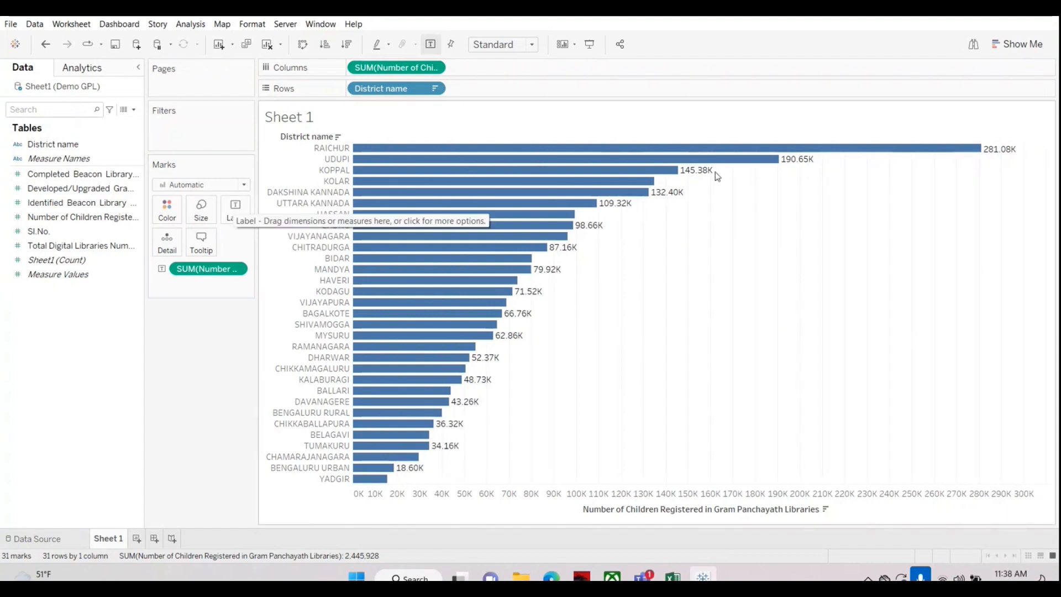
pyautogui.moveTo(988, 149)
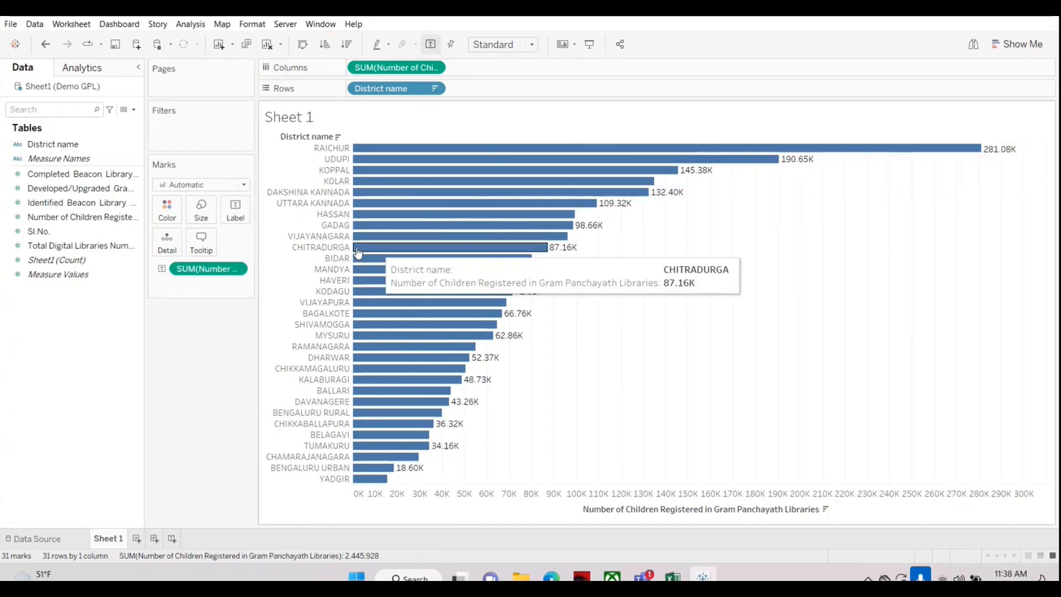
# Step: Set the bar labels' display units to None with 0 decimal places, and close the measure formatting
pyautogui.rightClick(193, 273)
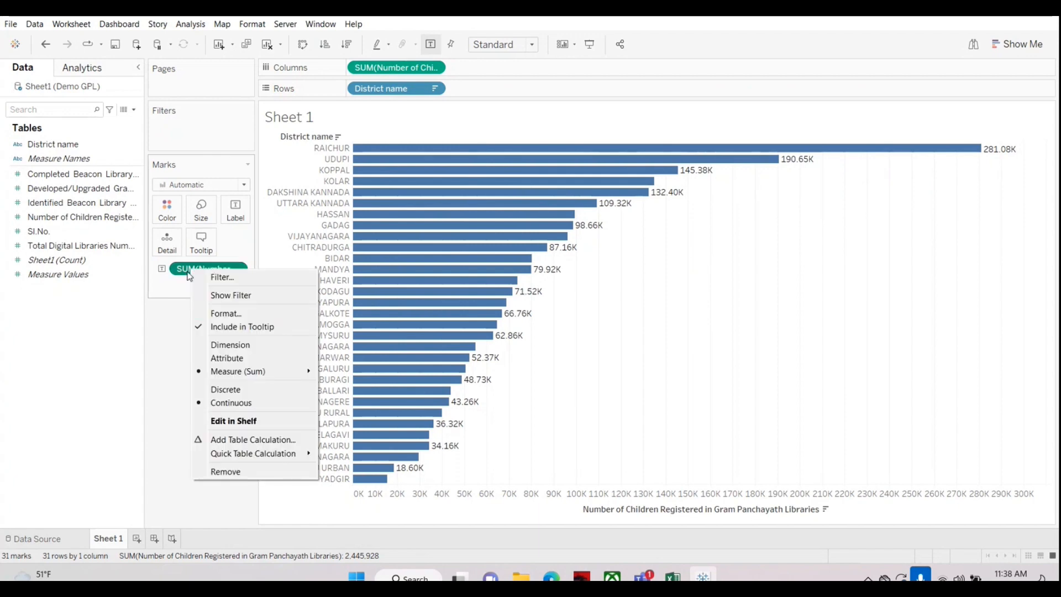
pyautogui.click(224, 314)
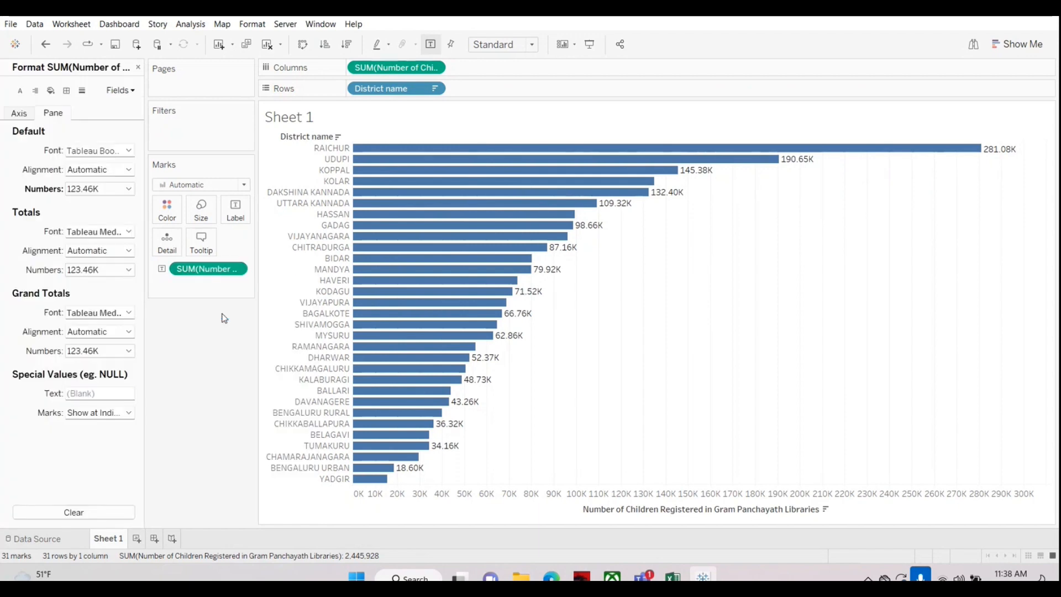
pyautogui.click(105, 189)
pyautogui.click(237, 284)
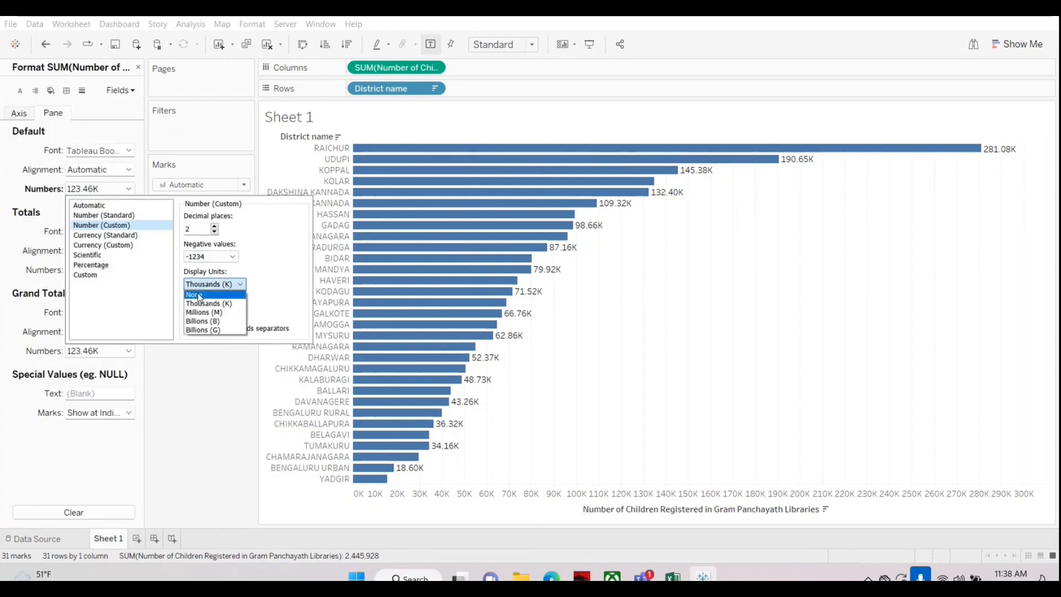
pyautogui.click(199, 296)
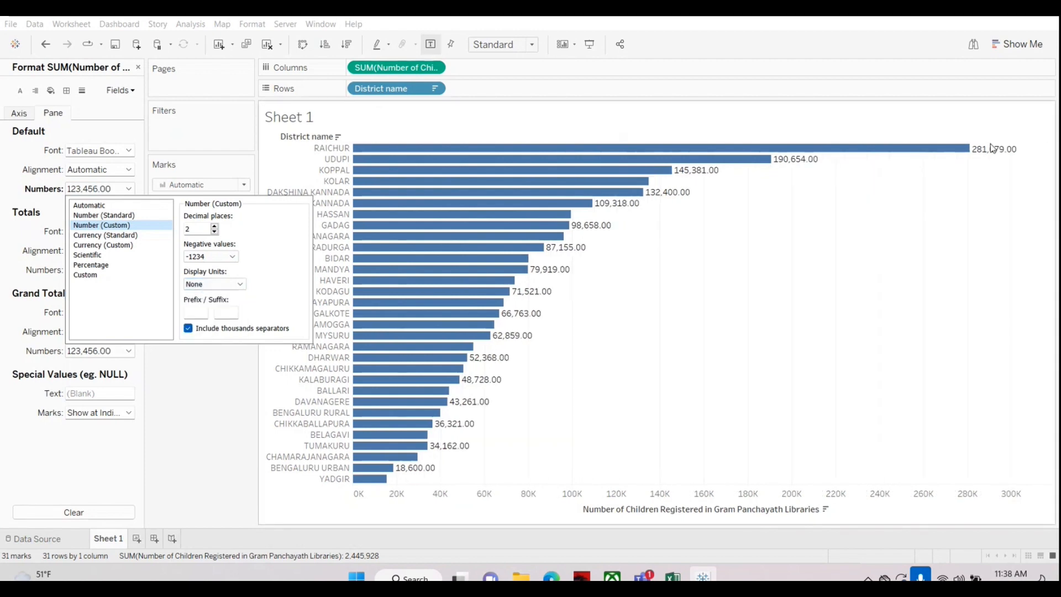
pyautogui.click(214, 233)
pyautogui.click(214, 232)
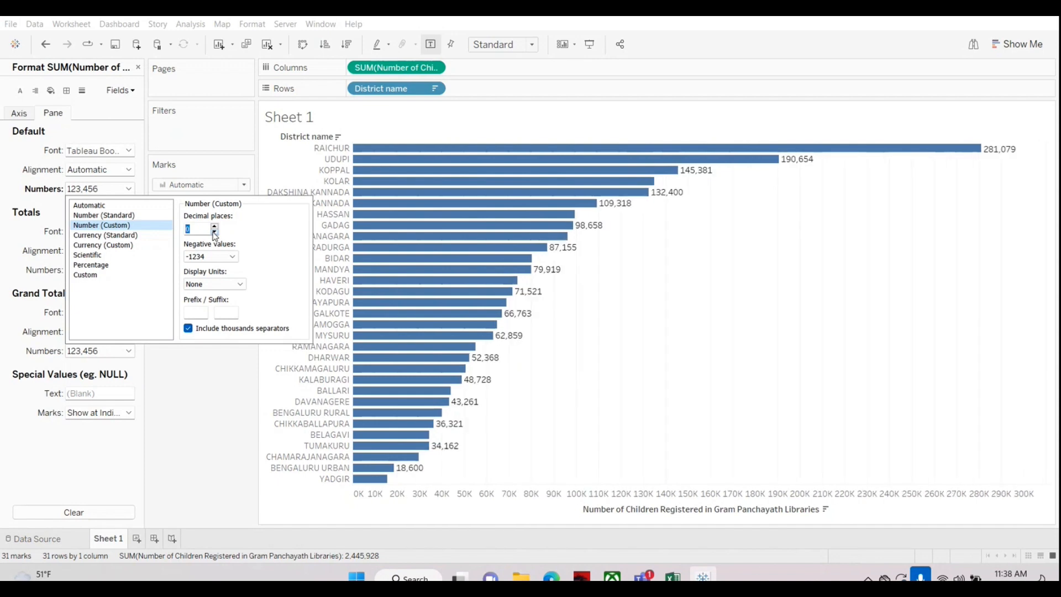
pyautogui.click(234, 426)
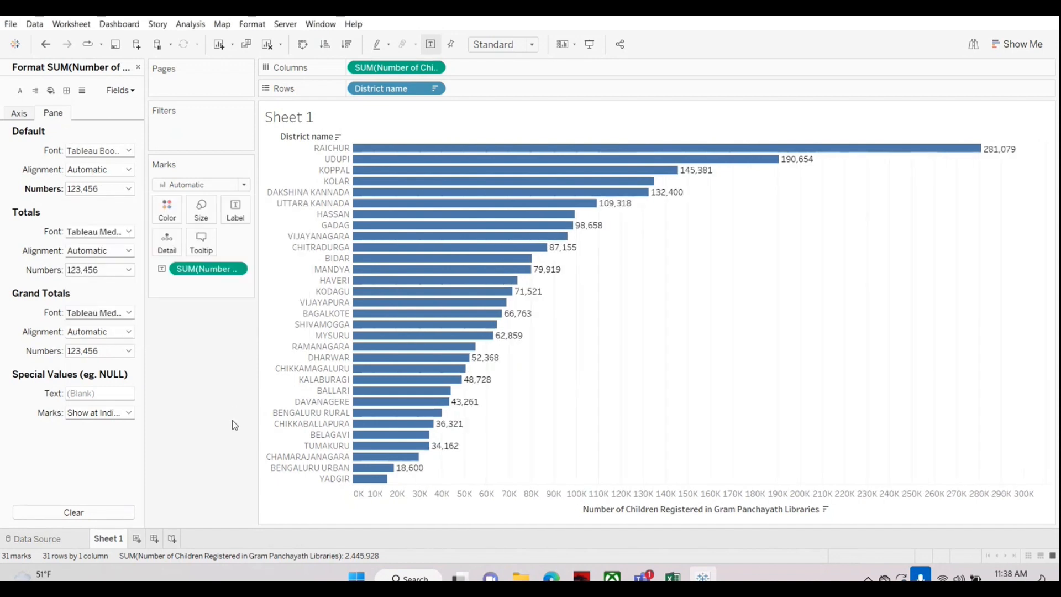
pyautogui.click(138, 69)
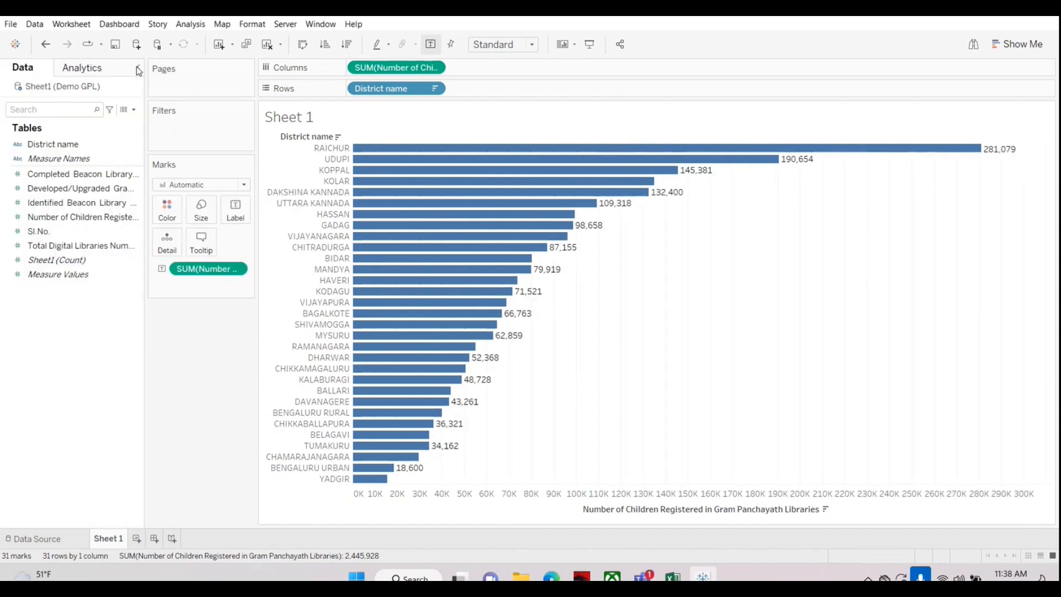
# Step: Clear Sheet 1 and rebuild the descending bar chart of Number of Children Registered by District name, labelled with the same measure
pyautogui.click(268, 45)
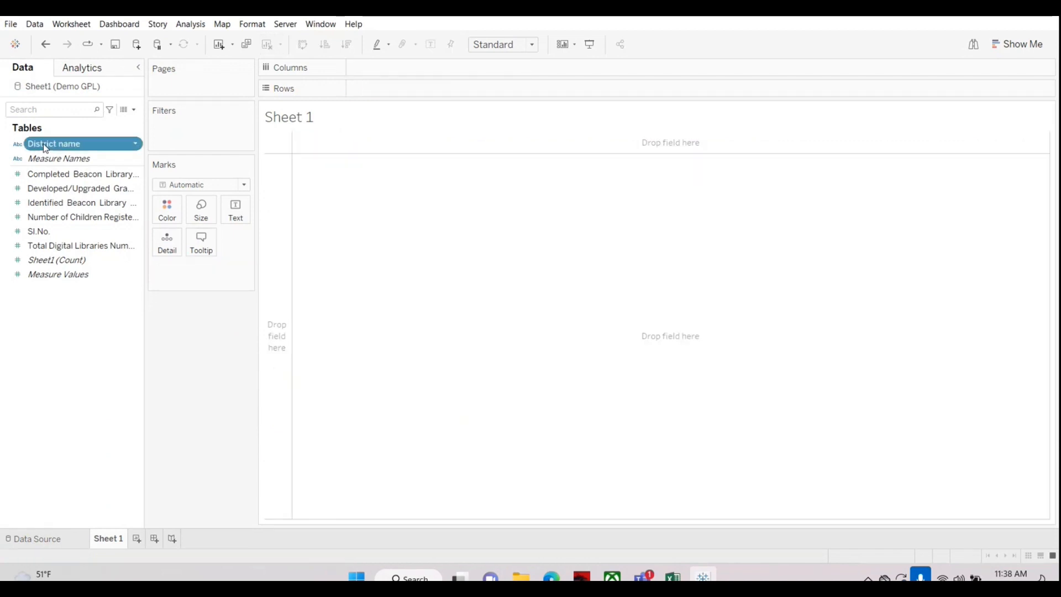
pyautogui.moveTo(37, 152); pyautogui.dragTo(379, 88)
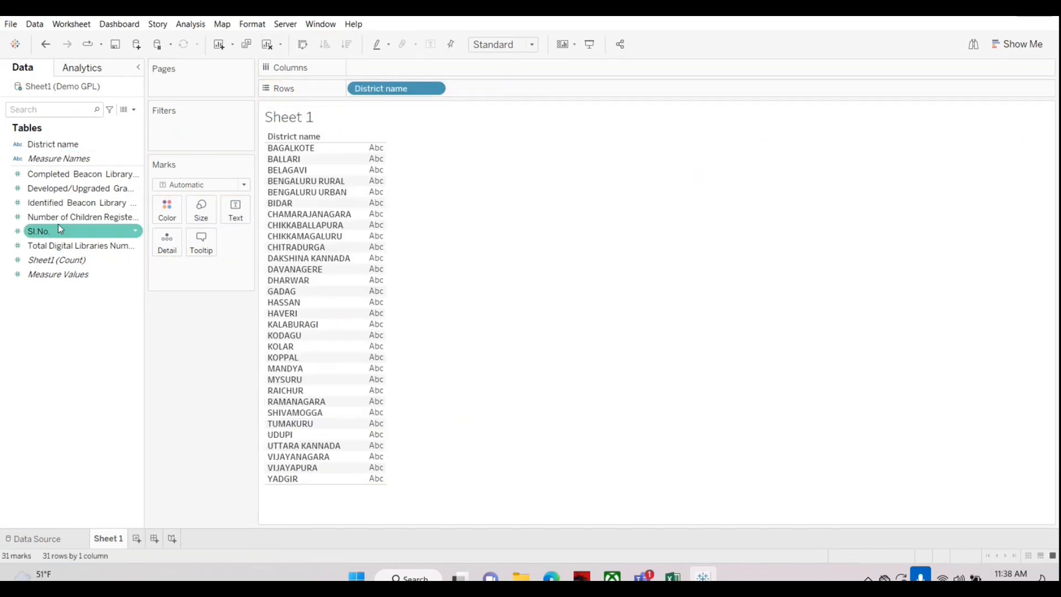
pyautogui.moveTo(58, 216); pyautogui.dragTo(410, 65)
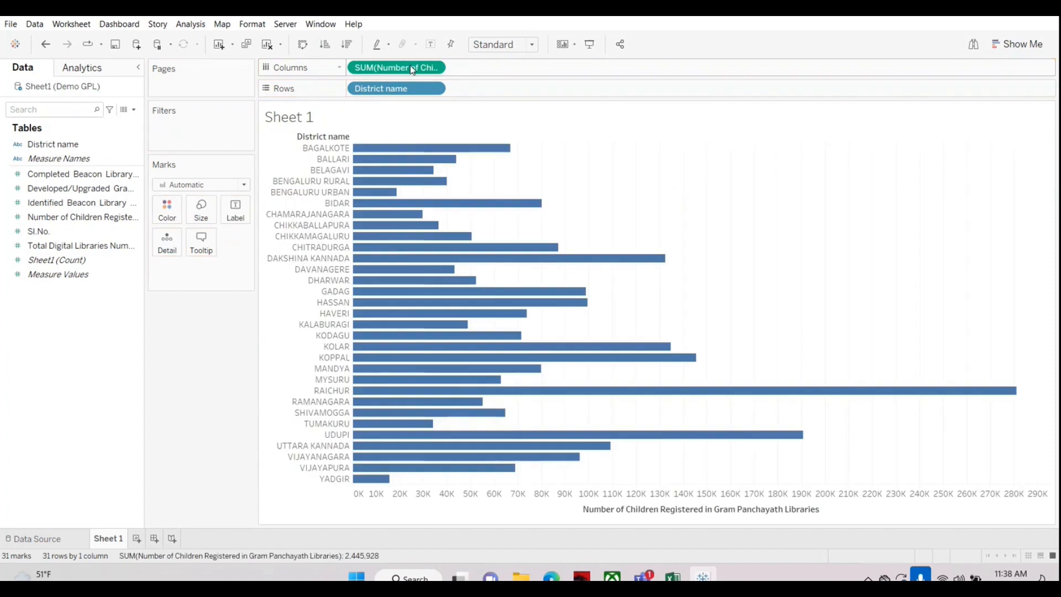
pyautogui.click(348, 45)
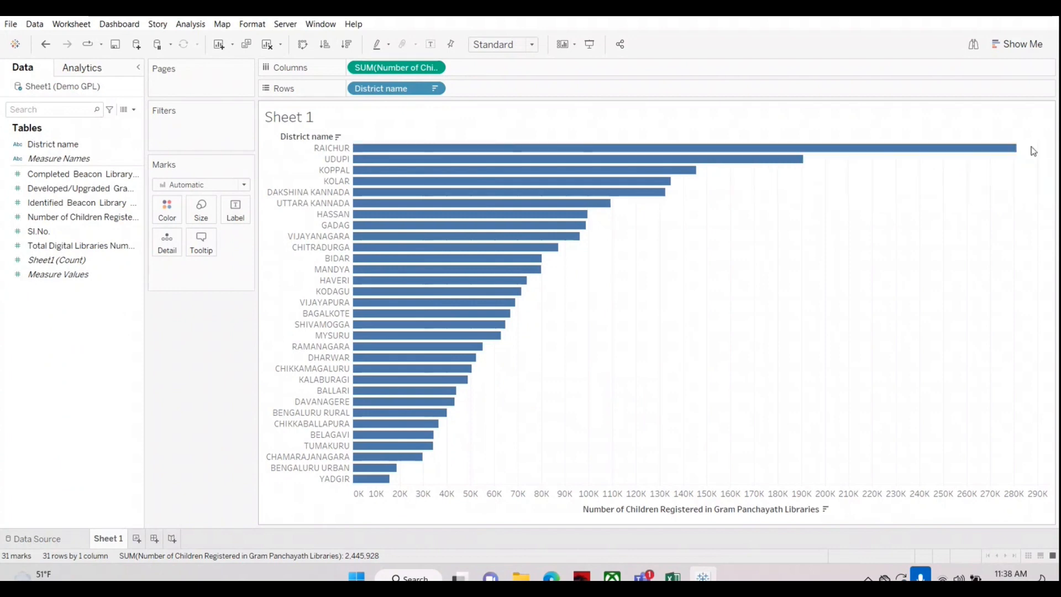
pyautogui.click(51, 245)
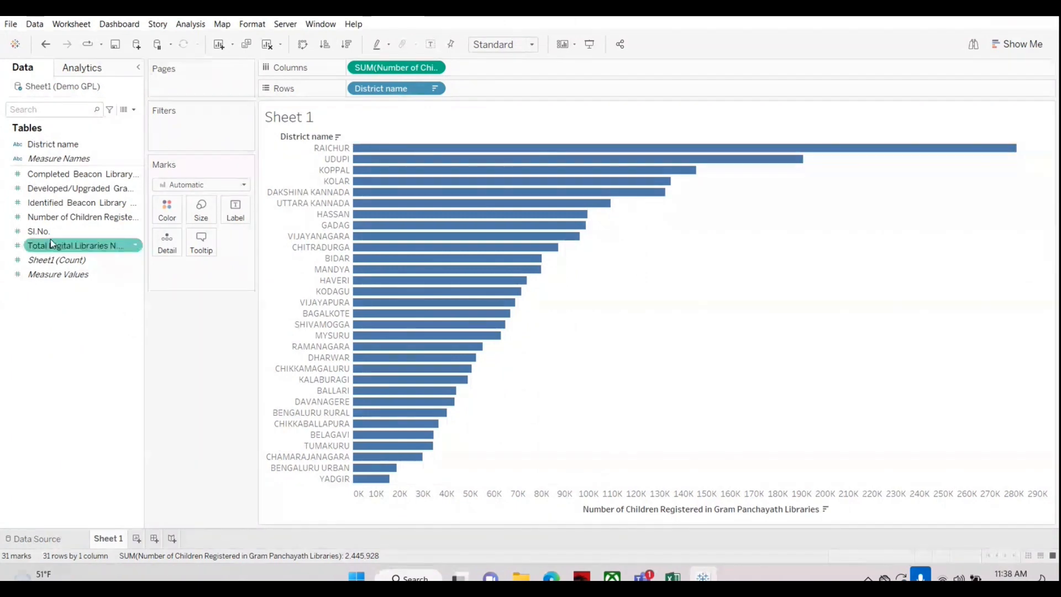
pyautogui.moveTo(50, 244); pyautogui.dragTo(236, 207)
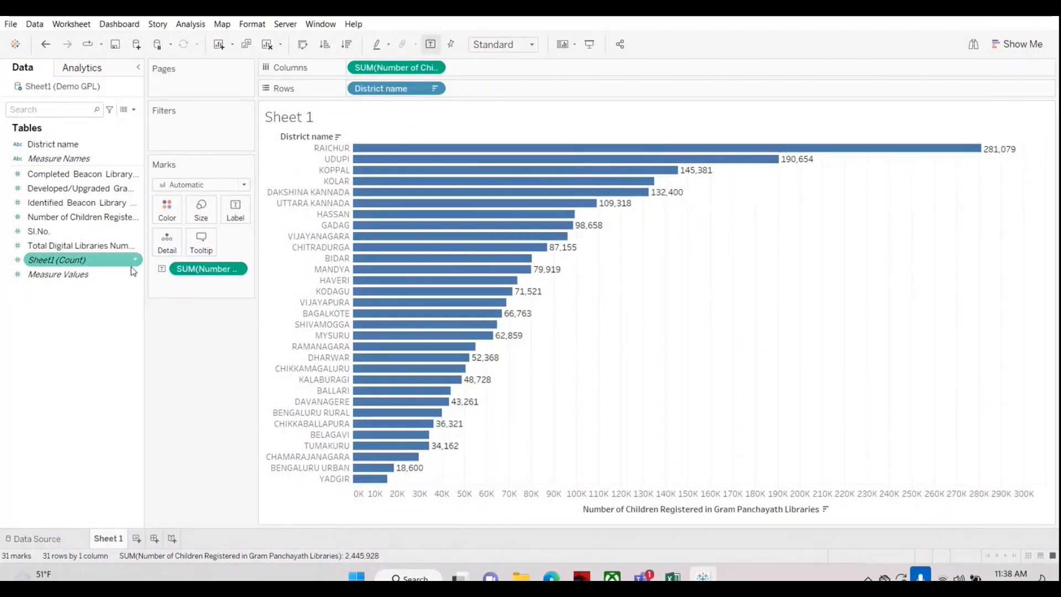
# Step: Format the bar labels as Number (Custom) with display units in Thousands (K)
pyautogui.rightClick(202, 270)
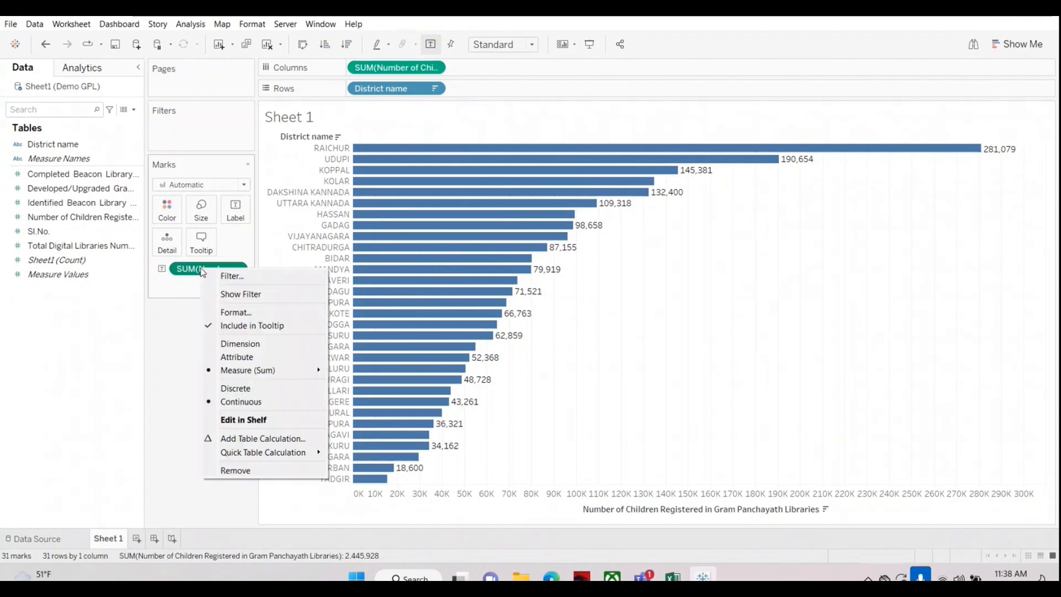
pyautogui.click(230, 312)
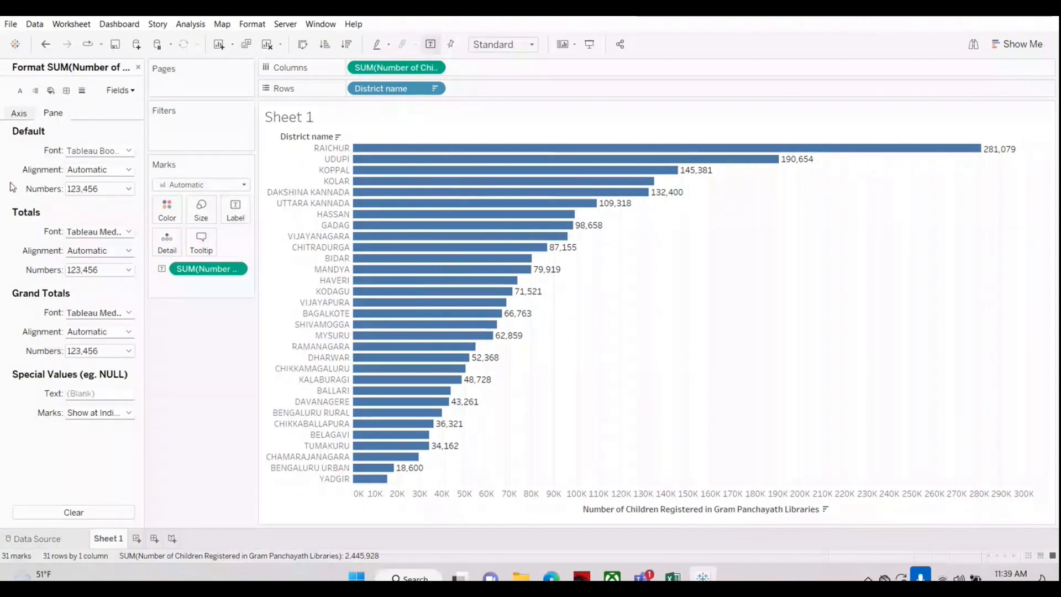
pyautogui.click(101, 189)
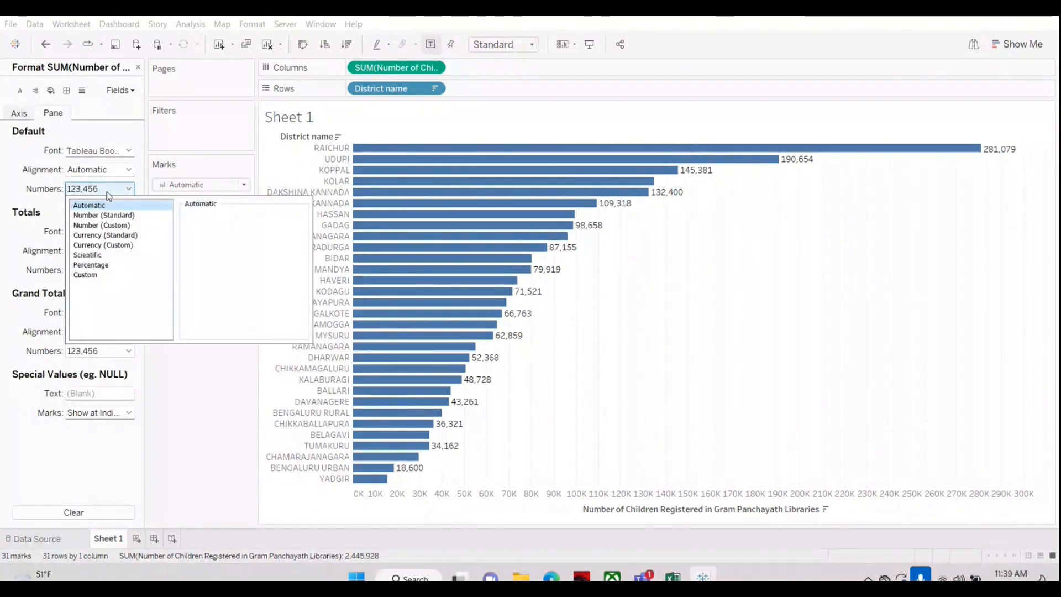
pyautogui.click(96, 225)
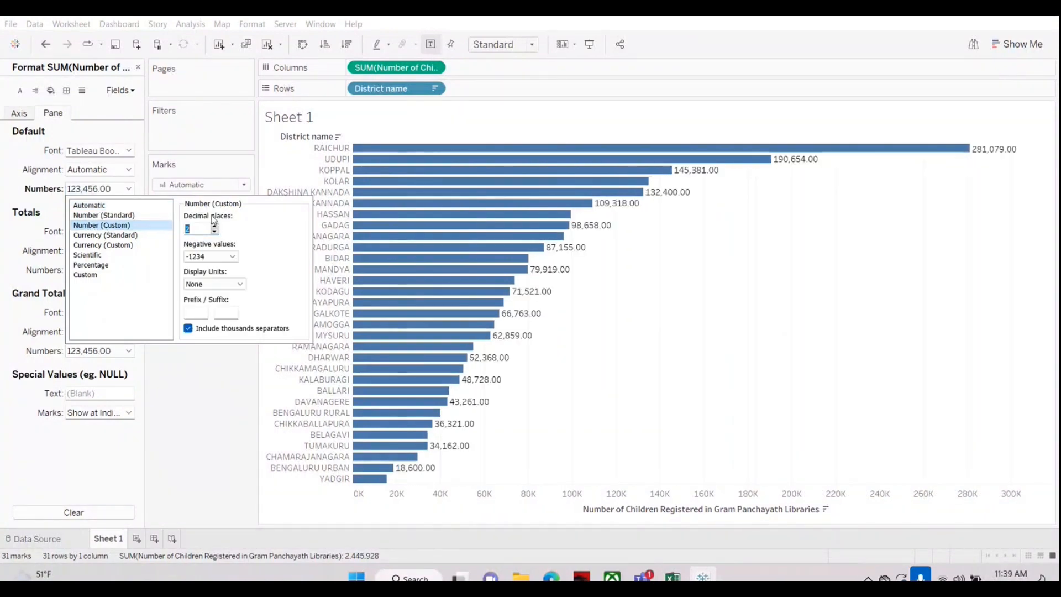
pyautogui.click(240, 284)
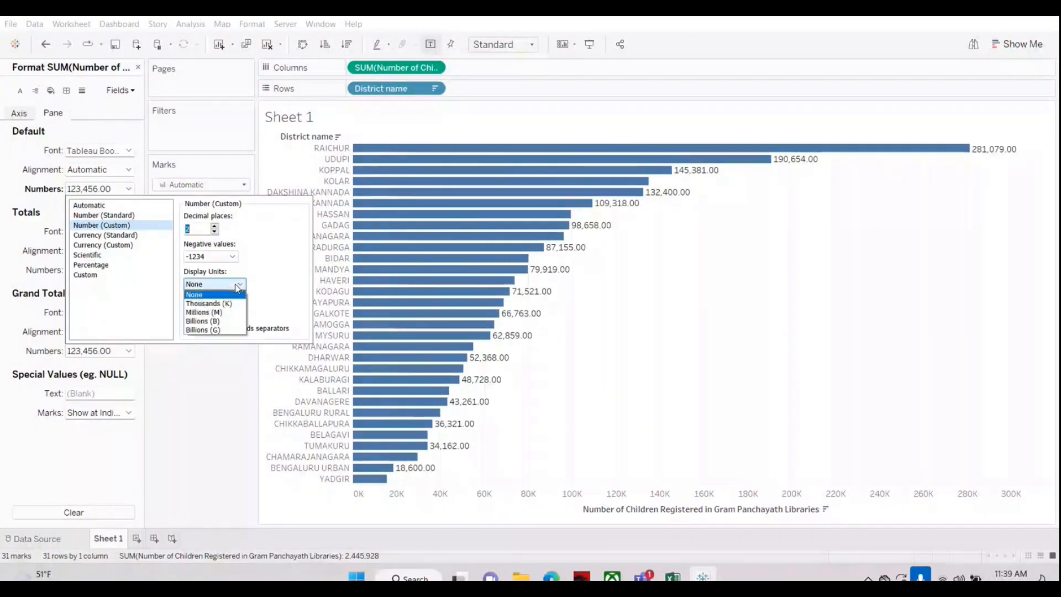
pyautogui.click(210, 304)
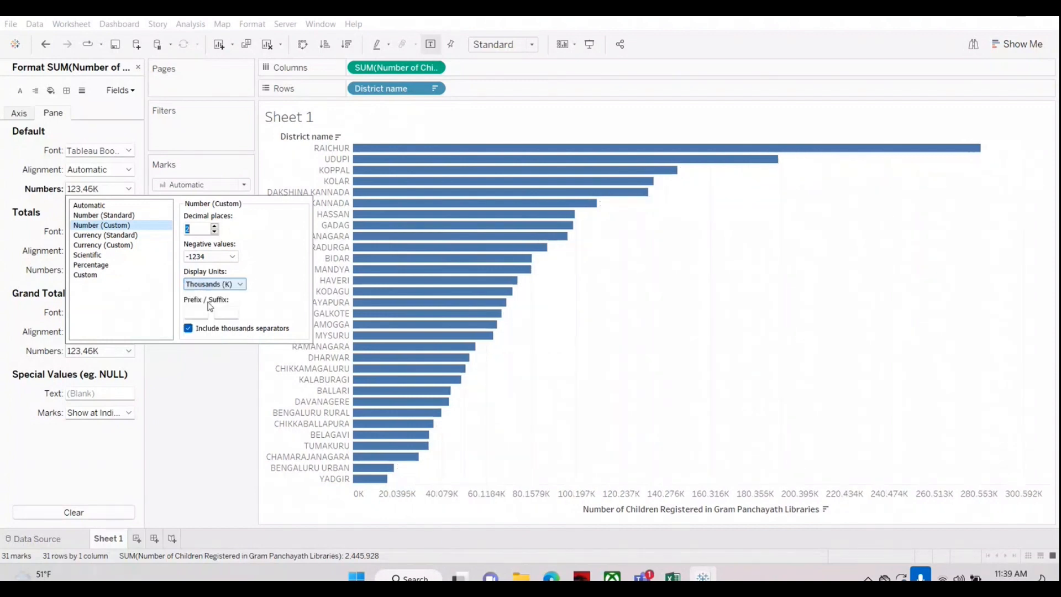
pyautogui.moveTo(1011, 156)
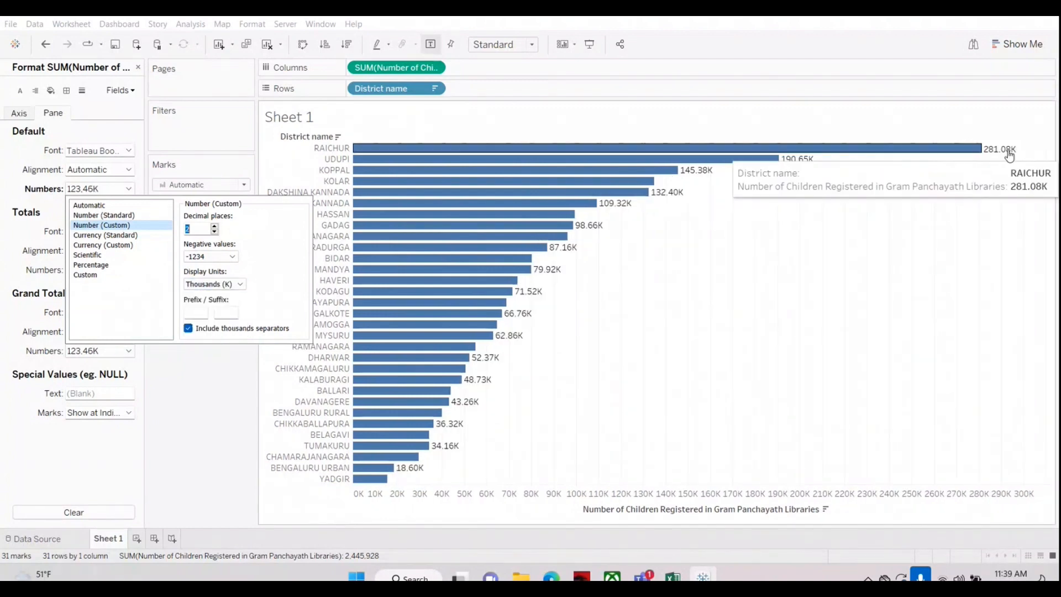
# Step: Try 3 and 0 decimal places on the bar labels, settle on 1, and close the measure formatting
pyautogui.click(214, 227)
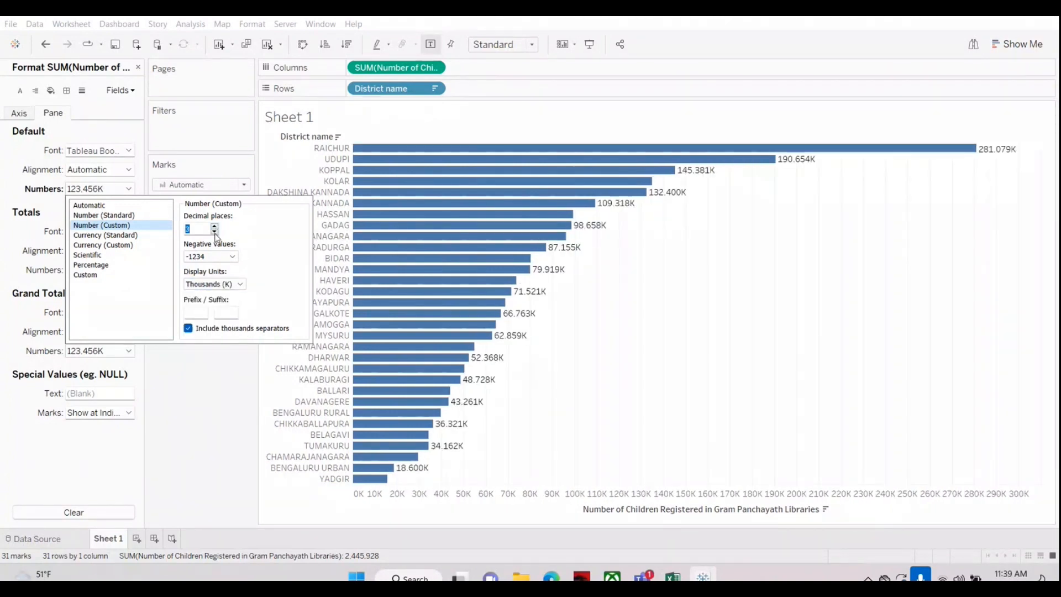
pyautogui.click(214, 232)
pyautogui.click(214, 231)
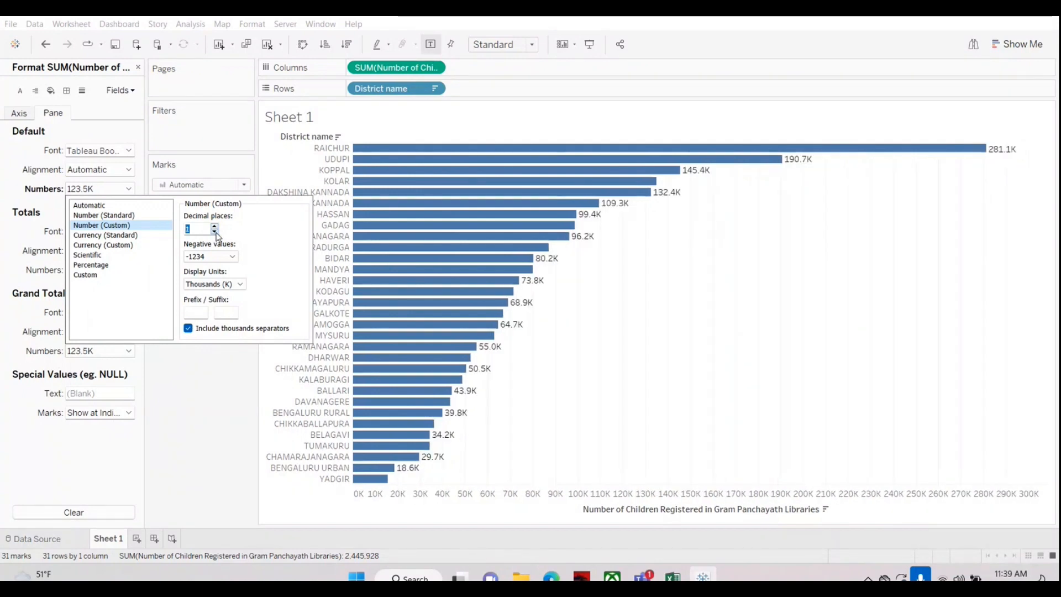
pyautogui.click(215, 232)
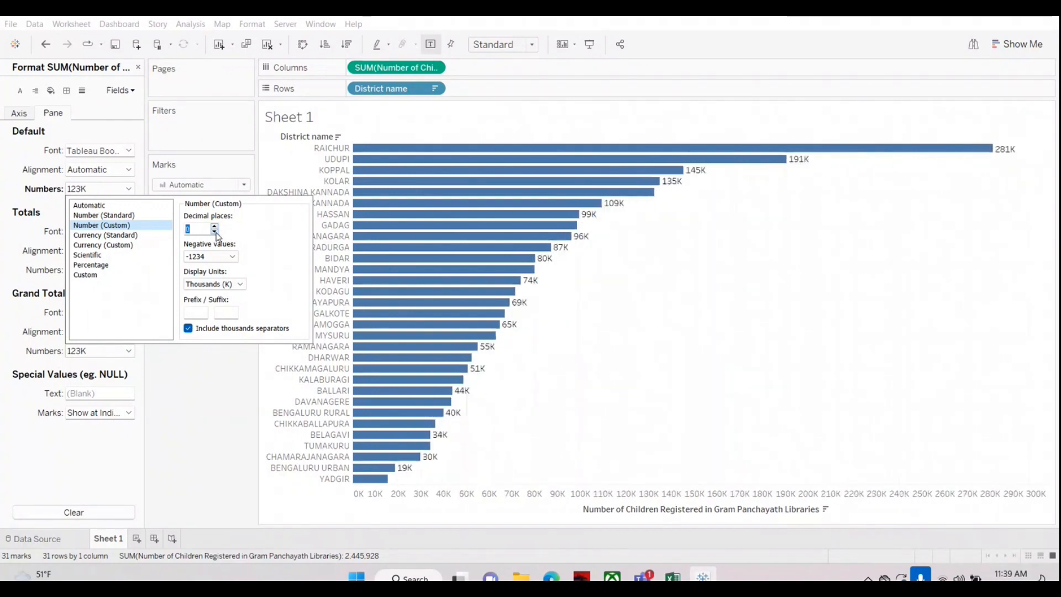
pyautogui.click(215, 226)
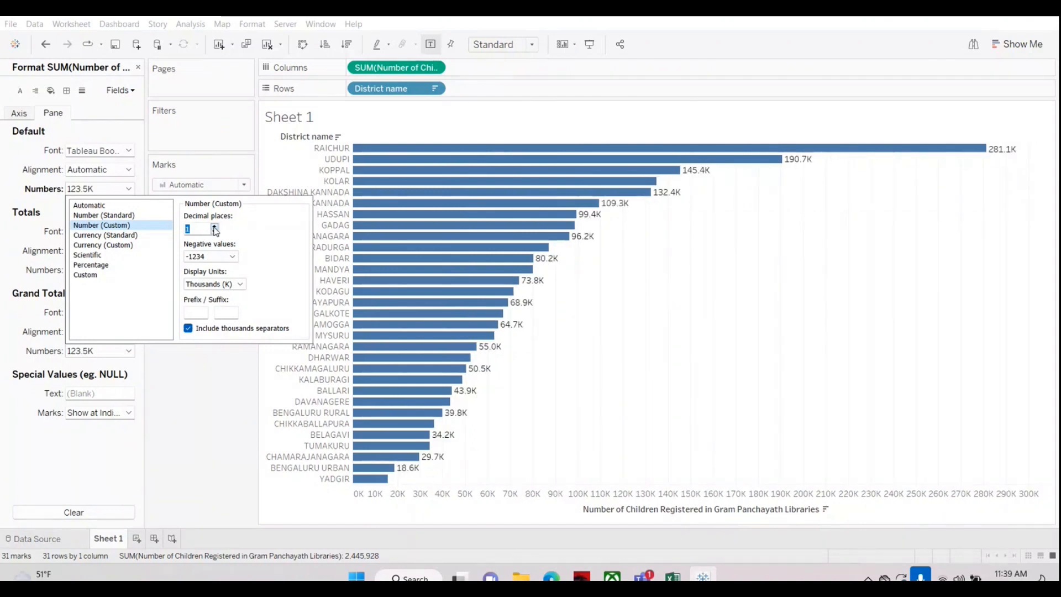
pyautogui.click(208, 381)
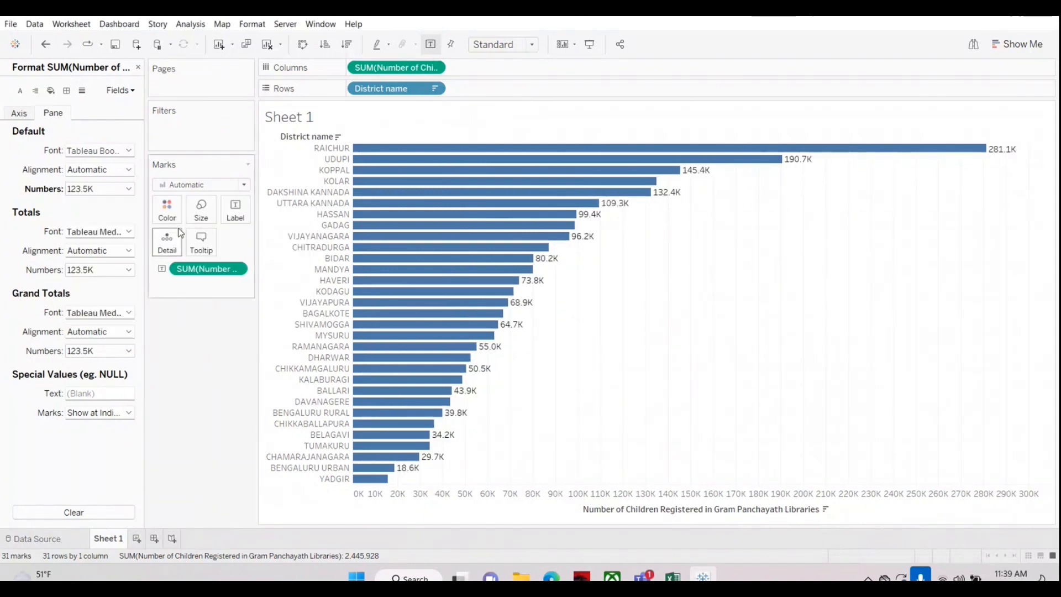
pyautogui.click(139, 67)
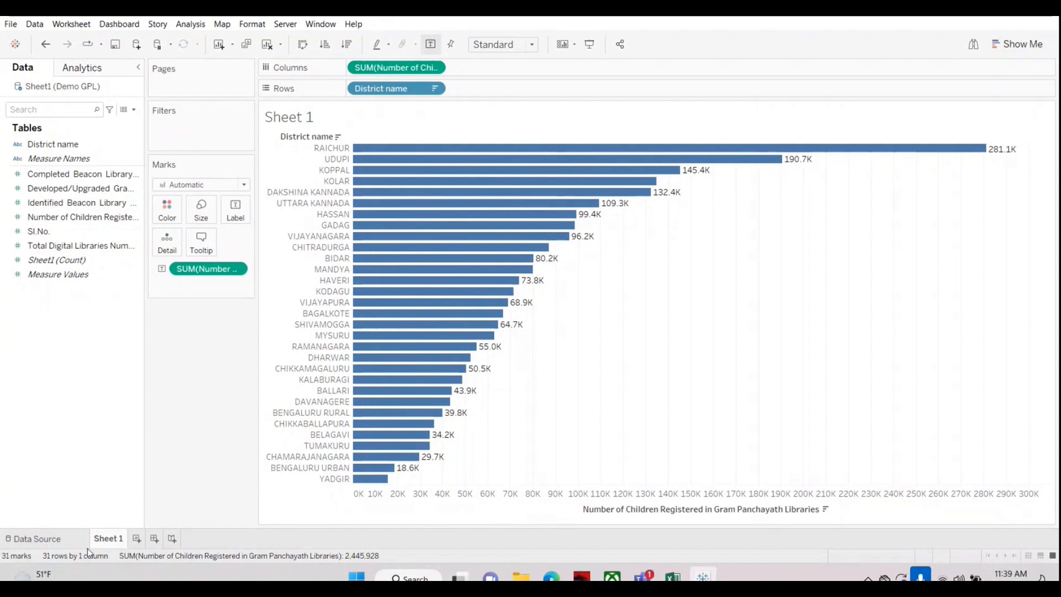
# Step: Add two blank worksheets to the workbook, switch through them, and return to the bar chart on Sheet 1
pyautogui.click(136, 540)
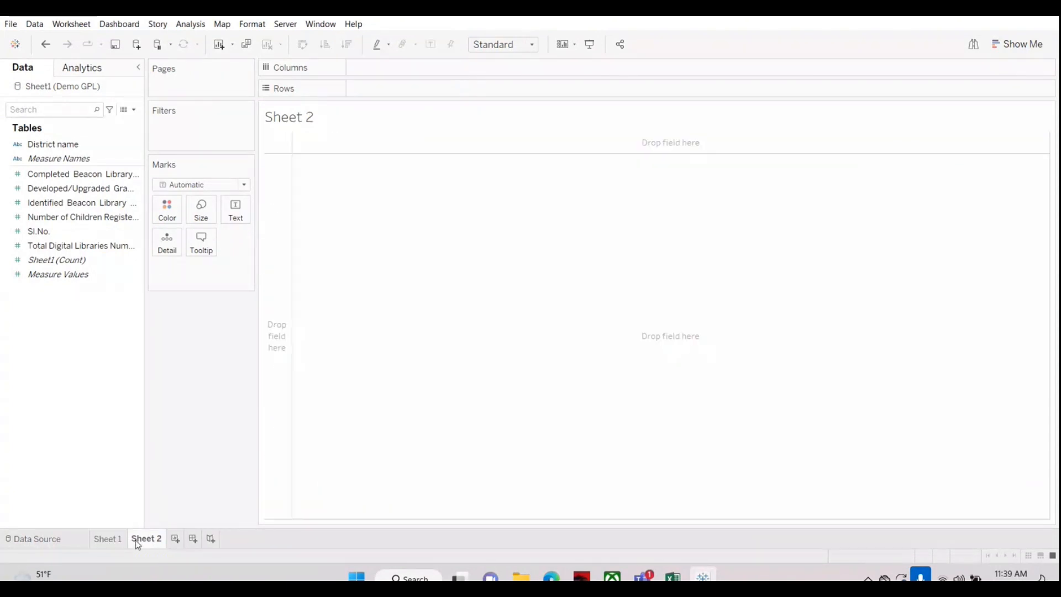
pyautogui.click(175, 540)
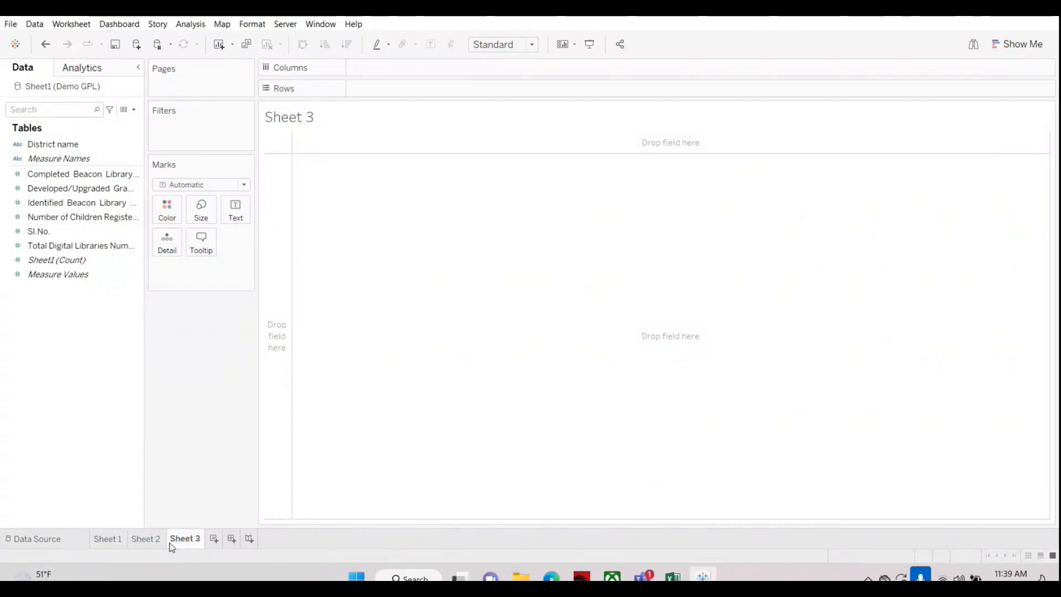
pyautogui.click(109, 537)
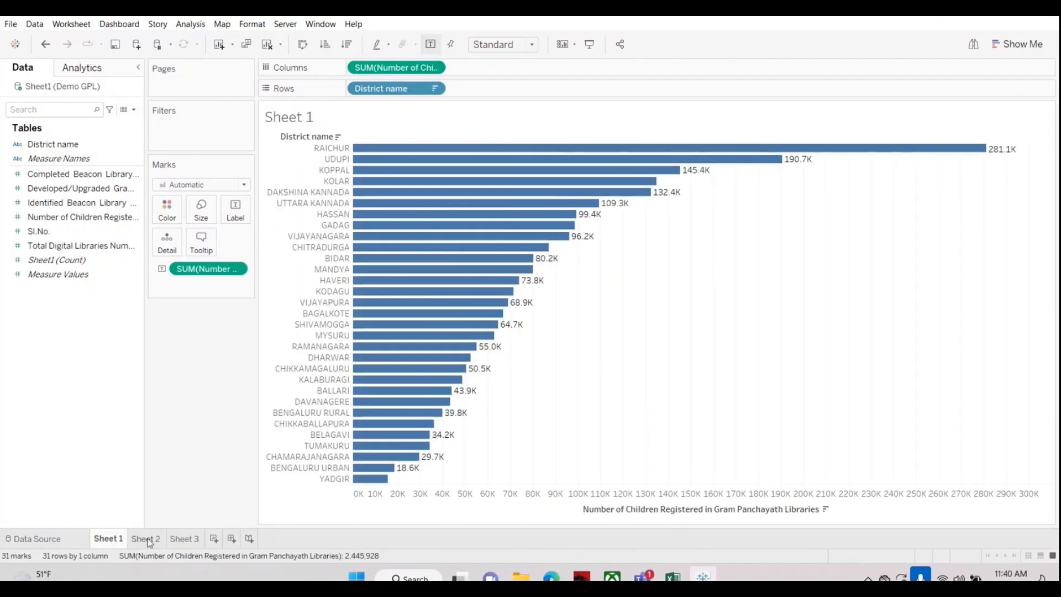
pyautogui.click(148, 541)
pyautogui.click(182, 540)
pyautogui.click(117, 539)
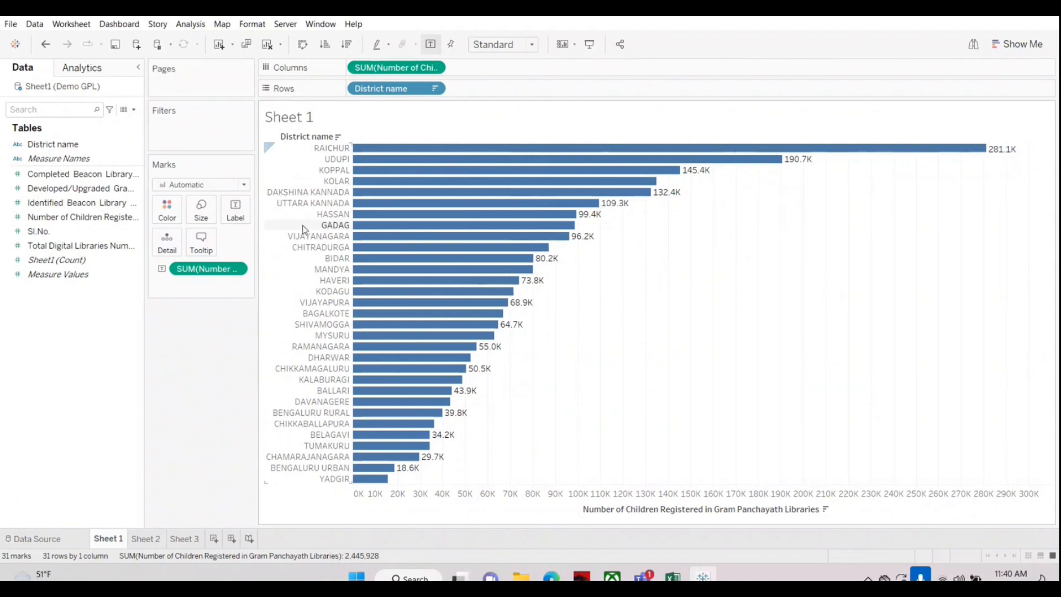
# Step: Rename Sheet 1 as "No. Childrens Registered", then view Sheet 2 briefly and return to the renamed sheet
pyautogui.rightClick(101, 538)
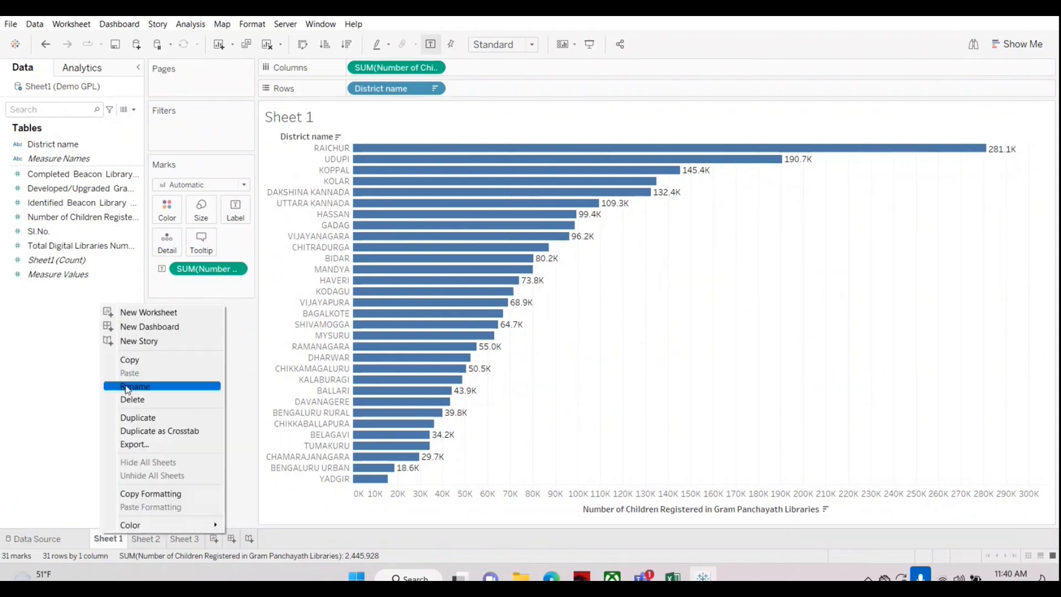
pyautogui.click(128, 386)
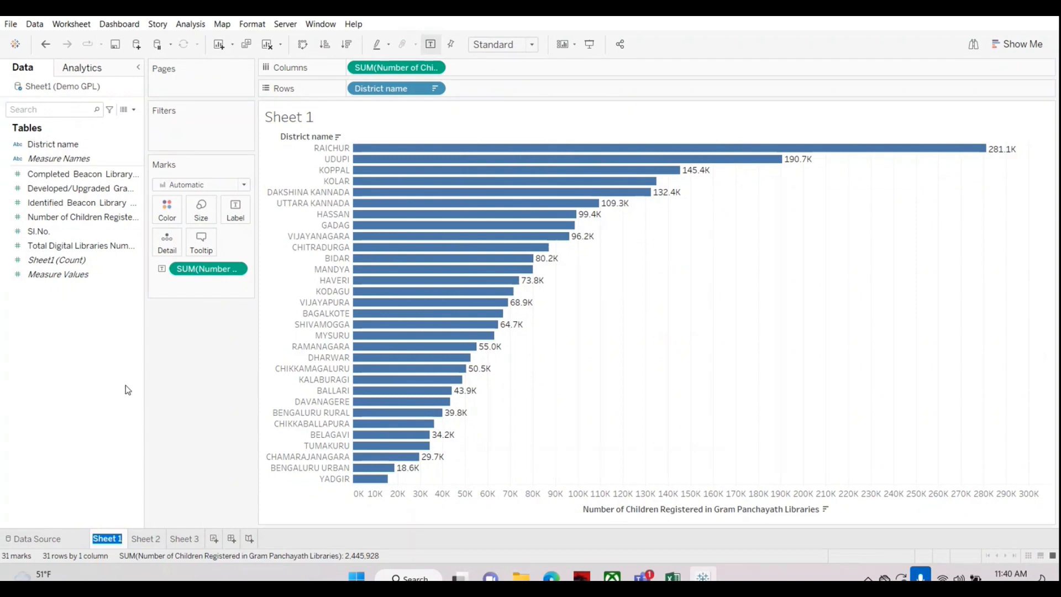
pyautogui.write('No. Childe')
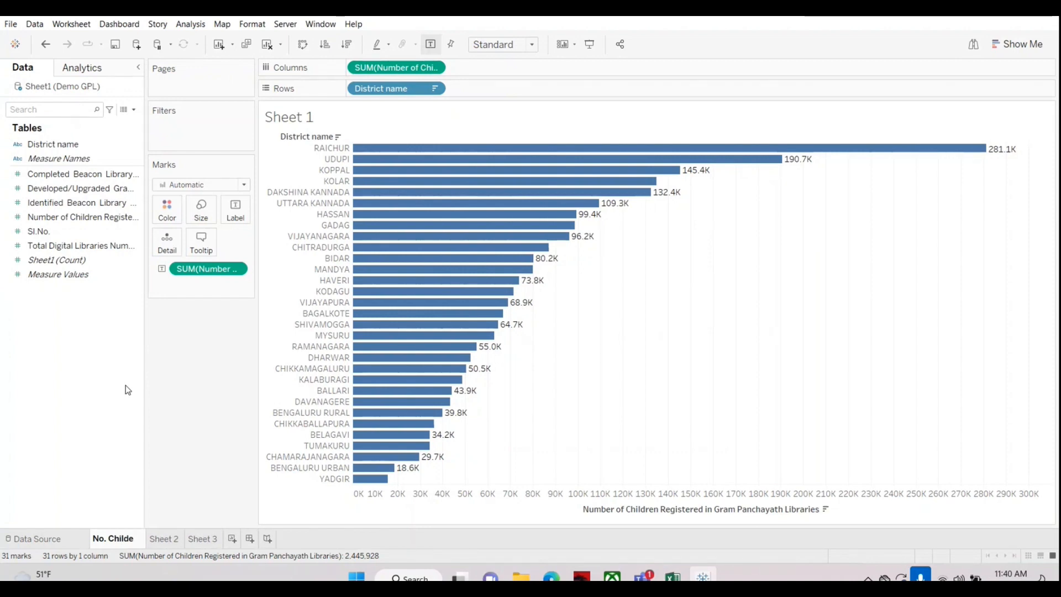
pyautogui.press('BackSpace')
pyautogui.write('ren')
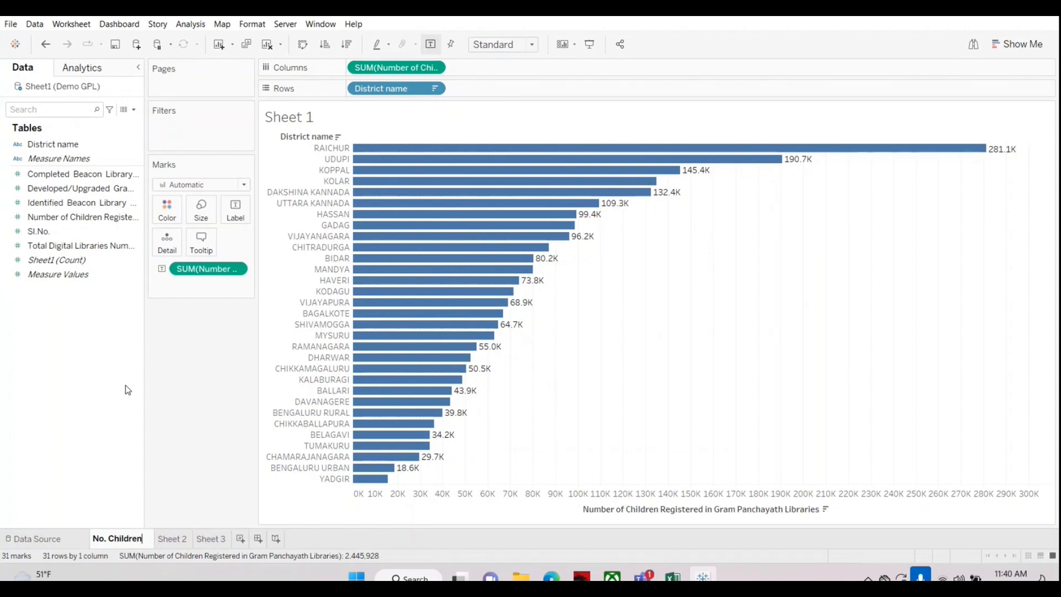
pyautogui.write('s Re')
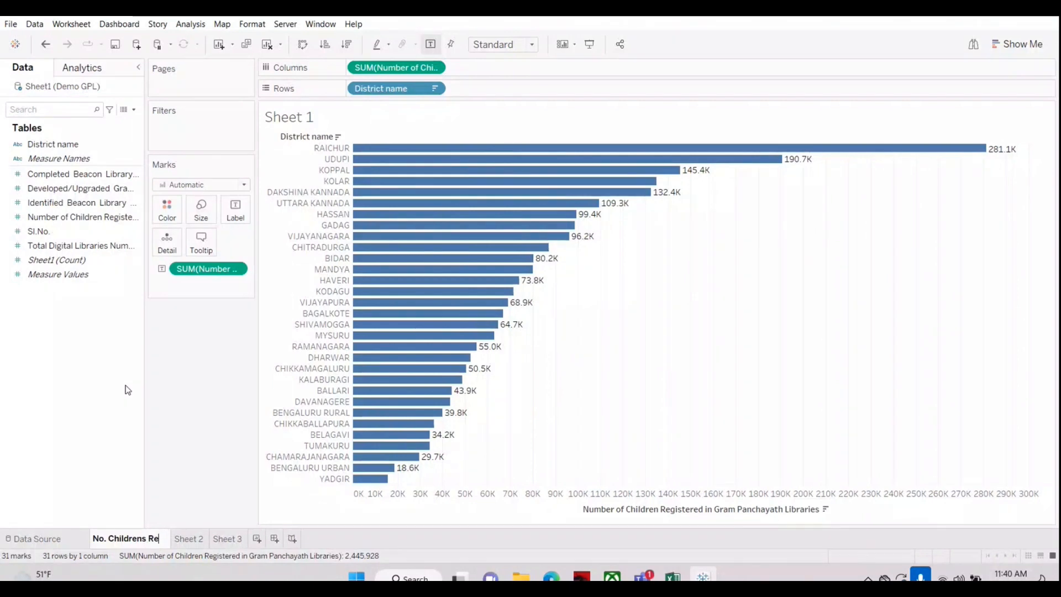
pyautogui.write('gistered')
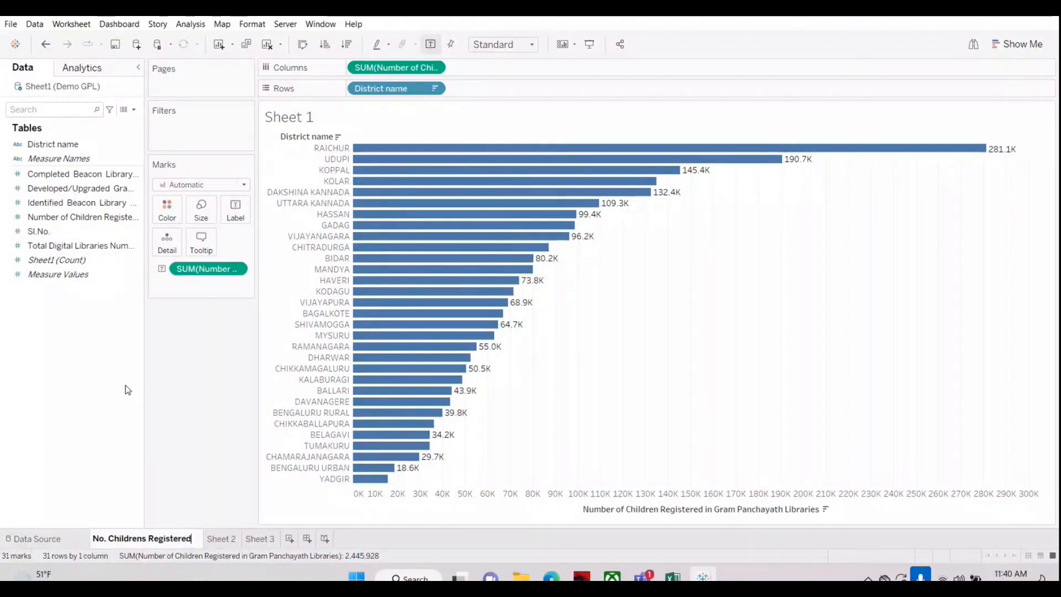
pyautogui.press('Return')
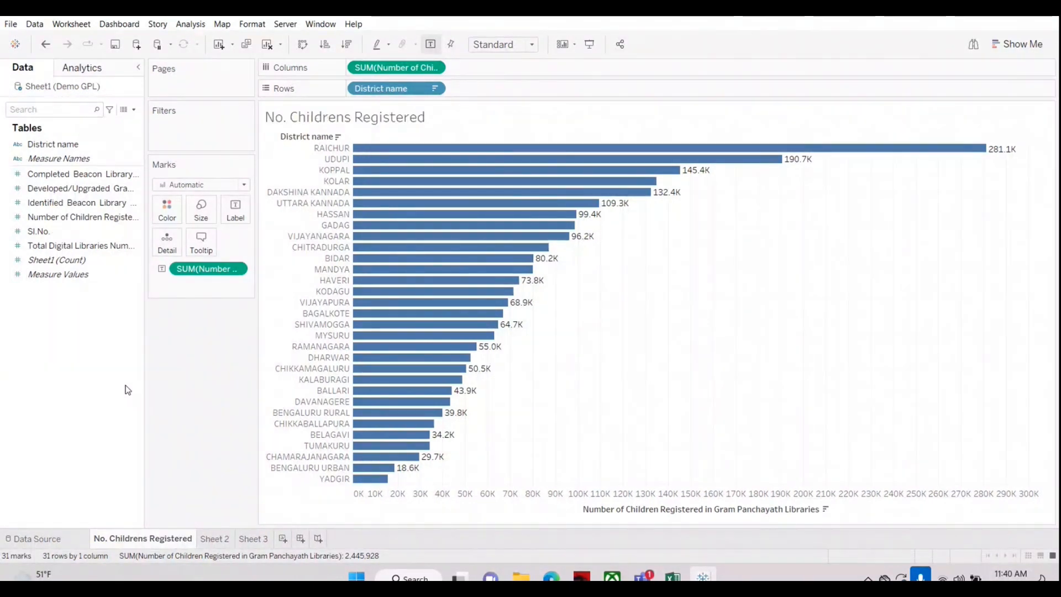
pyautogui.click(209, 538)
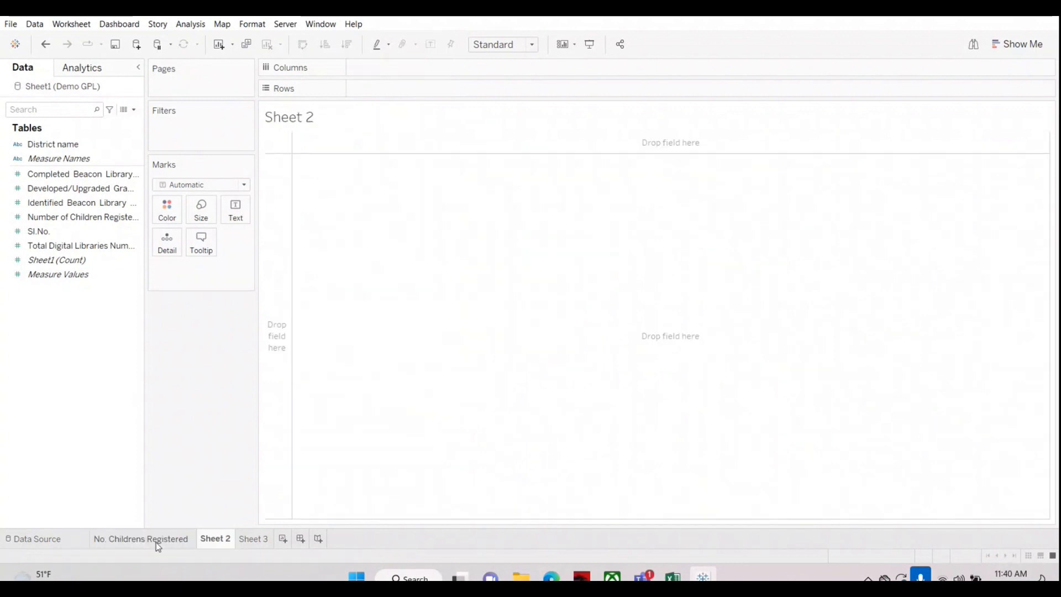
pyautogui.click(125, 539)
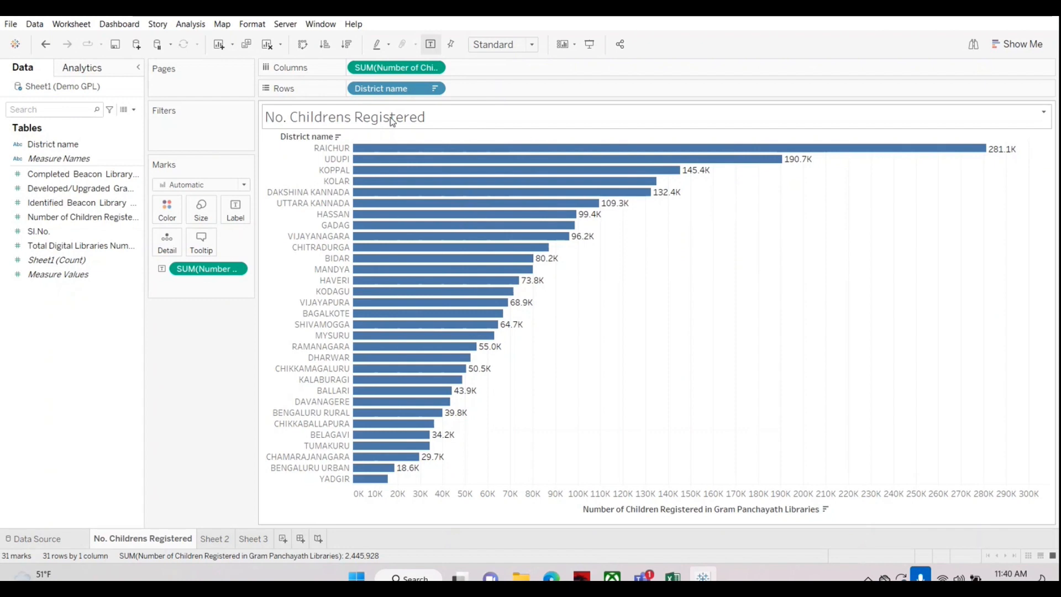
# Step: Try replacing the chart title with the dummy text "iuhoihjoijpoi", and undo the title change
pyautogui.rightClick(435, 113)
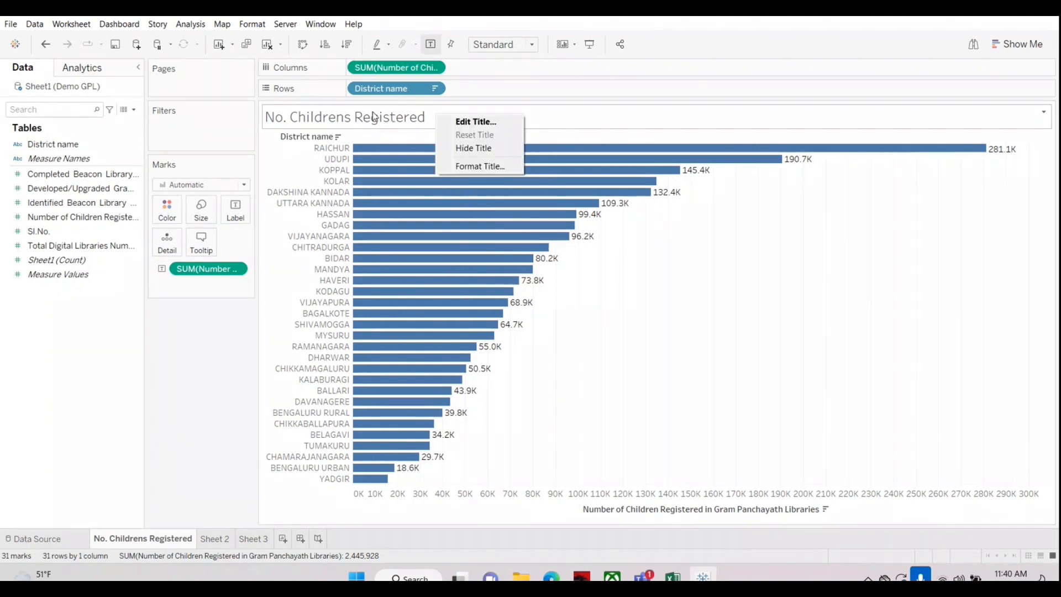
pyautogui.click(463, 122)
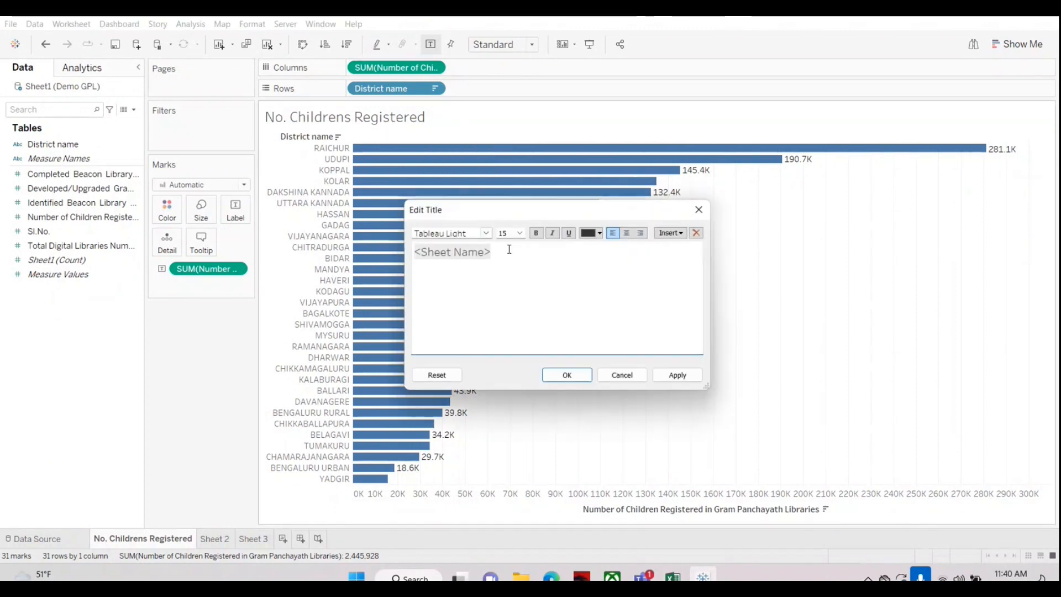
pyautogui.hotkey('ctrl', 'a')
pyautogui.write('iuhoihjoijpoi')
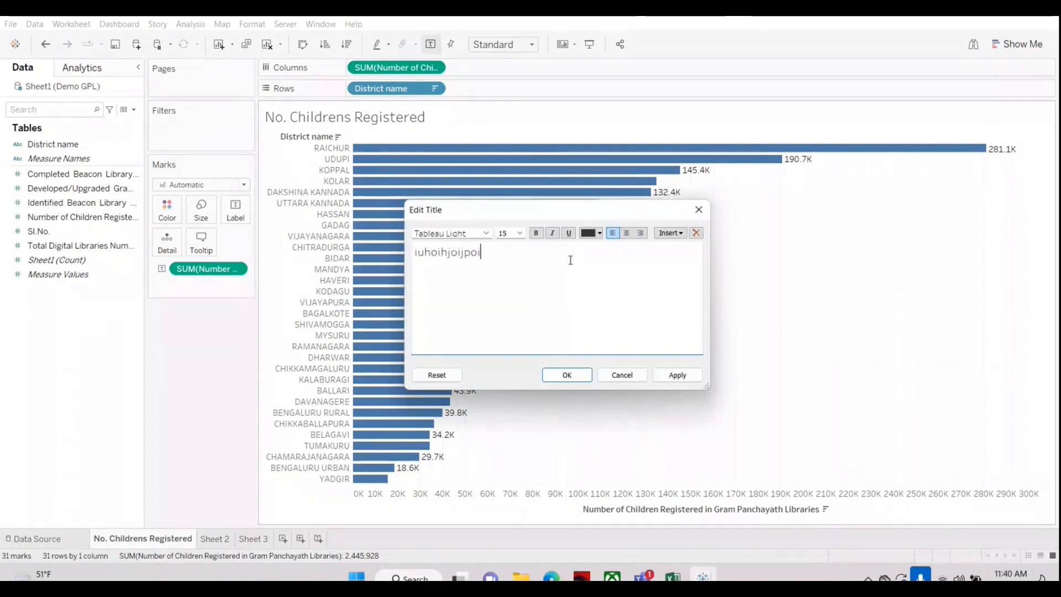
pyautogui.click(567, 376)
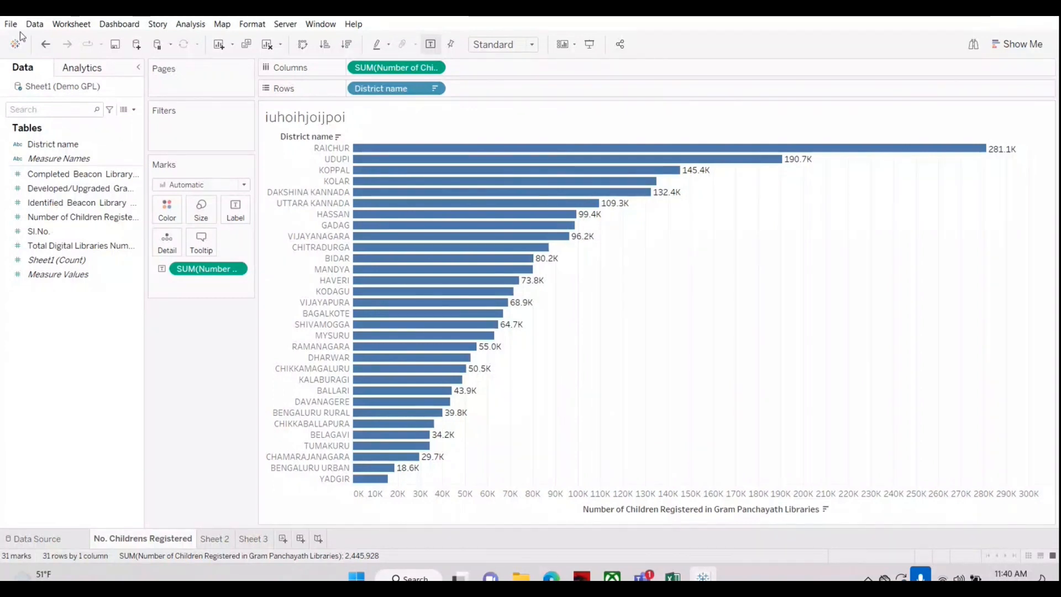
pyautogui.hotkey('ctrl', 'z')
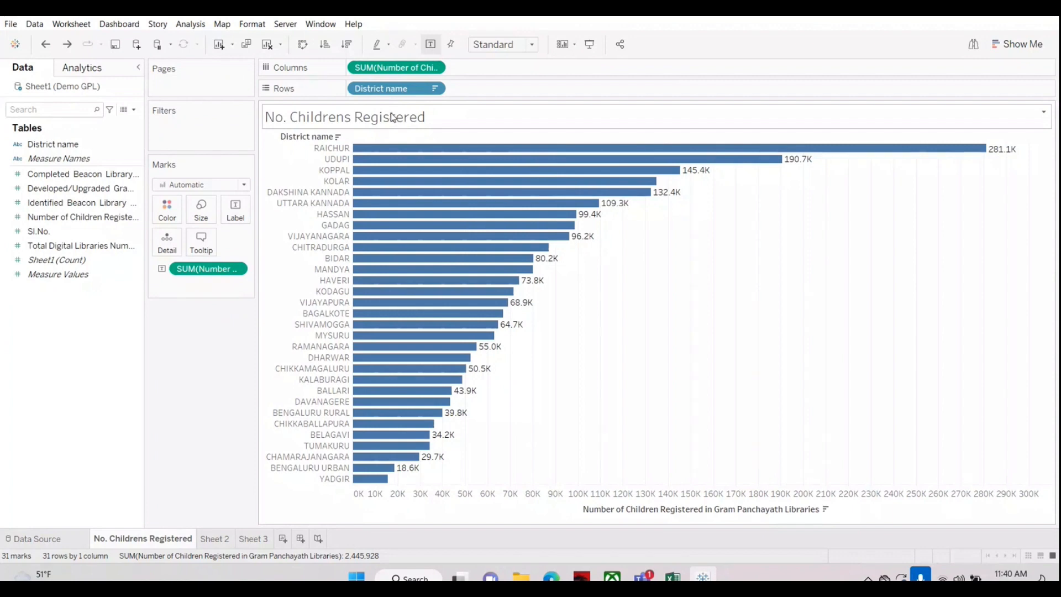
# Step: Append "-Districtwise" to the sheet name placeholder in the chart title of the No. Childrens Registered sheet
pyautogui.rightClick(453, 115)
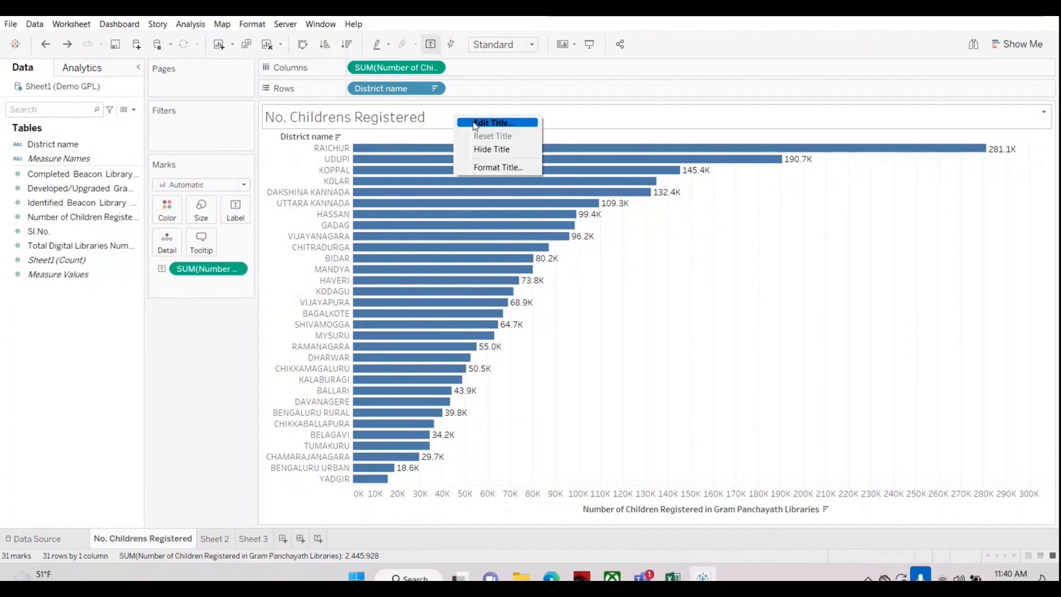
pyautogui.click(473, 123)
pyautogui.moveTo(590, 247); pyautogui.dragTo(461, 244)
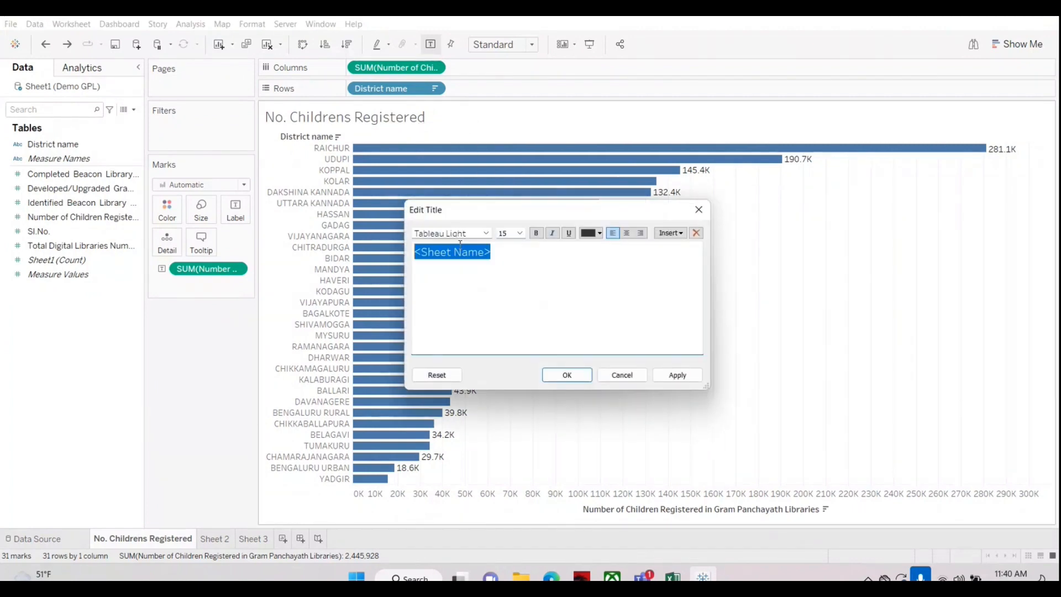
pyautogui.click(514, 253)
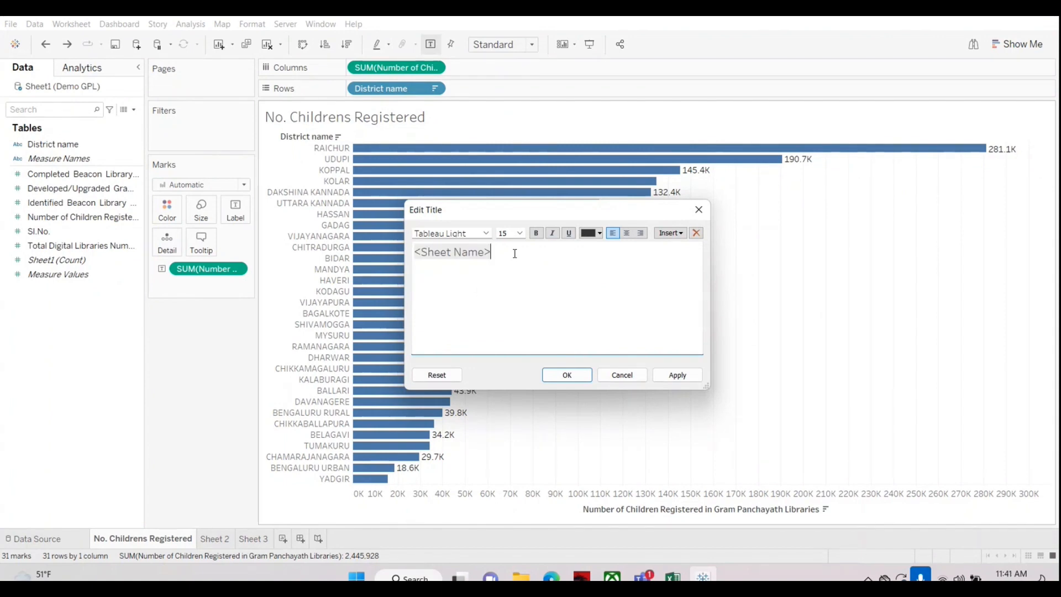
pyautogui.write('-Districtwise')
# Step: Centre the whole chart title, make it bold, and accept the title changes
pyautogui.moveTo(568, 249); pyautogui.dragTo(439, 241)
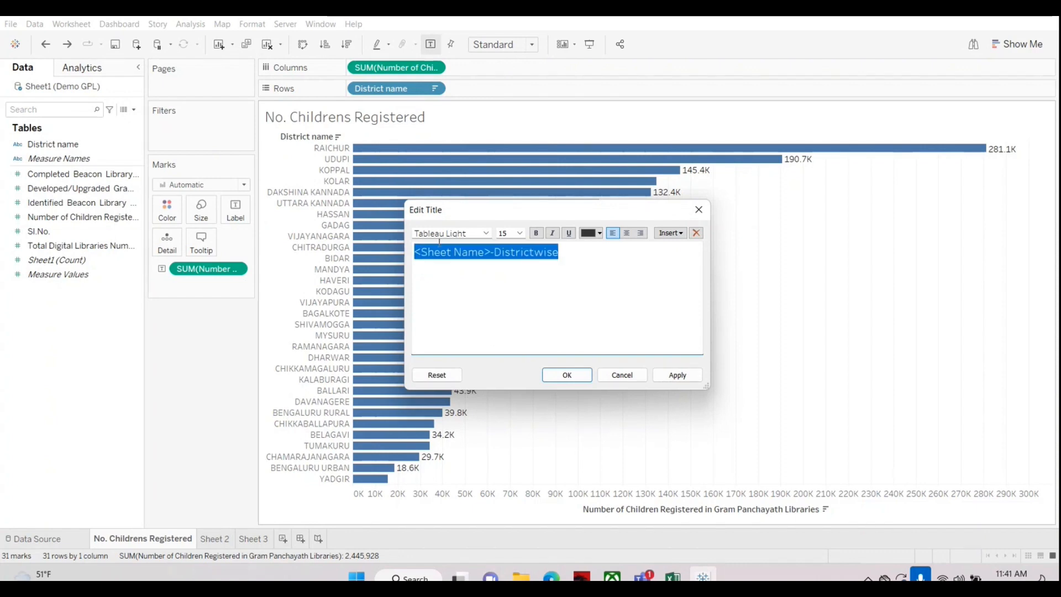
pyautogui.click(627, 233)
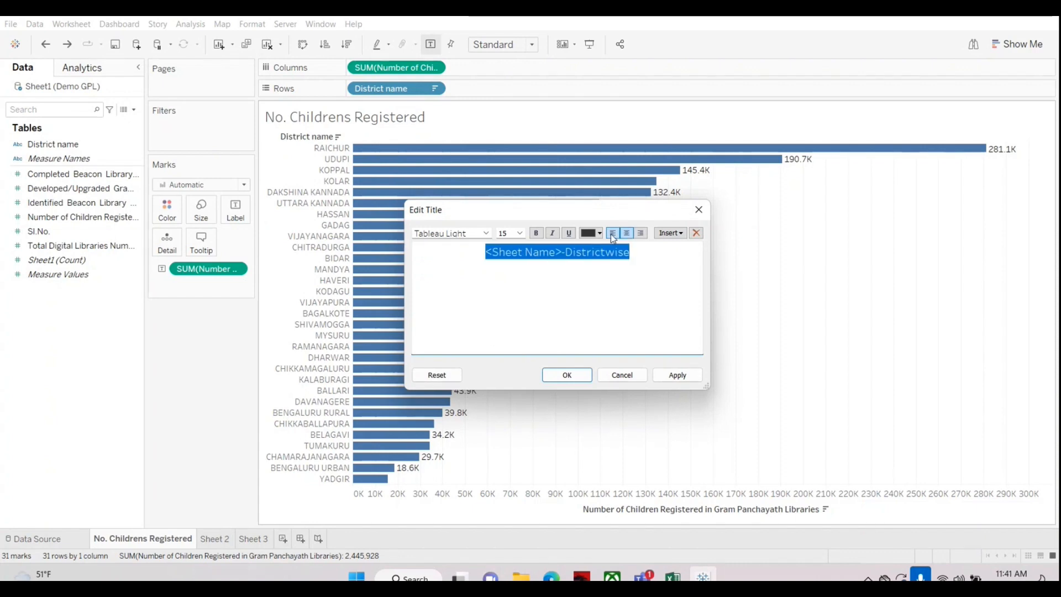
pyautogui.click(536, 233)
pyautogui.click(566, 374)
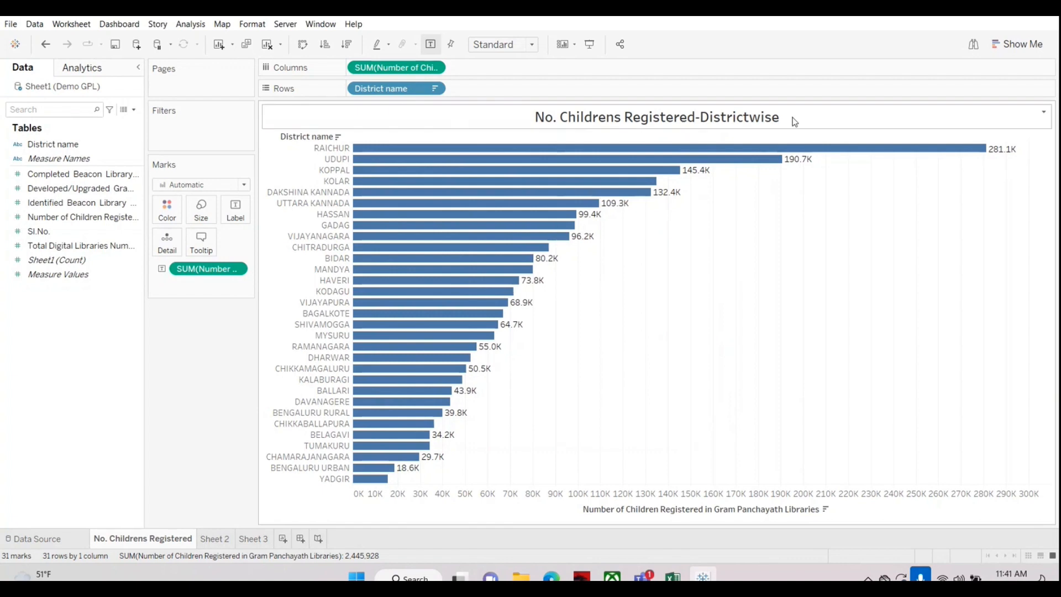
# Step: Compare the No. Childrens Registered chart with the blank Sheet 2 by switching between them, ending on Sheet 2
pyautogui.click(222, 539)
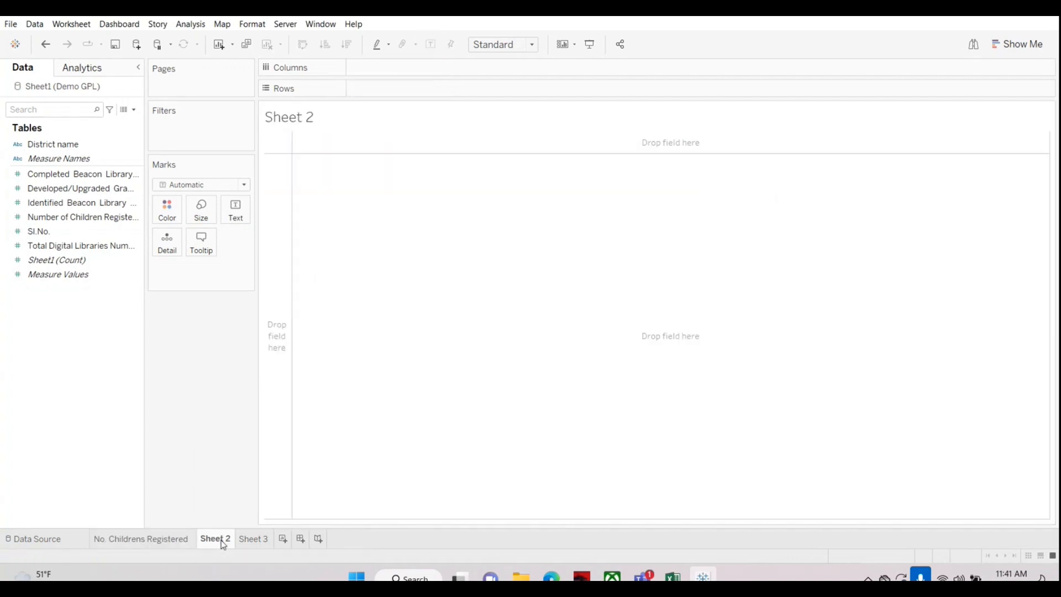
pyautogui.click(158, 540)
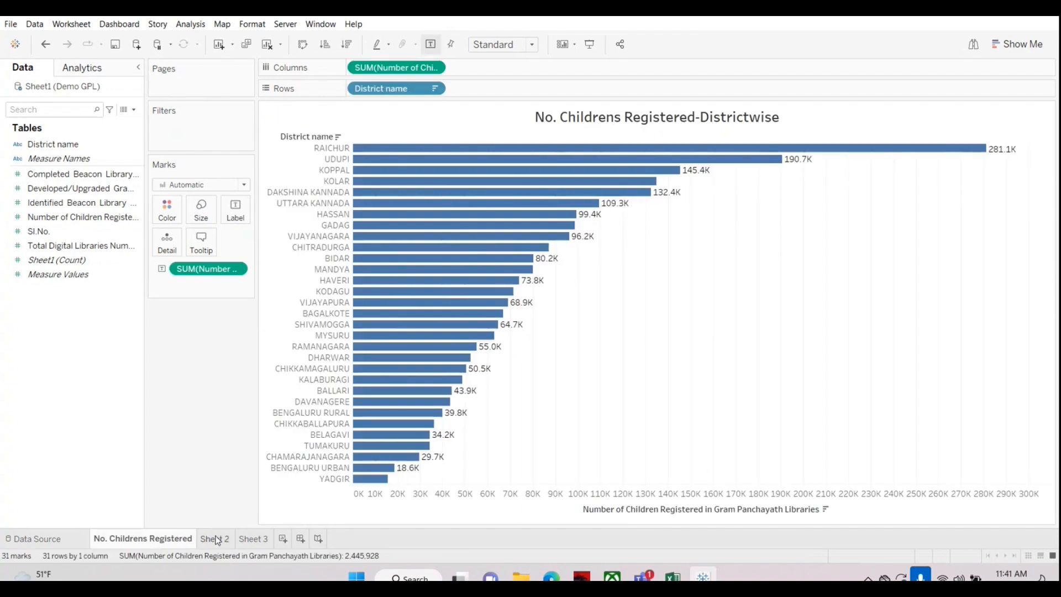
pyautogui.click(217, 540)
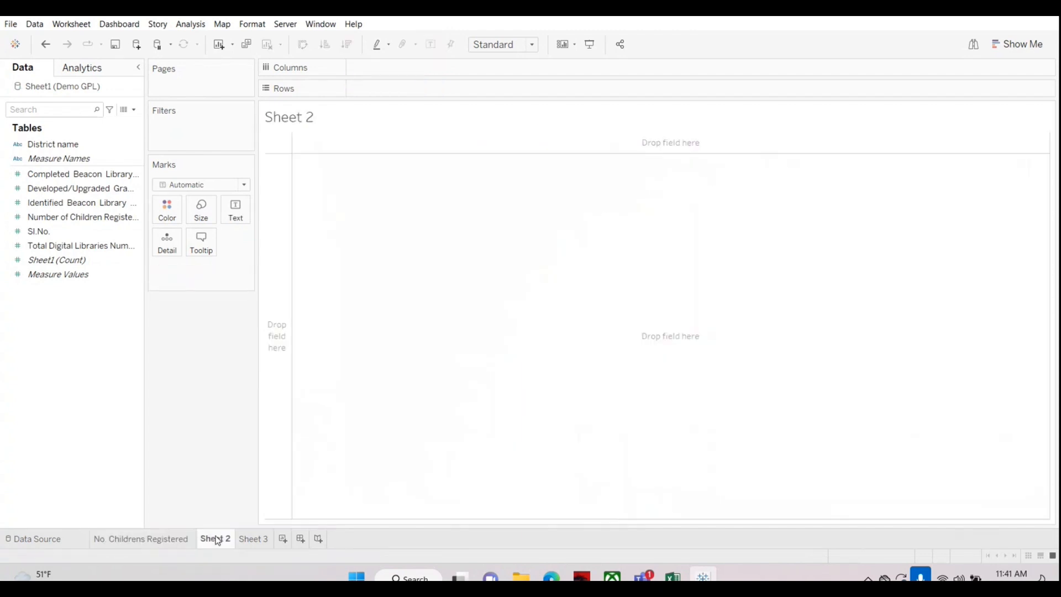
pyautogui.click(178, 541)
pyautogui.click(216, 540)
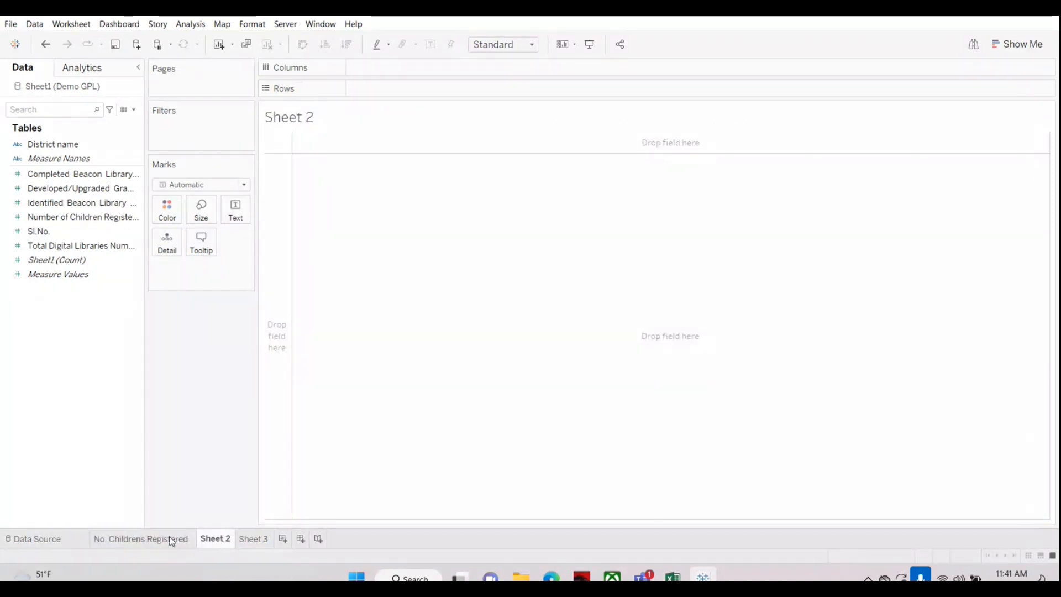
pyautogui.click(172, 540)
pyautogui.click(213, 542)
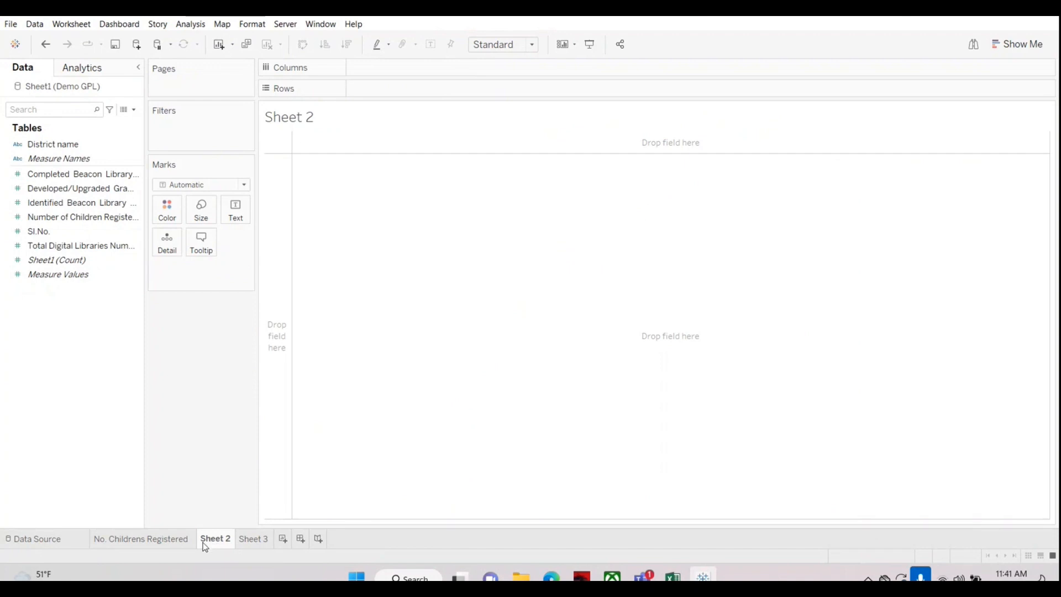
pyautogui.moveTo(205, 546)
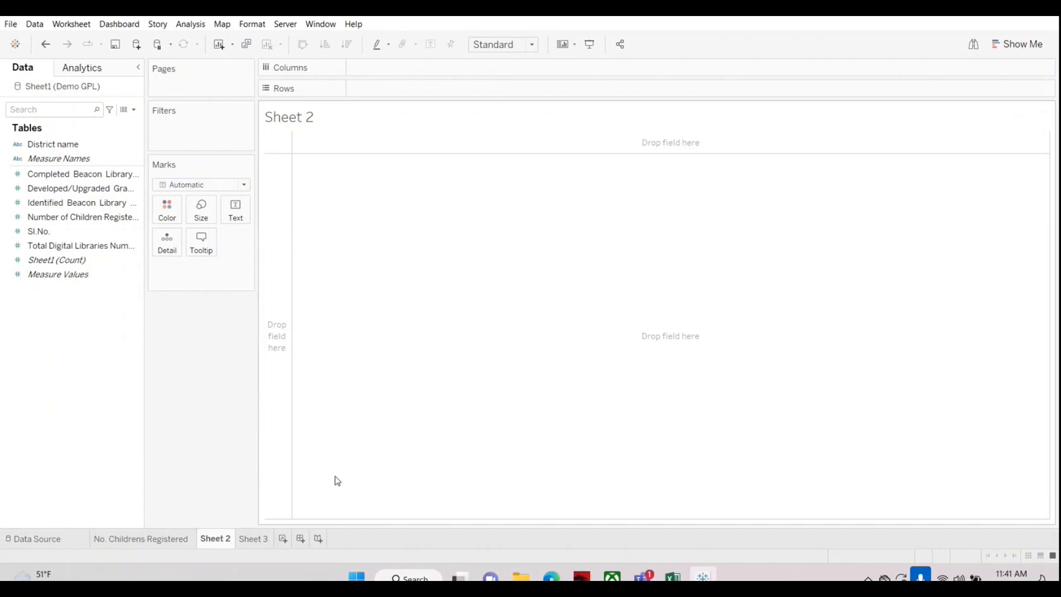
# Step: Place District name on the rows of Sheet 2 and narrow the data pane
pyautogui.click(114, 188)
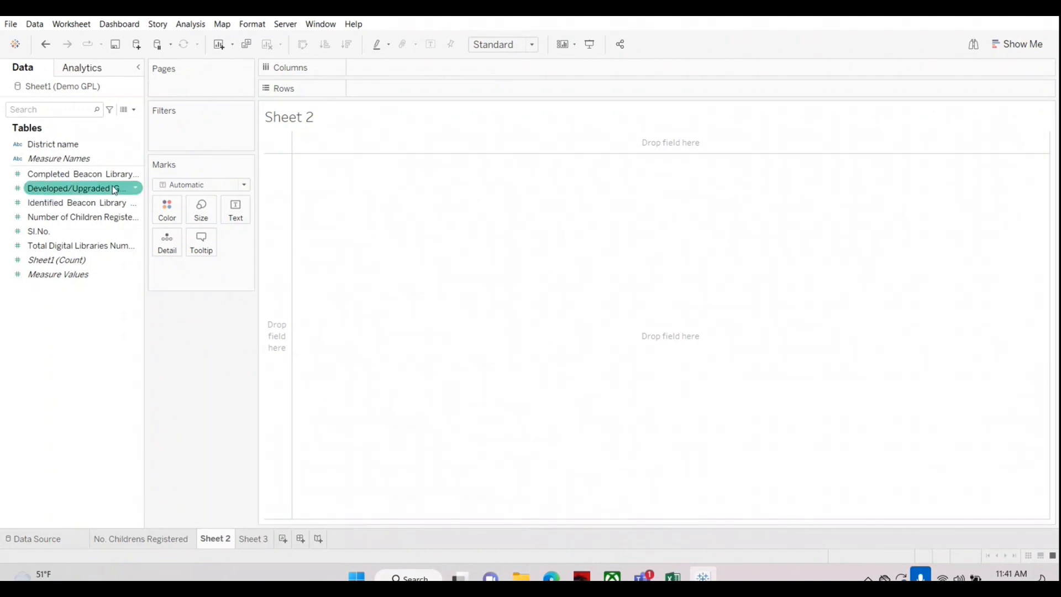
pyautogui.click(53, 174)
pyautogui.click(52, 145)
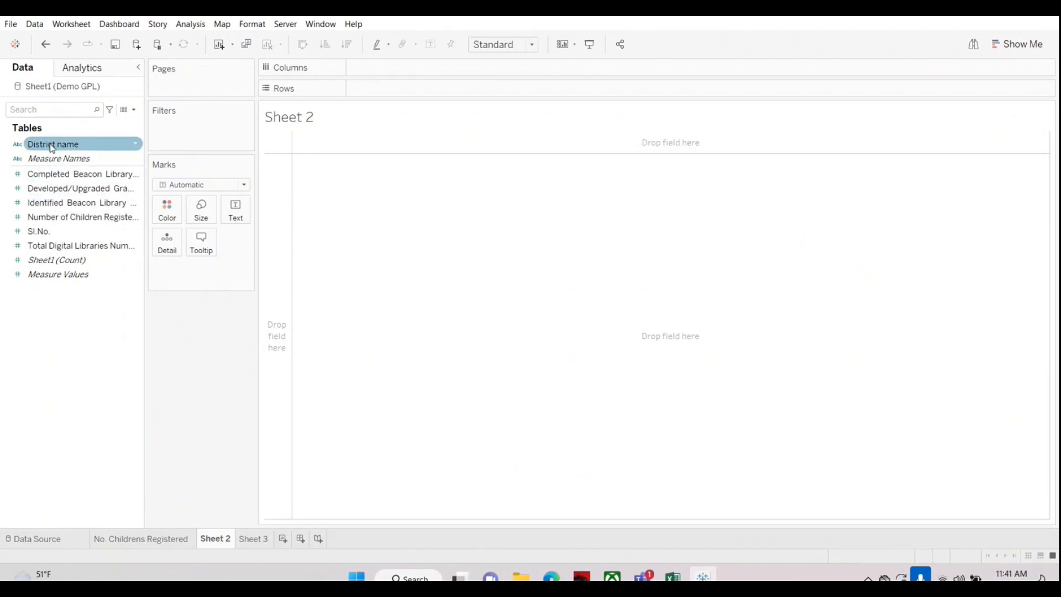
pyautogui.moveTo(52, 145); pyautogui.dragTo(391, 88)
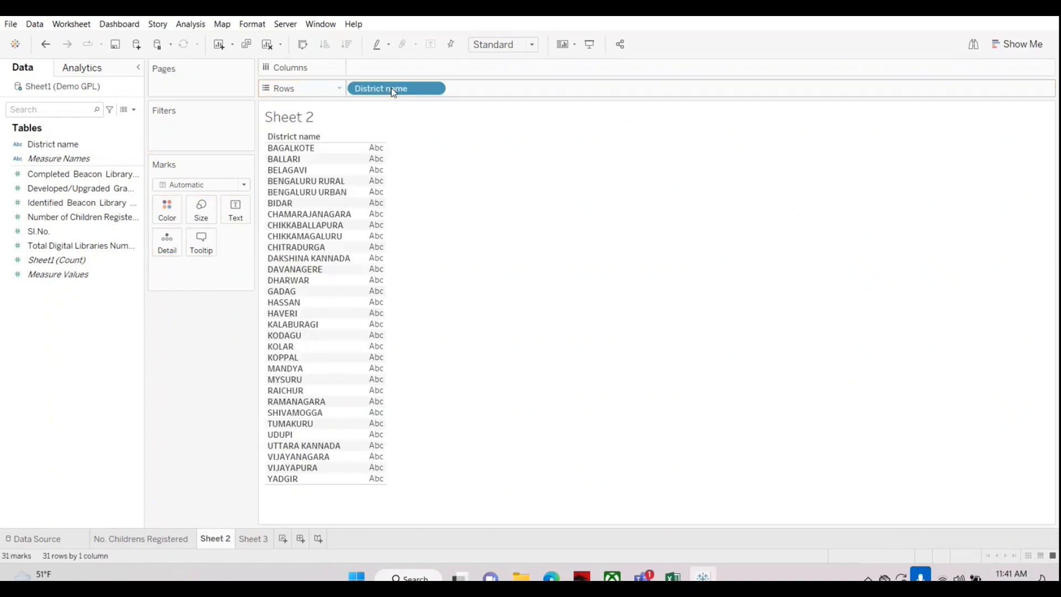
pyautogui.moveTo(146, 276); pyautogui.dragTo(116, 282)
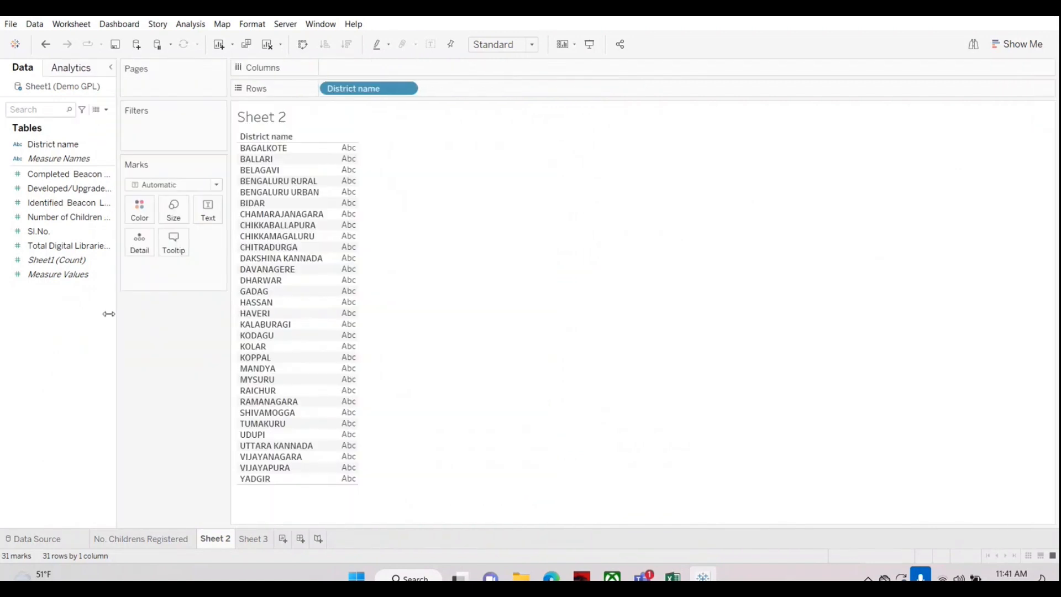
# Step: Build a text table of Identified and Completed Beacon Library Numbers by district, with Identified first and wider value columns
pyautogui.moveTo(46, 206); pyautogui.dragTo(348, 241)
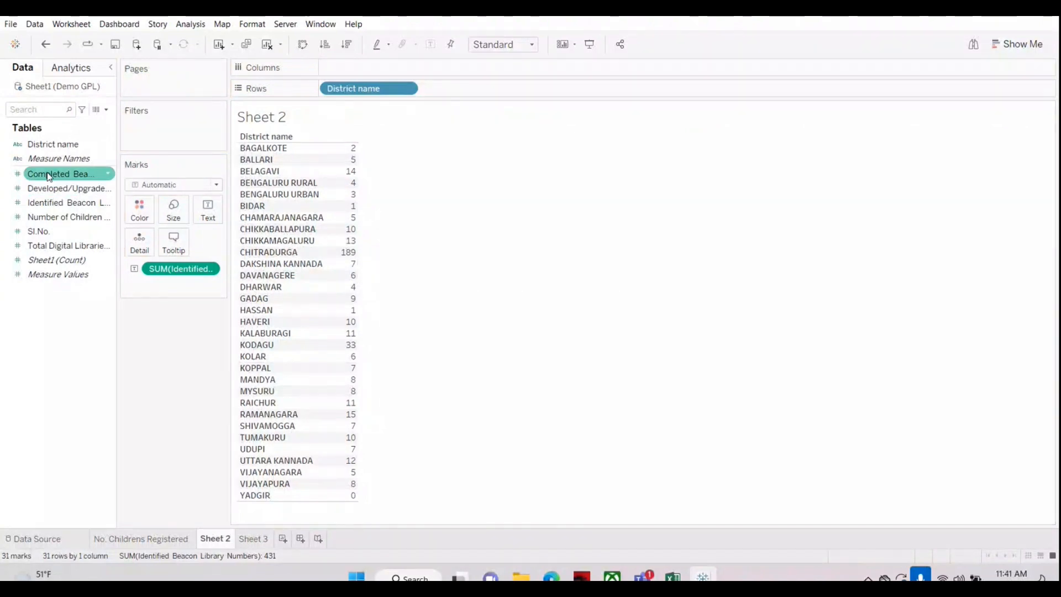
pyautogui.moveTo(55, 173); pyautogui.dragTo(357, 255)
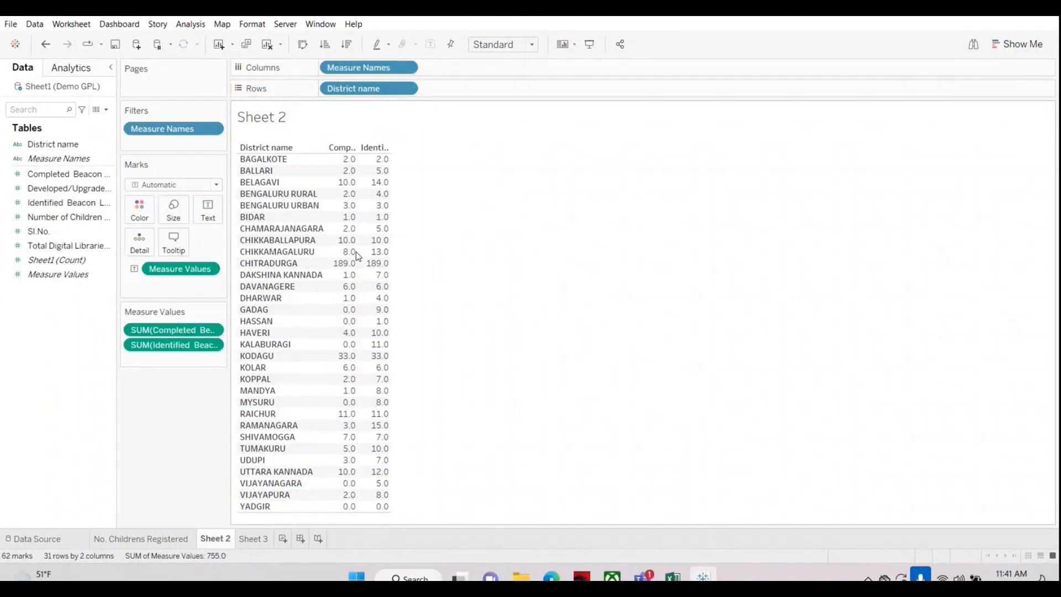
pyautogui.moveTo(177, 330); pyautogui.dragTo(168, 360)
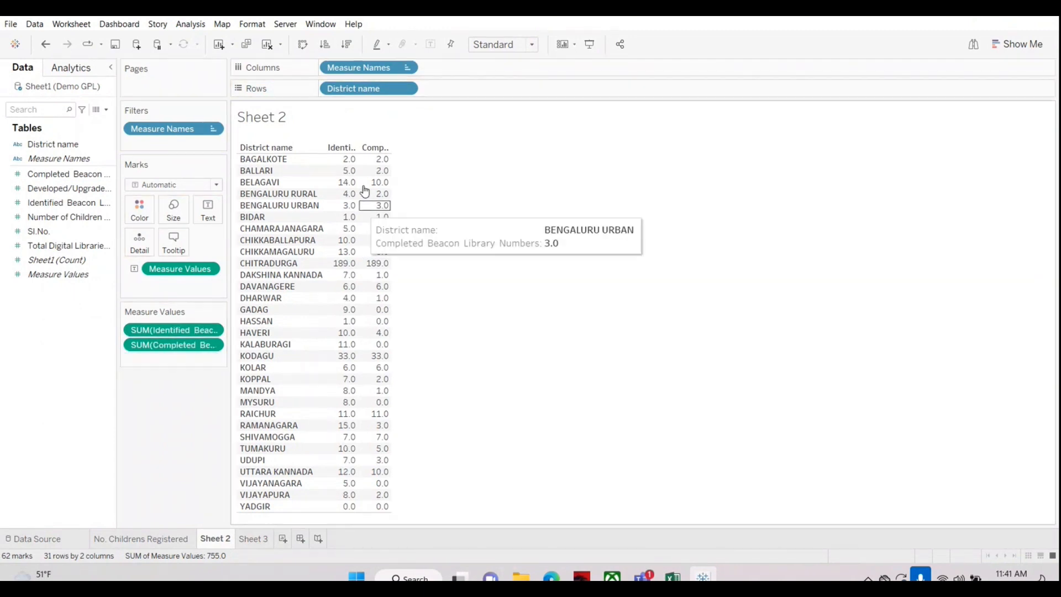
pyautogui.moveTo(350, 147); pyautogui.dragTo(383, 147)
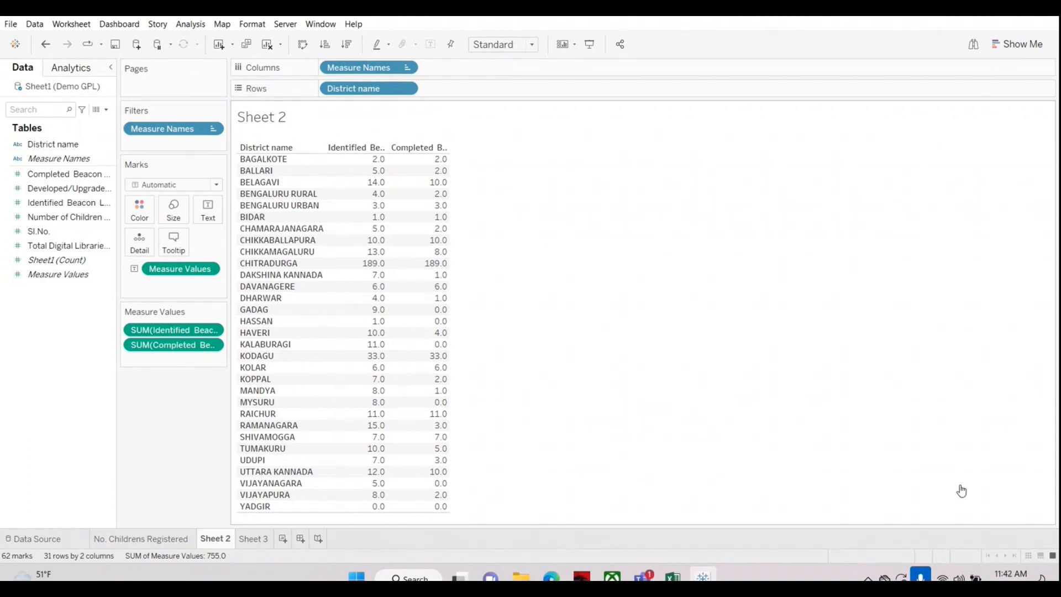
pyautogui.click(940, 532)
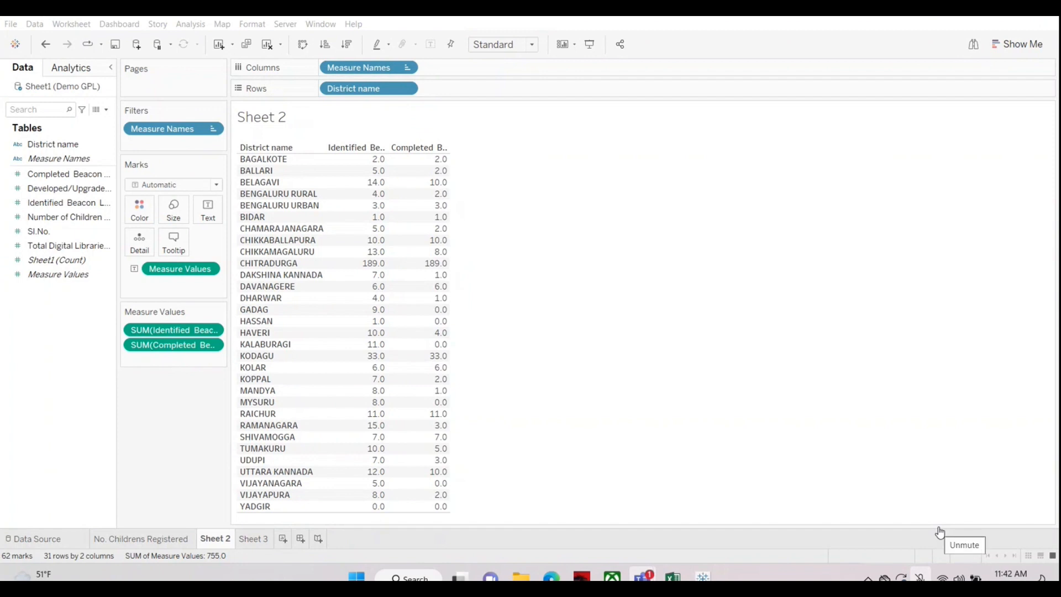
pyautogui.click(940, 533)
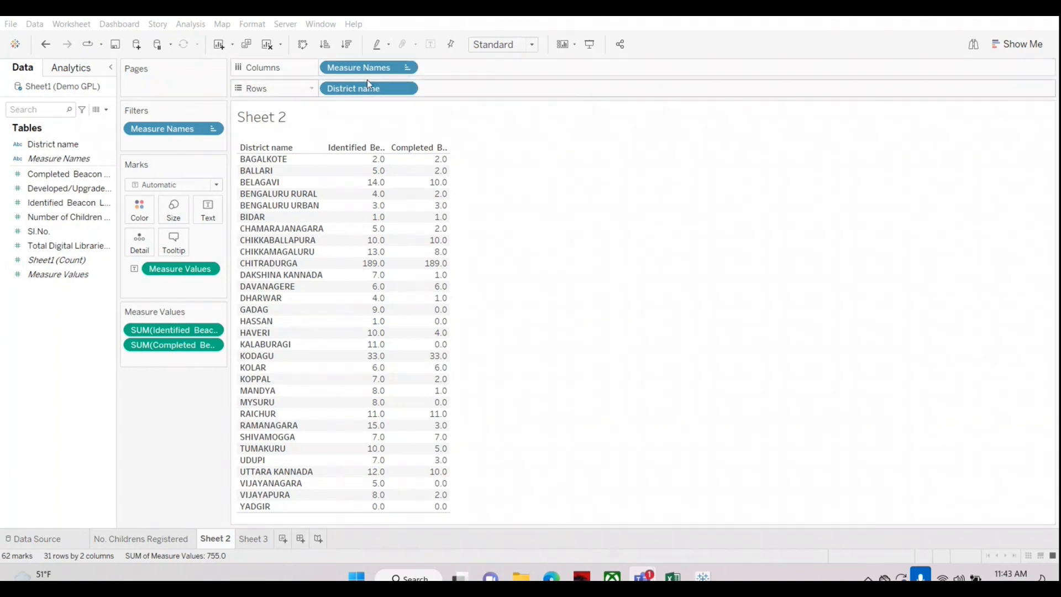
# Step: Remove Measure Names and all measure values from the Sheet 2 view, keeping only District name on the rows
pyautogui.moveTo(367, 69); pyautogui.dragTo(2, 434)
pyautogui.moveTo(156, 333); pyautogui.dragTo(86, 360)
pyautogui.moveTo(173, 269); pyautogui.dragTo(24, 377)
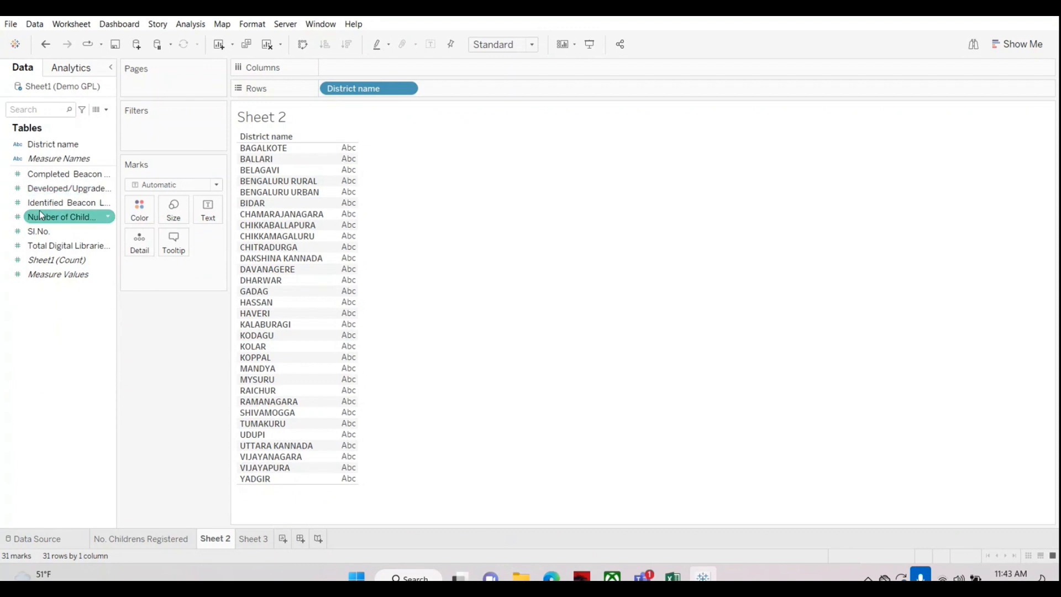
# Step: Chart Identified Beacon Library Numbers as horizontal bars by district, trying swapped axes and swapping them back
pyautogui.moveTo(47, 202); pyautogui.dragTo(338, 72)
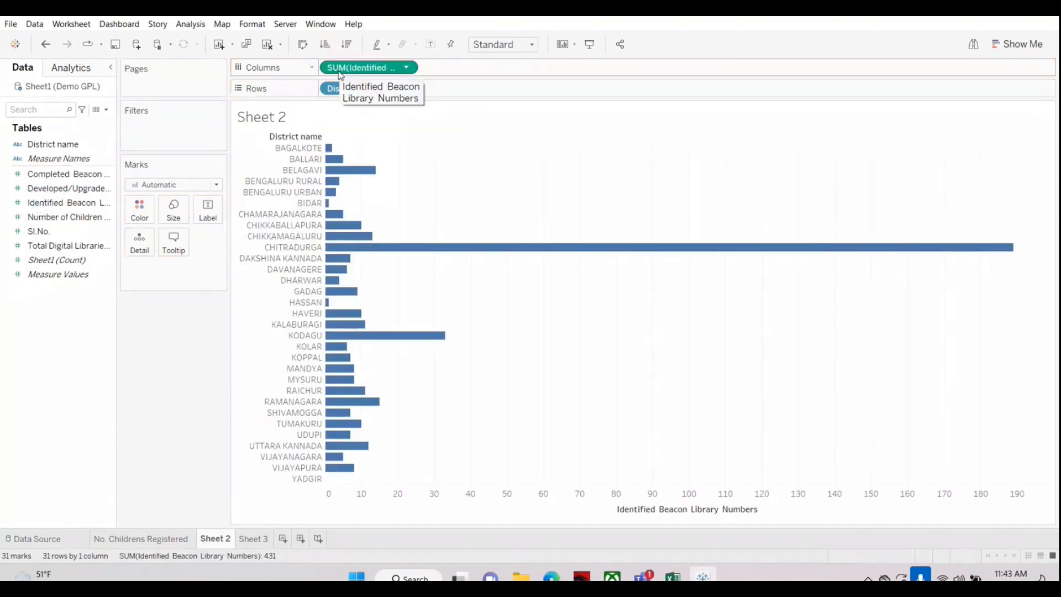
pyautogui.click(303, 45)
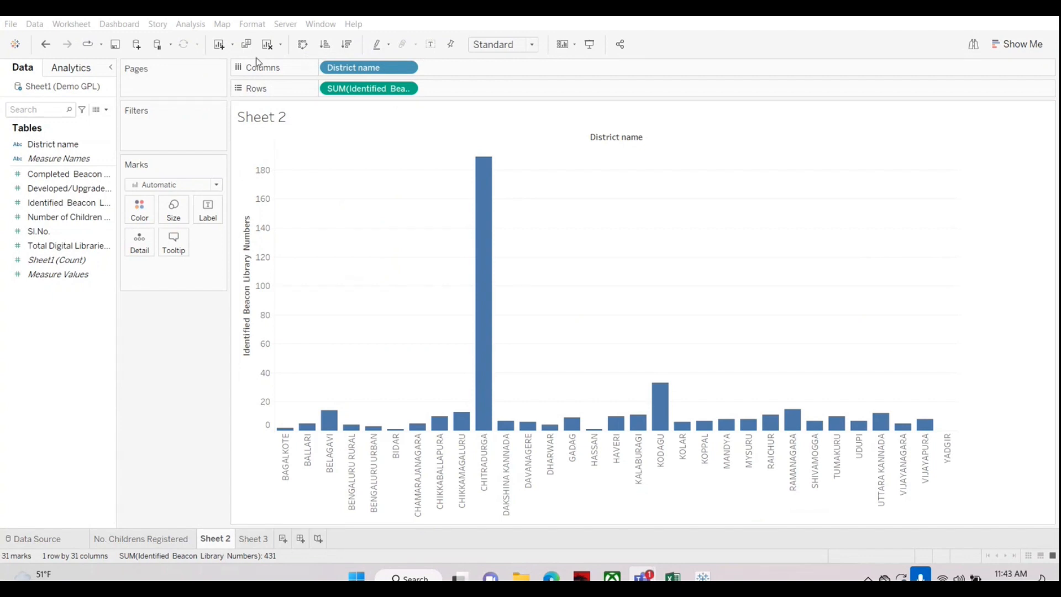
pyautogui.click(308, 49)
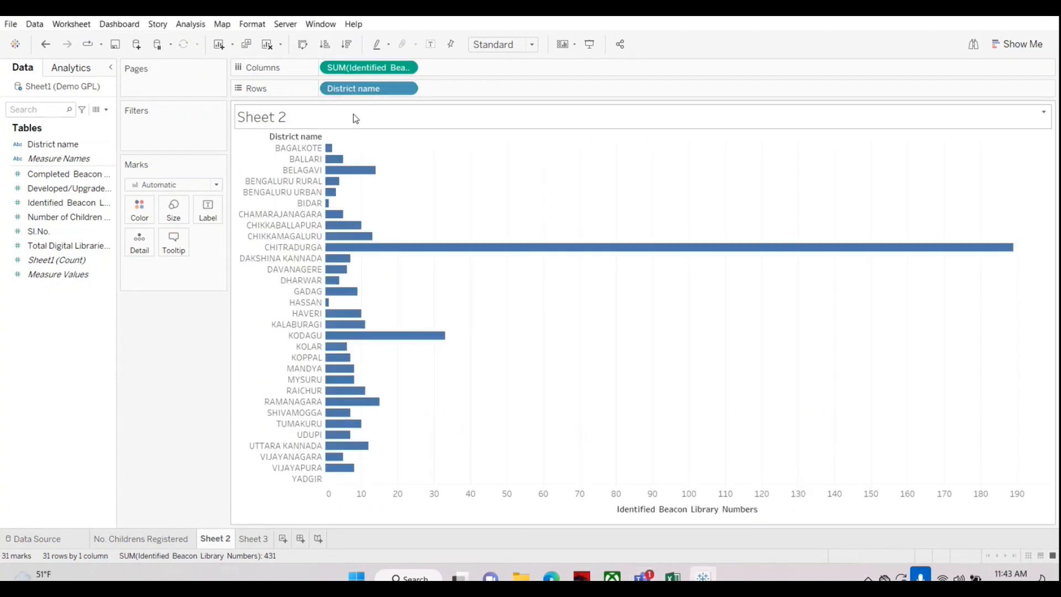
# Step: Add Completed Beacon Library Numbers and Developed/Upgraded Gram panchayath Library Numbers as side-by-side bar charts after the Identified measure
pyautogui.click(60, 188)
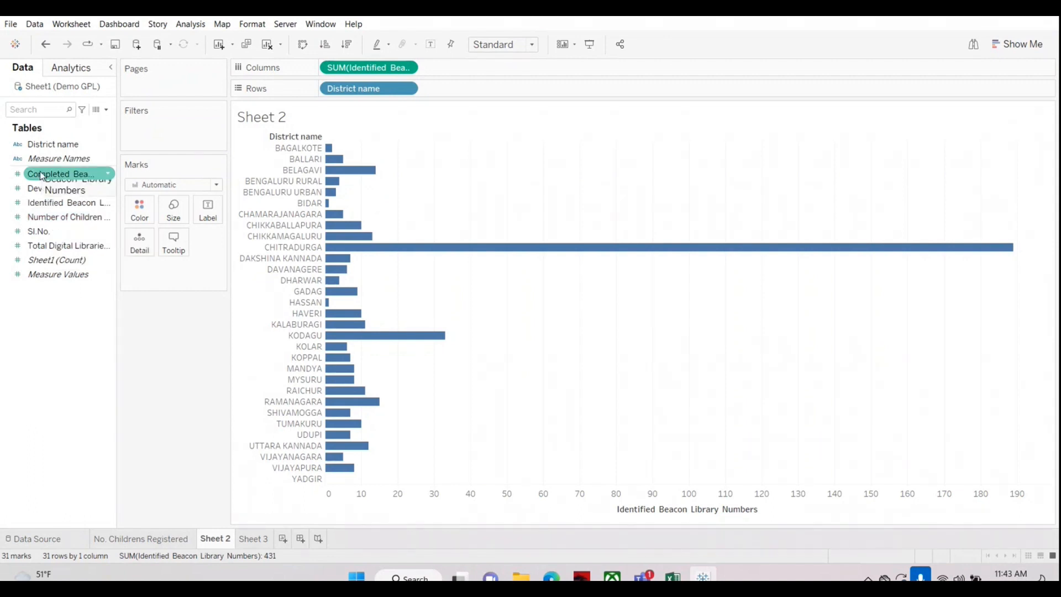
pyautogui.moveTo(41, 176); pyautogui.dragTo(470, 69)
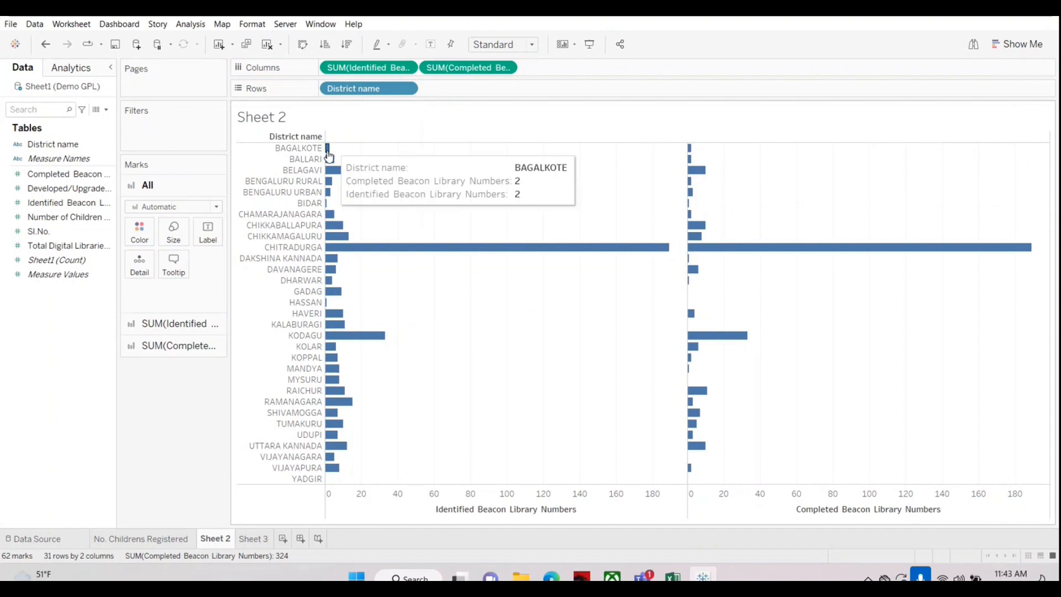
pyautogui.moveTo(332, 164)
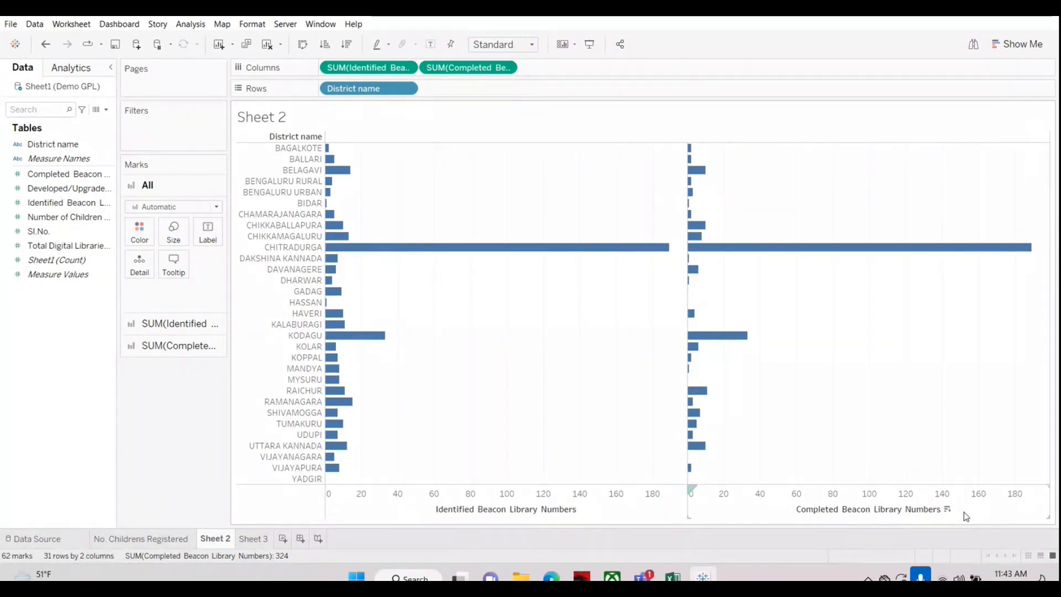
pyautogui.moveTo(567, 254)
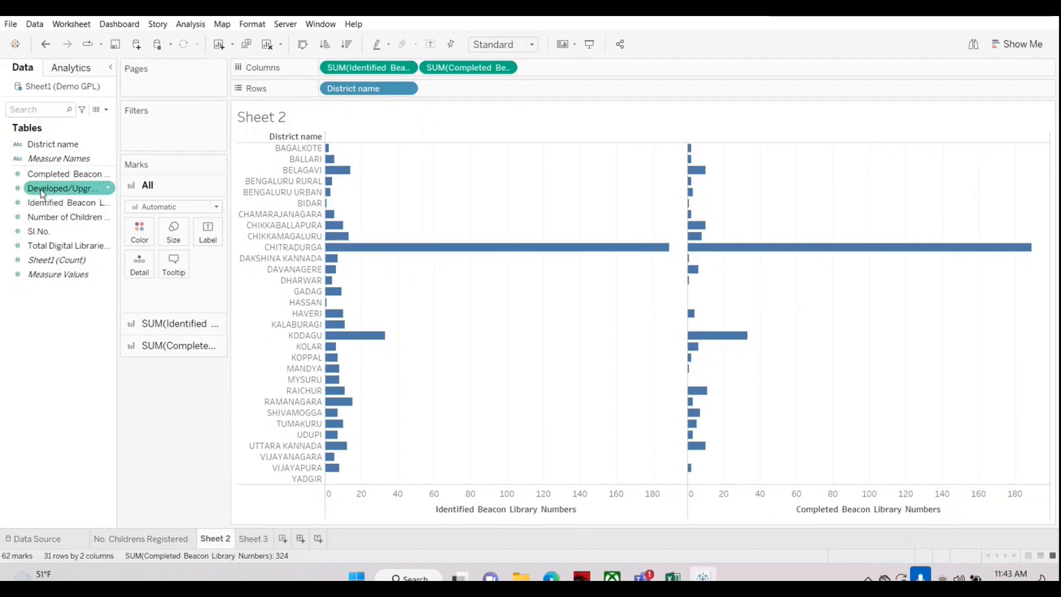
pyautogui.moveTo(41, 192); pyautogui.dragTo(589, 67)
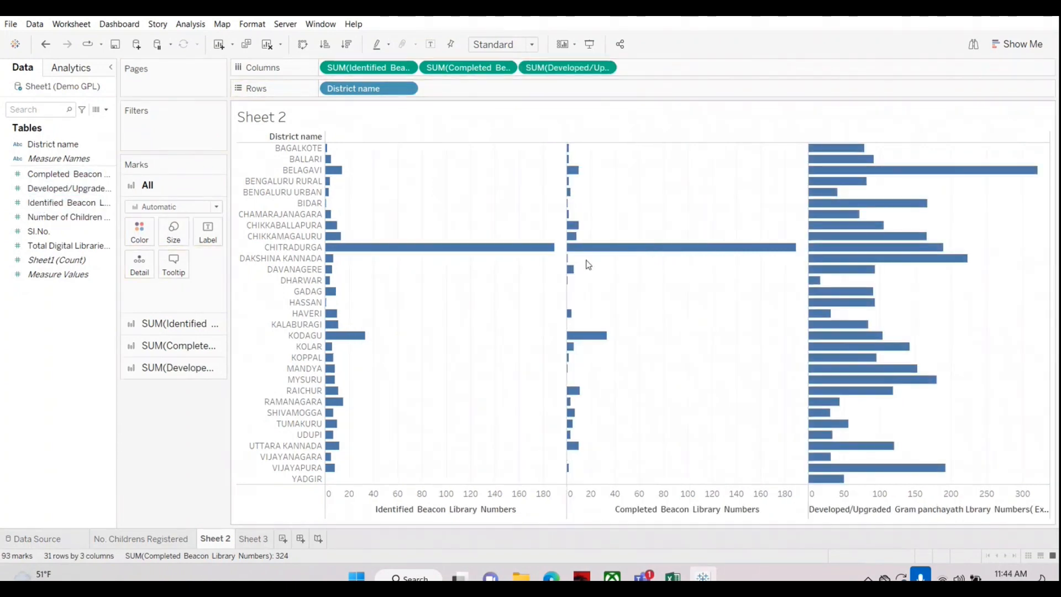
pyautogui.moveTo(828, 277)
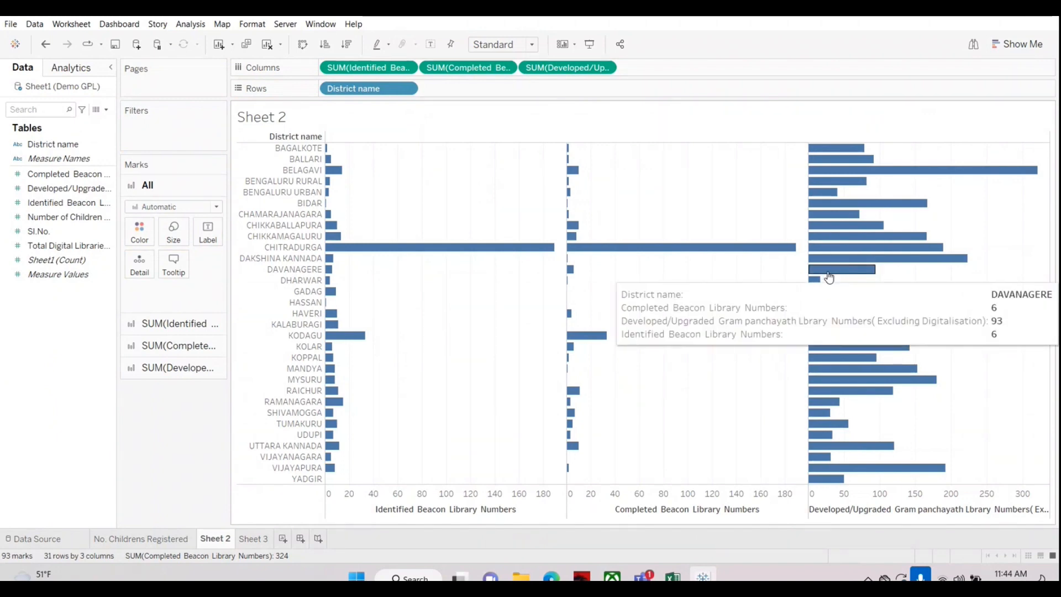
# Step: Try the three measures as a text table using Show Me, and switch the view back to horizontal bars
pyautogui.click(1017, 45)
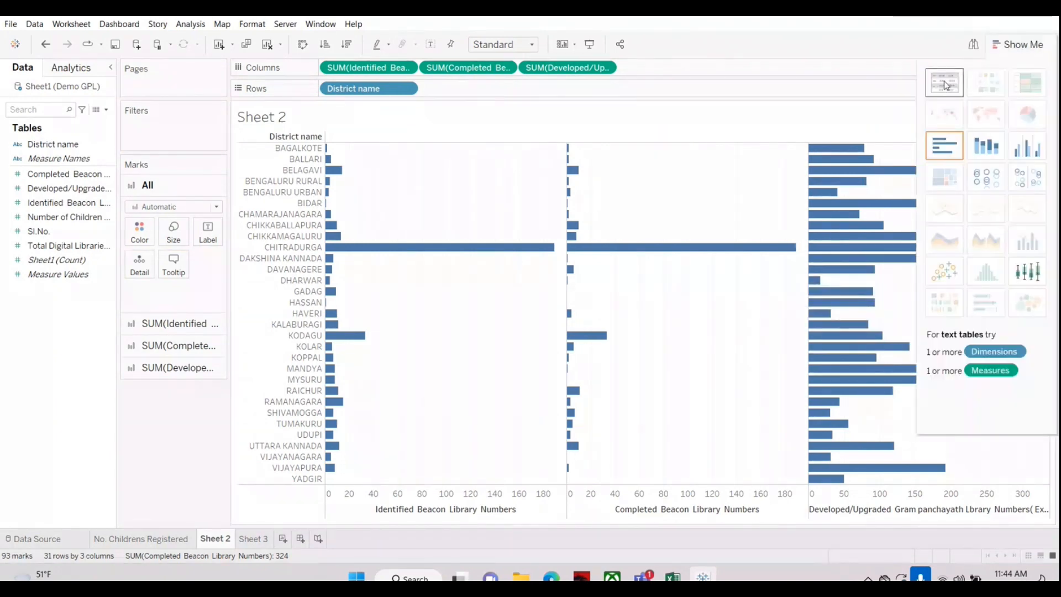
pyautogui.click(947, 84)
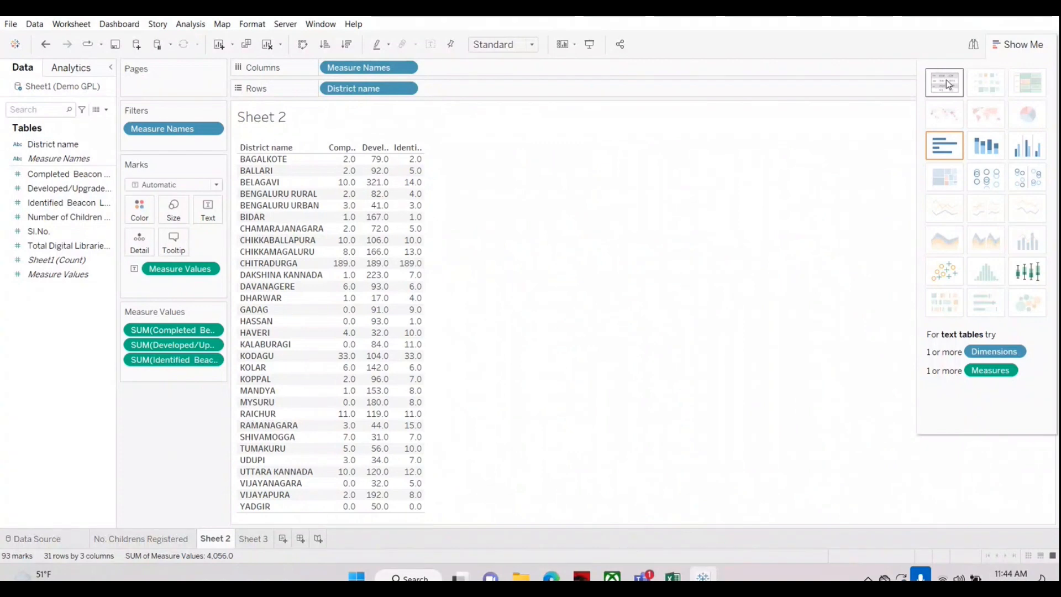
pyautogui.click(946, 145)
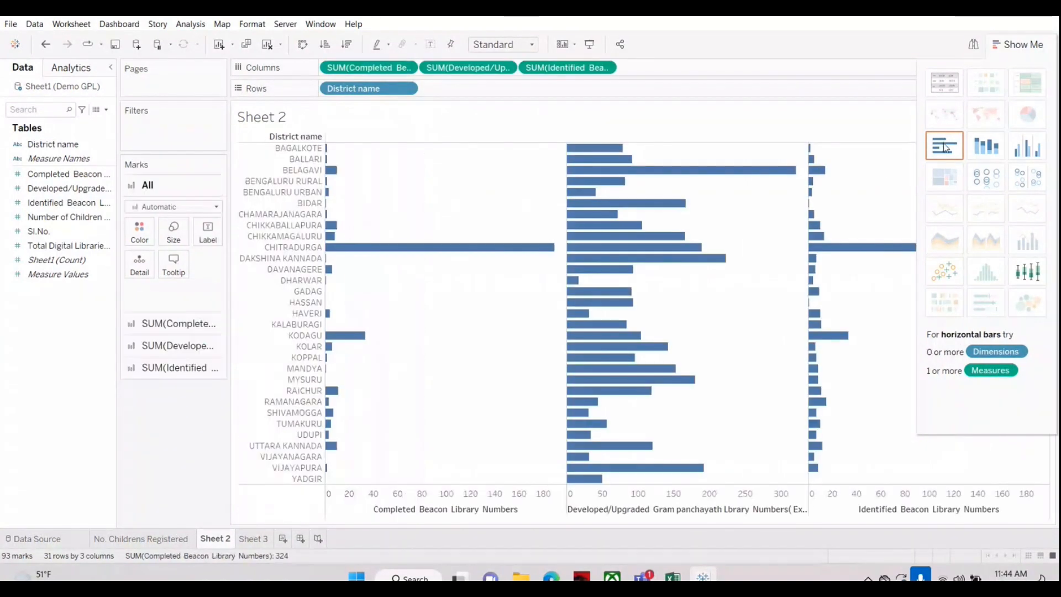
# Step: Remove the Developed/Upgraded and Identified measures from Sheet 2 and swap the axes to show Completed Beacon Library Numbers as vertical bars by district
pyautogui.click(996, 45)
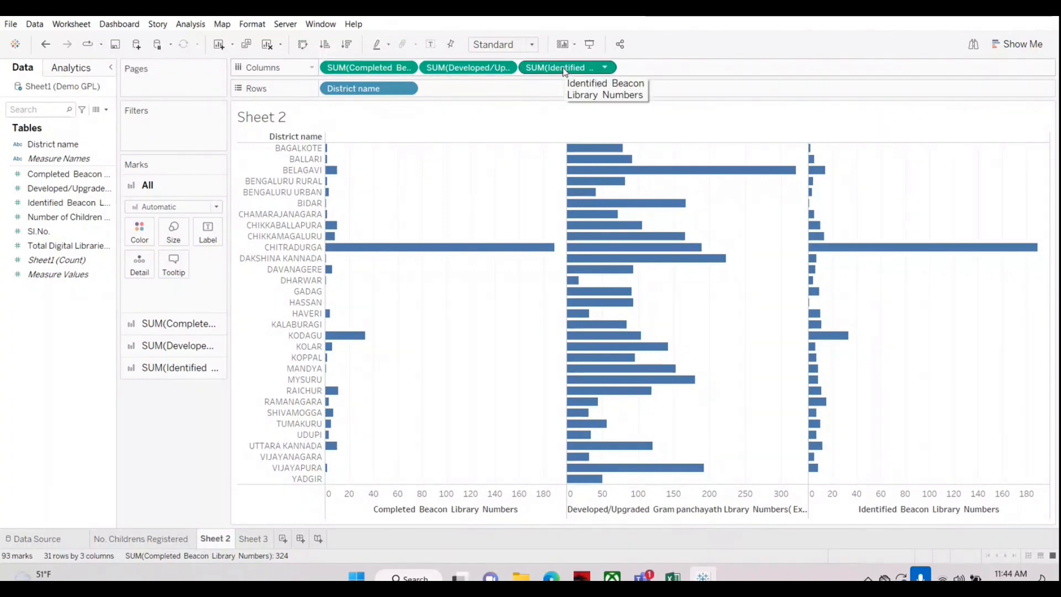
pyautogui.moveTo(469, 68); pyautogui.dragTo(25, 333)
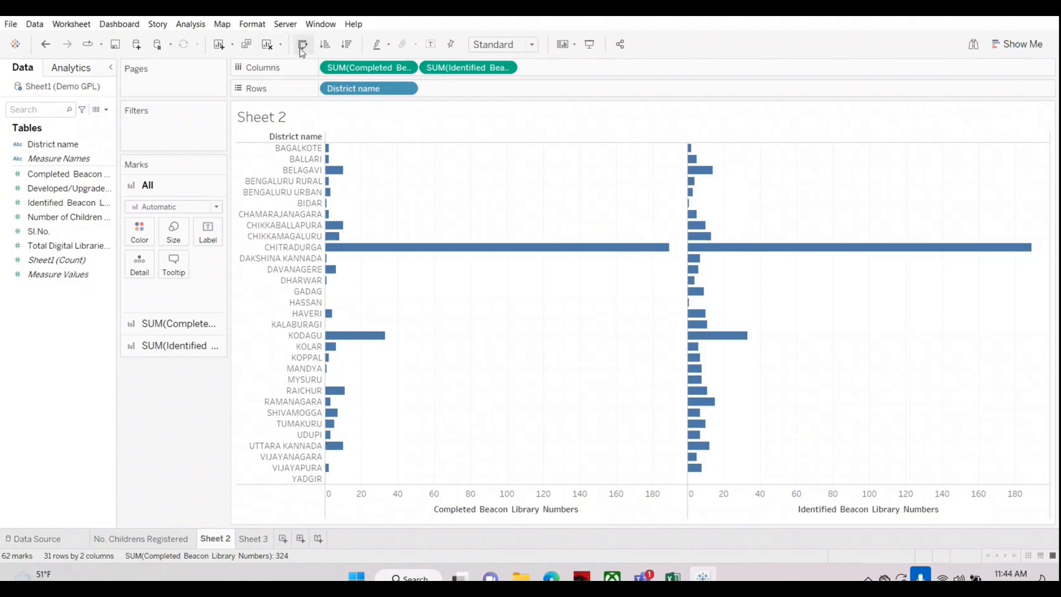
pyautogui.moveTo(468, 67); pyautogui.dragTo(28, 359)
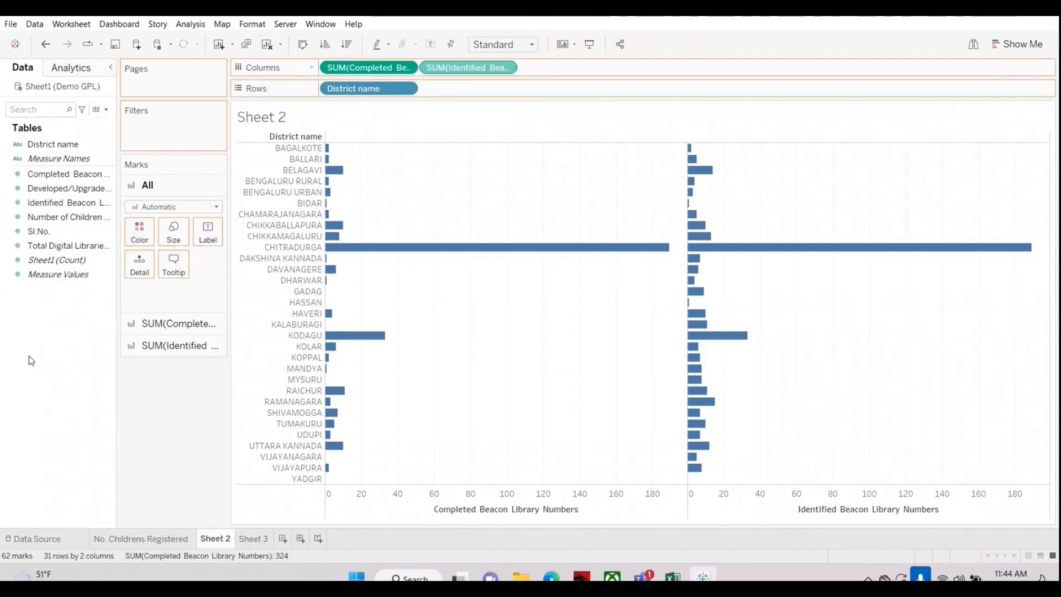
pyautogui.click(302, 47)
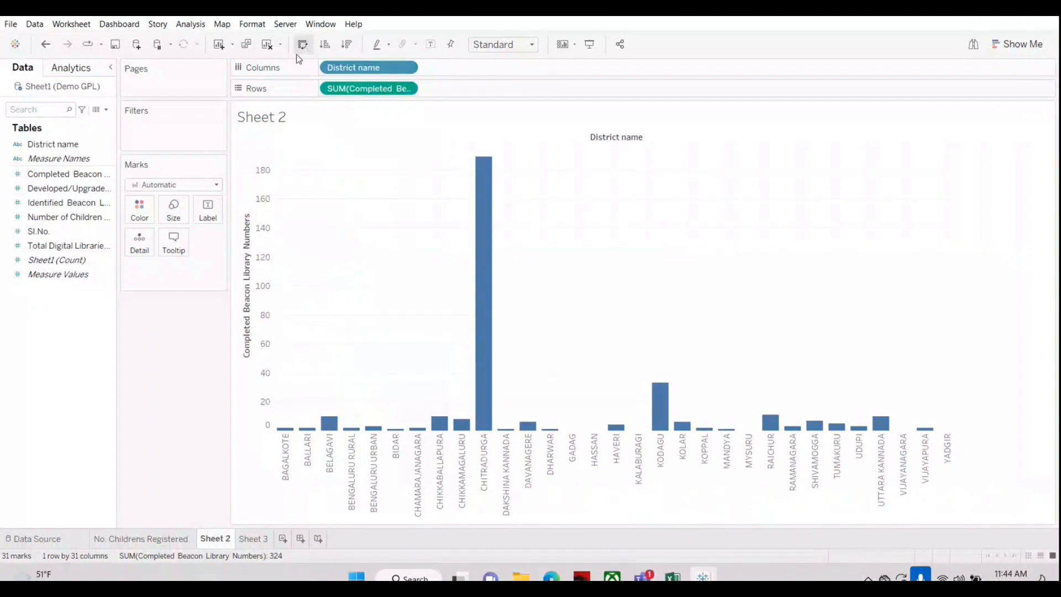
# Step: Try Identified Beacon Library Numbers as a separate bar chart row below the Completed measure, and remove it again
pyautogui.click(43, 207)
pyautogui.moveTo(43, 206); pyautogui.dragTo(515, 88)
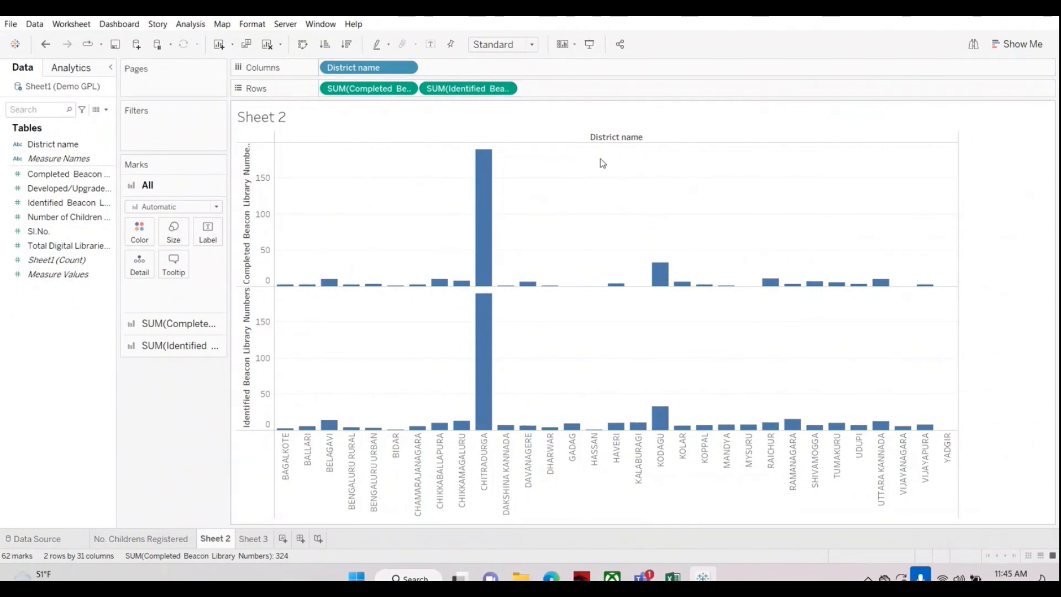
pyautogui.moveTo(471, 371)
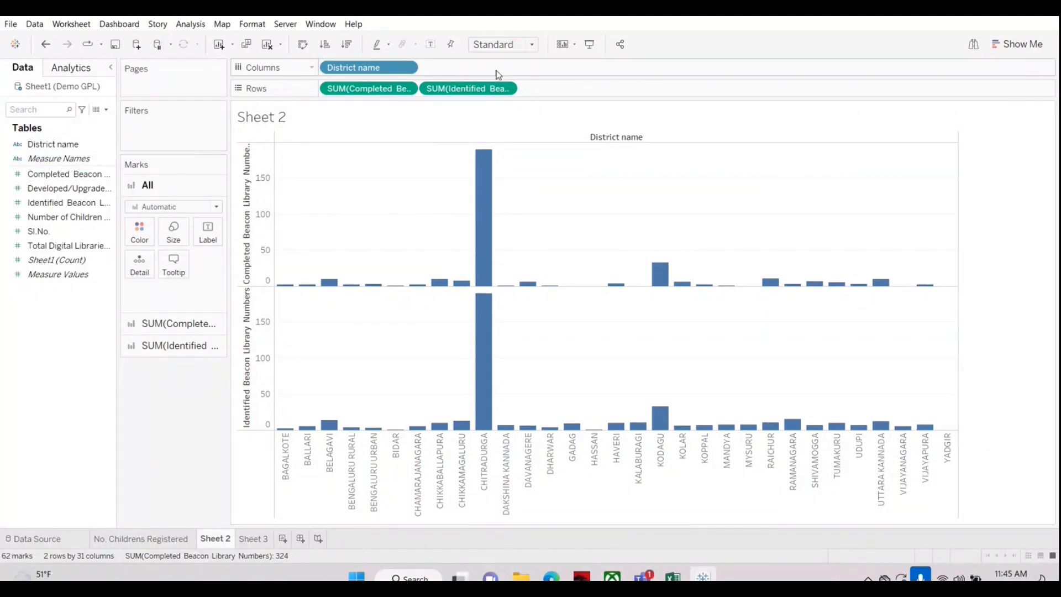
pyautogui.moveTo(468, 88); pyautogui.dragTo(42, 344)
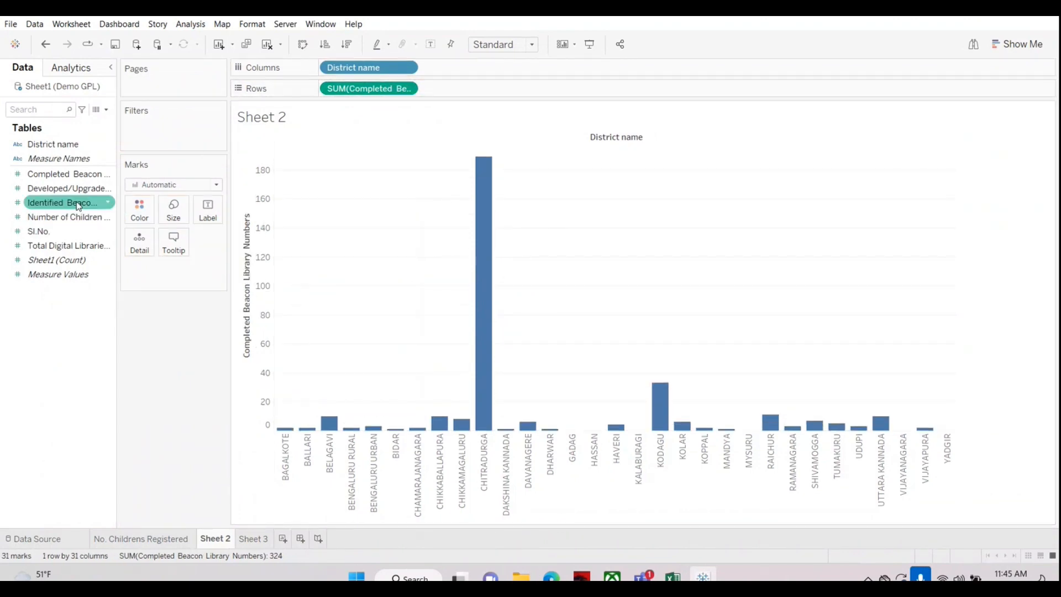
# Step: Combine Identified Beacon Library Numbers with the Completed measure on one shared value axis and widen the bar columns
pyautogui.moveTo(54, 203); pyautogui.dragTo(258, 412)
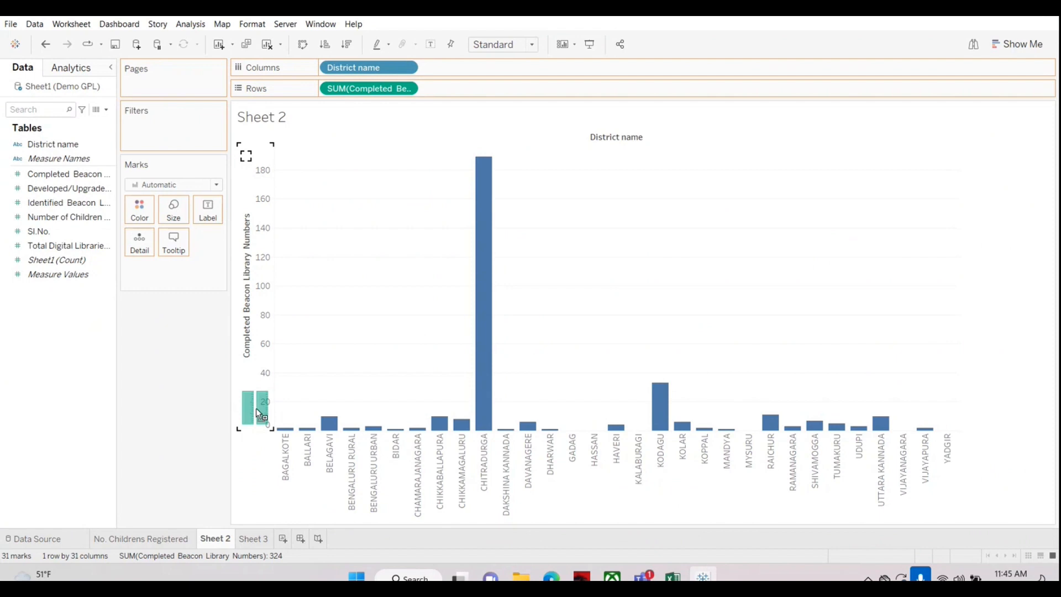
pyautogui.moveTo(258, 413); pyautogui.dragTo(258, 413)
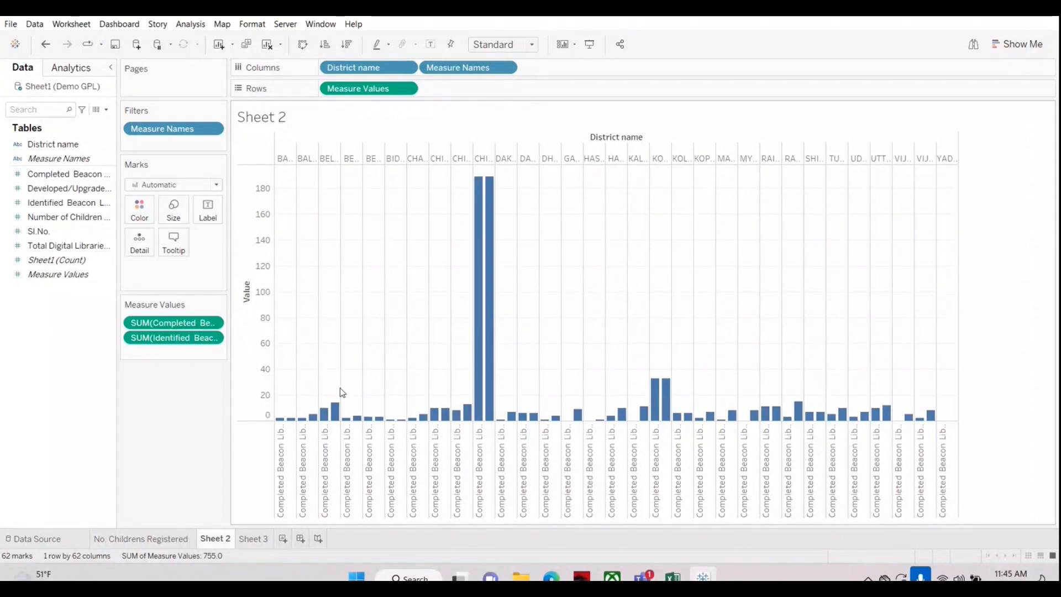
pyautogui.click(153, 207)
pyautogui.click(278, 395)
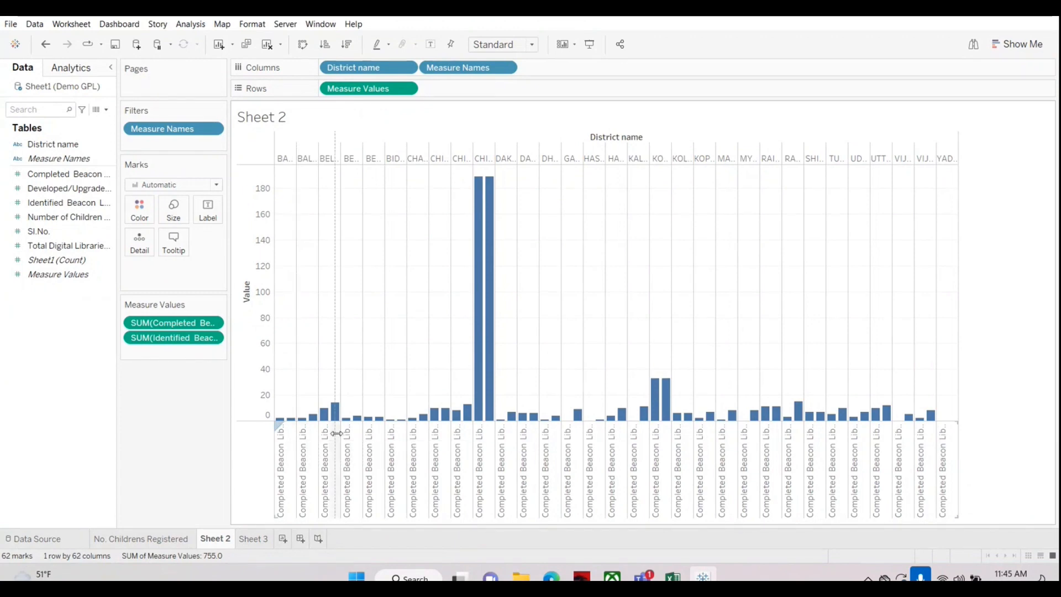
pyautogui.moveTo(339, 435); pyautogui.dragTo(339, 436)
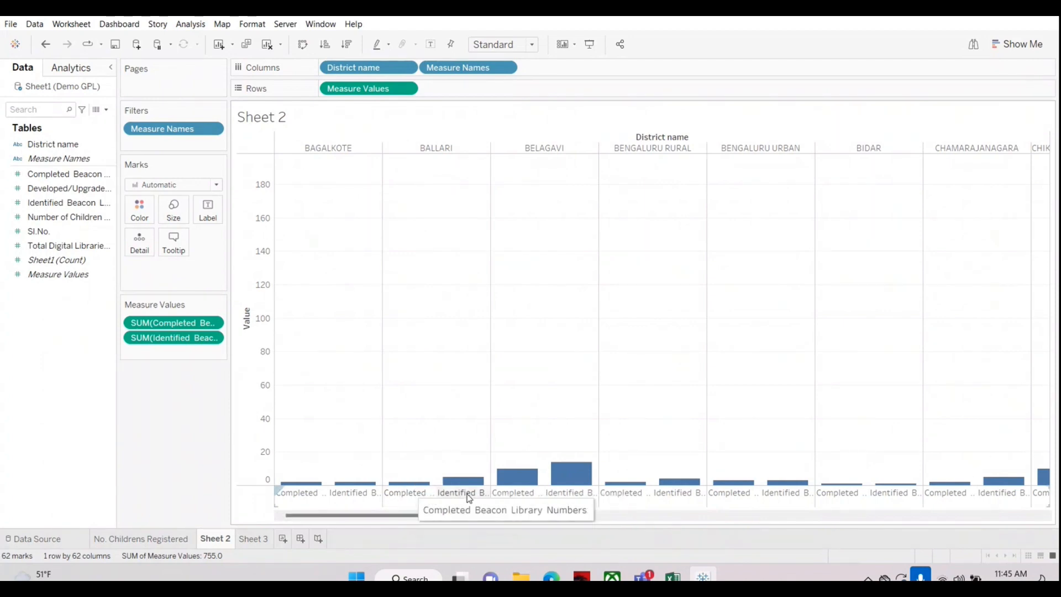
pyautogui.moveTo(468, 486)
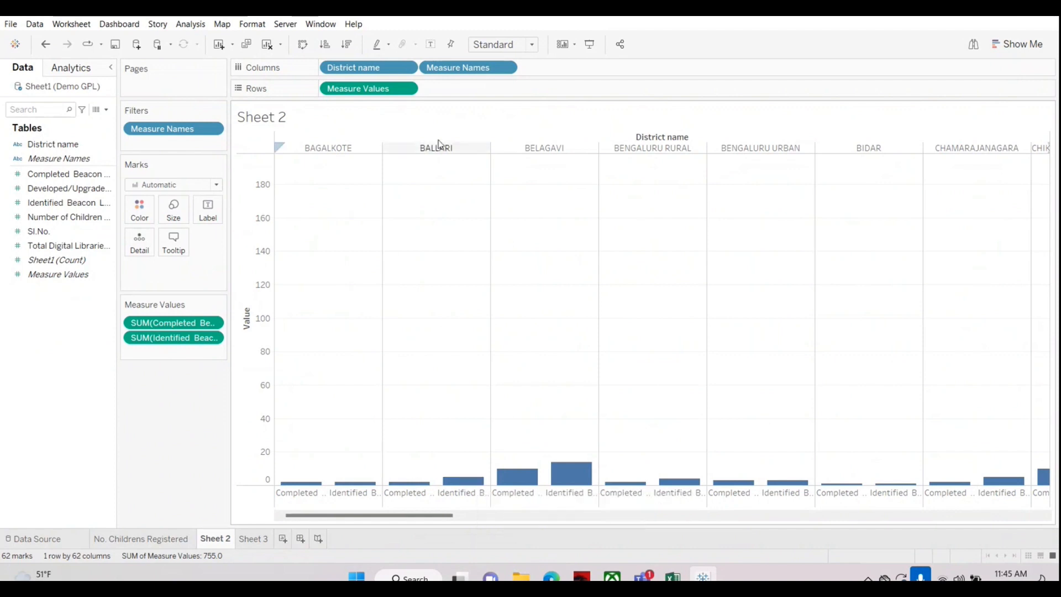
pyautogui.moveTo(417, 488)
# Step: Clear Sheet 2 and chart Identified Beacon Library Numbers as vertical bars with District name on the columns
pyautogui.click(267, 44)
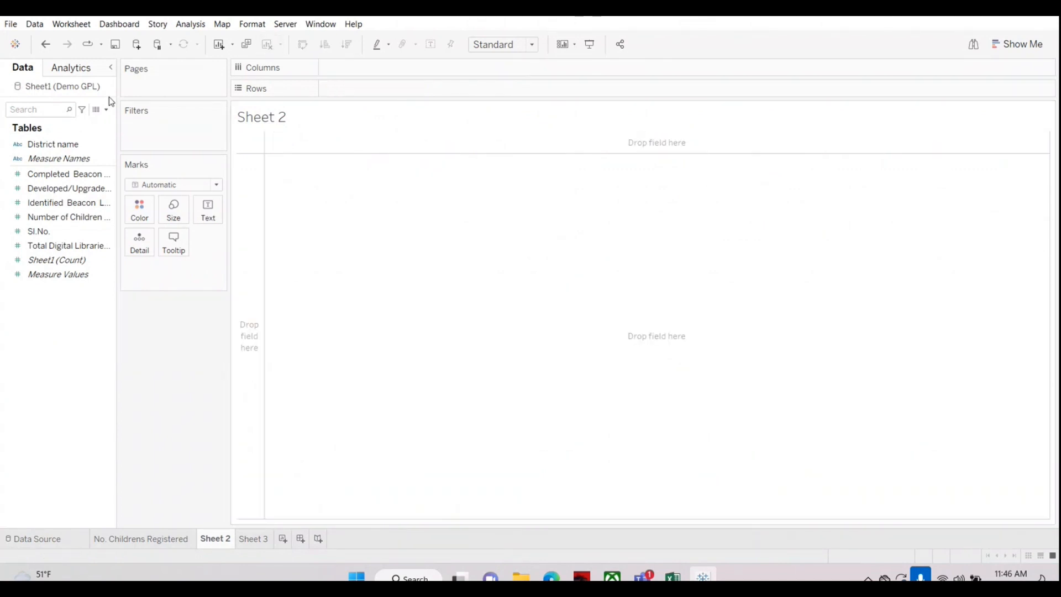
pyautogui.moveTo(66, 144); pyautogui.dragTo(384, 69)
pyautogui.click(69, 176)
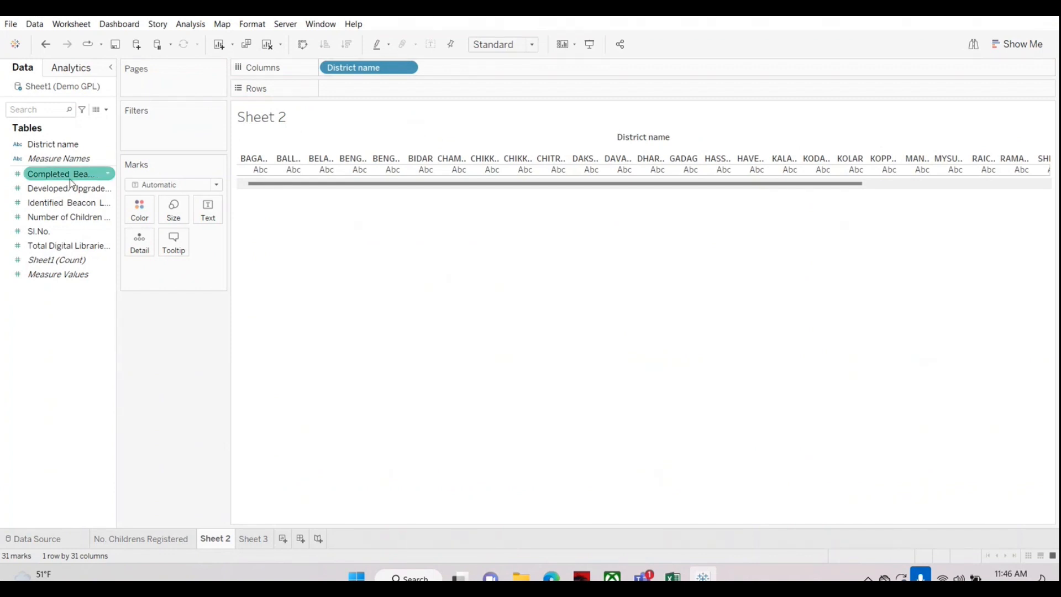
pyautogui.click(64, 216)
pyautogui.moveTo(61, 202); pyautogui.dragTo(343, 89)
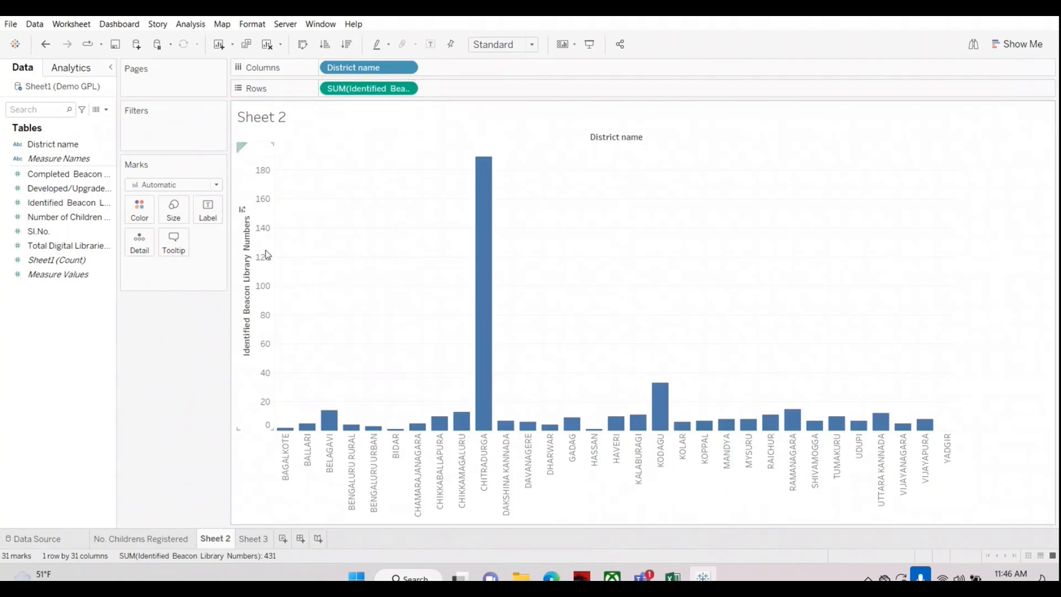
# Step: Try Completed Beacon Library Numbers as a second chart row, compare the BELAGAVI bars, and remove the measure
pyautogui.click(66, 246)
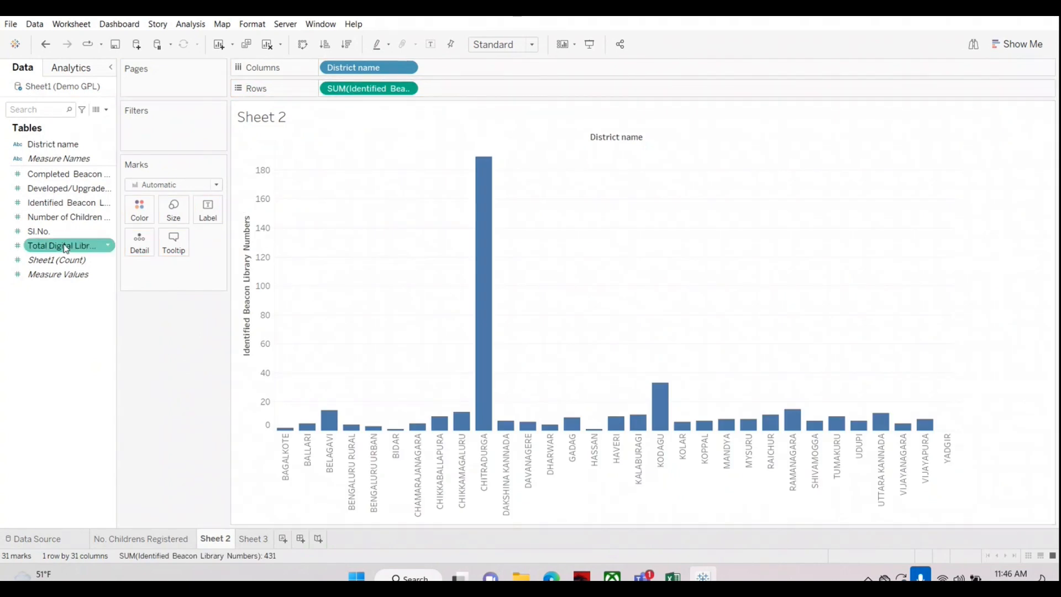
pyautogui.click(56, 203)
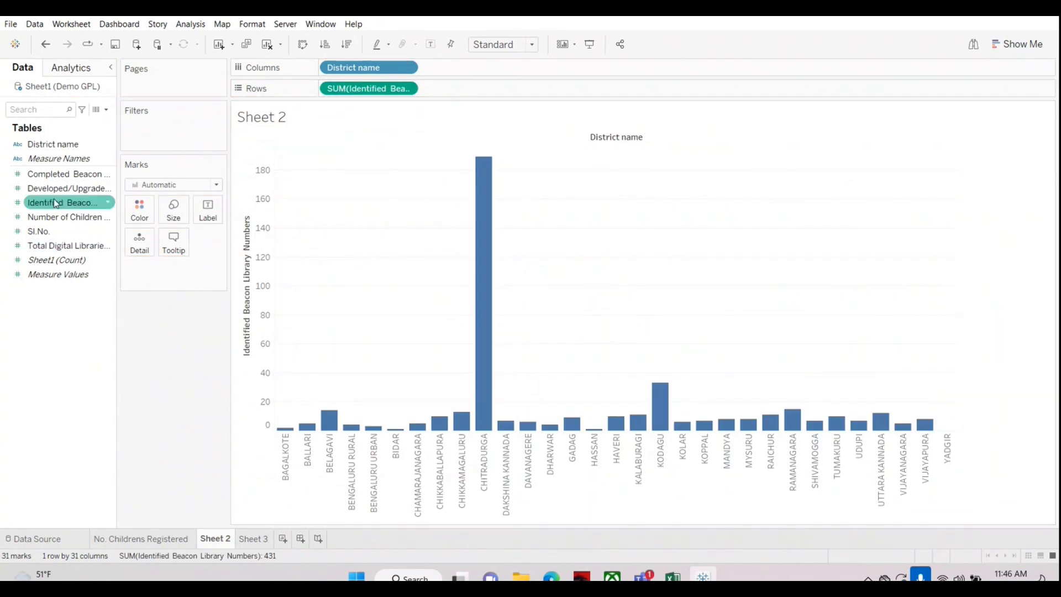
pyautogui.moveTo(65, 174); pyautogui.dragTo(467, 89)
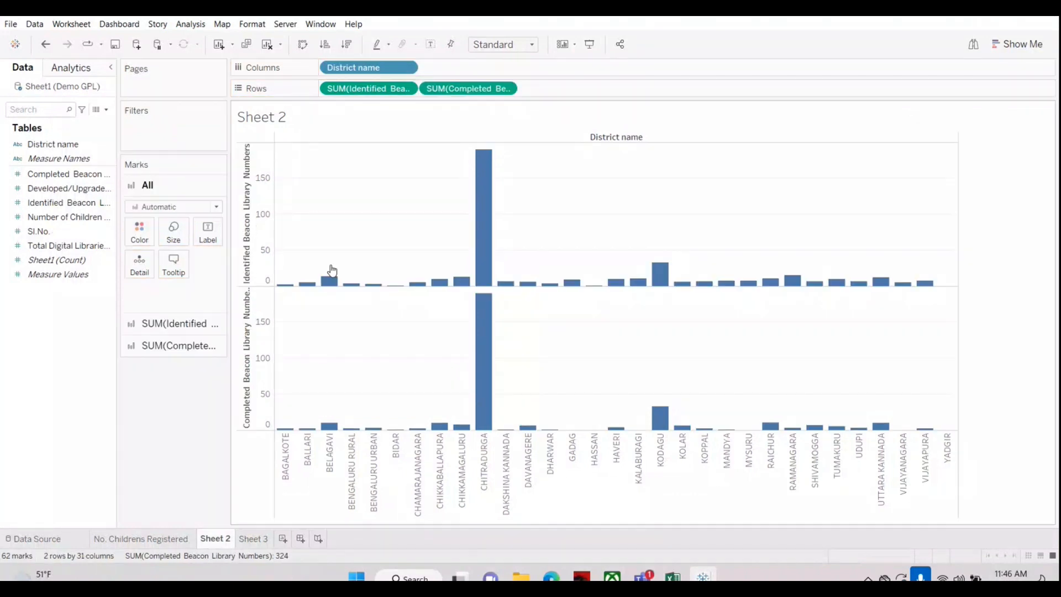
pyautogui.moveTo(330, 282)
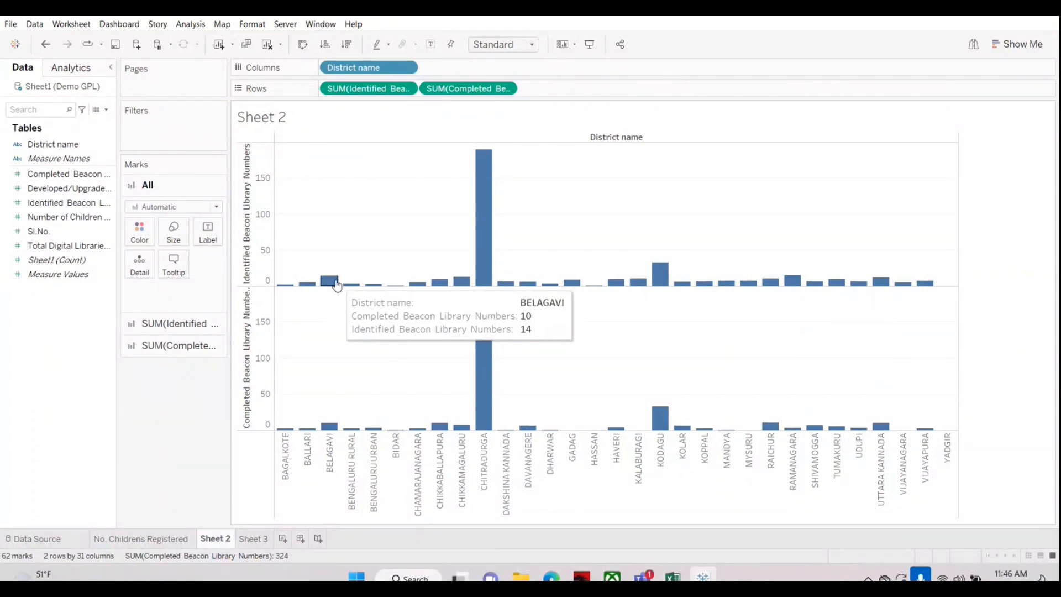
pyautogui.moveTo(328, 430)
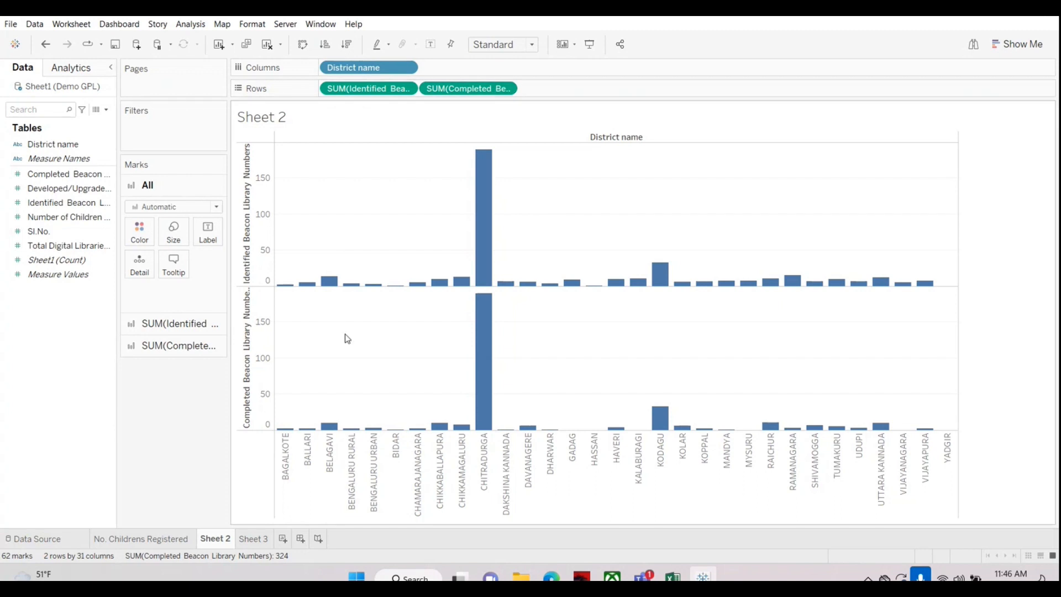
pyautogui.moveTo(468, 88); pyautogui.dragTo(43, 363)
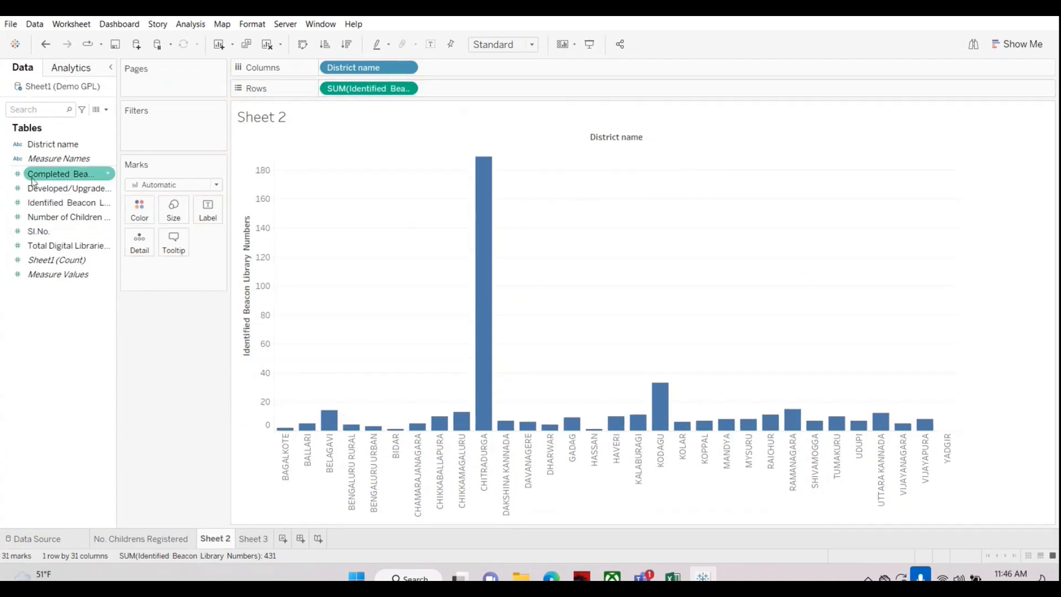
# Step: Combine Completed Beacon Library Numbers with the Identified measure on one shared value axis and adjust the column width for readable measure labels
pyautogui.moveTo(46, 177); pyautogui.dragTo(250, 421)
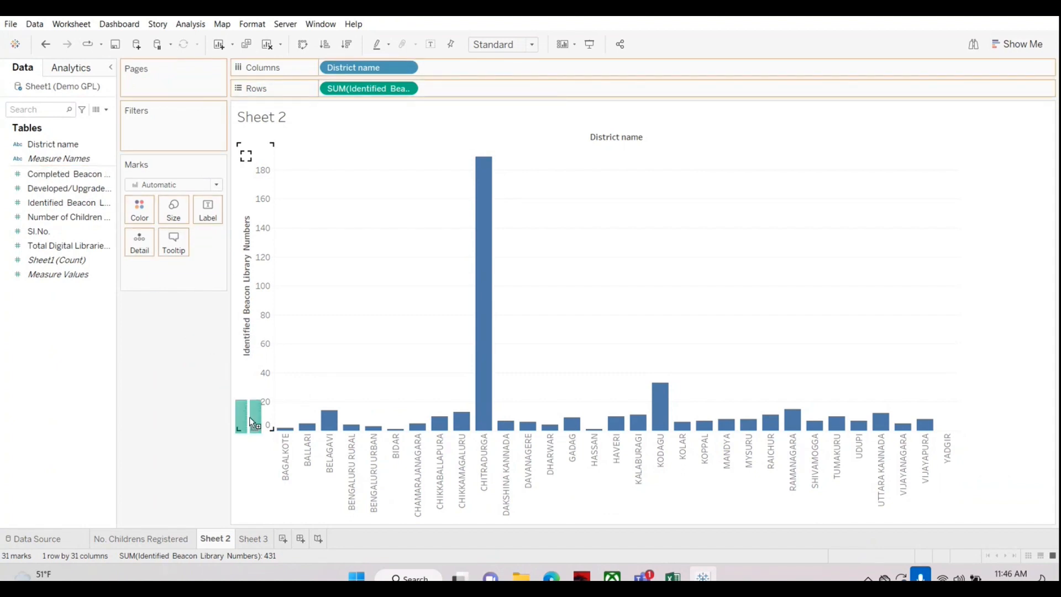
pyautogui.moveTo(250, 417); pyautogui.dragTo(359, 438)
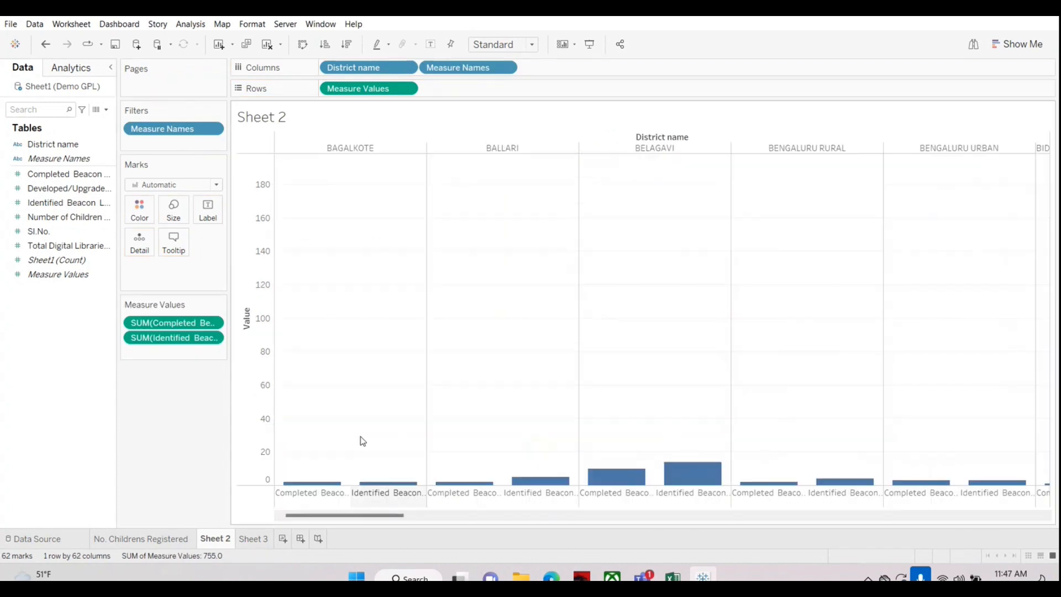
pyautogui.moveTo(597, 472)
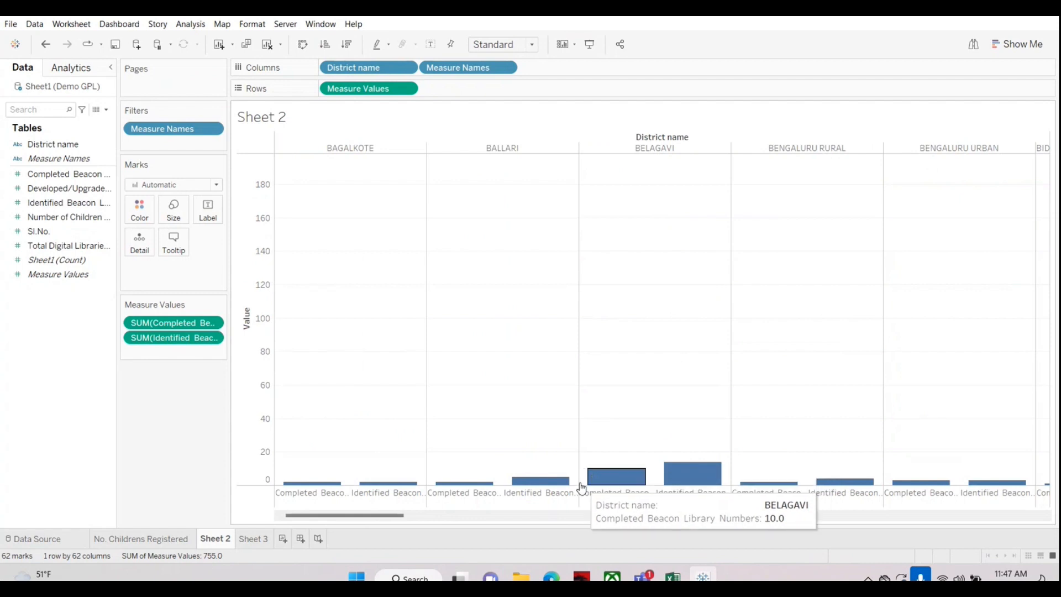
pyautogui.moveTo(578, 490); pyautogui.dragTo(520, 493)
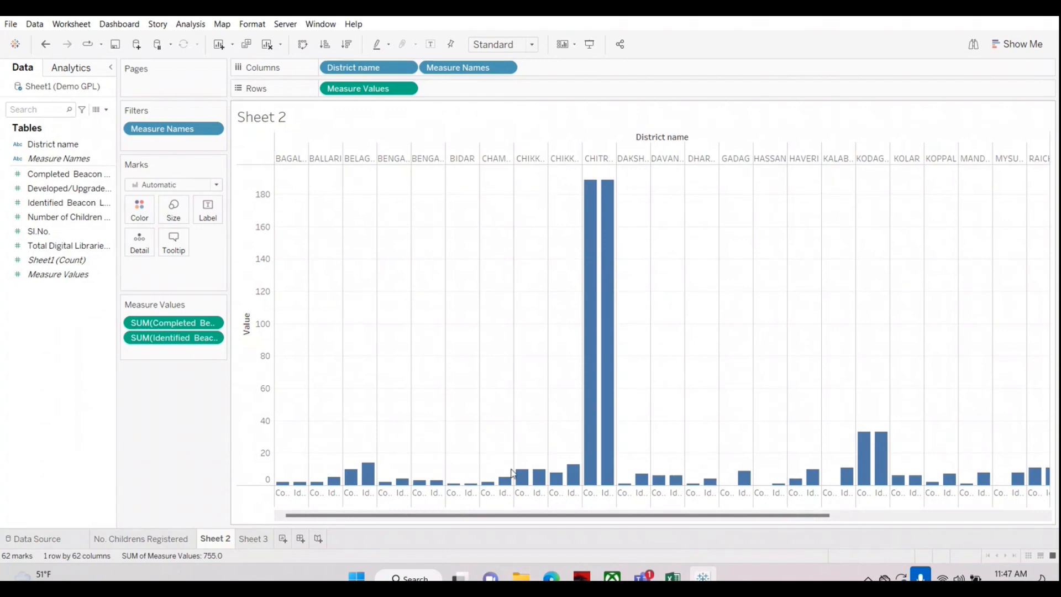
pyautogui.moveTo(513, 492); pyautogui.dragTo(542, 495)
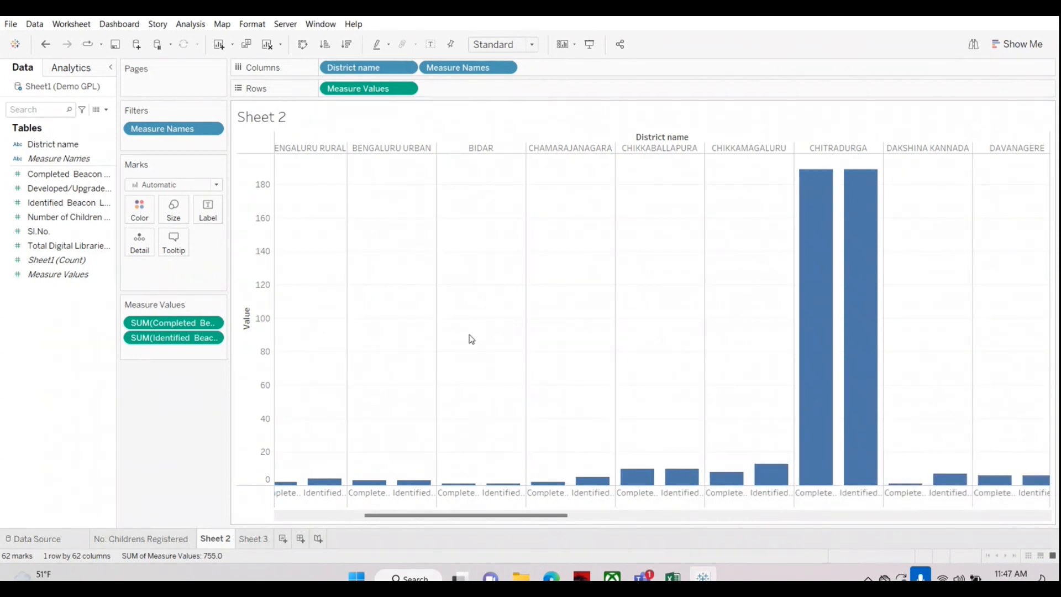
# Step: Color the bars by Measure Names, undo the coloring once and apply it again
pyautogui.click(149, 324)
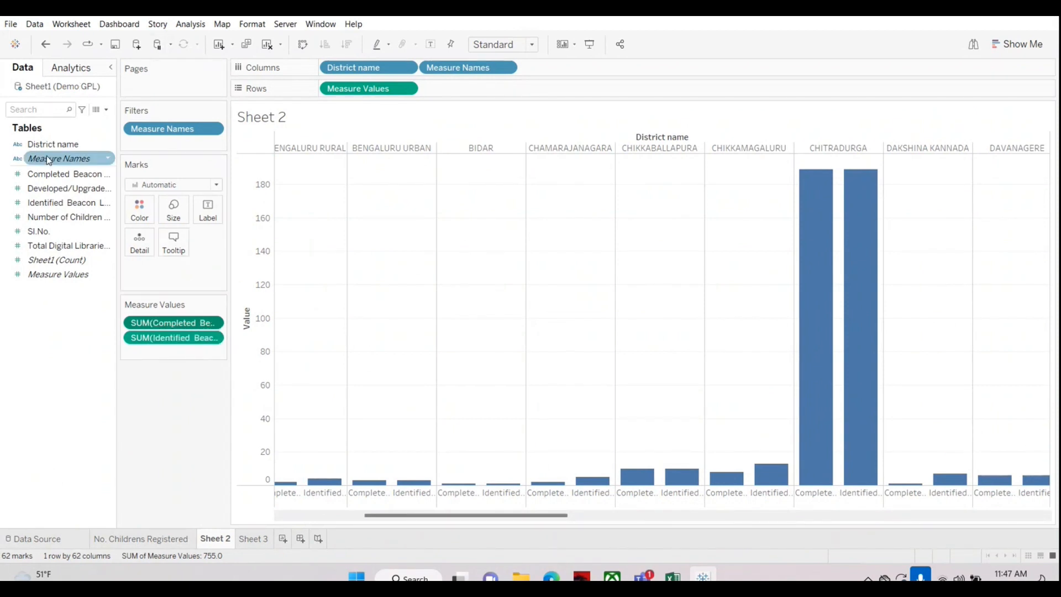
pyautogui.moveTo(48, 158); pyautogui.dragTo(143, 220)
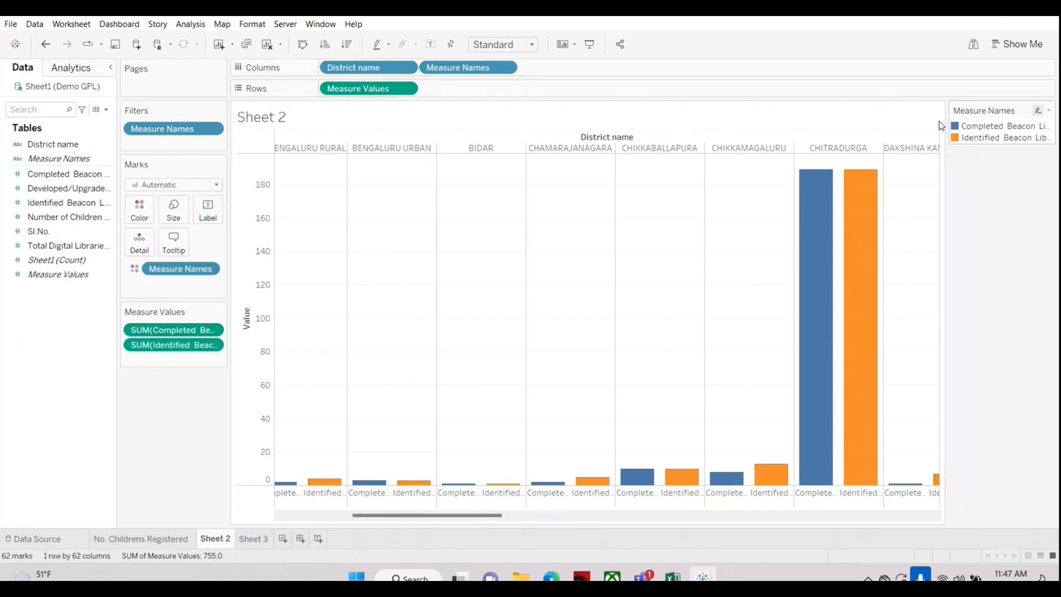
pyautogui.click(45, 45)
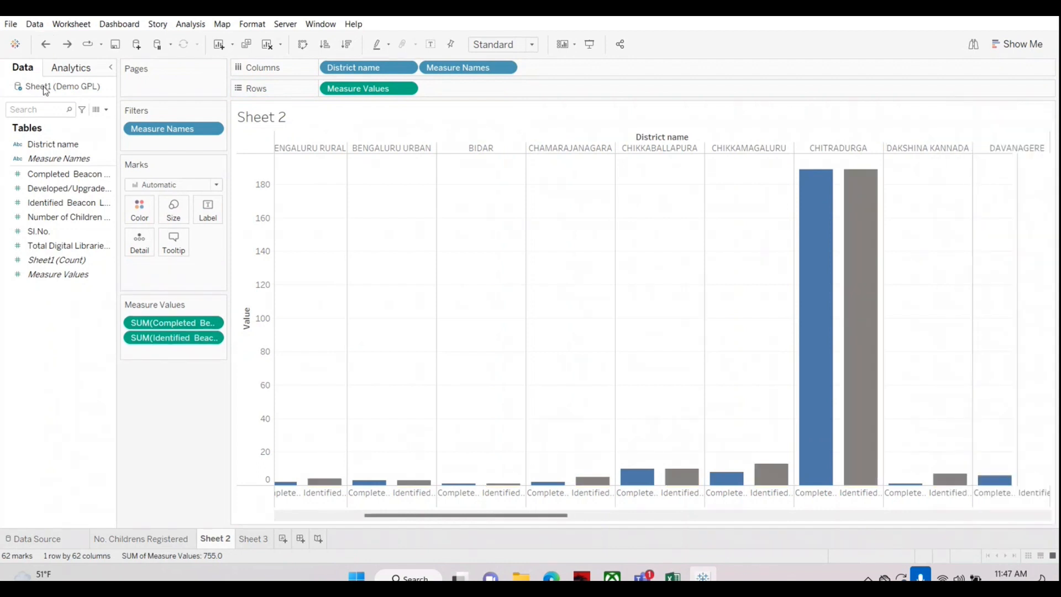
pyautogui.moveTo(43, 160); pyautogui.dragTo(139, 211)
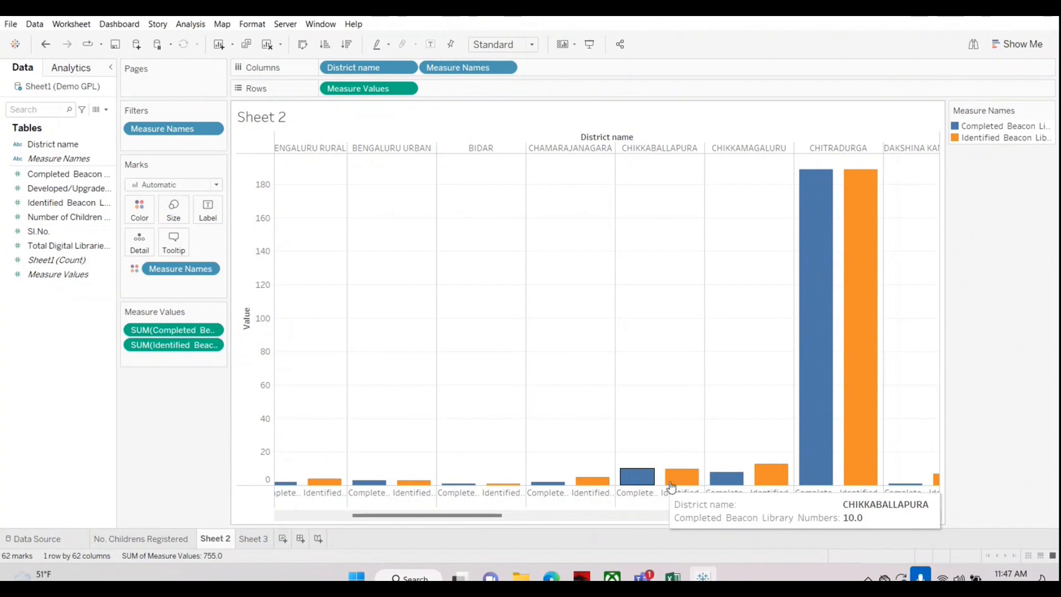
# Step: Swap the axes to horizontal bars and preview the chart in presentation mode, returning to the worksheet
pyautogui.click(303, 45)
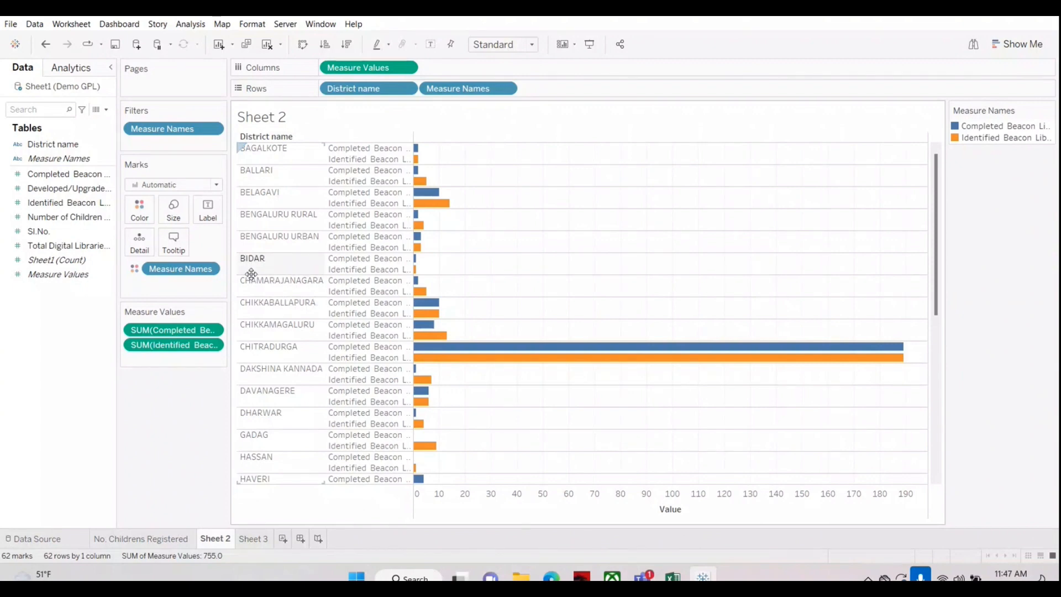
pyautogui.click(590, 44)
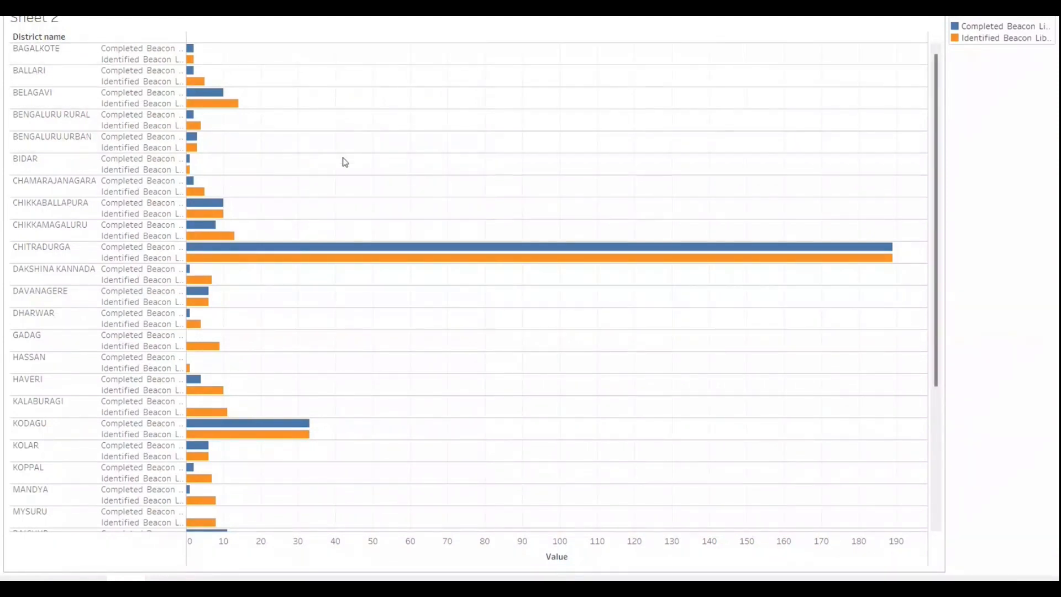
pyautogui.press('Escape')
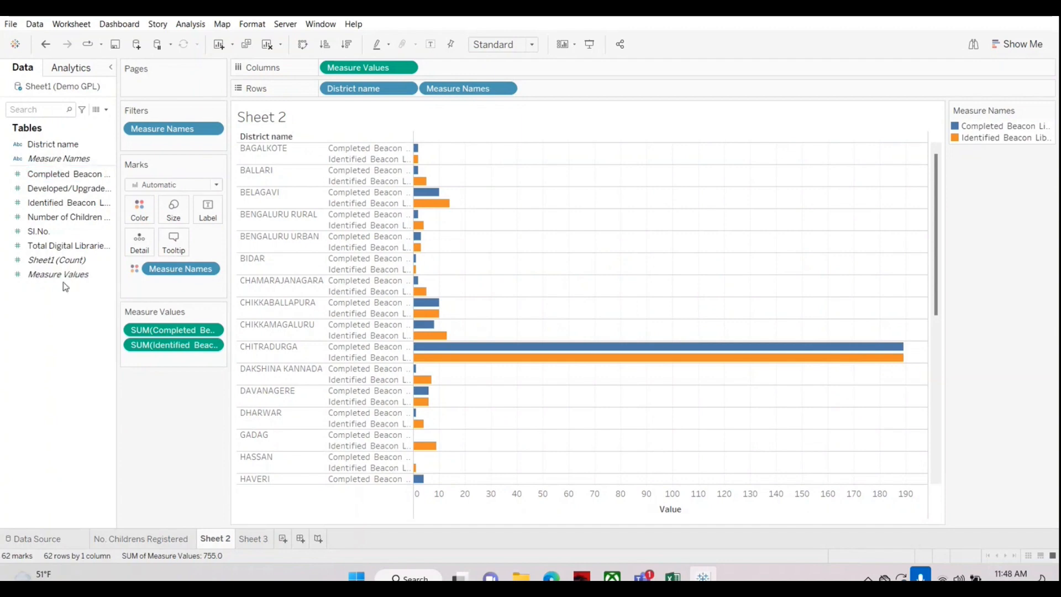
# Step: Label the bars with Measure Values and open the labelled chart in presentation mode
pyautogui.moveTo(61, 275); pyautogui.dragTo(206, 213)
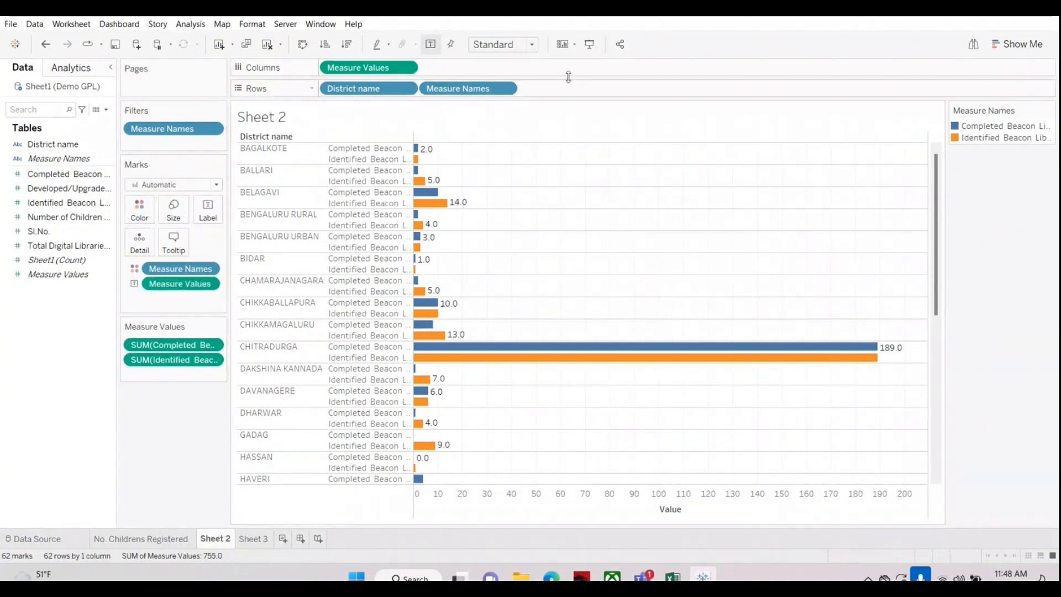
pyautogui.click(590, 44)
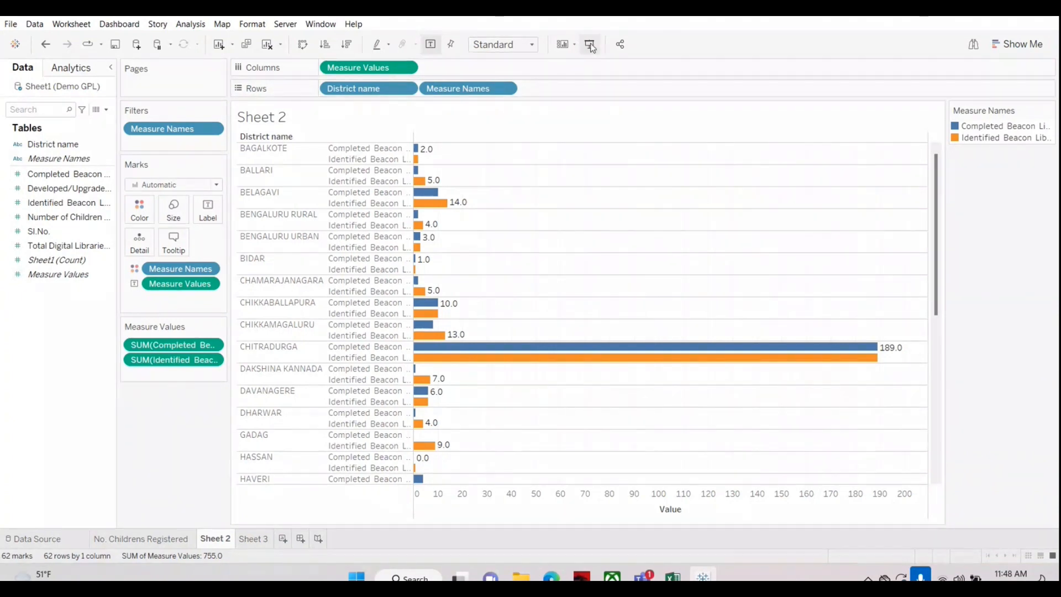
# Step: Examine the Completed and Identified bars of each district in the presented chart, including the details for BIDAR and CHAMARAJANAGARA
pyautogui.scroll(-5, 562, 287)
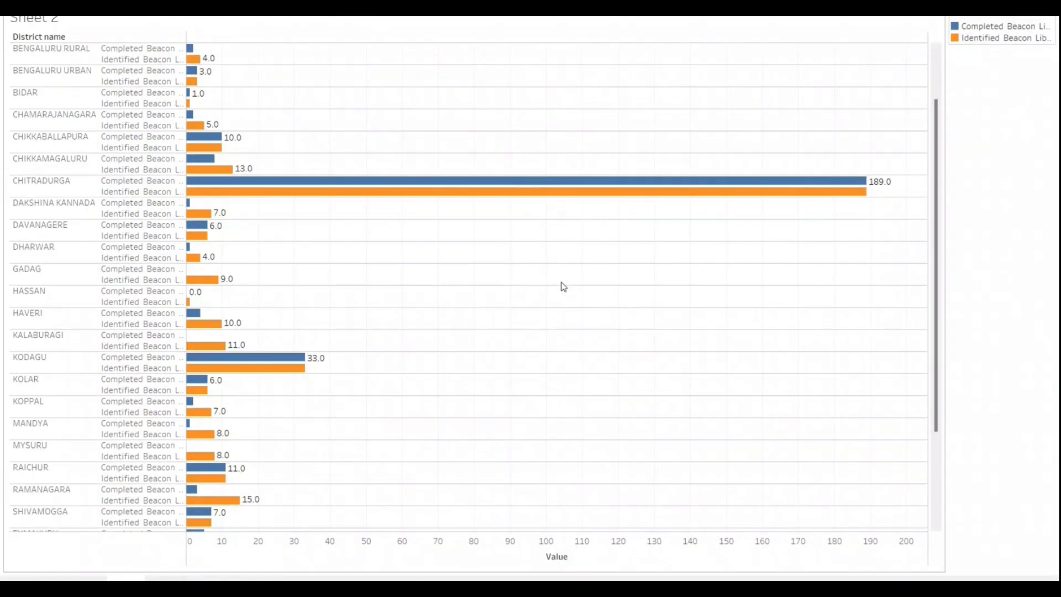
pyautogui.scroll(-3, 564, 333)
pyautogui.scroll(8, 550, 343)
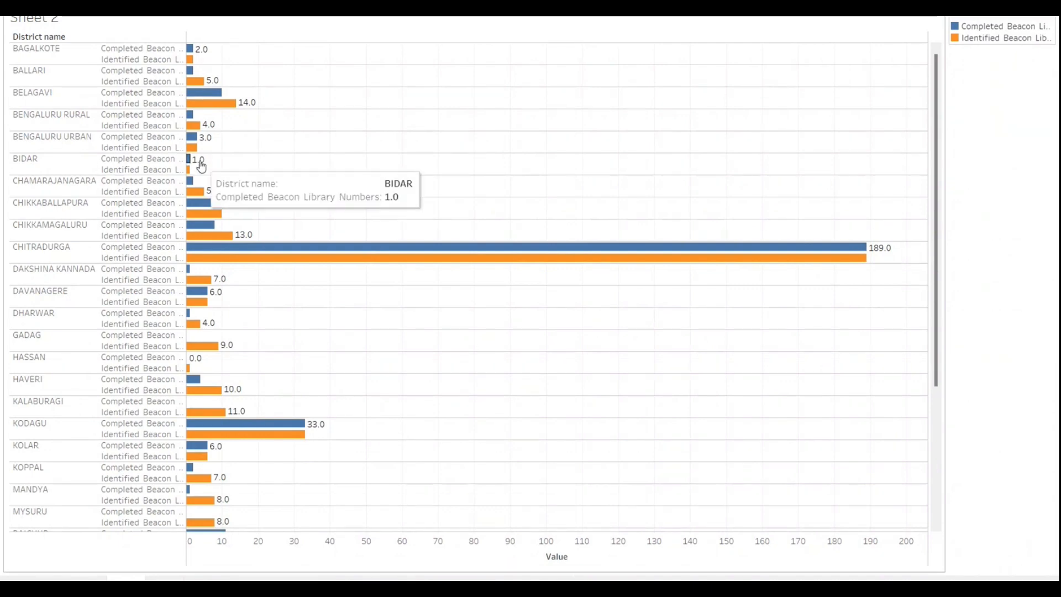
pyautogui.moveTo(189, 173)
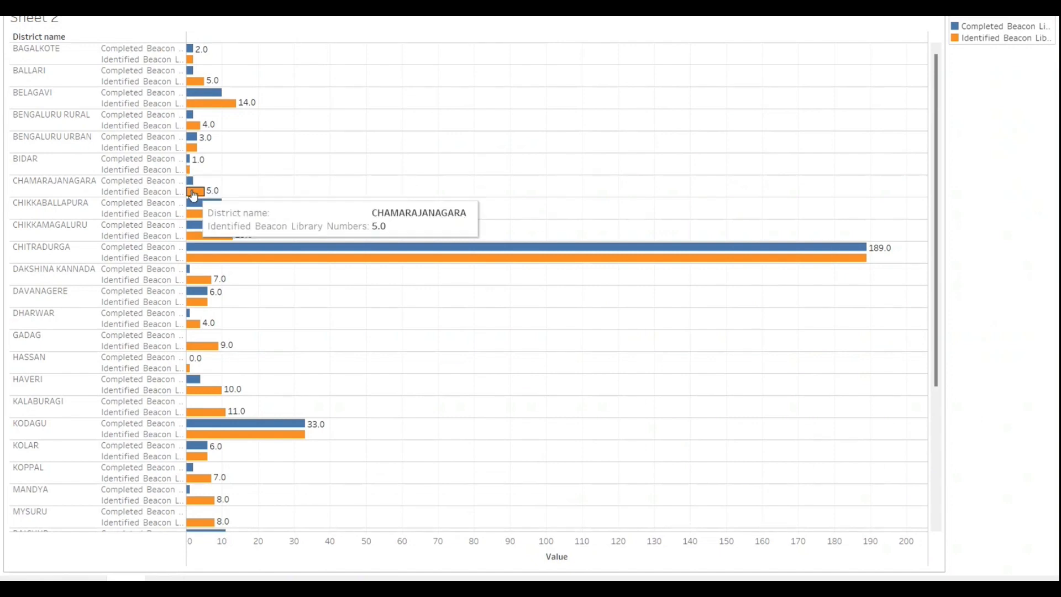
pyautogui.moveTo(194, 207)
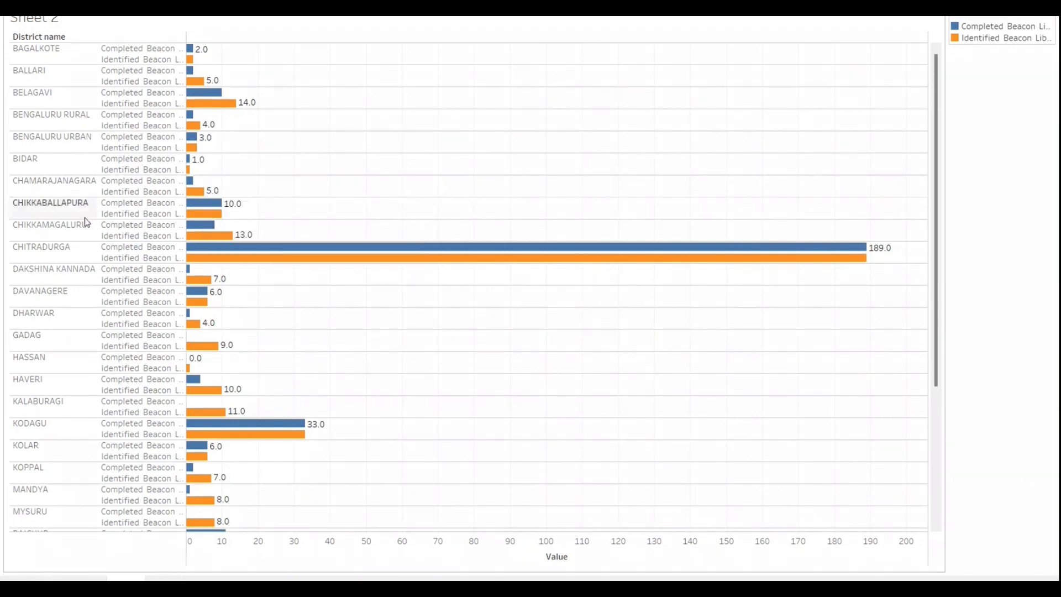
# Step: Increase the row height of the presented chart, highlight the CHIKKAMAGALURU and CHIKKABALLAPURA bars one after the other, and clear the highlight
pyautogui.click(90, 224)
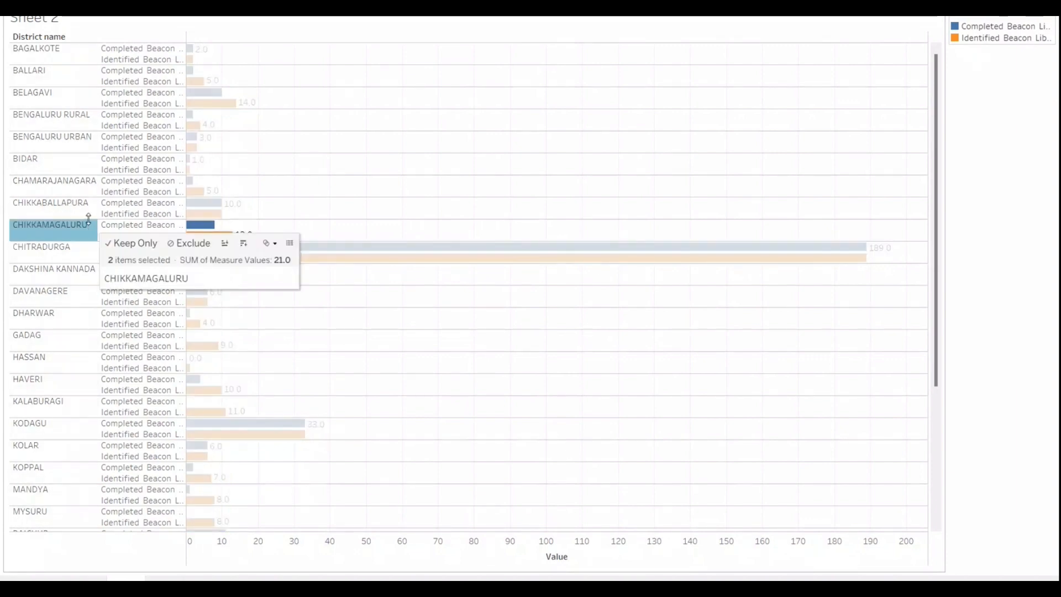
pyautogui.moveTo(90, 241); pyautogui.dragTo(92, 262)
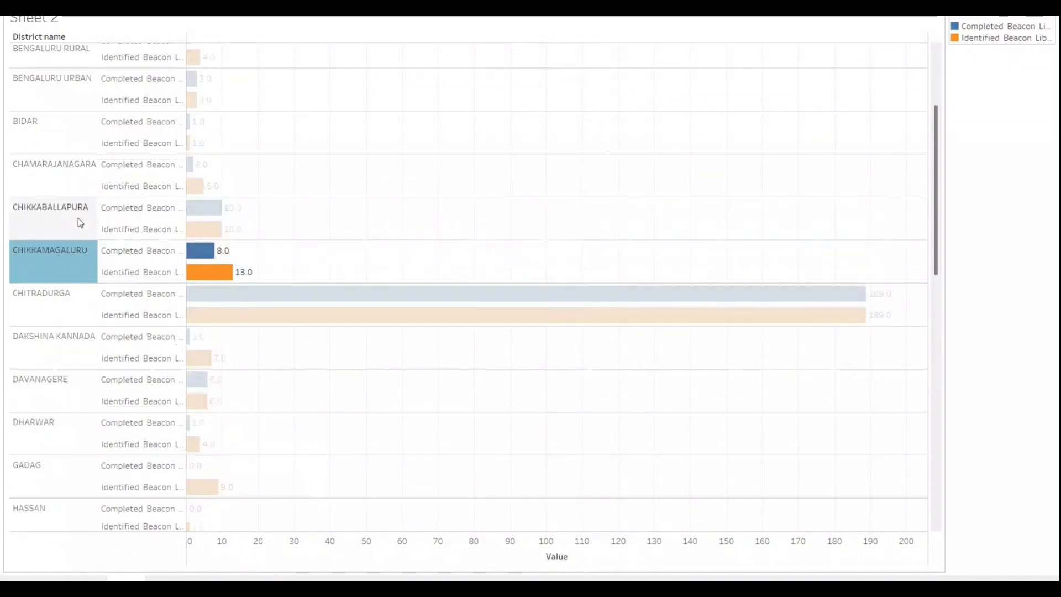
pyautogui.click(77, 219)
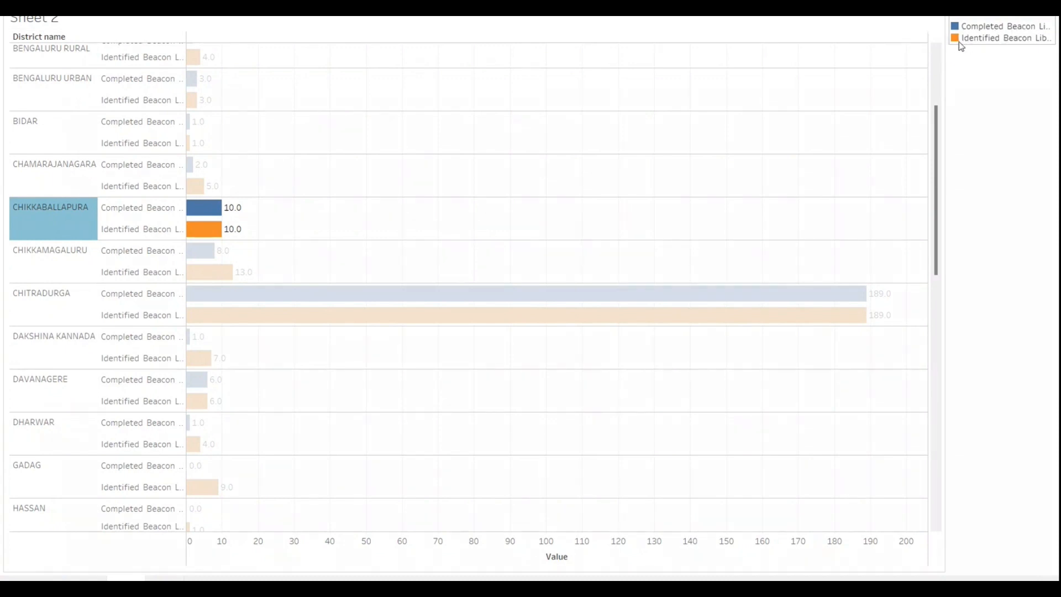
pyautogui.click(984, 106)
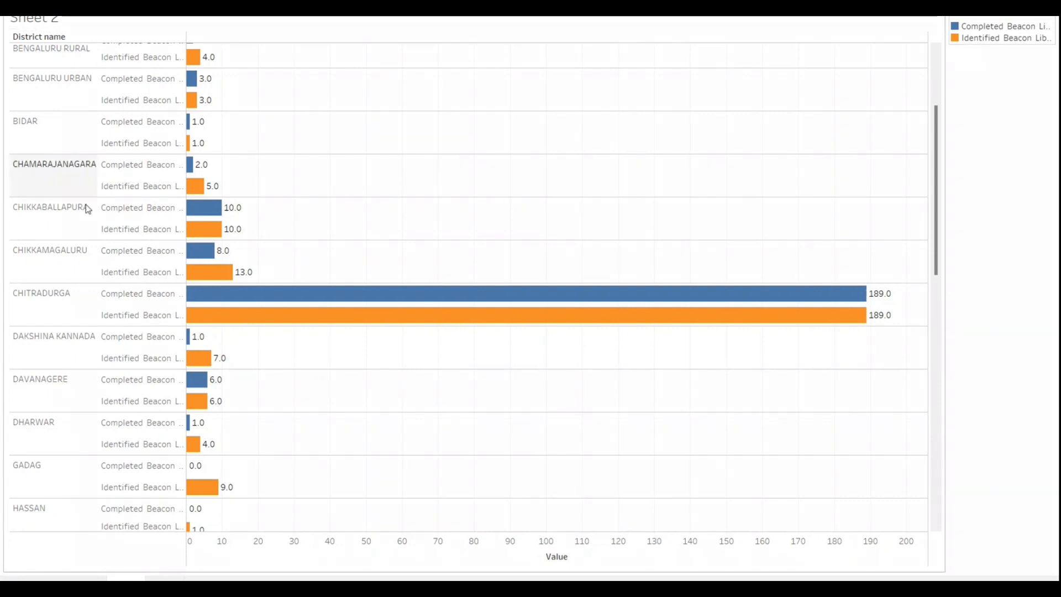
# Step: Review the remaining districts, return from presentation mode to the worksheet, and enlarge the rows so the measure names wrap
pyautogui.scroll(-3, 96, 239)
pyautogui.scroll(-3, 109, 247)
pyautogui.scroll(8, 123, 284)
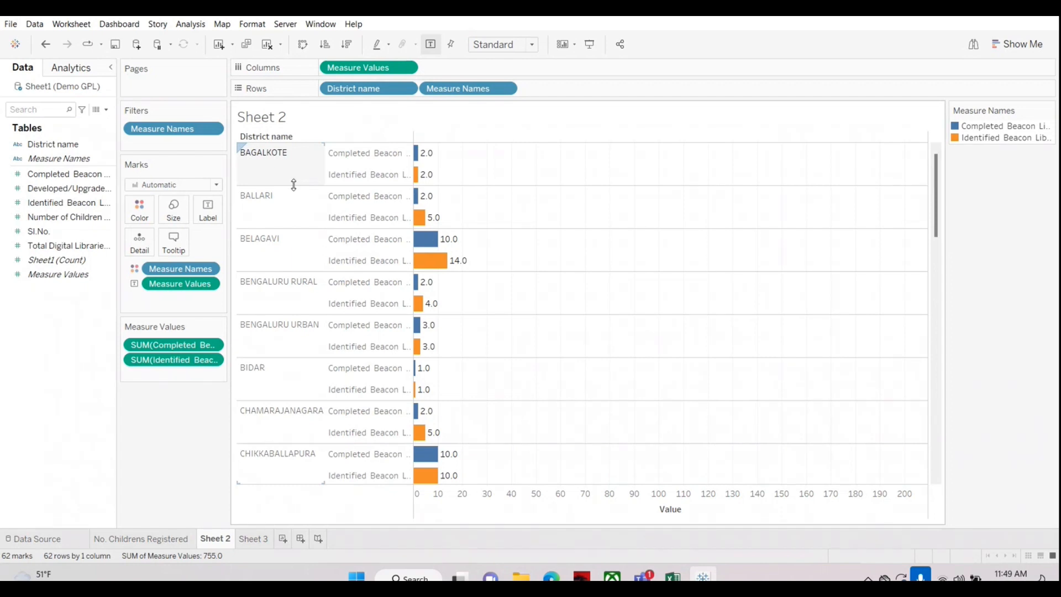
pyautogui.moveTo(293, 185); pyautogui.dragTo(294, 188)
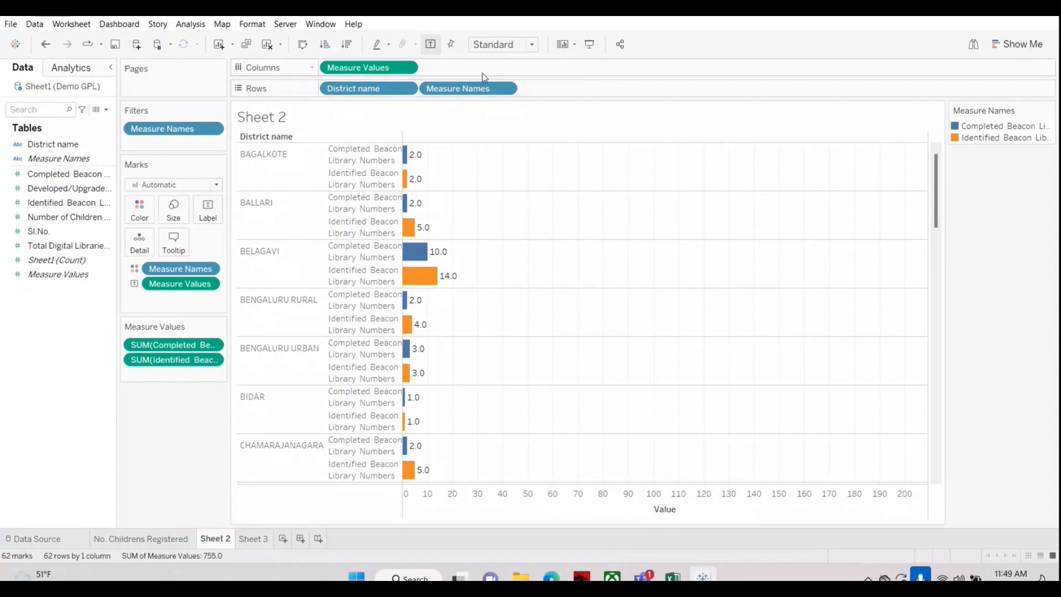
# Step: Clear Sheet 2 and chart Identified Beacon Library Numbers as horizontal bars by District name
pyautogui.click(267, 44)
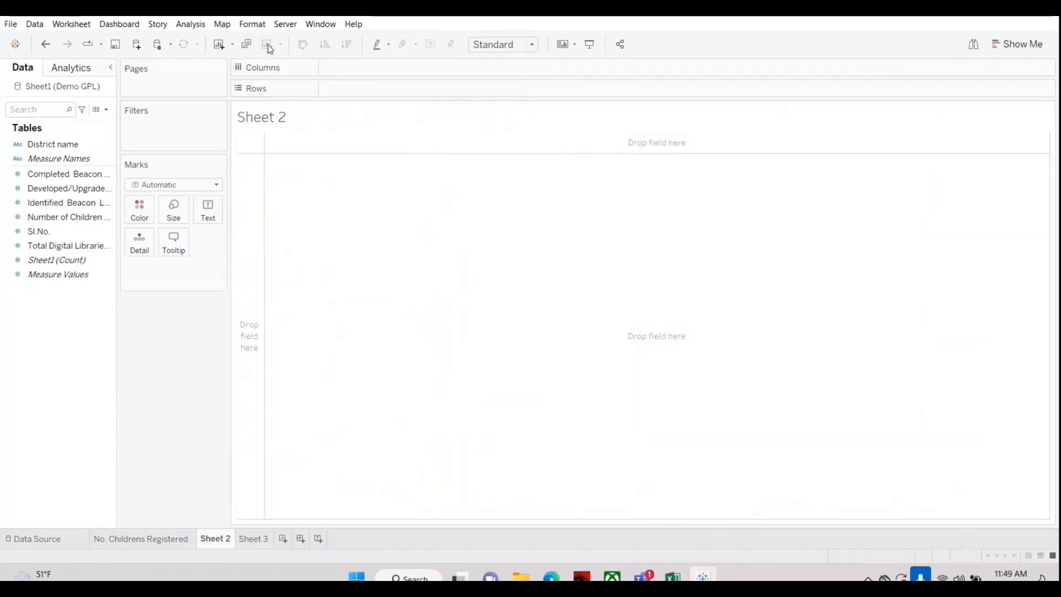
pyautogui.moveTo(61, 144); pyautogui.dragTo(366, 91)
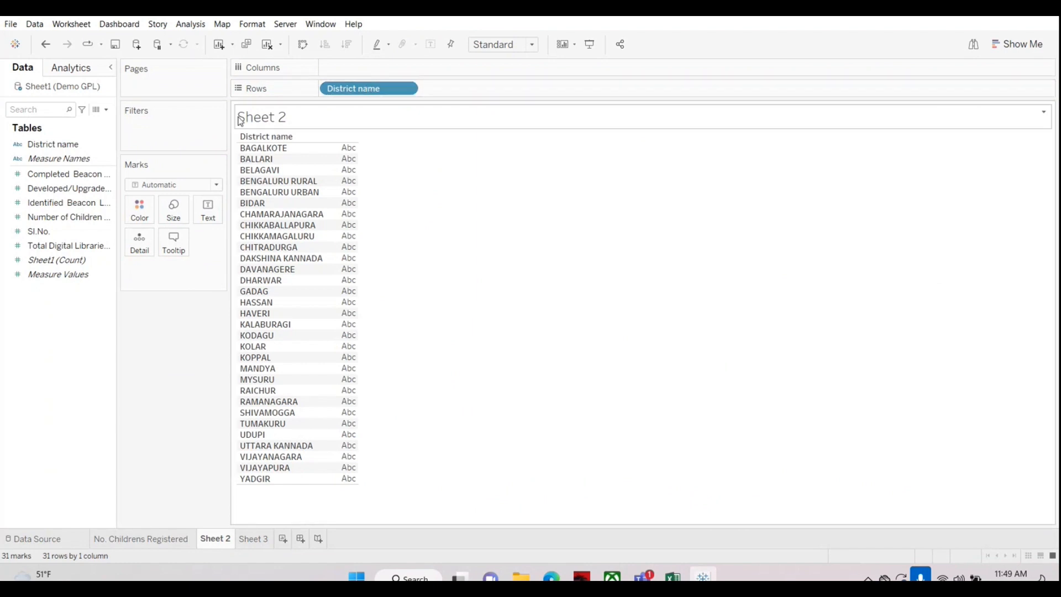
pyautogui.click(44, 189)
pyautogui.click(44, 184)
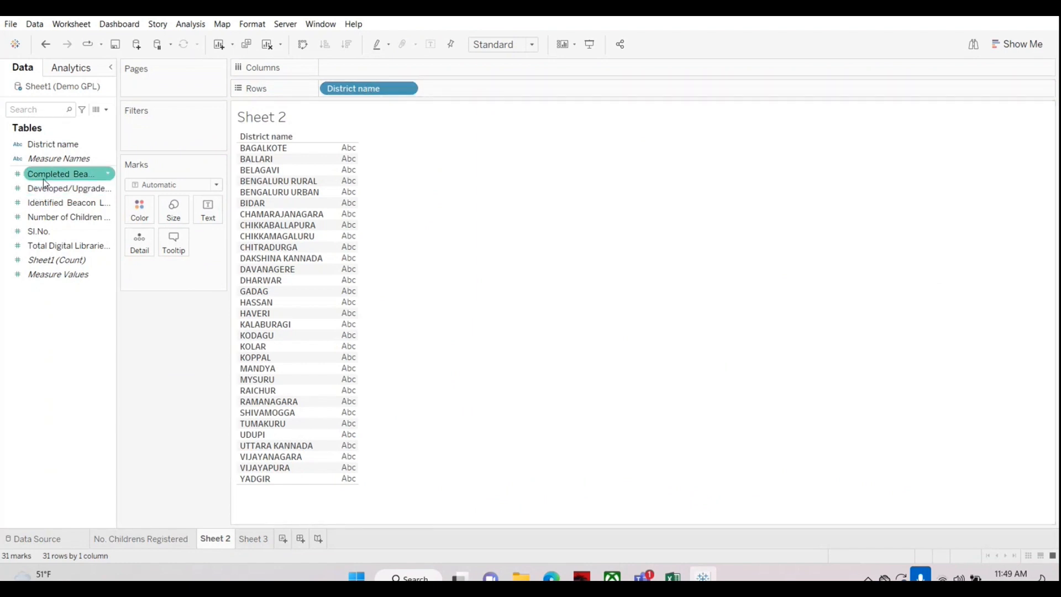
pyautogui.click(43, 177)
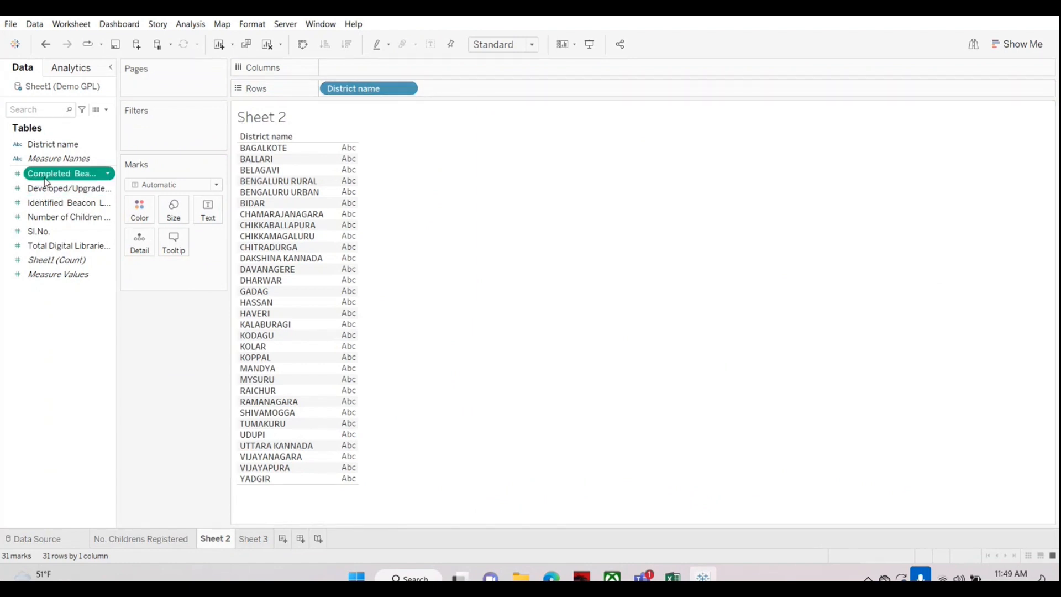
pyautogui.moveTo(47, 183); pyautogui.dragTo(372, 69)
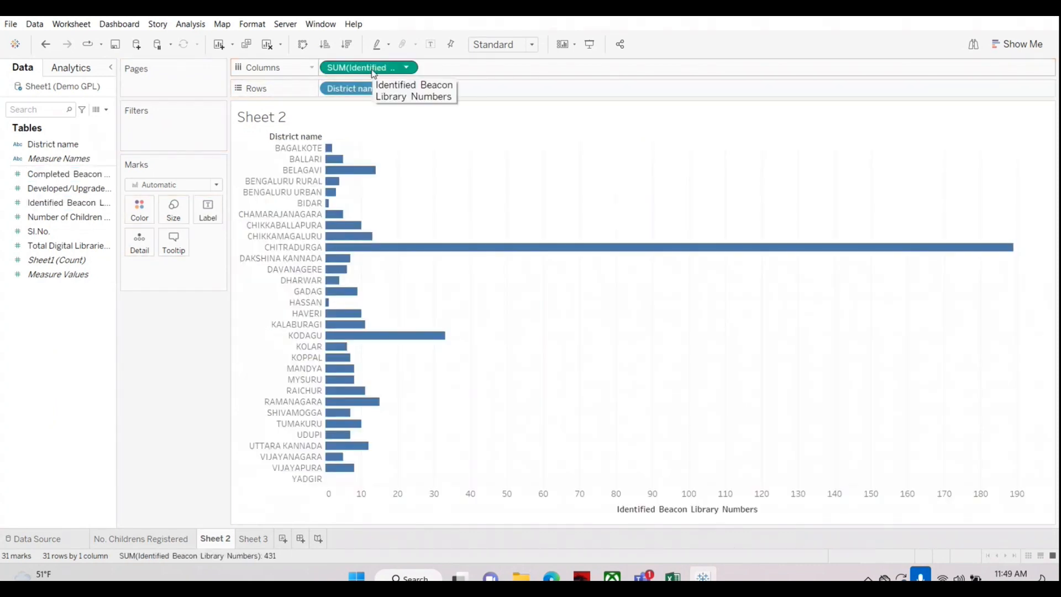
# Step: Add Completed Beacon Library Numbers beside the Identified measure on its own axis and swap the chart to vertical bars
pyautogui.click(48, 191)
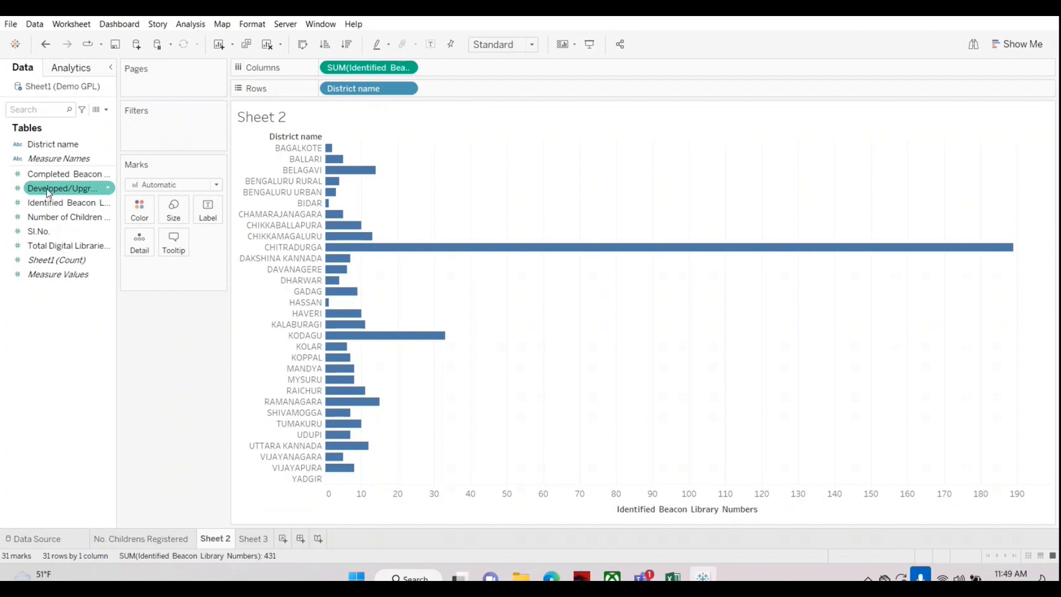
pyautogui.moveTo(48, 173); pyautogui.dragTo(475, 65)
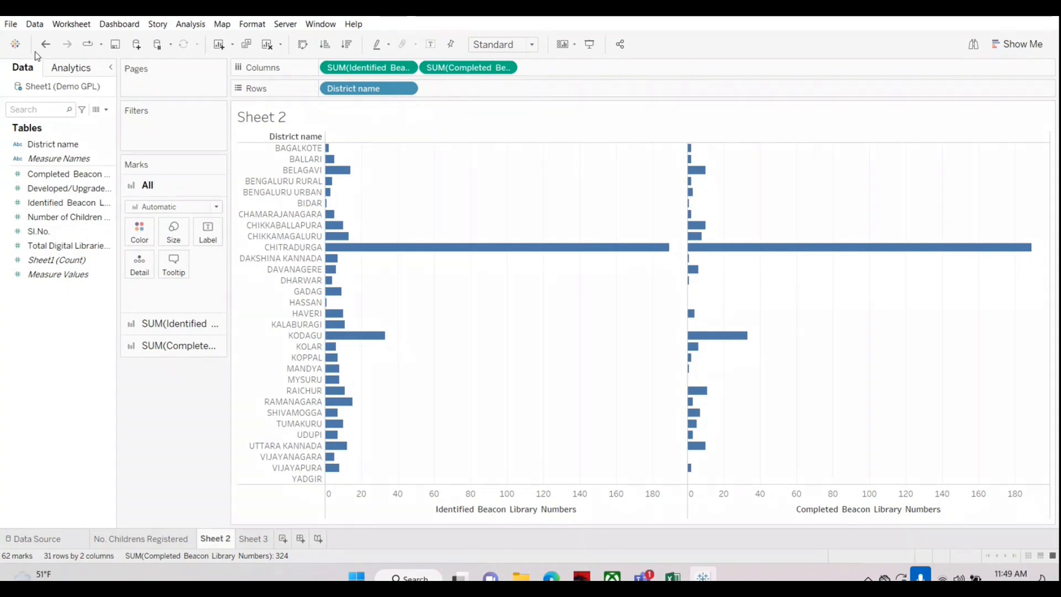
pyautogui.click(304, 50)
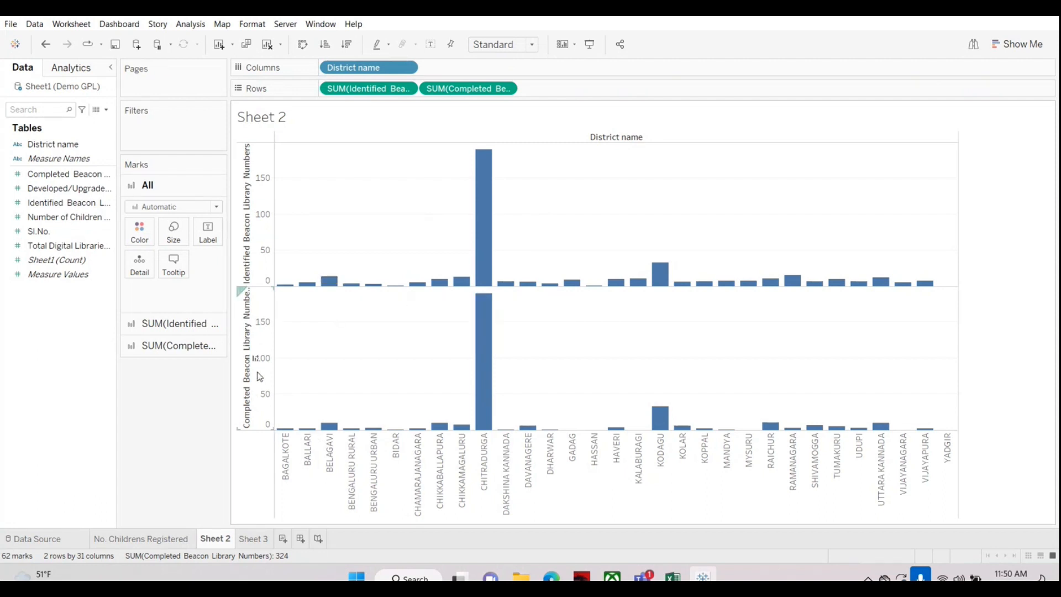
pyautogui.moveTo(336, 278)
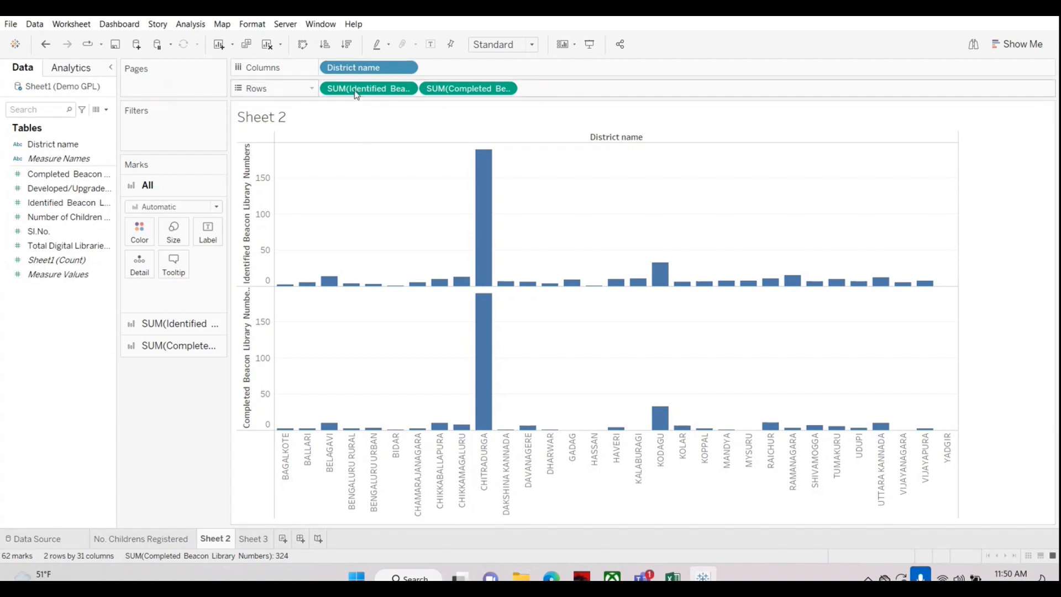
# Step: Clear Sheet 2 and chart Identified Beacon Library Numbers as vertical bars with District name across the columns
pyautogui.click(268, 45)
pyautogui.moveTo(56, 144); pyautogui.dragTo(357, 73)
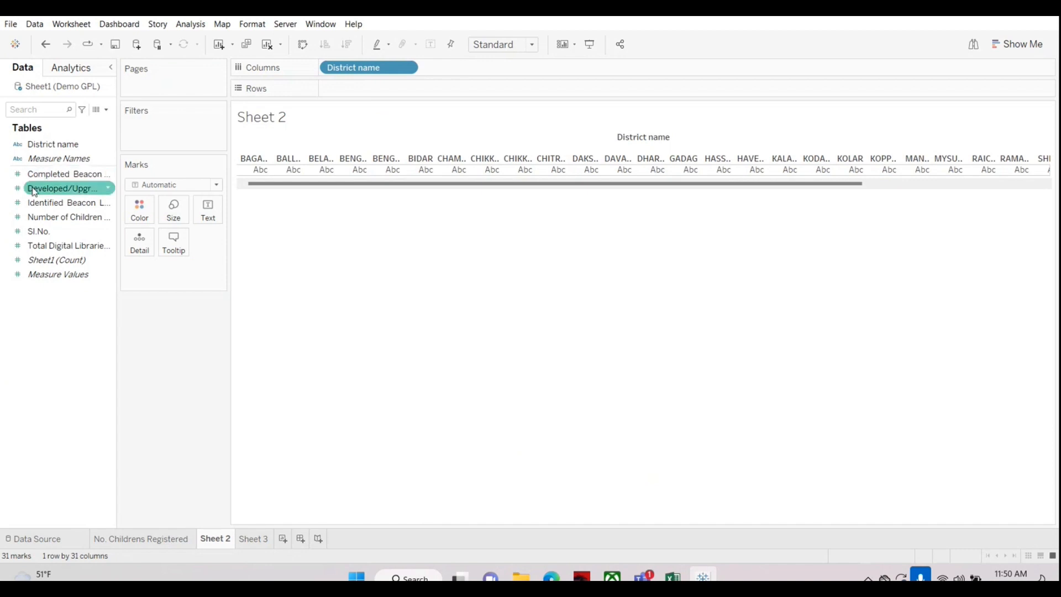
pyautogui.moveTo(35, 202); pyautogui.dragTo(336, 89)
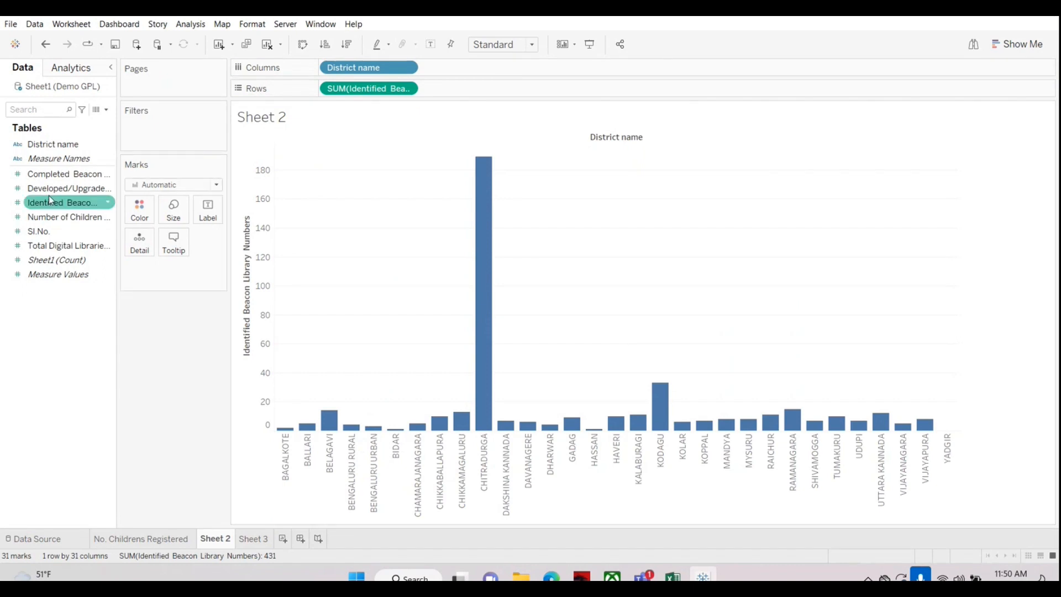
# Step: Try Completed Beacon Library Numbers on its own axis, remove it, combine it with the Identified measure on one shared value axis, and widen the columns
pyautogui.moveTo(52, 174); pyautogui.dragTo(439, 85)
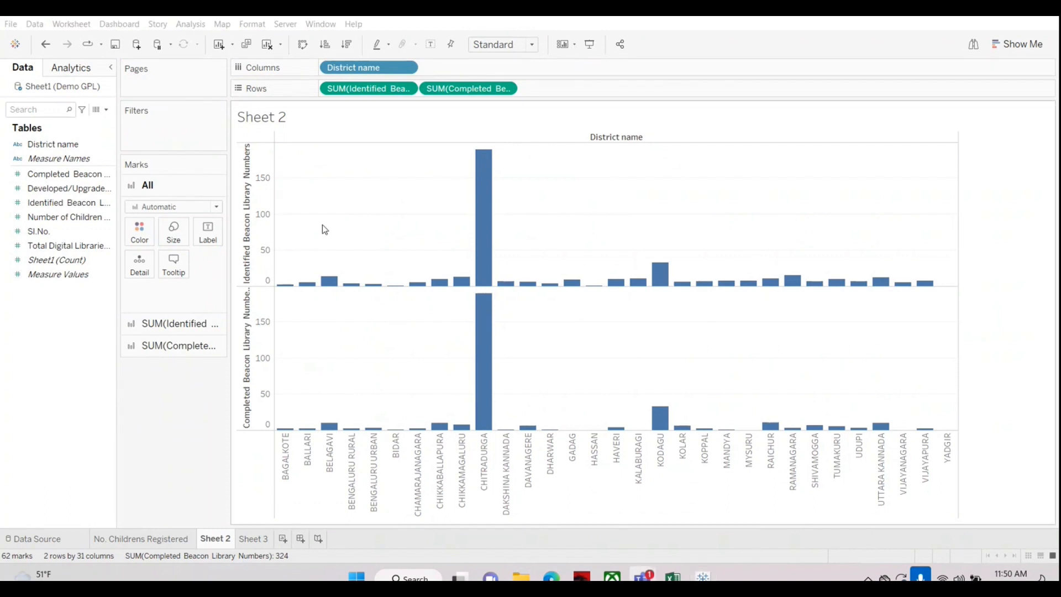
pyautogui.moveTo(473, 91); pyautogui.dragTo(58, 327)
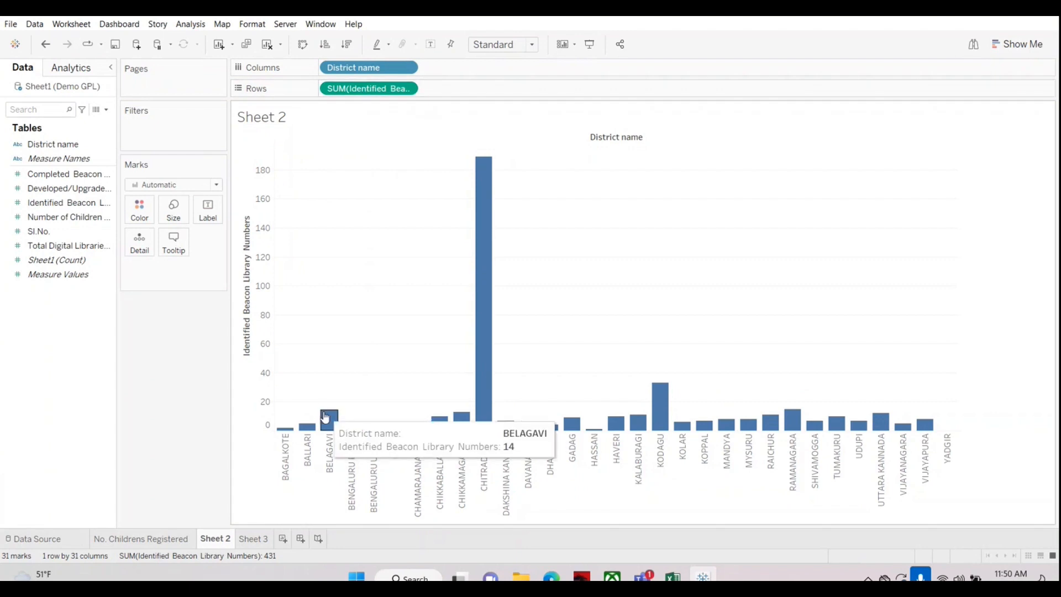
pyautogui.moveTo(60, 174); pyautogui.dragTo(262, 417)
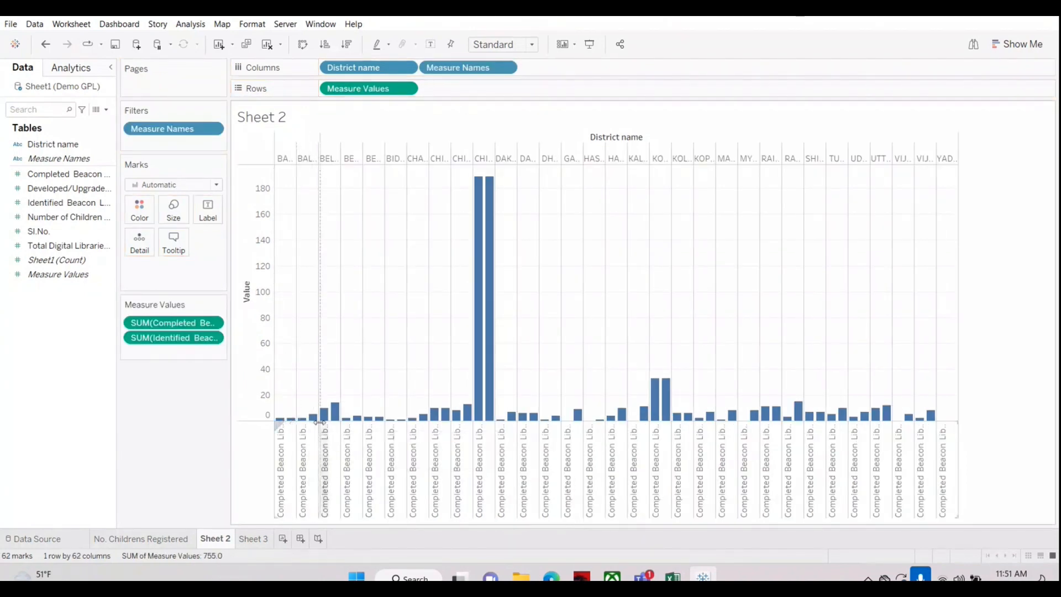
pyautogui.moveTo(319, 422); pyautogui.dragTo(320, 423)
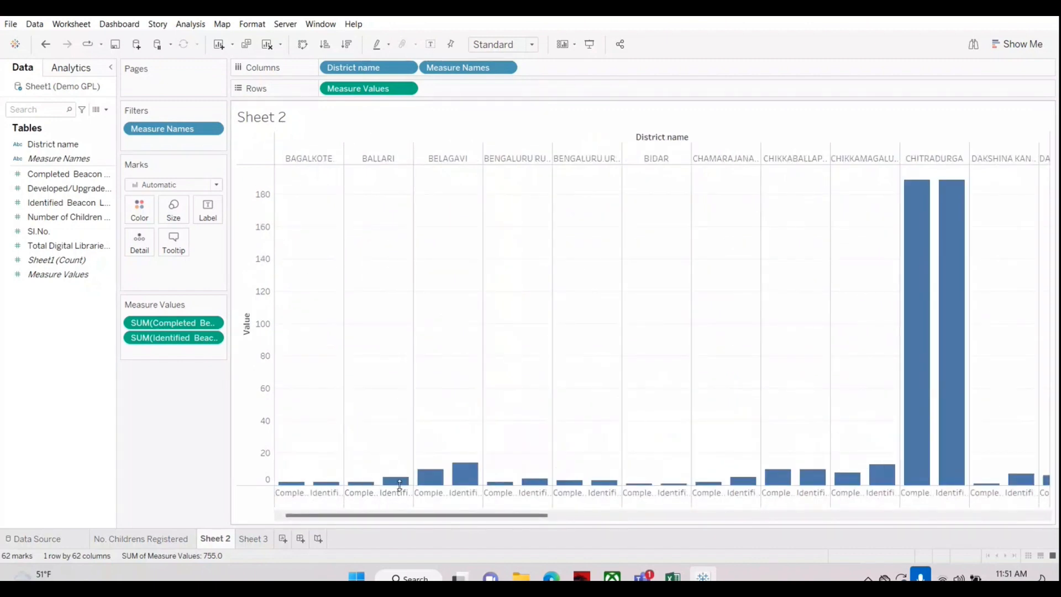
pyautogui.moveTo(400, 486)
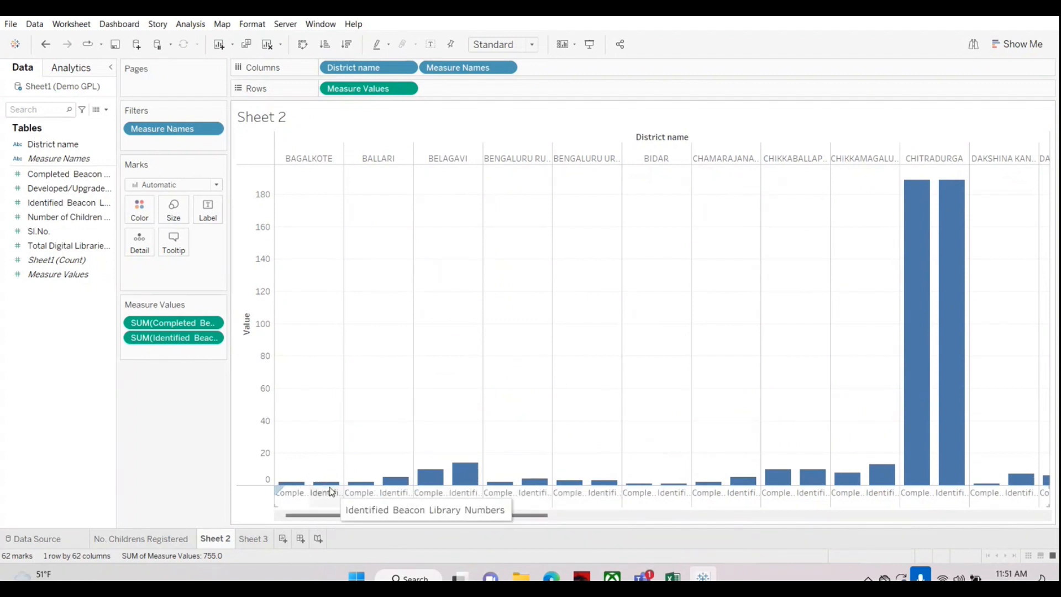
# Step: Color the bars by Measure Names and widen the columns further so the full district names are readable
pyautogui.click(42, 160)
pyautogui.moveTo(42, 161); pyautogui.dragTo(136, 206)
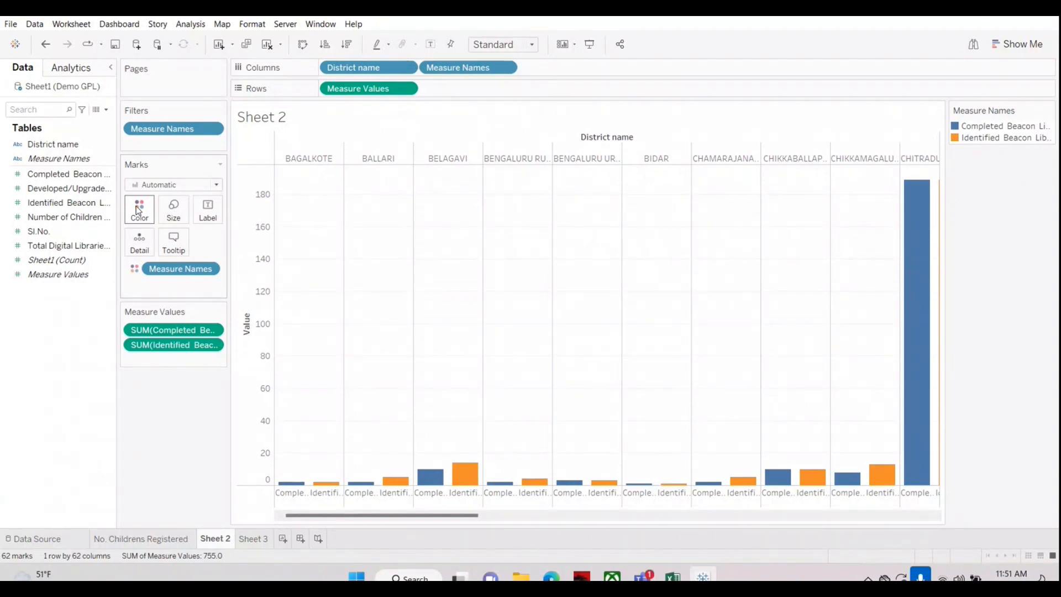
pyautogui.moveTo(463, 475)
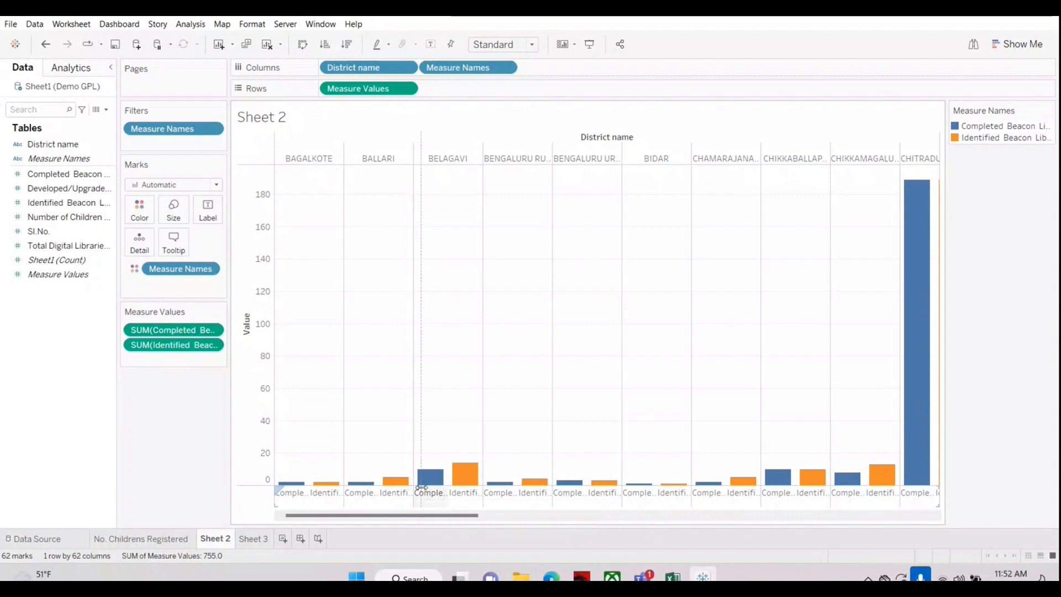
pyautogui.moveTo(421, 488); pyautogui.dragTo(431, 488)
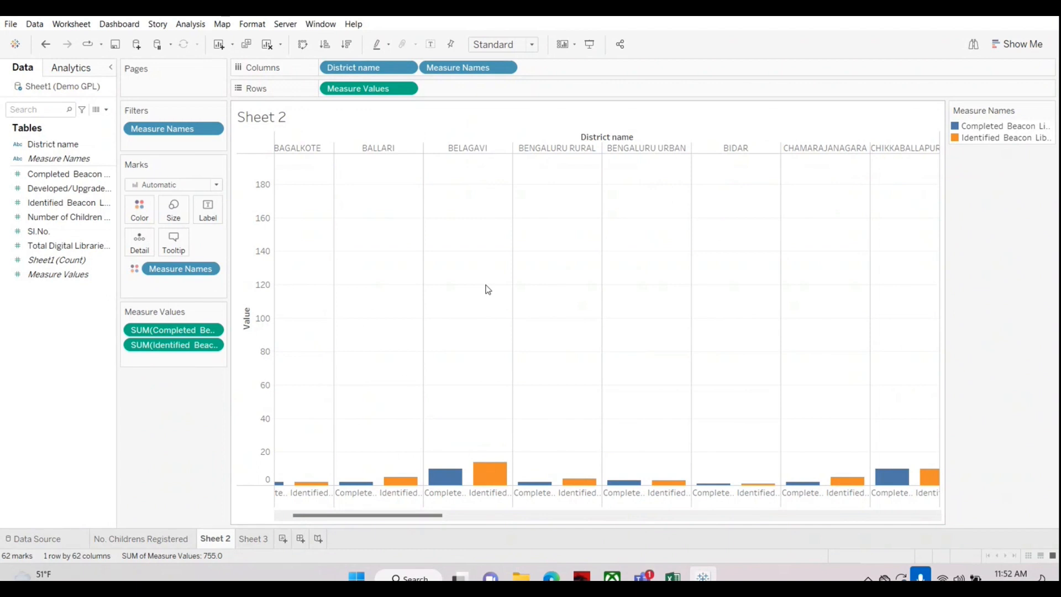
# Step: Switch to the Microsoft Teams meeting and stop sharing the screen
pyautogui.click(188, 452)
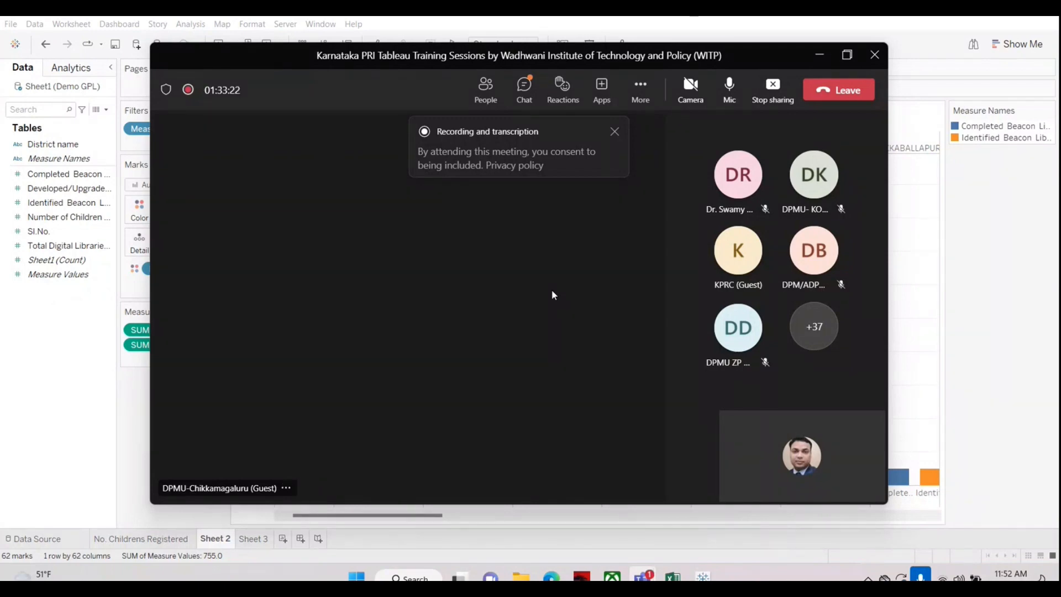
pyautogui.click(772, 88)
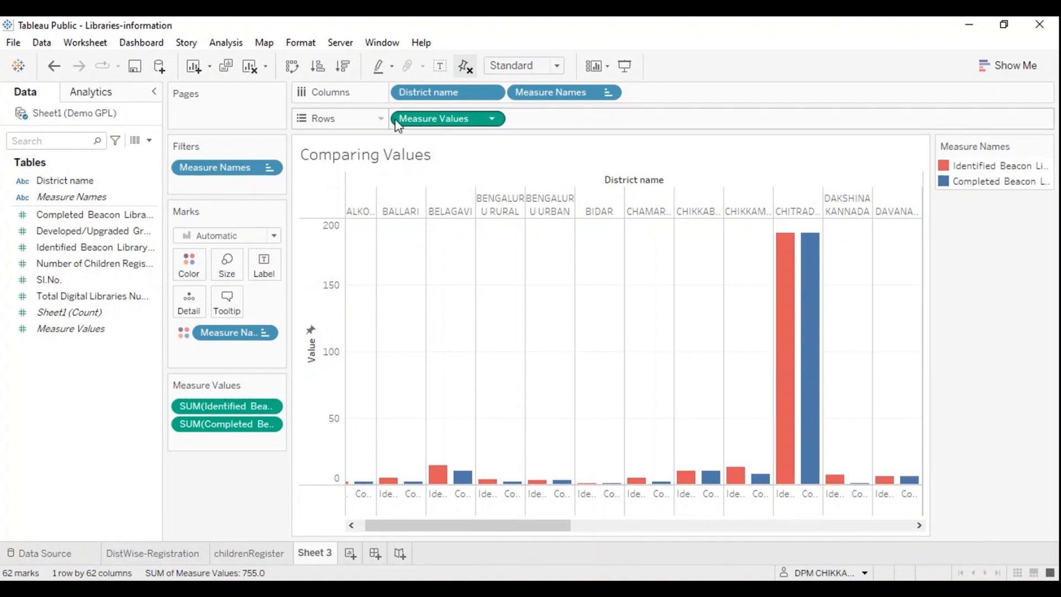
# Step: Clear the Comparing Values sheet and list District name on rows, adding Identified Beacon Library Numbers as table values once and undoing that
pyautogui.moveTo(248, 339); pyautogui.dragTo(192, 86)
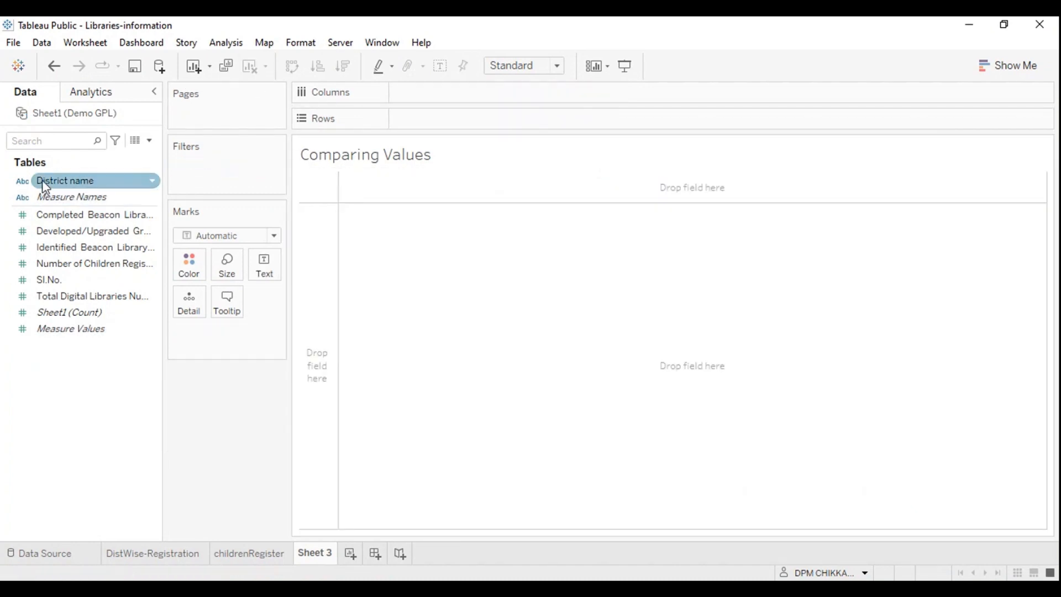
pyautogui.moveTo(45, 187); pyautogui.dragTo(428, 120)
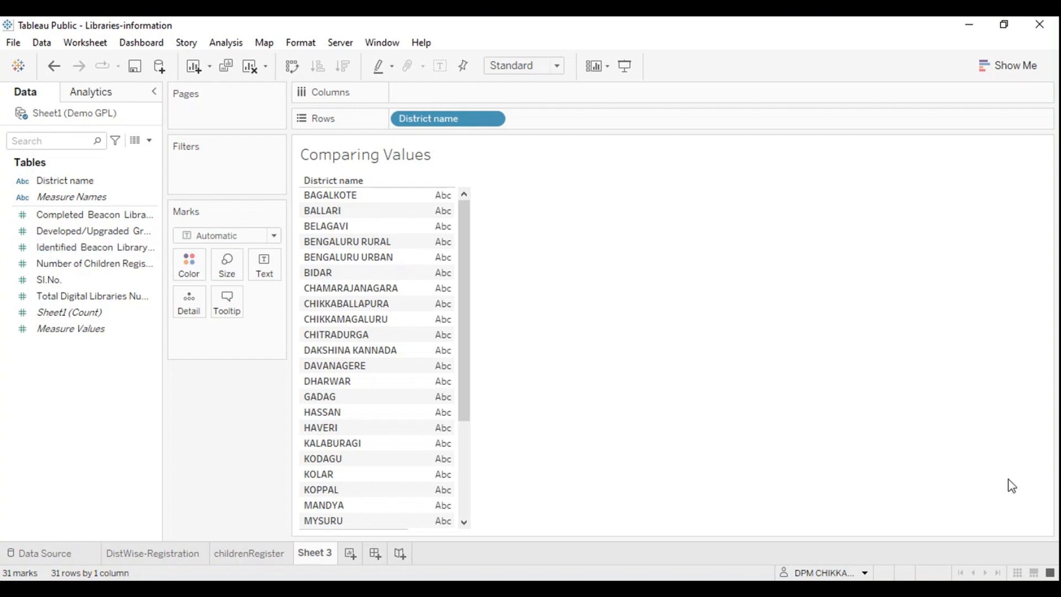
pyautogui.moveTo(48, 247); pyautogui.dragTo(445, 222)
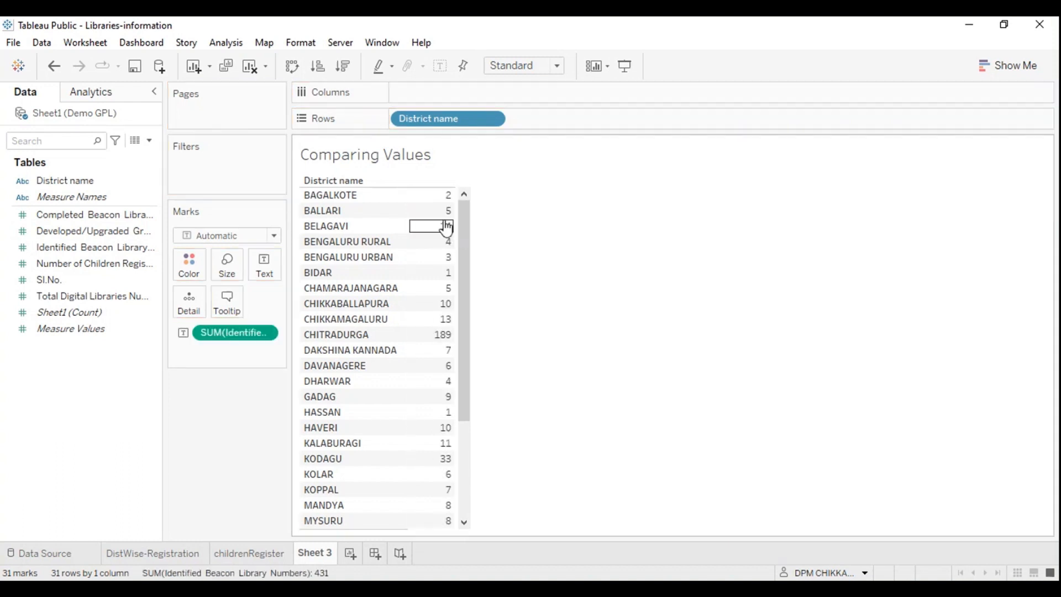
pyautogui.hotkey('ctrl', 'z')
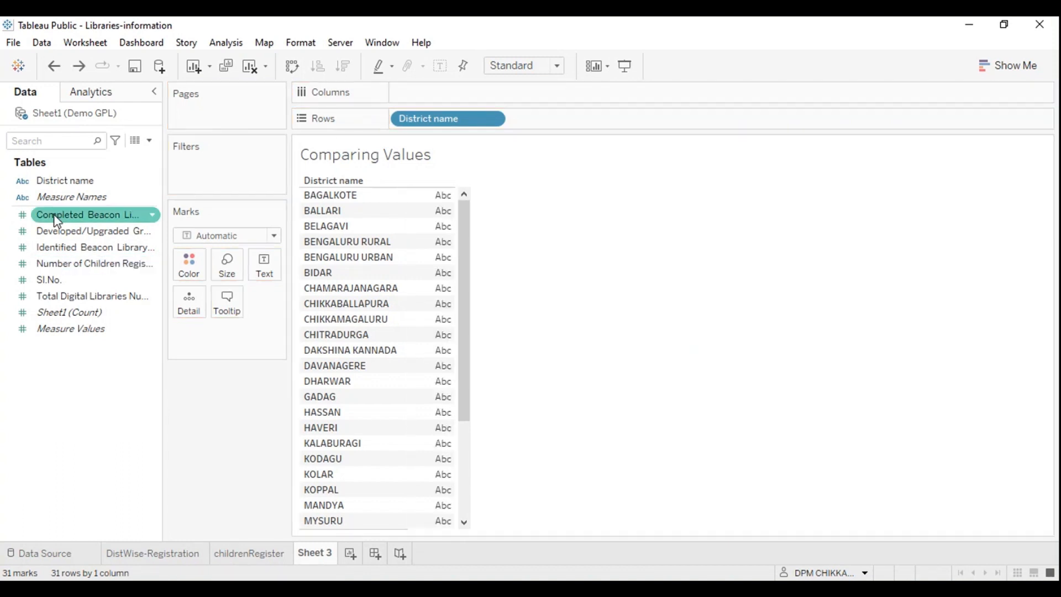
# Step: Plot Identified Beacon Library Numbers by district, swap rows and columns, and combine Completed Beacon Library Numbers on the same value axis
pyautogui.moveTo(65, 248); pyautogui.dragTo(467, 96)
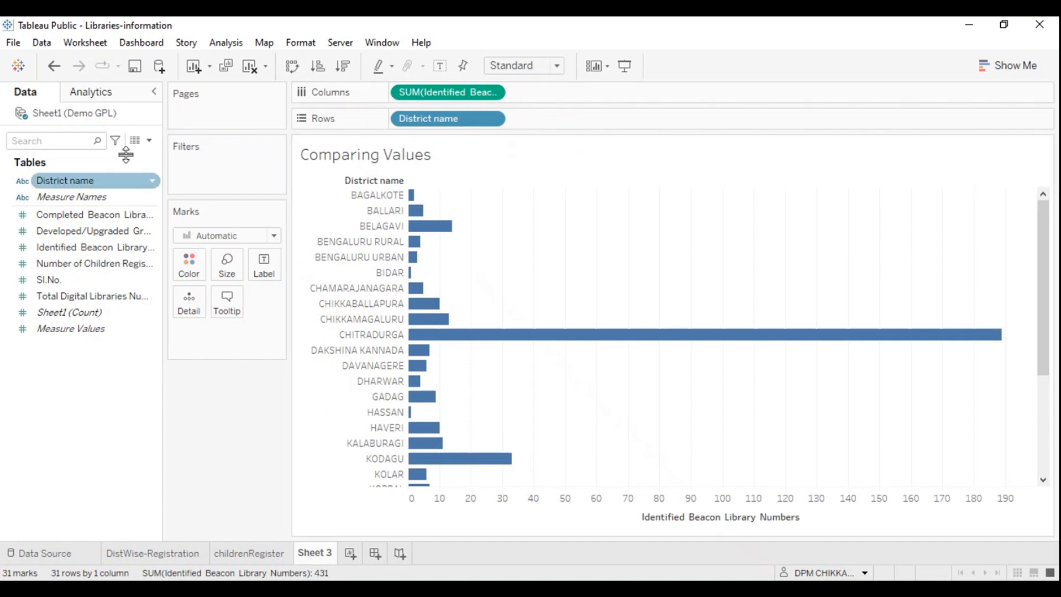
pyautogui.click(292, 66)
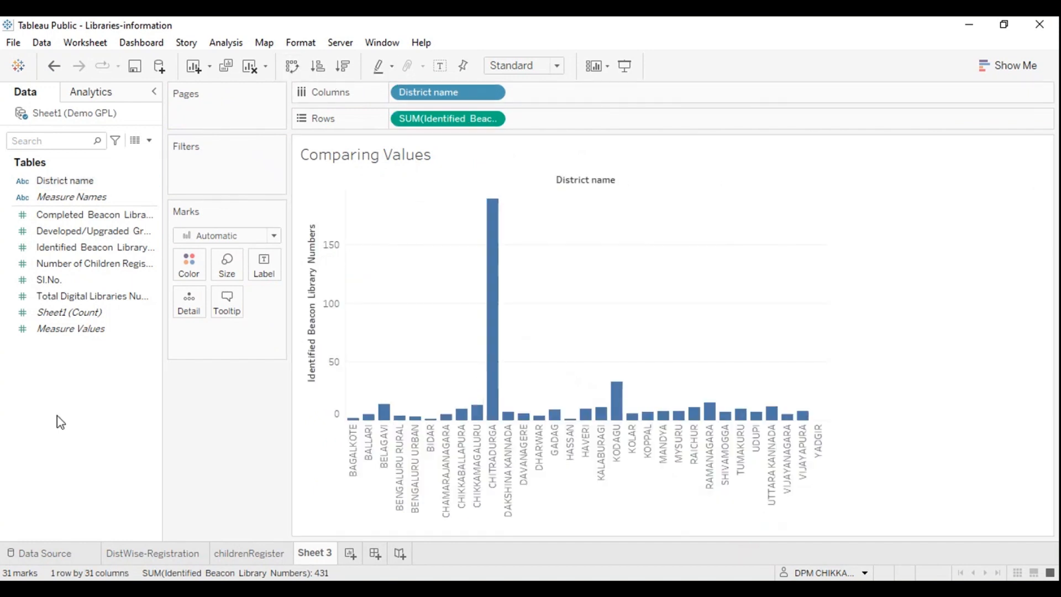
pyautogui.moveTo(64, 221); pyautogui.dragTo(305, 340)
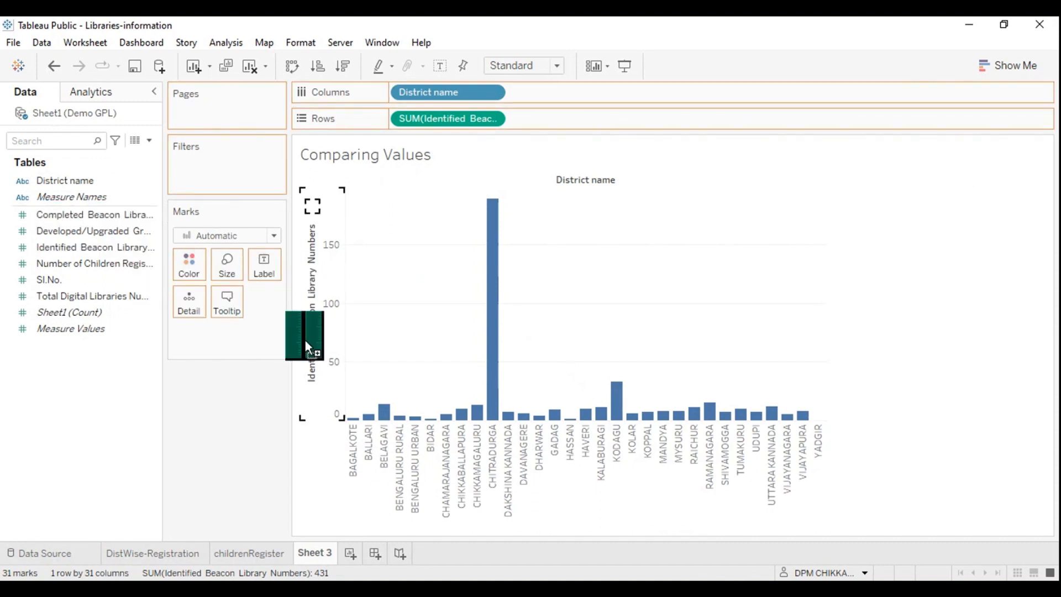
pyautogui.moveTo(327, 376); pyautogui.dragTo(327, 376)
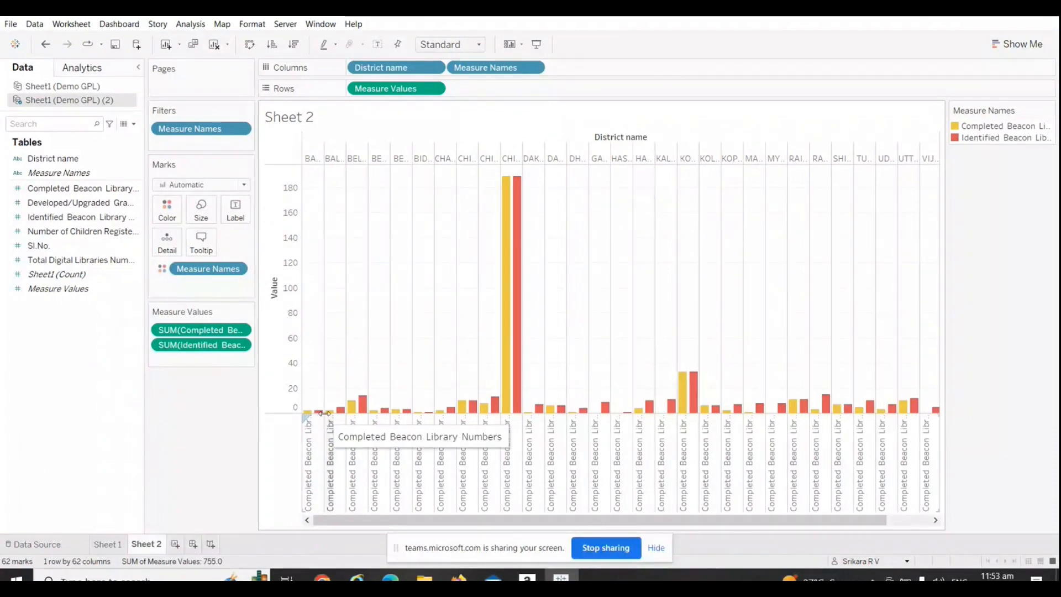
# Step: Widen the district columns on Sheet 2 so the names are readable, and switch to the browser meeting
pyautogui.moveTo(325, 414); pyautogui.dragTo(356, 419)
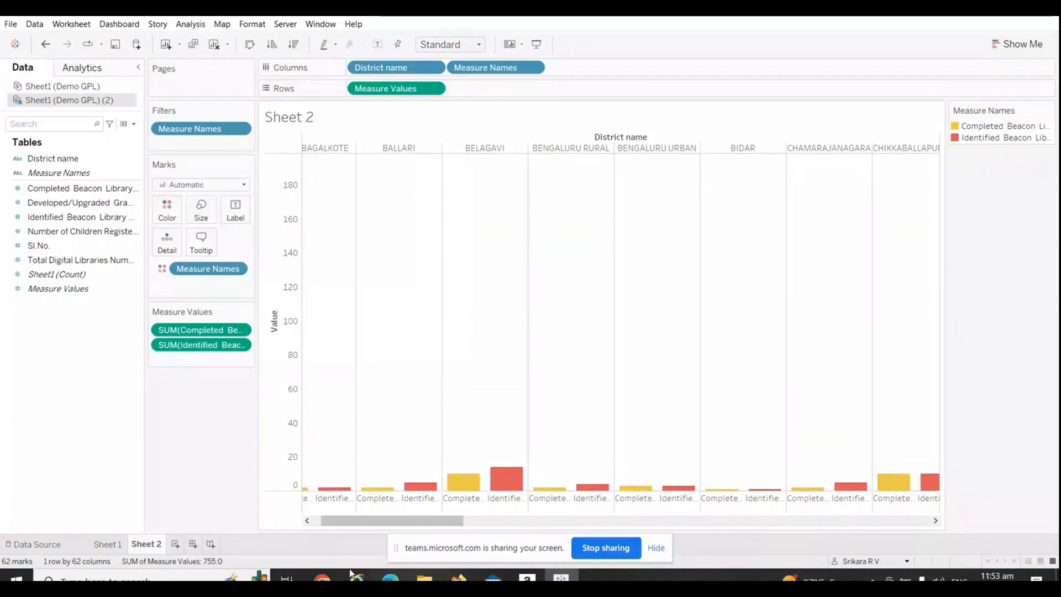
pyautogui.click(322, 578)
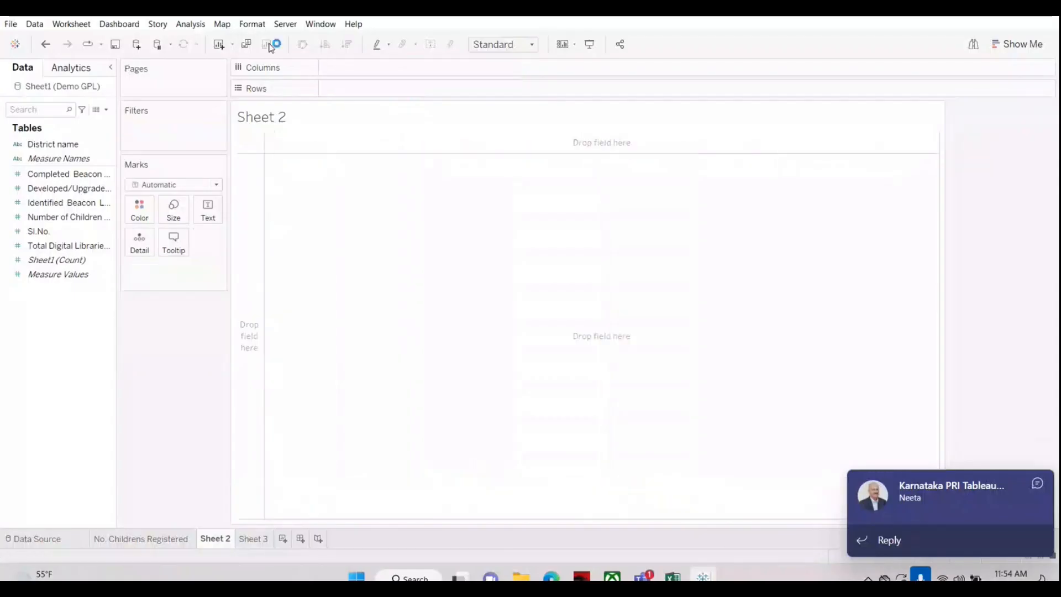
# Step: Clear Sheet 2 and plot Identified Beacon Library Numbers by District name as vertical bars
pyautogui.click(270, 44)
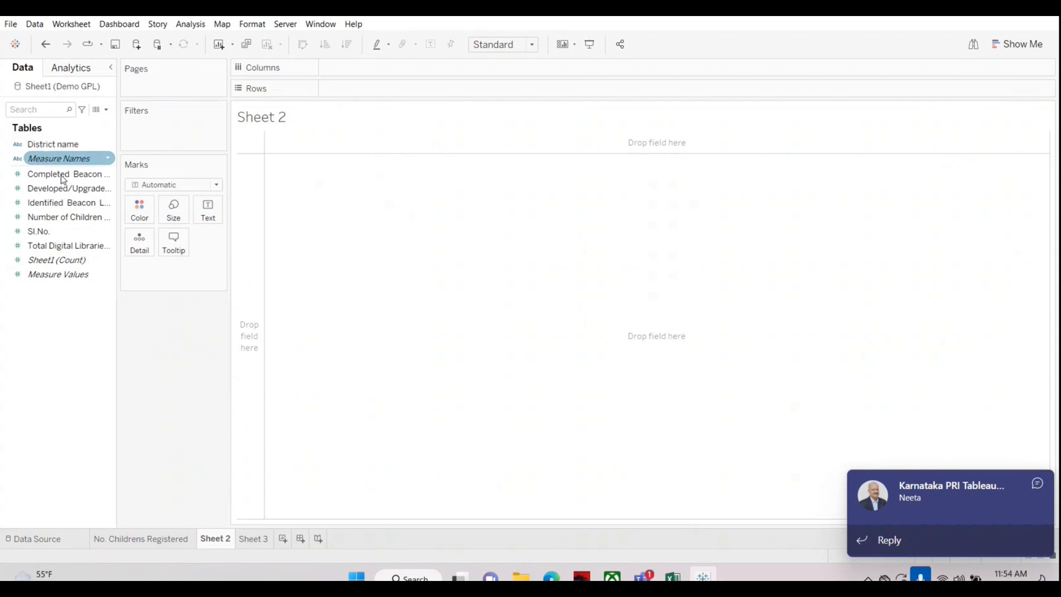
pyautogui.click(65, 146)
pyautogui.moveTo(46, 147); pyautogui.dragTo(355, 89)
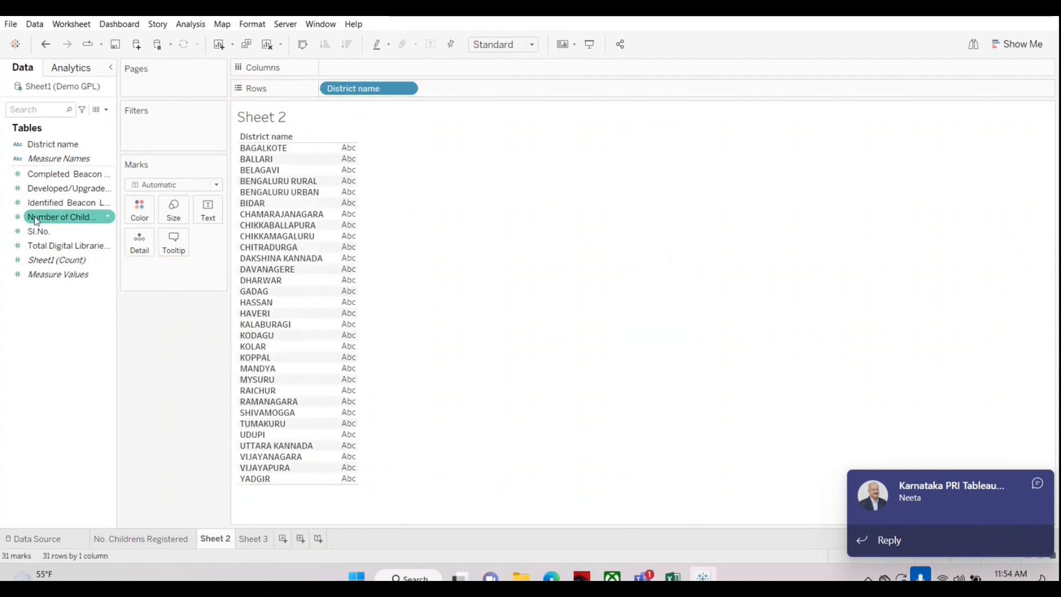
pyautogui.moveTo(55, 202); pyautogui.dragTo(344, 69)
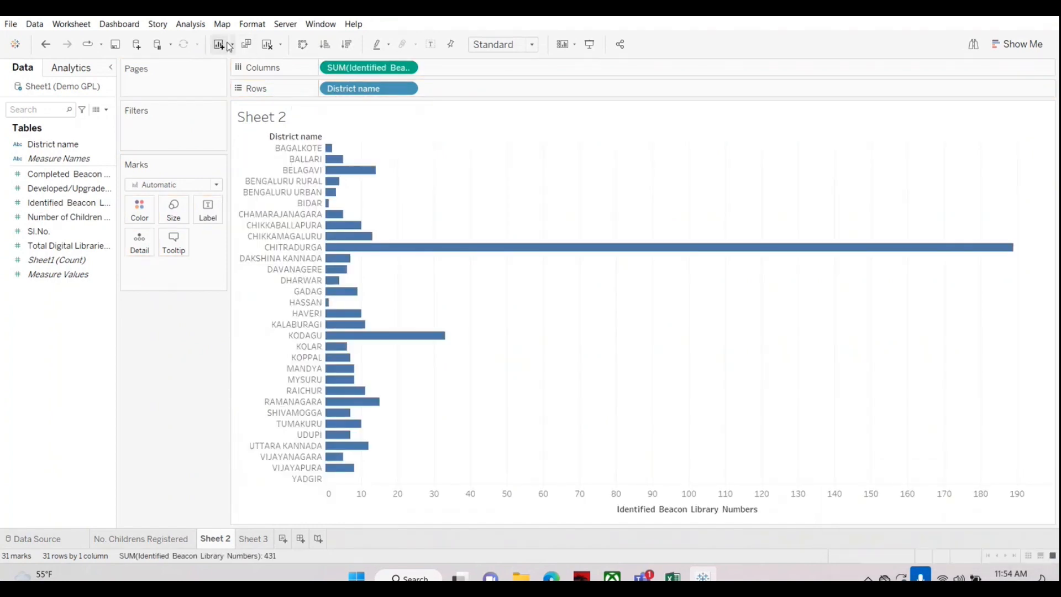
pyautogui.click(302, 44)
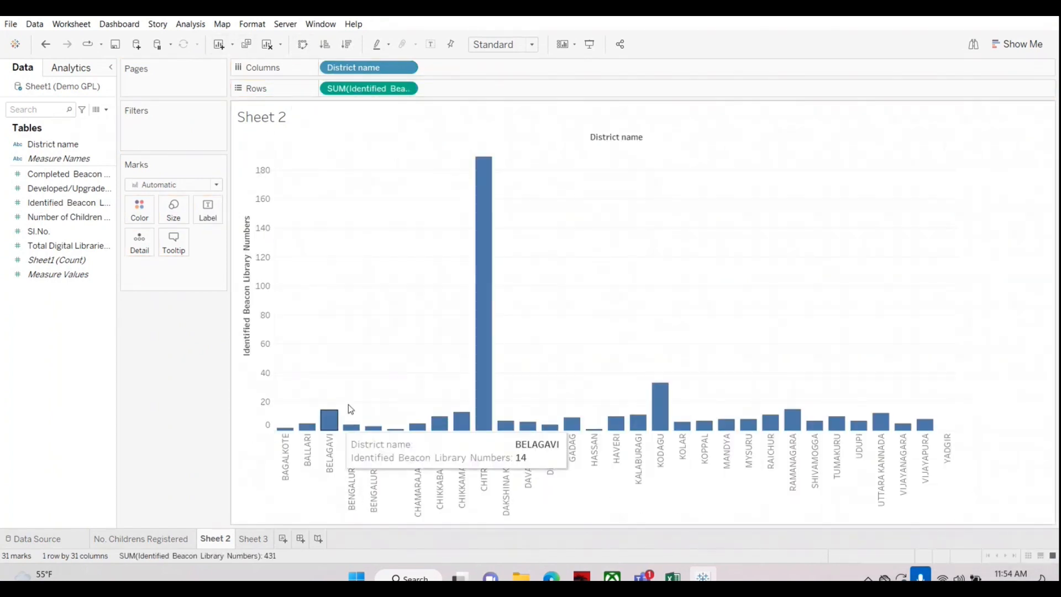
# Step: Try Completed Beacon Library Numbers on columns and undo it, add it to rows as a separate axis, and remove it again
pyautogui.moveTo(490, 416)
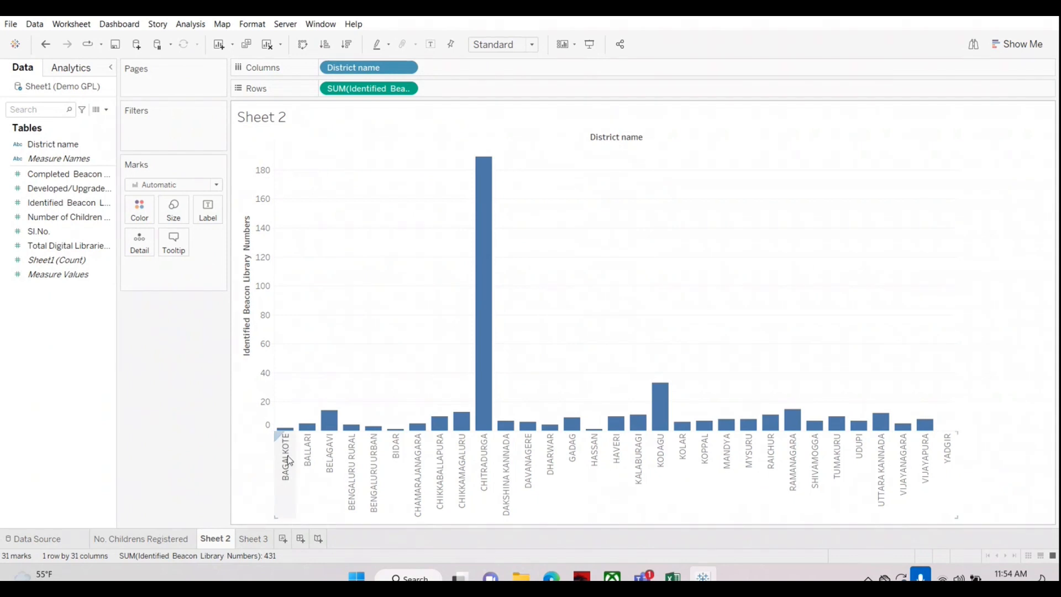
pyautogui.moveTo(303, 434)
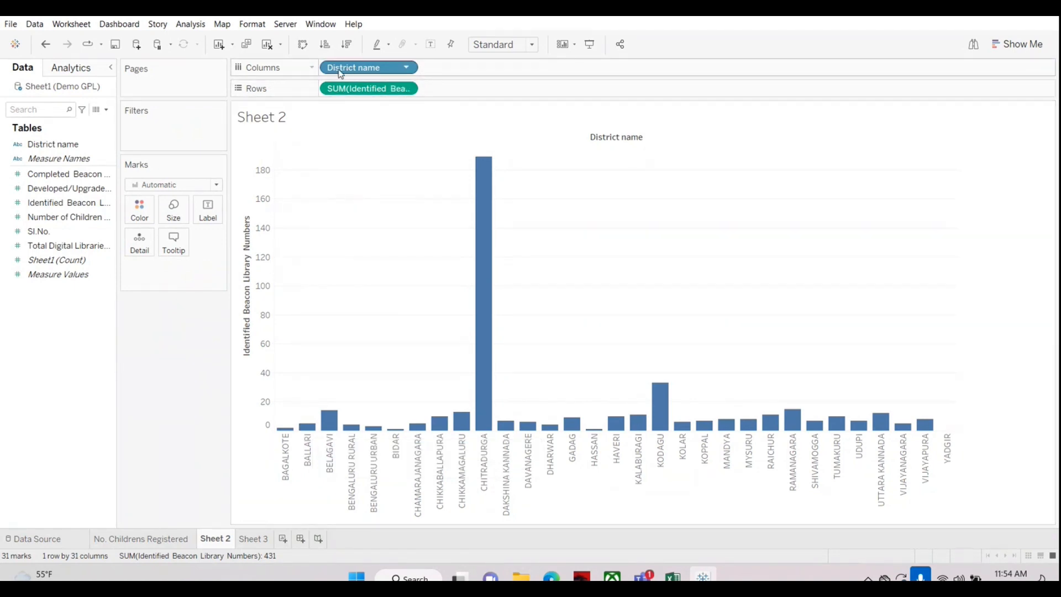
pyautogui.click(38, 175)
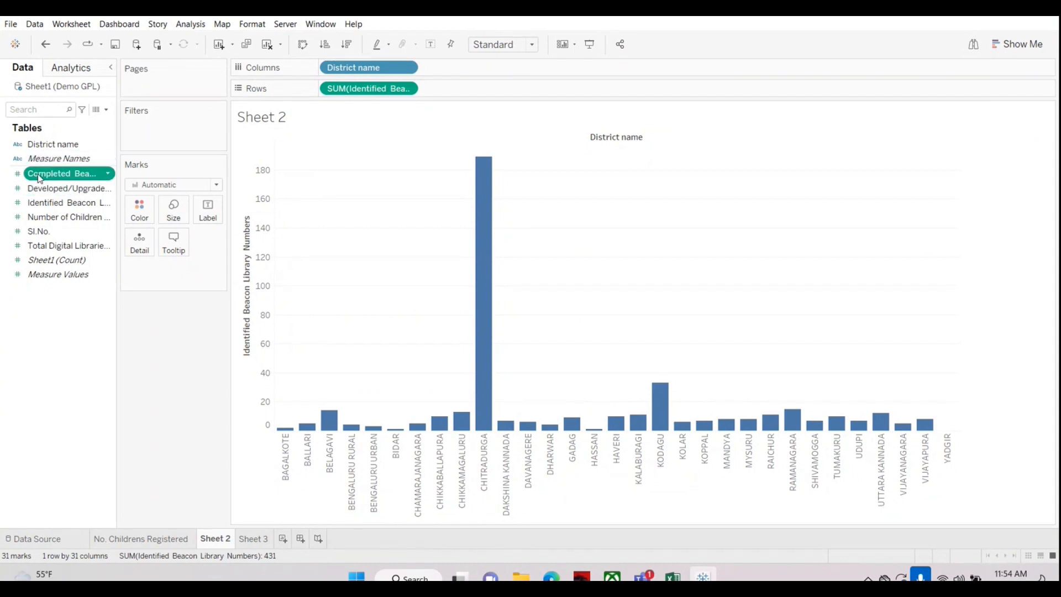
pyautogui.moveTo(40, 177); pyautogui.dragTo(449, 72)
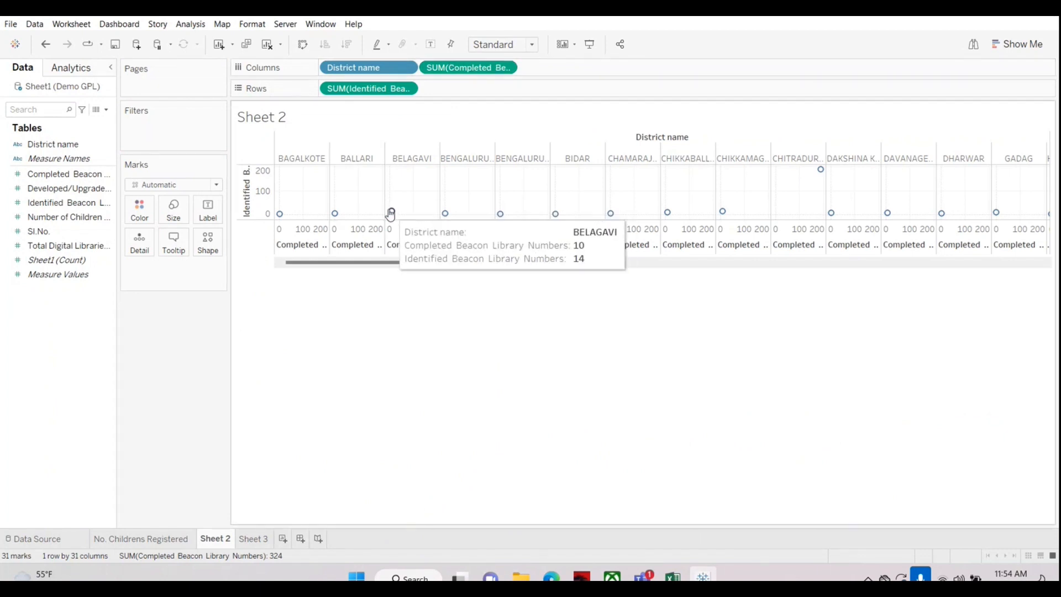
pyautogui.hotkey('ctrl', 'z')
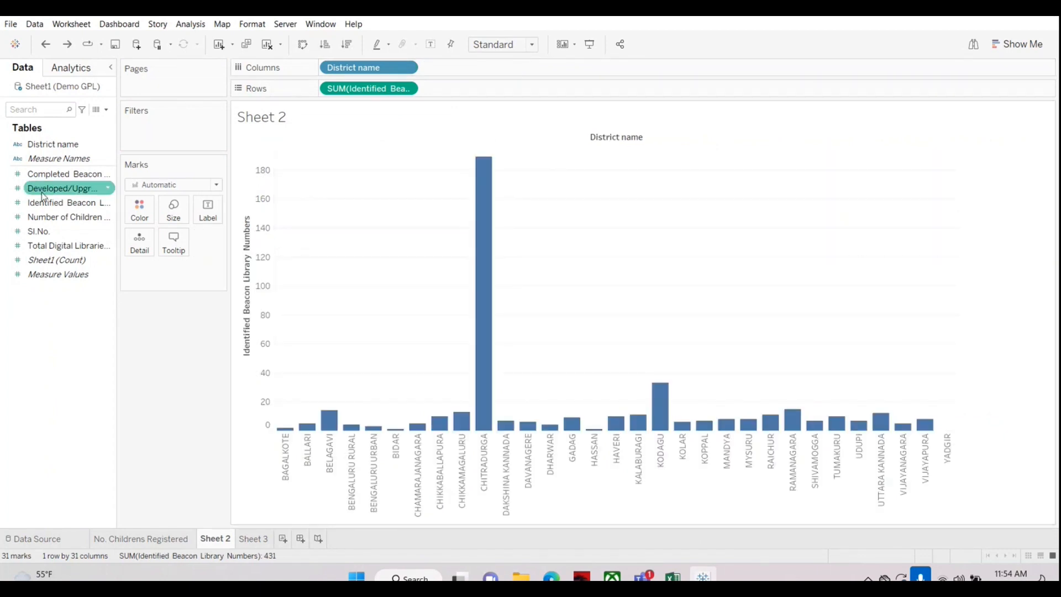
pyautogui.moveTo(49, 177); pyautogui.dragTo(486, 91)
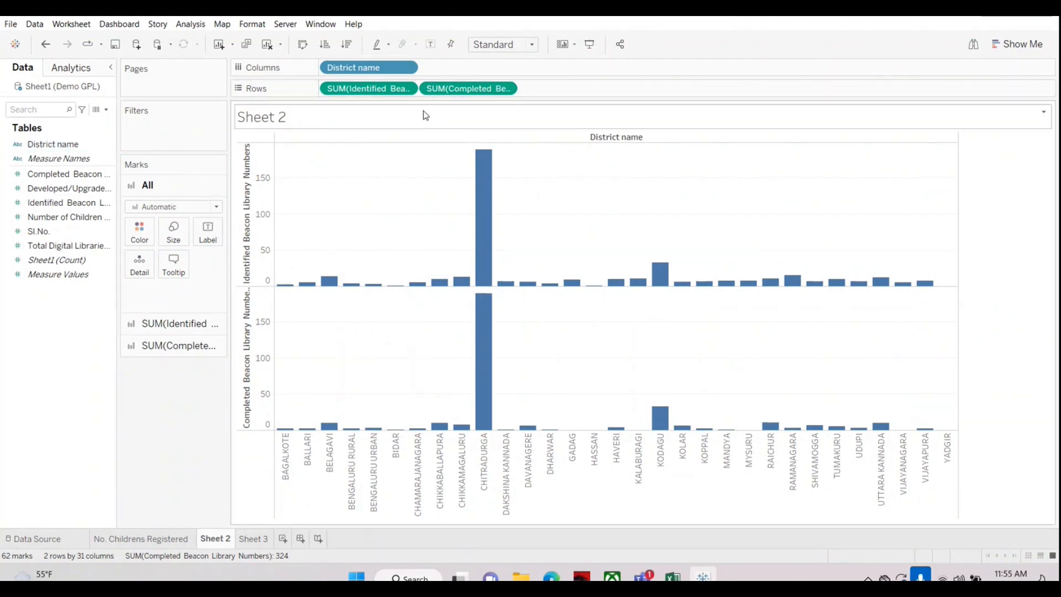
pyautogui.moveTo(477, 95); pyautogui.dragTo(395, 106)
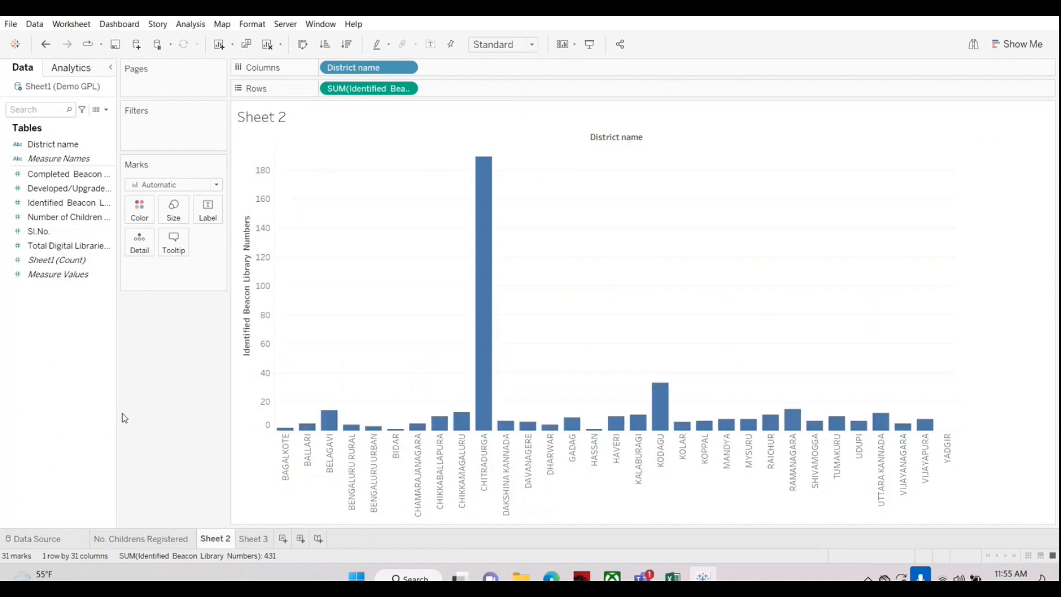
# Step: Combine Completed Beacon Library Numbers with the Identified measure on one shared value axis and widen the district columns
pyautogui.click(59, 188)
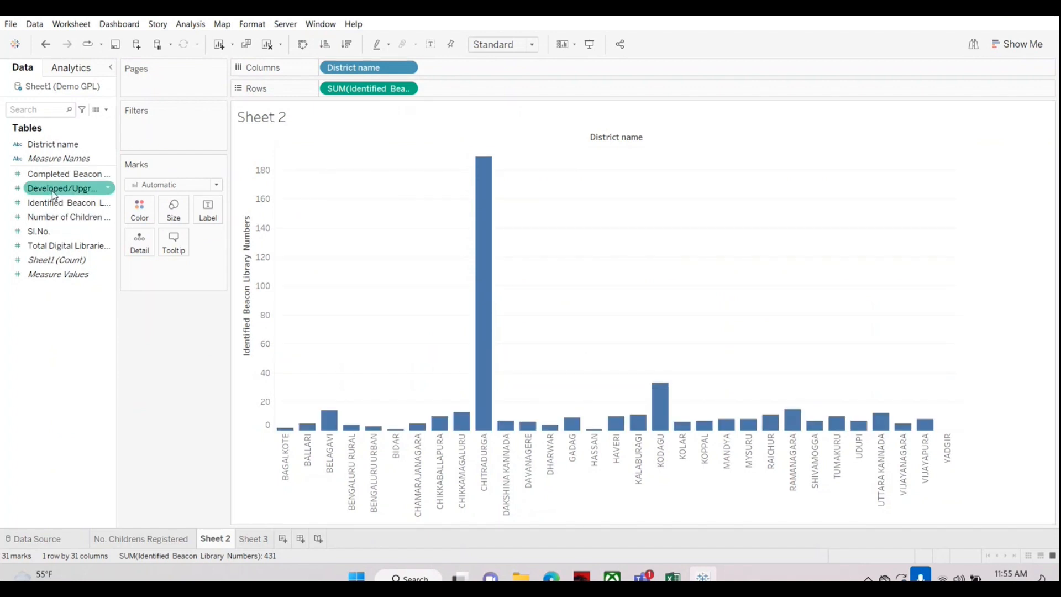
pyautogui.moveTo(52, 191); pyautogui.dragTo(257, 422)
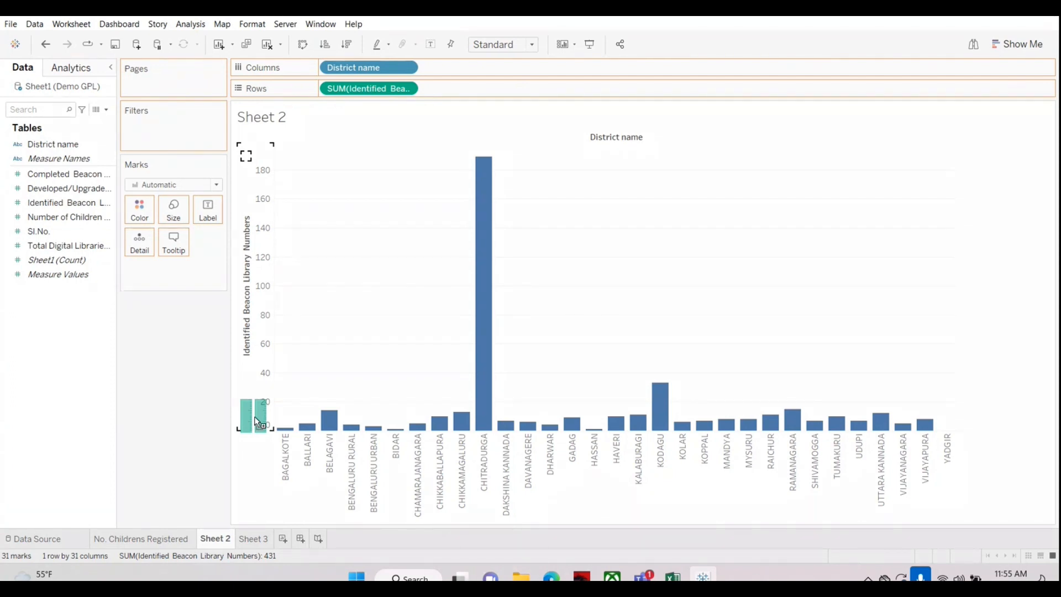
pyautogui.moveTo(257, 423); pyautogui.dragTo(258, 421)
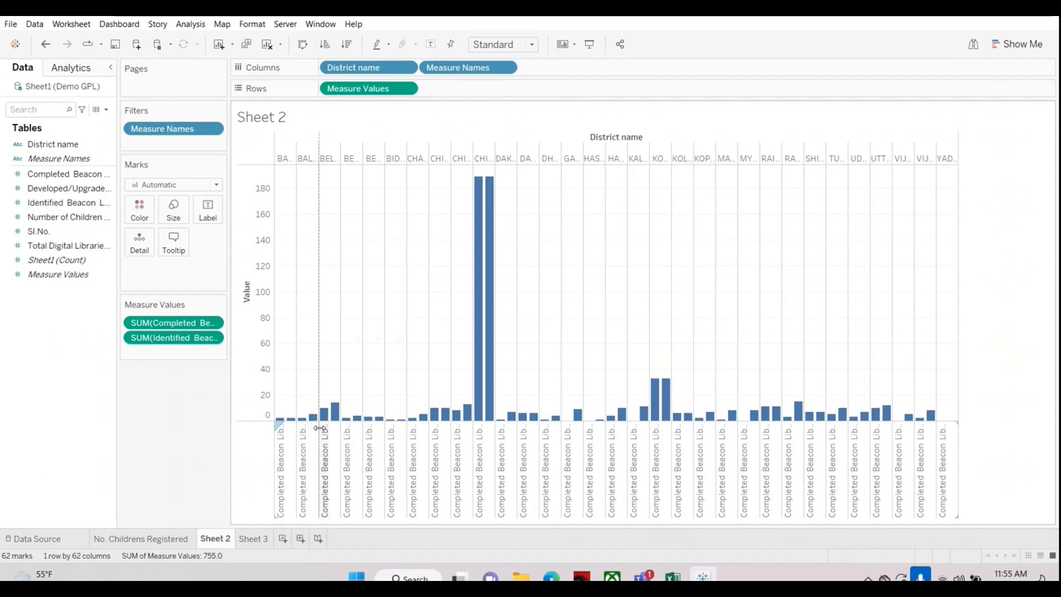
pyautogui.moveTo(319, 428); pyautogui.dragTo(320, 429)
pyautogui.moveTo(392, 484)
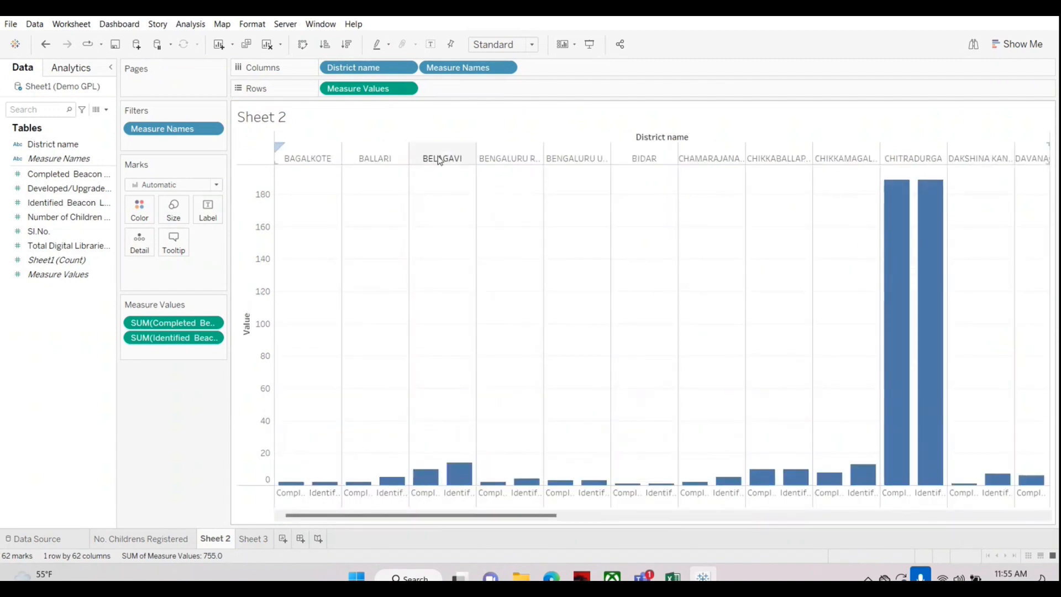
pyautogui.moveTo(427, 486)
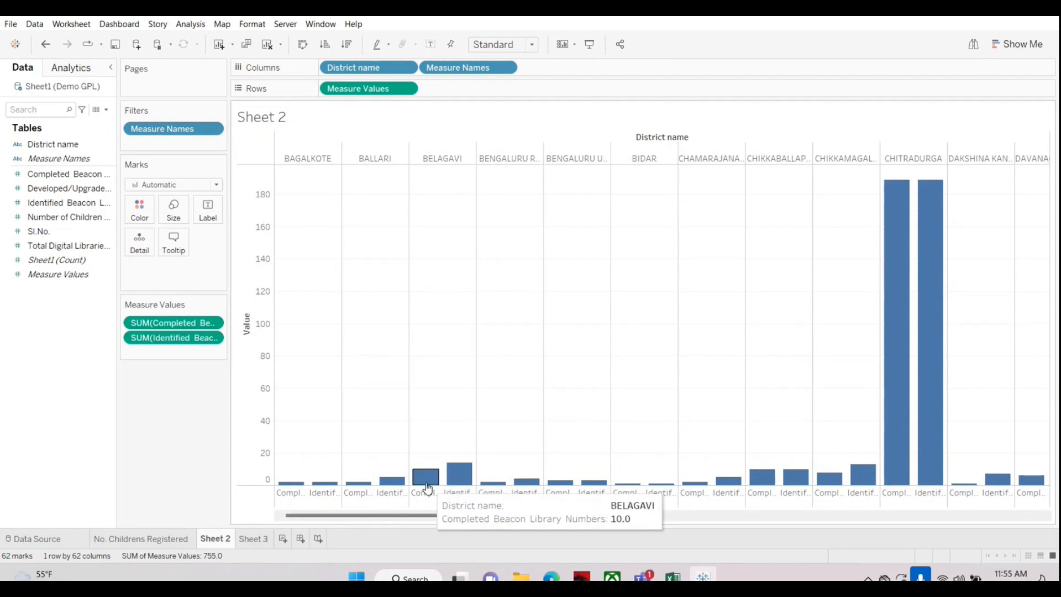
pyautogui.moveTo(460, 482)
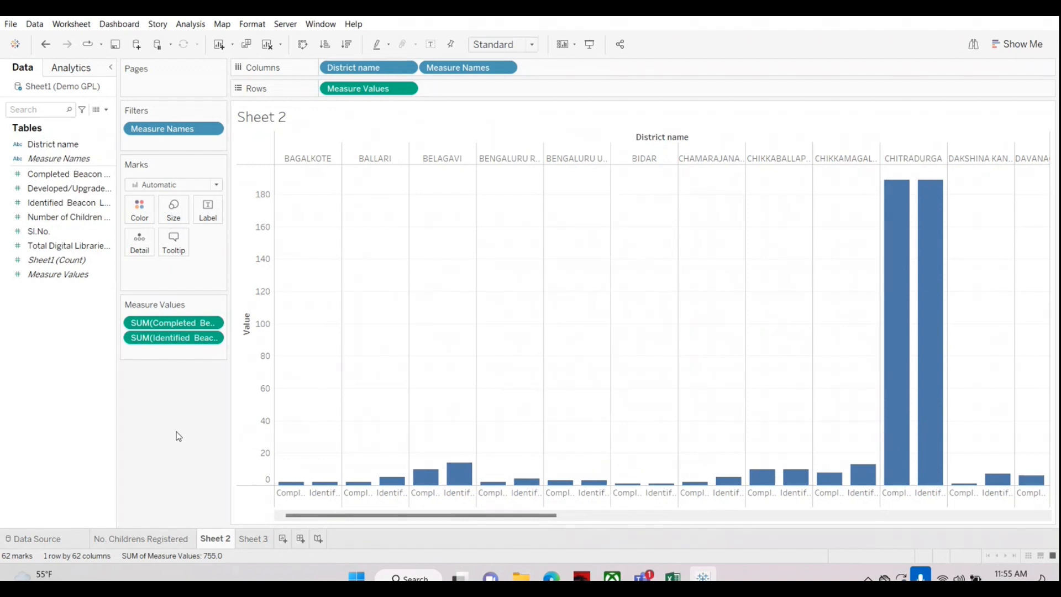
# Step: Try coloring the bars by Completed Beacon Library Numbers and undo it
pyautogui.click(47, 175)
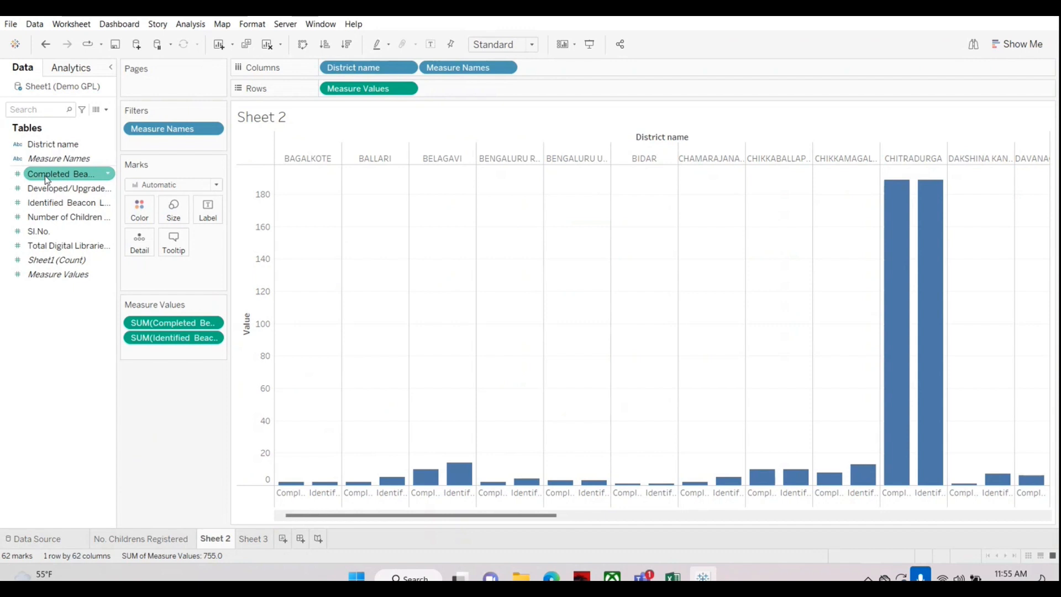
pyautogui.moveTo(48, 175); pyautogui.dragTo(139, 208)
pyautogui.click(45, 44)
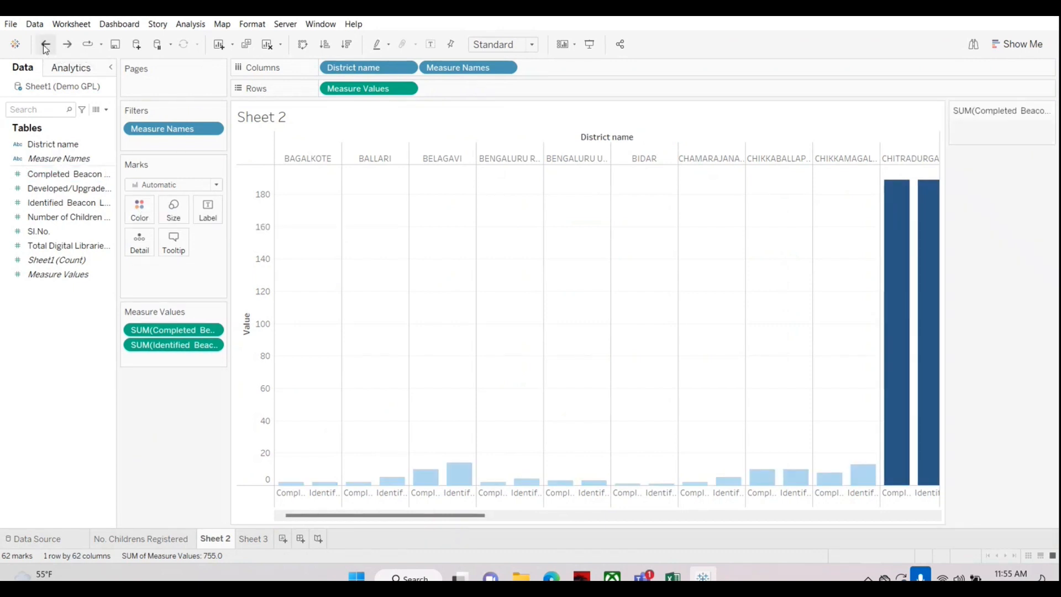
# Step: Color the bars by Measure Names so each measure has its own color
pyautogui.click(35, 160)
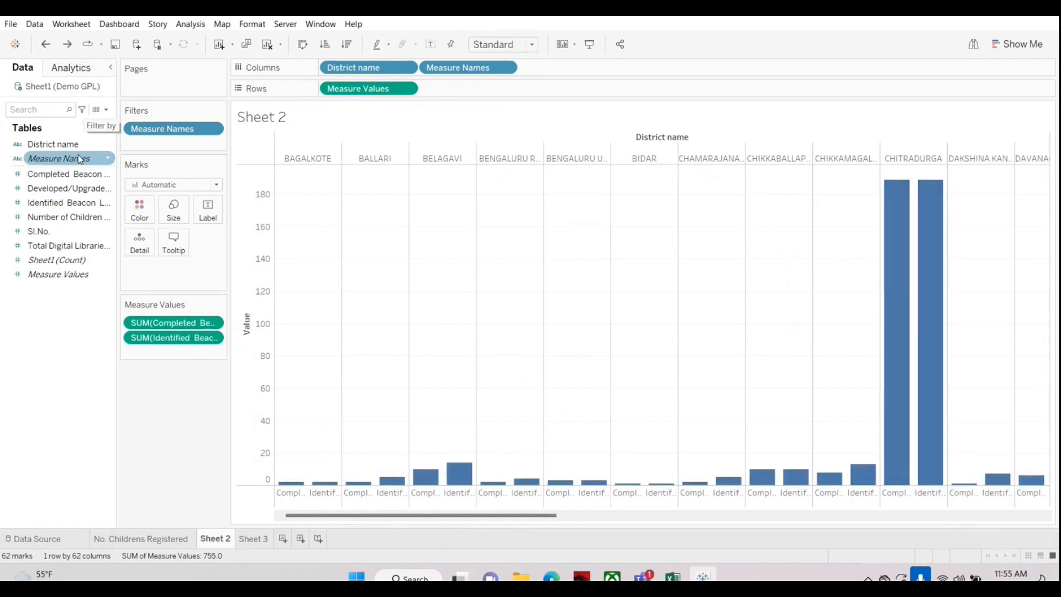
pyautogui.click(46, 160)
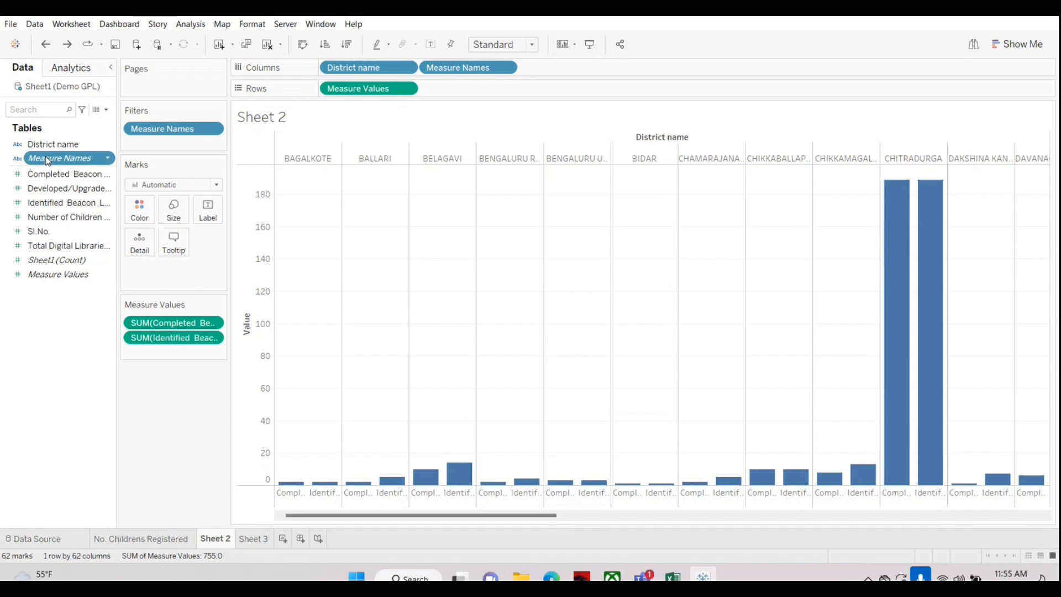
pyautogui.moveTo(48, 161); pyautogui.dragTo(134, 204)
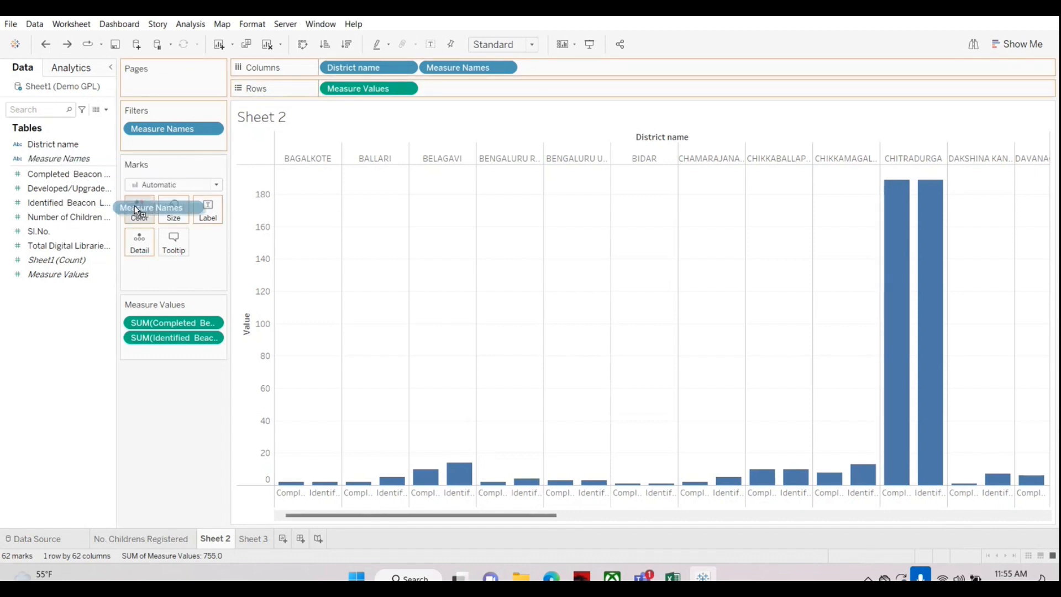
pyautogui.moveTo(134, 204); pyautogui.dragTo(134, 205)
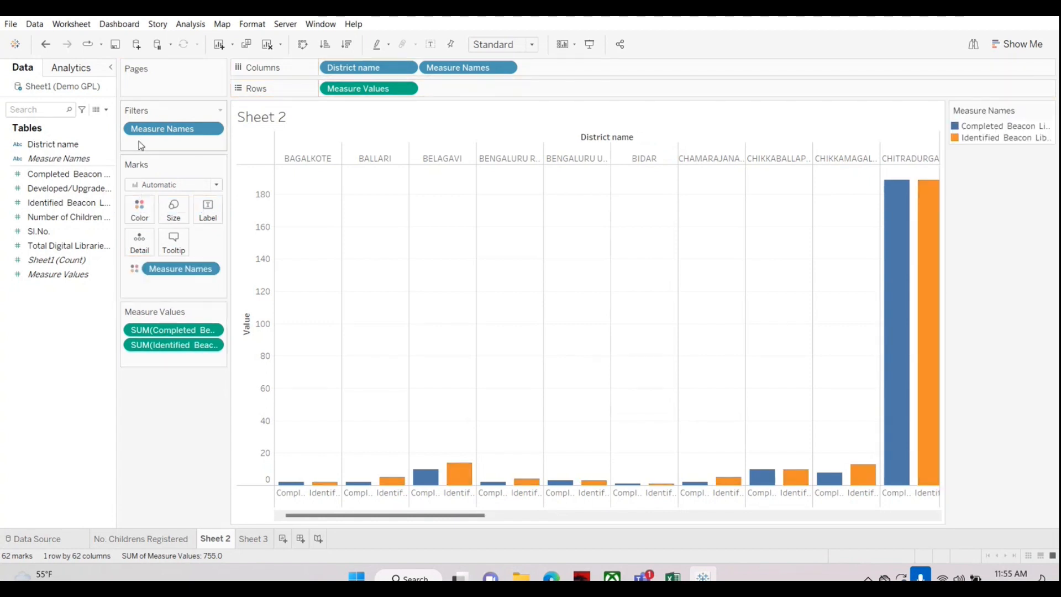
pyautogui.click(39, 158)
pyautogui.moveTo(39, 158); pyautogui.dragTo(36, 378)
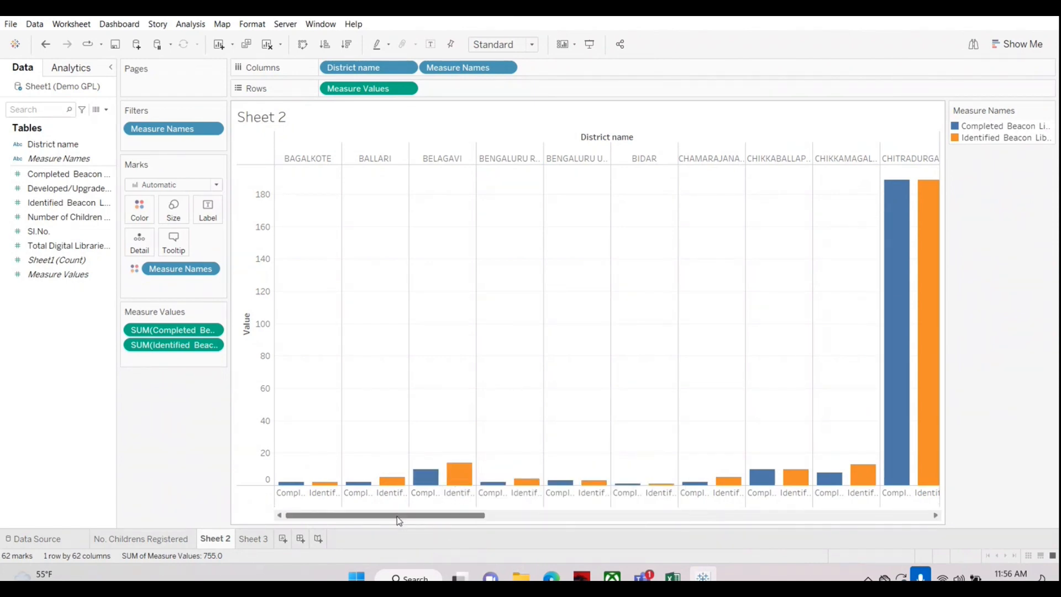
# Step: Sort the Measure Names in descending order, and finally in ascending order
pyautogui.moveTo(397, 516); pyautogui.dragTo(353, 516)
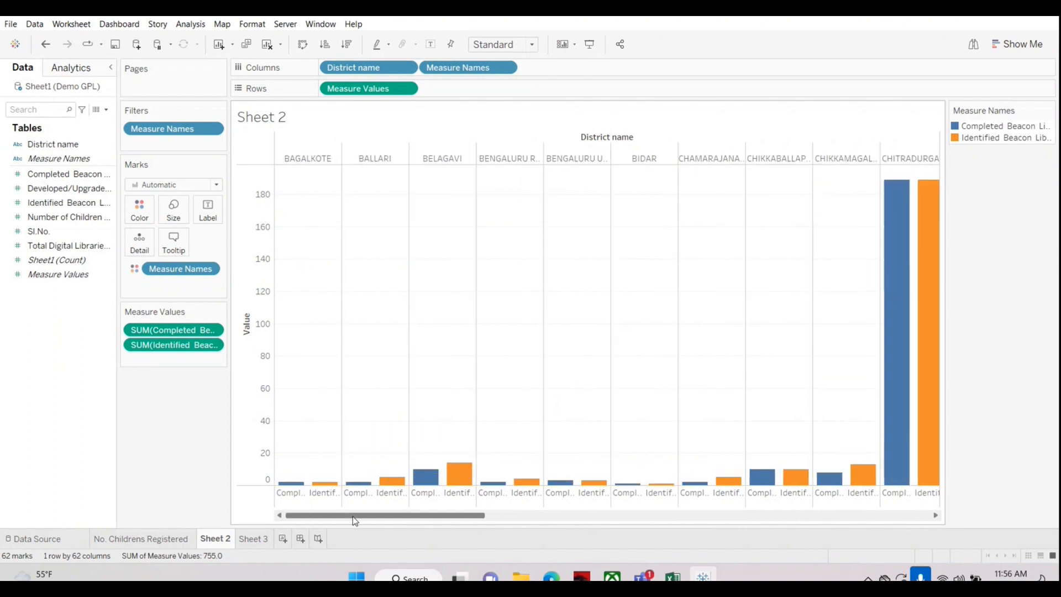
pyautogui.click(346, 46)
pyautogui.click(326, 45)
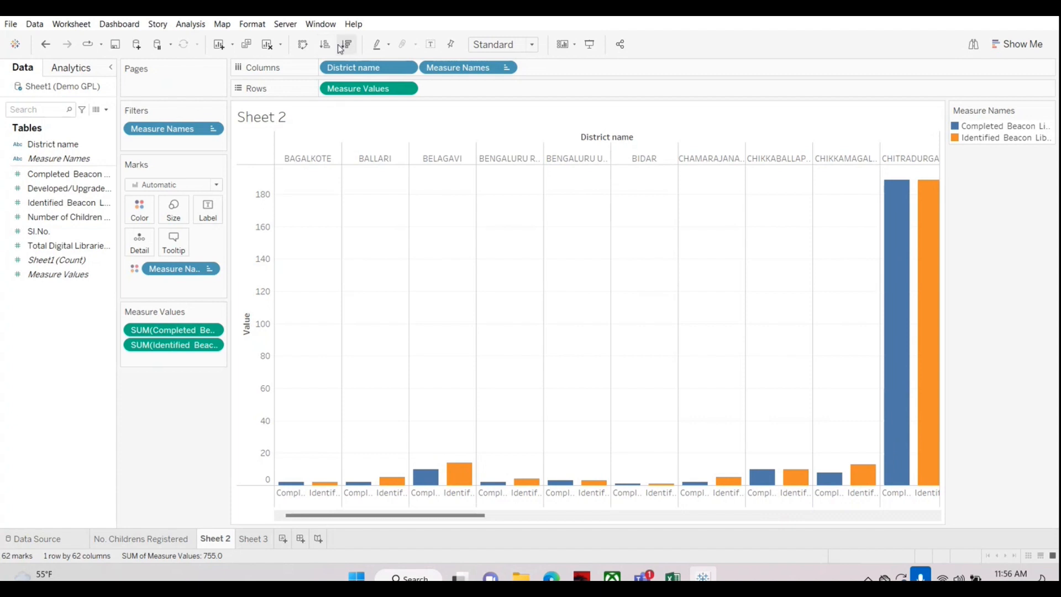
pyautogui.moveTo(373, 516); pyautogui.dragTo(339, 526)
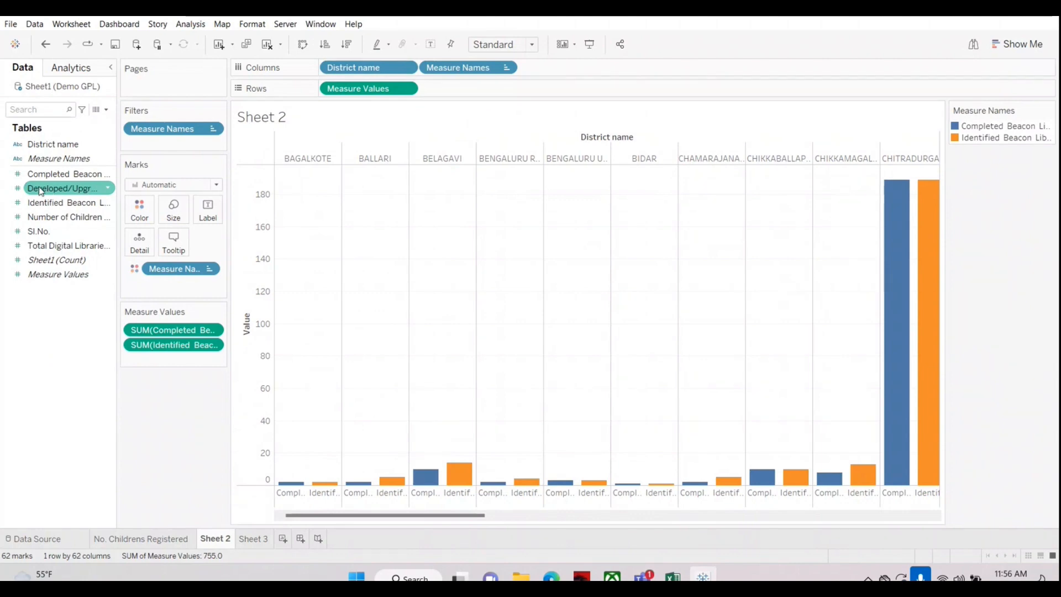
# Step: Add the Developed/Upgraded Gram panchayath library measure to the shared value axis and inspect the BELAGAVI bar
pyautogui.moveTo(65, 189); pyautogui.dragTo(249, 473)
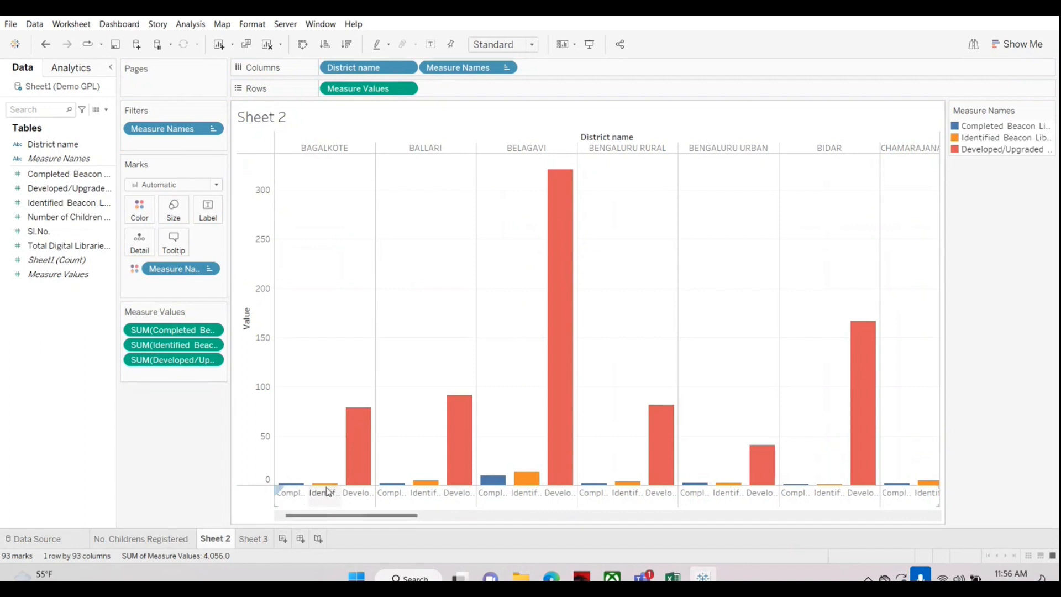
pyautogui.moveTo(356, 451)
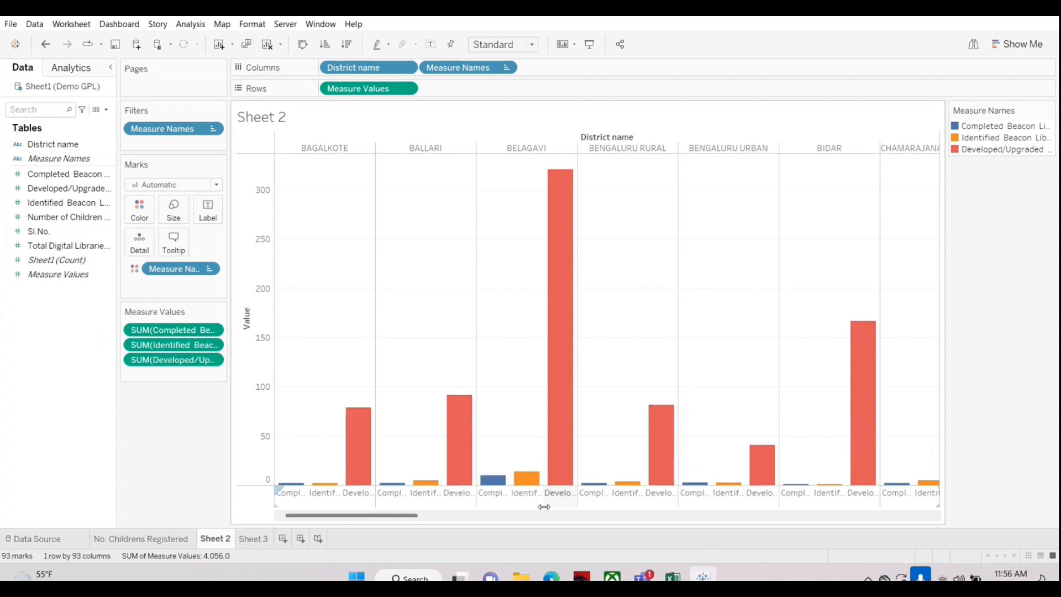
pyautogui.moveTo(569, 312)
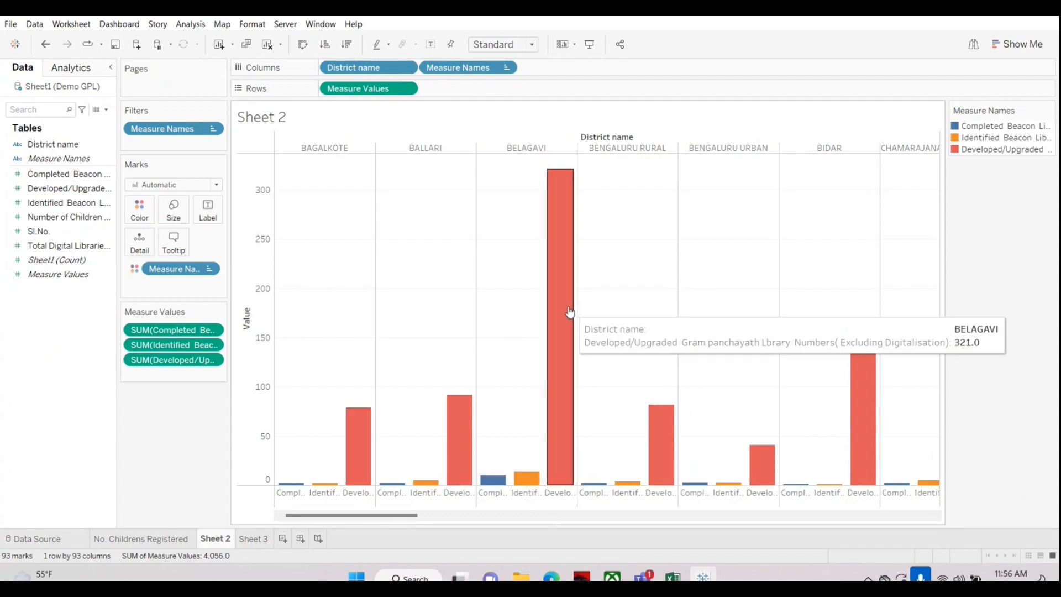
# Step: Inspect the Developed/Upgraded and Identified Beacon library bars for BELAGAVI and BAGALKOTE, and remove the Developed/Upgraded Gram panchayath measure from Measure Values
pyautogui.moveTo(528, 481)
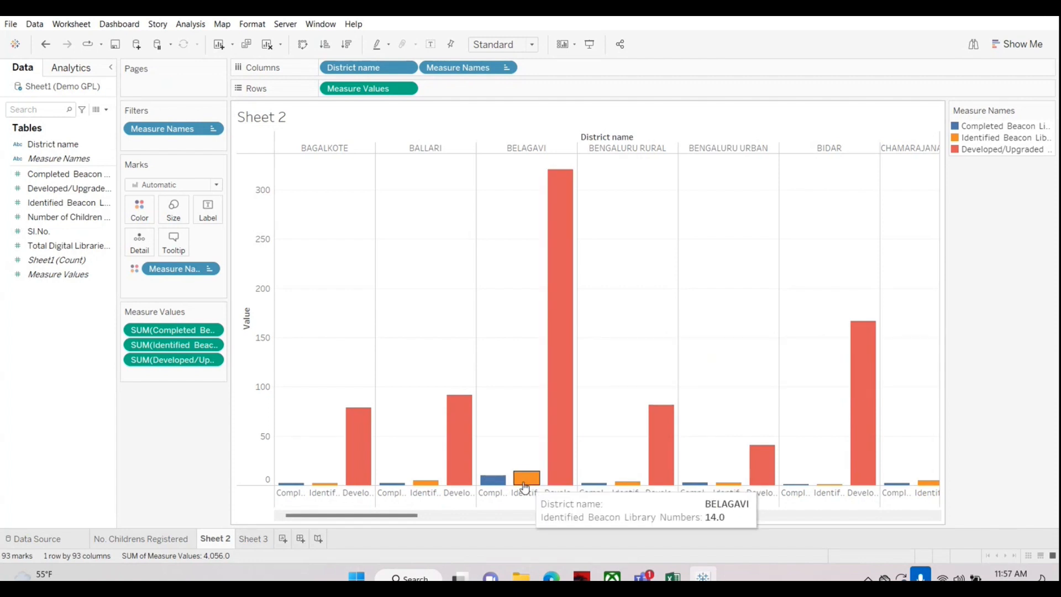
pyautogui.moveTo(495, 482)
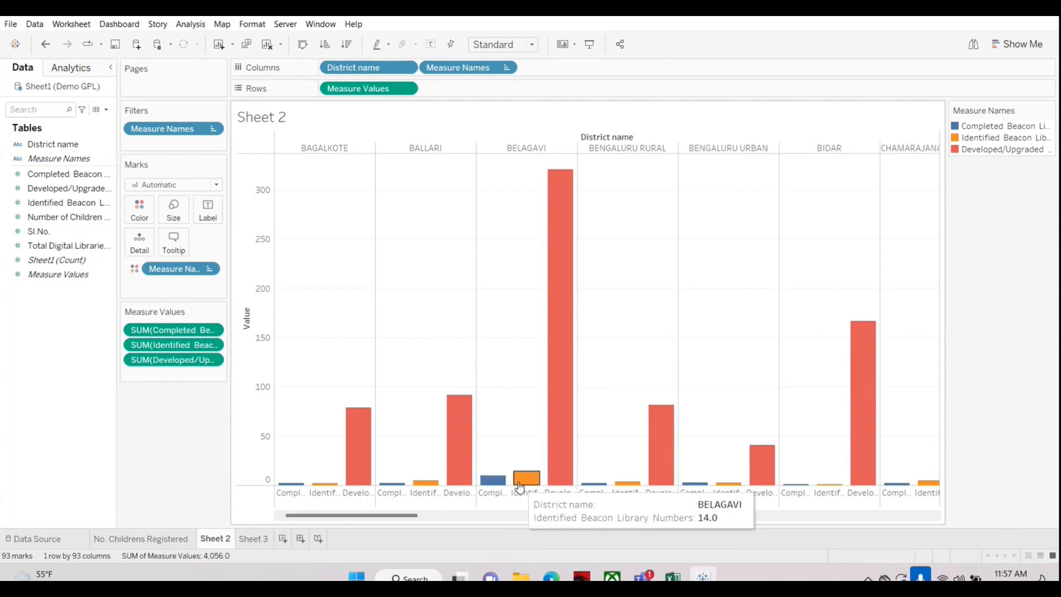
pyautogui.moveTo(562, 432)
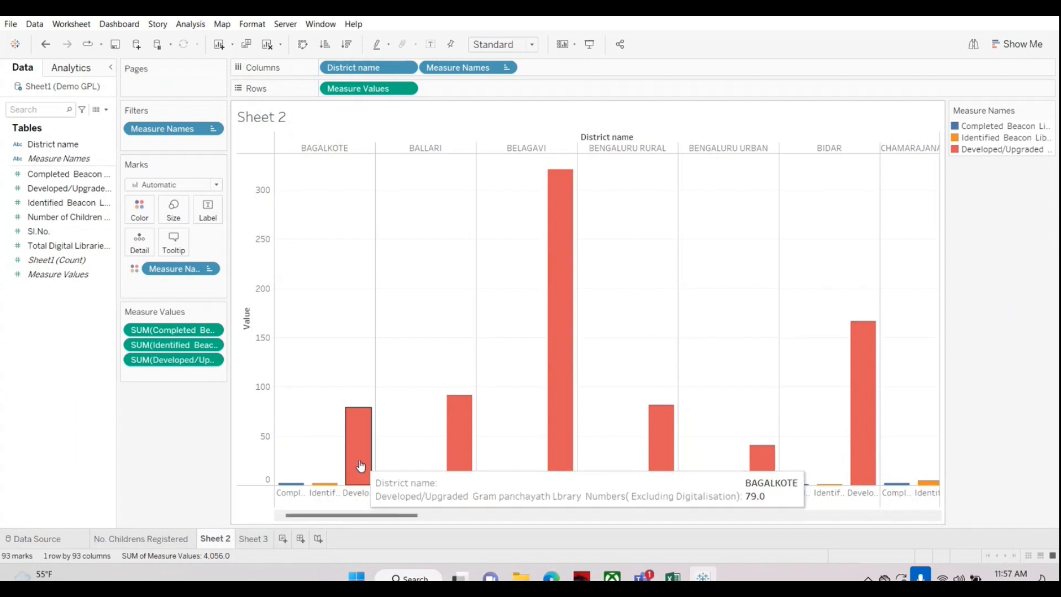
pyautogui.moveTo(559, 364)
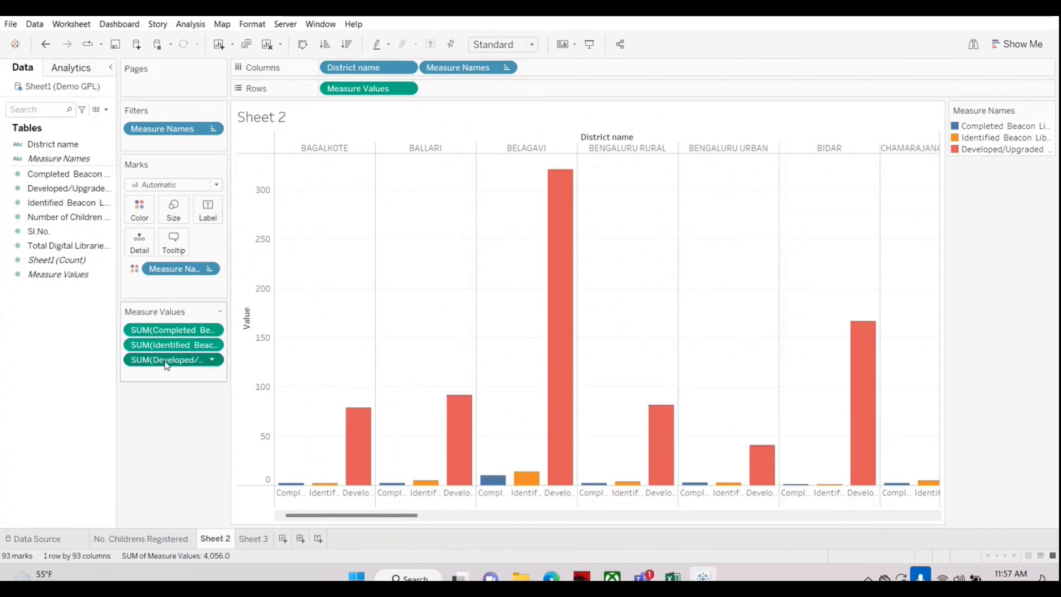
pyautogui.moveTo(166, 360); pyautogui.dragTo(38, 408)
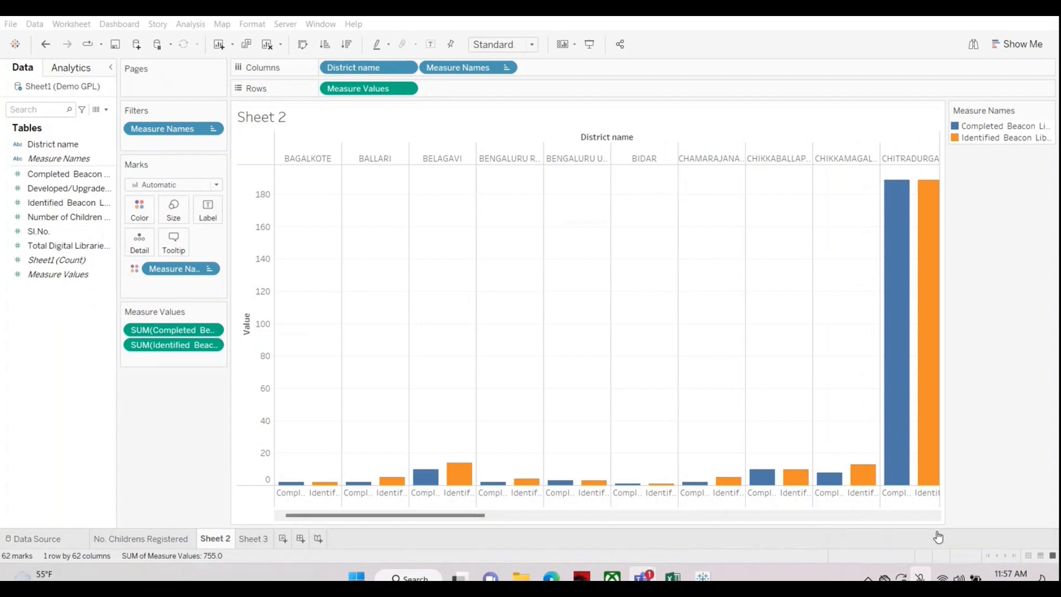
pyautogui.click(939, 536)
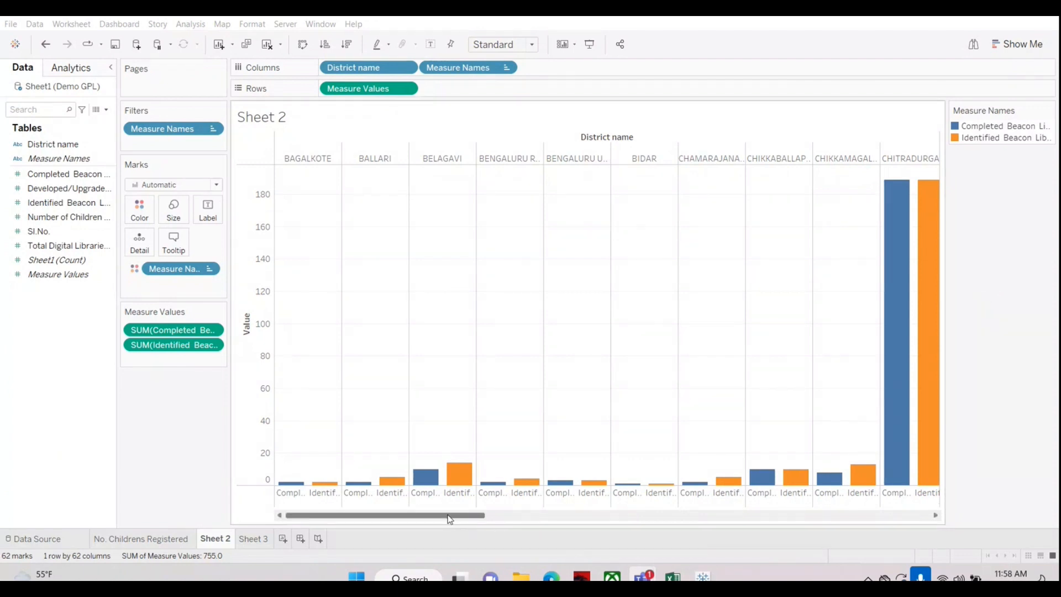
pyautogui.moveTo(450, 519); pyautogui.dragTo(650, 506)
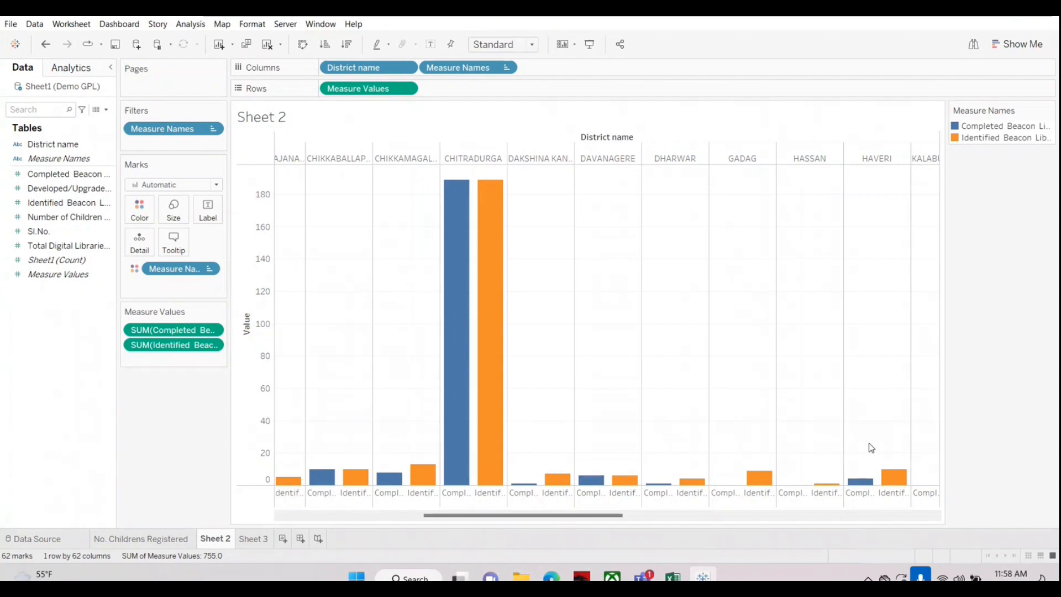
pyautogui.click(1012, 491)
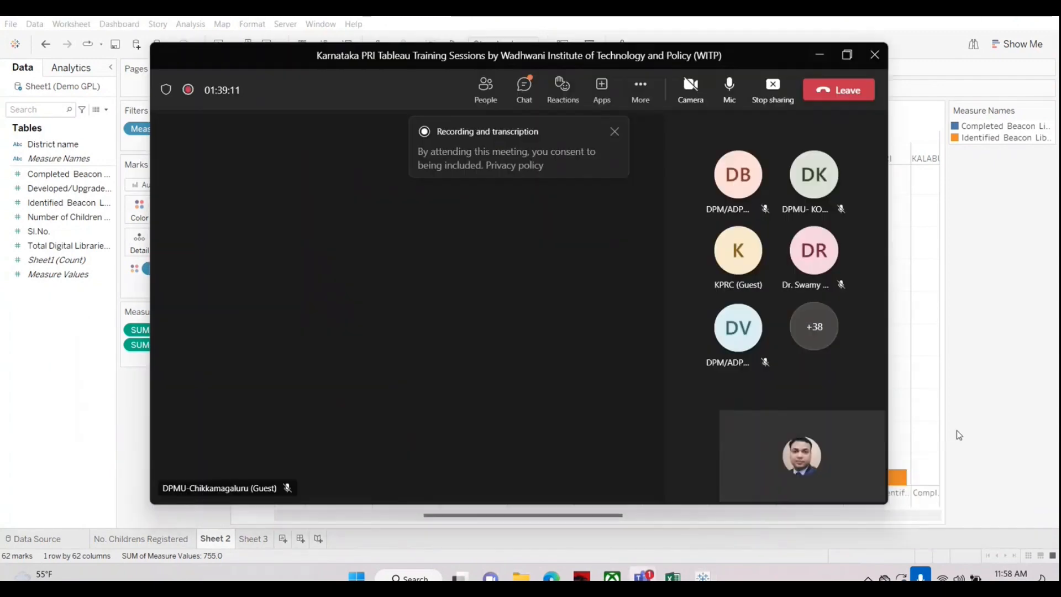
pyautogui.click(820, 55)
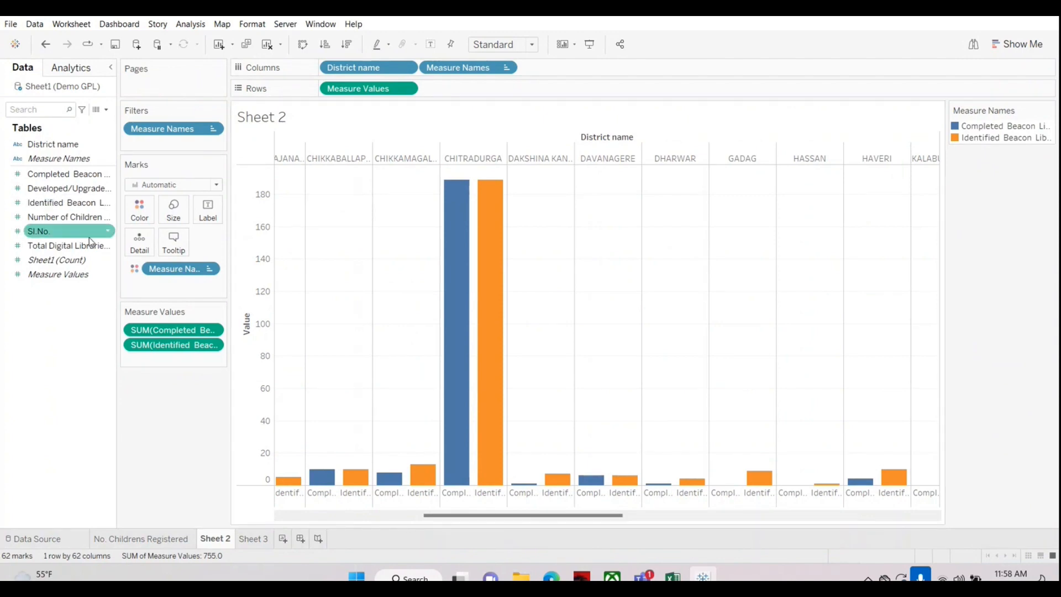
# Step: Widen the data field list so that the long measure names can be read
pyautogui.moveTo(117, 221); pyautogui.dragTo(347, 238)
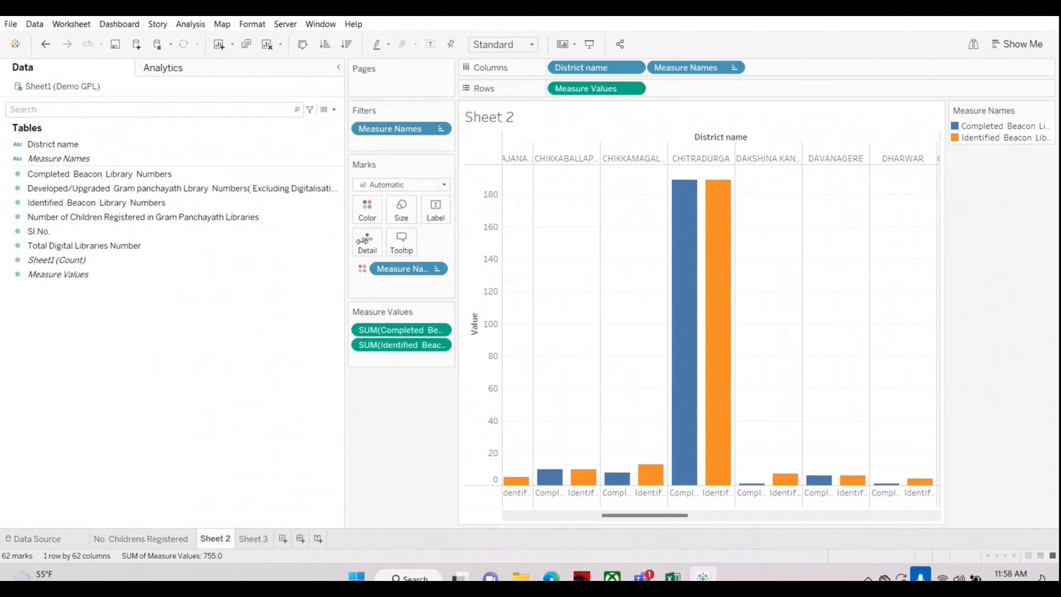
pyautogui.moveTo(345, 241); pyautogui.dragTo(211, 257)
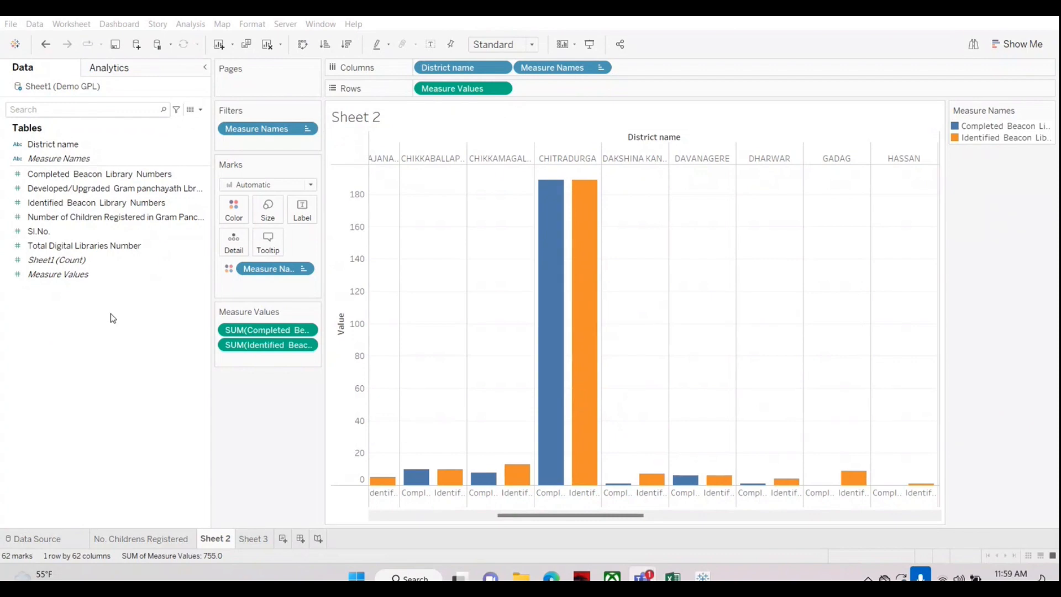
pyautogui.moveTo(213, 285); pyautogui.dragTo(327, 282)
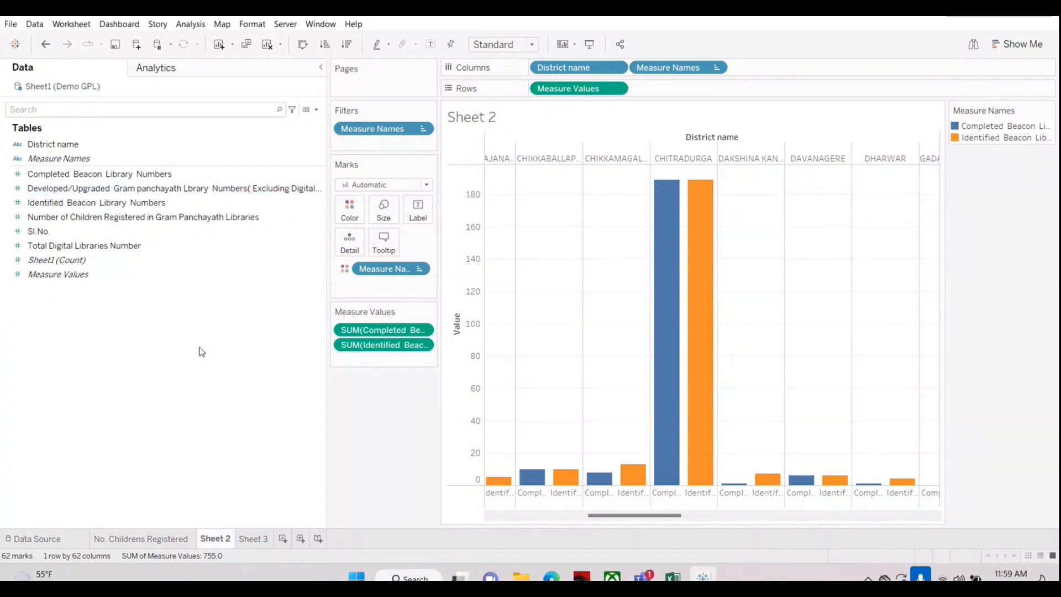
# Step: Select the Developed/Upgraded Gram panchayath library numbers and Number of Children Registered in Gram Panchayath Libraries measures together as the next comparison pair
pyautogui.click(77, 173)
pyautogui.click(75, 189)
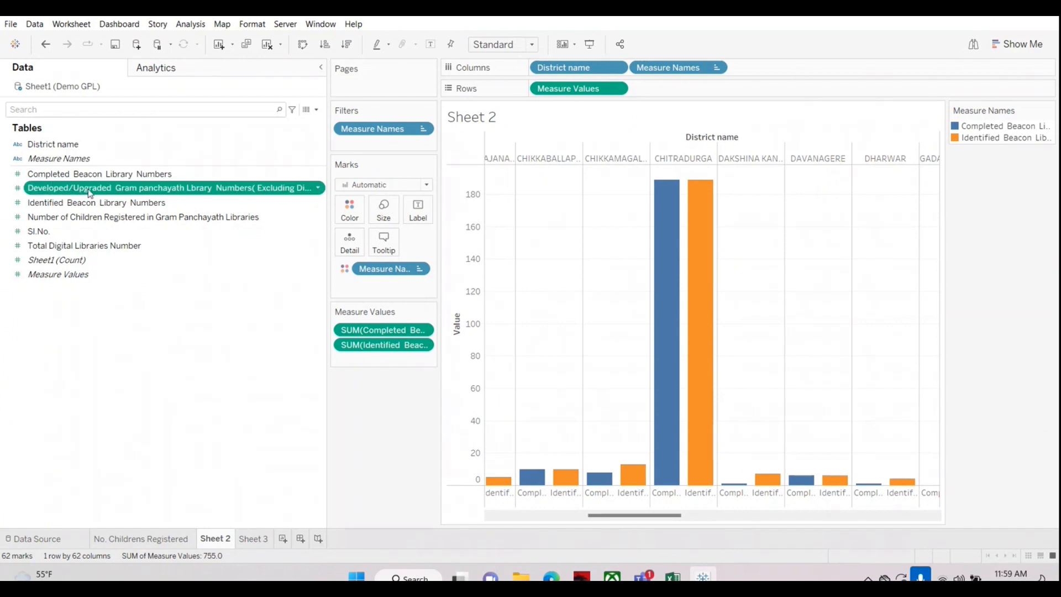
pyautogui.click(66, 219)
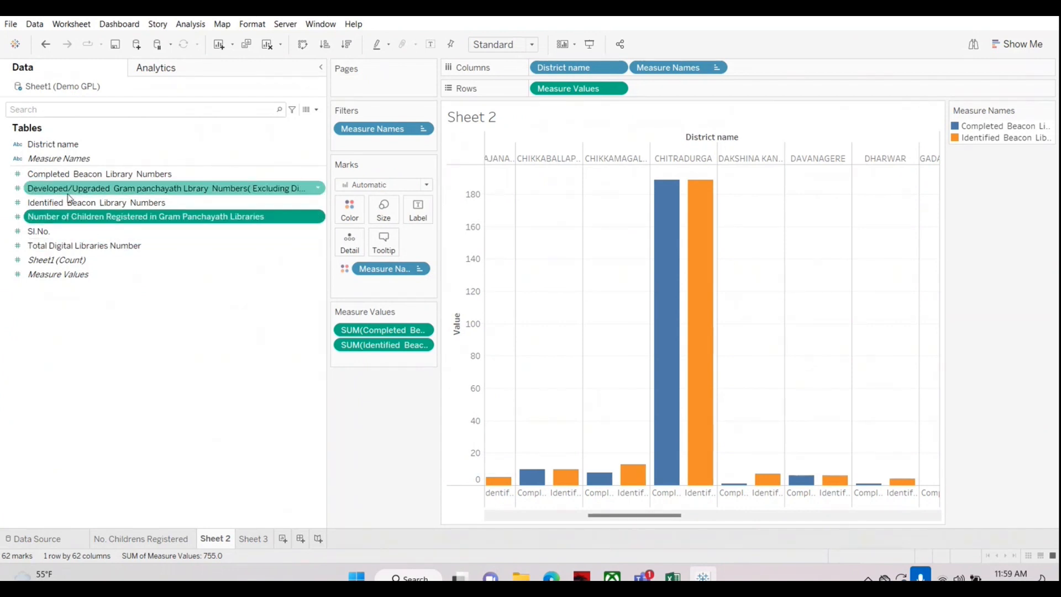
pyautogui.click(68, 191)
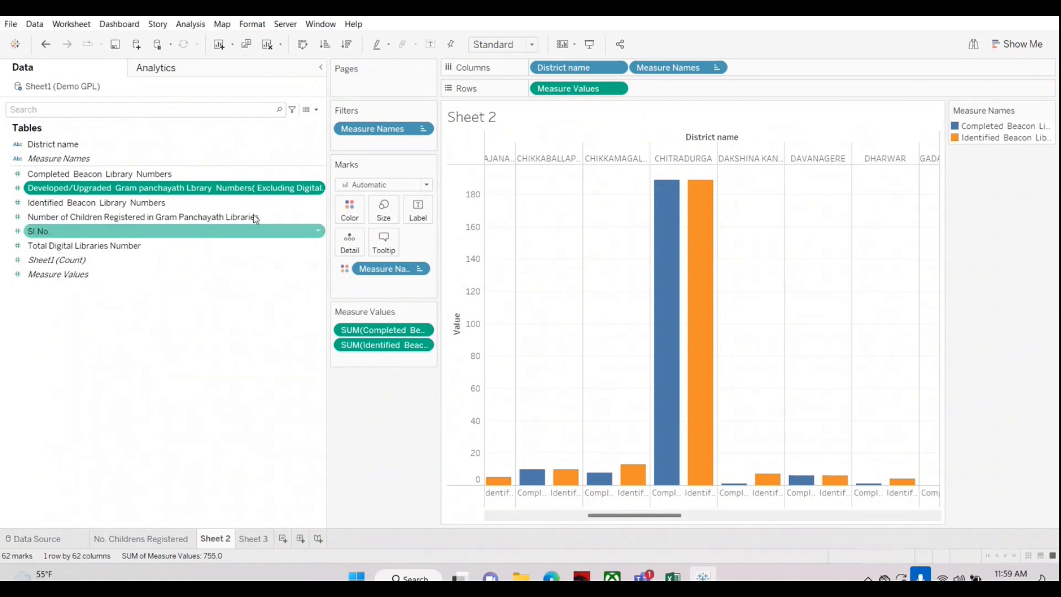
pyautogui.keyDown('ctrl'); pyautogui.click(215, 217); pyautogui.keyUp('ctrl')
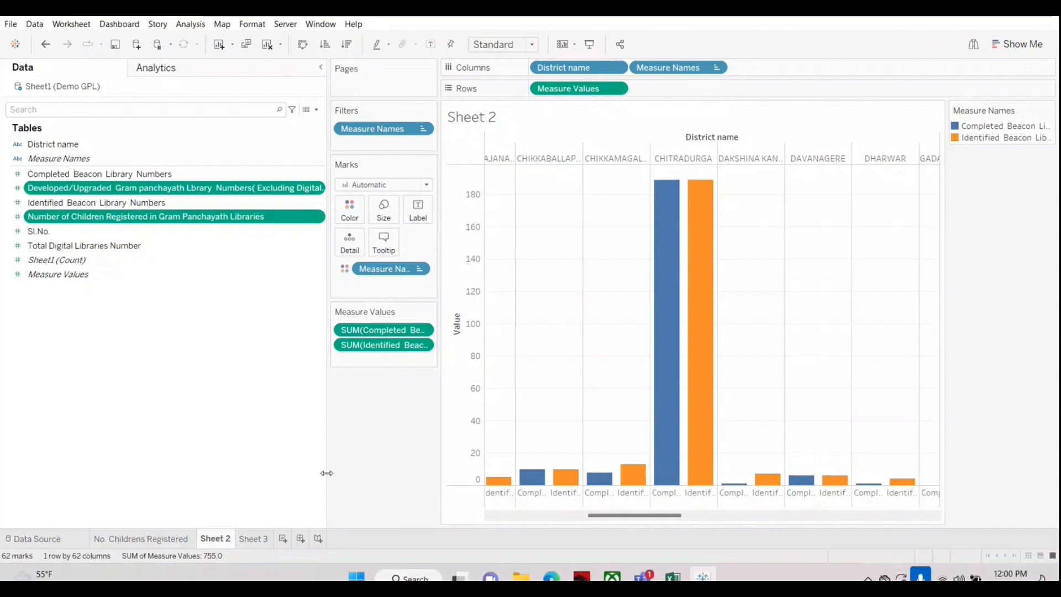
pyautogui.click(282, 539)
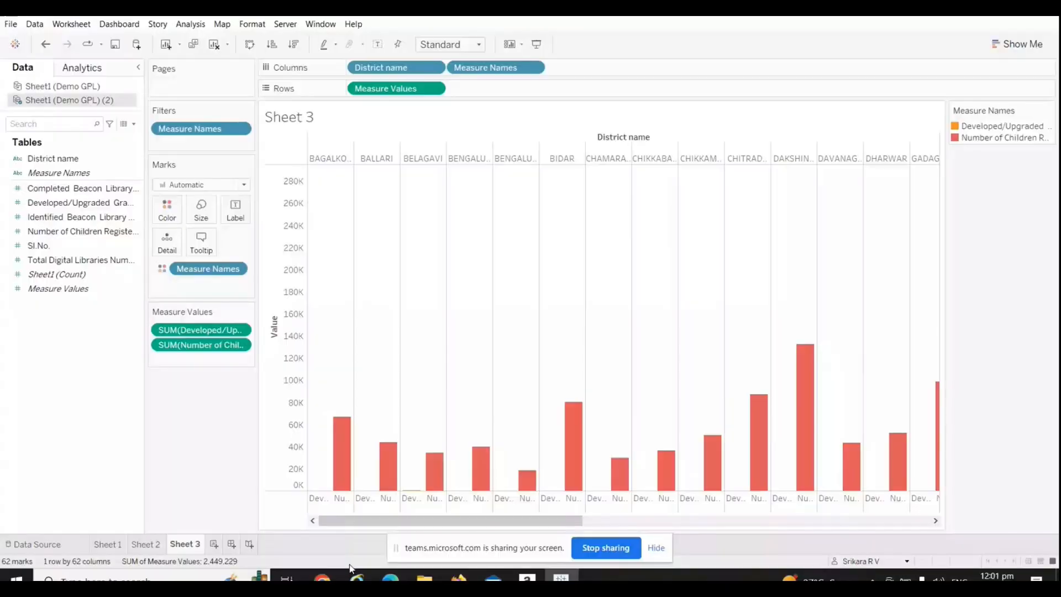
# Step: Switch to the Teams meeting window and return to the Library Details workbook in Tableau Public
pyautogui.moveTo(330, 581)
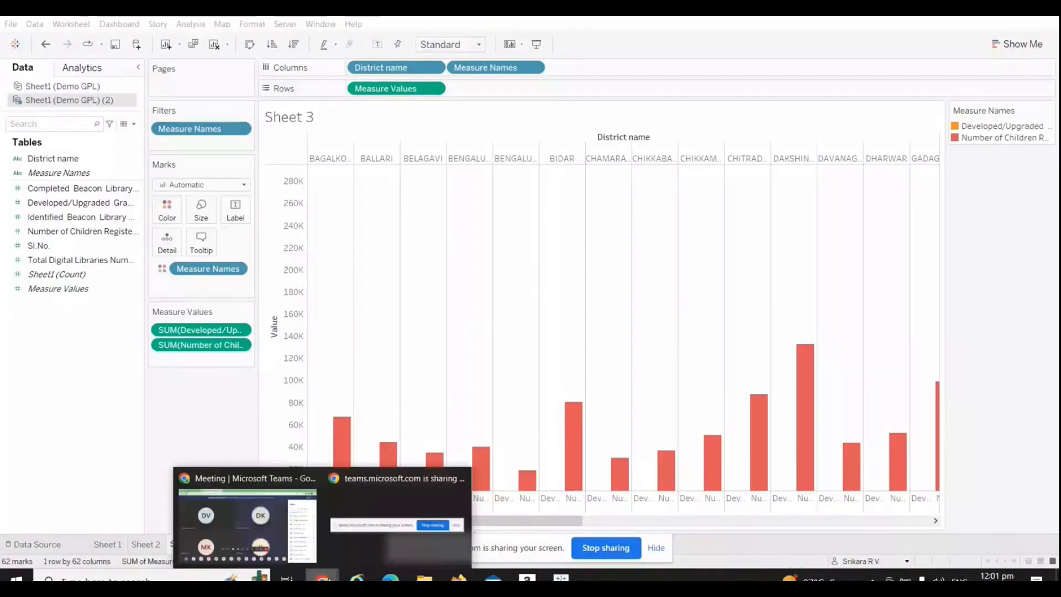
pyautogui.click(247, 519)
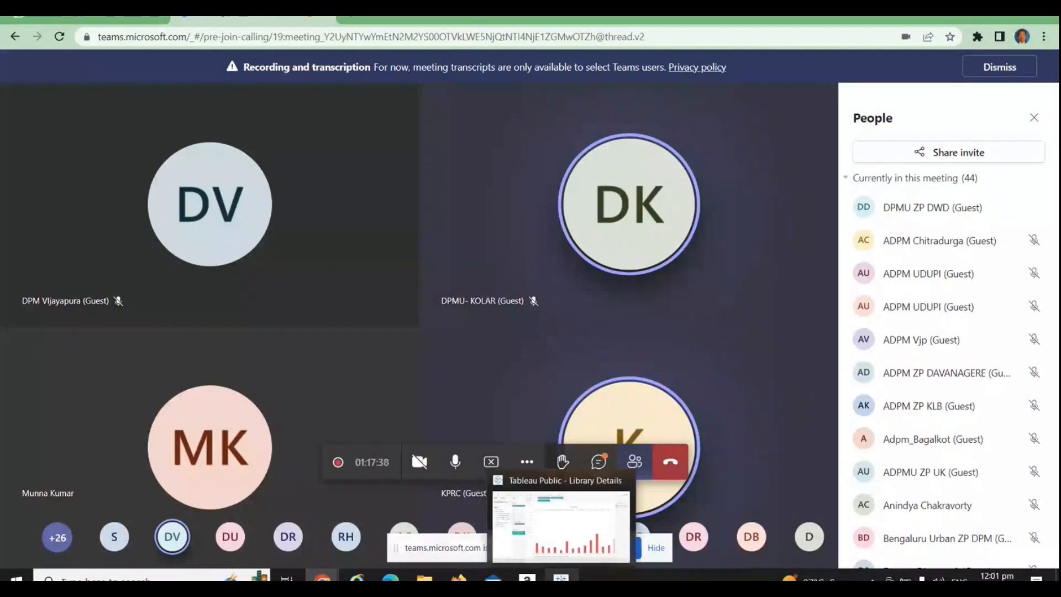
pyautogui.click(561, 577)
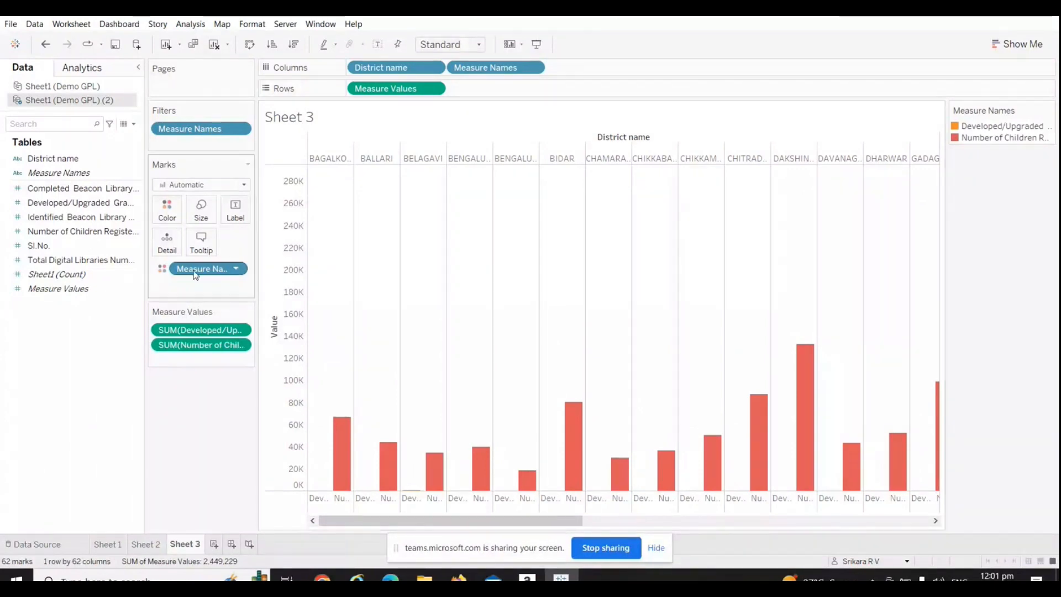
# Step: Open the color editor for Measure Names, which colors the two library measures' bars on Sheet 3
pyautogui.moveTo(78, 175); pyautogui.dragTo(176, 211)
pyautogui.click(175, 211)
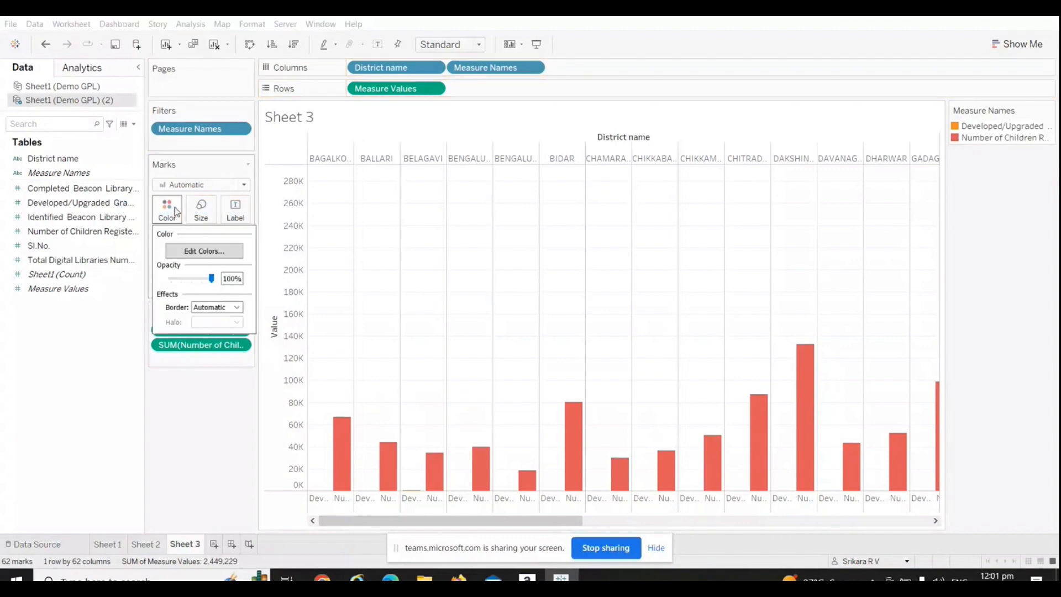
pyautogui.click(175, 211)
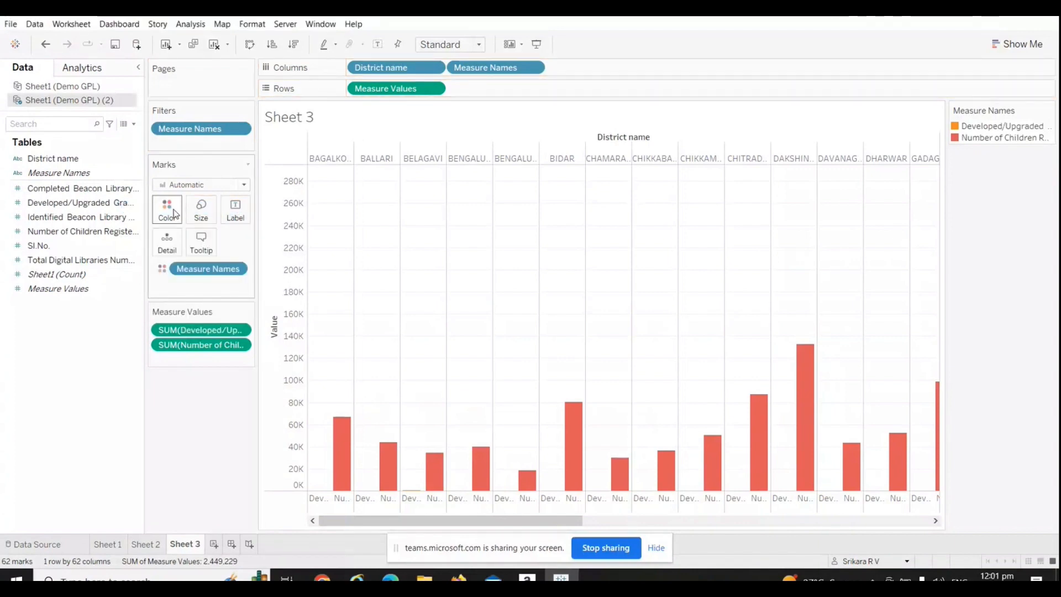
pyautogui.click(174, 213)
pyautogui.click(204, 250)
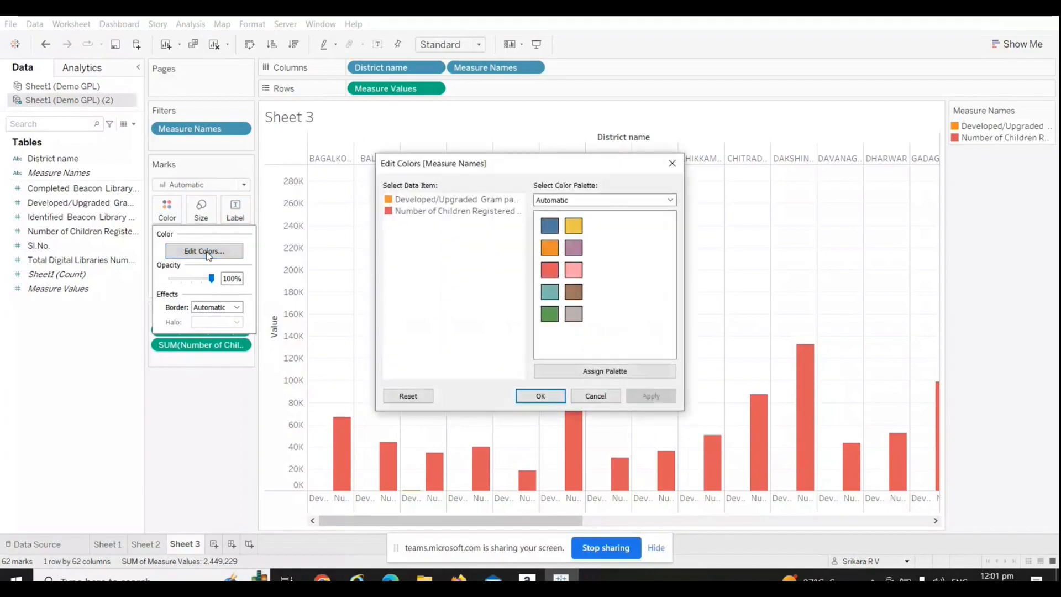
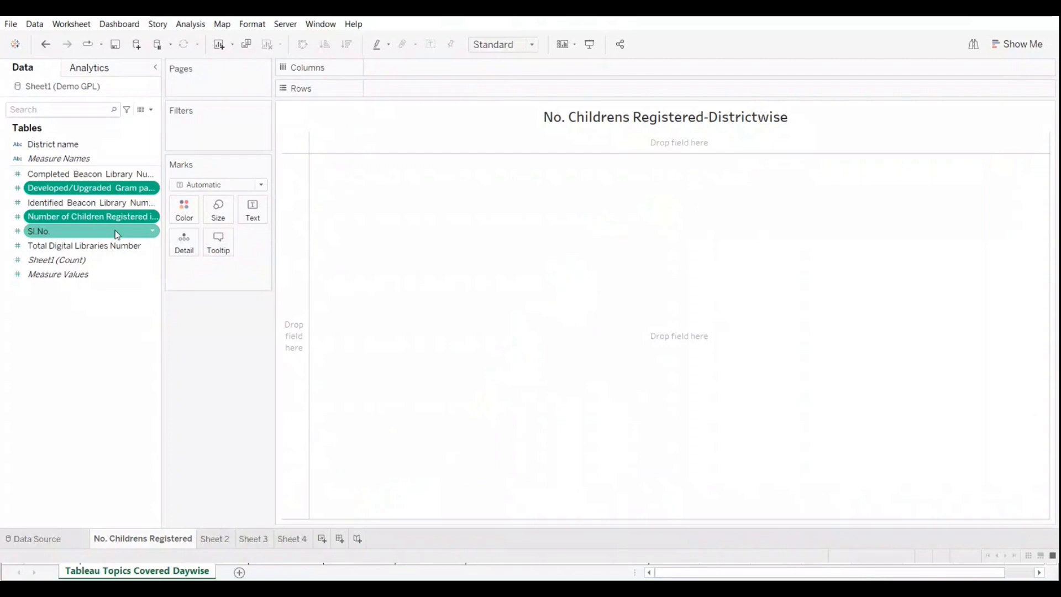
# Step: Build a vertical bar chart of Completed Beacon Library Numbers by District name, swapping the rows and columns
pyautogui.moveTo(53, 145); pyautogui.dragTo(399, 89)
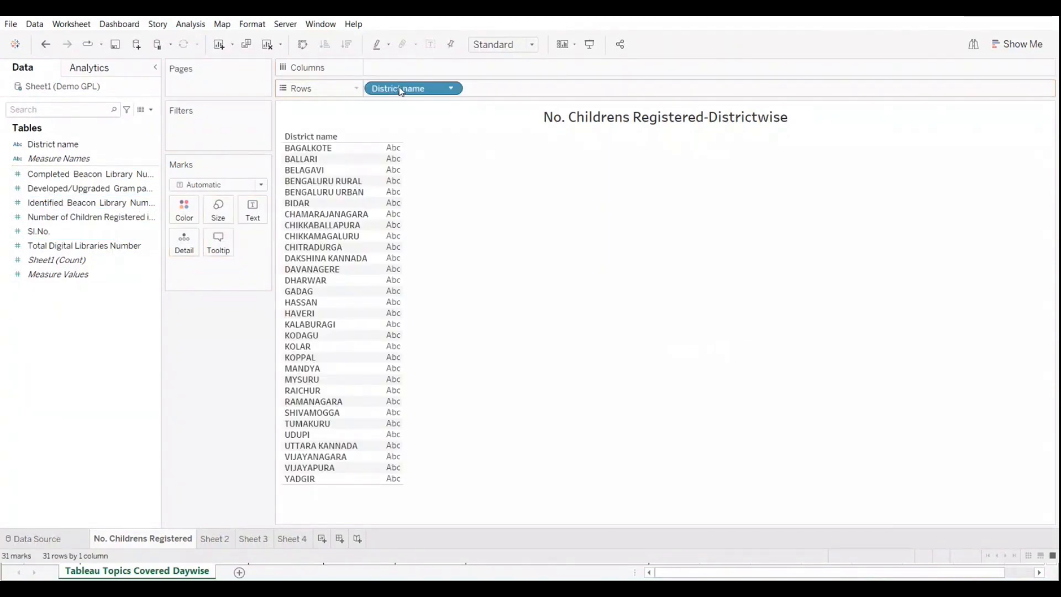
pyautogui.click(47, 180)
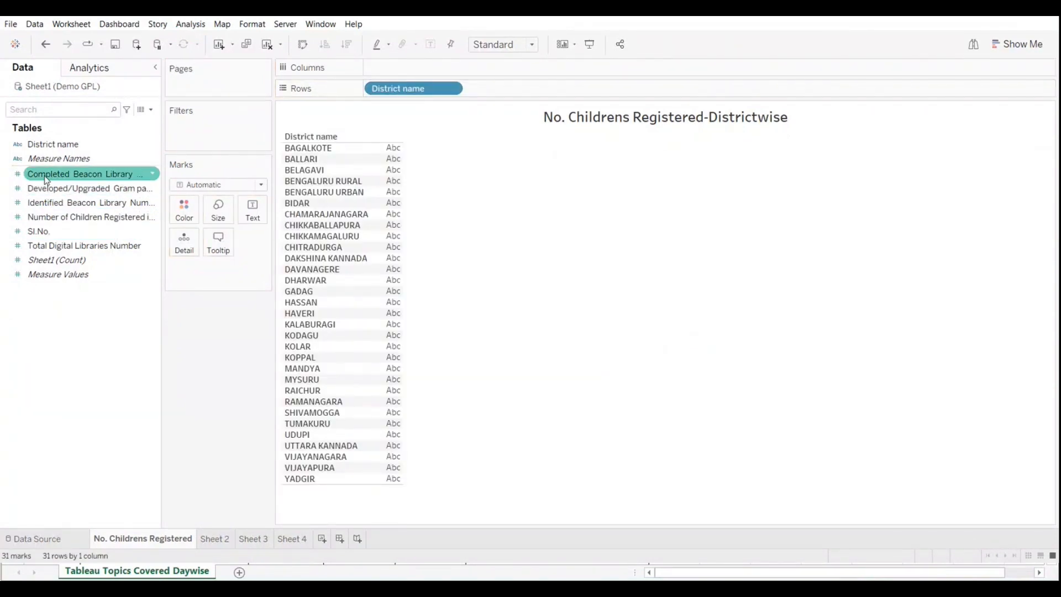
pyautogui.moveTo(47, 180); pyautogui.dragTo(436, 69)
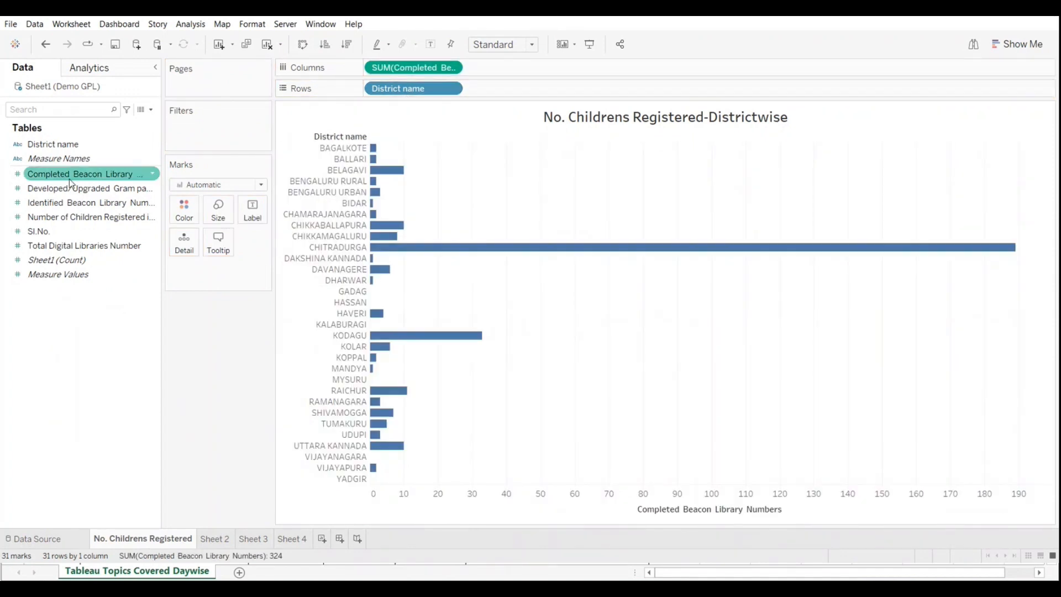
pyautogui.click(304, 45)
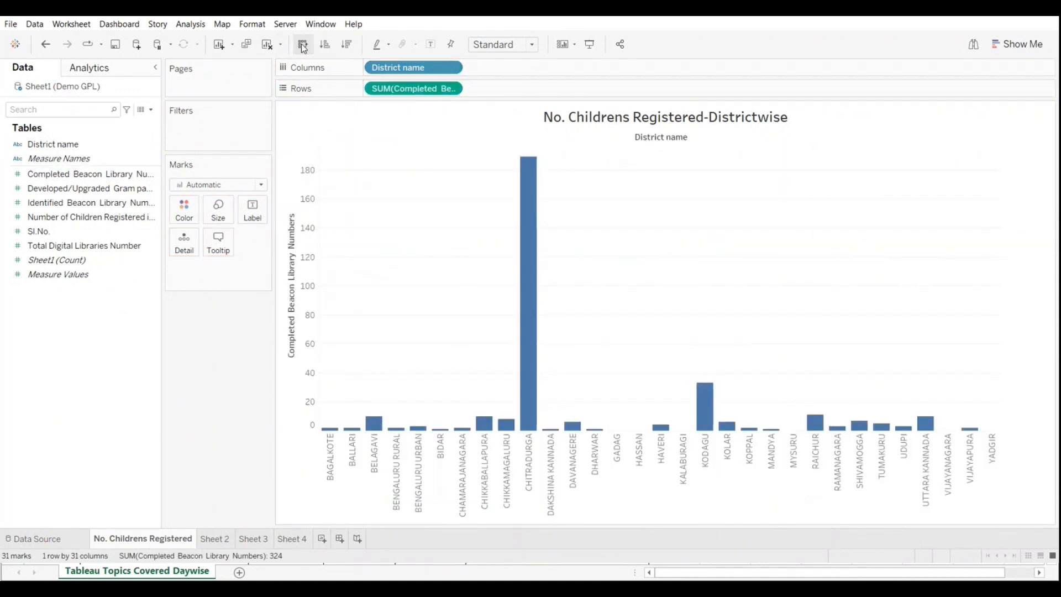
# Step: Add the Developed/Upgraded Gram panchayath library numbers and Total Digital Libraries Number measures to the same value axis as the completed beacon libraries
pyautogui.click(84, 205)
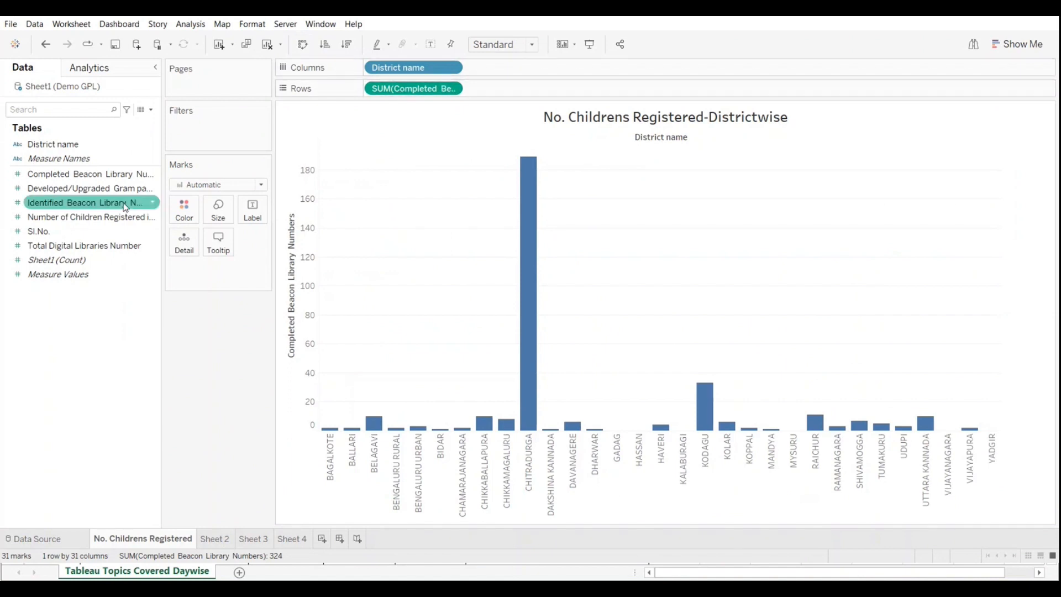
pyautogui.click(83, 189)
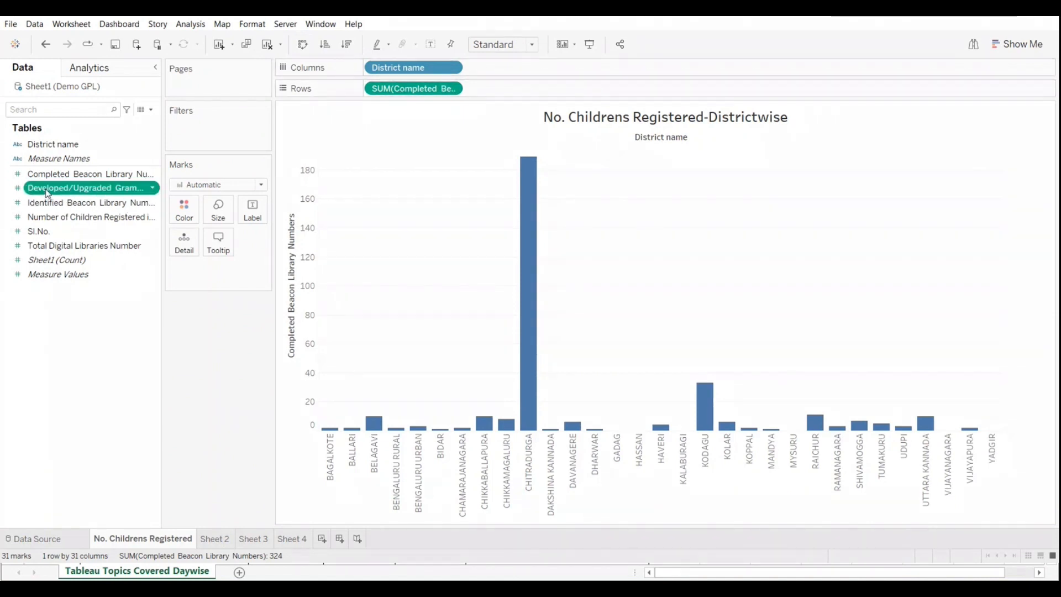
pyautogui.moveTo(83, 188); pyautogui.dragTo(307, 418)
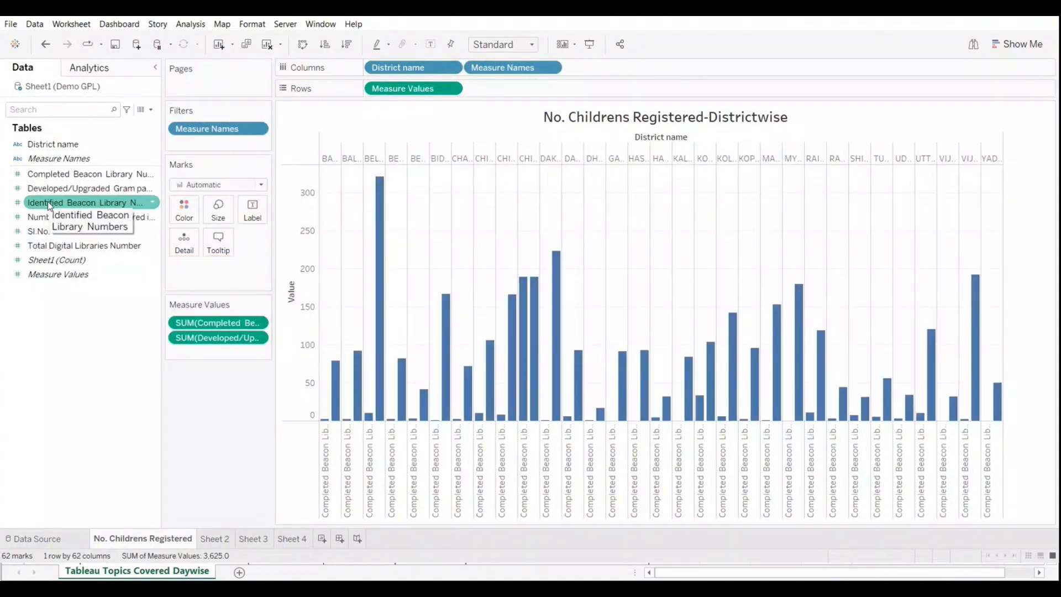
pyautogui.moveTo(46, 248); pyautogui.dragTo(301, 404)
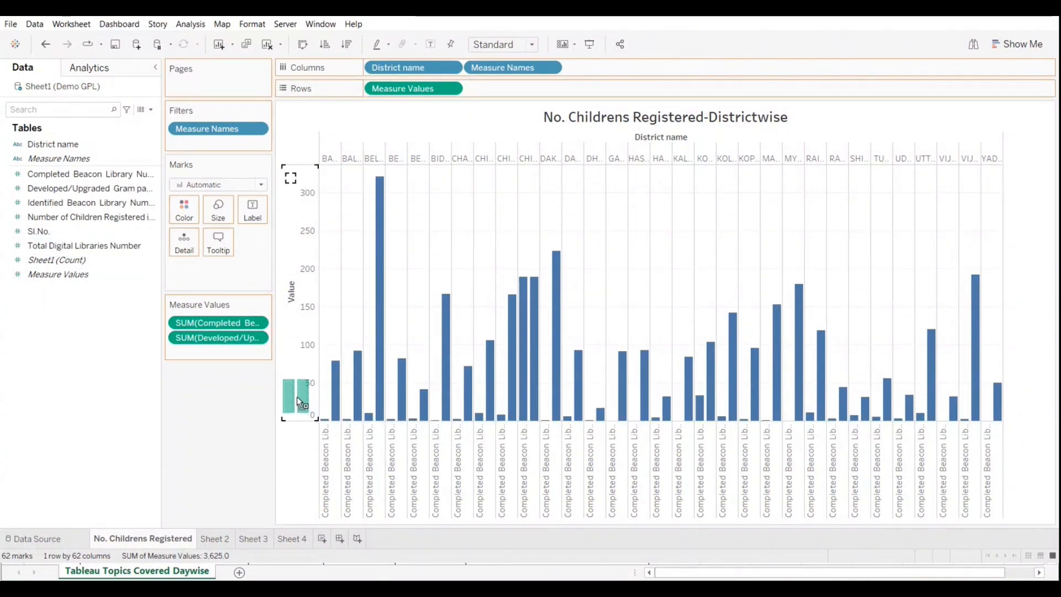
pyautogui.moveTo(297, 396); pyautogui.dragTo(297, 396)
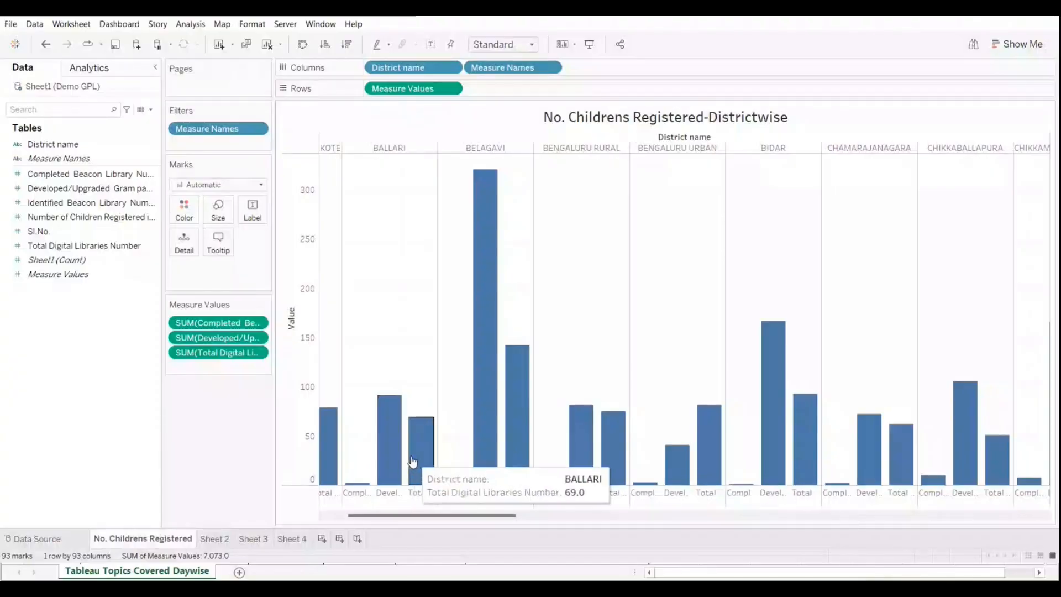
pyautogui.click(389, 491)
pyautogui.rightClick(387, 492)
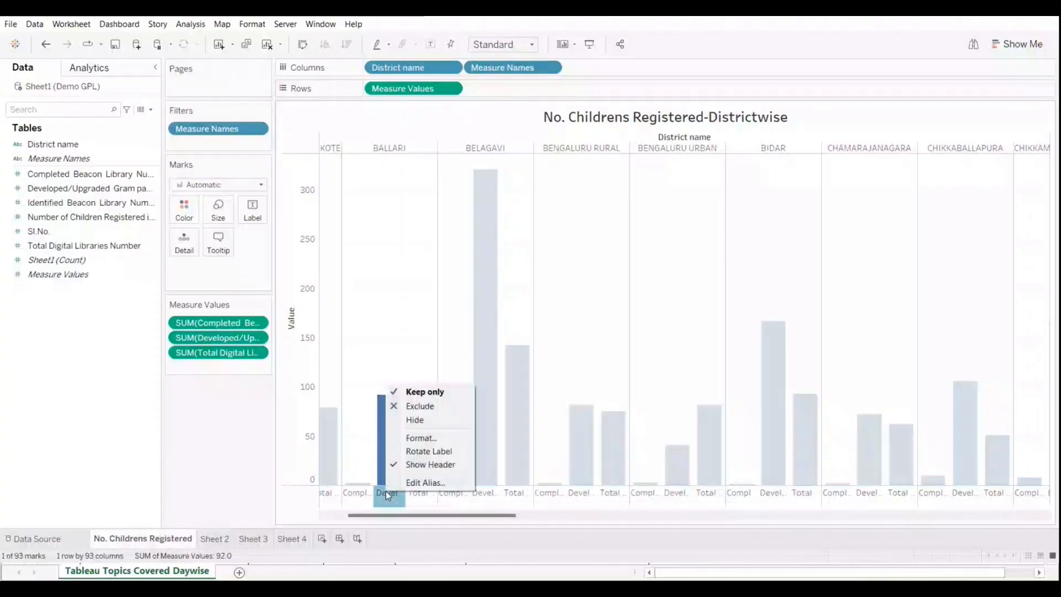
pyautogui.click(220, 454)
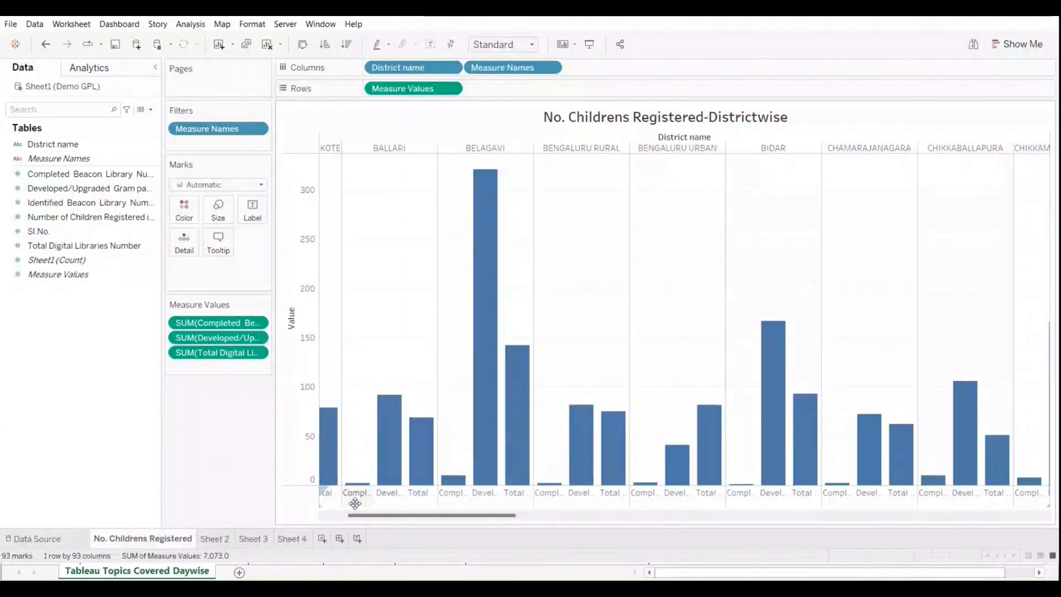
# Step: Rotate the measure name labels under the bars to vertical and enlarge the label area slightly
pyautogui.rightClick(387, 492)
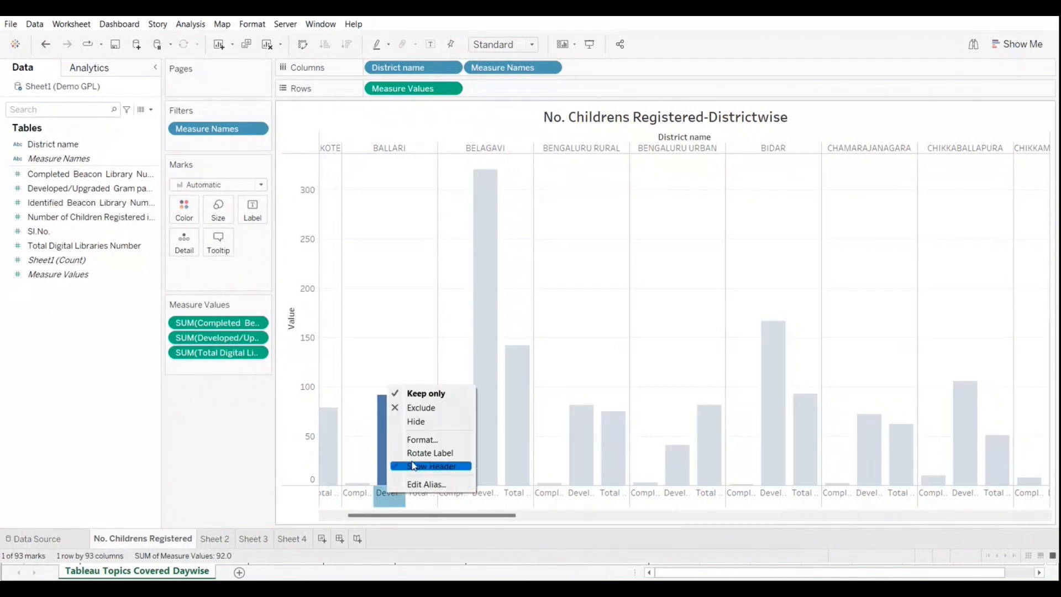
pyautogui.click(419, 453)
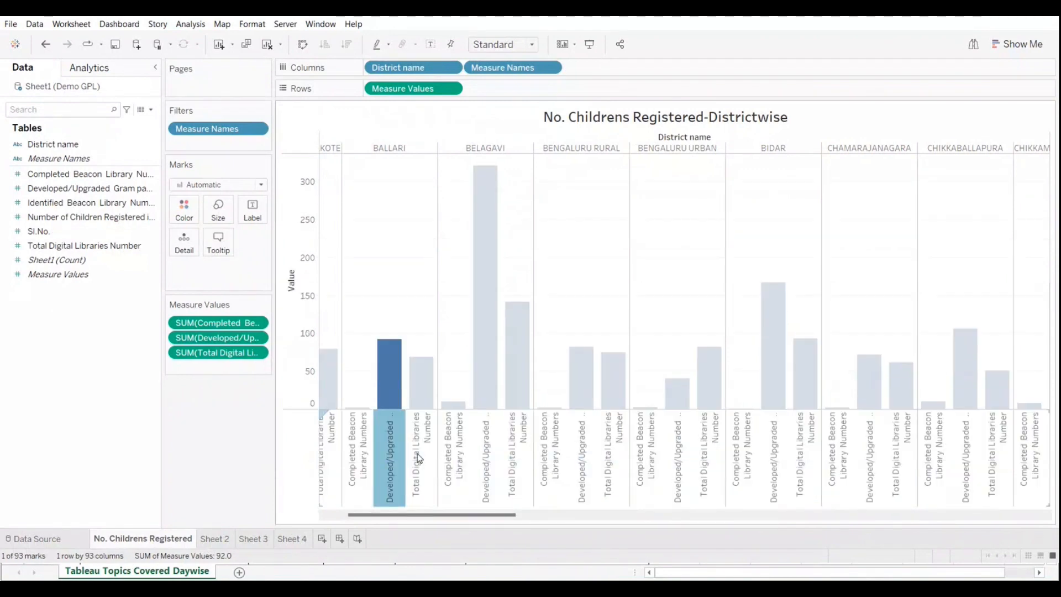
pyautogui.moveTo(404, 445)
pyautogui.moveTo(386, 409); pyautogui.dragTo(386, 403)
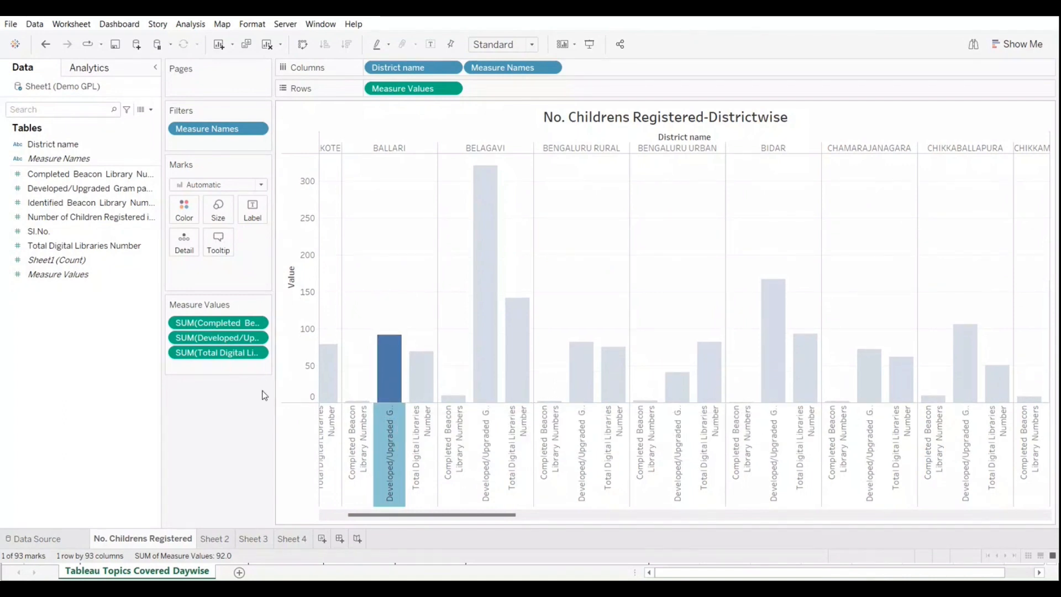
pyautogui.click(209, 435)
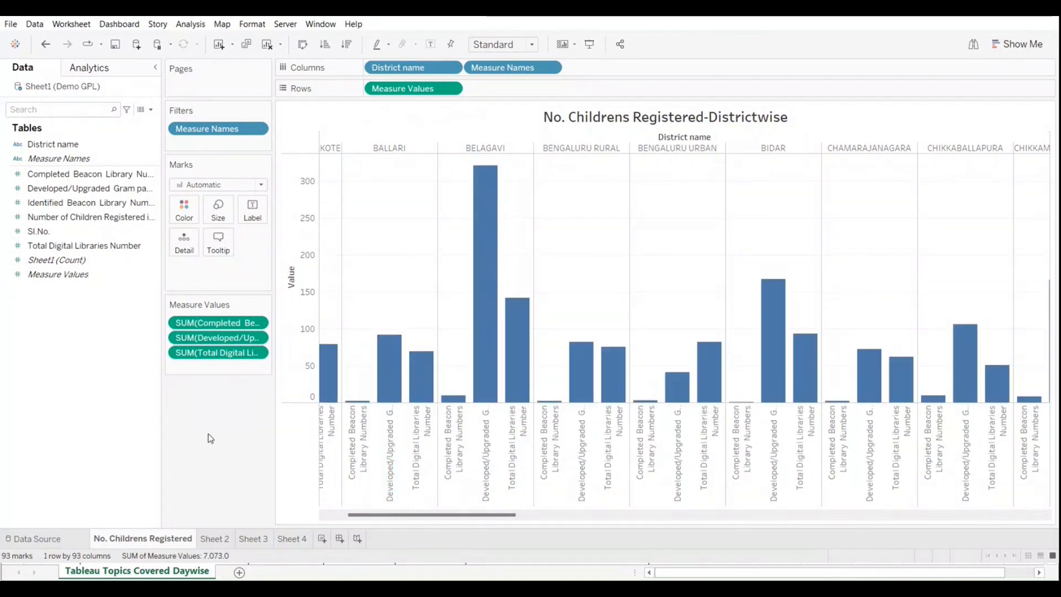
pyautogui.click(390, 439)
pyautogui.rightClick(393, 434)
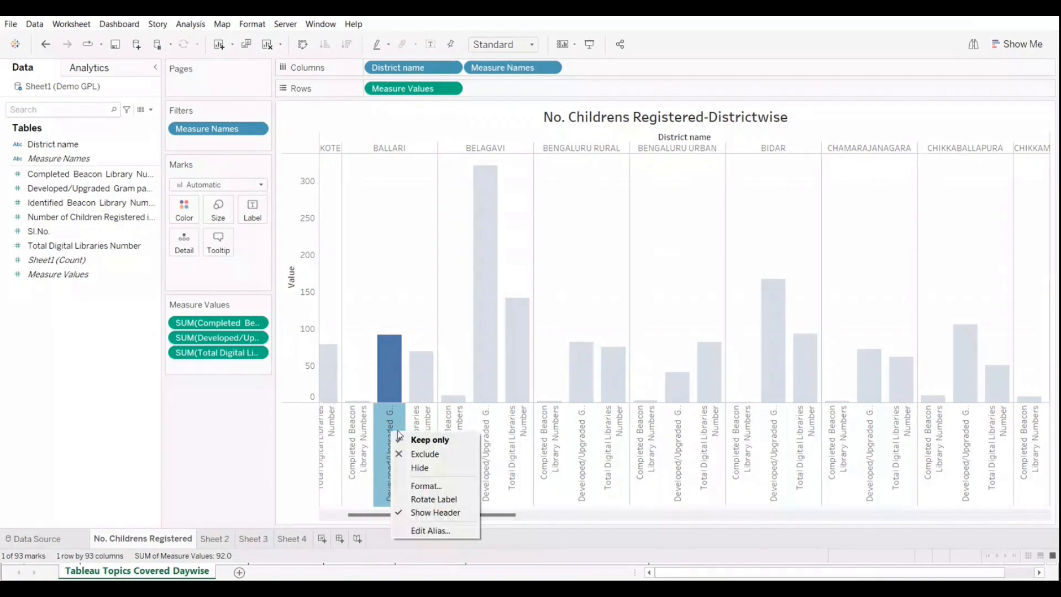
pyautogui.click(271, 434)
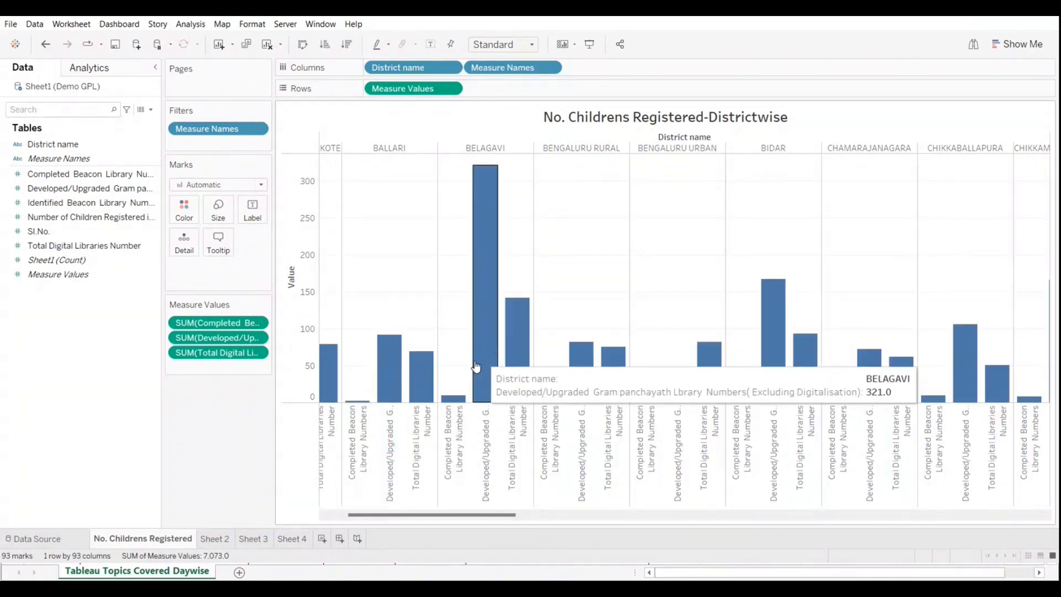
# Step: Color the bars by Measure Names and sort the measures within each district in ascending order
pyautogui.moveTo(47, 159); pyautogui.dragTo(177, 212)
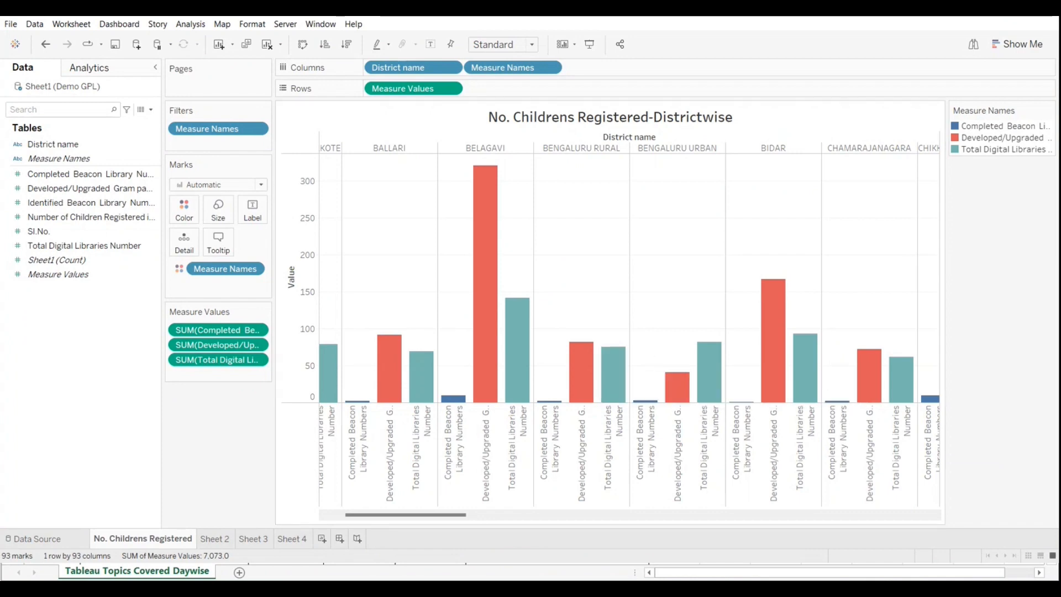
pyautogui.click(348, 44)
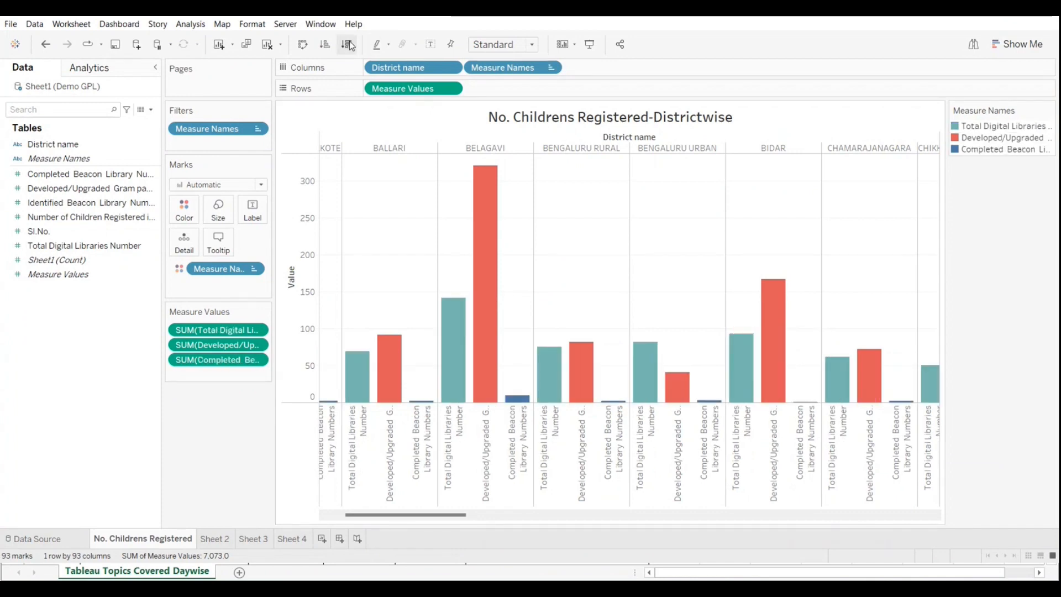
pyautogui.click(325, 44)
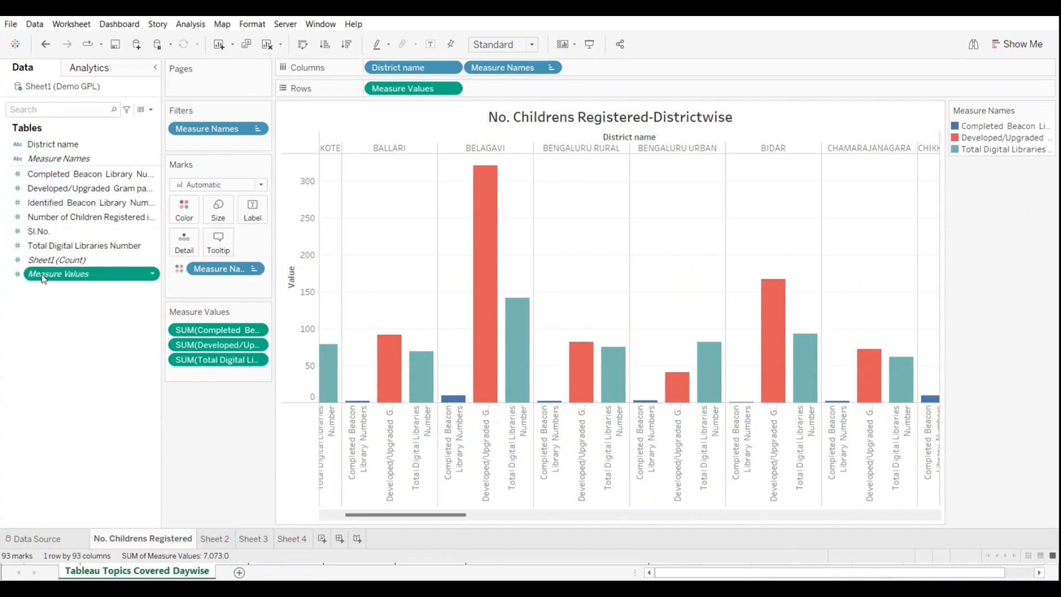
# Step: Try labelling the bars with Measure Values and undo the labels
pyautogui.moveTo(52, 279); pyautogui.dragTo(252, 215)
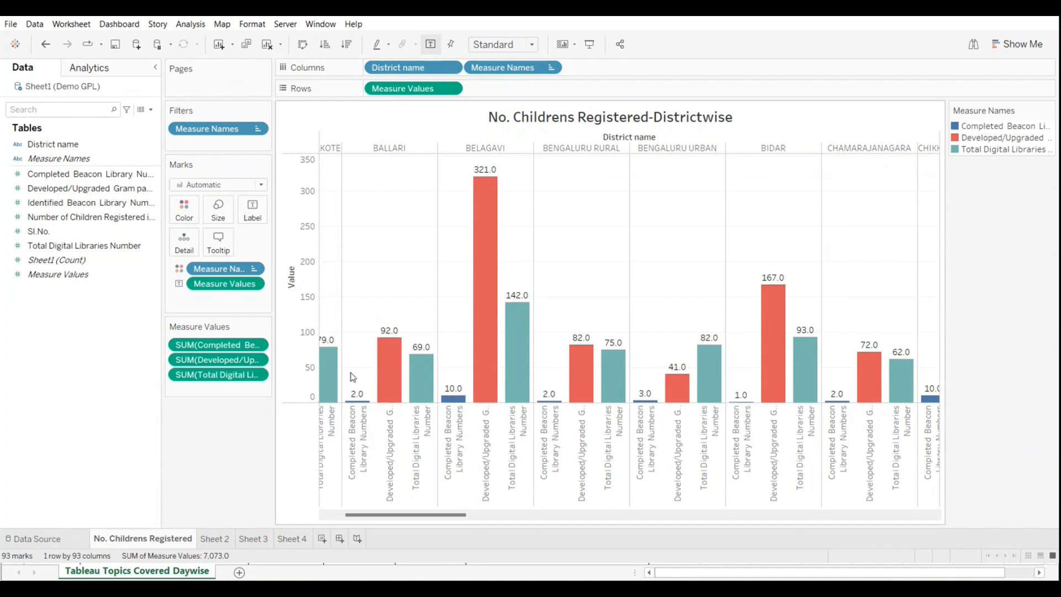
pyautogui.moveTo(426, 360)
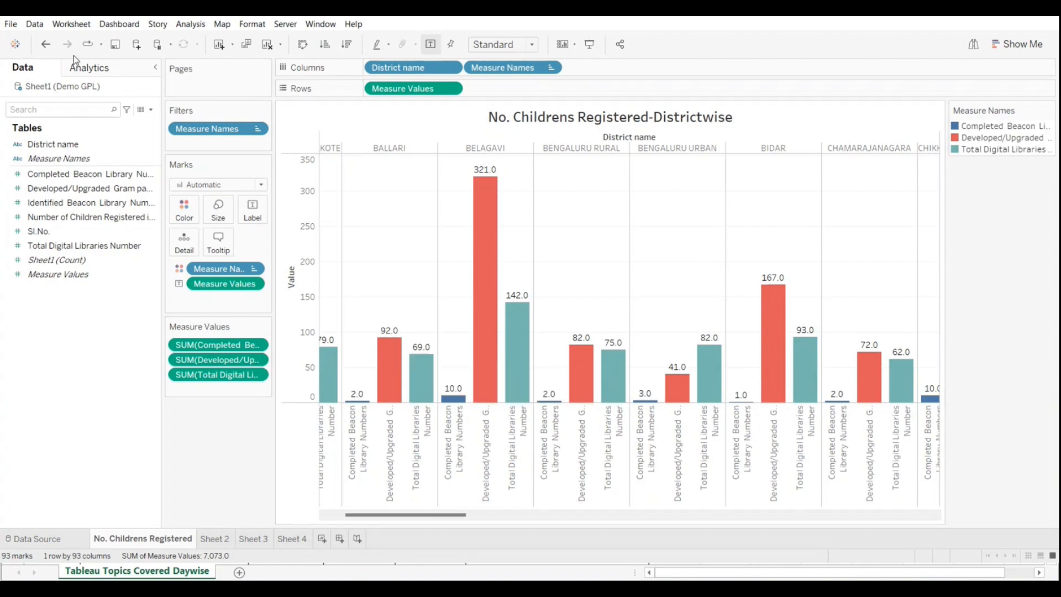
pyautogui.click(46, 44)
# Step: Try labelling all bars with the Completed Beacon Library Numbers measure and undo it
pyautogui.moveTo(55, 174); pyautogui.dragTo(253, 211)
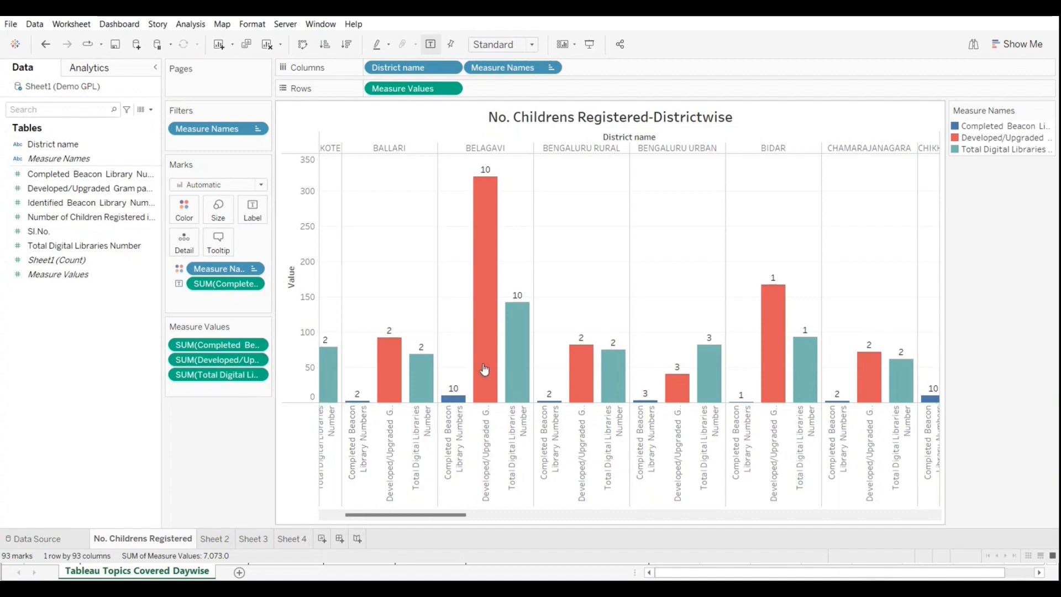
pyautogui.moveTo(588, 349)
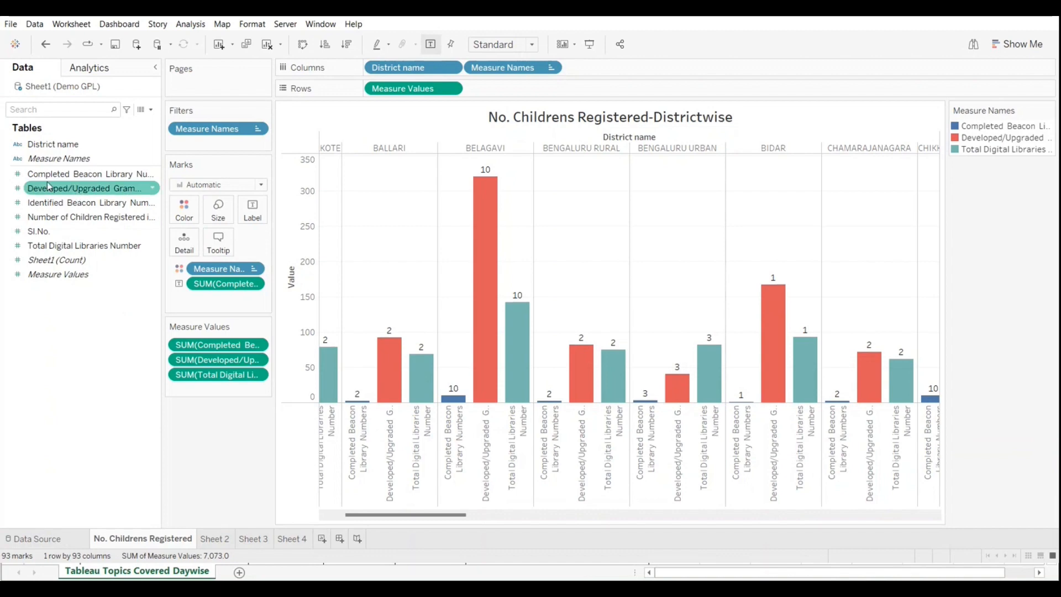
pyautogui.click(74, 176)
pyautogui.click(46, 45)
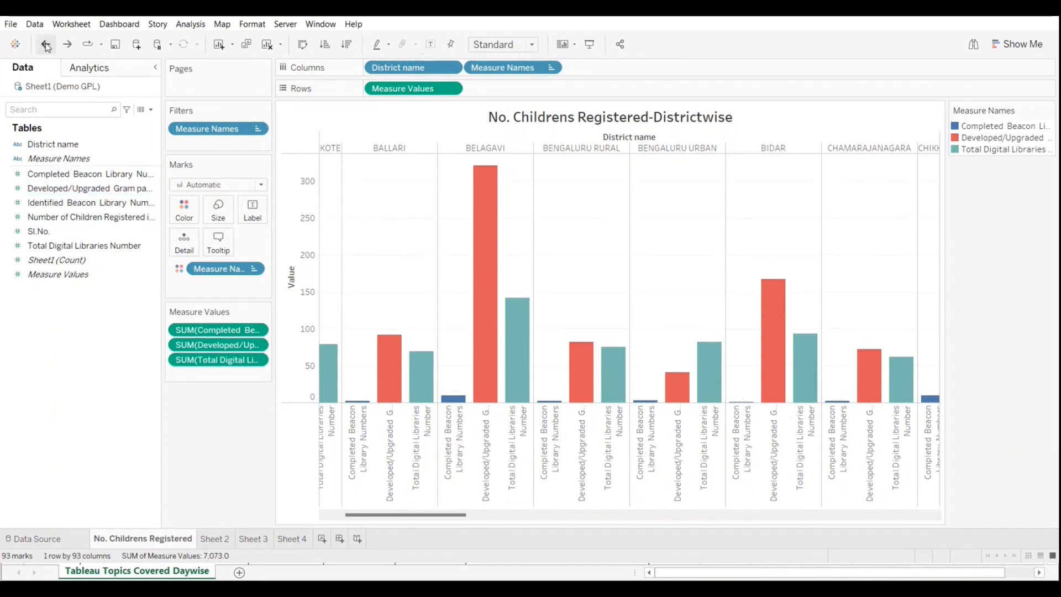
# Step: Label every bar with Measure Values and check the labels on the Ballari and Belagavi bars
pyautogui.click(39, 276)
pyautogui.moveTo(39, 279); pyautogui.dragTo(252, 211)
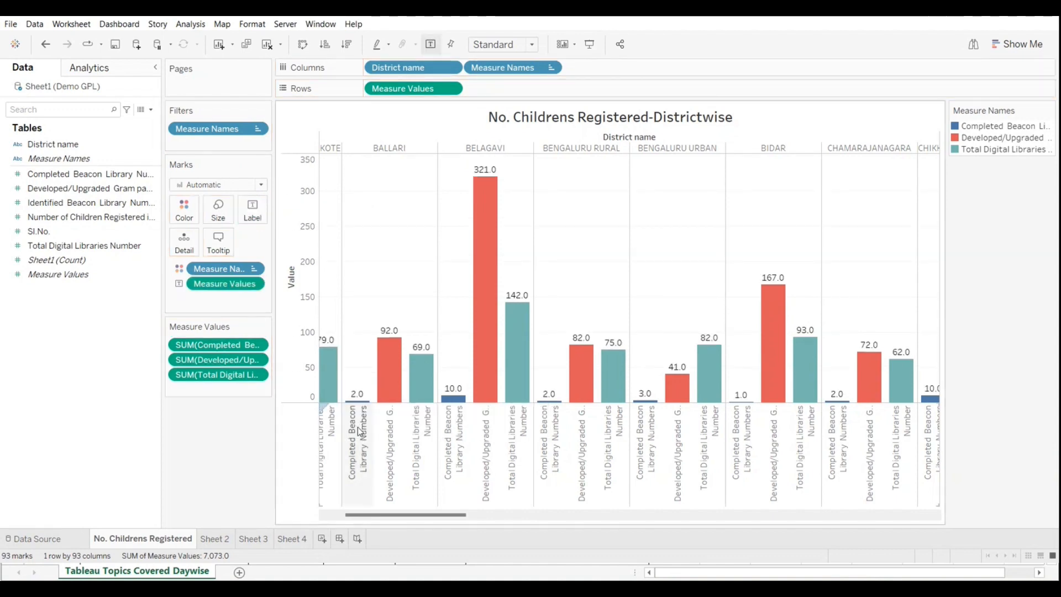
pyautogui.moveTo(356, 396)
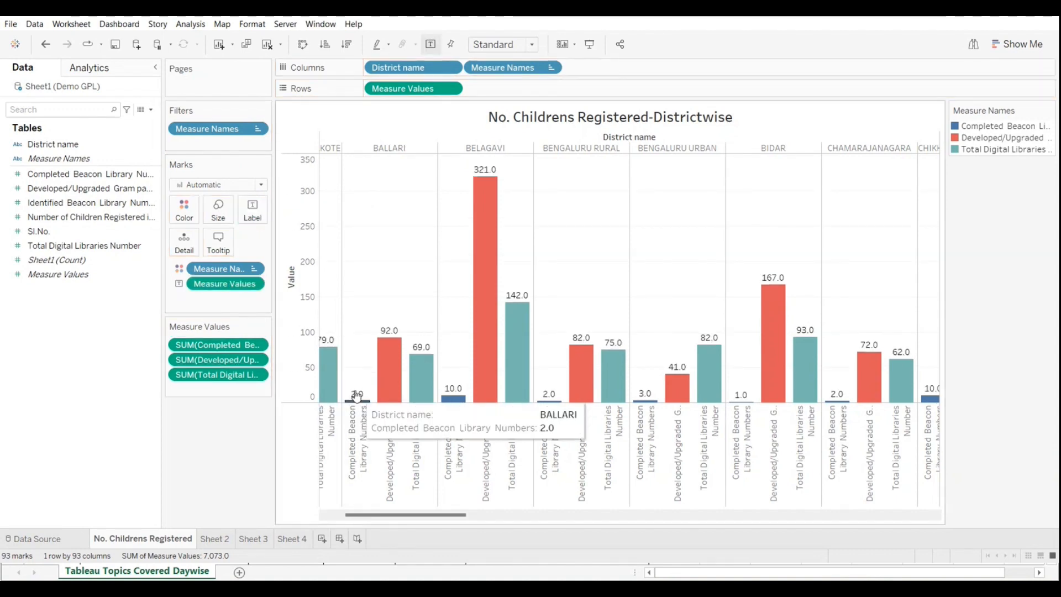
pyautogui.moveTo(391, 348)
pyautogui.moveTo(519, 354)
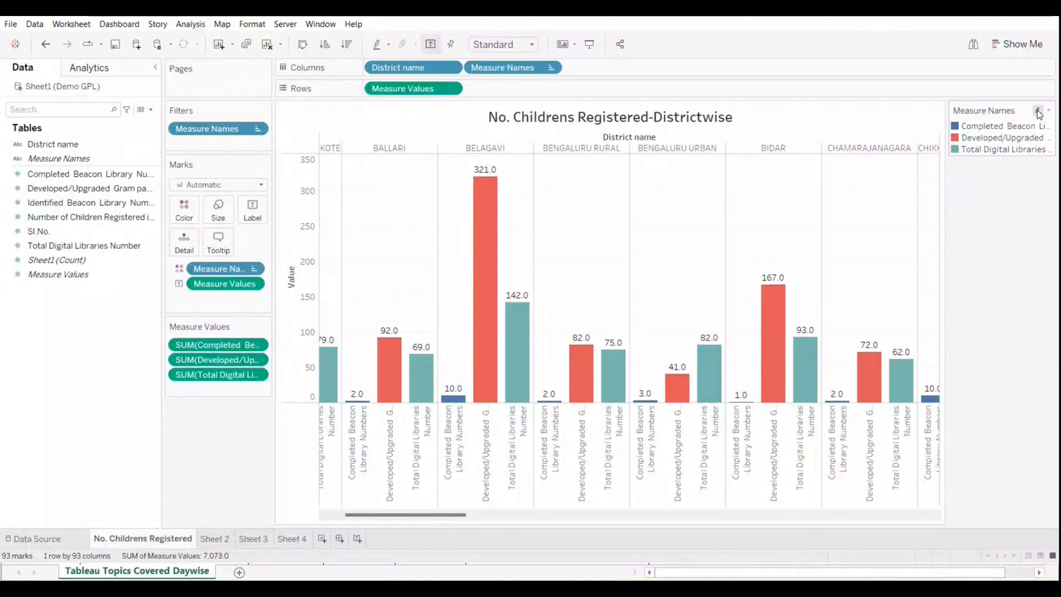
pyautogui.moveTo(958, 130)
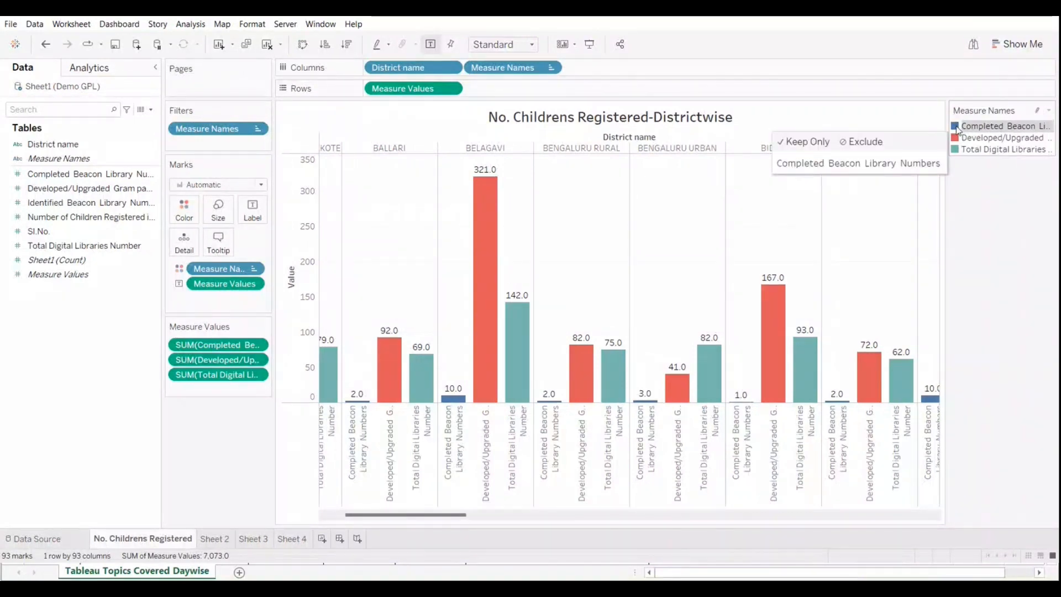
pyautogui.click(1048, 110)
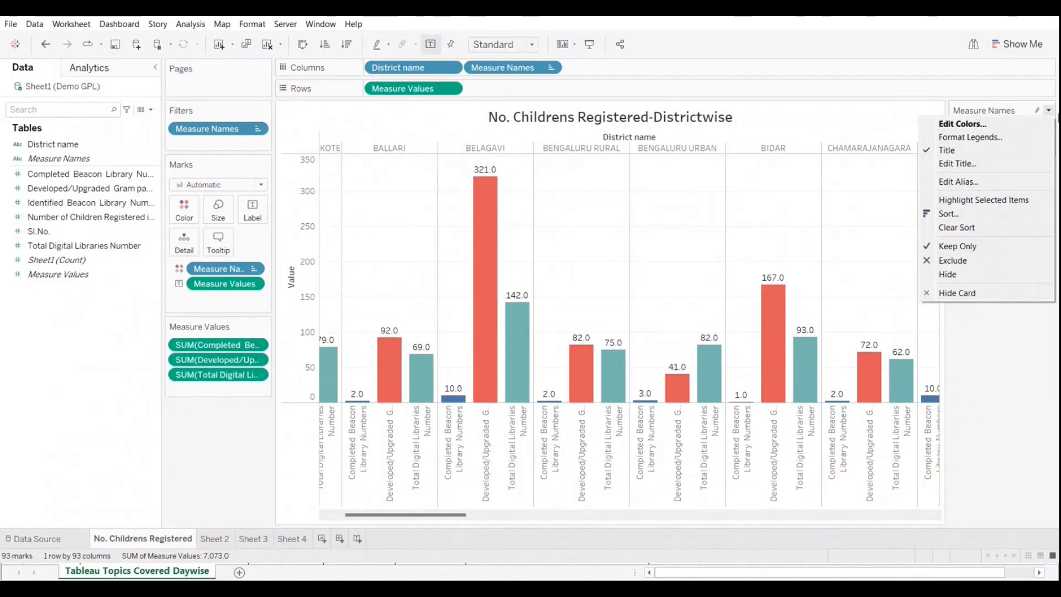
pyautogui.click(1049, 112)
pyautogui.click(1049, 112)
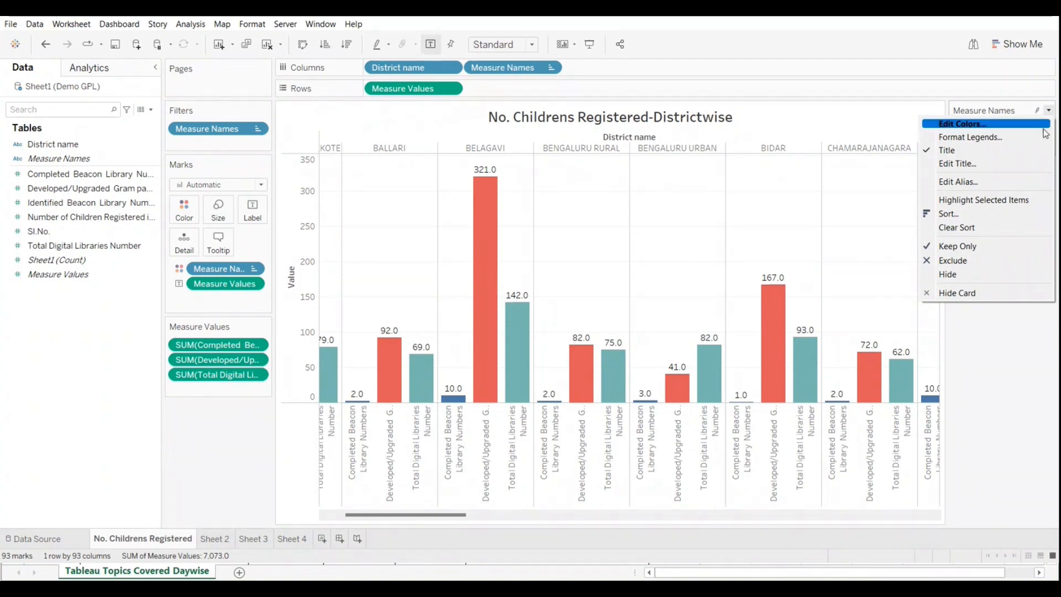
pyautogui.click(1049, 112)
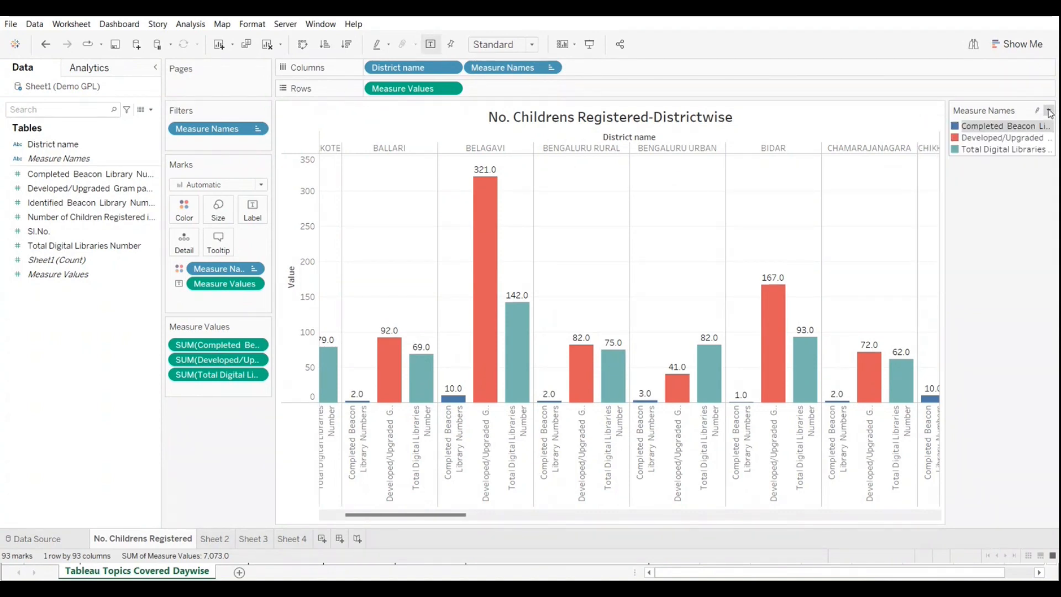
# Step: Recolor the measures from the Green-Orange-Teal palette: Completed Beacon Library Numbers green, Developed/Upgraded Gram panchayath light blue, and Total Digital Libraries Number yellow
pyautogui.click(1049, 112)
pyautogui.click(962, 125)
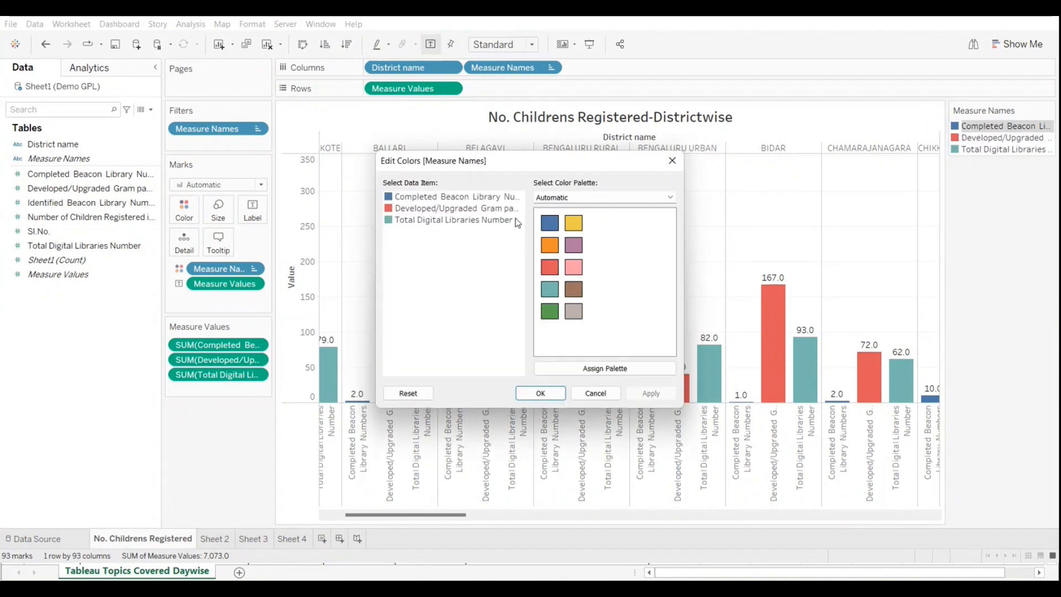
pyautogui.click(411, 198)
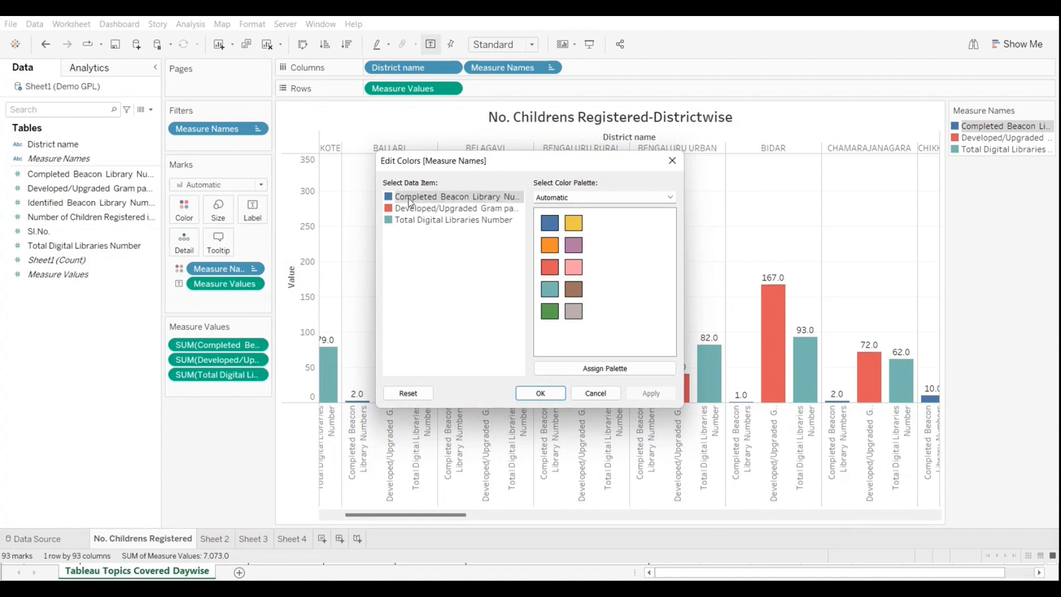
pyautogui.click(573, 223)
pyautogui.click(417, 209)
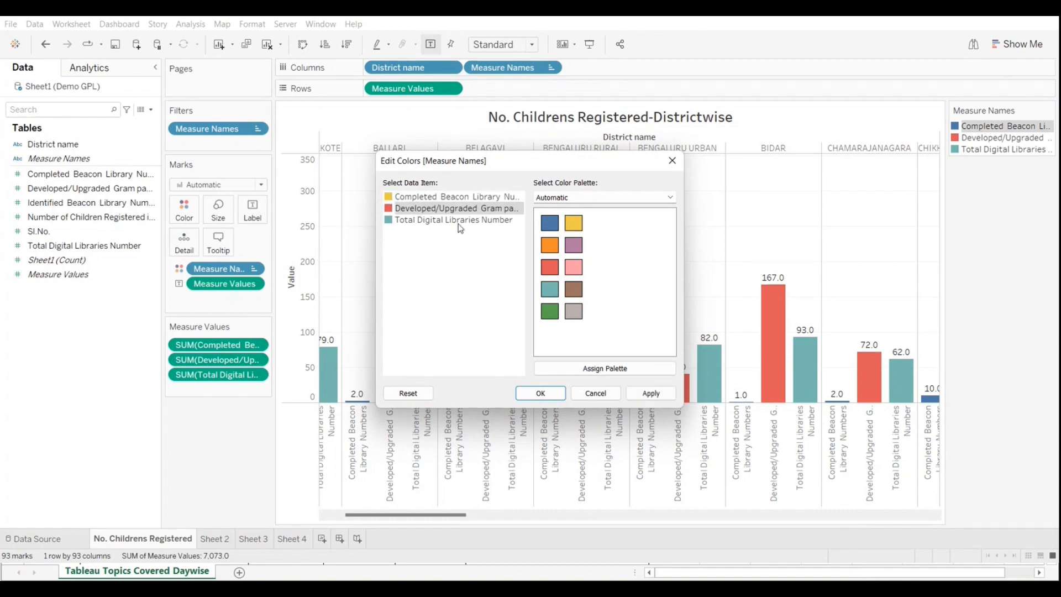
pyautogui.click(578, 198)
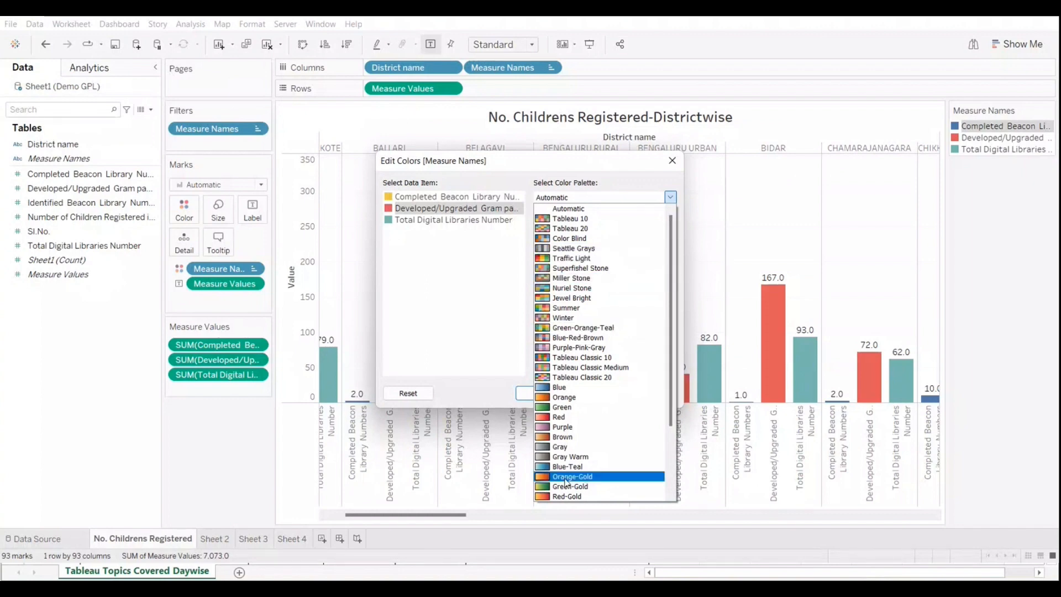
pyautogui.click(566, 328)
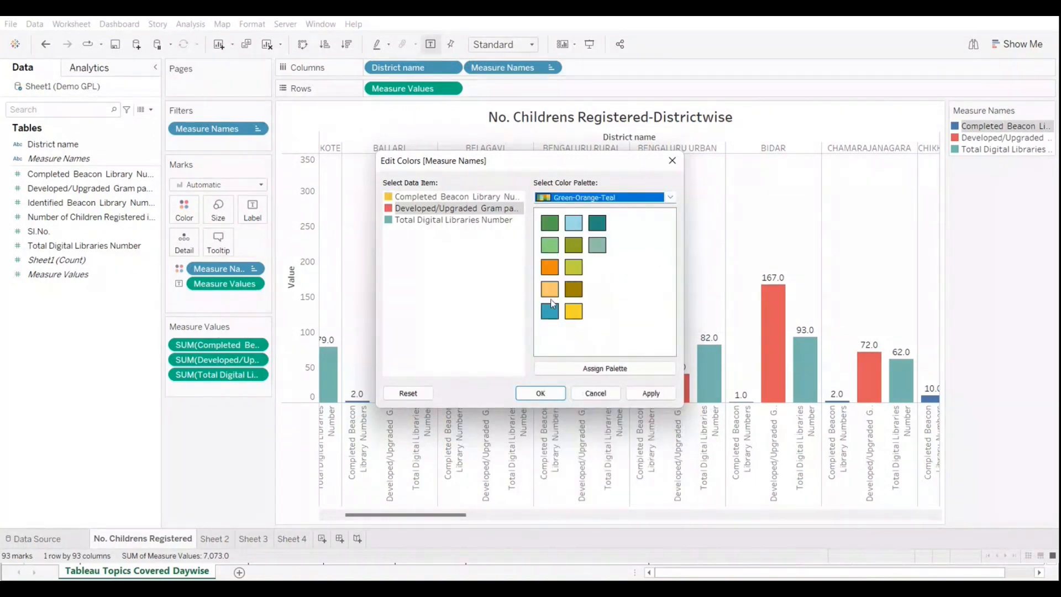
pyautogui.click(395, 198)
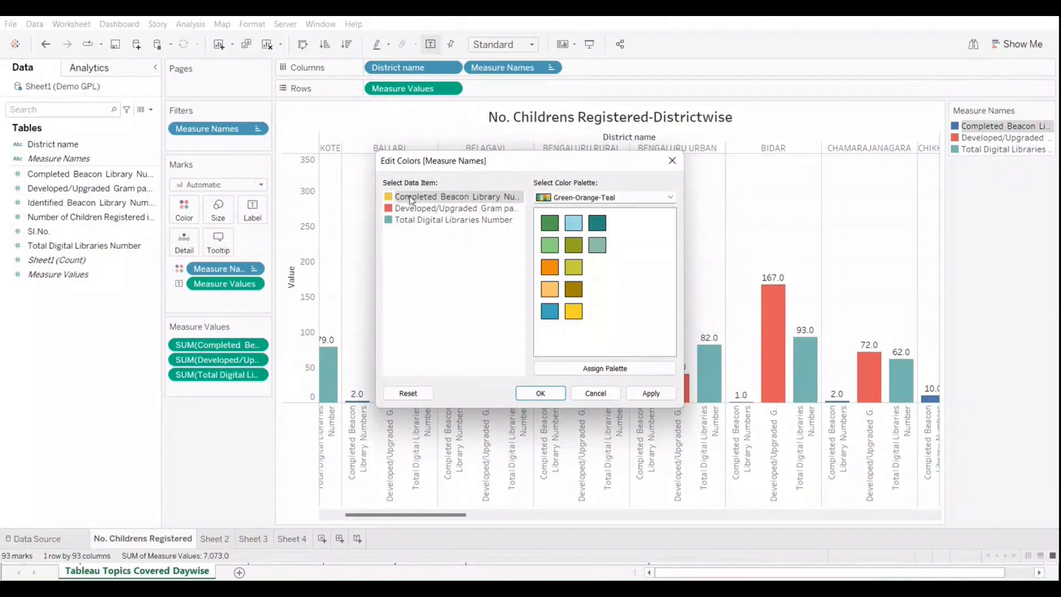
pyautogui.click(550, 227)
pyautogui.click(573, 226)
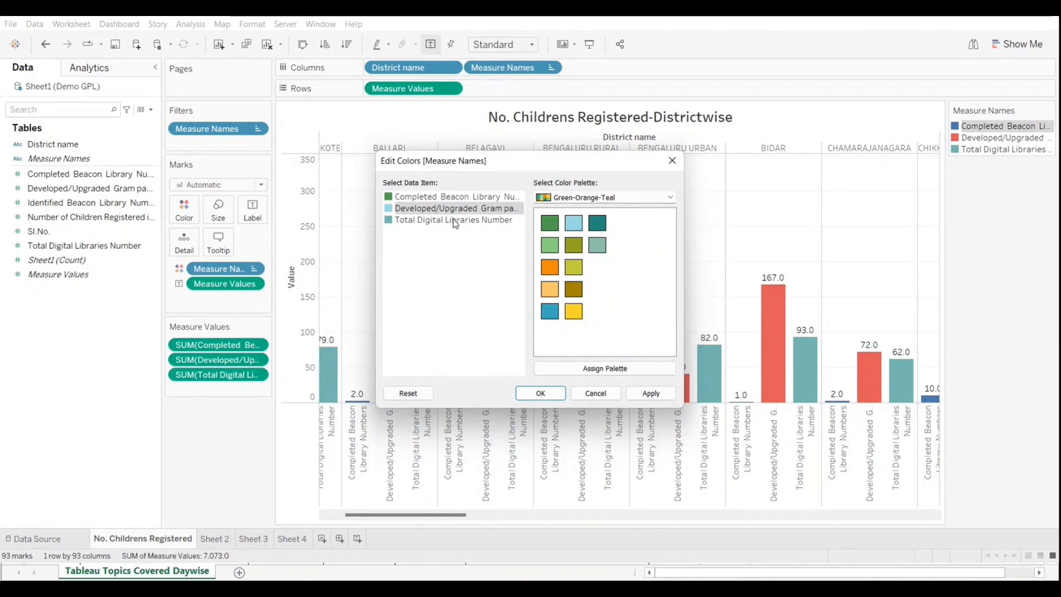
pyautogui.click(574, 312)
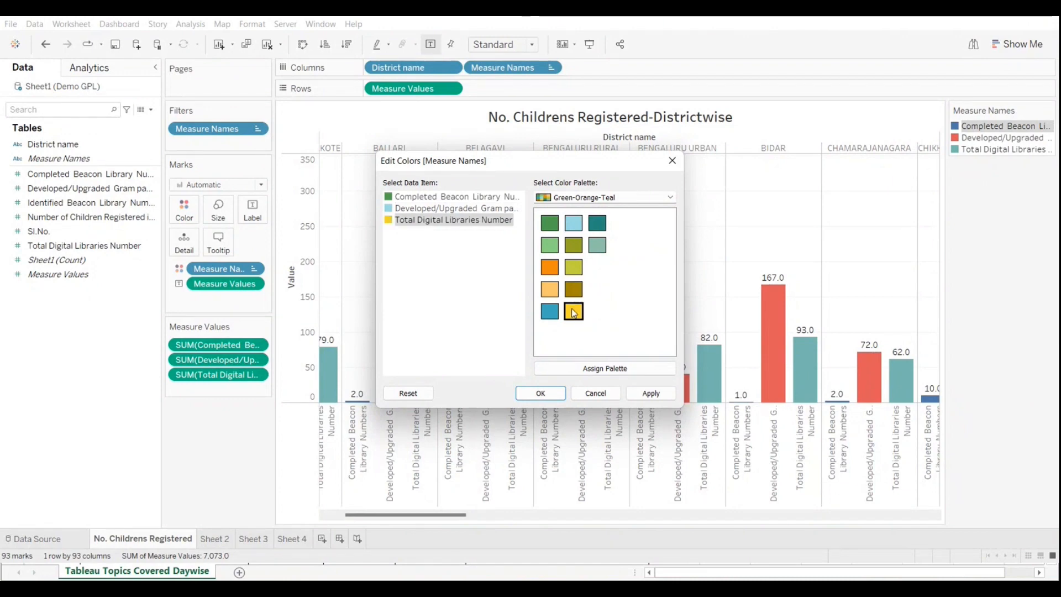
pyautogui.click(544, 394)
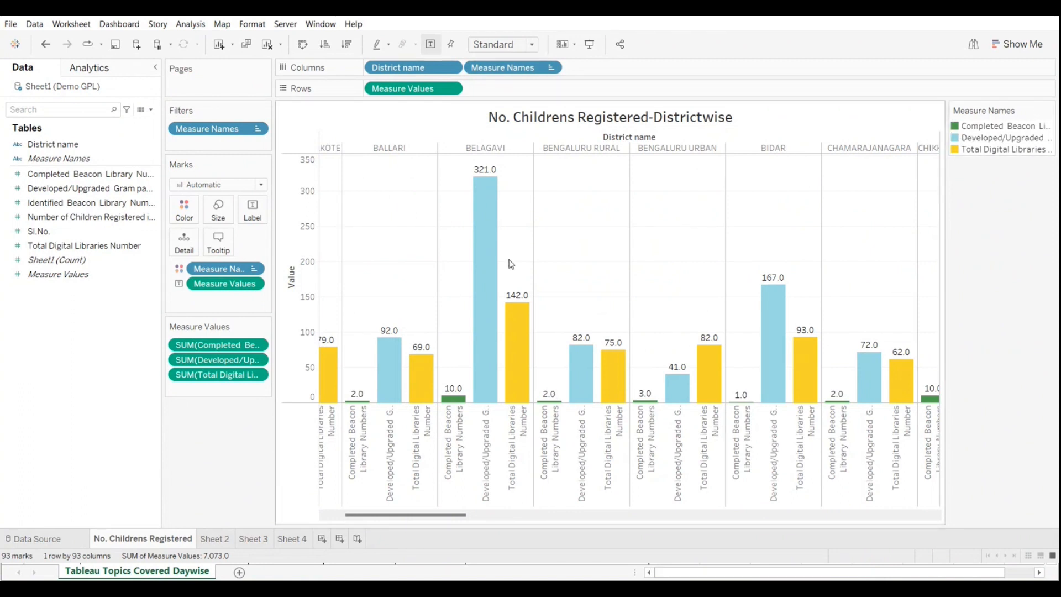
# Step: Change the color of the Completed Beacon Library Numbers bars to pink from the Automatic palette
pyautogui.moveTo(602, 363)
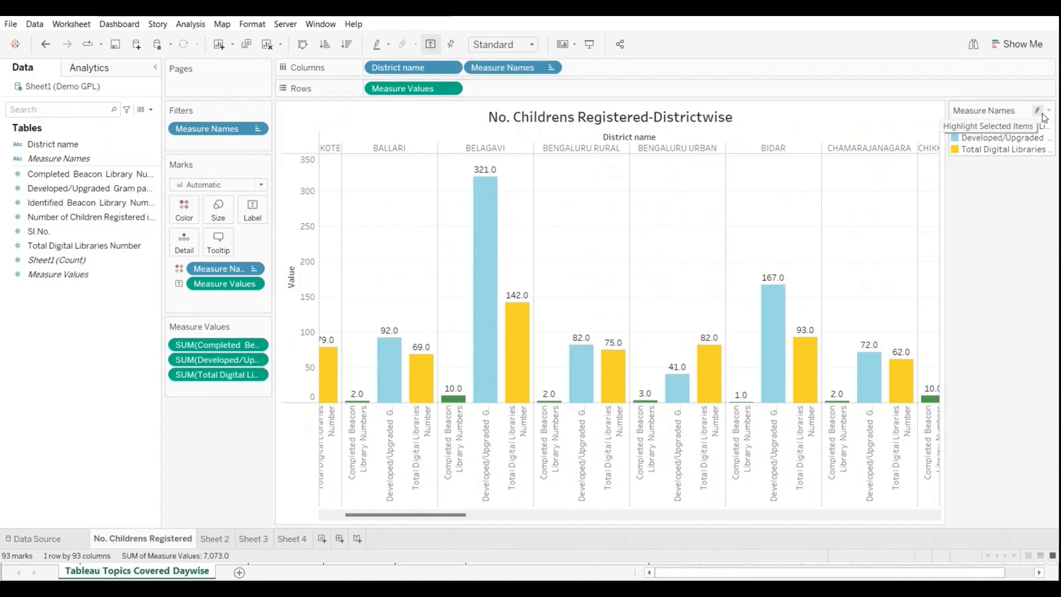
pyautogui.click(1049, 110)
pyautogui.click(974, 123)
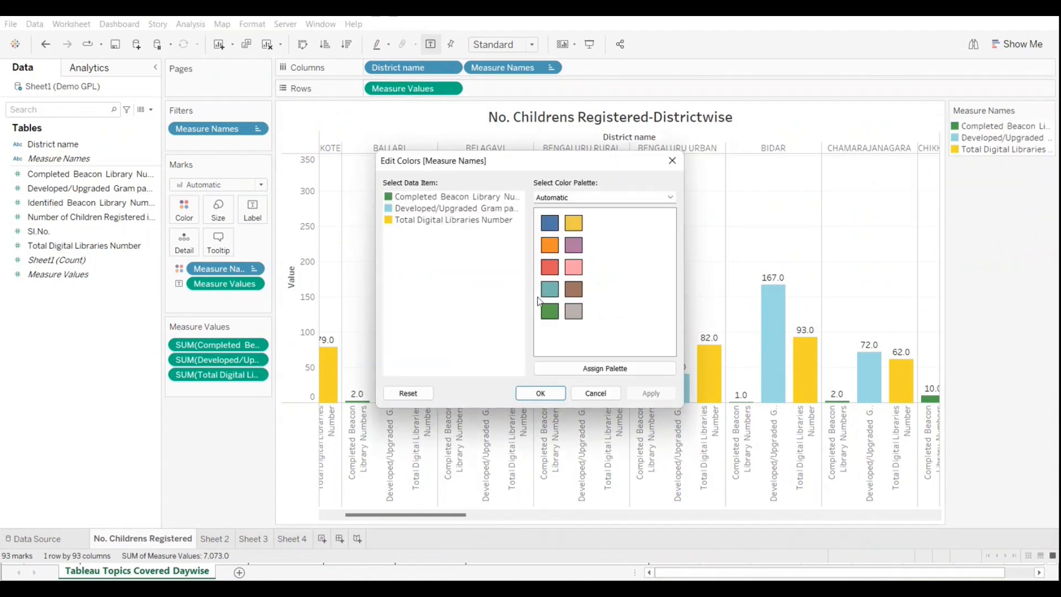
pyautogui.click(668, 198)
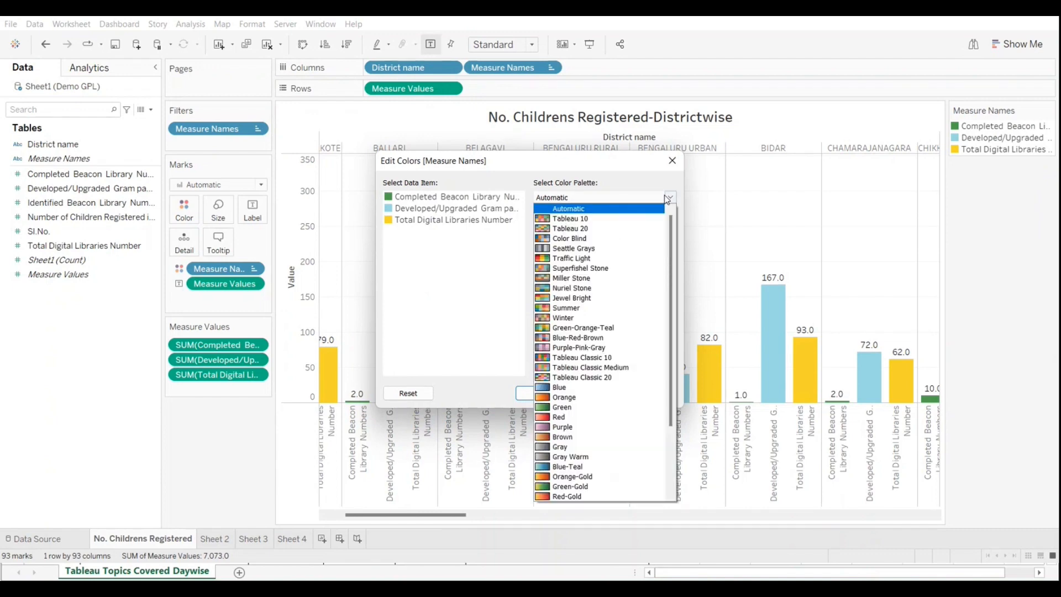
pyautogui.scroll(-3, 602, 277)
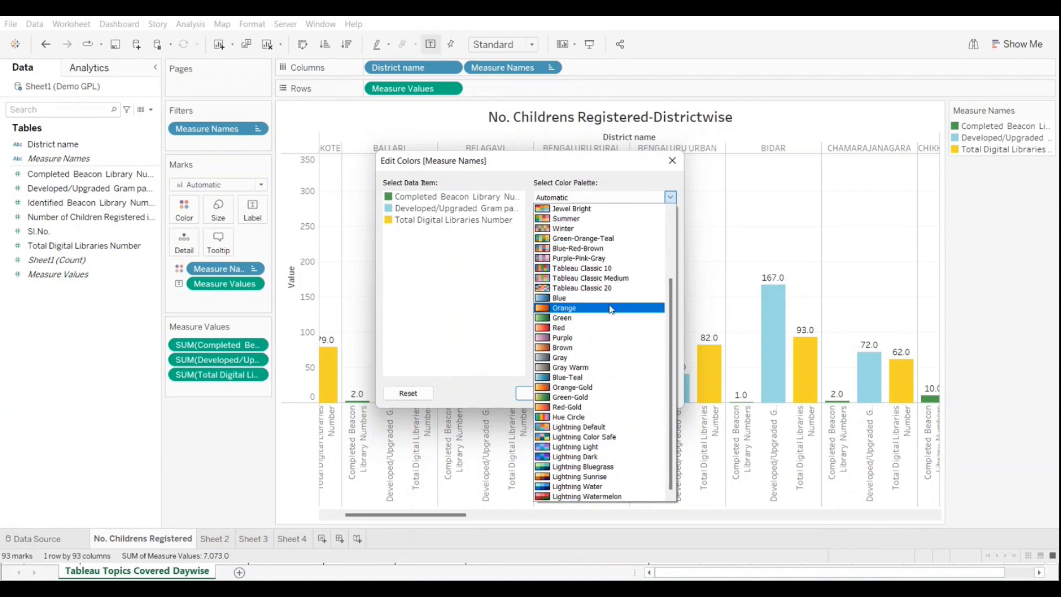
pyautogui.click(427, 277)
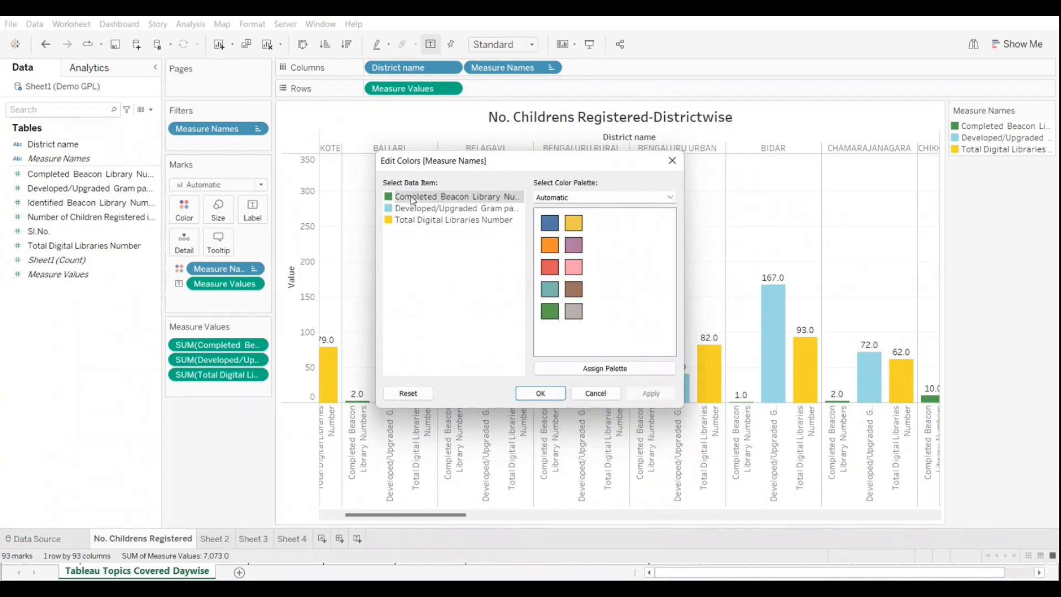
pyautogui.click(549, 268)
pyautogui.click(573, 267)
pyautogui.click(555, 395)
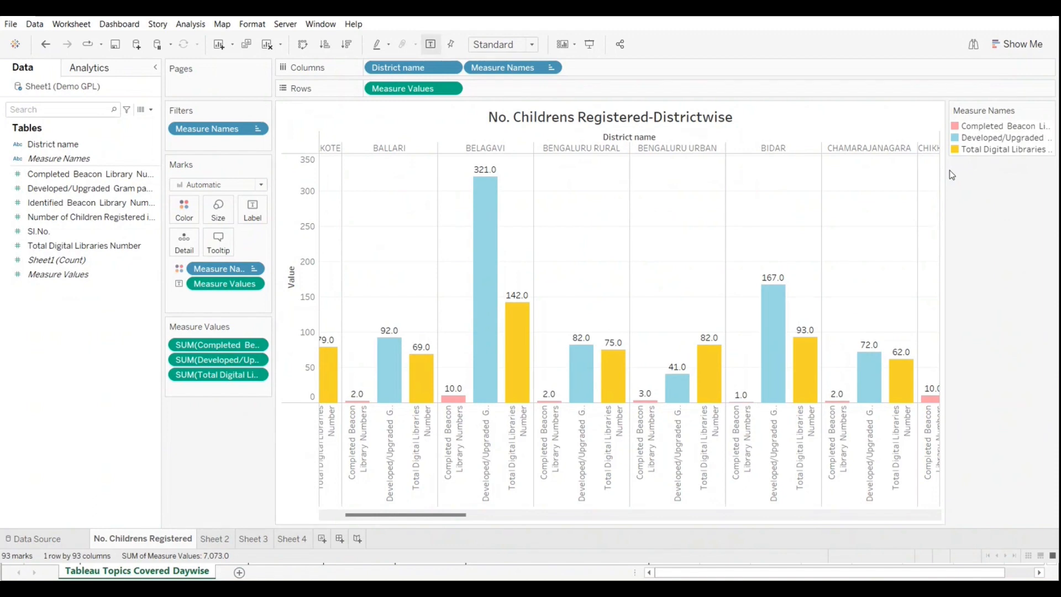
pyautogui.click(985, 489)
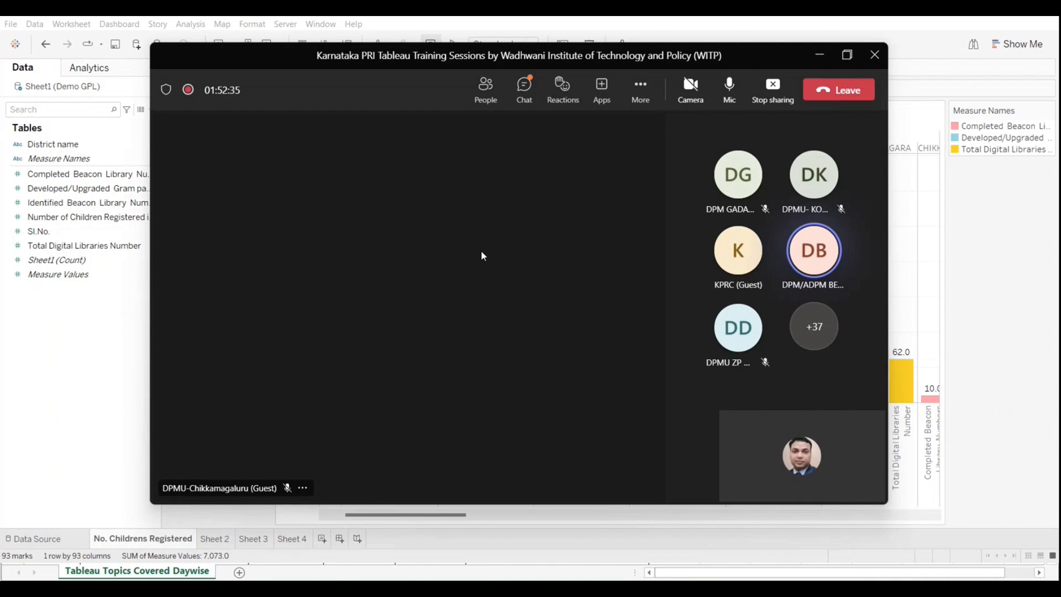
pyautogui.click(821, 55)
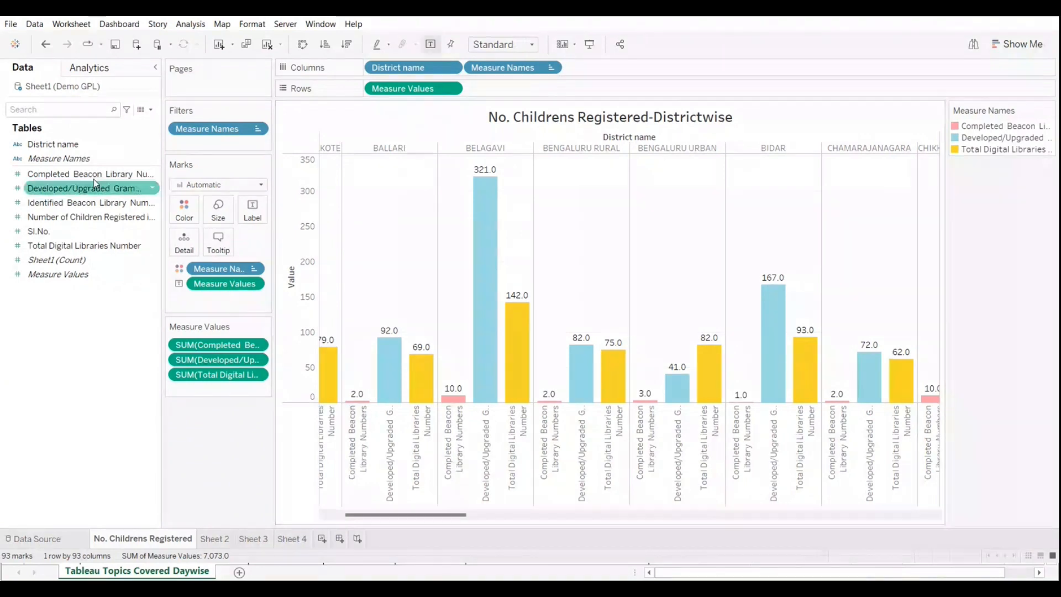
pyautogui.click(52, 174)
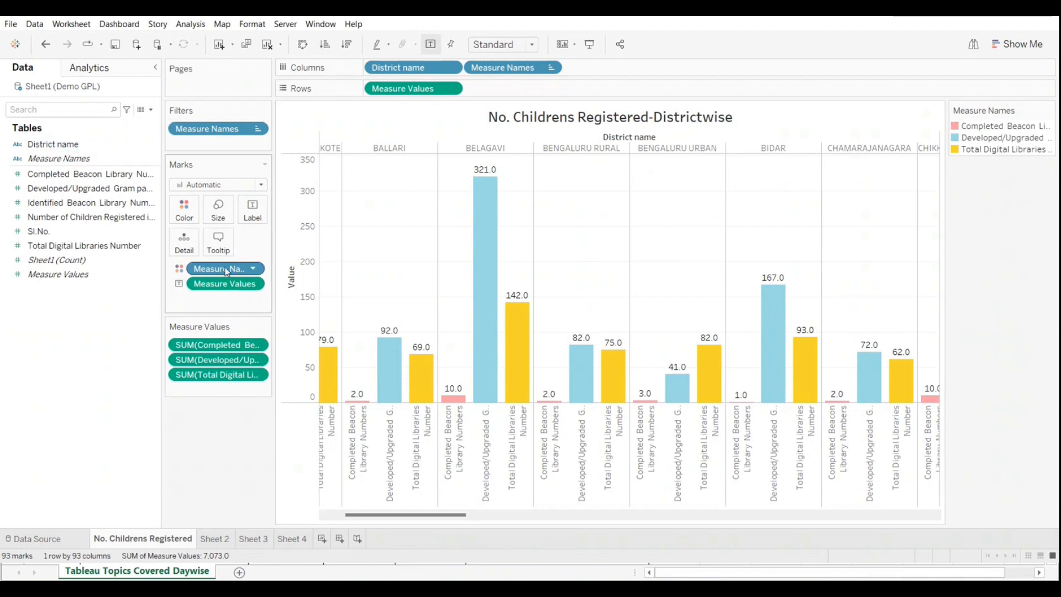
# Step: Try replacing the Measure Values labels with Total Digital Libraries Number, inspect the Ballari bar, and undo the new label
pyautogui.moveTo(223, 285); pyautogui.dragTo(48, 382)
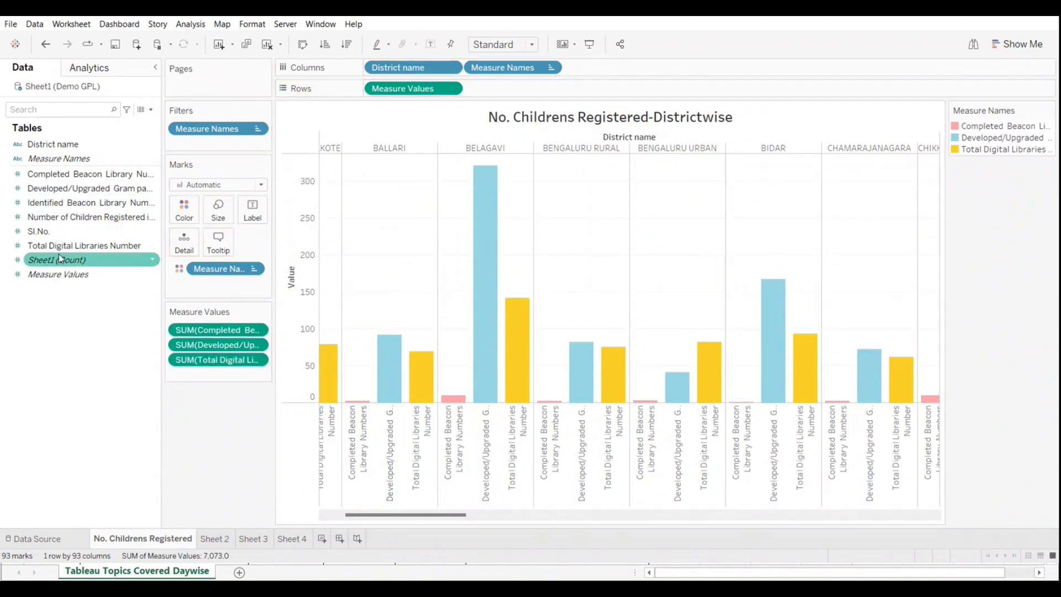
pyautogui.moveTo(102, 253); pyautogui.dragTo(252, 207)
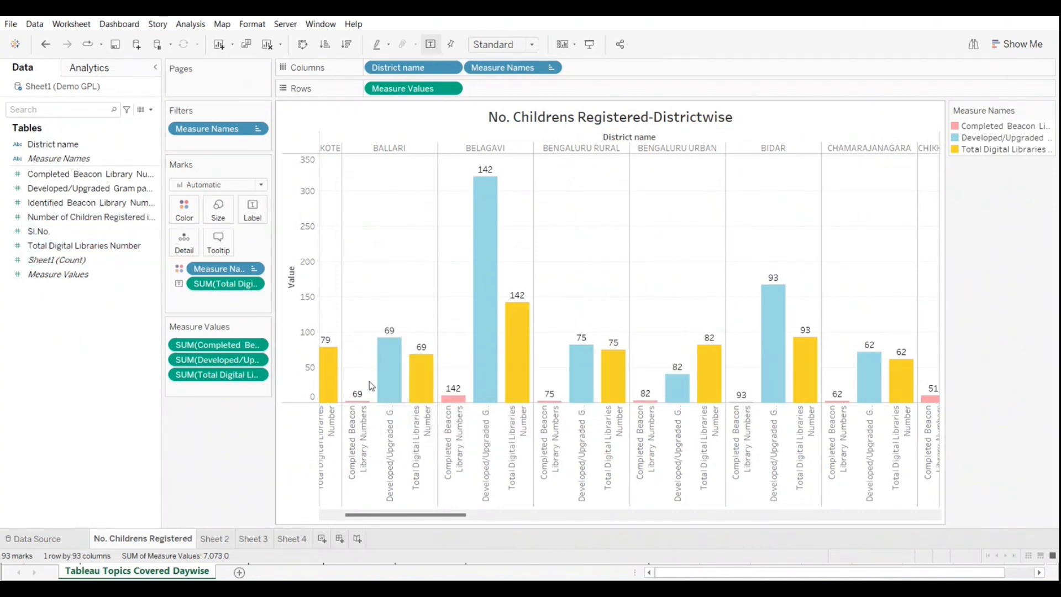
pyautogui.moveTo(393, 360)
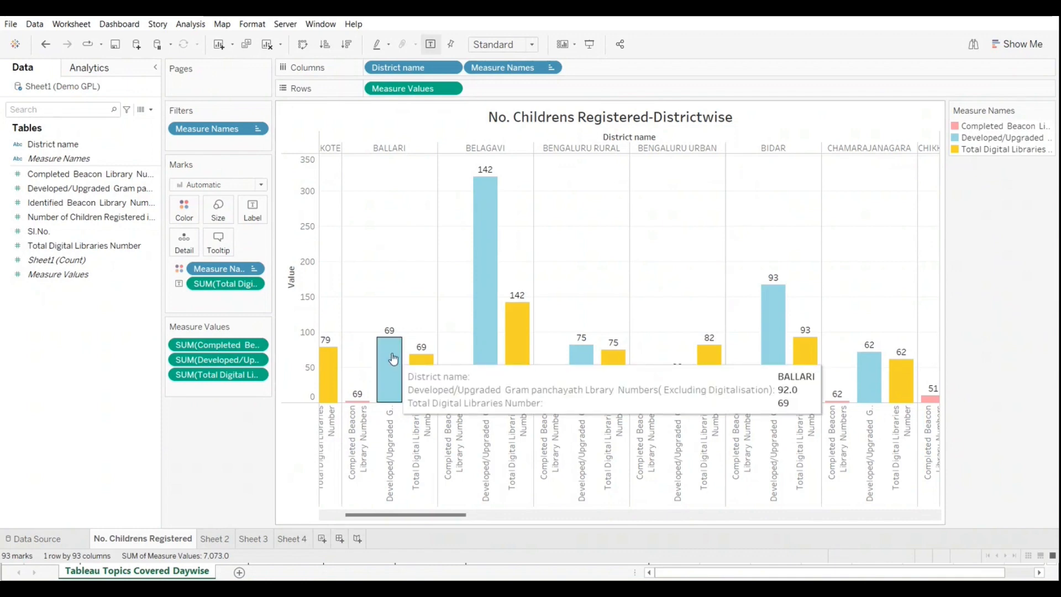
pyautogui.click(47, 44)
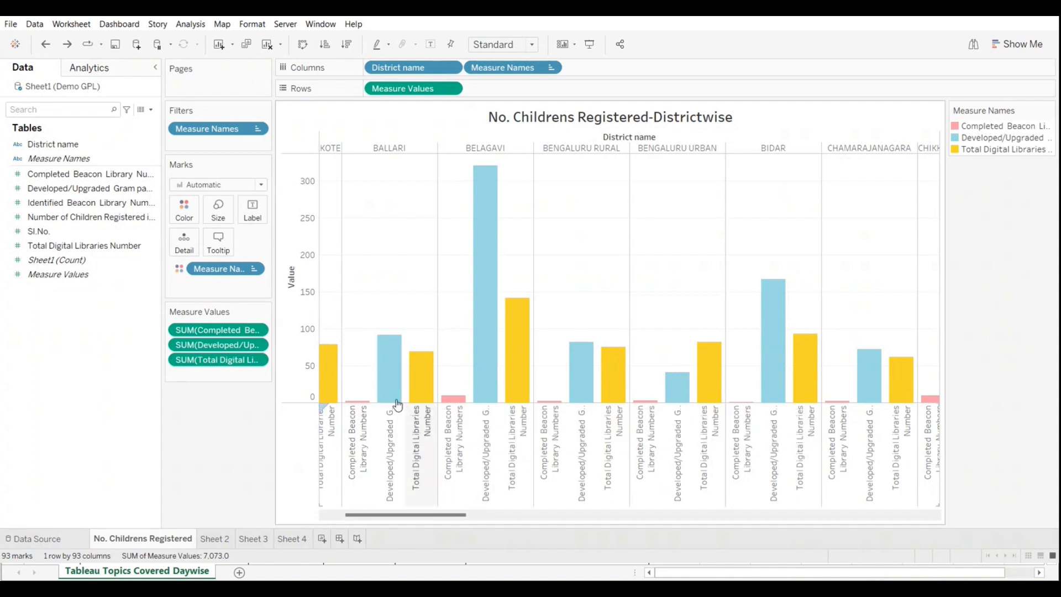
# Step: Label the bars with Measure Values again and check the Developed/Upgraded bars of Belagavi and Ballari
pyautogui.moveTo(47, 279); pyautogui.dragTo(247, 212)
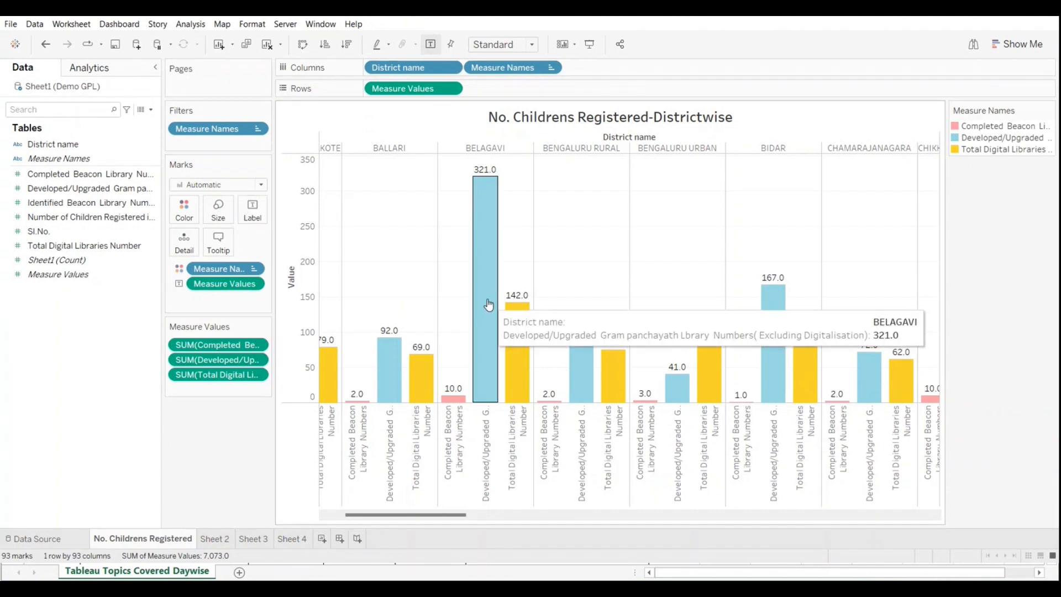
pyautogui.moveTo(473, 337)
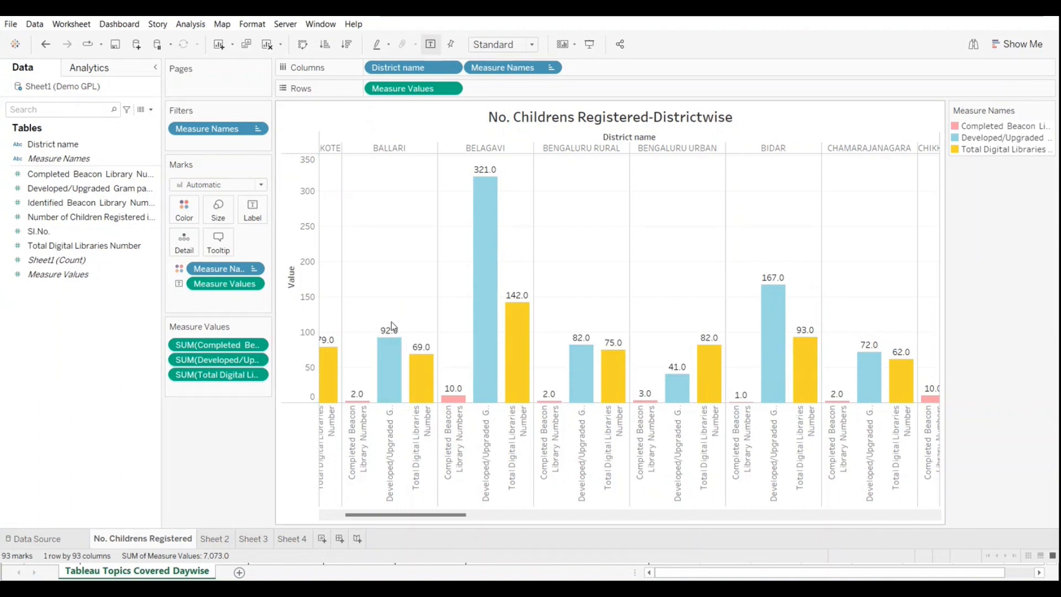
pyautogui.moveTo(392, 352)
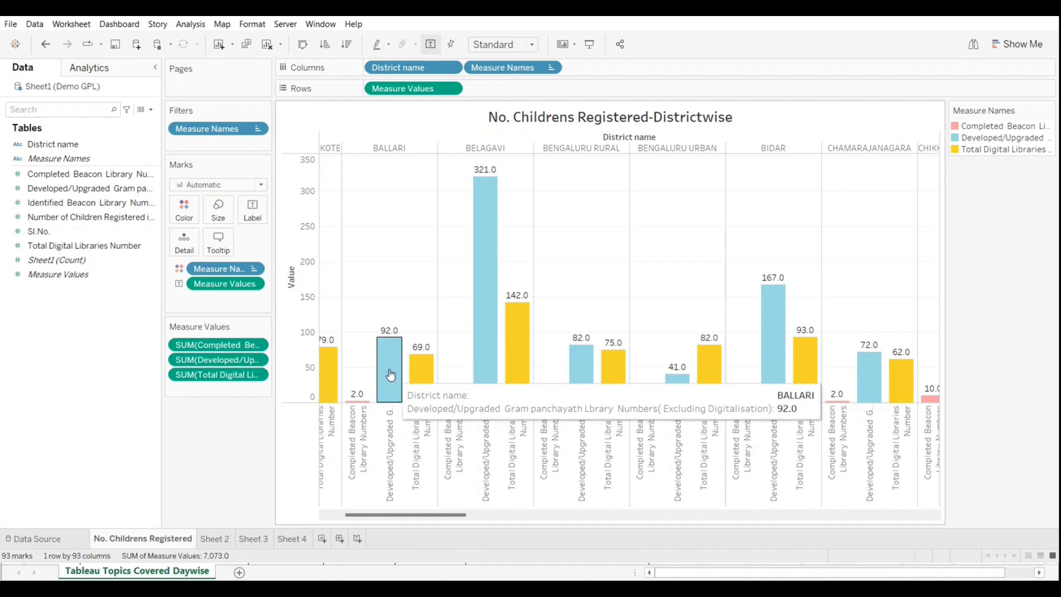
pyautogui.moveTo(403, 382)
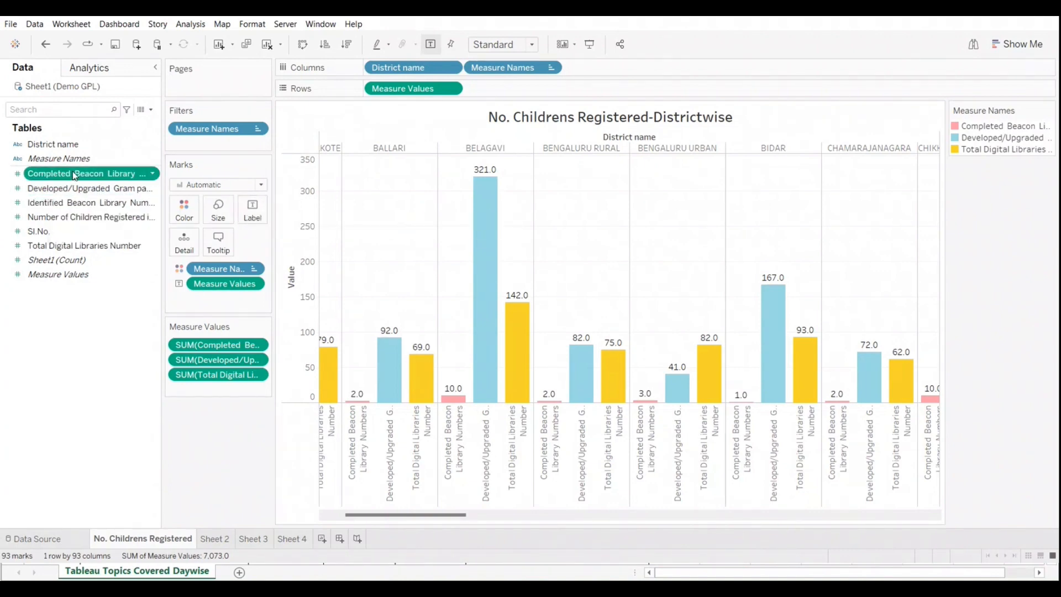
# Step: Try adding Completed Beacon Library Numbers as a second label on the bars and undo it
pyautogui.moveTo(83, 174); pyautogui.dragTo(259, 211)
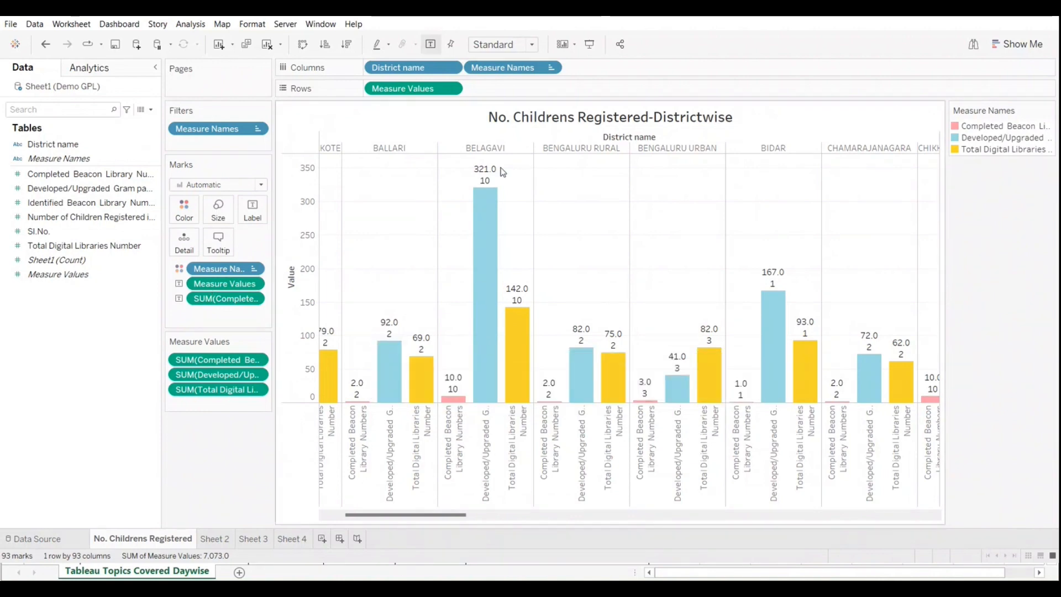
pyautogui.click(43, 47)
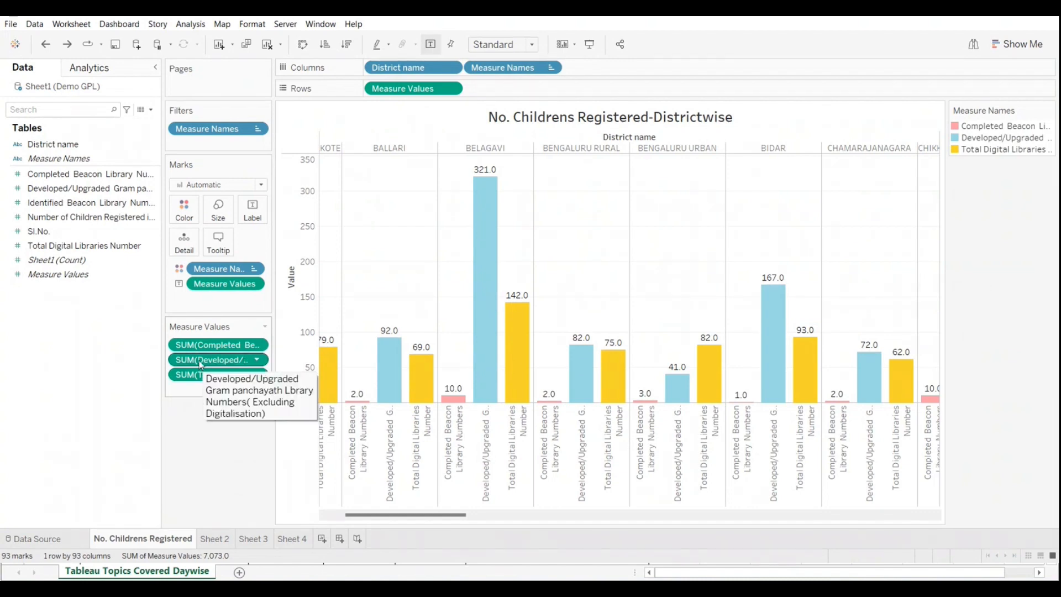
# Step: Clear the sheet and plot Completed Beacon Library Numbers by District name as vertical bars
pyautogui.click(270, 48)
pyautogui.click(57, 145)
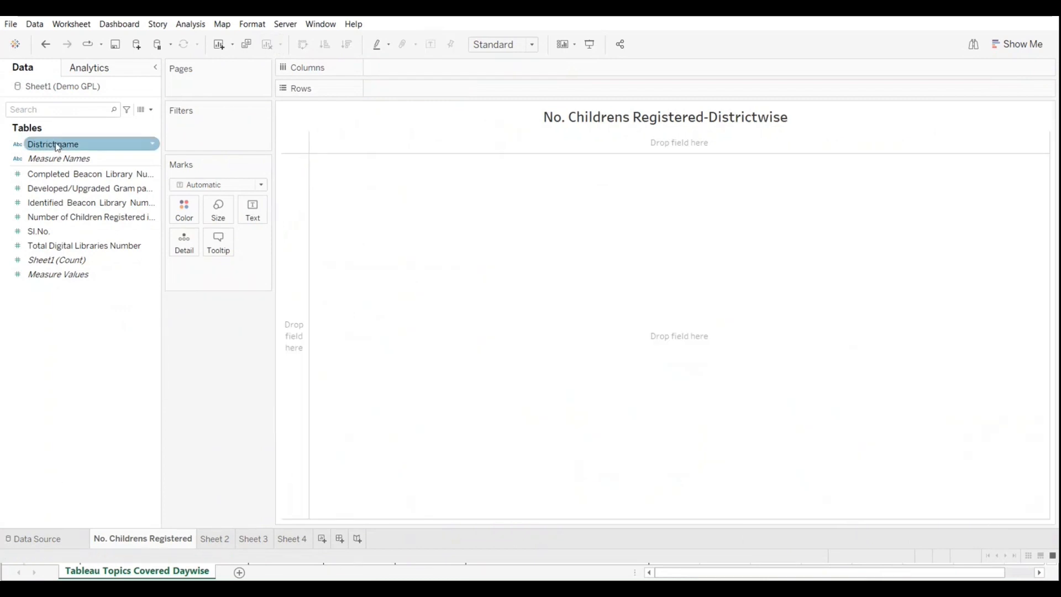
pyautogui.moveTo(58, 145); pyautogui.dragTo(416, 89)
pyautogui.click(49, 178)
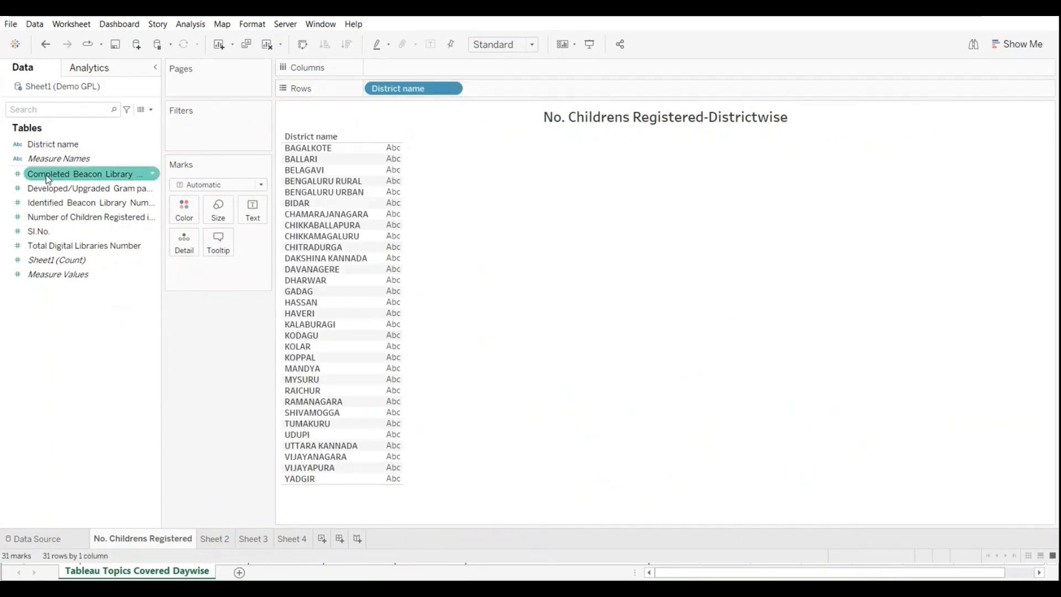
pyautogui.moveTo(48, 179); pyautogui.dragTo(395, 67)
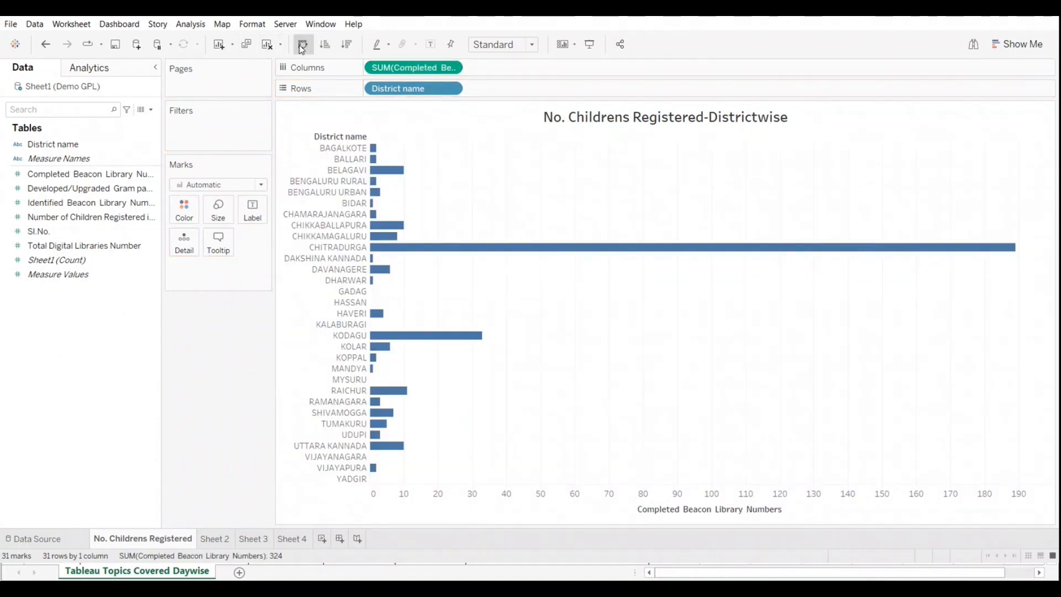
pyautogui.click(302, 45)
# Step: Add Identified Beacon Library Numbers on the same value axis and color the bars by Measure Names
pyautogui.click(21, 191)
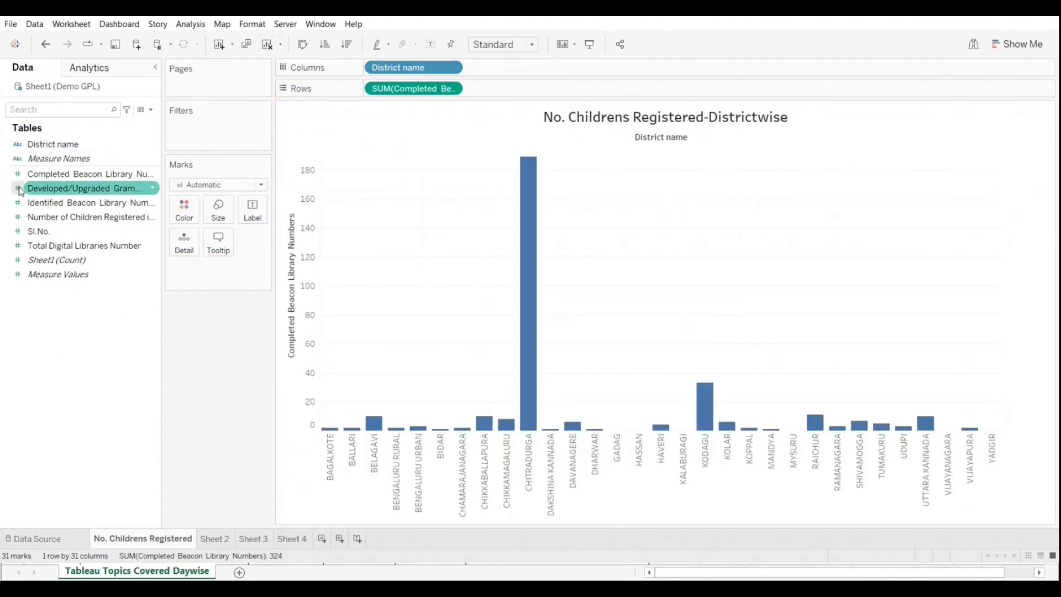
pyautogui.moveTo(22, 203); pyautogui.dragTo(363, 433)
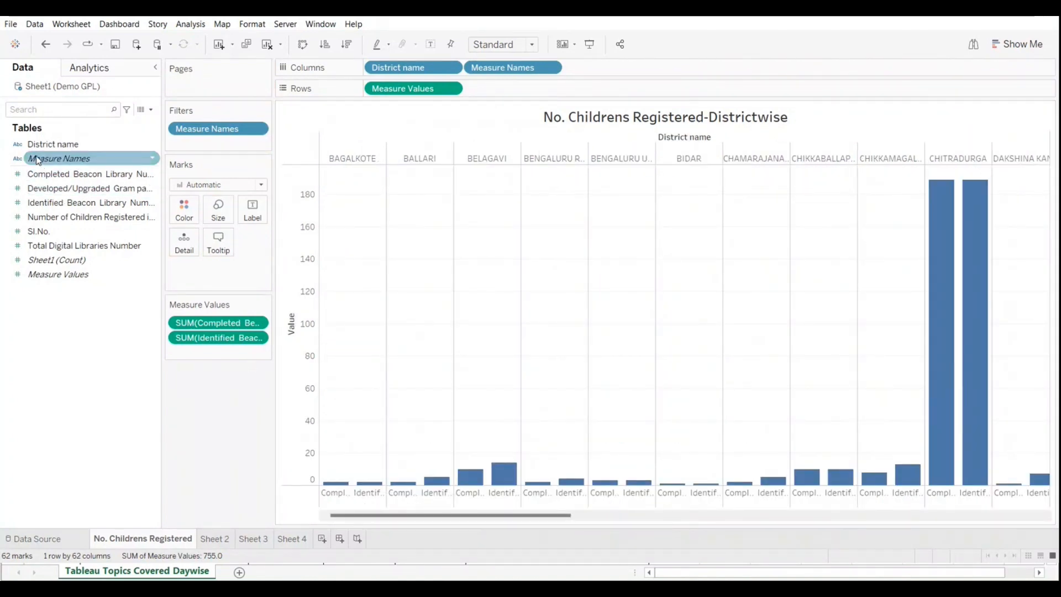
pyautogui.moveTo(38, 159); pyautogui.dragTo(184, 210)
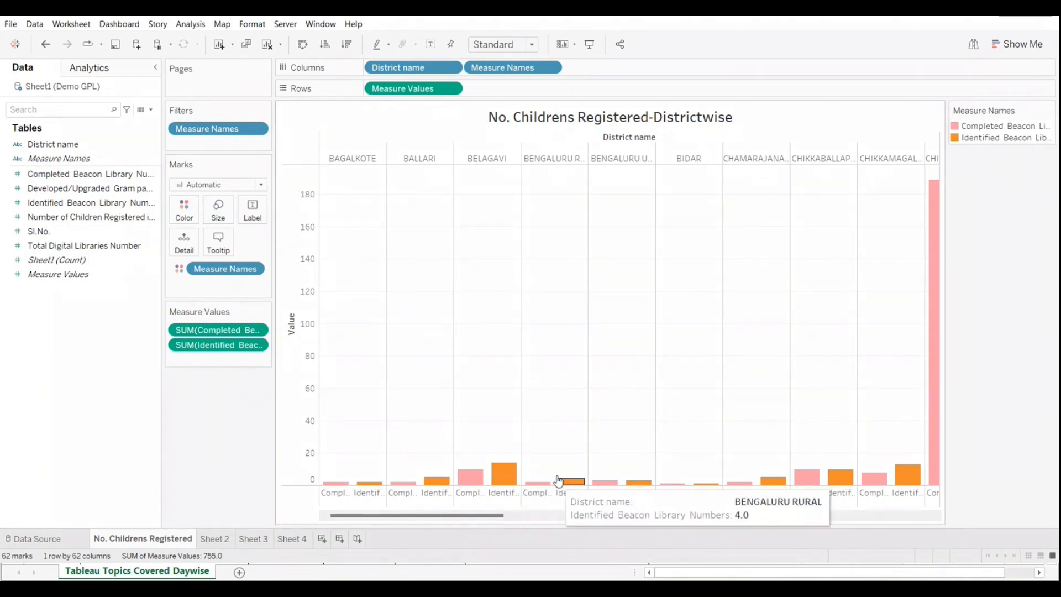
# Step: Recolor the Completed Beacon Library Numbers bars yellow and the Identified Beacon Library Numbers bars blue
pyautogui.click(1048, 110)
pyautogui.click(989, 124)
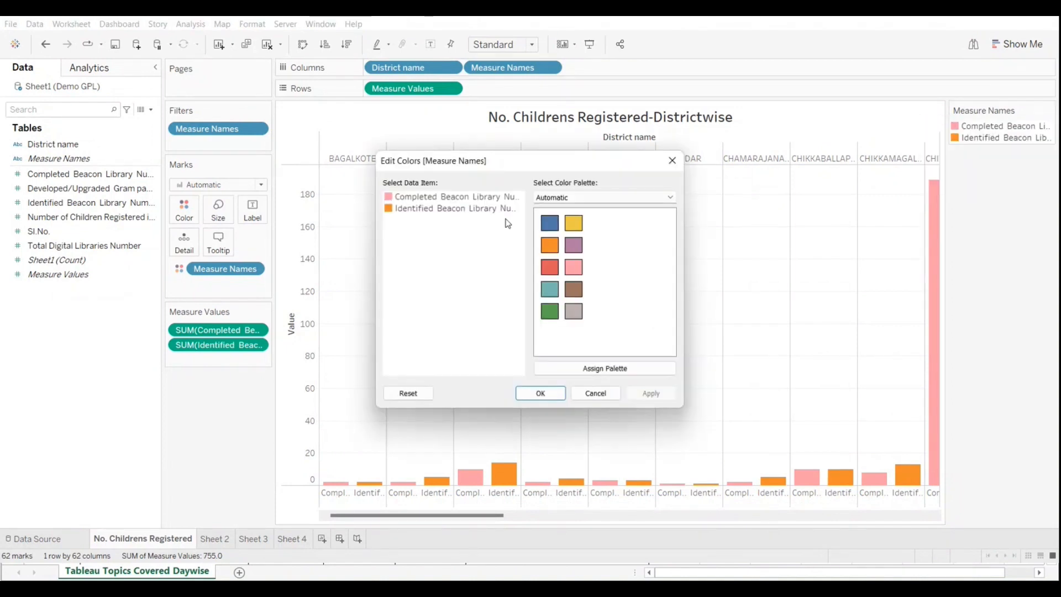
pyautogui.click(575, 223)
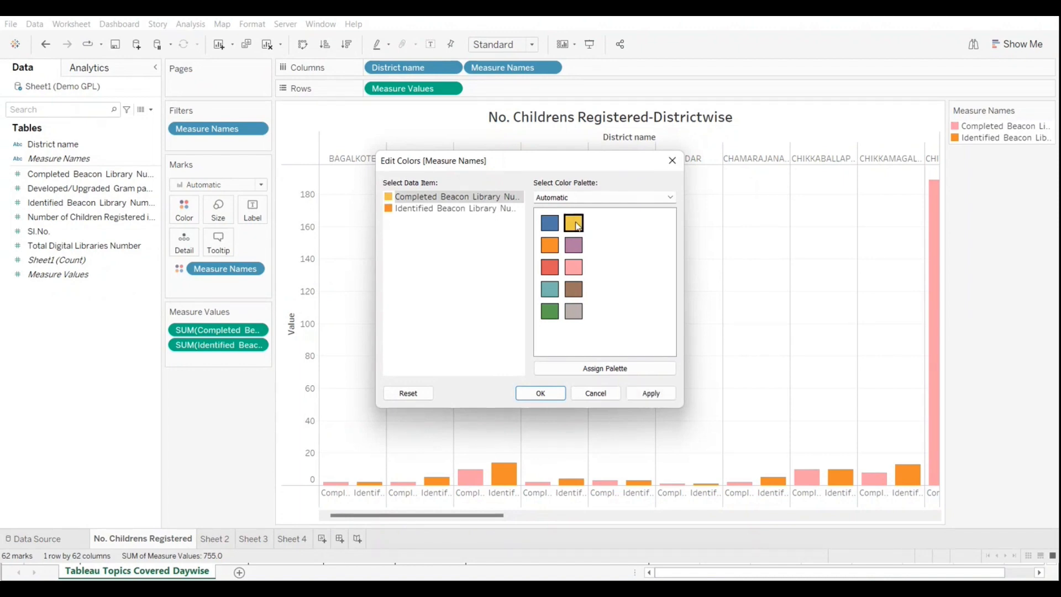
pyautogui.click(393, 209)
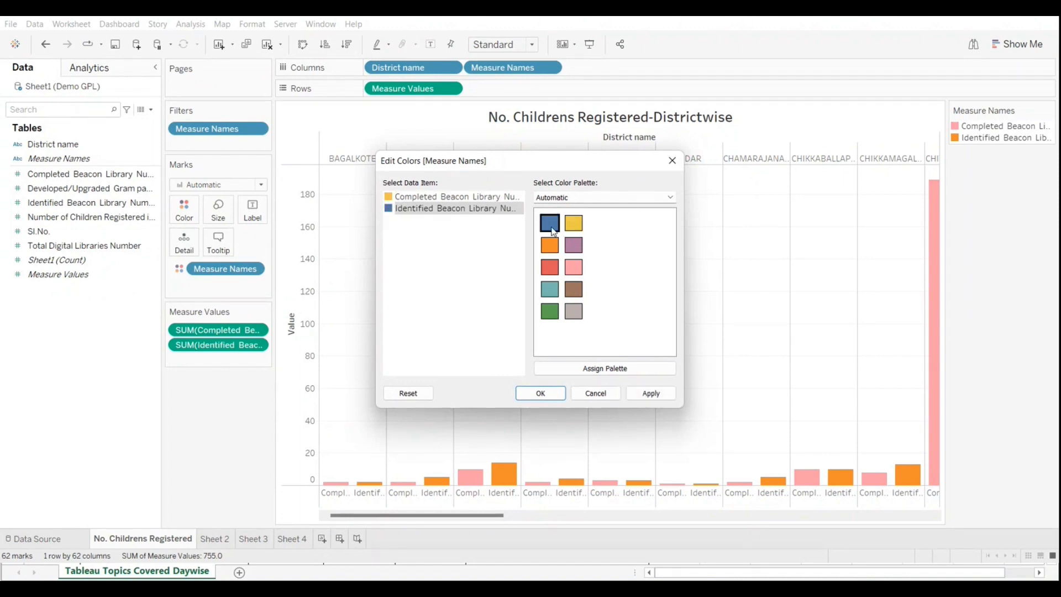
pyautogui.click(547, 394)
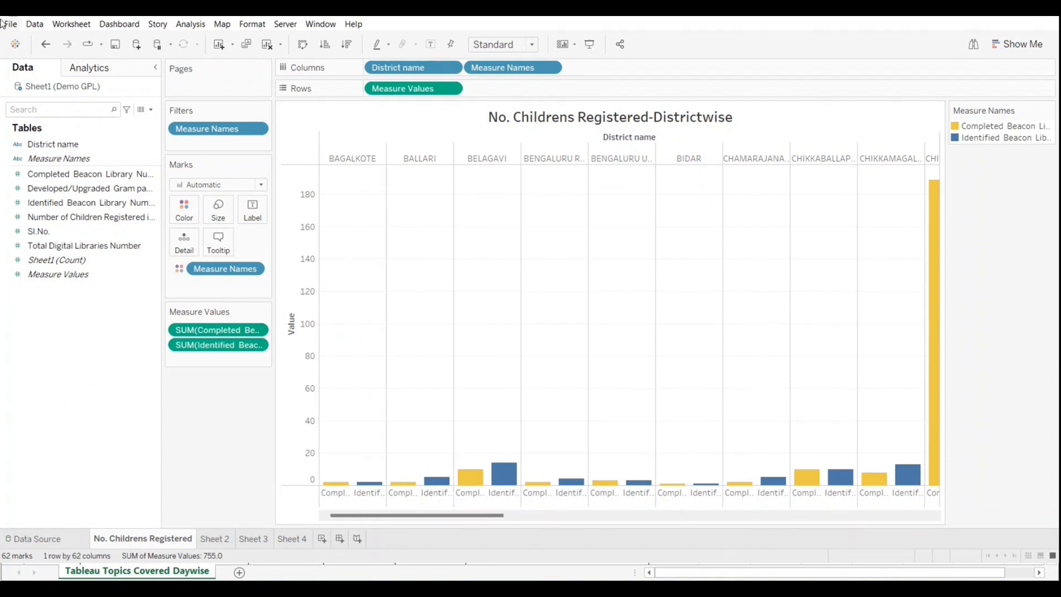
# Step: Try labelling the bars with Completed Beacon Library Numbers, check the Belagavi and Bidar bars, and undo the label
pyautogui.moveTo(49, 174); pyautogui.dragTo(249, 209)
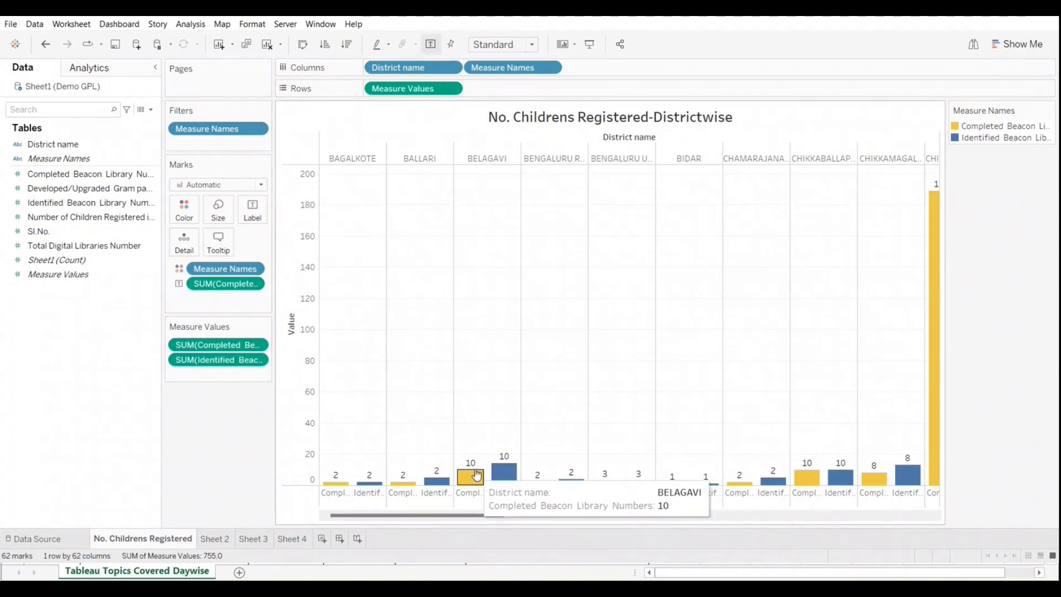
pyautogui.moveTo(515, 483)
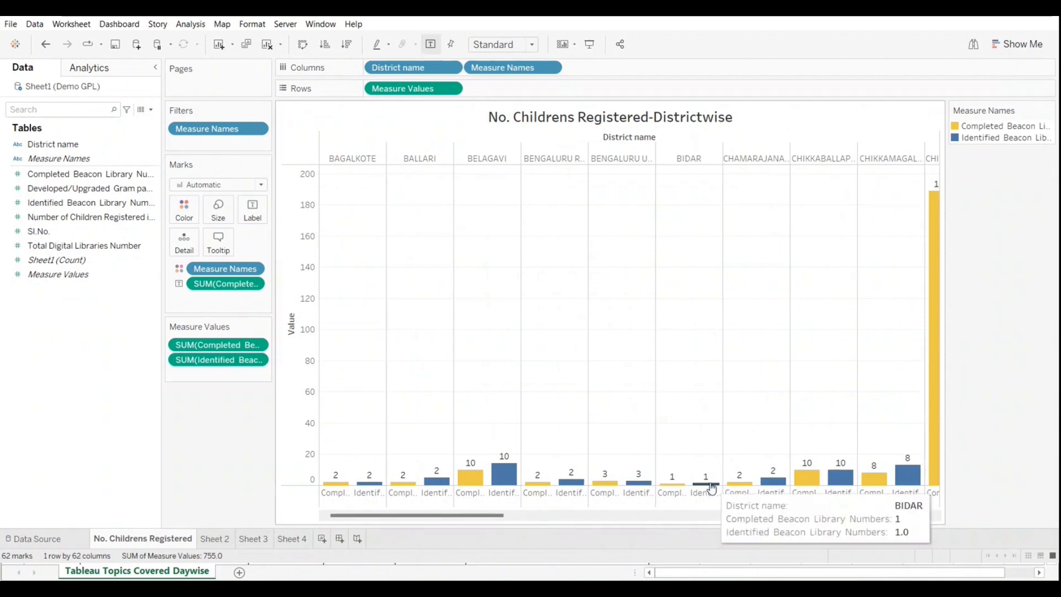
pyautogui.click(58, 176)
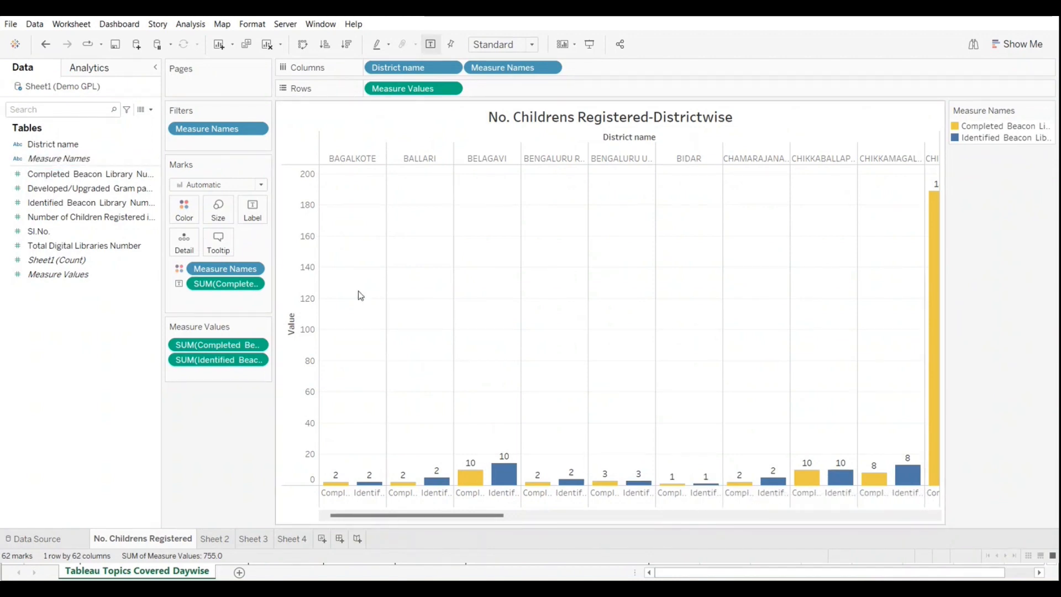
pyautogui.click(45, 46)
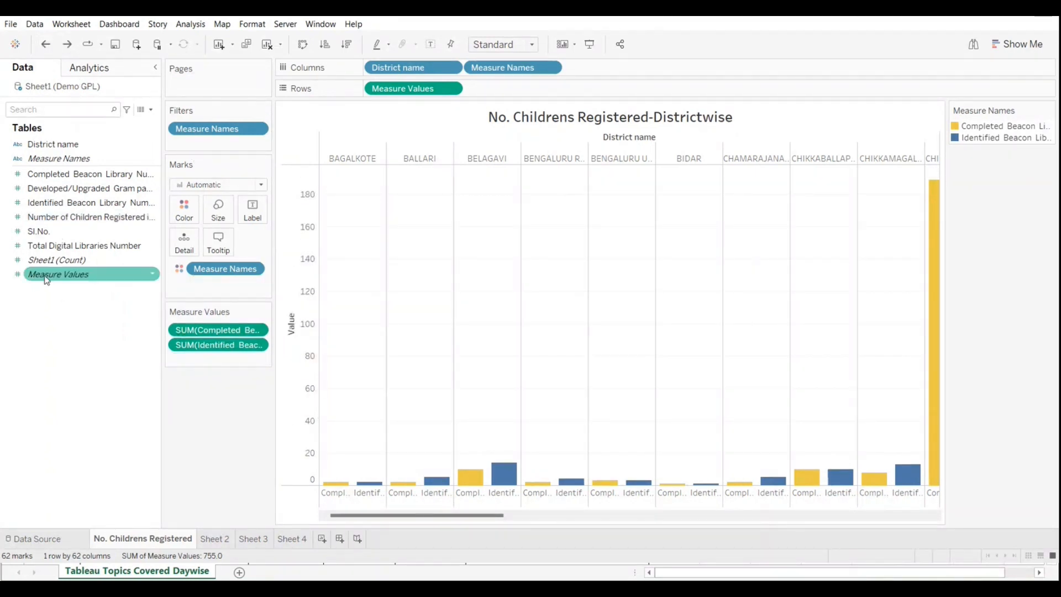
# Step: Label the bars with Measure Values and add Total Digital Libraries Number to the same value axis
pyautogui.moveTo(48, 279); pyautogui.dragTo(247, 208)
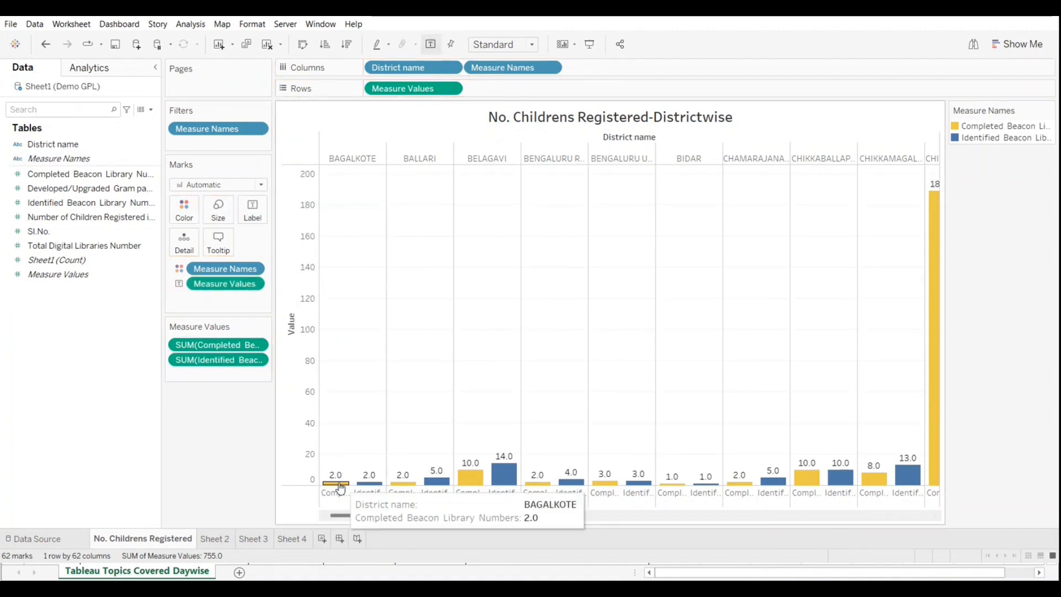
pyautogui.moveTo(507, 477)
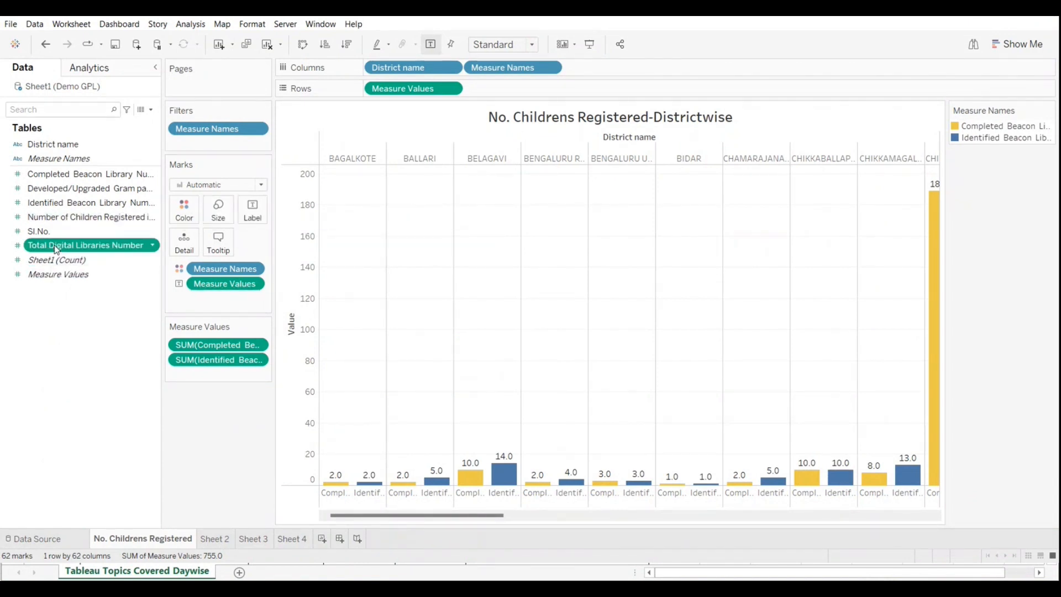
pyautogui.moveTo(56, 249); pyautogui.dragTo(311, 474)
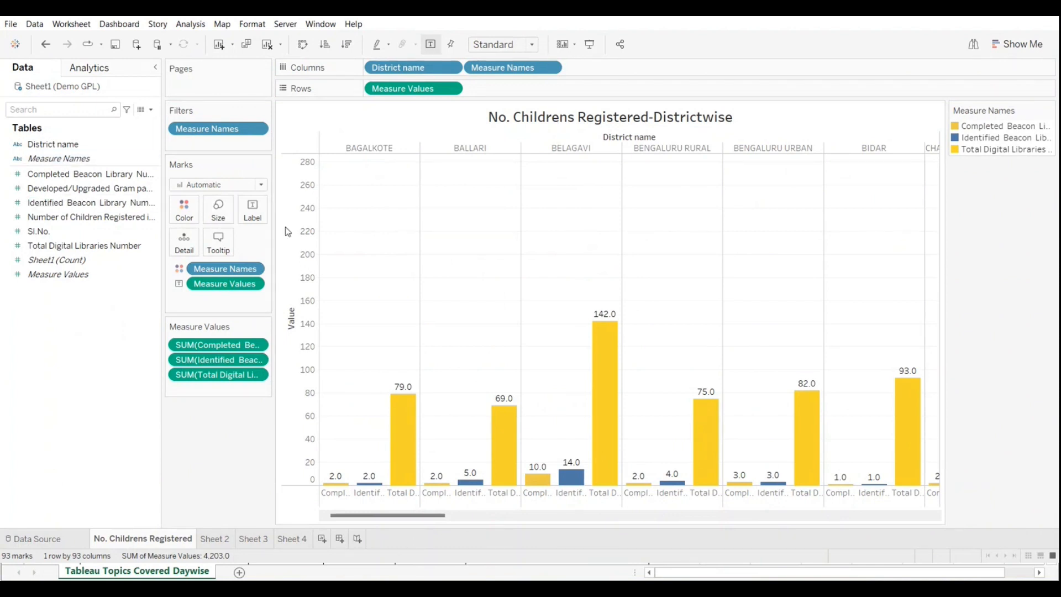
pyautogui.moveTo(404, 446)
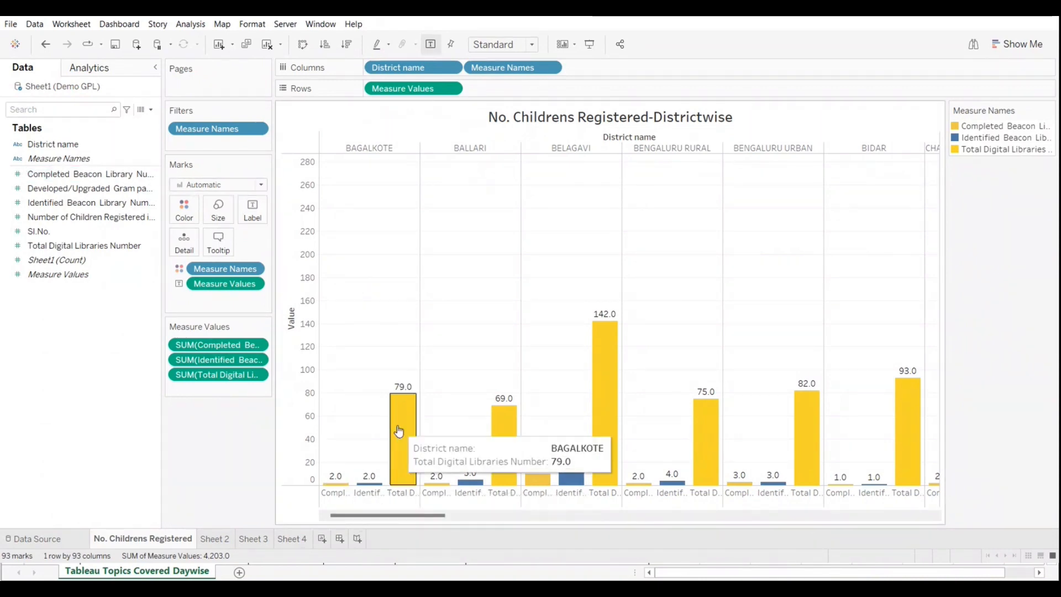
pyautogui.click(46, 276)
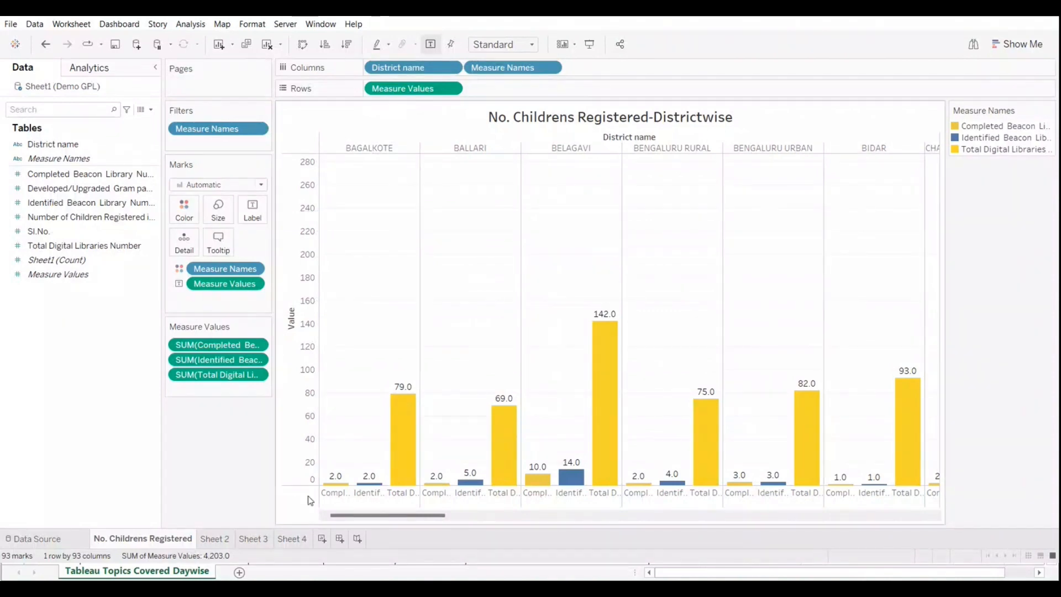
# Step: Go to the empty Sheet 4
pyautogui.click(216, 540)
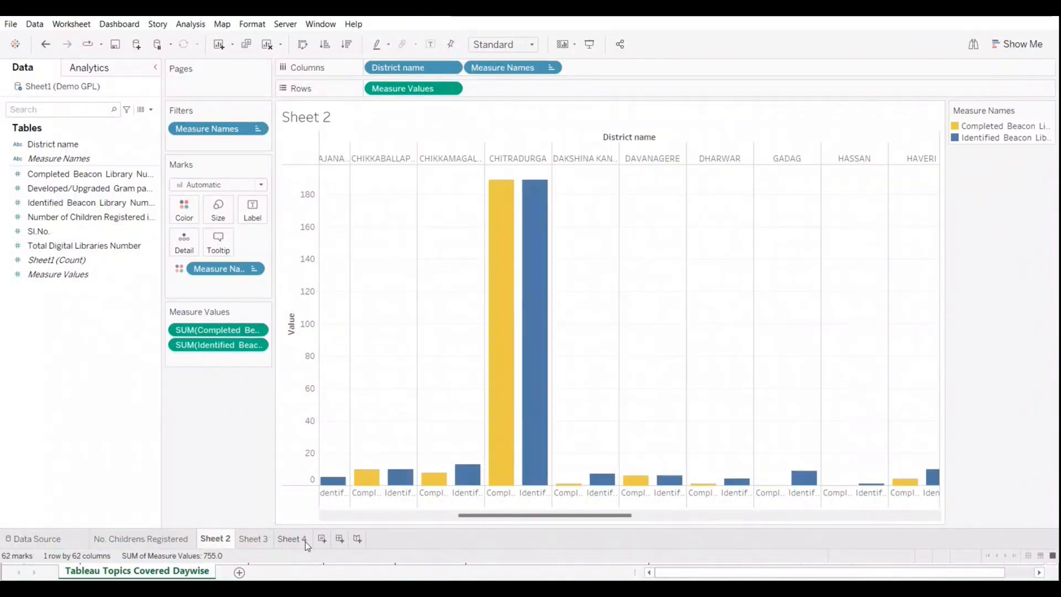
pyautogui.click(303, 541)
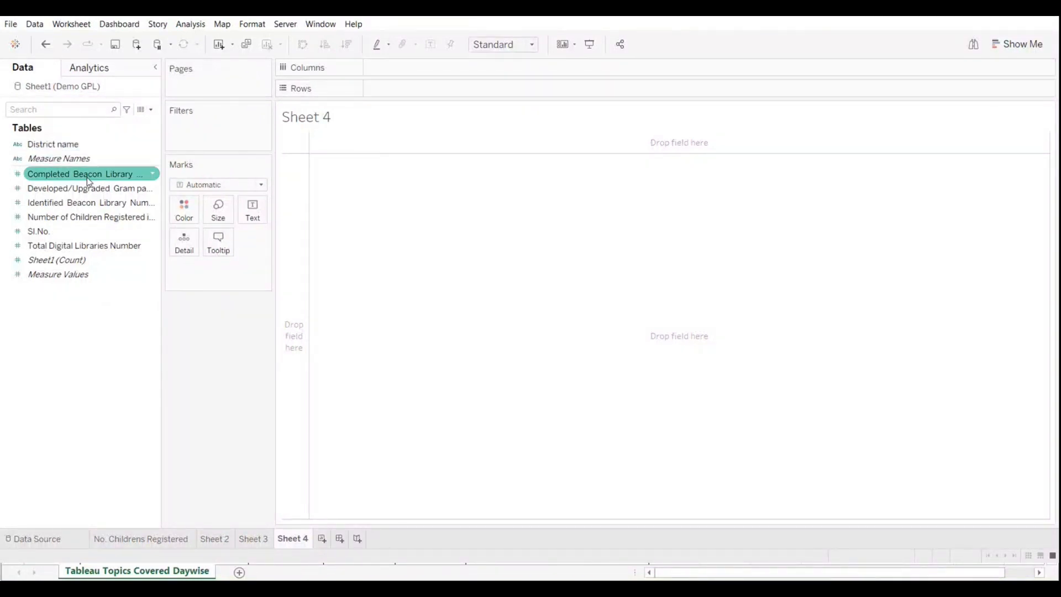
# Step: Try placing Completed and Identified Beacon Library Numbers on the columns of Sheet 4 and undo it
pyautogui.moveTo(63, 180); pyautogui.dragTo(414, 68)
pyautogui.moveTo(33, 202)
pyautogui.mouseDown()
pyautogui.moveTo(508, 106)
pyautogui.moveTo(541, 72)
pyautogui.mouseUp()
pyautogui.click(47, 46)
pyautogui.click(46, 45)
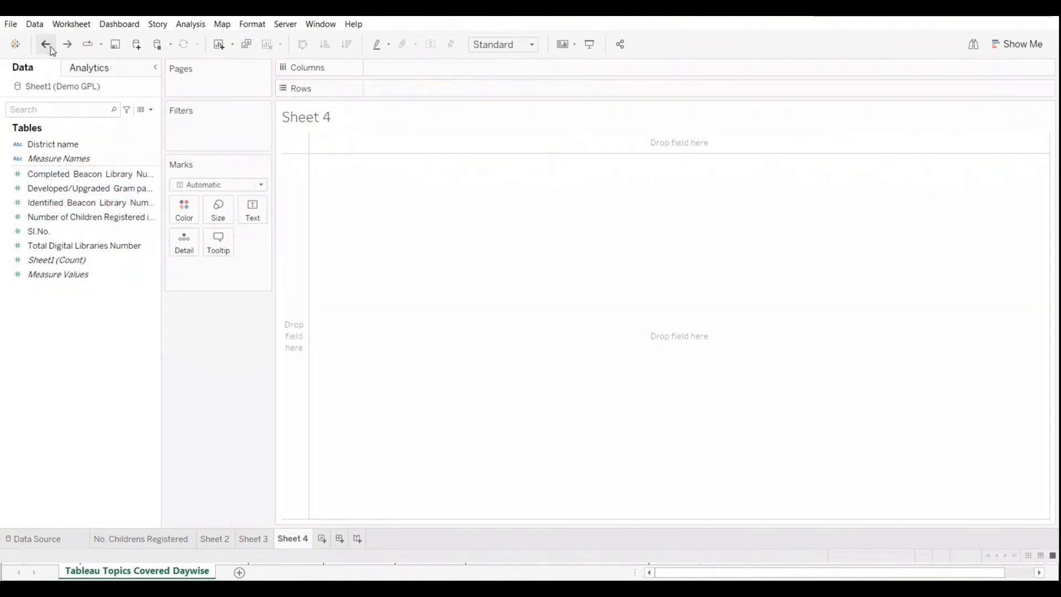
# Step: Chart all measures on Sheet 4 with Measure Names as columns and Measure Values as rows
pyautogui.click(49, 160)
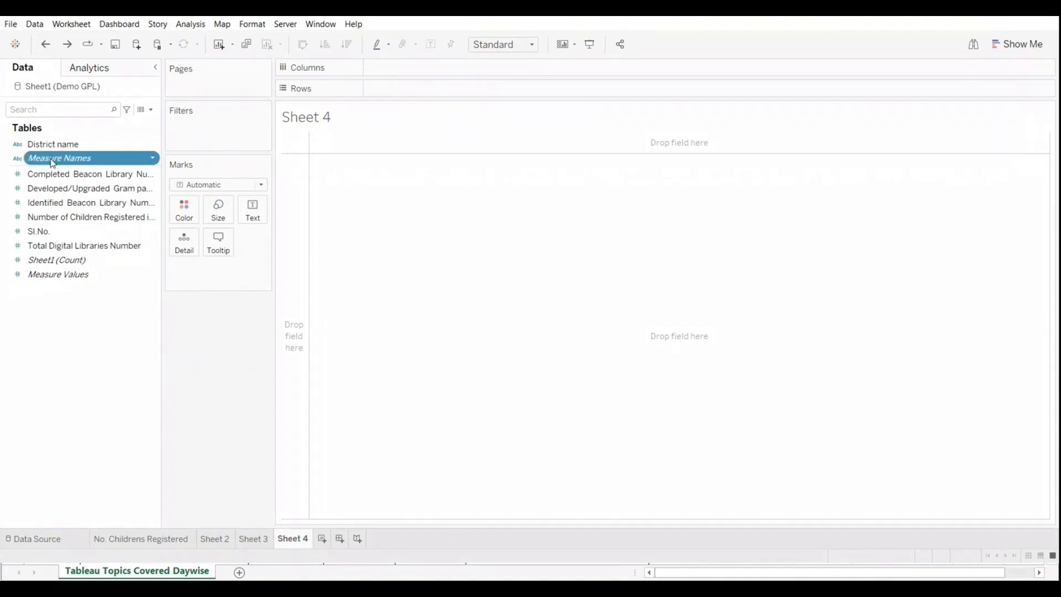
pyautogui.moveTo(49, 161); pyautogui.dragTo(410, 72)
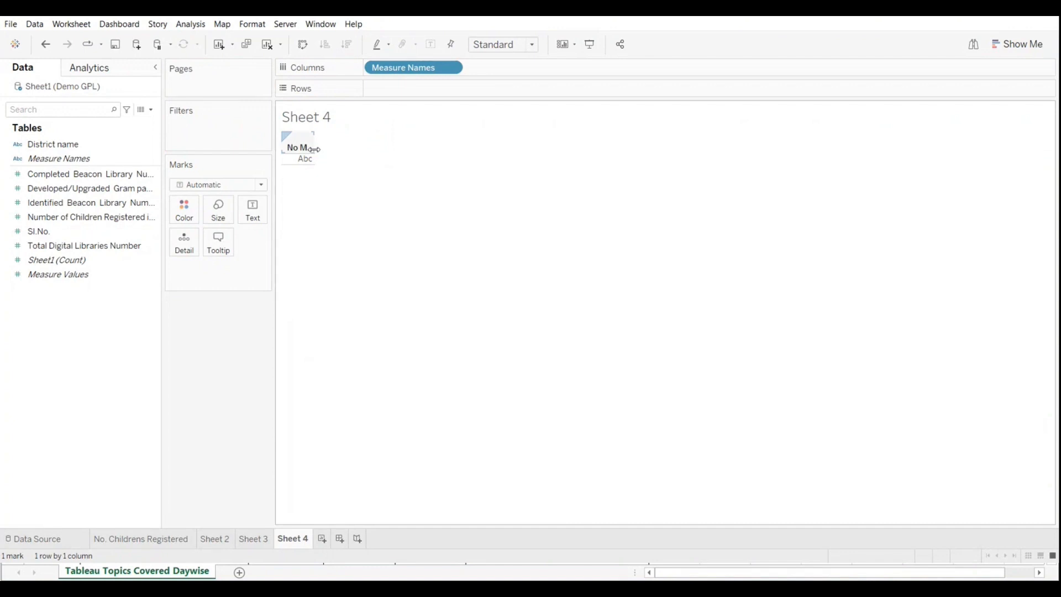
pyautogui.moveTo(314, 147); pyautogui.dragTo(387, 147)
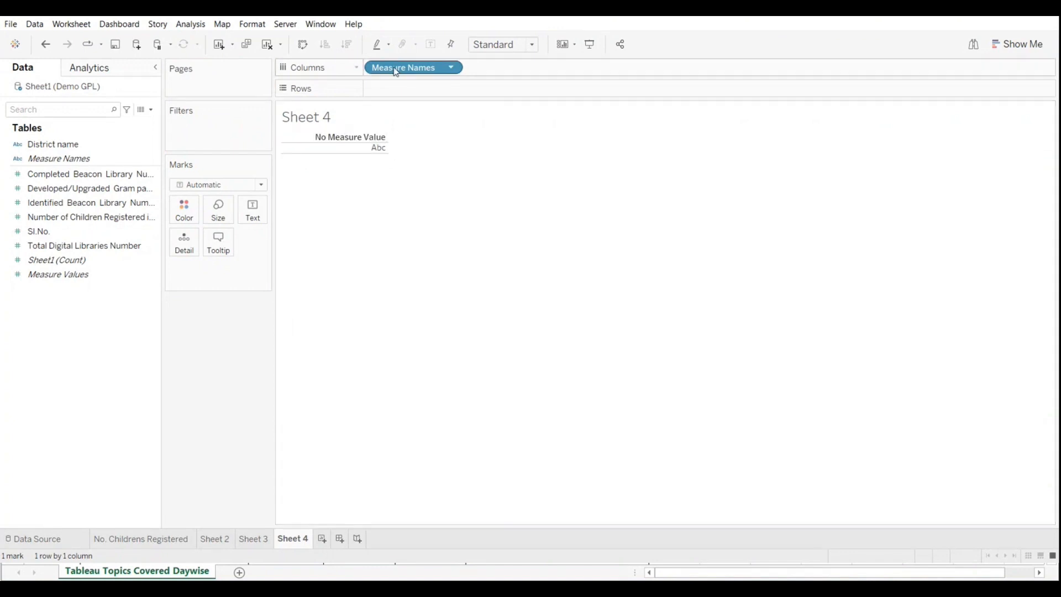
pyautogui.moveTo(34, 275); pyautogui.dragTo(381, 89)
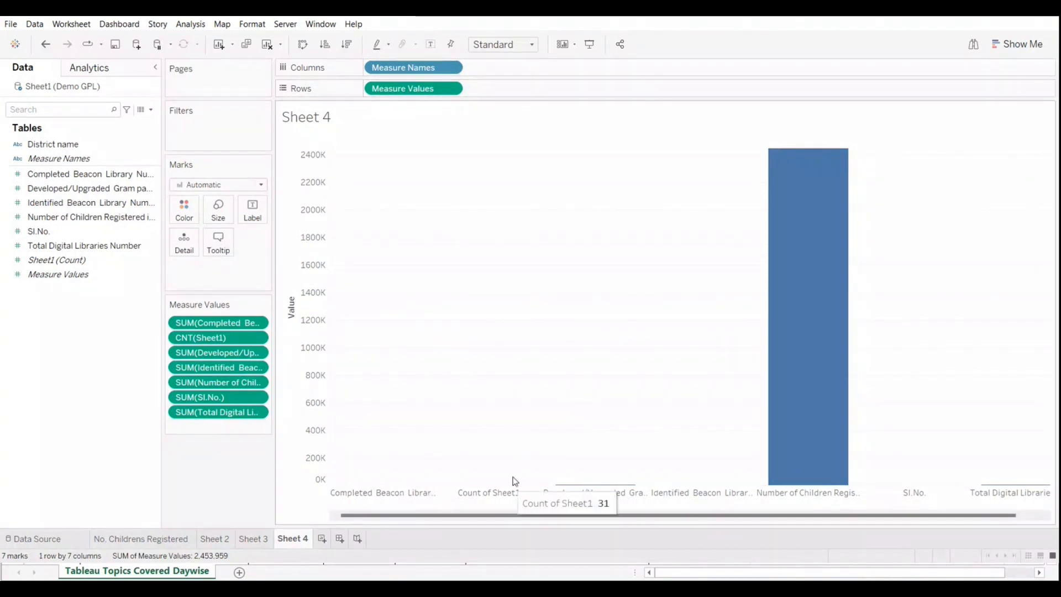
# Step: Convert the chart to a text table and enlarge its column width and row height
pyautogui.click(997, 43)
pyautogui.click(940, 82)
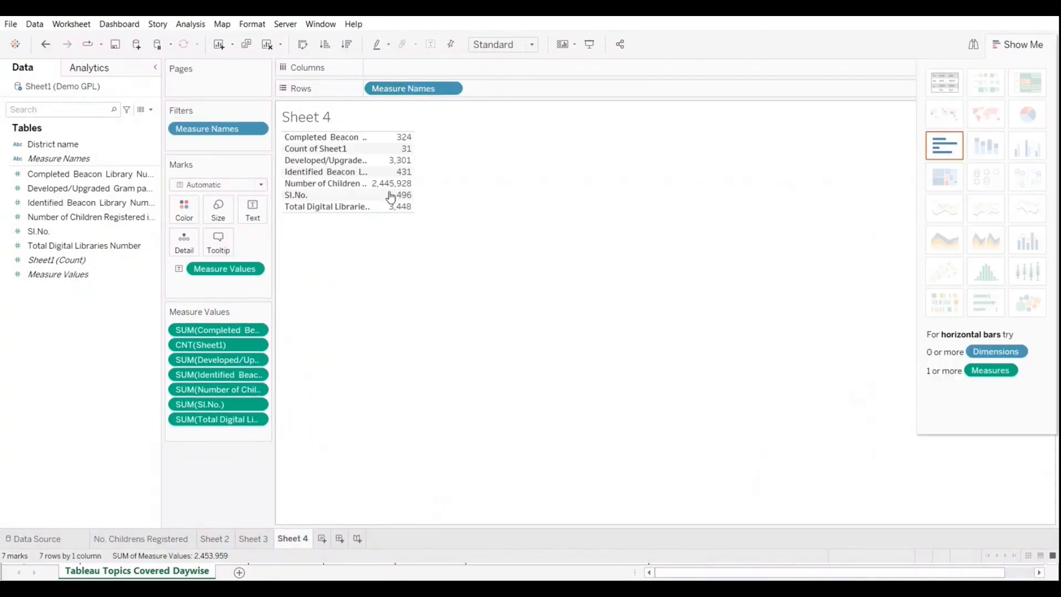
pyautogui.click(1000, 44)
pyautogui.moveTo(414, 213); pyautogui.dragTo(470, 216)
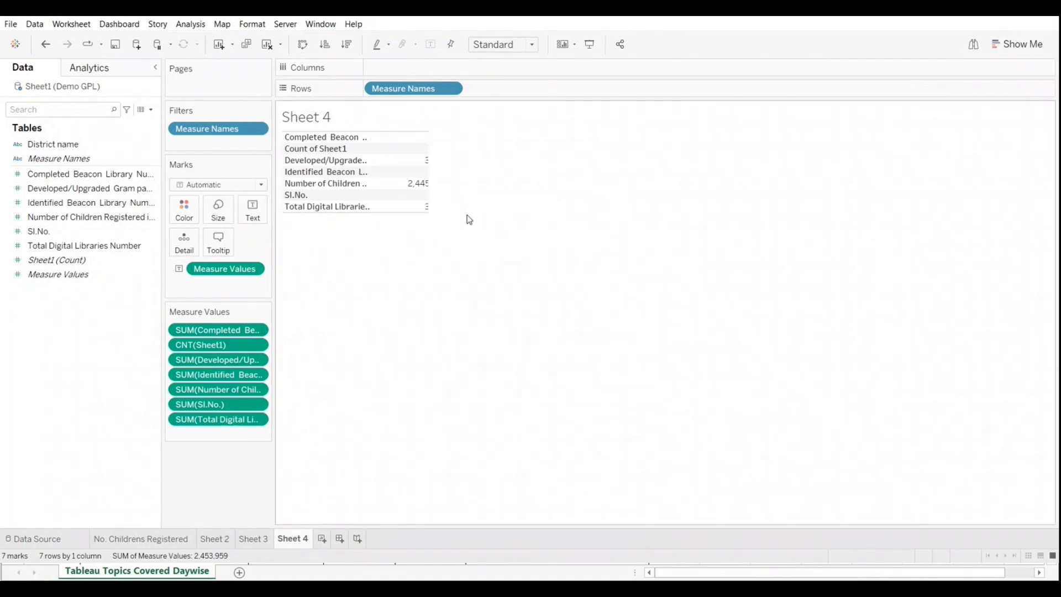
pyautogui.moveTo(362, 212); pyautogui.dragTo(371, 273)
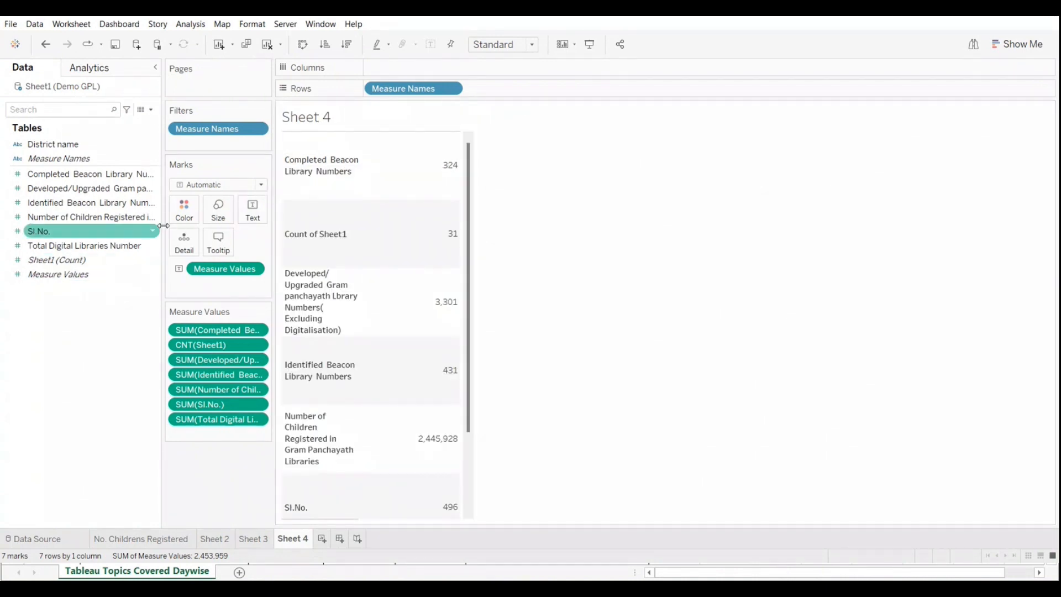
# Step: Remove Count of Sheet1, Sl.No. and Identified Beacon Library Numbers from the table's measure values
pyautogui.moveTo(419, 271)
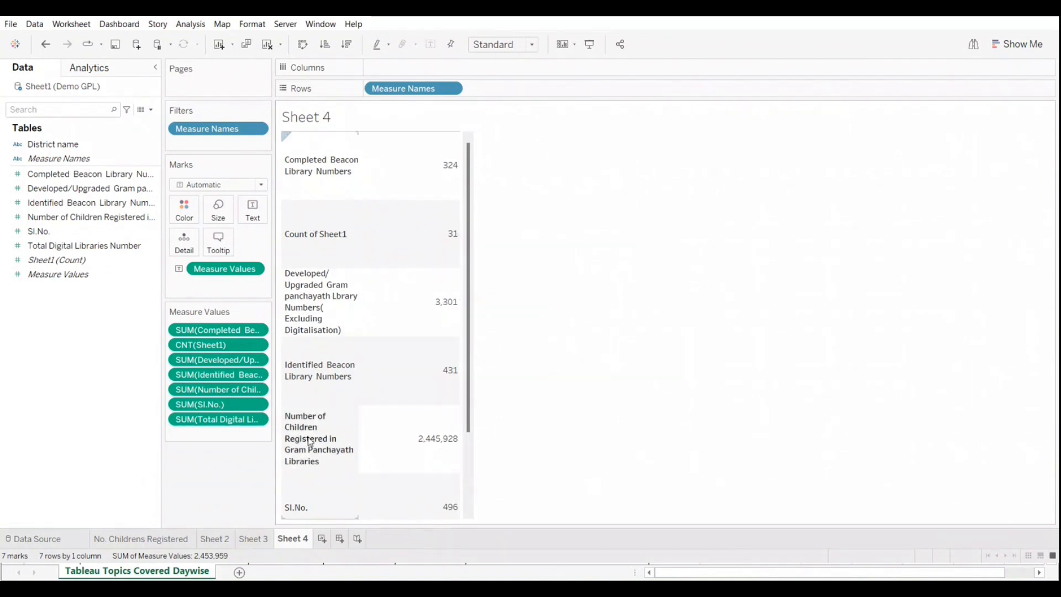
pyautogui.moveTo(211, 345); pyautogui.dragTo(97, 344)
pyautogui.moveTo(210, 390); pyautogui.dragTo(64, 410)
pyautogui.moveTo(191, 360); pyautogui.dragTo(59, 380)
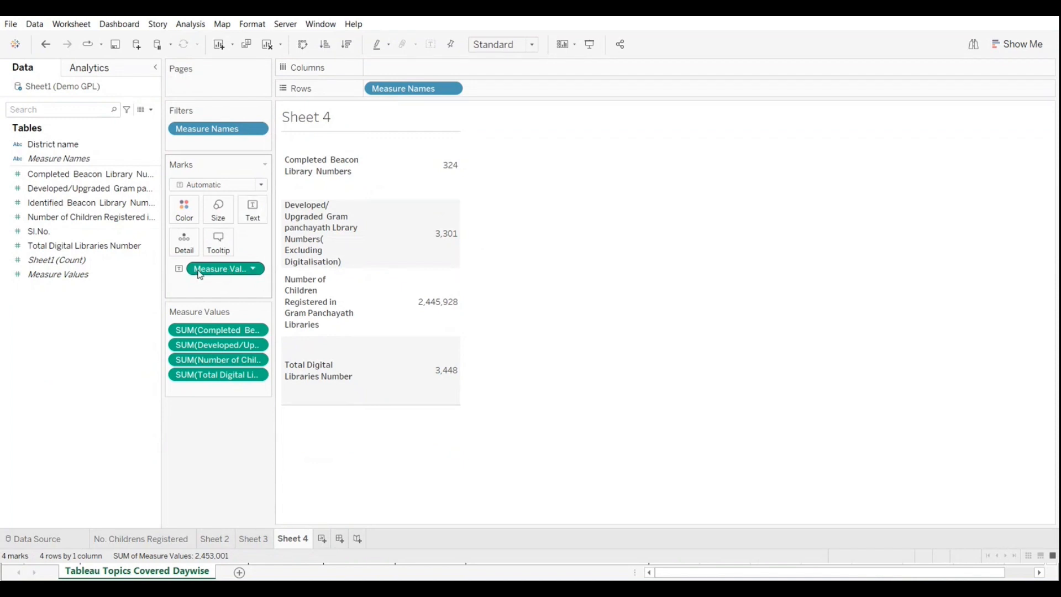
# Step: Return to the No. Childrens Registered sheet and examine the Total Digital Libraries bars of Bagalkote and Belagavi
pyautogui.click(133, 540)
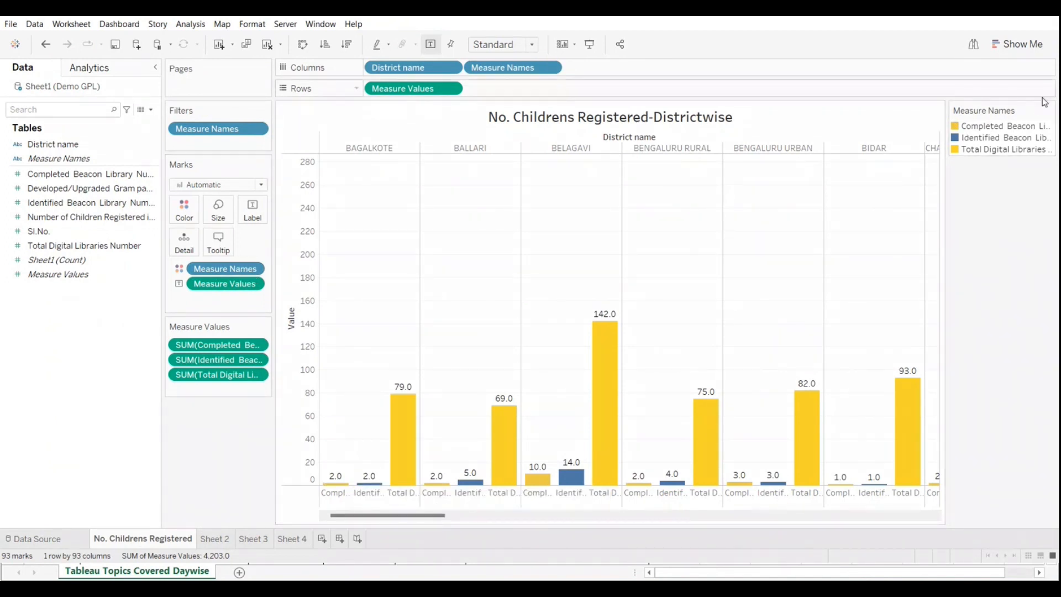
pyautogui.click(27, 278)
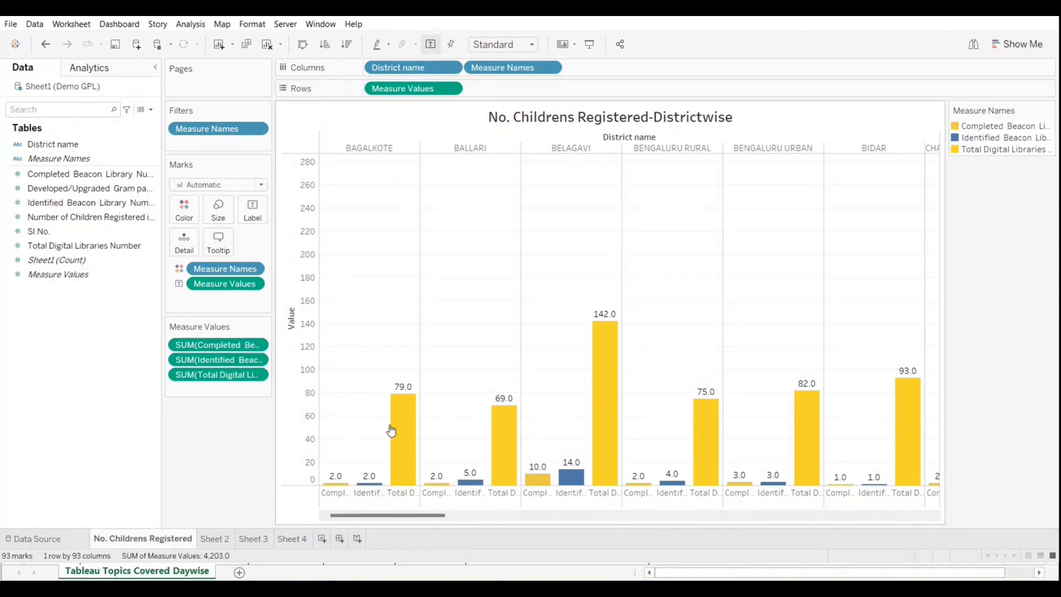
pyautogui.moveTo(400, 424)
pyautogui.moveTo(597, 414)
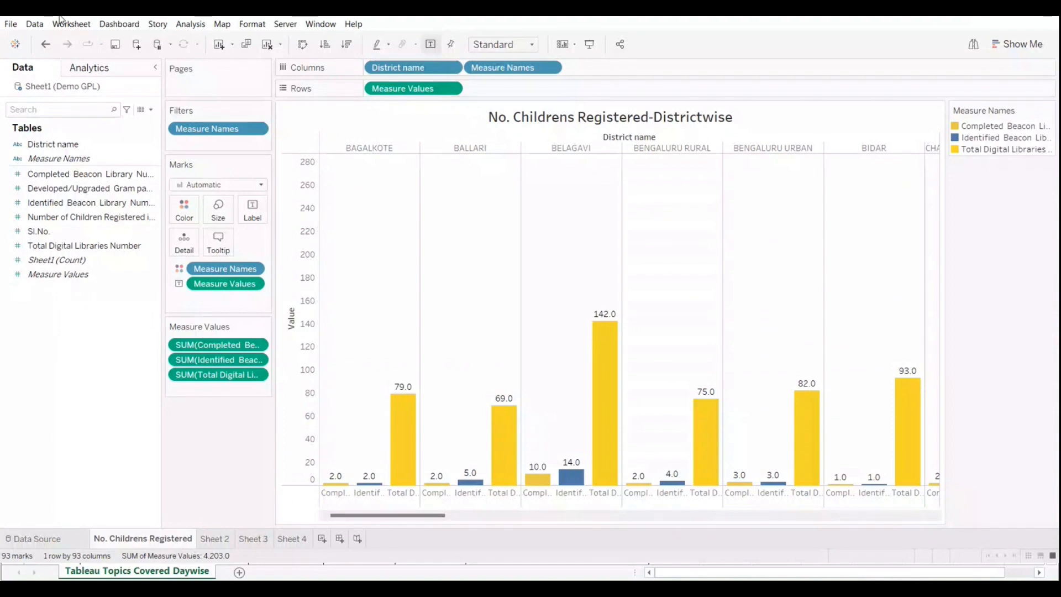
pyautogui.click(41, 204)
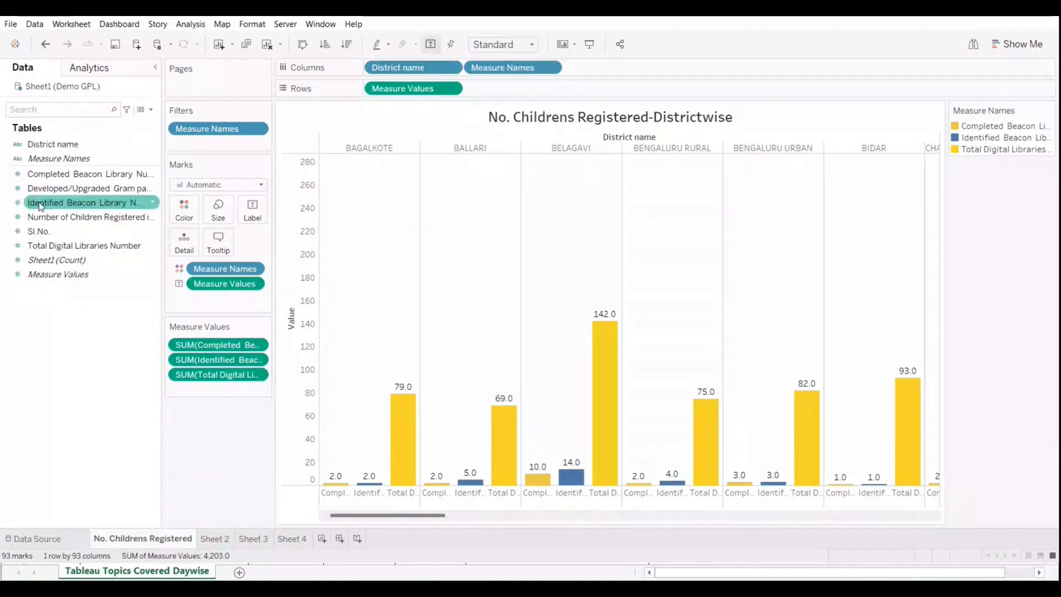
pyautogui.click(47, 234)
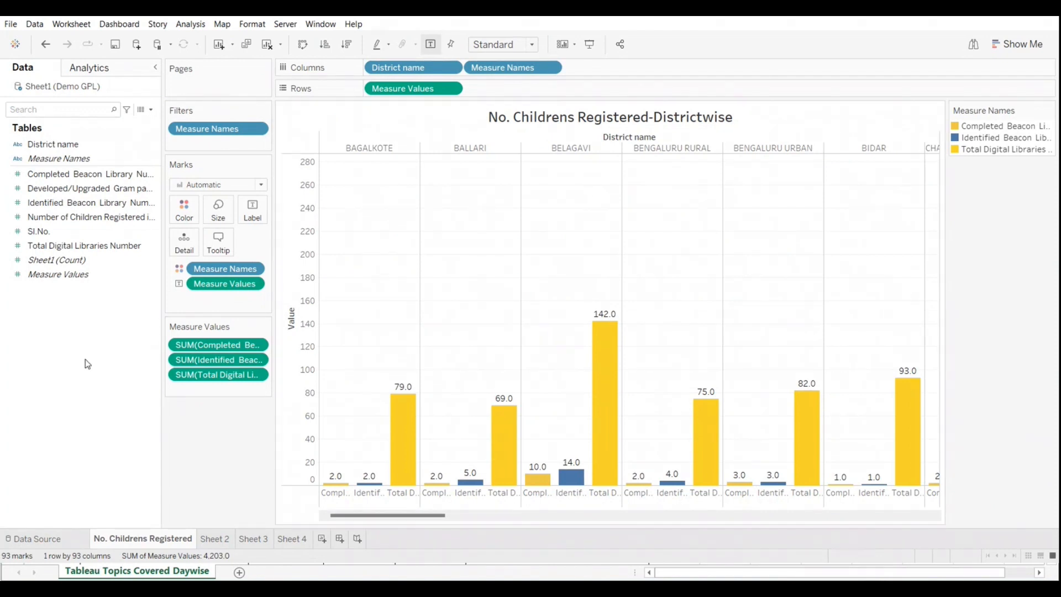
pyautogui.click(87, 144)
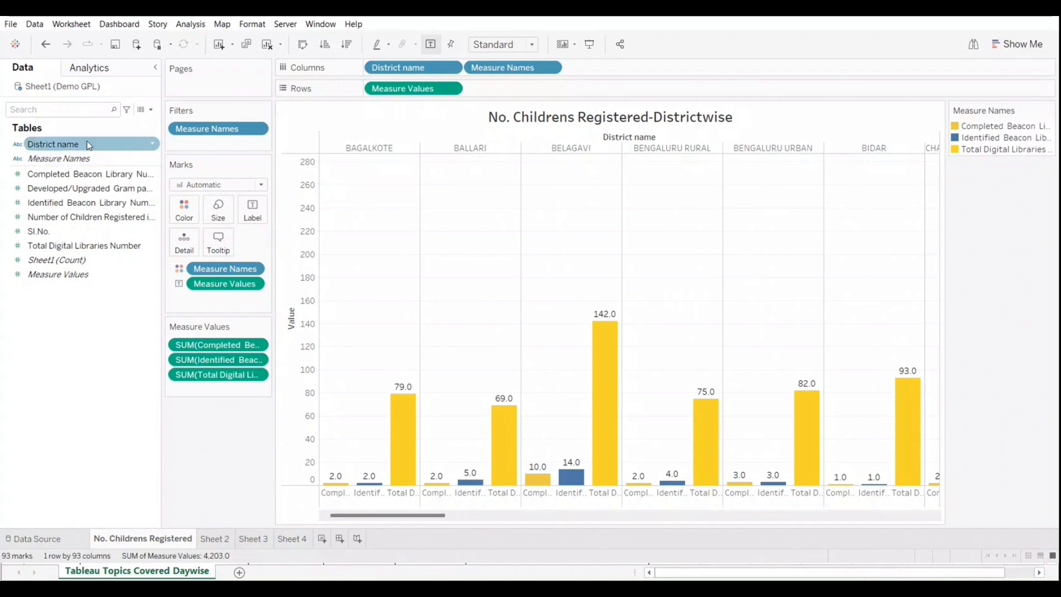
# Step: Swap rows and columns to make the district bars horizontal, and increase the row height
pyautogui.click(300, 44)
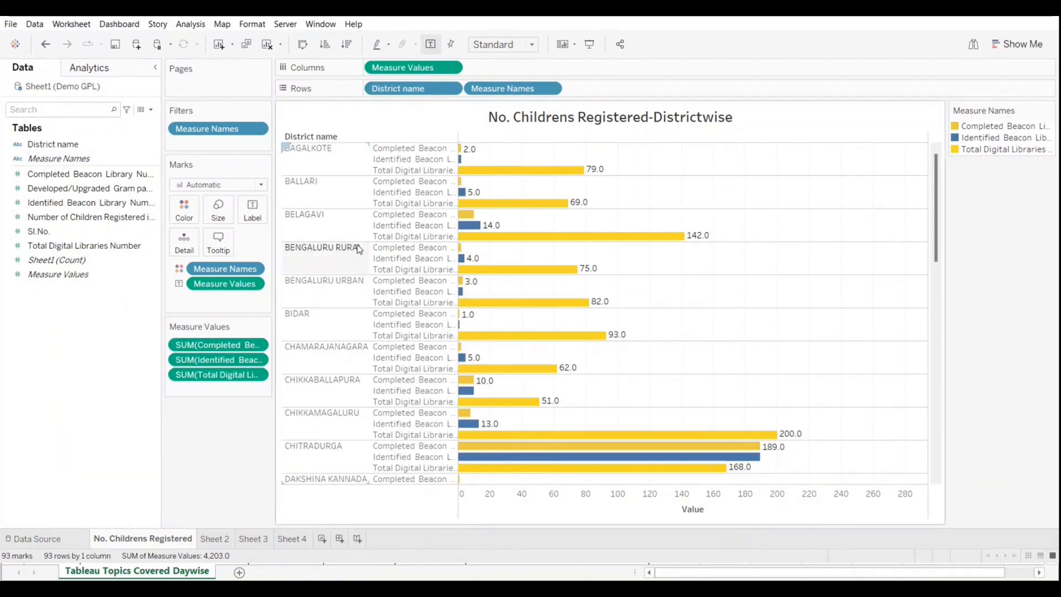
pyautogui.moveTo(357, 243); pyautogui.dragTo(352, 260)
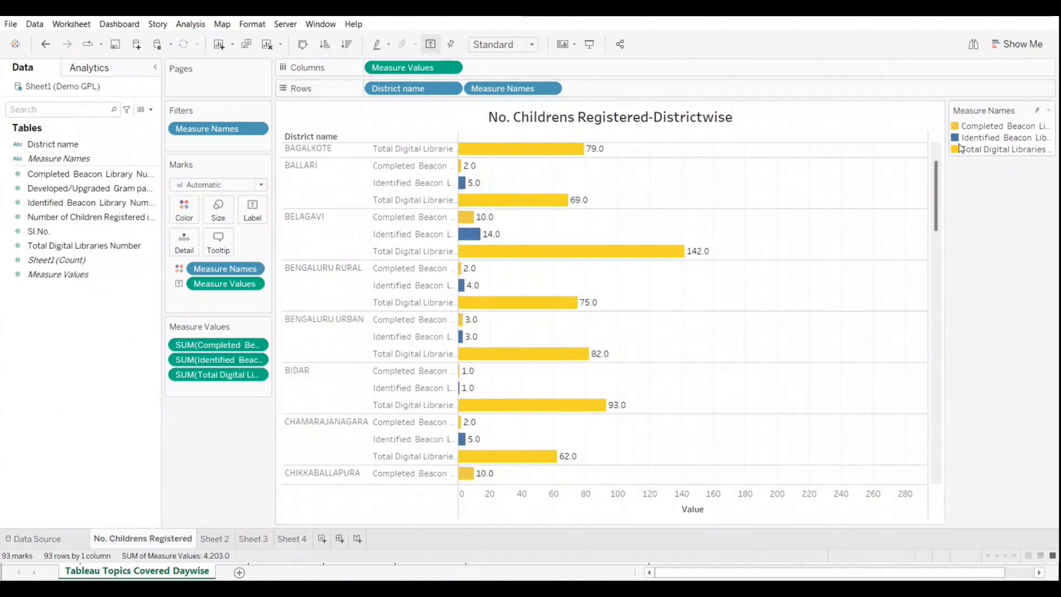
pyautogui.moveTo(544, 153)
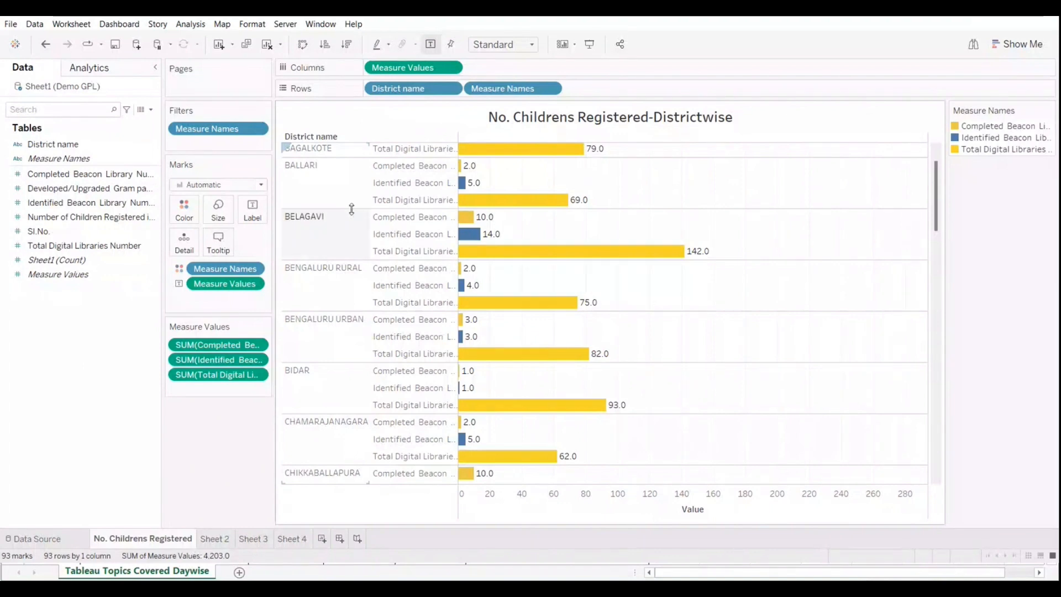
pyautogui.moveTo(352, 209); pyautogui.dragTo(351, 222)
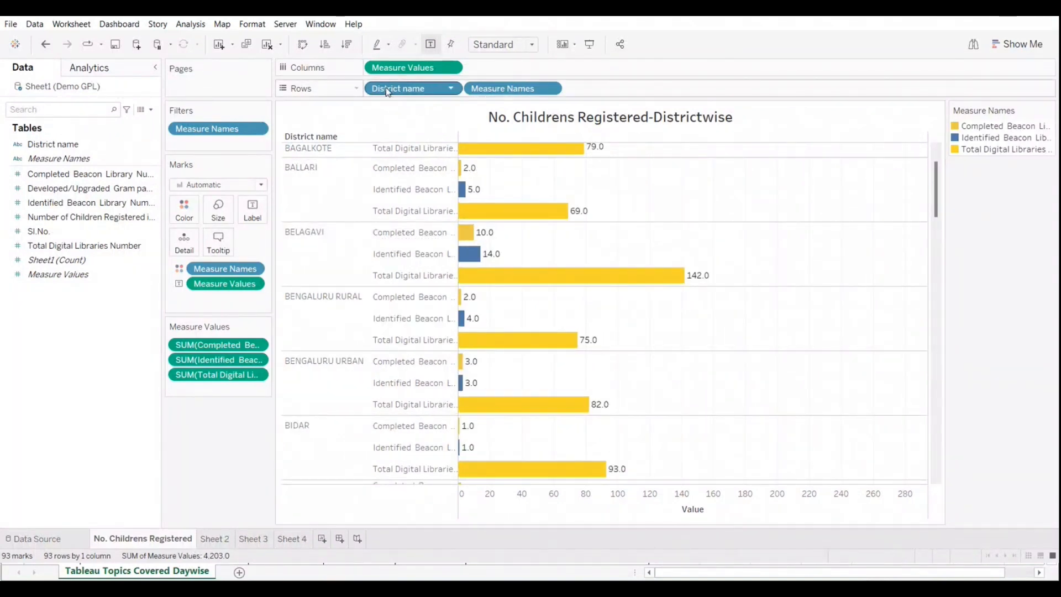
# Step: Move District name after Measure Names on Rows, and replace Measure Names with District name to combine each district's measures in one bar
pyautogui.moveTo(387, 91); pyautogui.dragTo(608, 91)
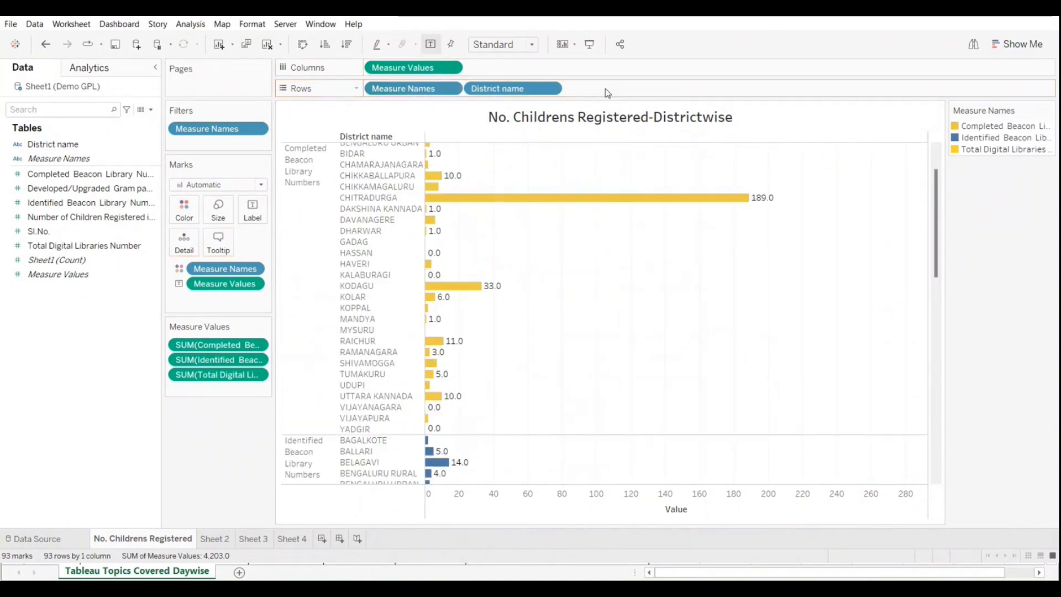
pyautogui.moveTo(522, 90); pyautogui.dragTo(411, 90)
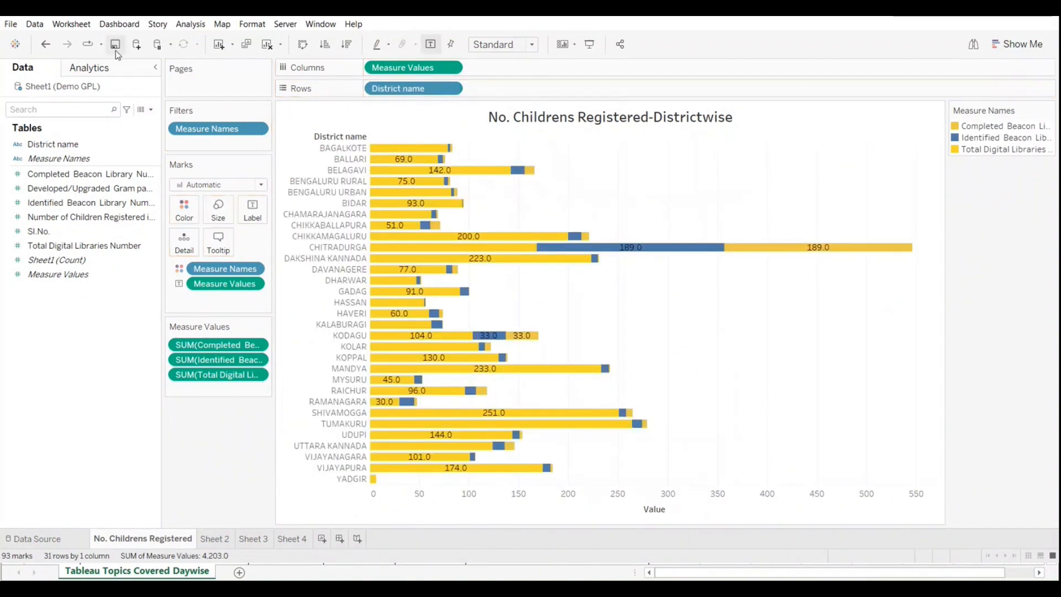
# Step: Clear the sheet and place District name on Rows
pyautogui.click(267, 44)
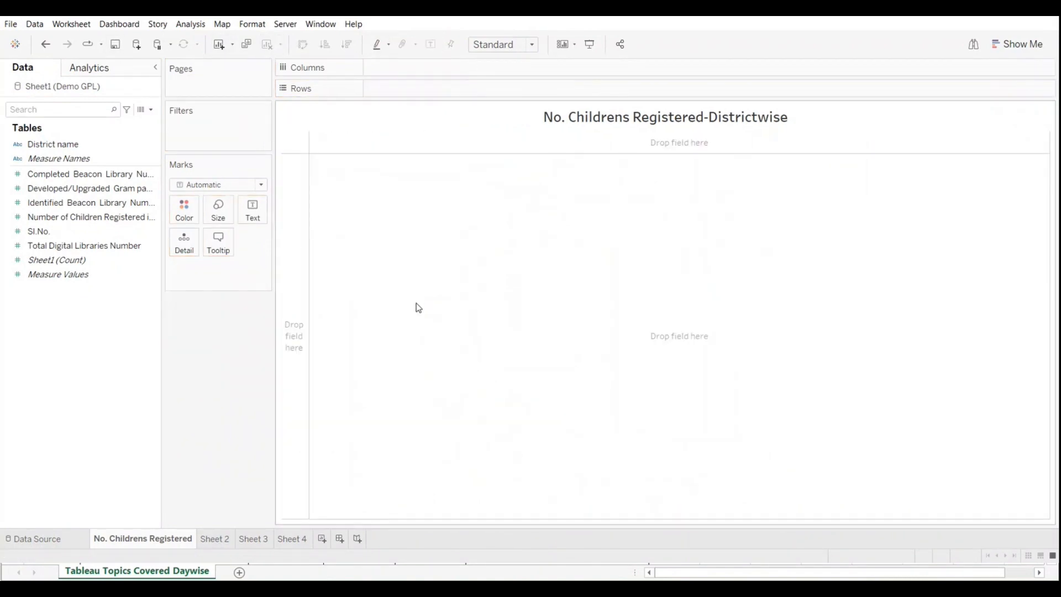
pyautogui.click(45, 147)
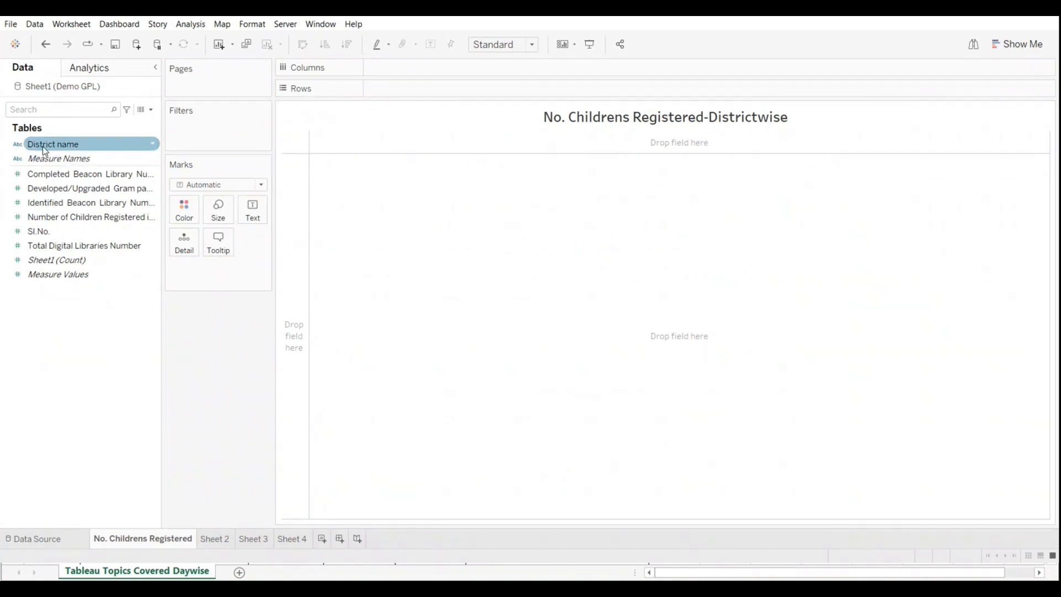
pyautogui.moveTo(44, 148); pyautogui.dragTo(406, 94)
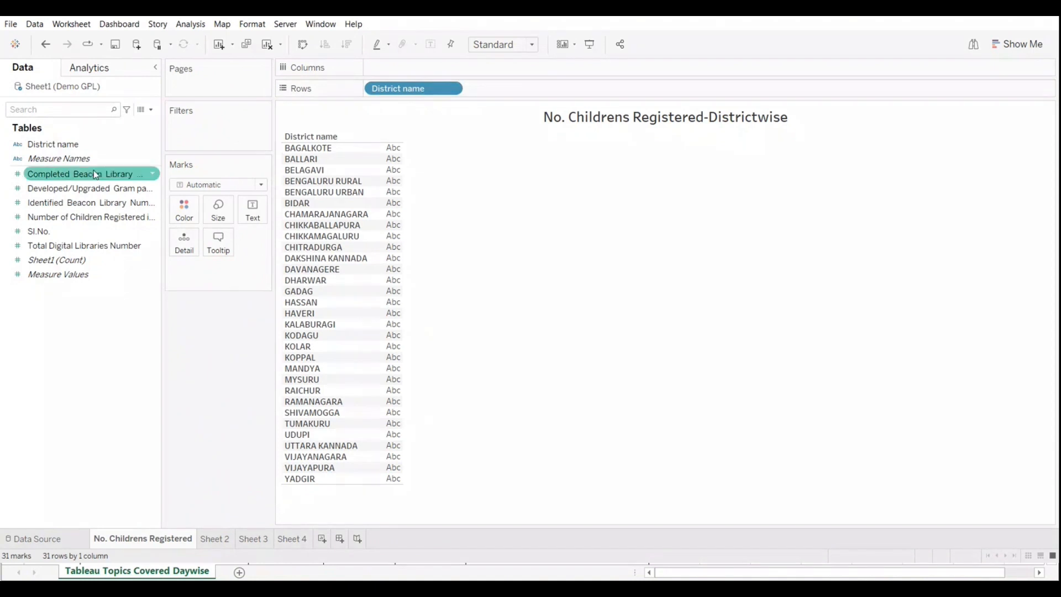
# Step: Undo the sheet clearing and the rearrangement of the Rows fields to restore separate measure bars per district
pyautogui.click(47, 46)
pyautogui.click(47, 46)
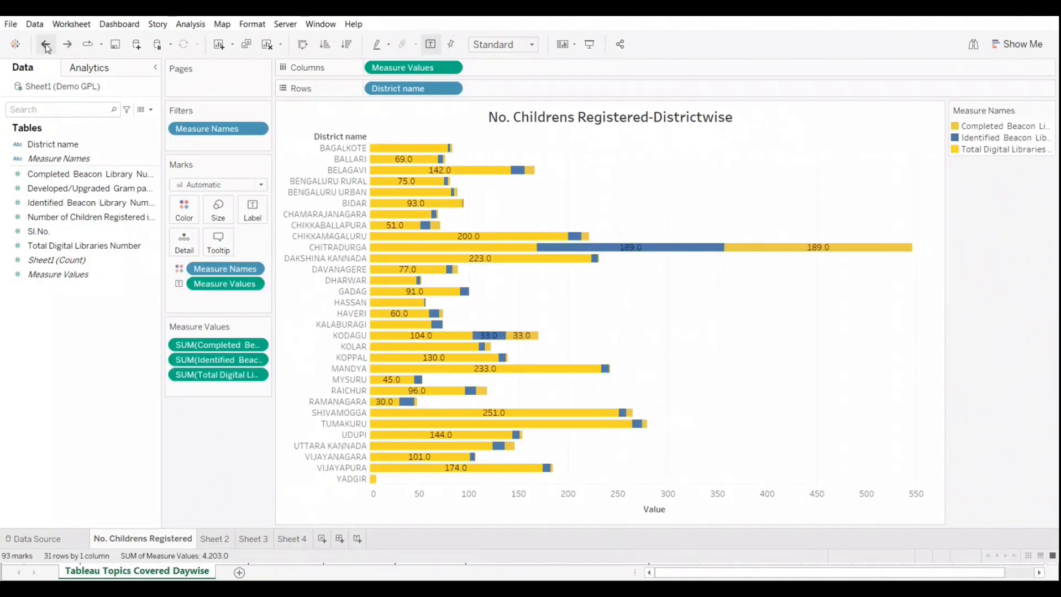
pyautogui.click(47, 46)
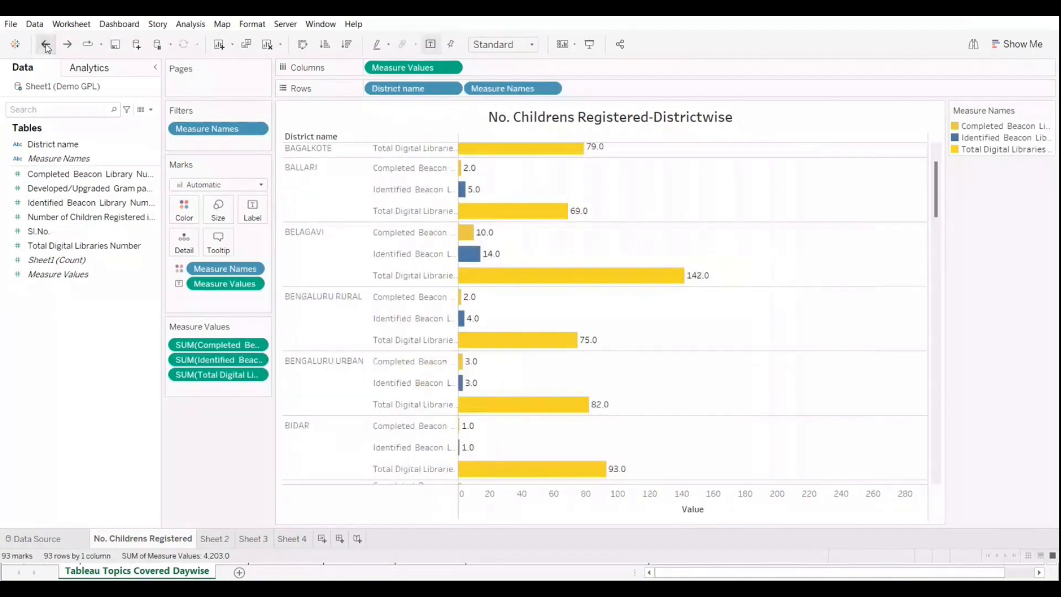
pyautogui.click(68, 46)
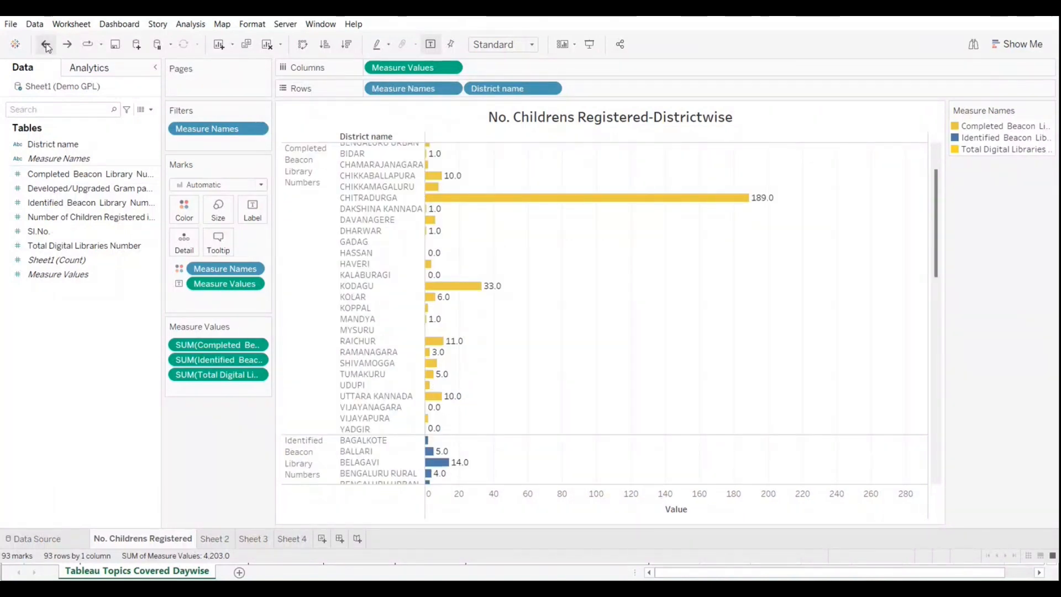
pyautogui.click(46, 47)
# Step: Clear the sheet again, list the districts as rows, and examine the Measure Names field's description
pyautogui.click(268, 45)
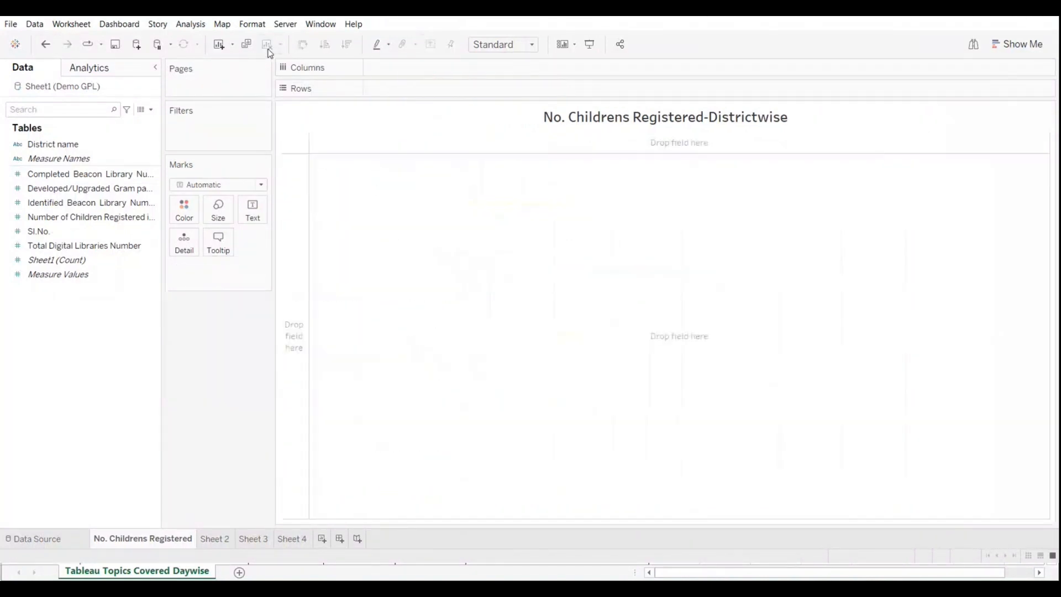
pyautogui.moveTo(52, 144); pyautogui.dragTo(411, 92)
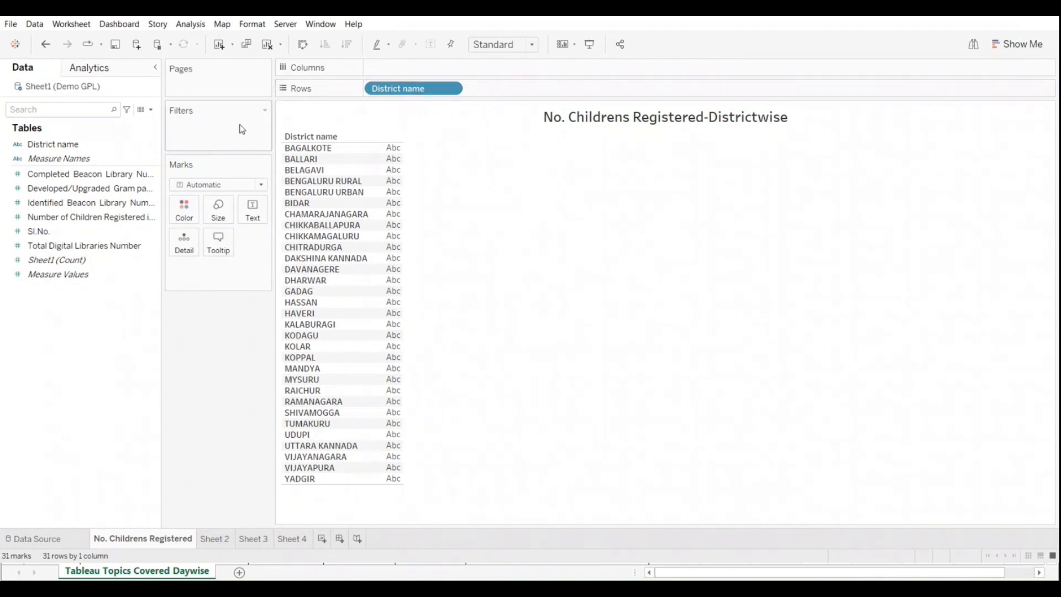
pyautogui.click(122, 162)
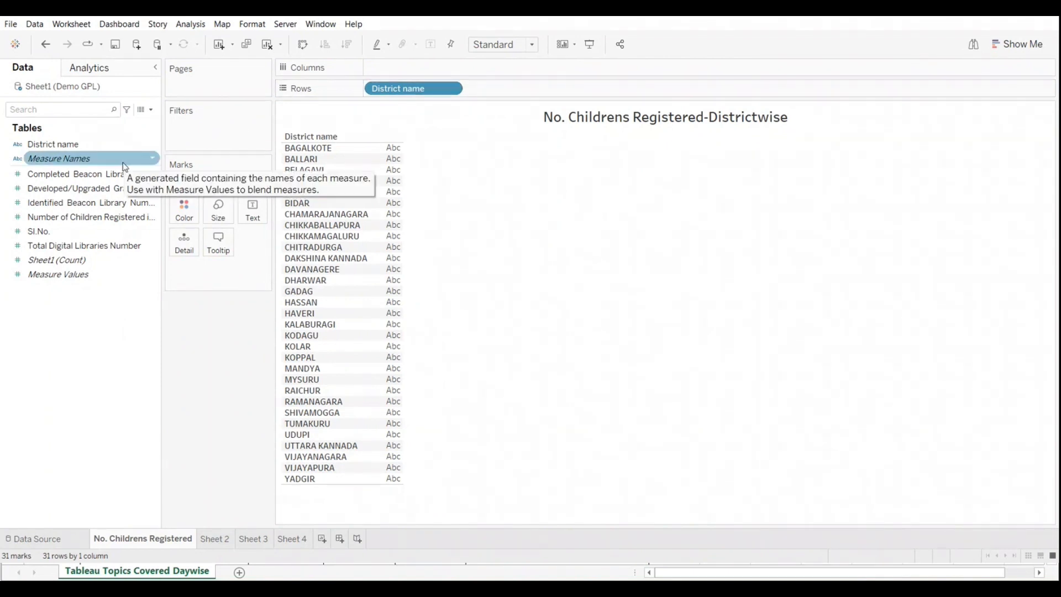
pyautogui.click(51, 176)
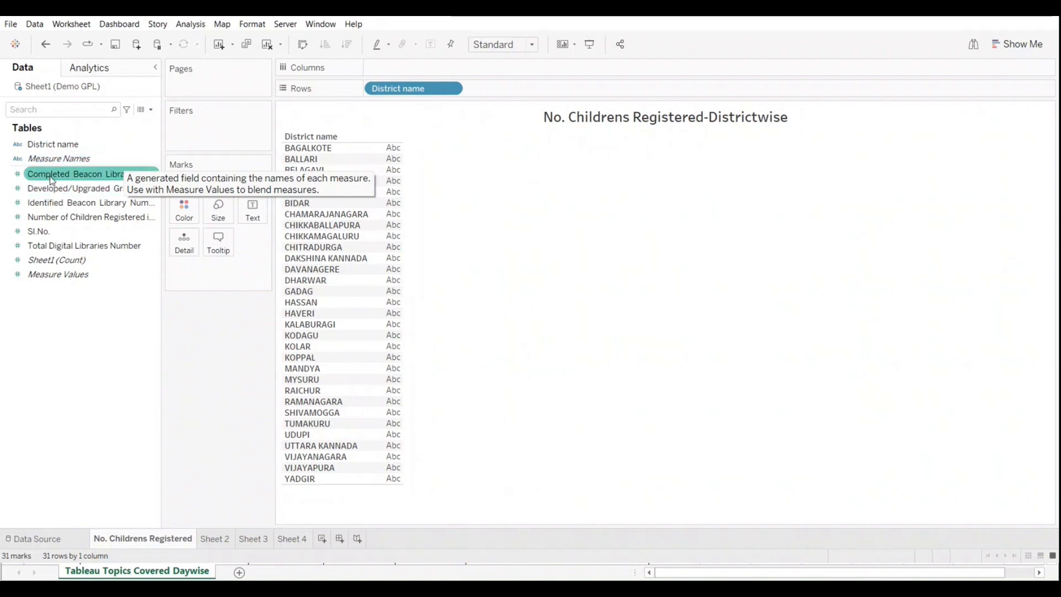
# Step: Undo the recent changes back to the vertical bar chart of districts
pyautogui.click(46, 47)
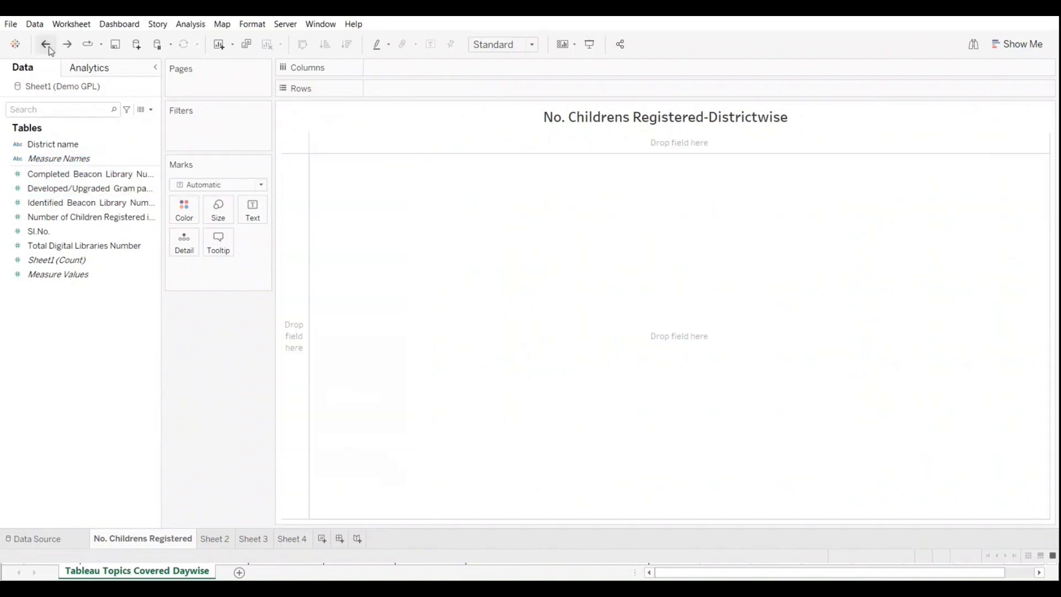
pyautogui.click(47, 46)
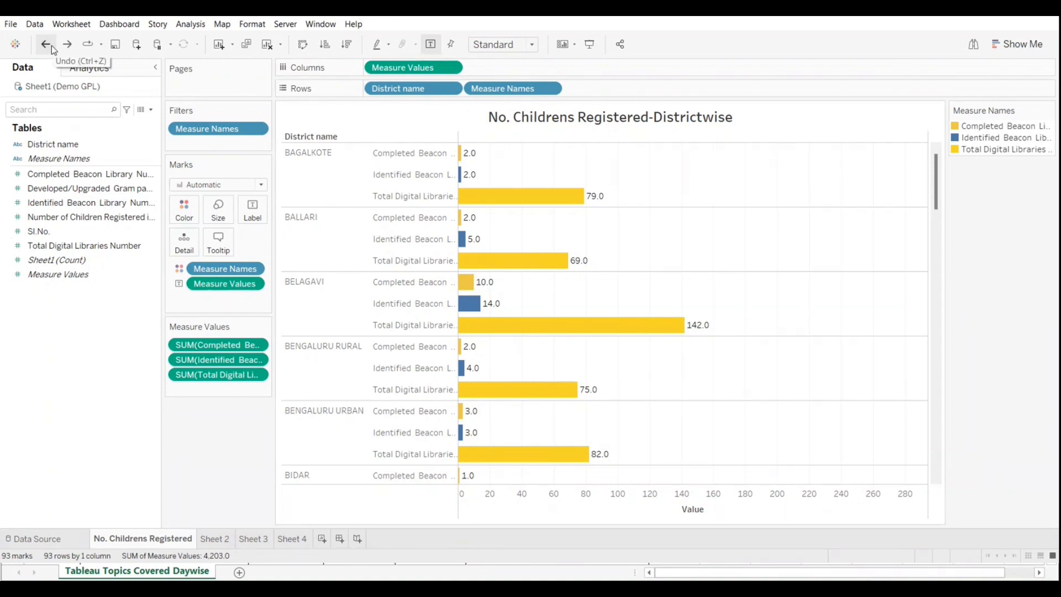
pyautogui.click(46, 44)
pyautogui.click(46, 44)
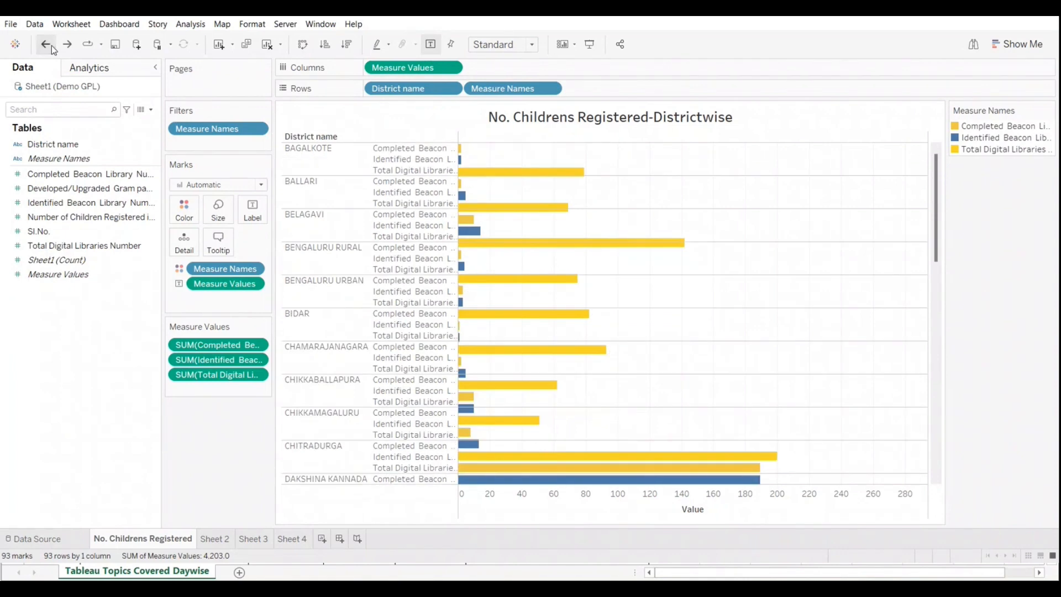
pyautogui.click(52, 48)
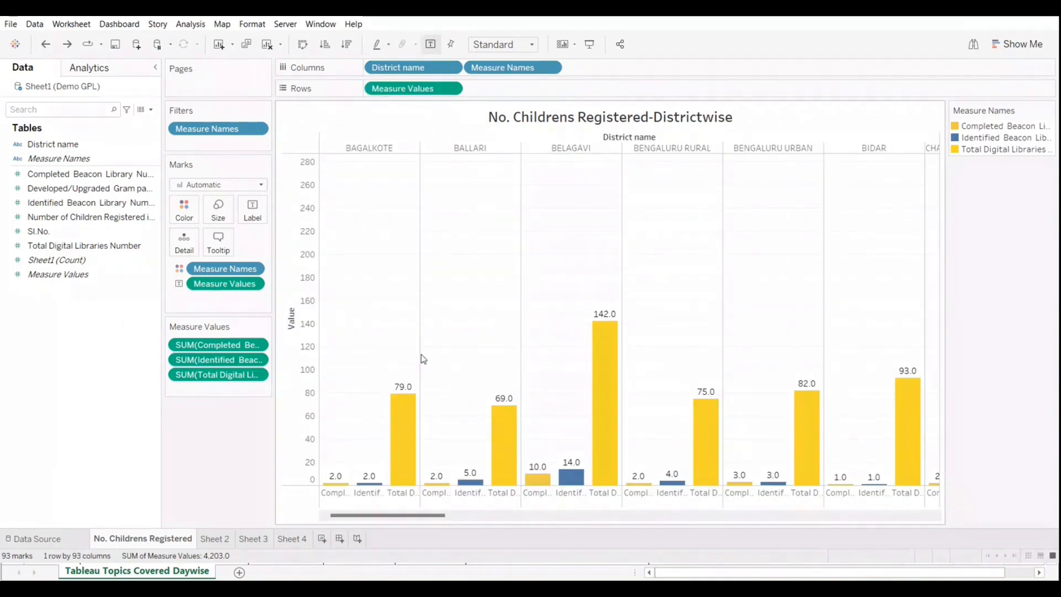
# Step: Make the district bars horizontal again by swapping rows and columns, and enlarge the row height
pyautogui.click(302, 47)
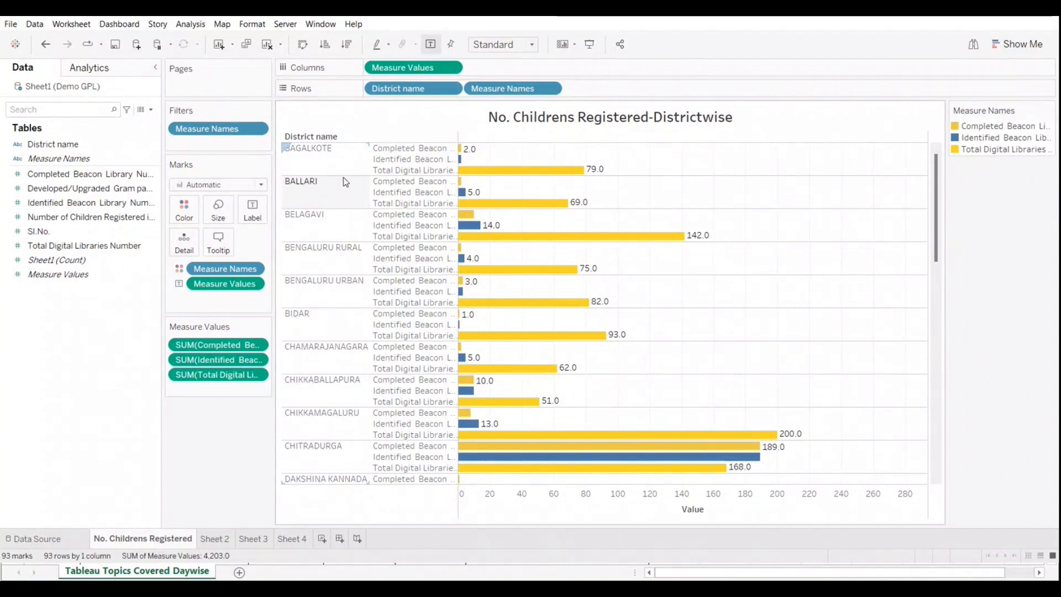
pyautogui.moveTo(403, 187); pyautogui.dragTo(345, 206)
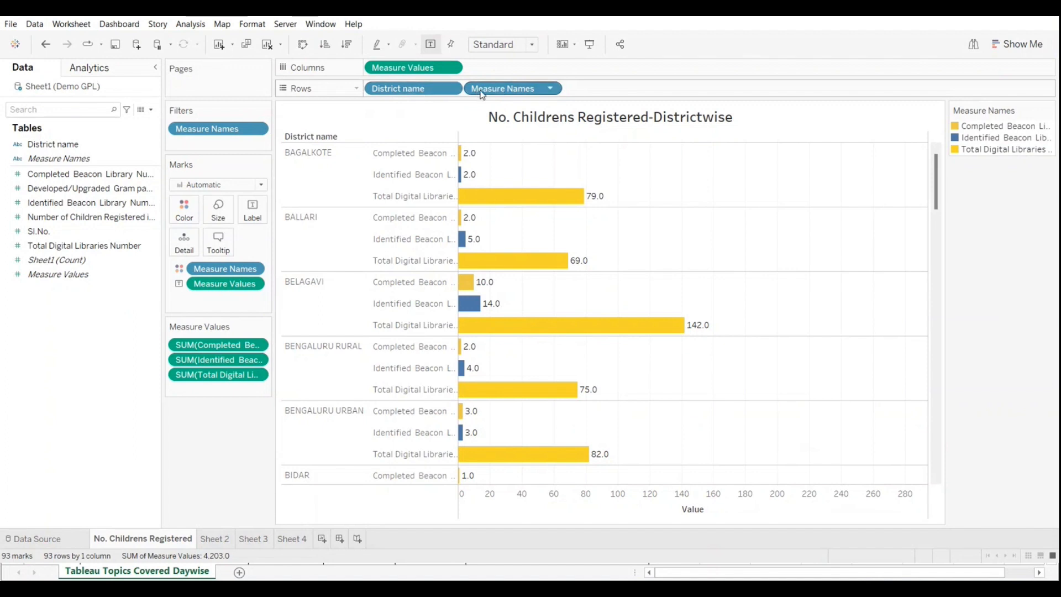
# Step: Place District name after Measure Names on Rows, and sort the districts in descending order of value within each measure
pyautogui.moveTo(392, 90)
pyautogui.mouseDown()
pyautogui.moveTo(537, 75)
pyautogui.moveTo(615, 88)
pyautogui.mouseUp()
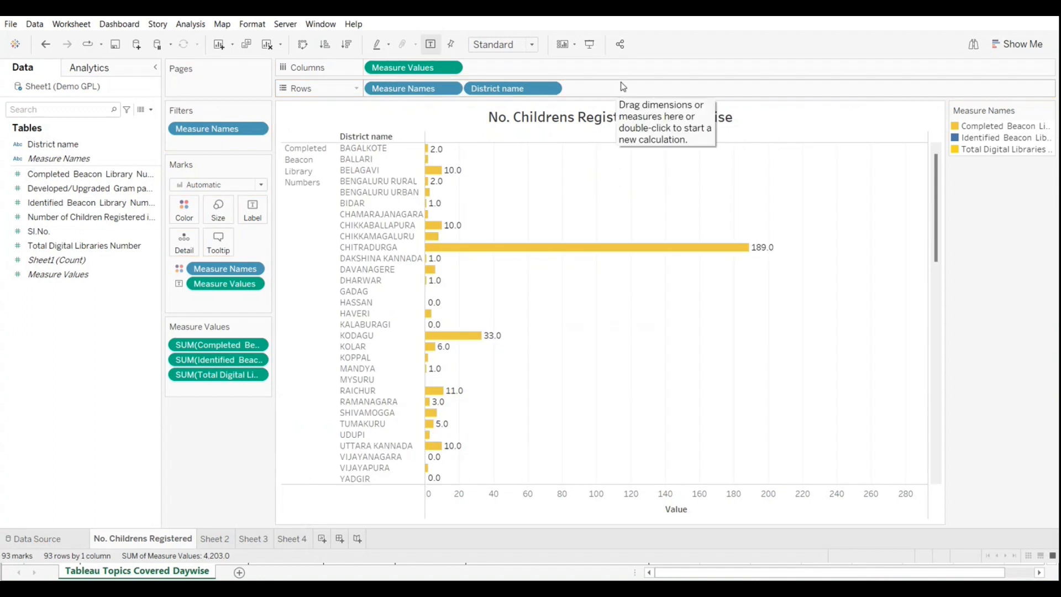
pyautogui.click(347, 44)
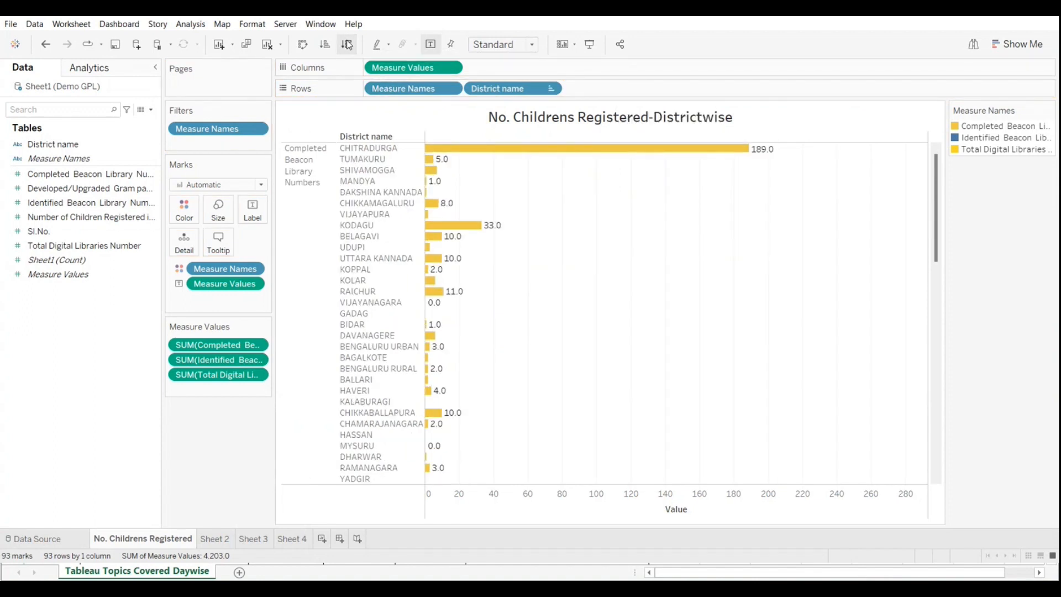
pyautogui.click(304, 166)
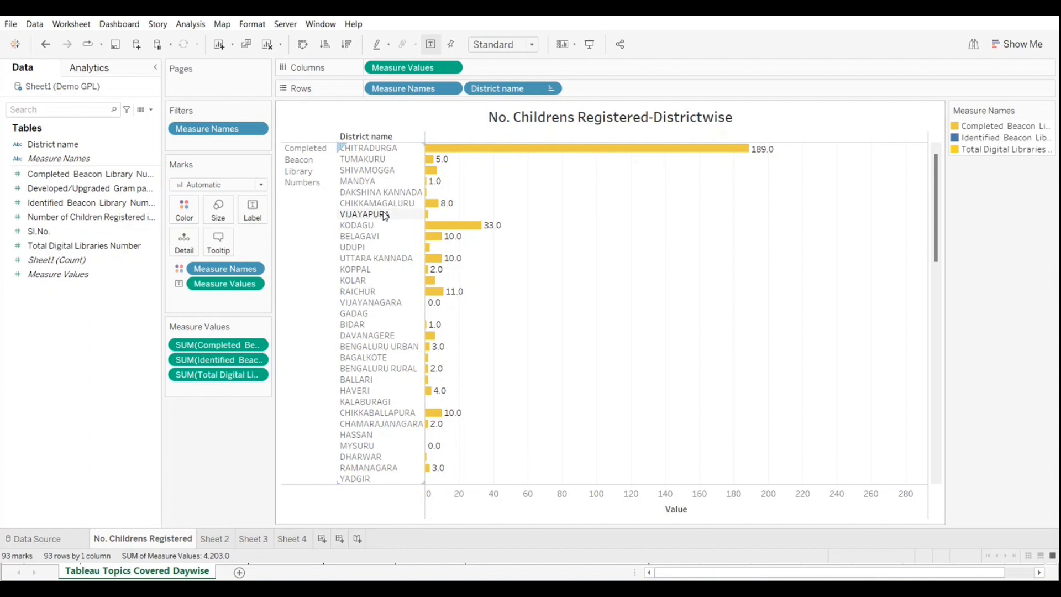
pyautogui.scroll(-8, 386, 216)
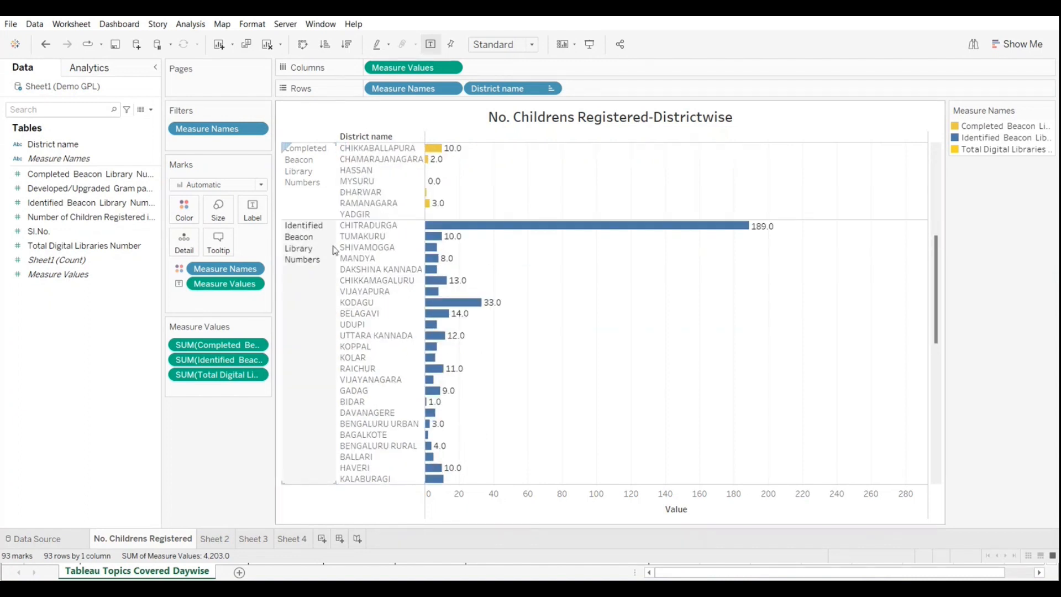
pyautogui.scroll(1, 332, 245)
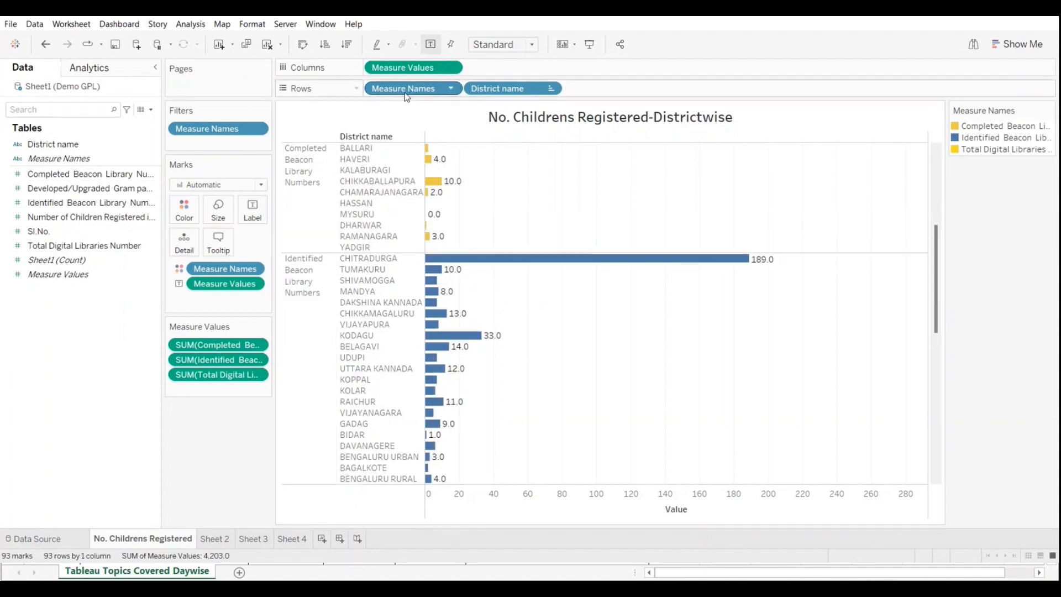
# Step: Move Measure Names after District name on Rows to group the measures under each sorted district
pyautogui.moveTo(406, 97); pyautogui.dragTo(638, 90)
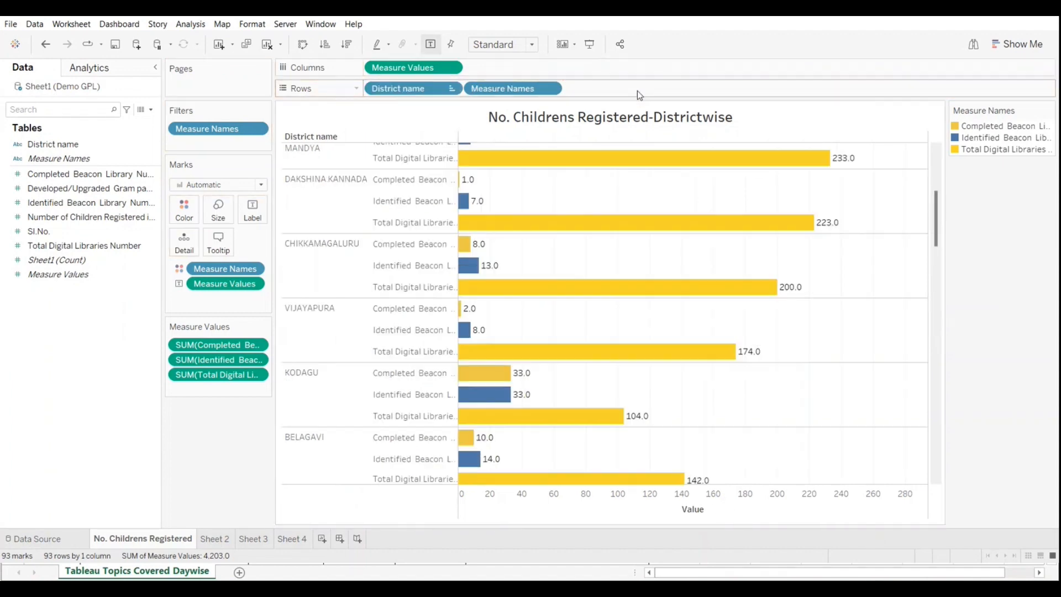
pyautogui.click(83, 173)
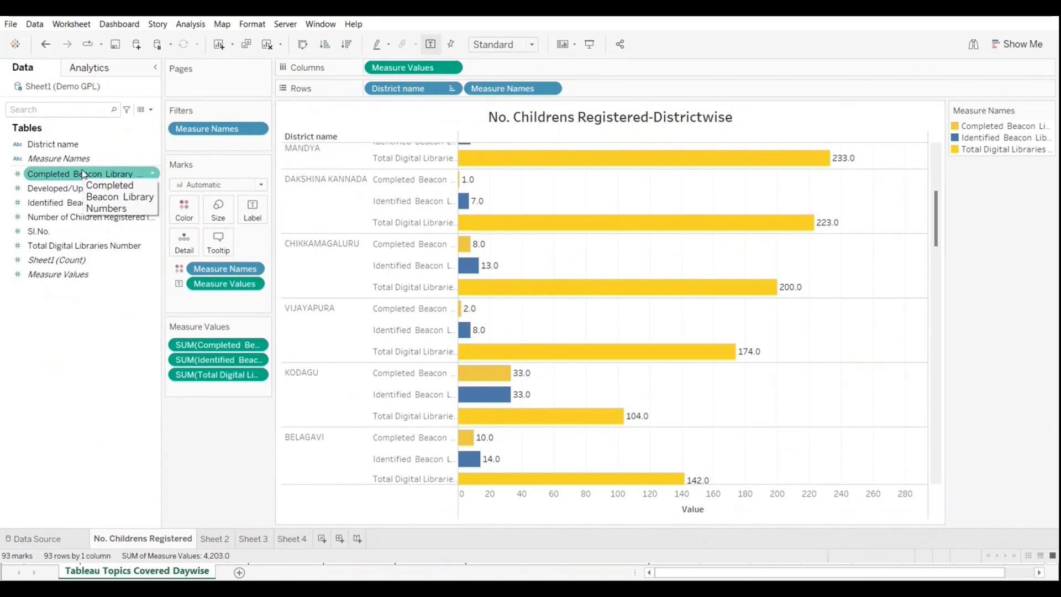
pyautogui.scroll(5, 433, 246)
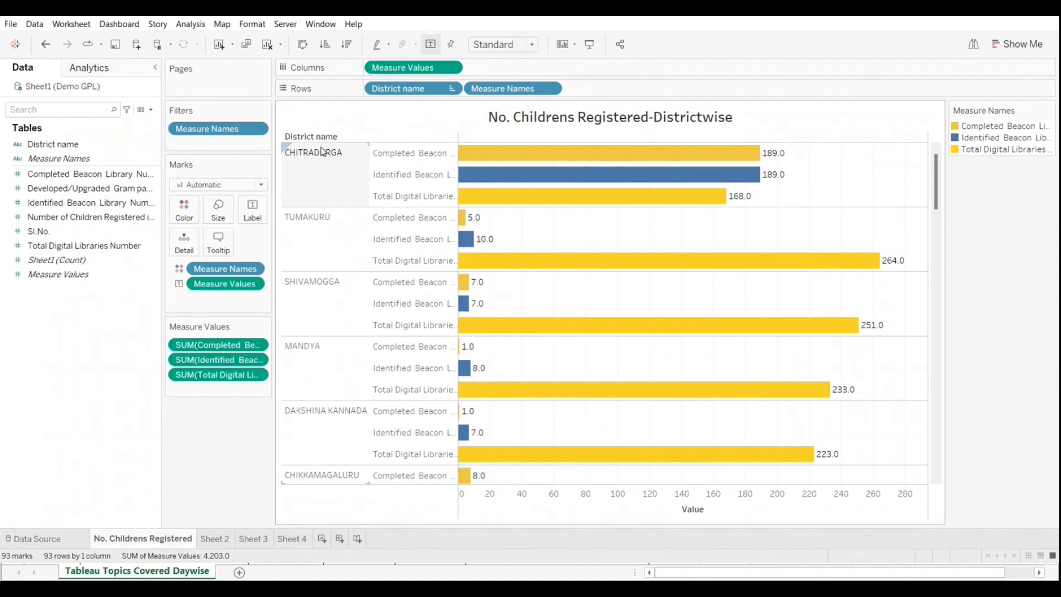
# Step: Try clearing the sheet and placing only Completed Beacon Library Numbers on Rows, and undo it
pyautogui.click(268, 44)
pyautogui.moveTo(62, 177); pyautogui.dragTo(384, 90)
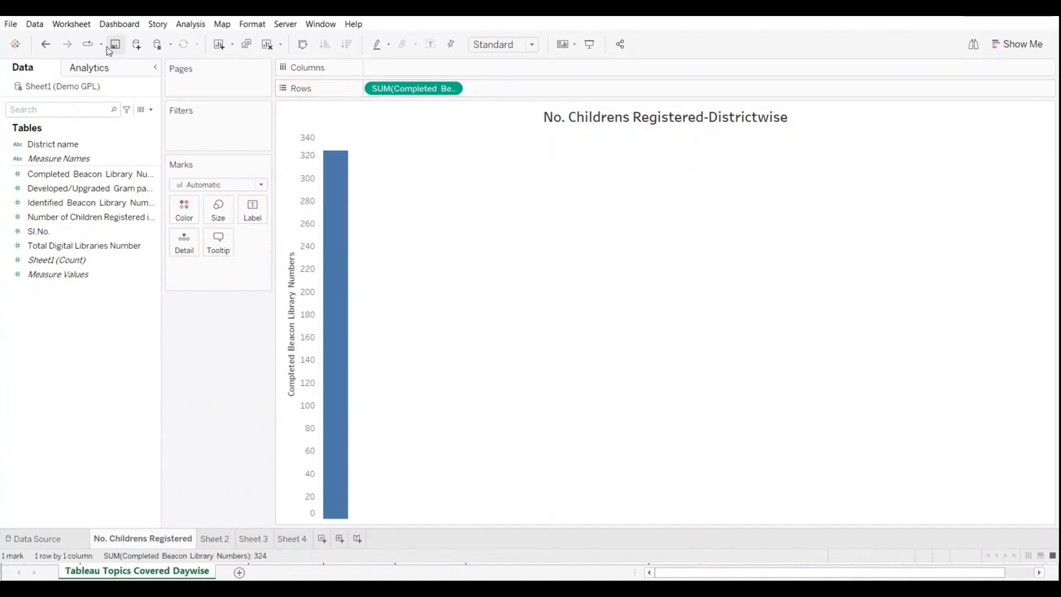
pyautogui.click(46, 46)
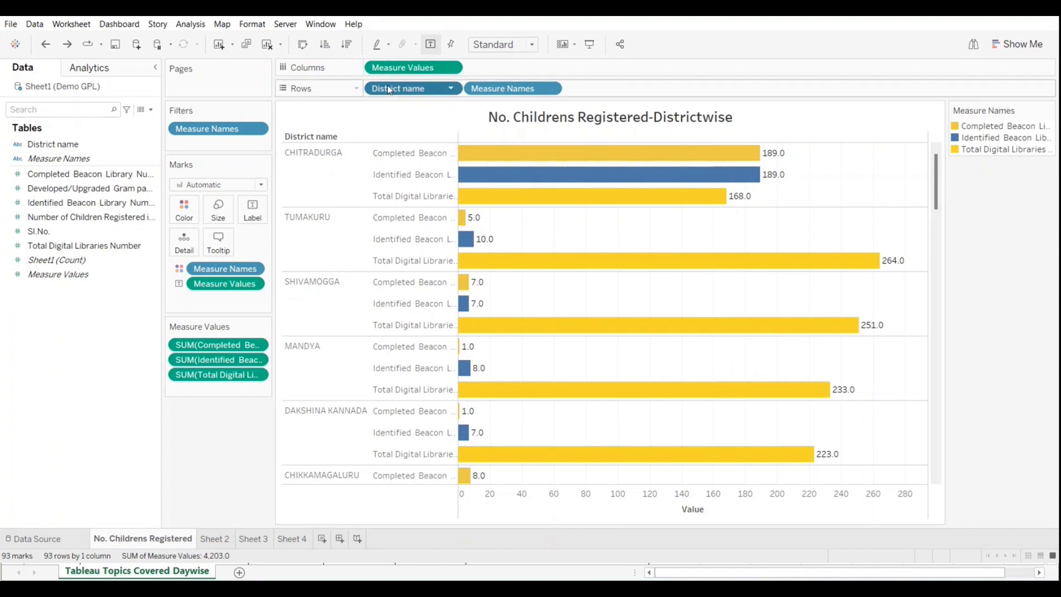
# Step: Group the districts under each measure by moving District name after Measure Names on Rows, and check the Measure Values options
pyautogui.moveTo(390, 89); pyautogui.dragTo(606, 89)
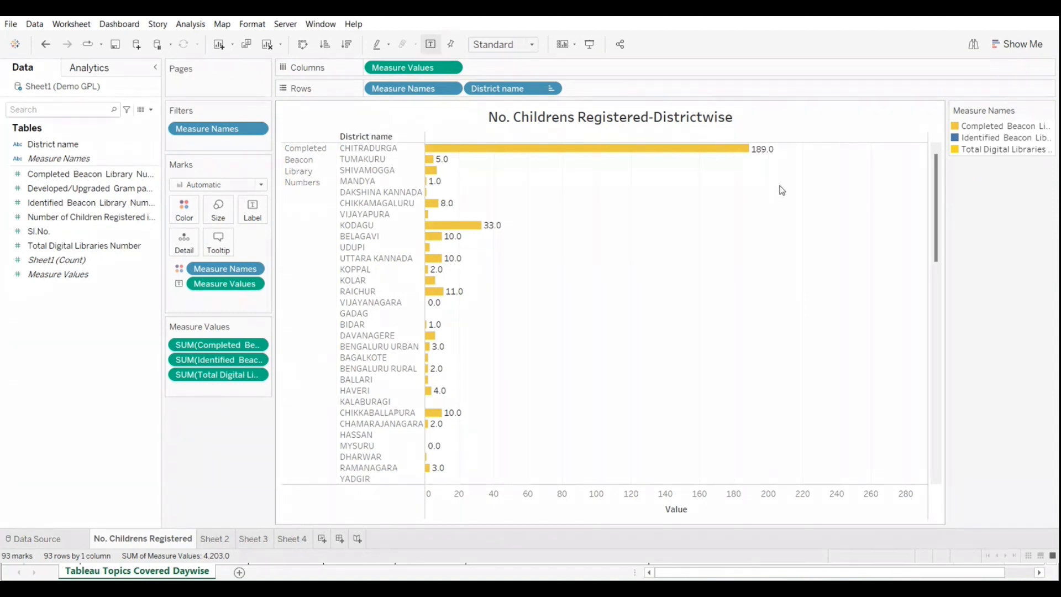
pyautogui.rightClick(903, 148)
pyautogui.click(902, 142)
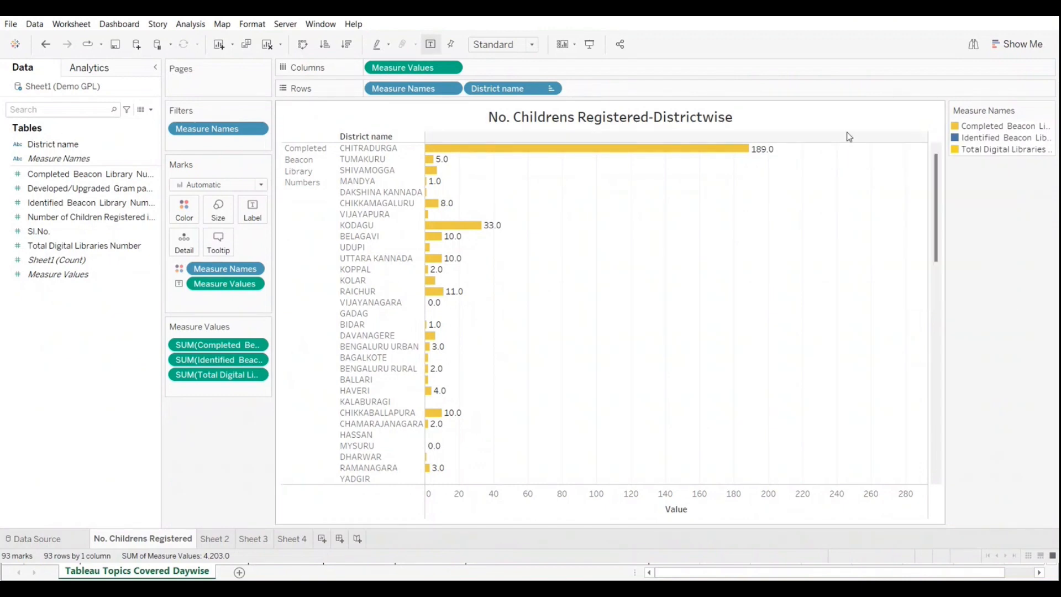
pyautogui.click(452, 68)
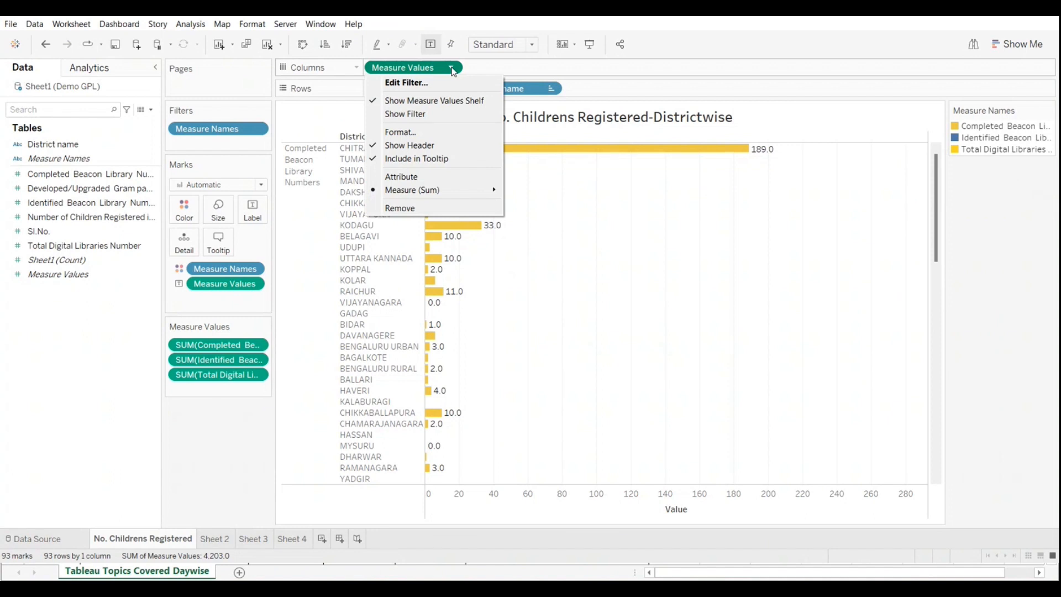
pyautogui.click(332, 277)
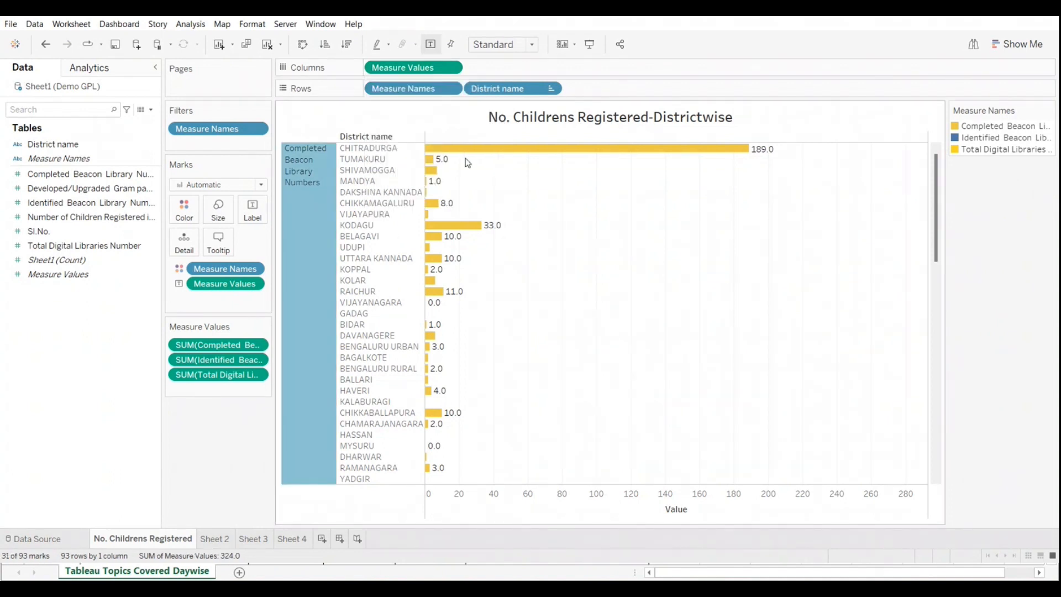
pyautogui.click(462, 139)
# Step: Sort the district names in descending alphabetical order from their header, and clear the sort
pyautogui.moveTo(377, 137)
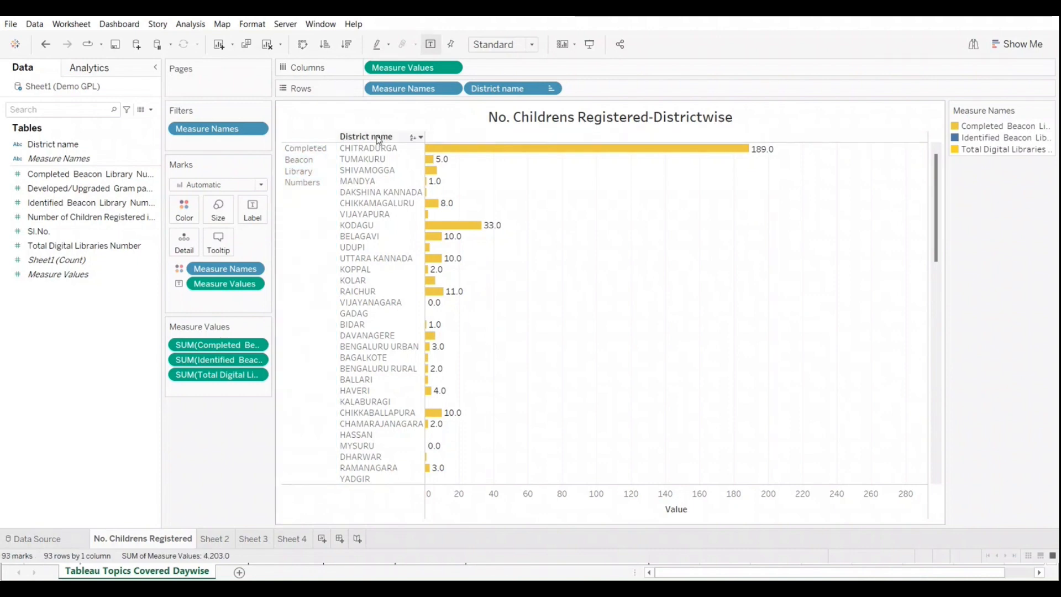
pyautogui.click(413, 138)
pyautogui.click(412, 138)
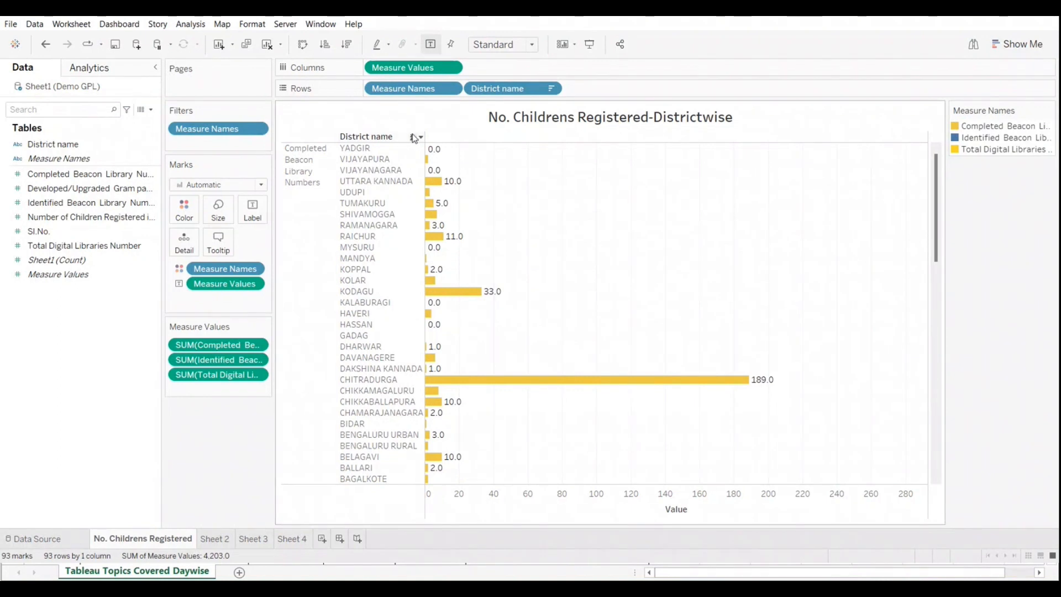
pyautogui.click(413, 138)
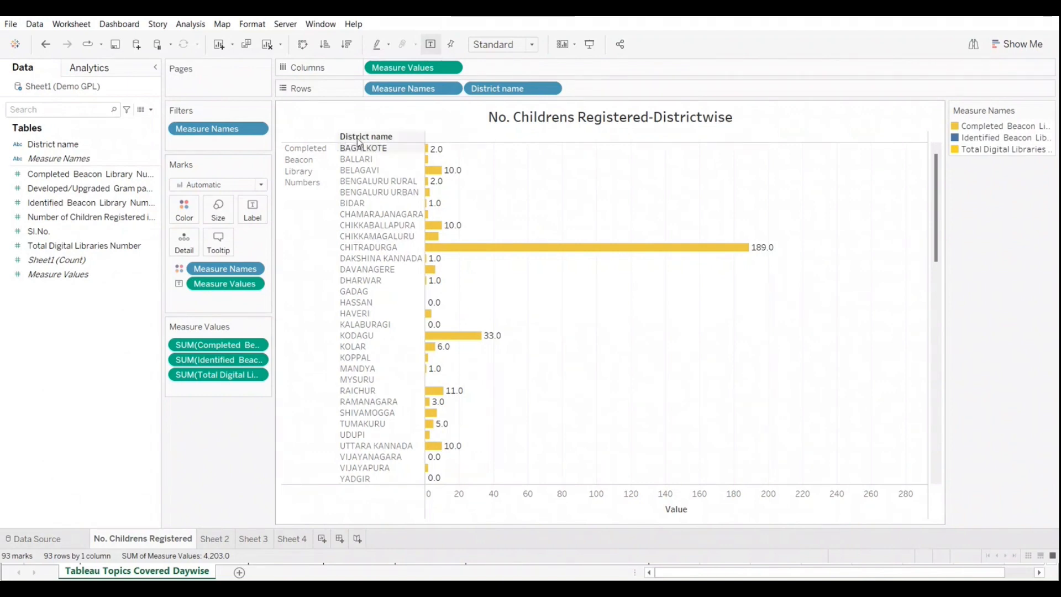
# Step: Try grouping the measures under each district by moving Measure Names after District name on Rows, and reverse the order to compare the layouts
pyautogui.moveTo(410, 89); pyautogui.dragTo(614, 91)
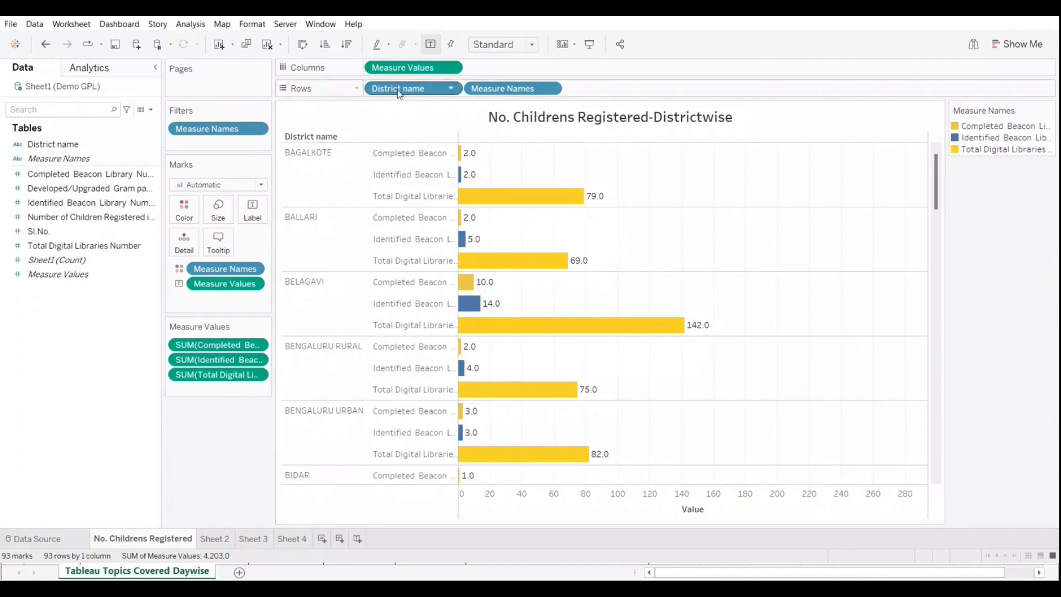
pyautogui.moveTo(399, 93); pyautogui.dragTo(641, 85)
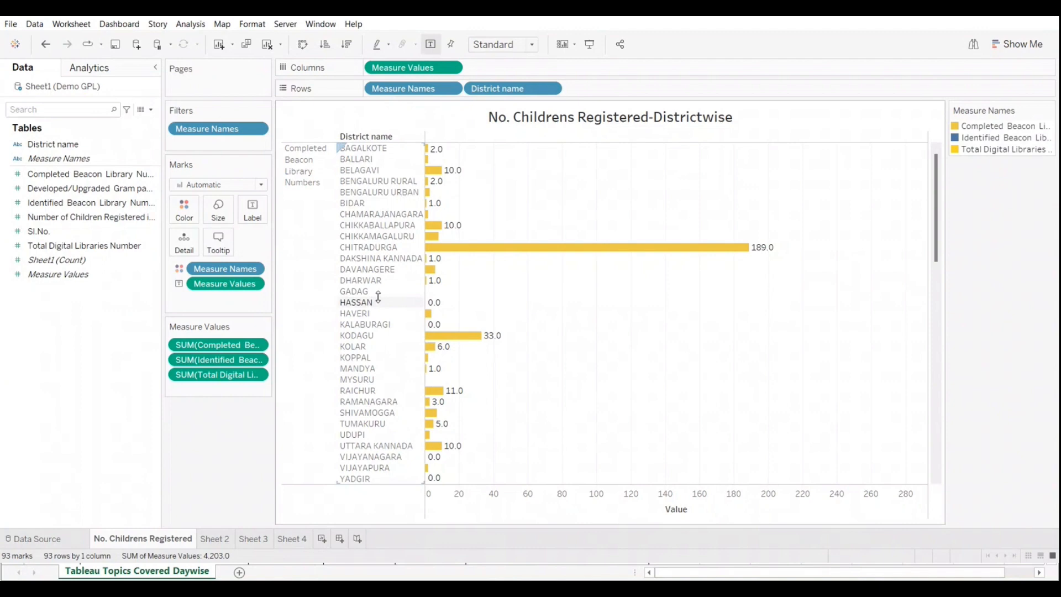
pyautogui.scroll(-3, 376, 296)
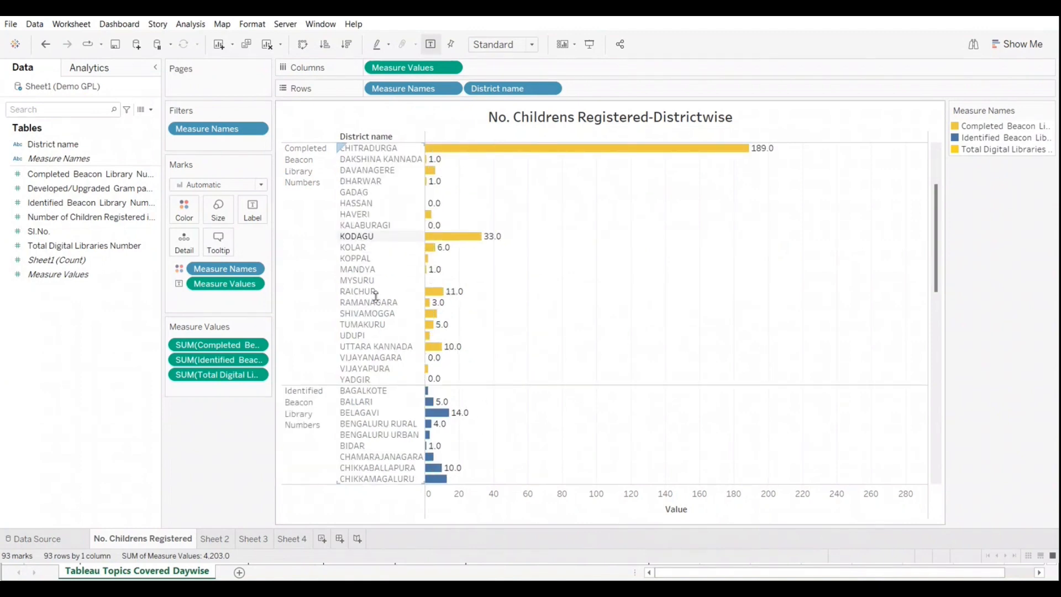
pyautogui.scroll(-3, 375, 296)
pyautogui.scroll(-1, 365, 301)
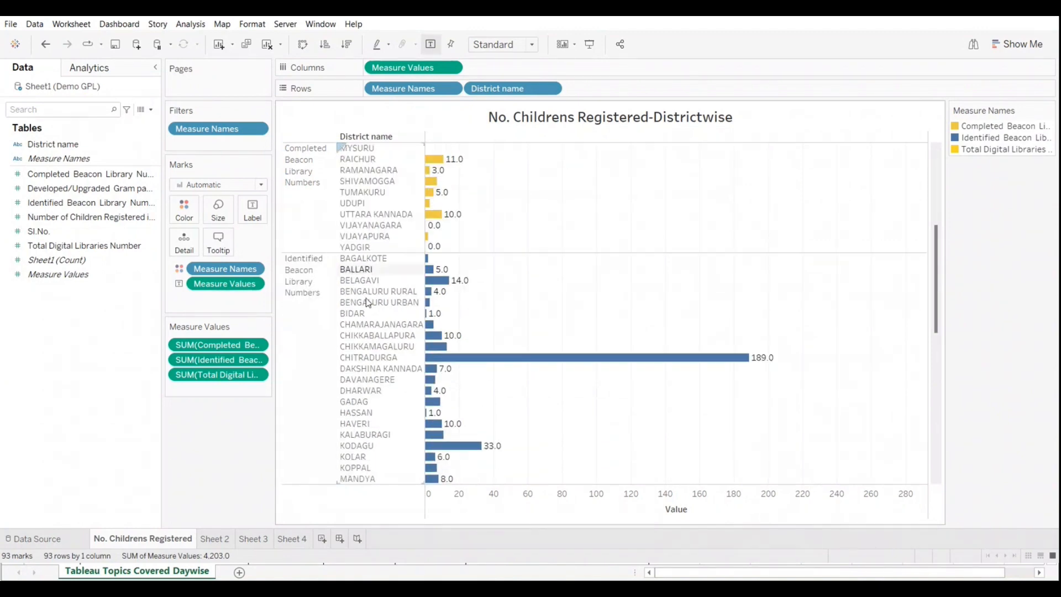
pyautogui.scroll(-1, 368, 302)
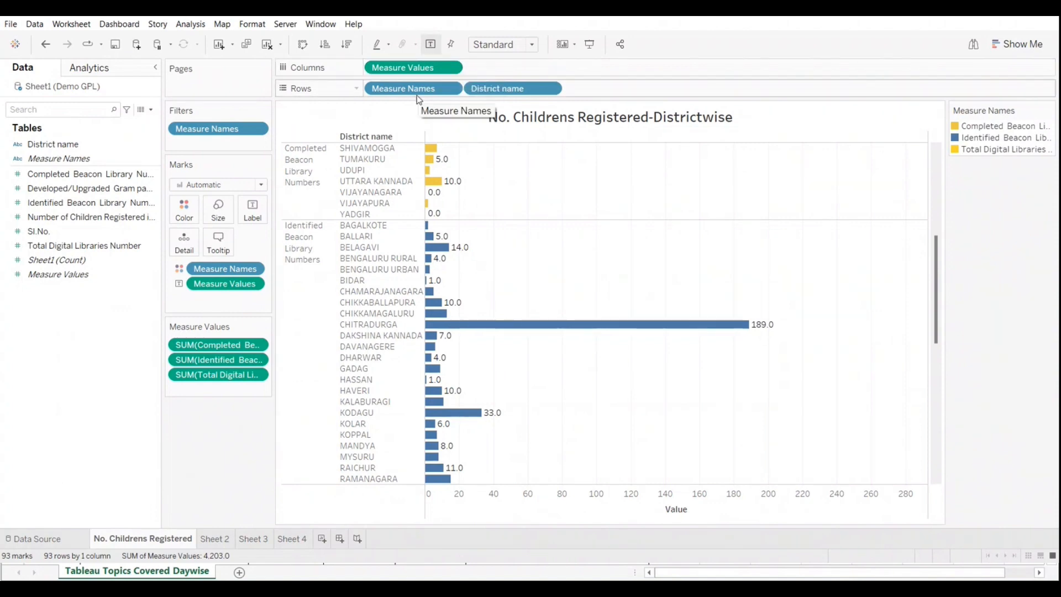
# Step: Remove Measure Values from Columns to show the figures as a text table, and place Measure Values back on Columns
pyautogui.moveTo(414, 67); pyautogui.dragTo(55, 331)
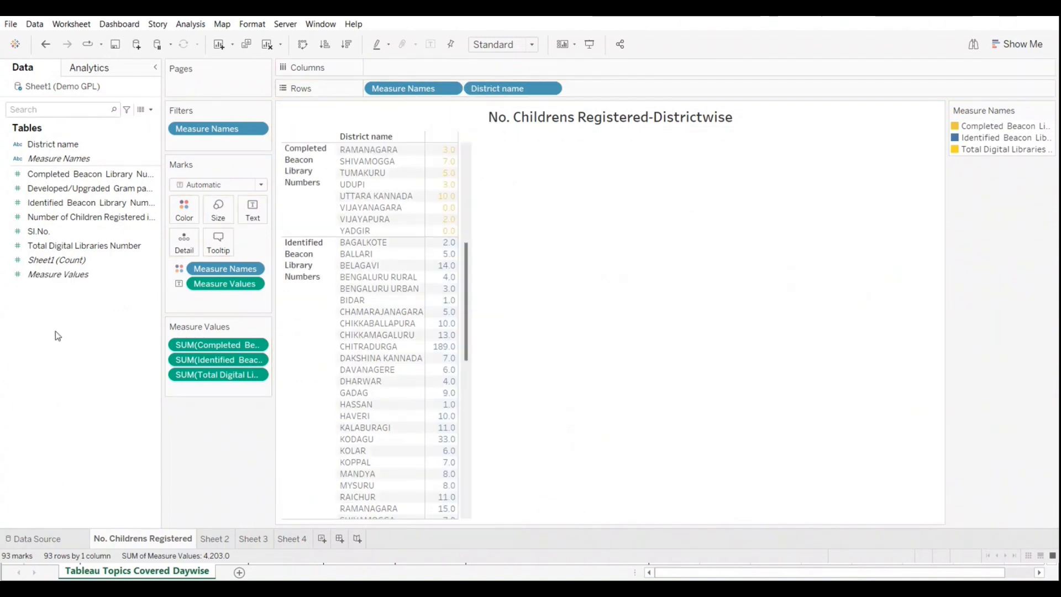
pyautogui.scroll(6, 436, 282)
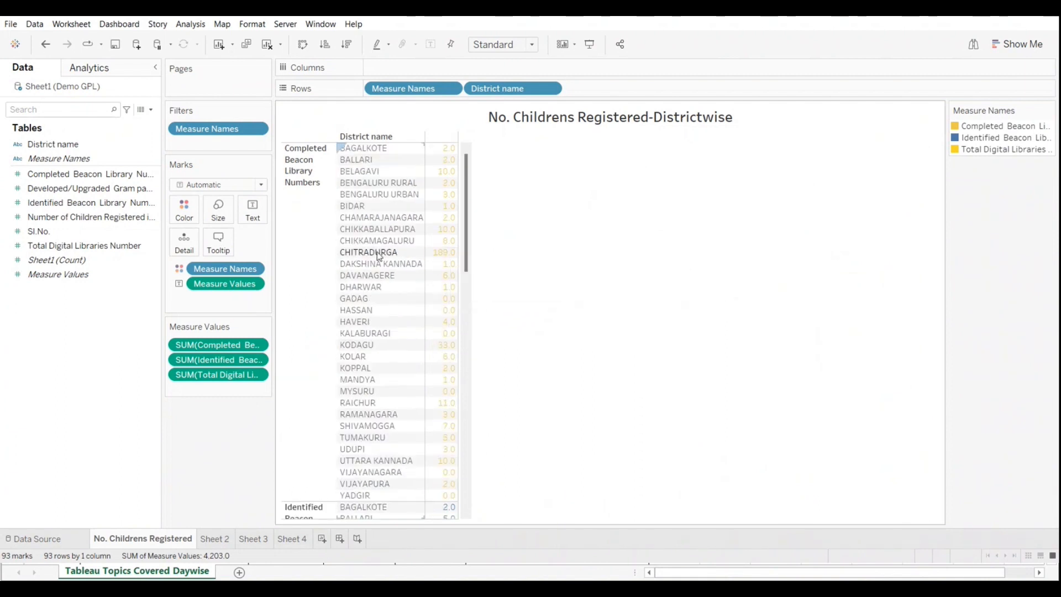
pyautogui.click(105, 216)
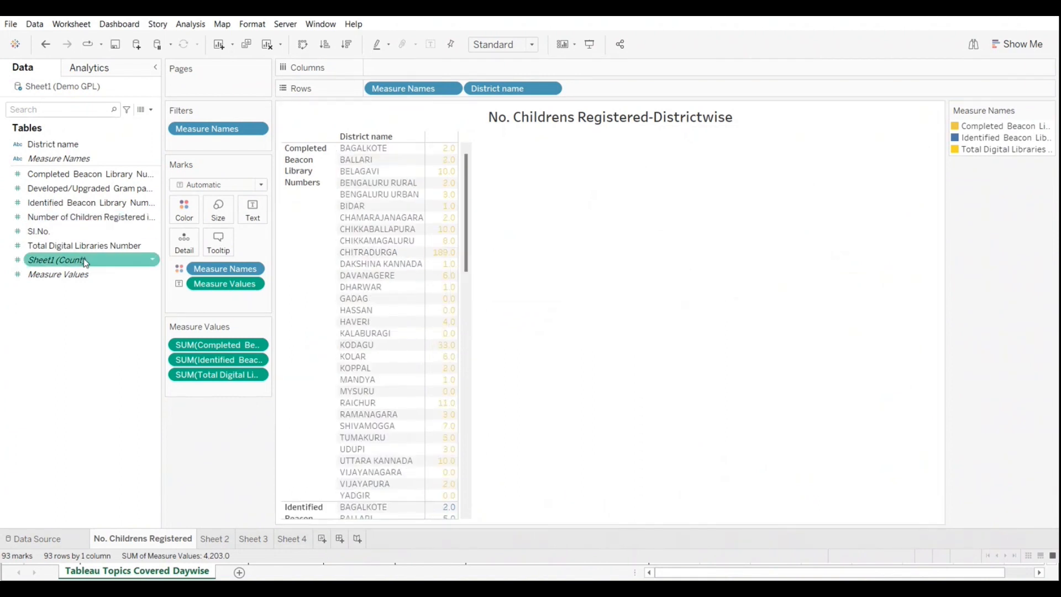
pyautogui.moveTo(58, 274); pyautogui.dragTo(445, 70)
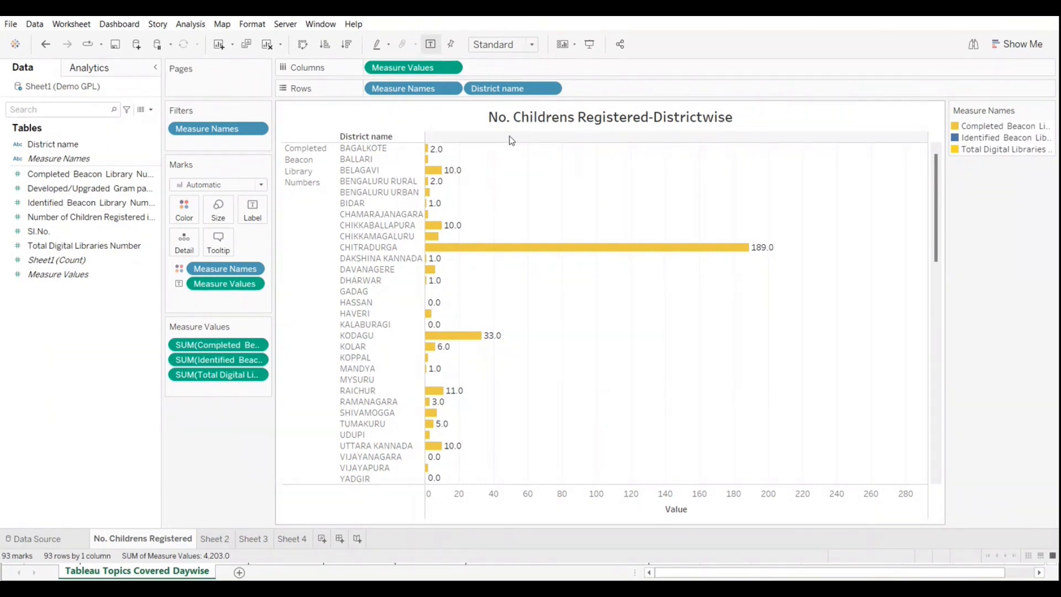
# Step: Sort the districts in descending order of their values from the chart's value header
pyautogui.rightClick(928, 138)
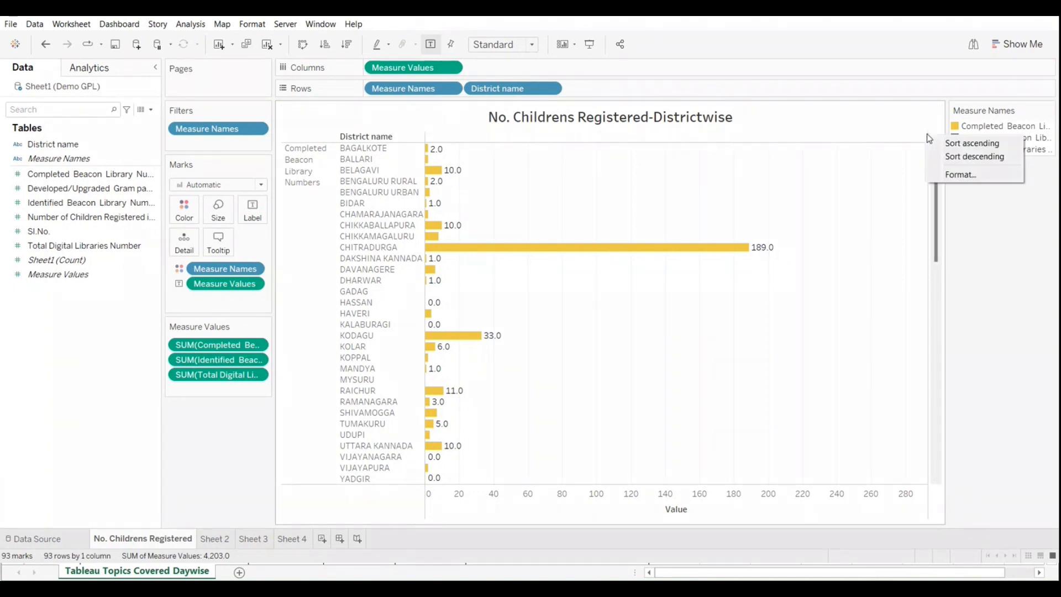
pyautogui.click(958, 158)
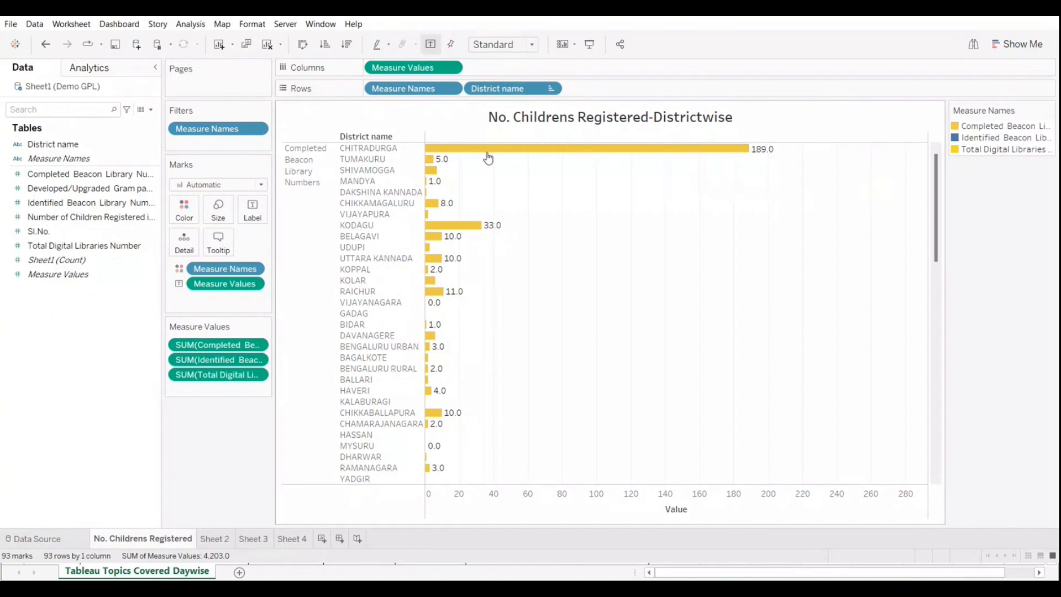
pyautogui.rightClick(497, 139)
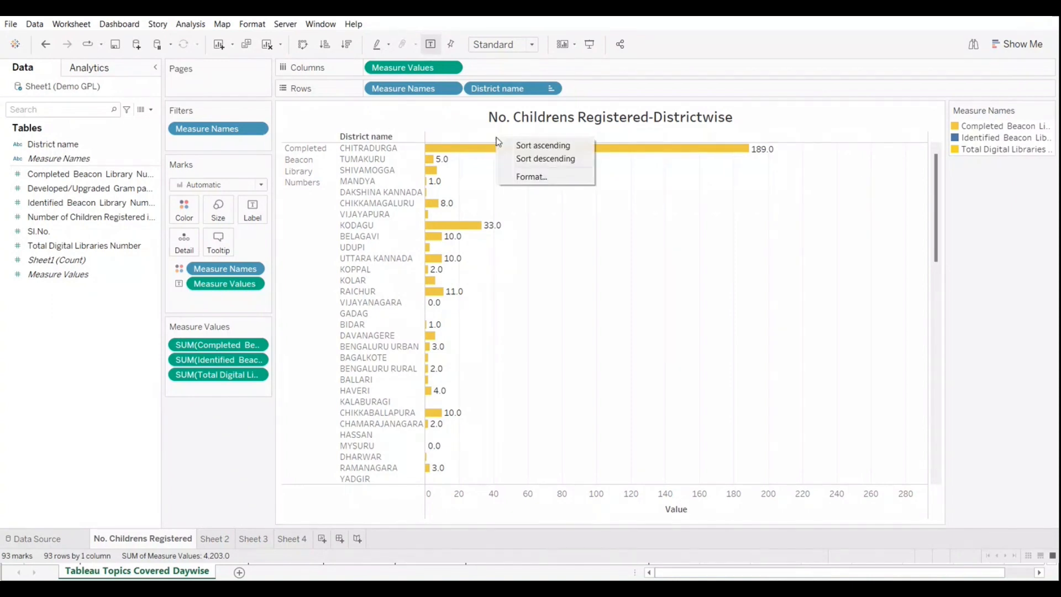
pyautogui.click(528, 161)
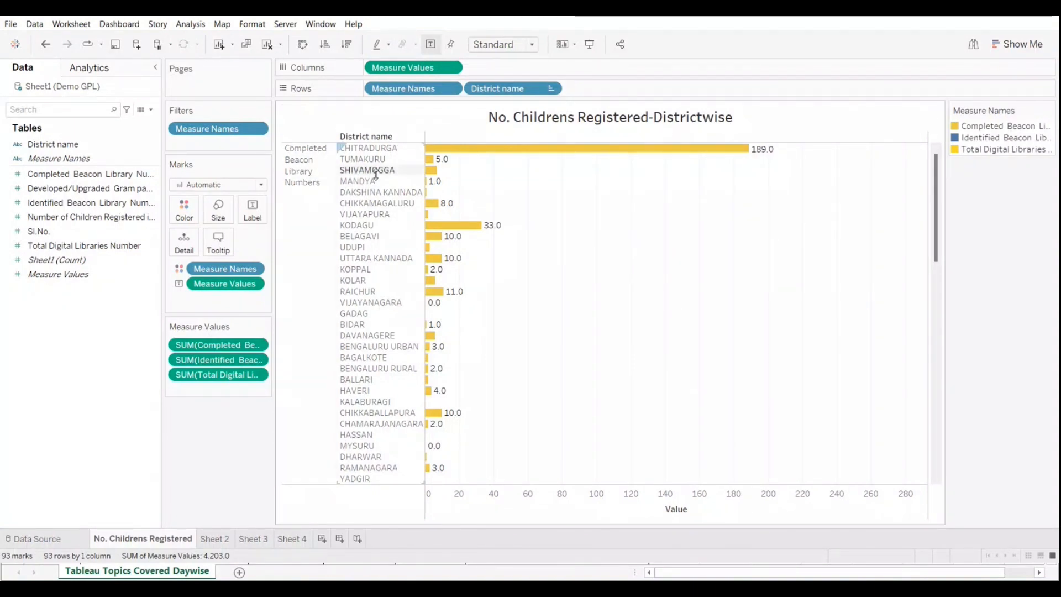
# Step: Examine the sorted district bars for Completed Beacon Library Numbers and Identified Beacon Library Numbers
pyautogui.scroll(-1, 387, 403)
pyautogui.scroll(1, 389, 403)
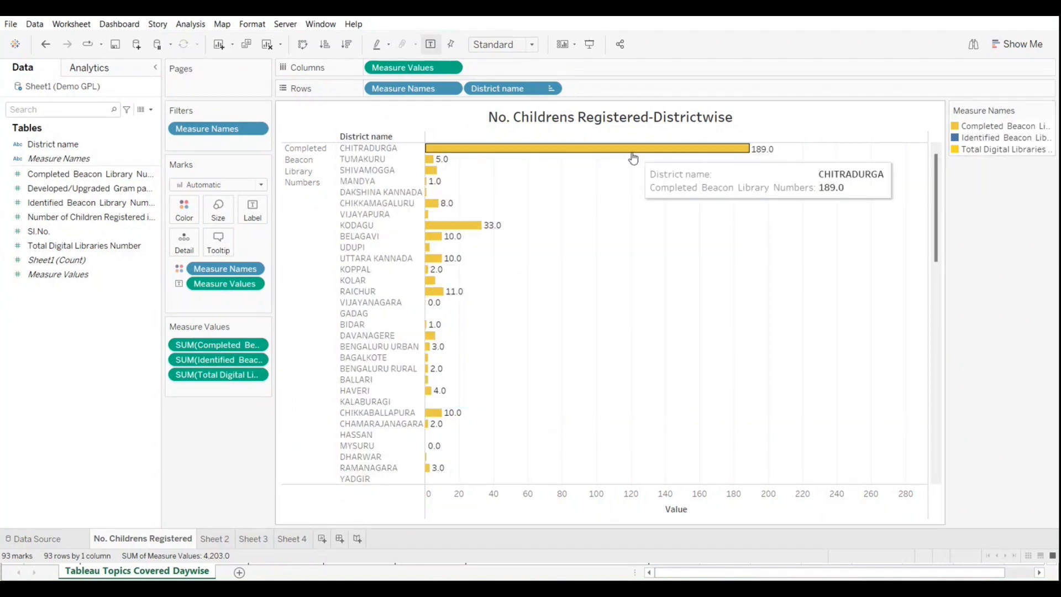
pyautogui.moveTo(636, 157)
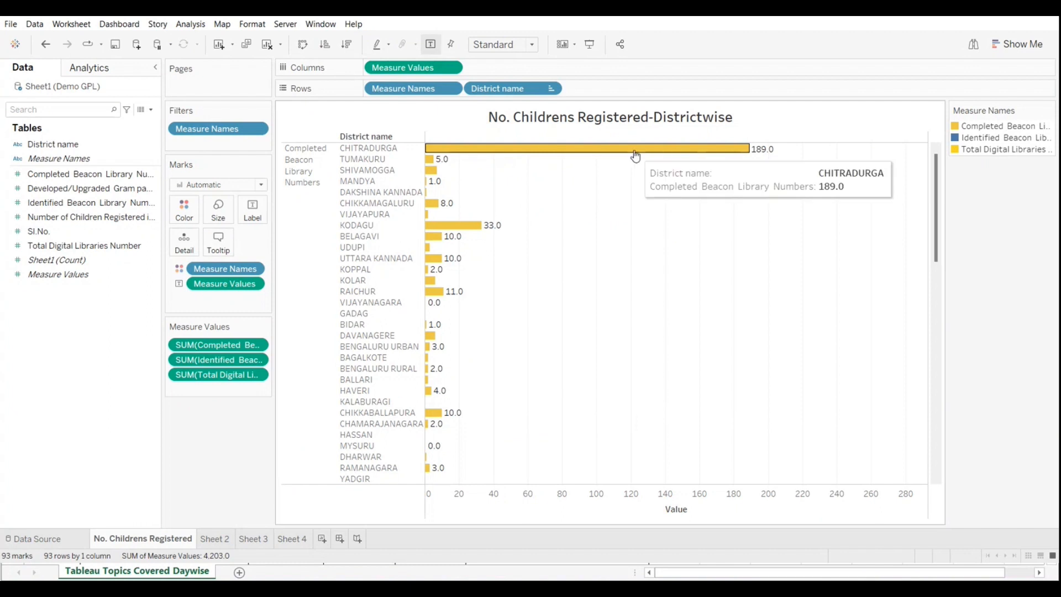
pyautogui.scroll(-6, 646, 187)
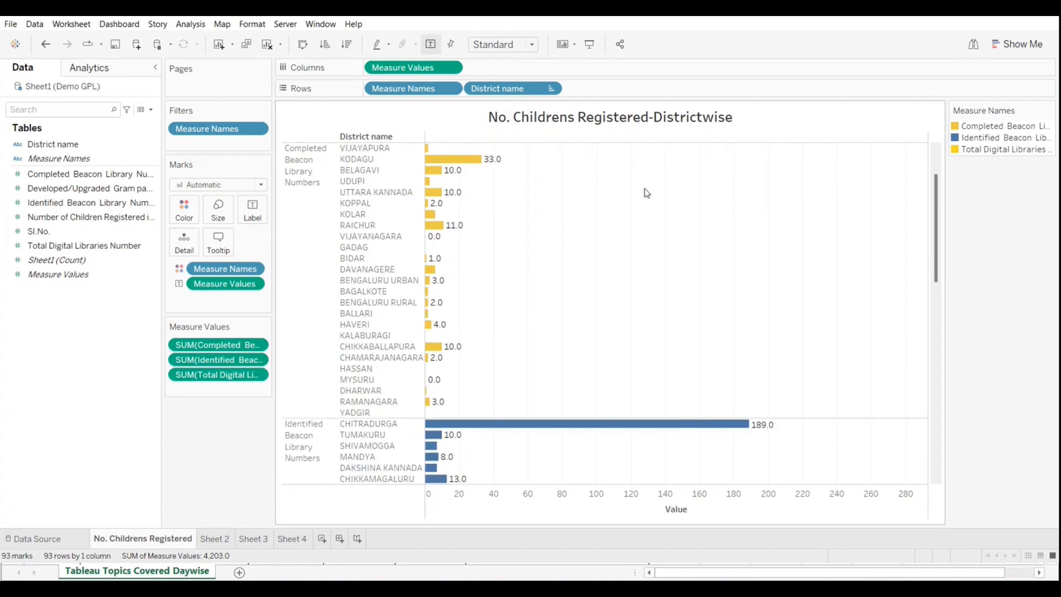
pyautogui.scroll(-3, 654, 201)
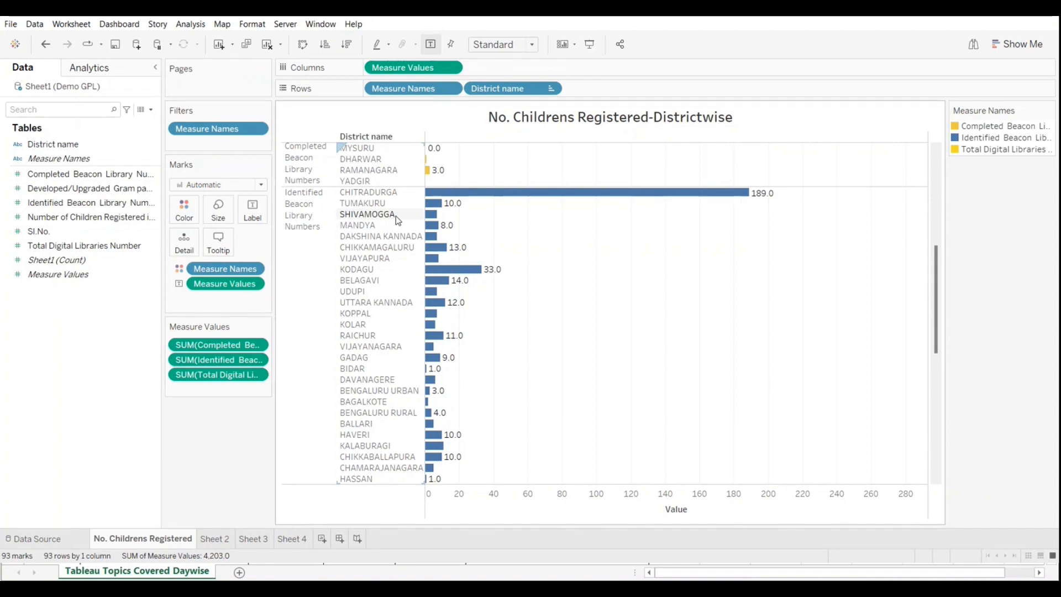
pyautogui.scroll(5, 402, 238)
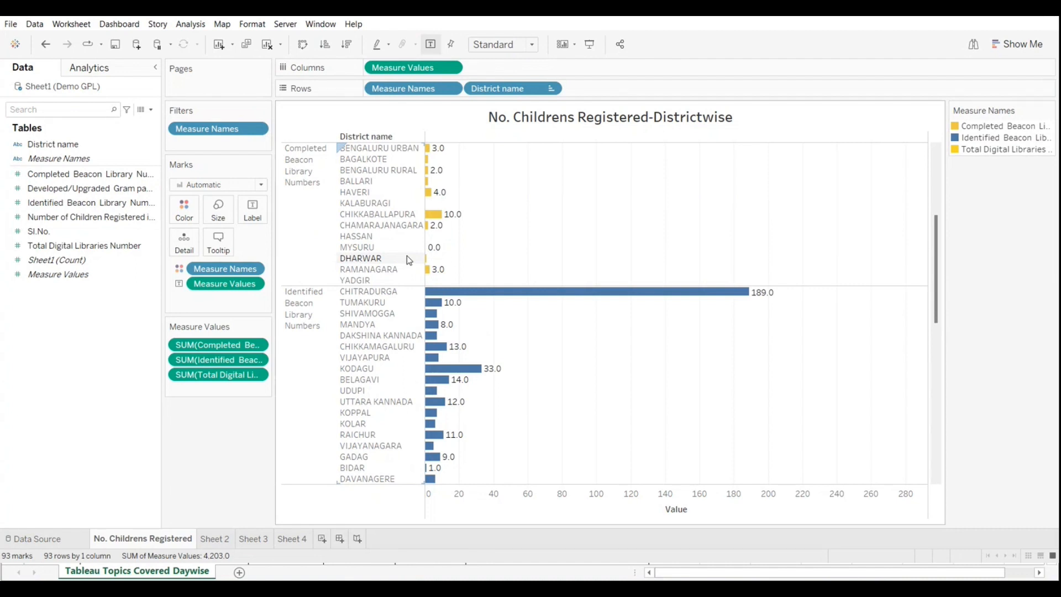
pyautogui.scroll(-3, 409, 259)
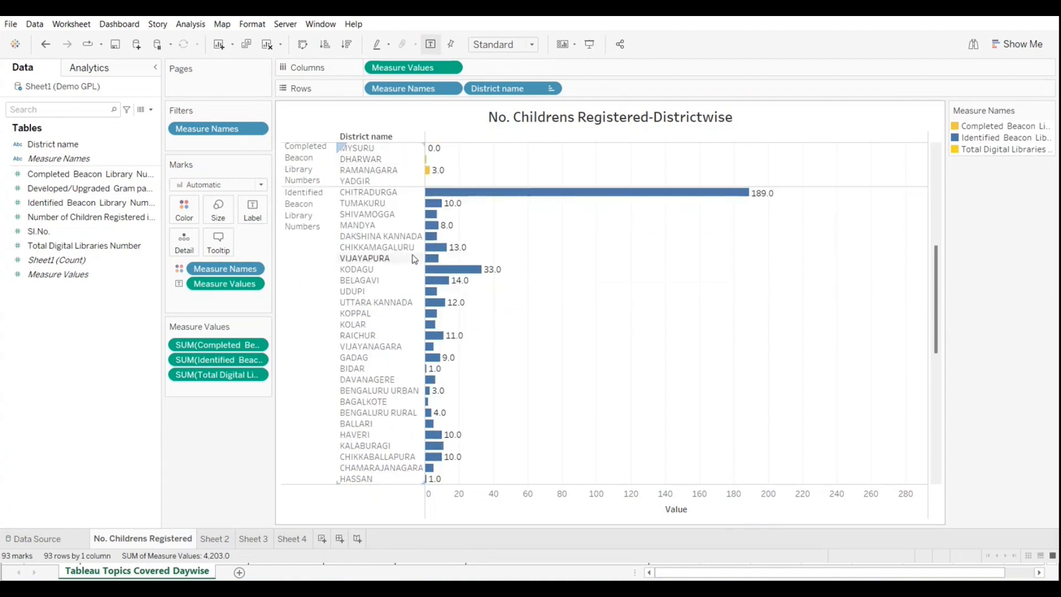
pyautogui.scroll(9, 416, 261)
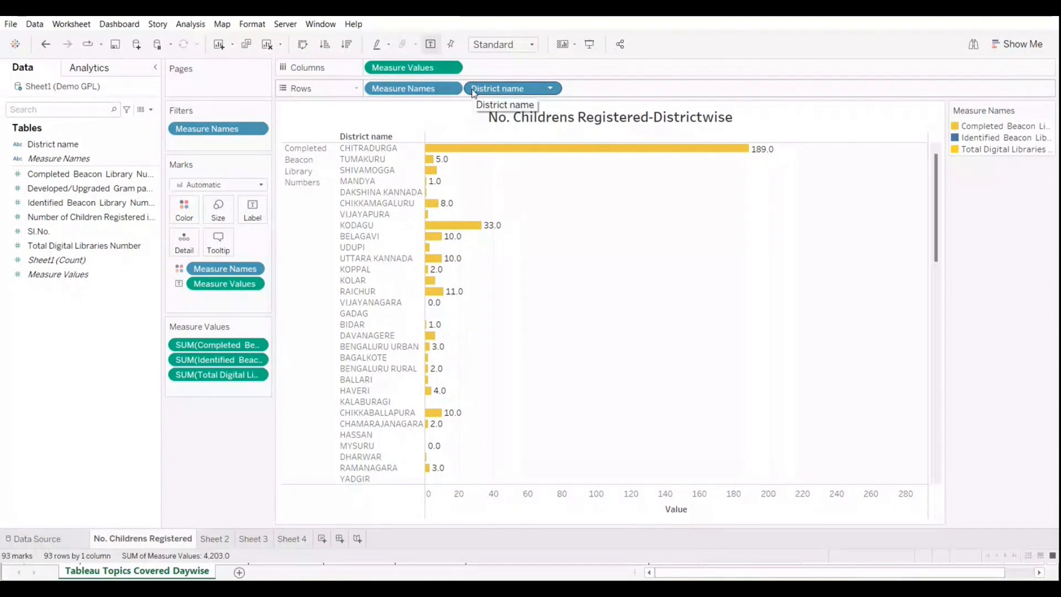
# Step: Switch to the Teams meeting window to check the participants, and minimize it
pyautogui.click(997, 485)
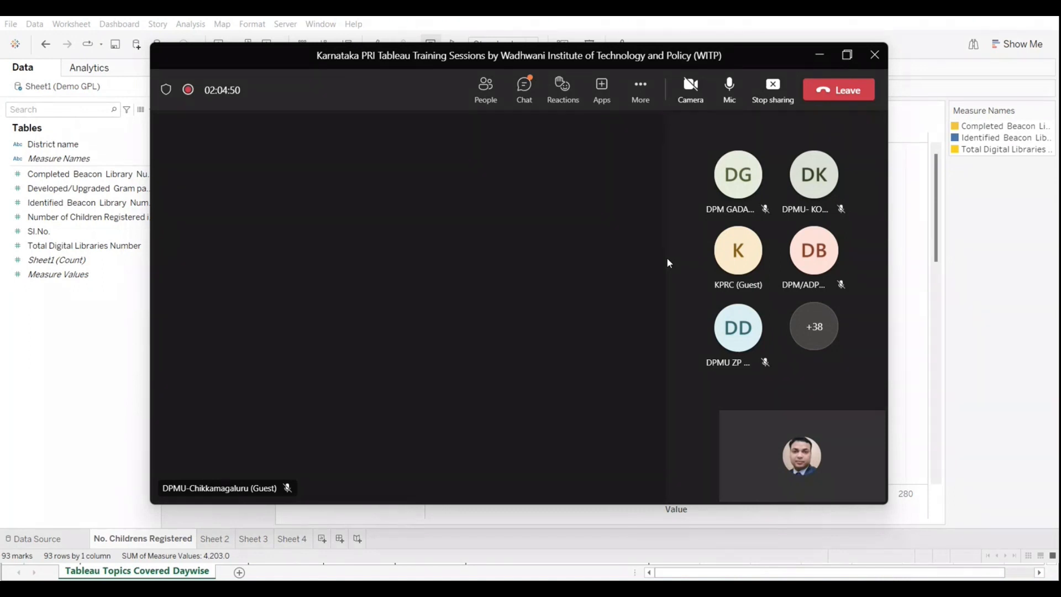
pyautogui.moveTo(729, 188)
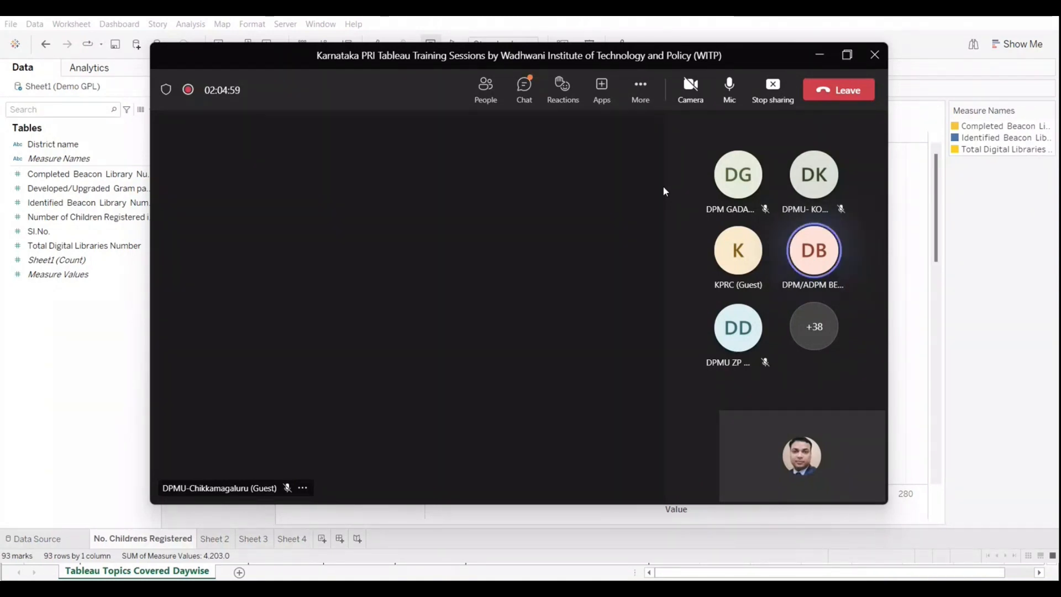
pyautogui.click(820, 55)
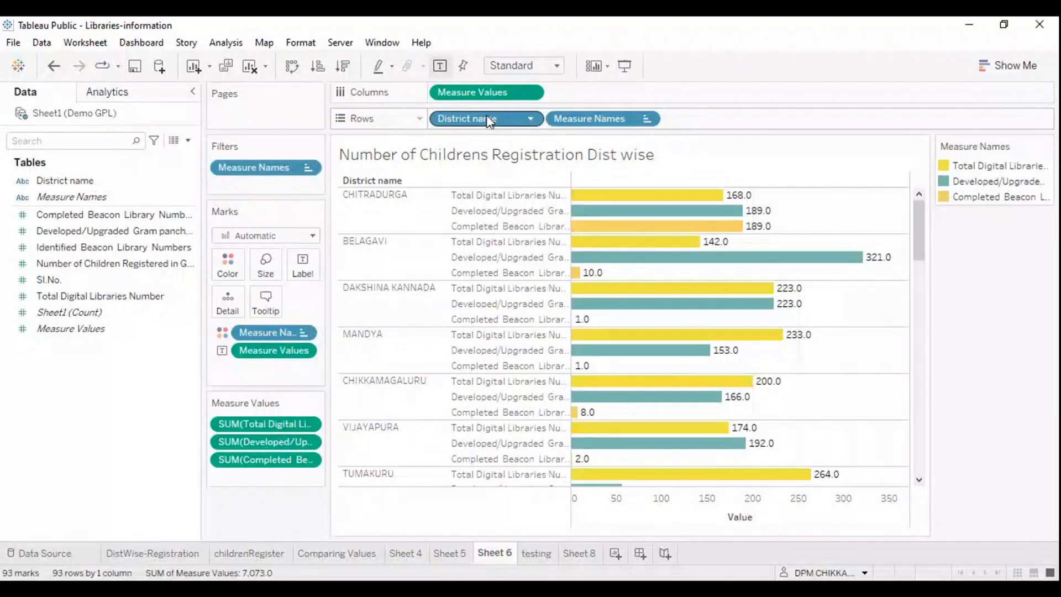
# Step: Group the districts under each measure on Sheet 6 by moving District name after Measure Names on Rows
pyautogui.moveTo(488, 118); pyautogui.dragTo(727, 116)
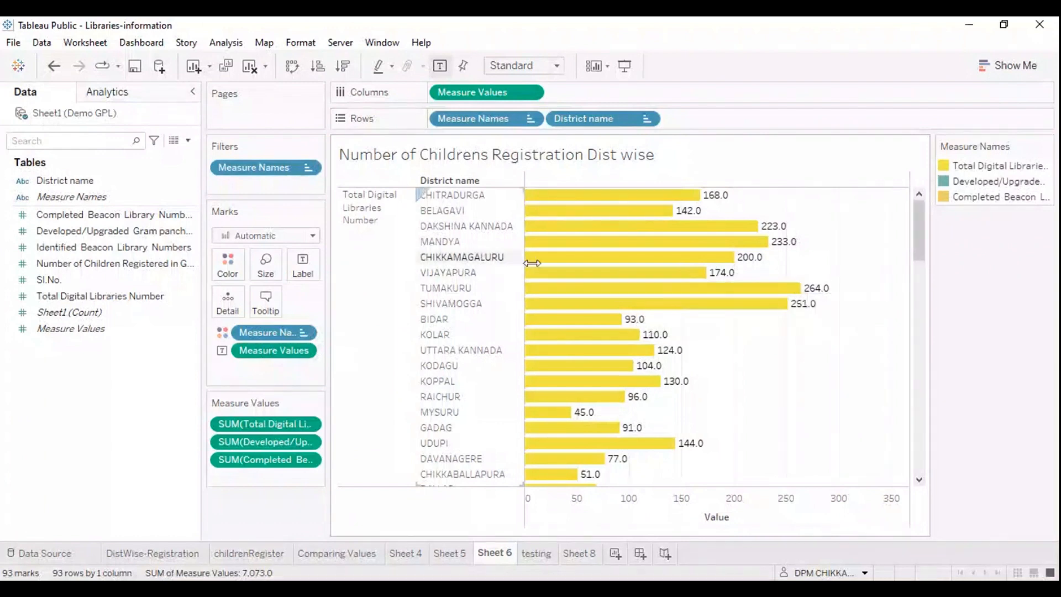
pyautogui.scroll(-2, 547, 271)
pyautogui.scroll(2, 588, 305)
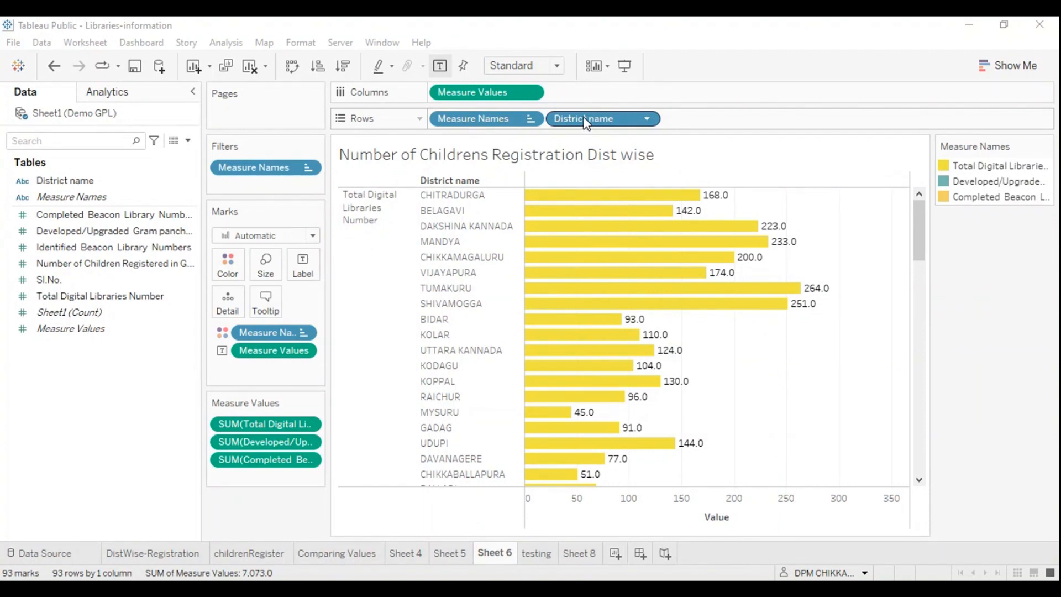
pyautogui.moveTo(486, 119)
pyautogui.mouseDown()
pyautogui.moveTo(716, 126)
pyautogui.moveTo(475, 119)
pyautogui.mouseUp()
# Step: Examine the district bars under Total Digital Libraries Number, the Developed/Upgraded Gram panchayath measure and Completed Beacon Library Numbers
pyautogui.scroll(-6, 503, 337)
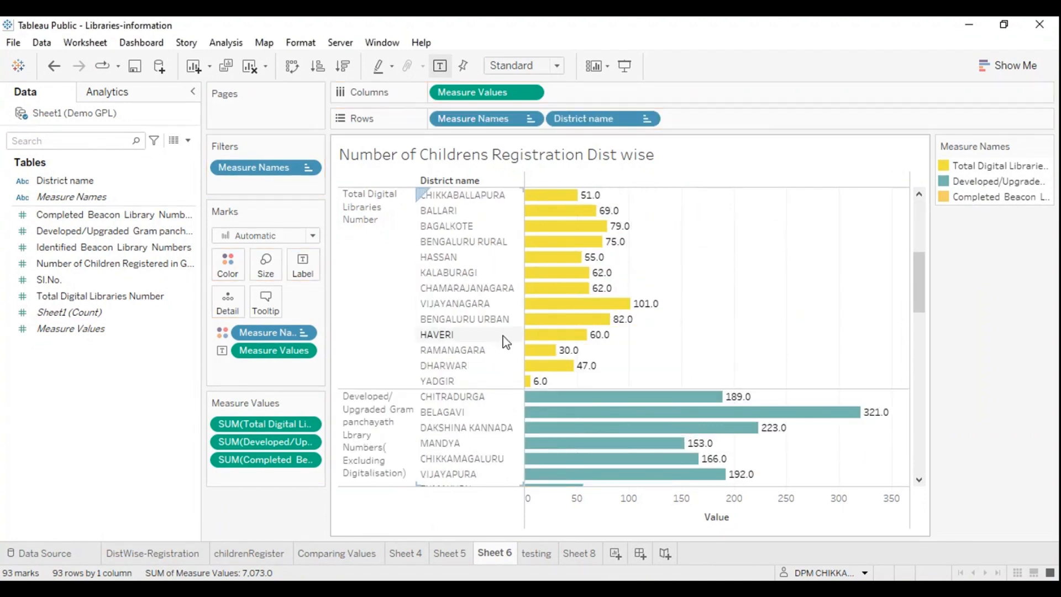
pyautogui.scroll(-3, 405, 405)
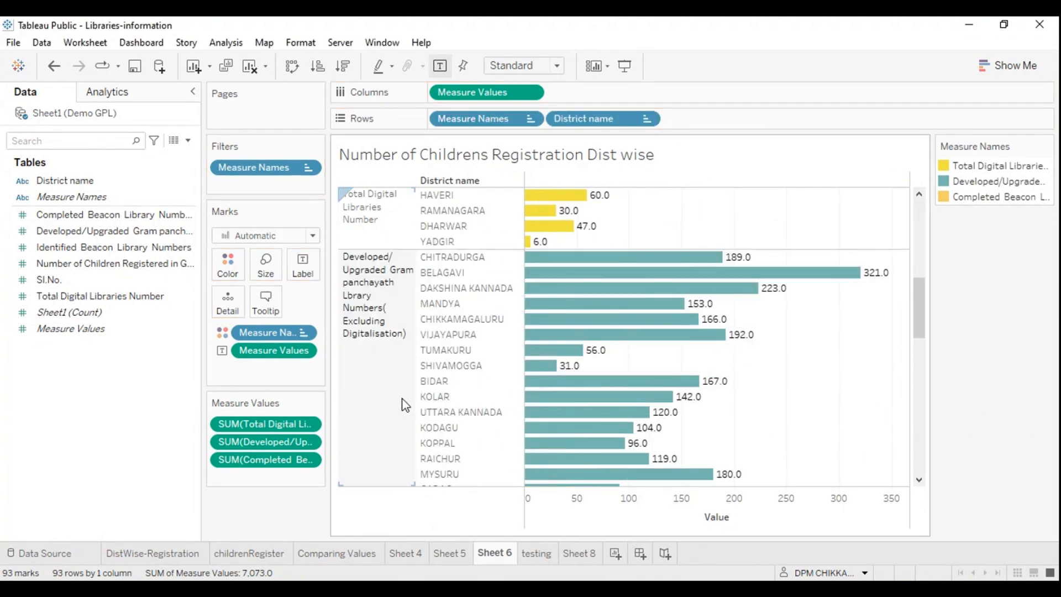
pyautogui.scroll(-3, 404, 404)
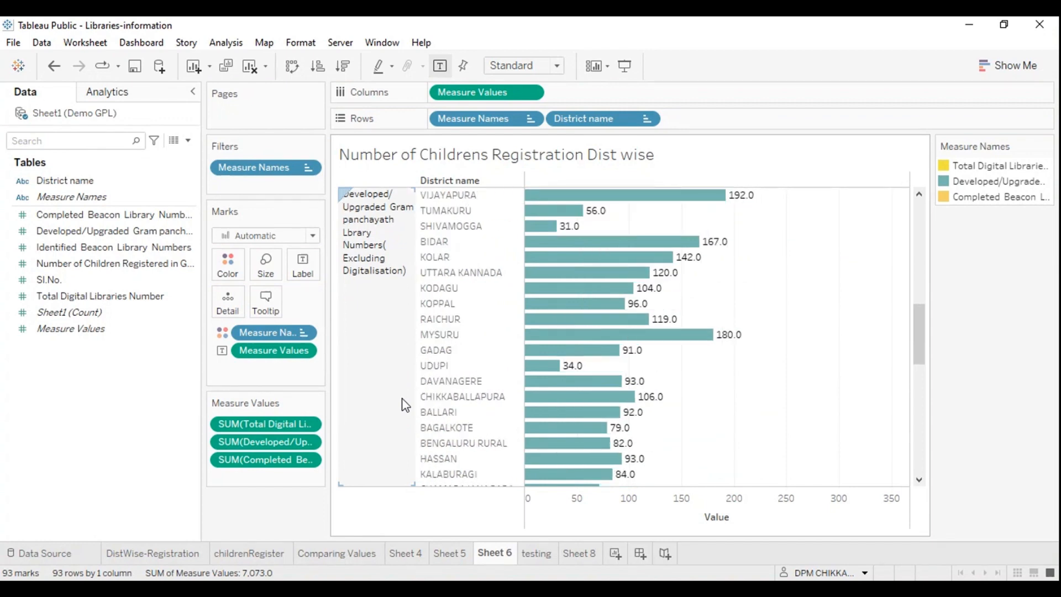
pyautogui.scroll(-2, 404, 404)
pyautogui.scroll(-2, 404, 405)
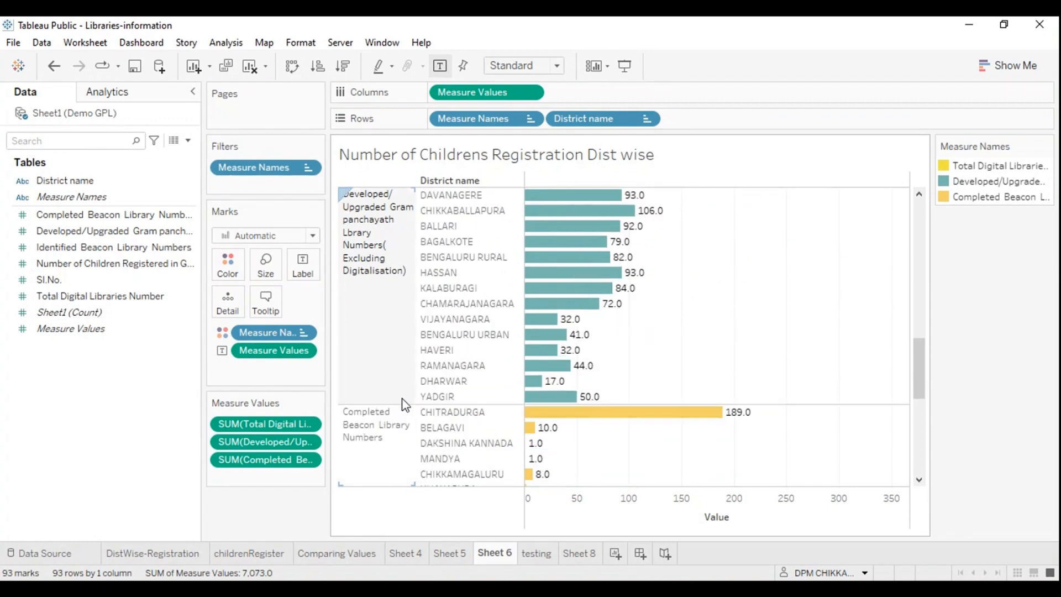
pyautogui.scroll(-1, 498, 405)
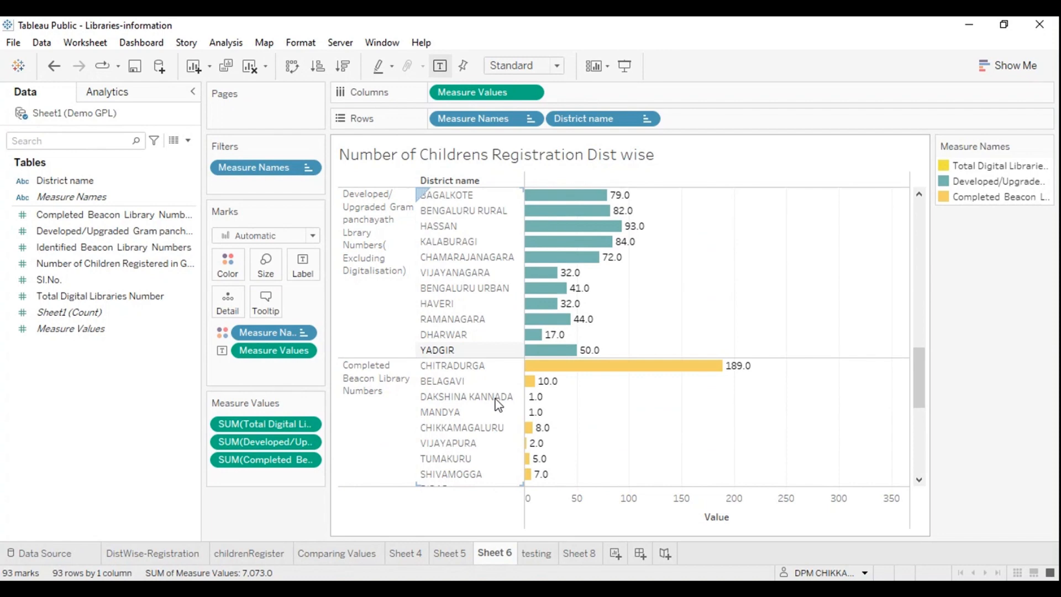
pyautogui.scroll(-1, 497, 405)
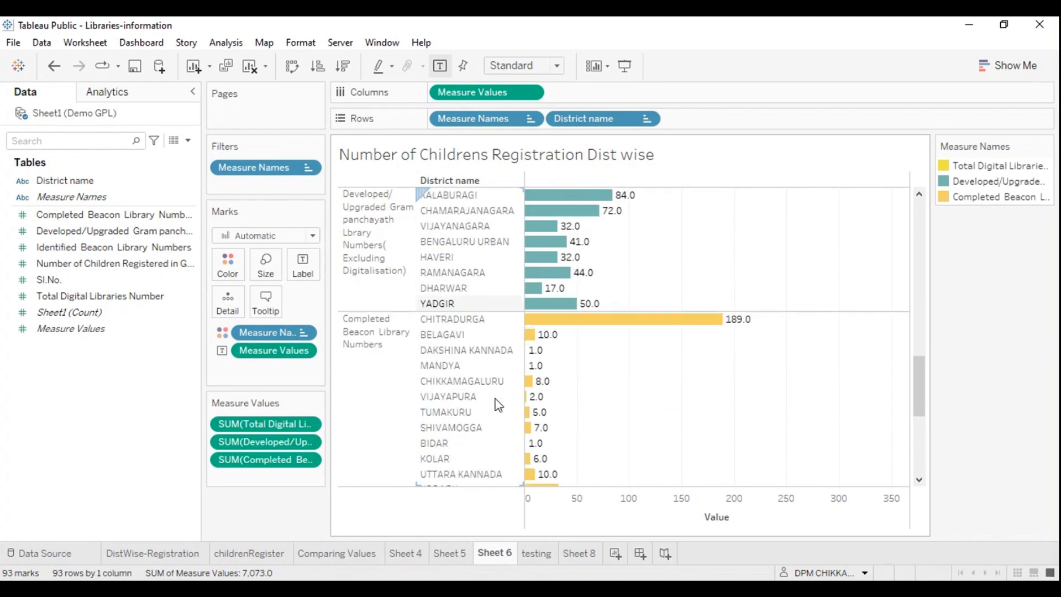
pyautogui.scroll(-1, 497, 405)
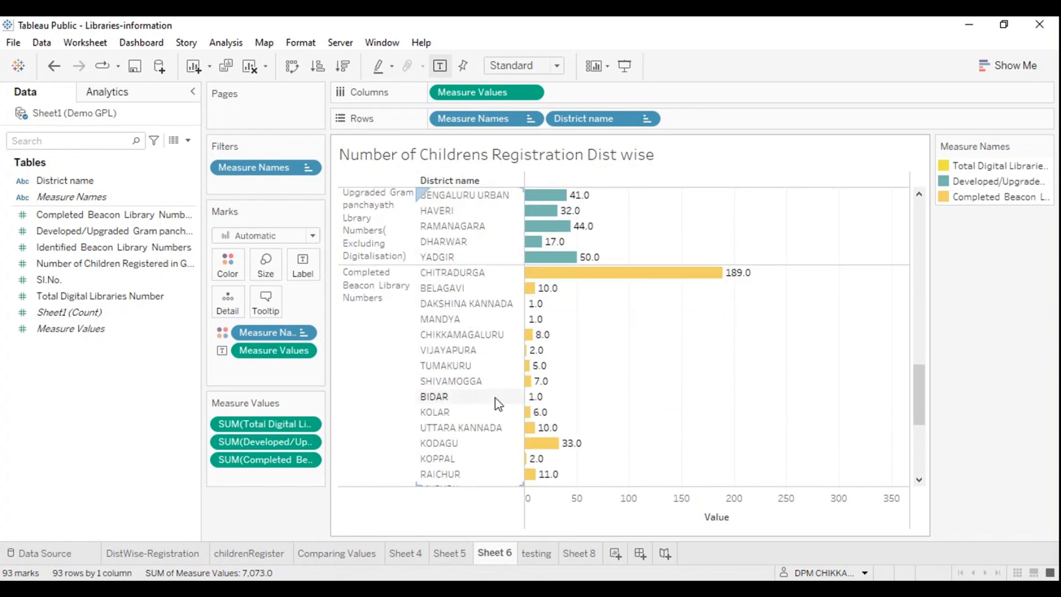
# Step: Change the Completed Beacon Library Numbers colour to the darker purple from the Lightning Light palette and apply it
pyautogui.click(983, 197)
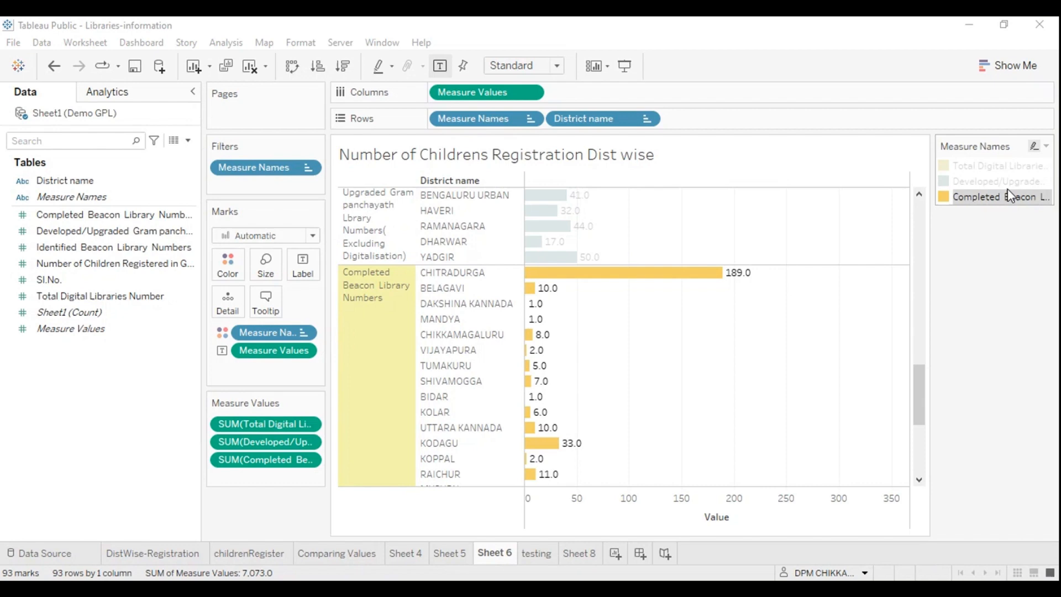
pyautogui.click(1034, 146)
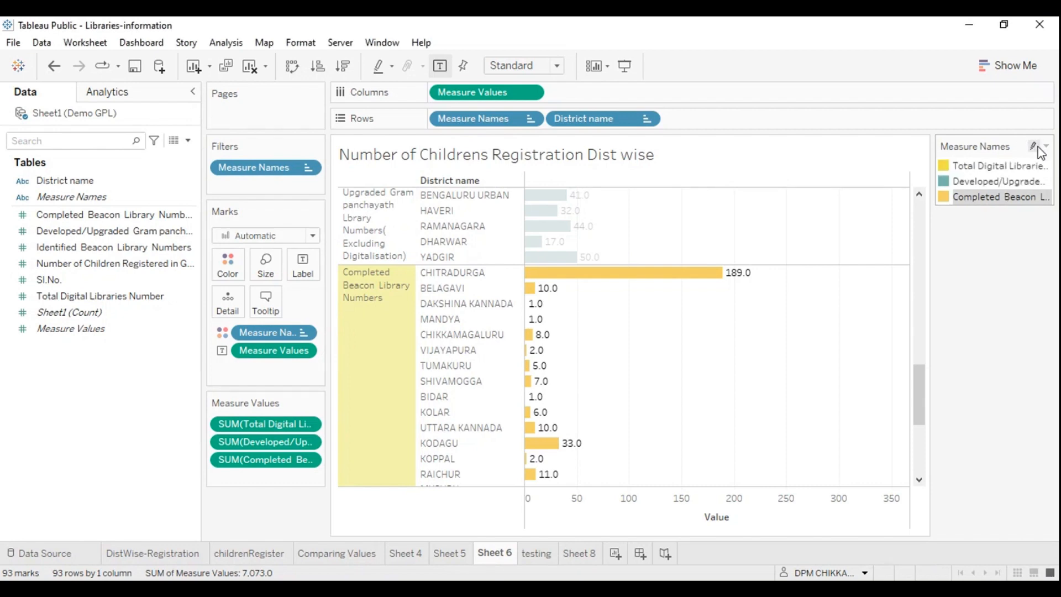
pyautogui.doubleClick(948, 167)
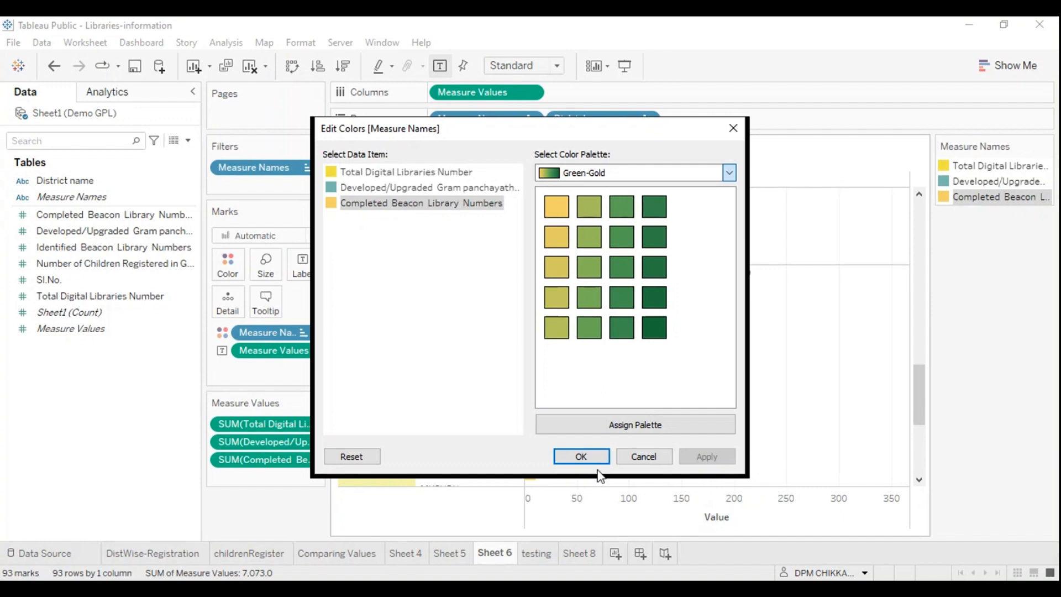
pyautogui.press('Down')
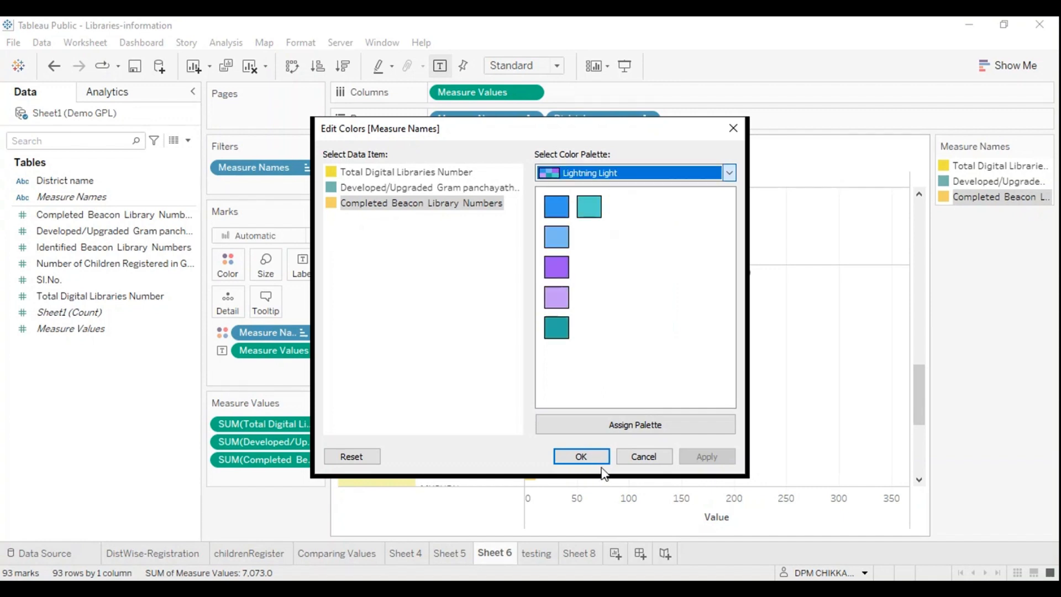
pyautogui.click(556, 267)
pyautogui.click(697, 457)
pyautogui.press('Return')
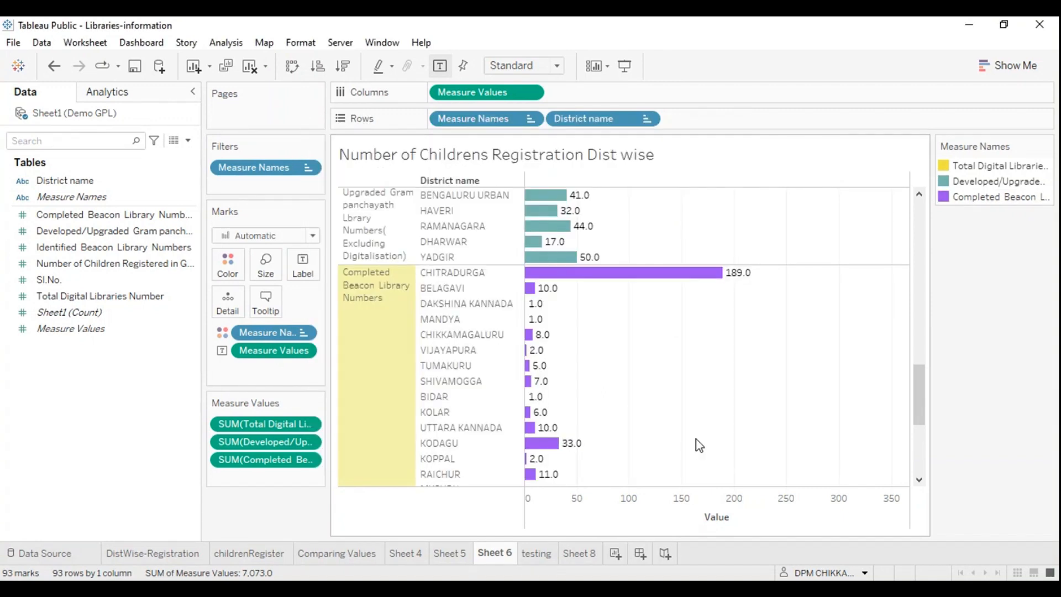
# Step: Group the three measures under each district by moving Measure Names after District name on Rows
pyautogui.scroll(15, 657, 345)
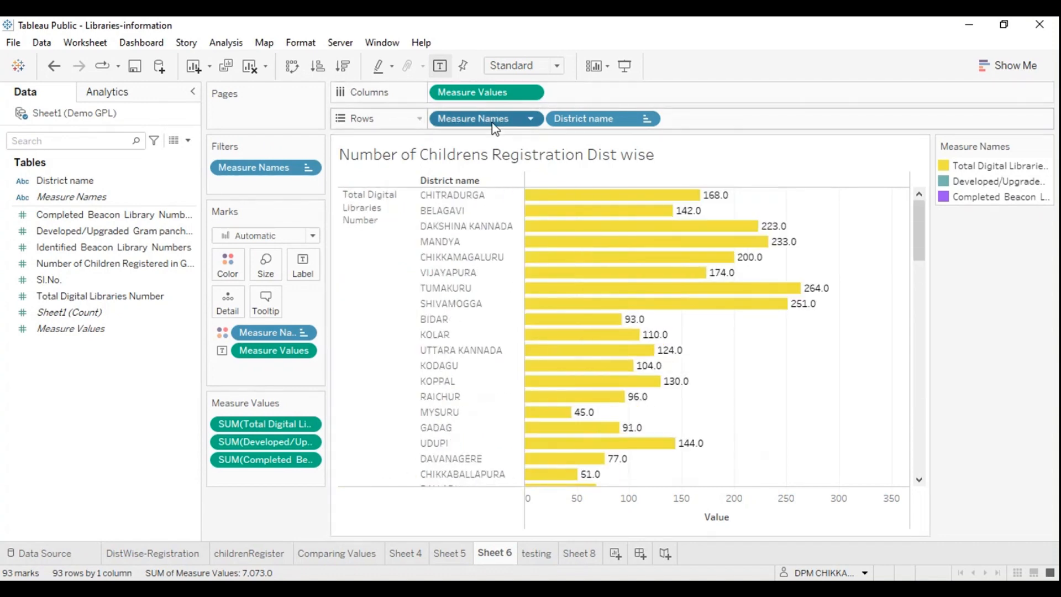
pyautogui.moveTo(473, 118); pyautogui.dragTo(740, 132)
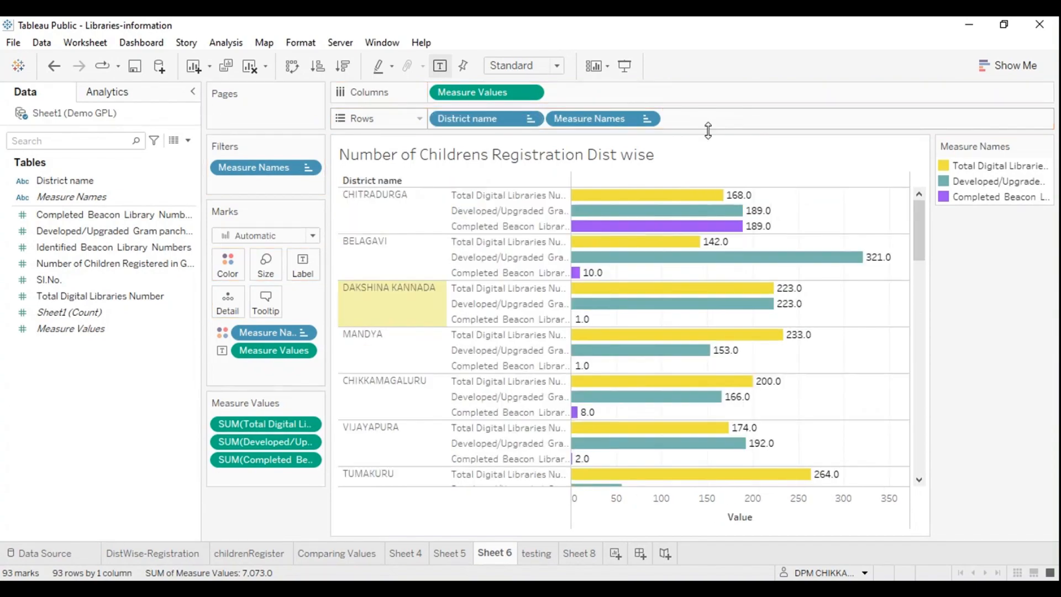
# Step: Show Sheet 6 in presentation mode and examine the three measure bars for each district down the list
pyautogui.click(624, 65)
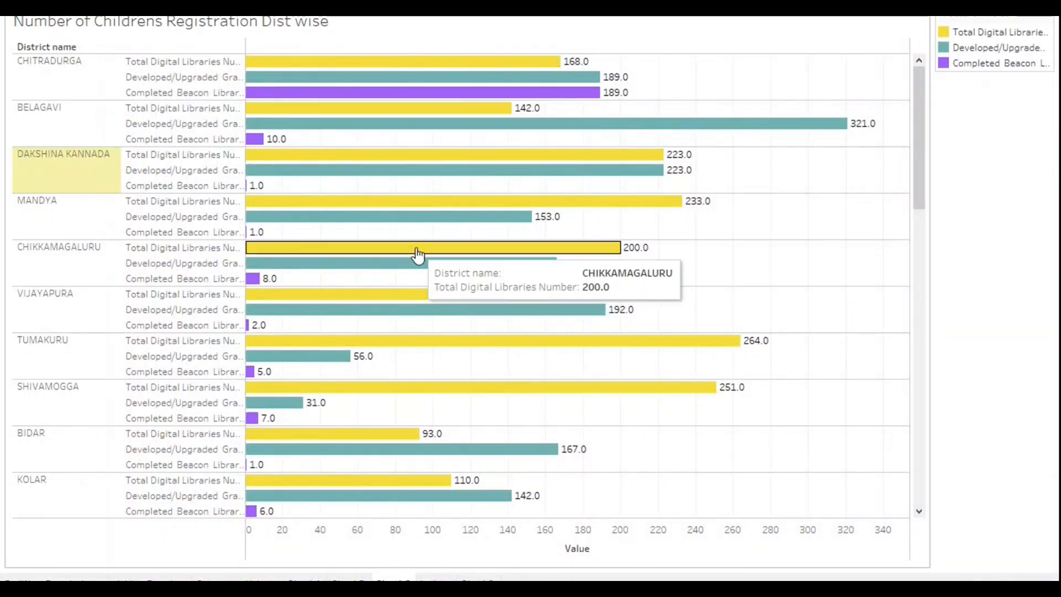
pyautogui.scroll(-5, 417, 260)
pyautogui.scroll(-3, 416, 260)
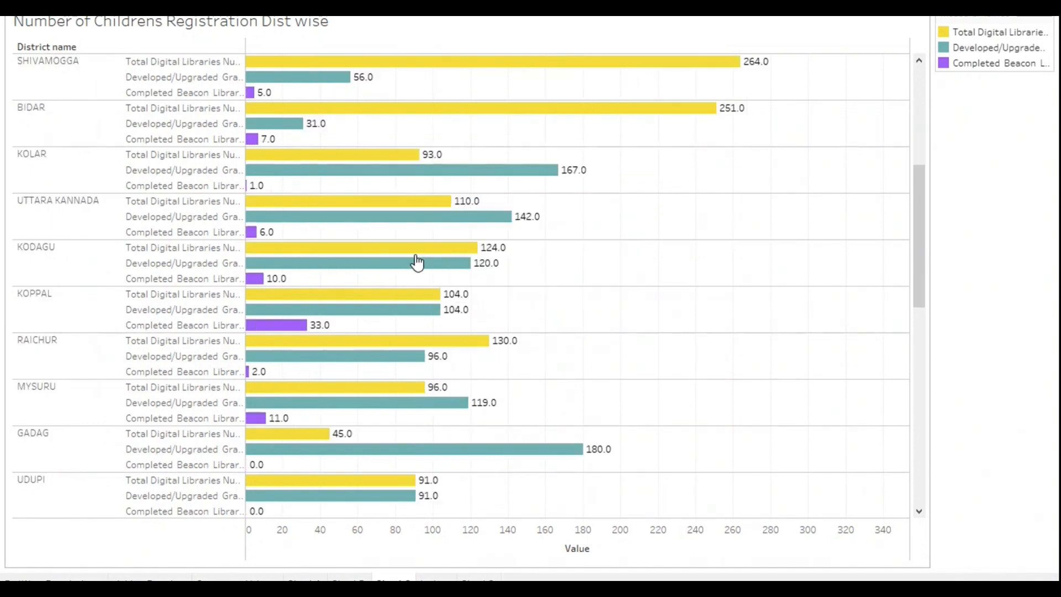
pyautogui.scroll(-1, 417, 263)
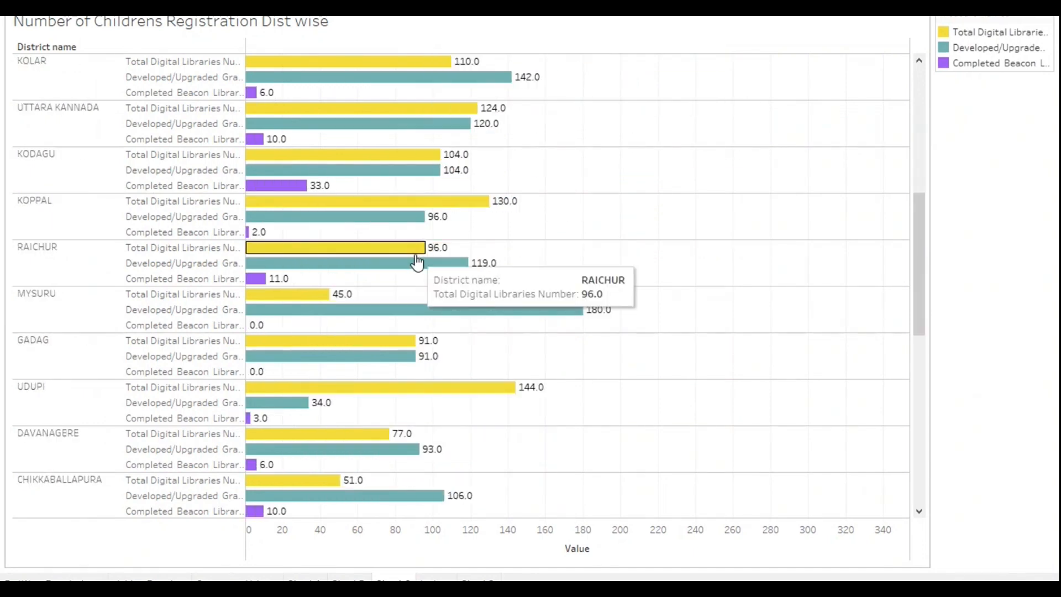
pyautogui.scroll(-1, 416, 263)
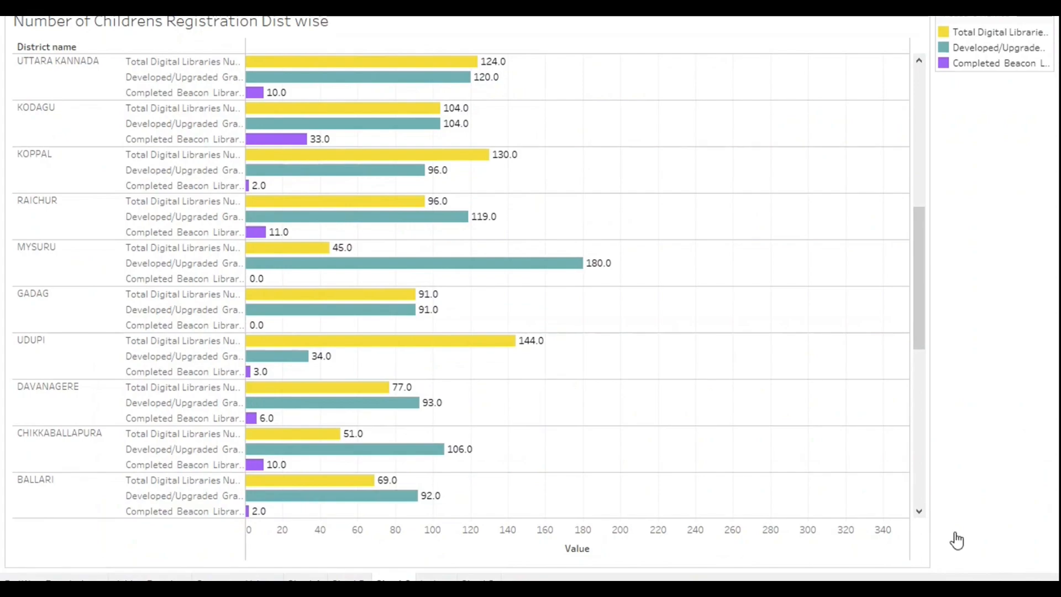
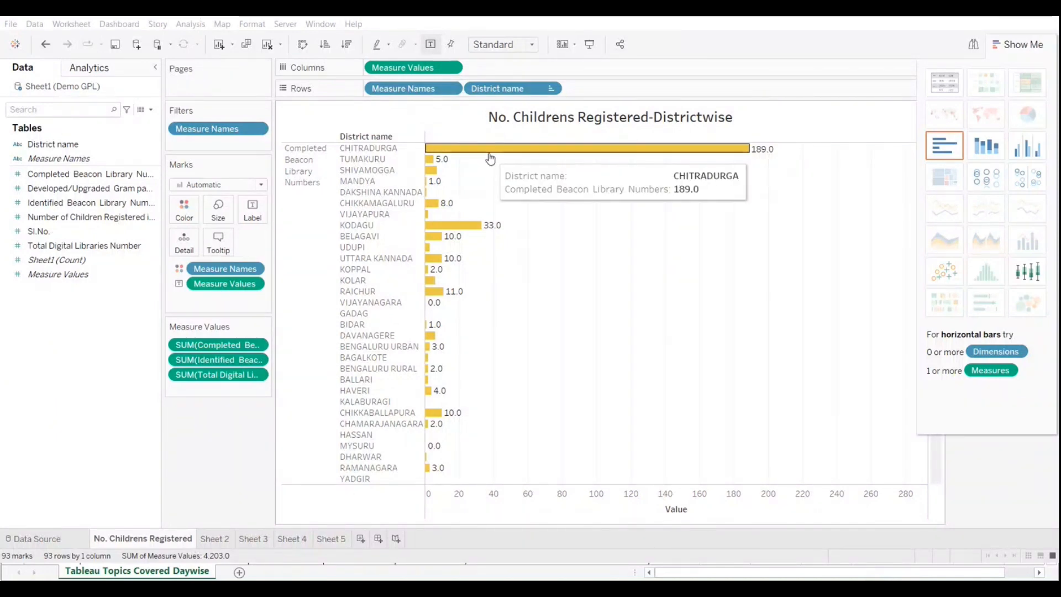
# Step: Clear the No. Childrens Registered sheet and place District name on Rows
pyautogui.moveTo(439, 178)
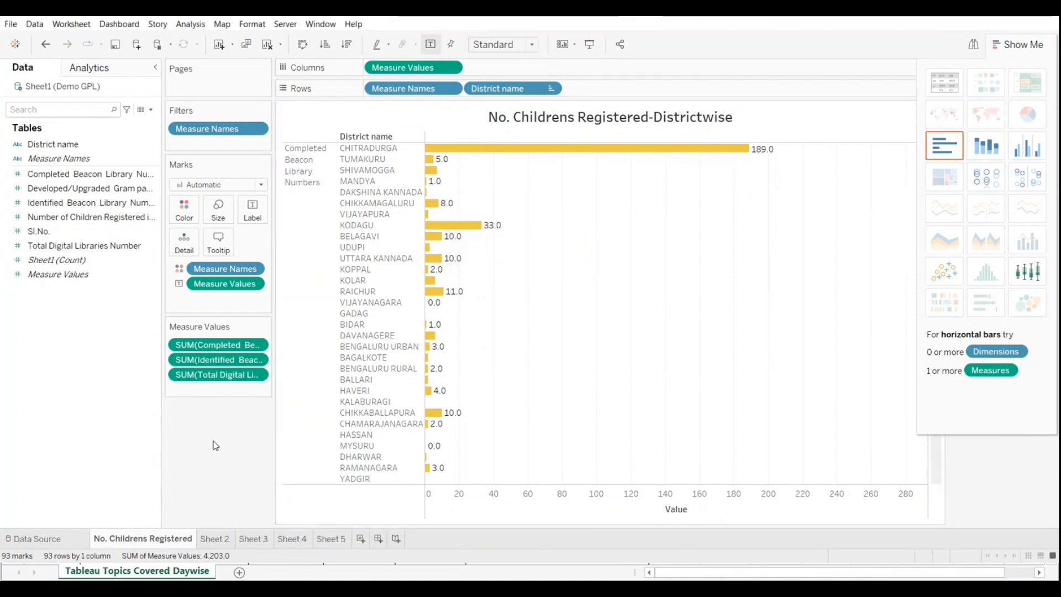
pyautogui.click(268, 44)
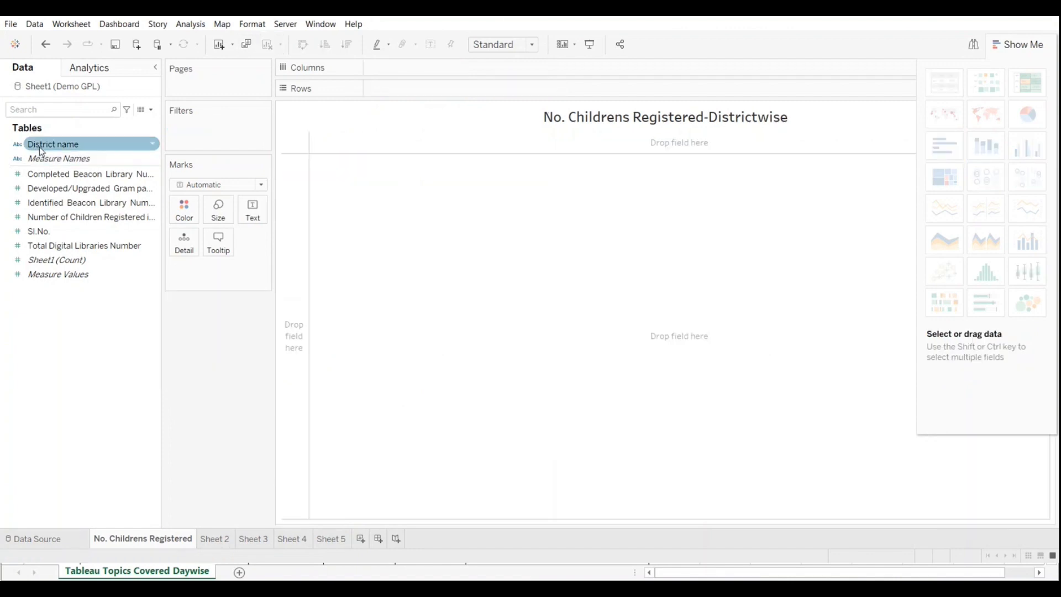
pyautogui.moveTo(38, 146); pyautogui.dragTo(406, 91)
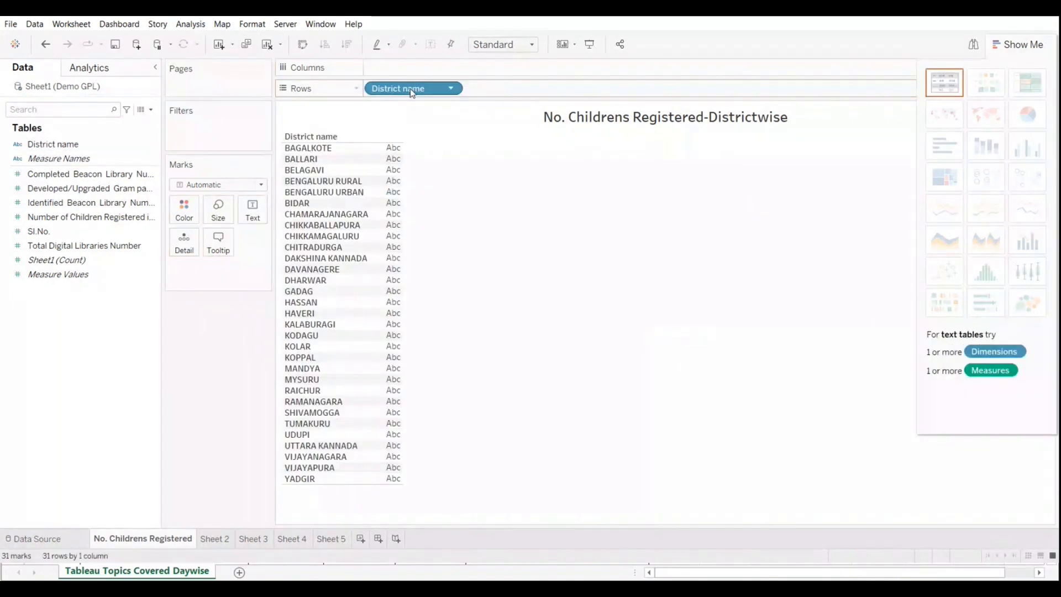
pyautogui.click(33, 174)
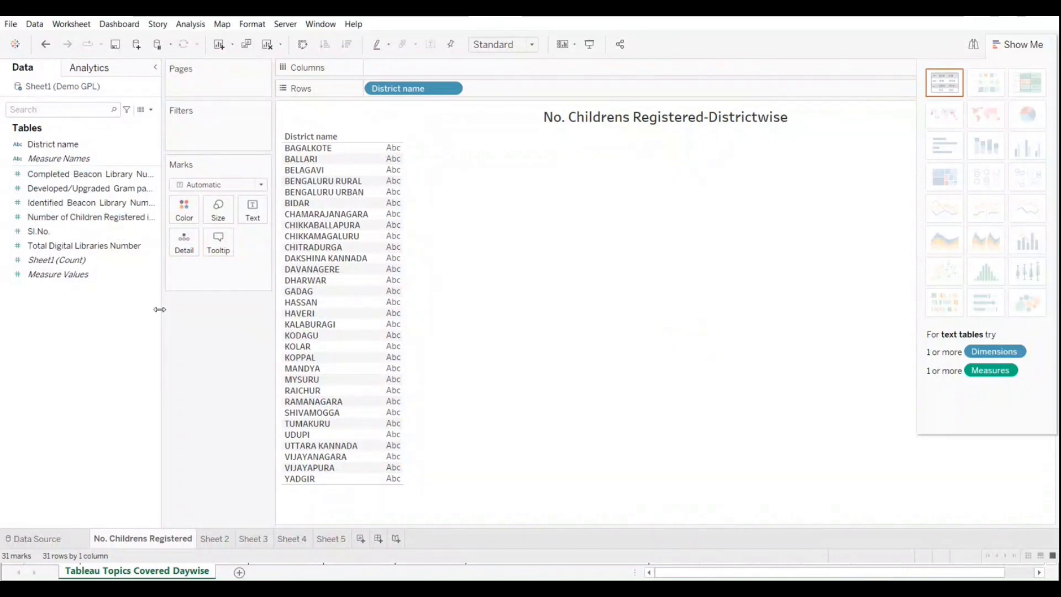
# Step: Check the full field names in a widened data pane and add Number of Children Registered in Gram Panchayath Libraries to Columns
pyautogui.moveTo(161, 305); pyautogui.dragTo(410, 339)
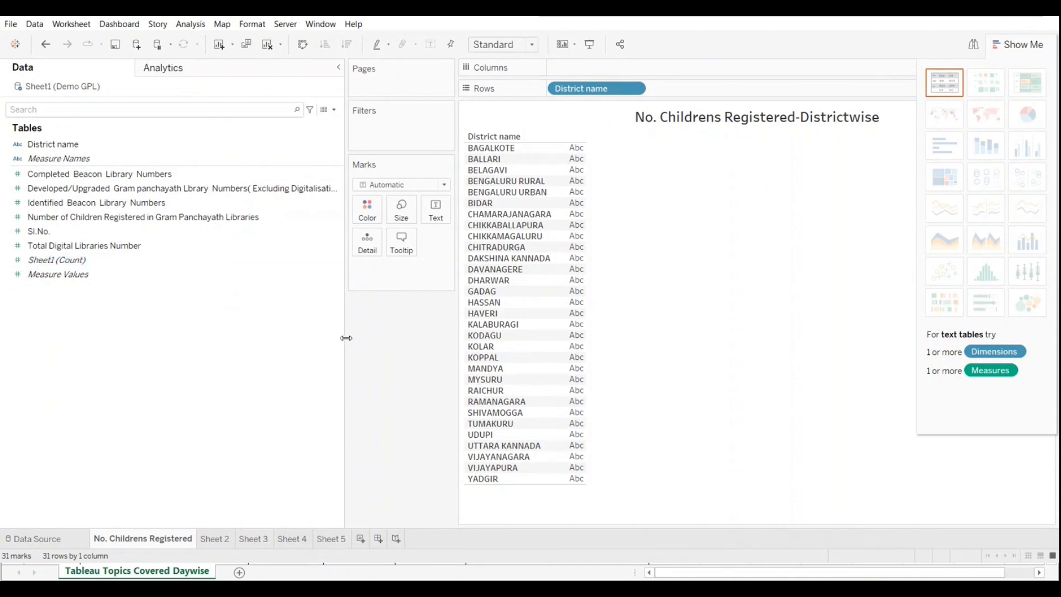
pyautogui.moveTo(346, 337); pyautogui.dragTo(127, 338)
pyautogui.moveTo(46, 221); pyautogui.dragTo(368, 273)
pyautogui.moveTo(215, 278); pyautogui.dragTo(377, 68)
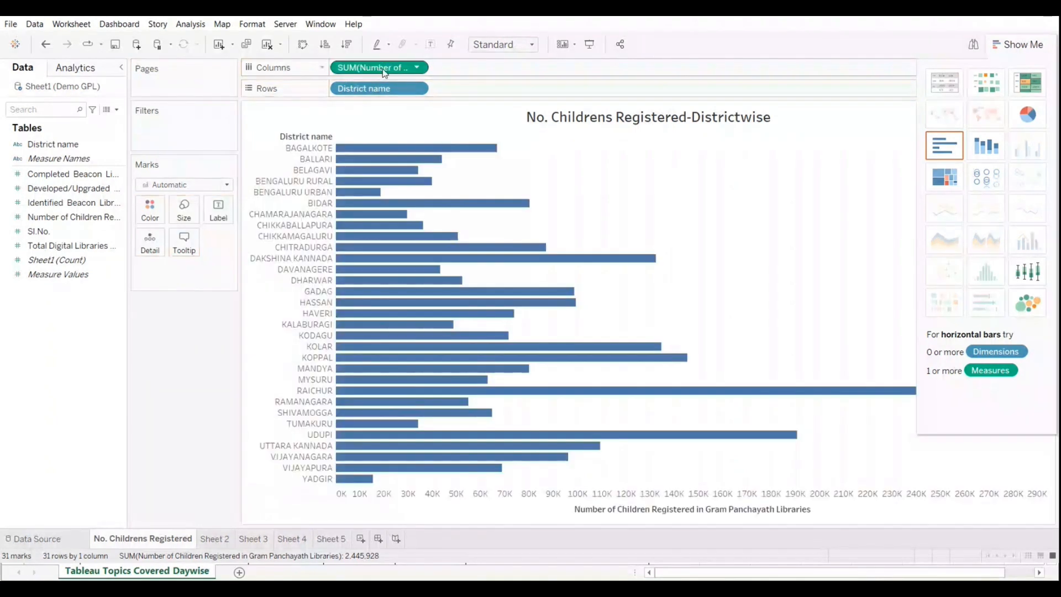
# Step: Sort the districts in descending order and label the bars with Number of Children Registered, with the chart suggestions hidden
pyautogui.click(347, 44)
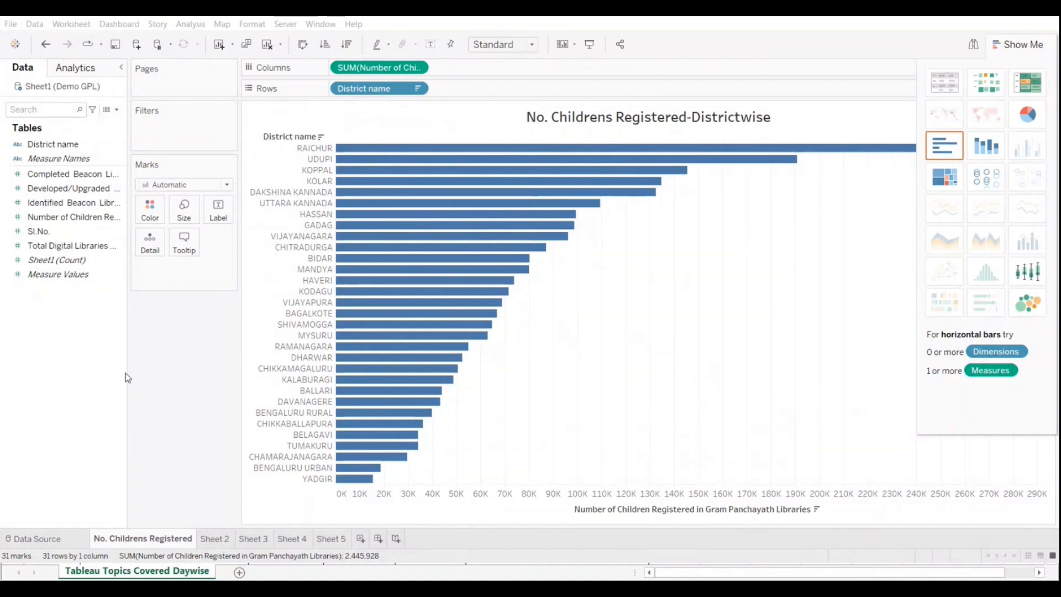
pyautogui.click(1003, 46)
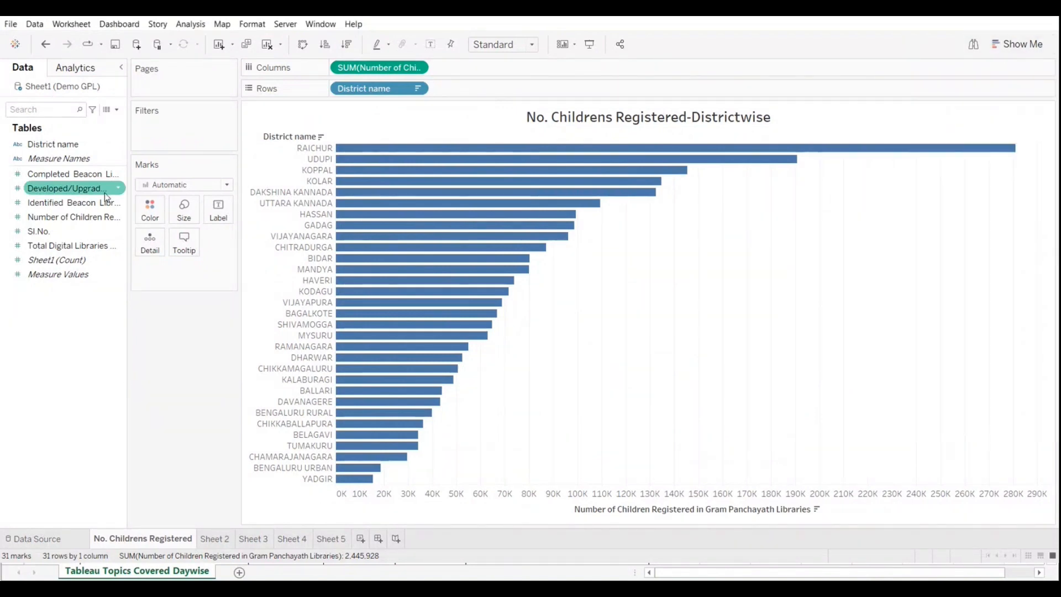
pyautogui.moveTo(72, 216); pyautogui.dragTo(220, 215)
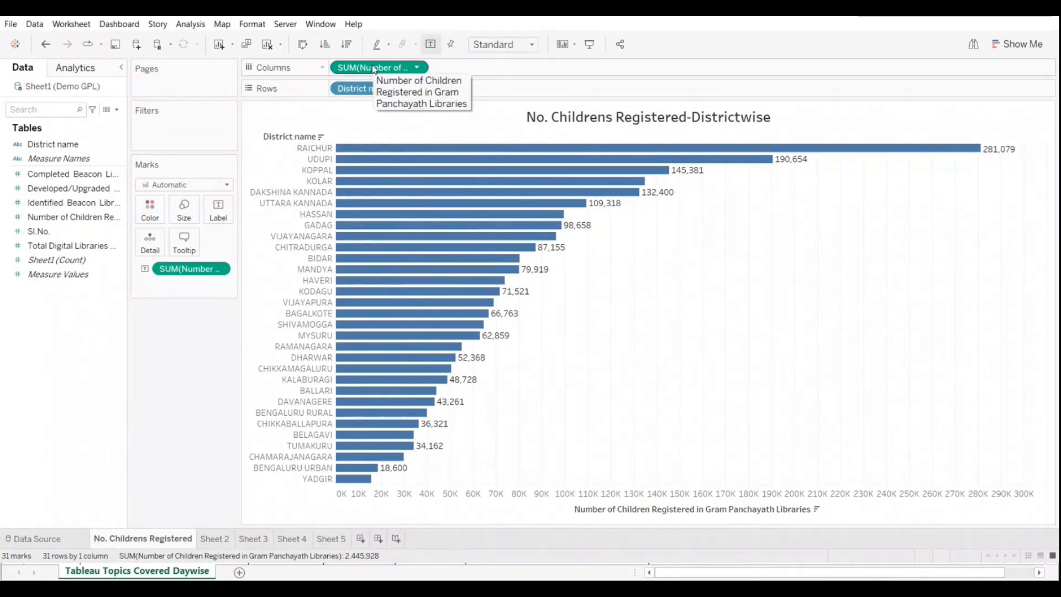
pyautogui.moveTo(731, 165)
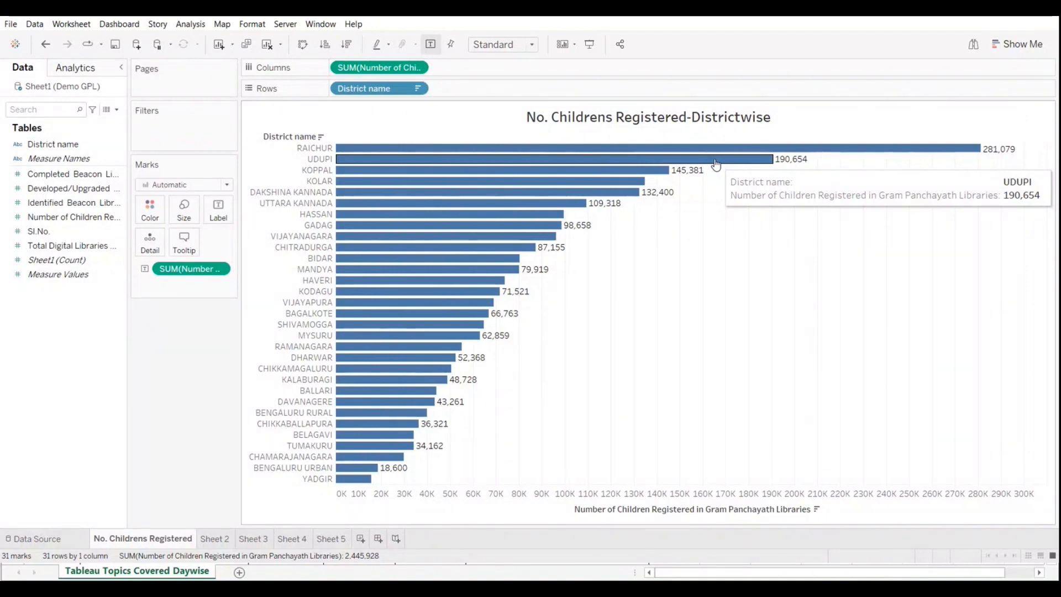
pyautogui.moveTo(642, 177)
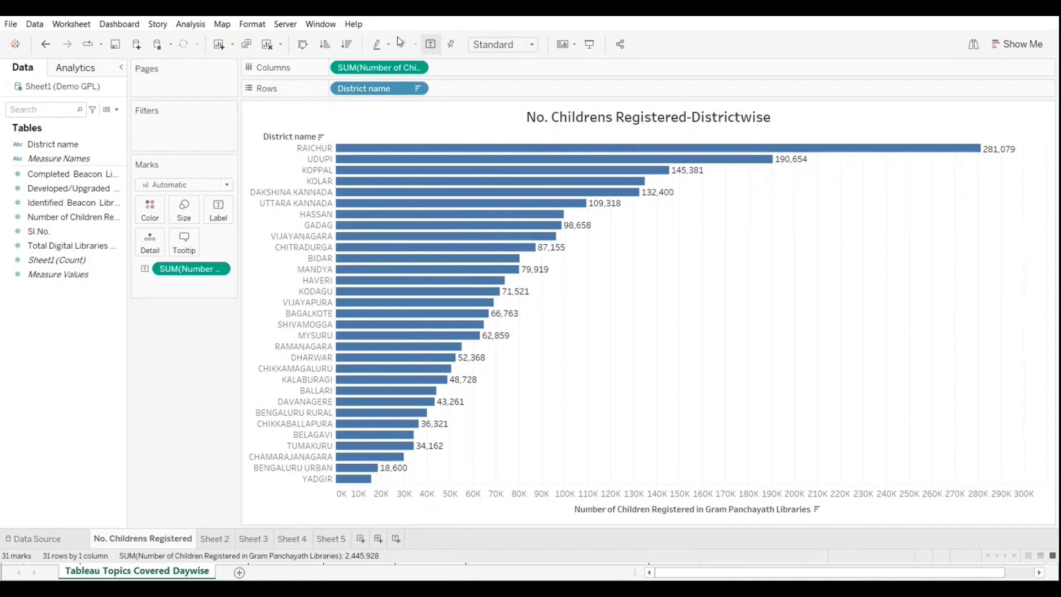
pyautogui.moveTo(437, 310)
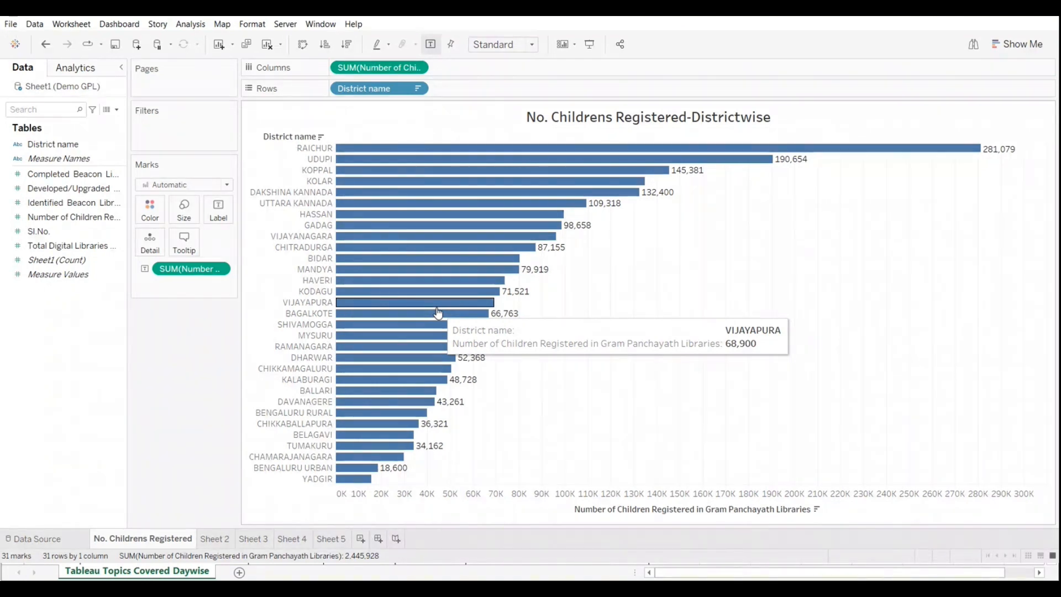
pyautogui.moveTo(464, 252)
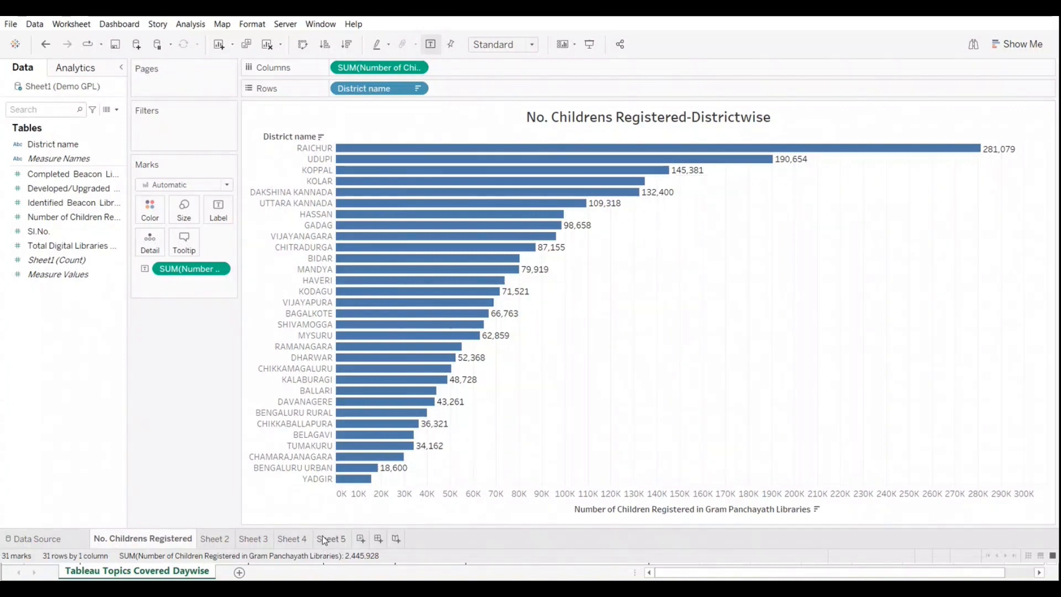
pyautogui.rightClick(318, 493)
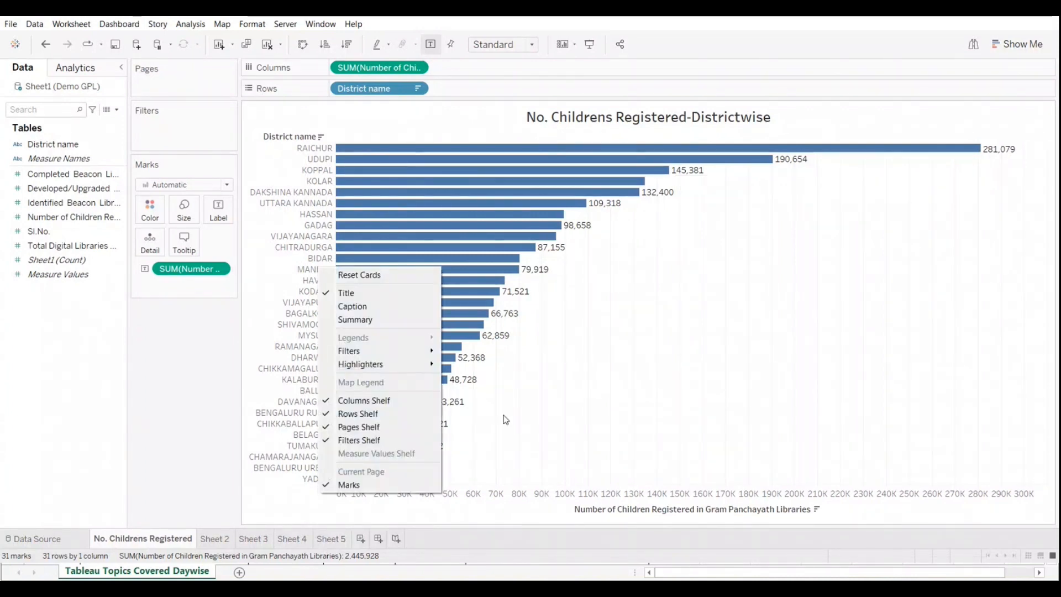
pyautogui.rightClick(264, 313)
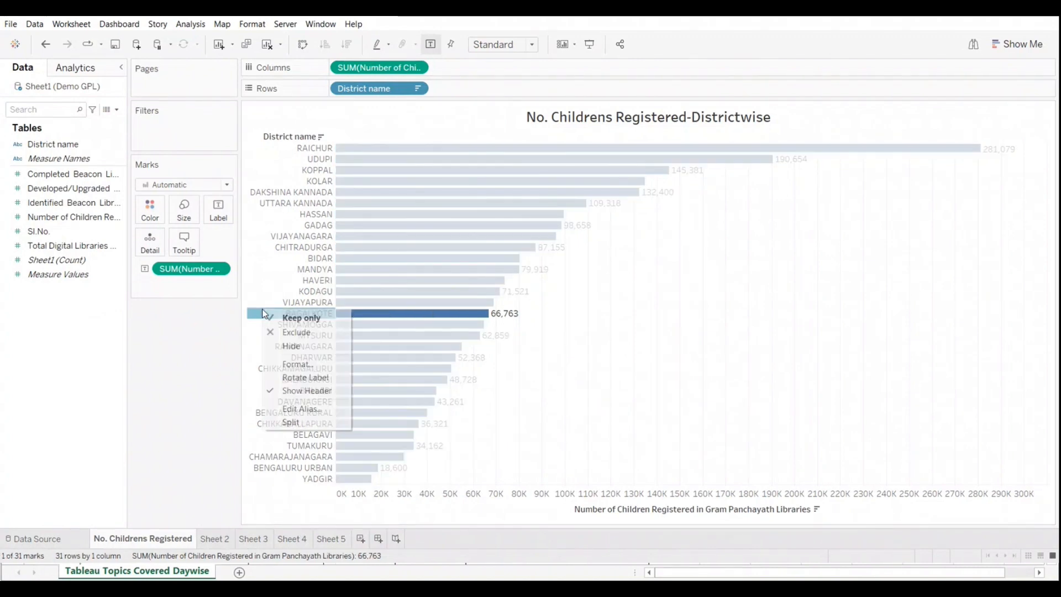
pyautogui.click(251, 348)
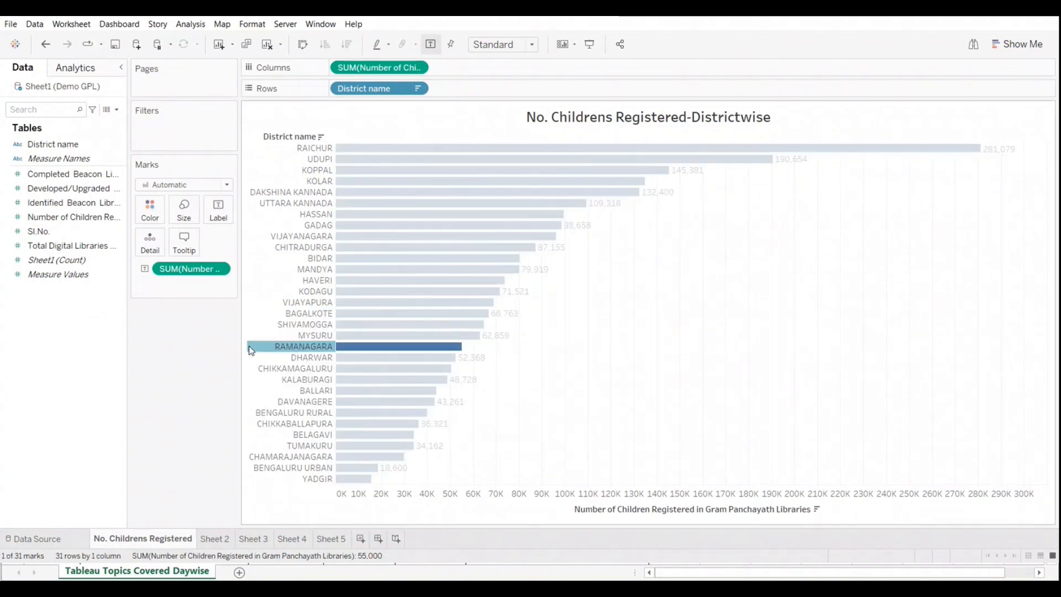
pyautogui.rightClick(251, 349)
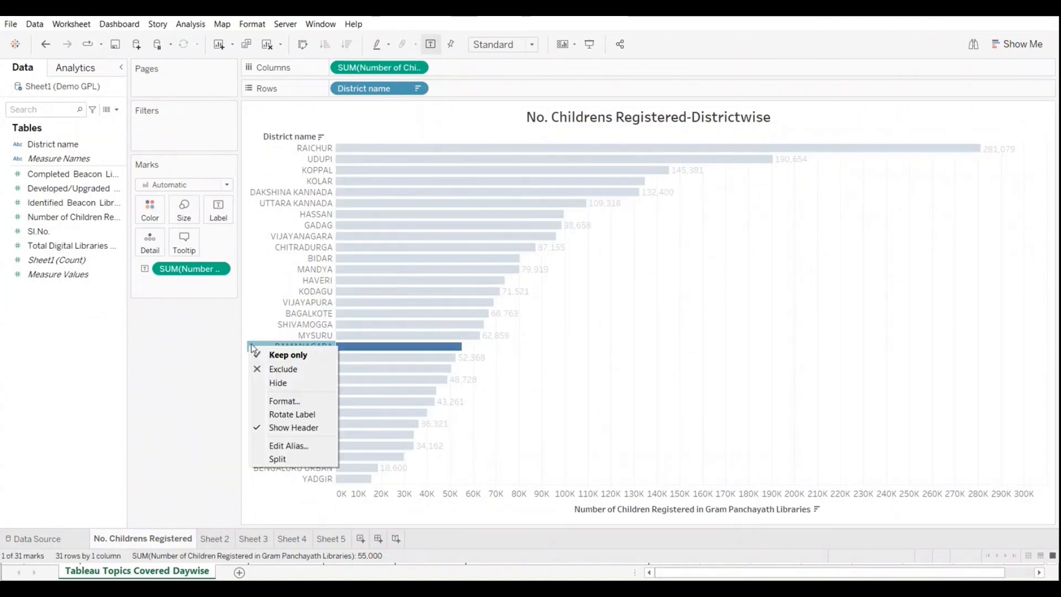
pyautogui.click(427, 495)
pyautogui.rightClick(426, 496)
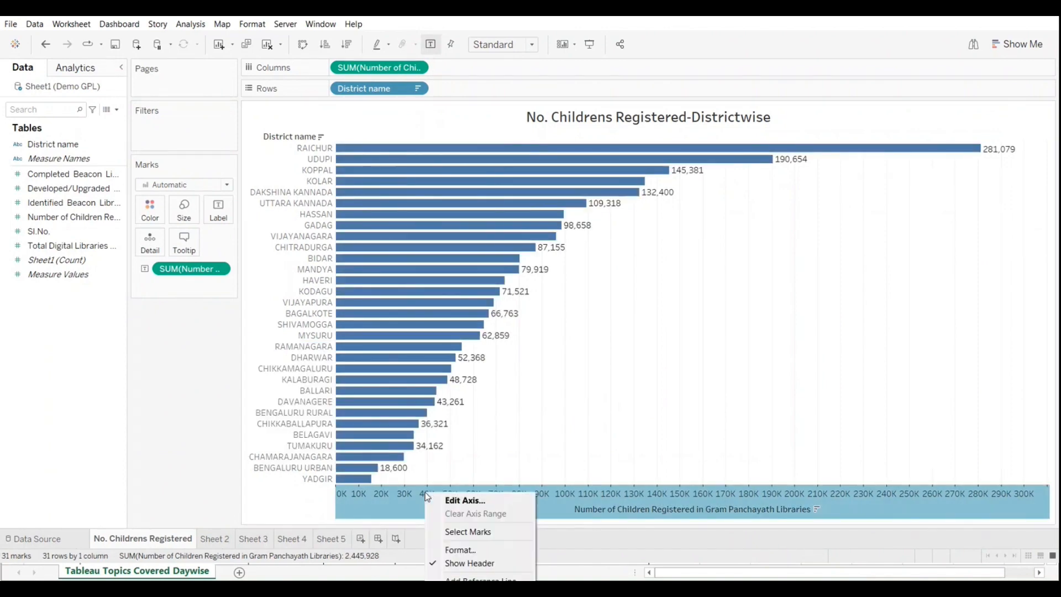
pyautogui.click(281, 514)
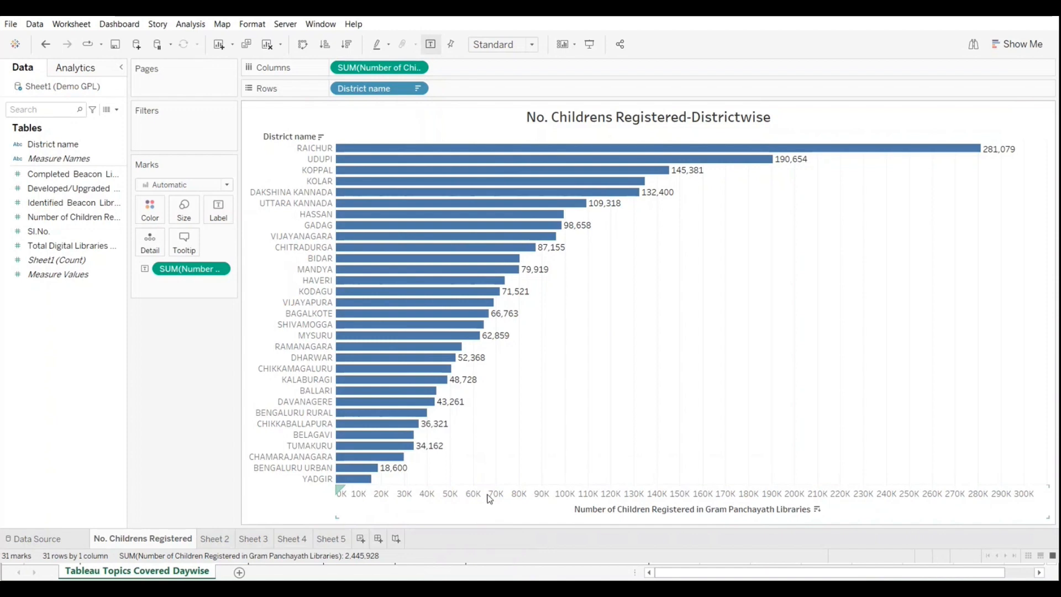
pyautogui.rightClick(432, 497)
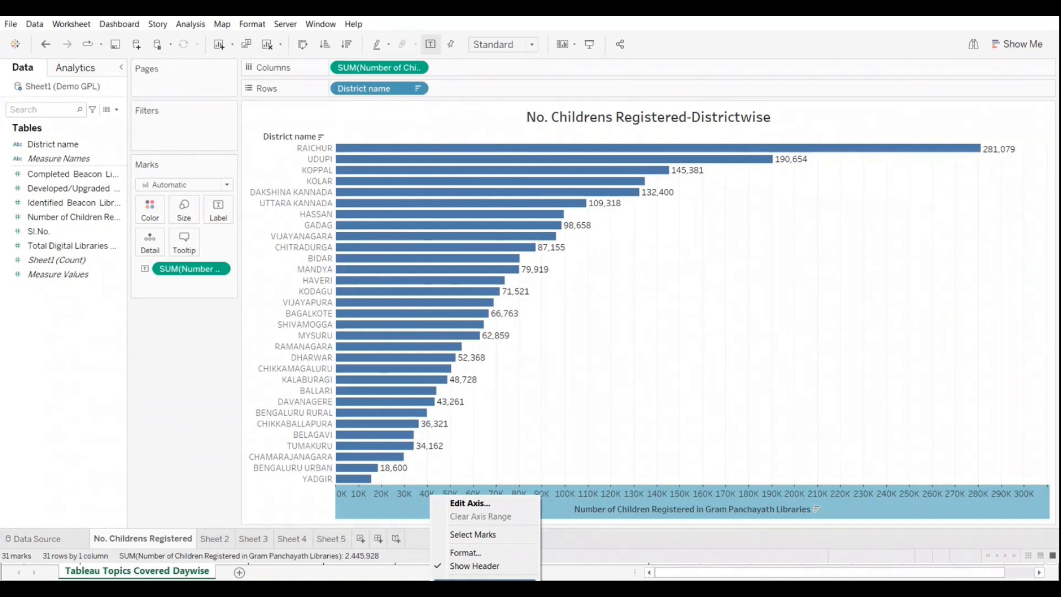
pyautogui.click(400, 494)
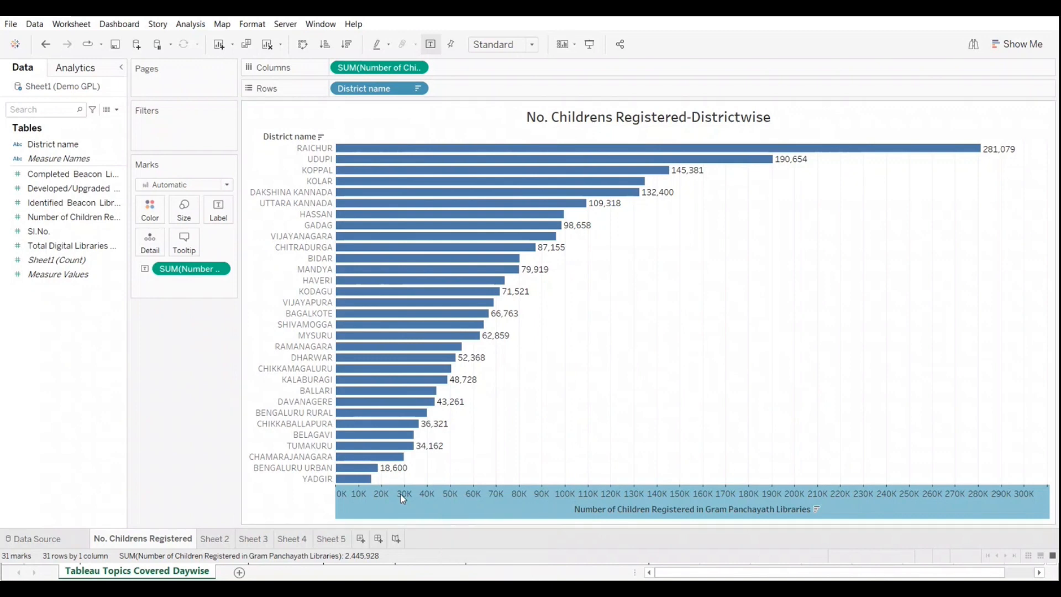
pyautogui.rightClick(400, 494)
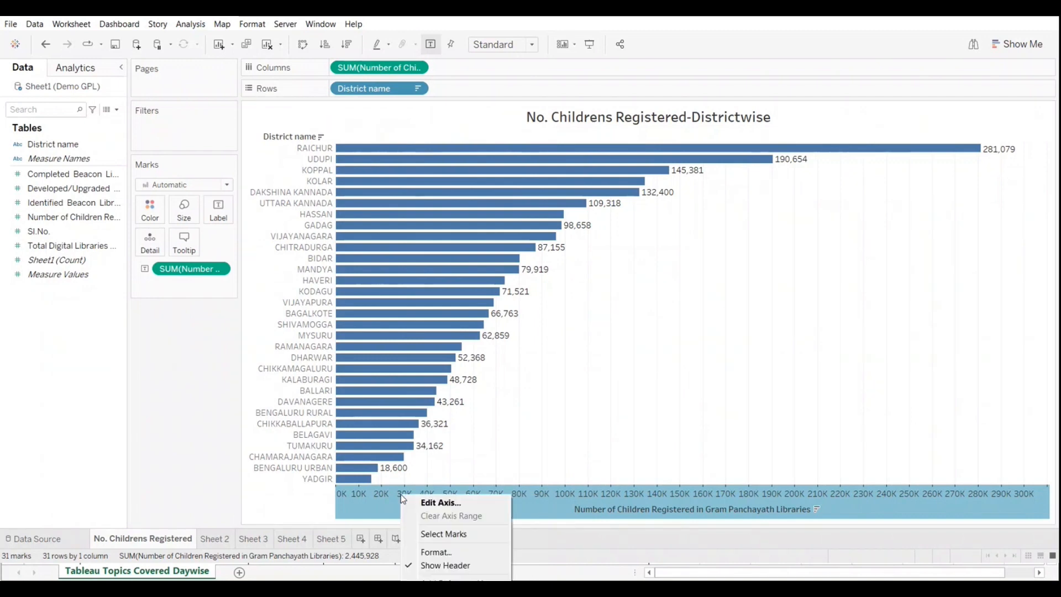
pyautogui.click(337, 493)
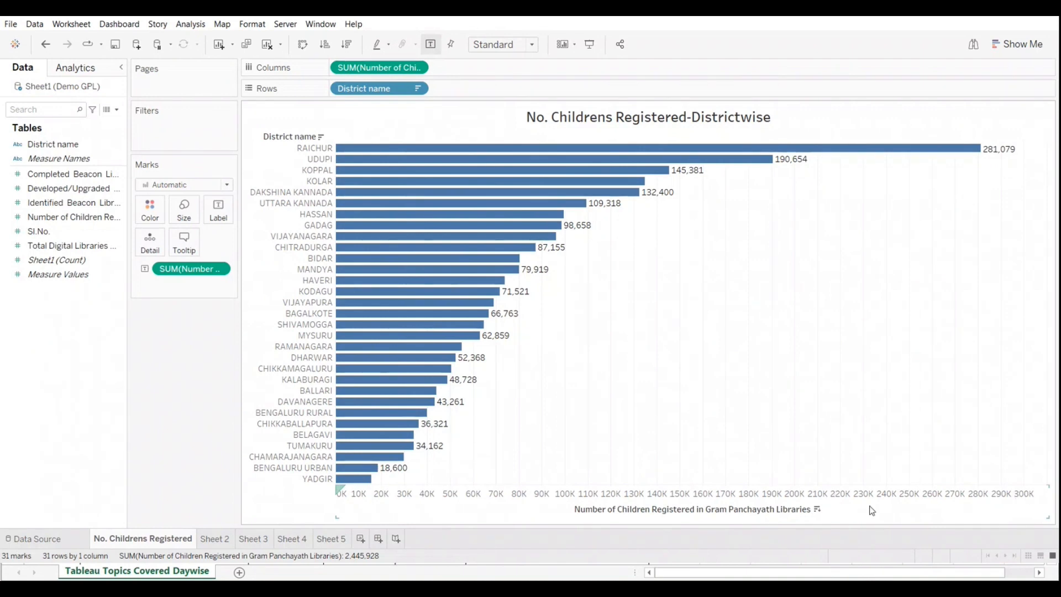
# Step: Add an average reference line for the children registered measure with its scope set to Entire Table
pyautogui.rightClick(448, 496)
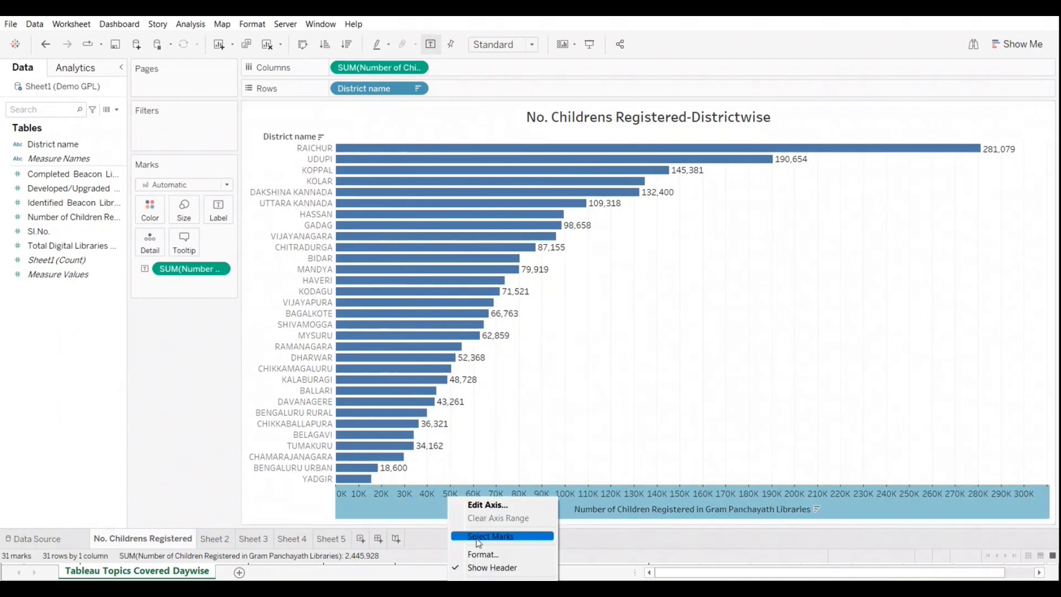
pyautogui.click(510, 577)
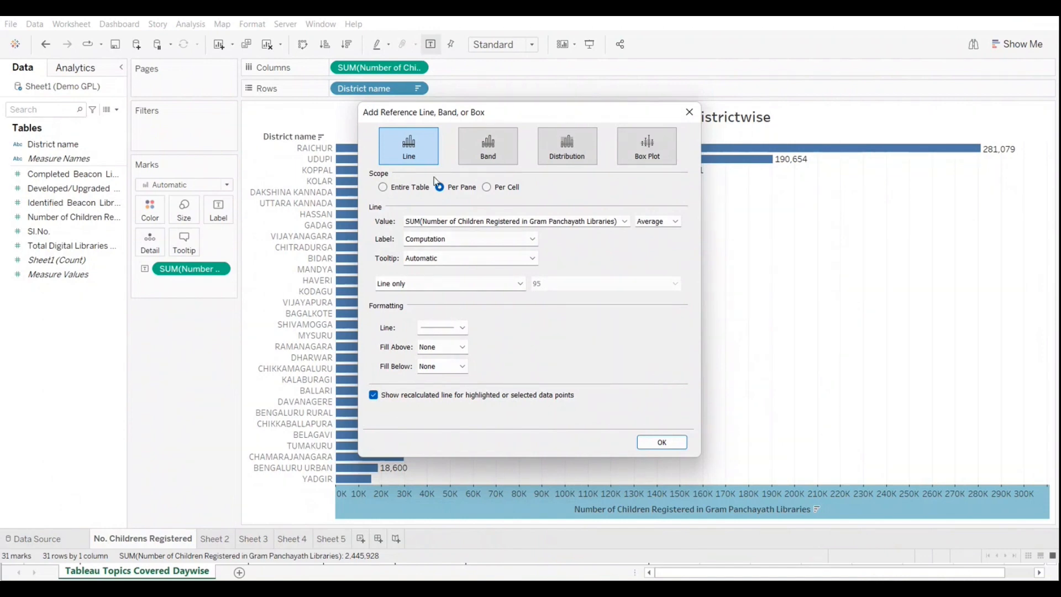
pyautogui.click(385, 190)
pyautogui.click(662, 443)
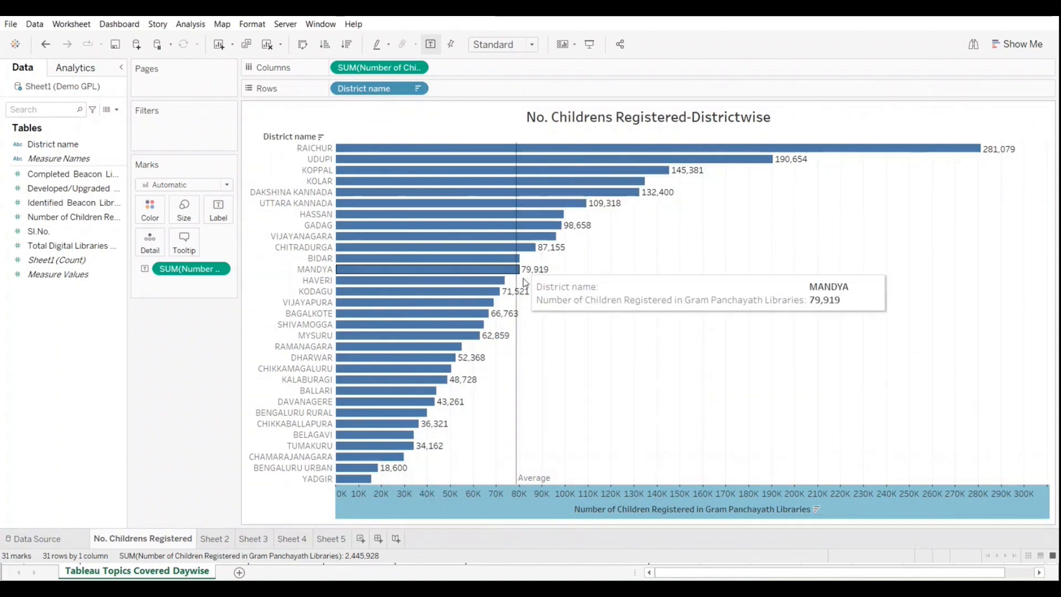
# Step: Inspect the average reference line's value against the district bars and remove the line
pyautogui.moveTo(519, 369)
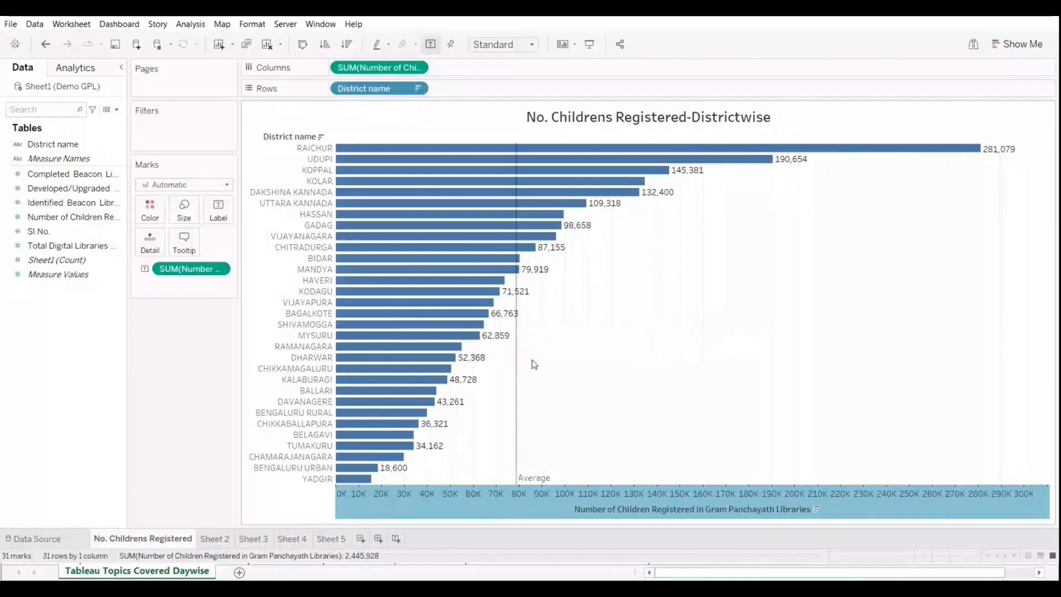
pyautogui.moveTo(516, 378)
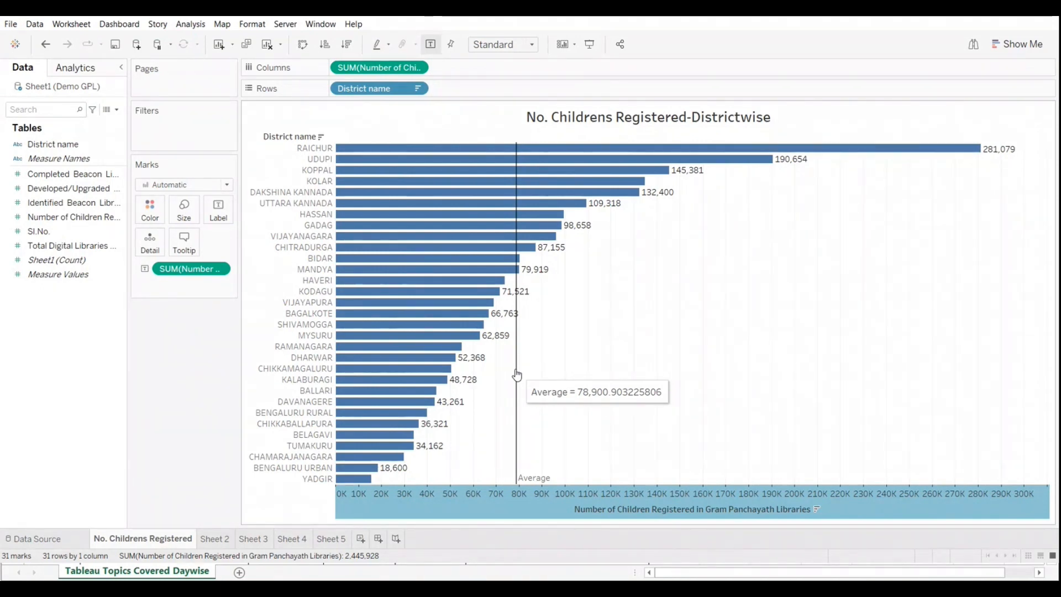
pyautogui.rightClick(462, 509)
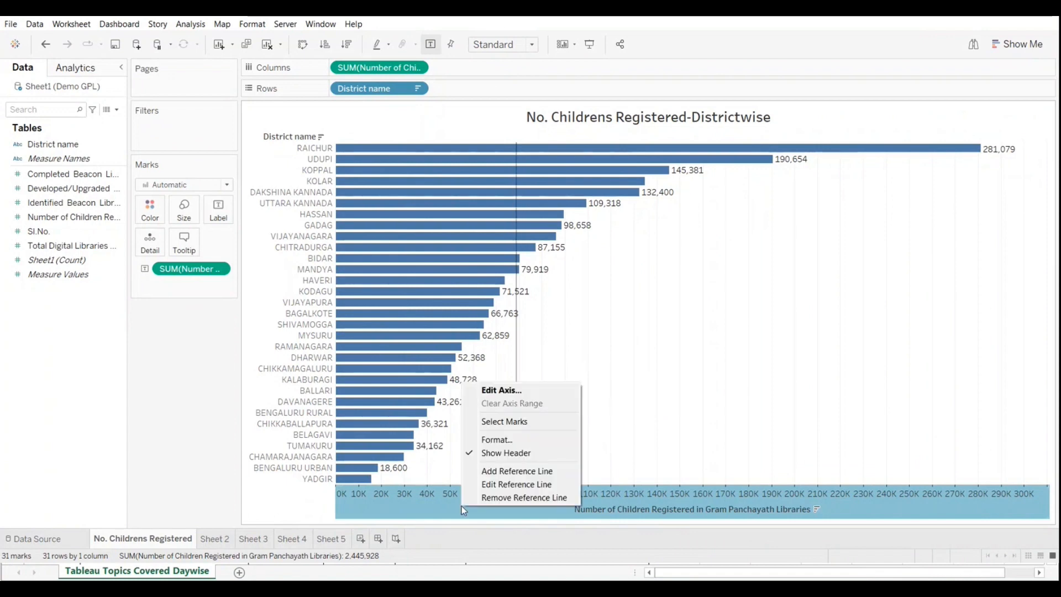
pyautogui.click(495, 499)
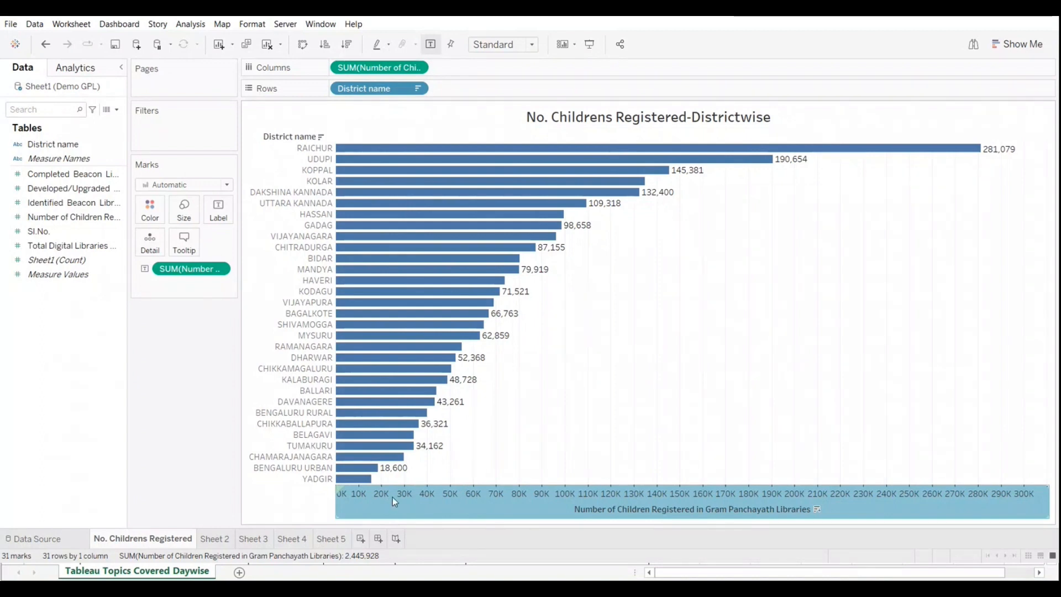
# Step: Start an average reference line on the children registered axis, preview the Per Pane and Per Cell scopes, and choose Entire Table
pyautogui.moveTo(458, 505)
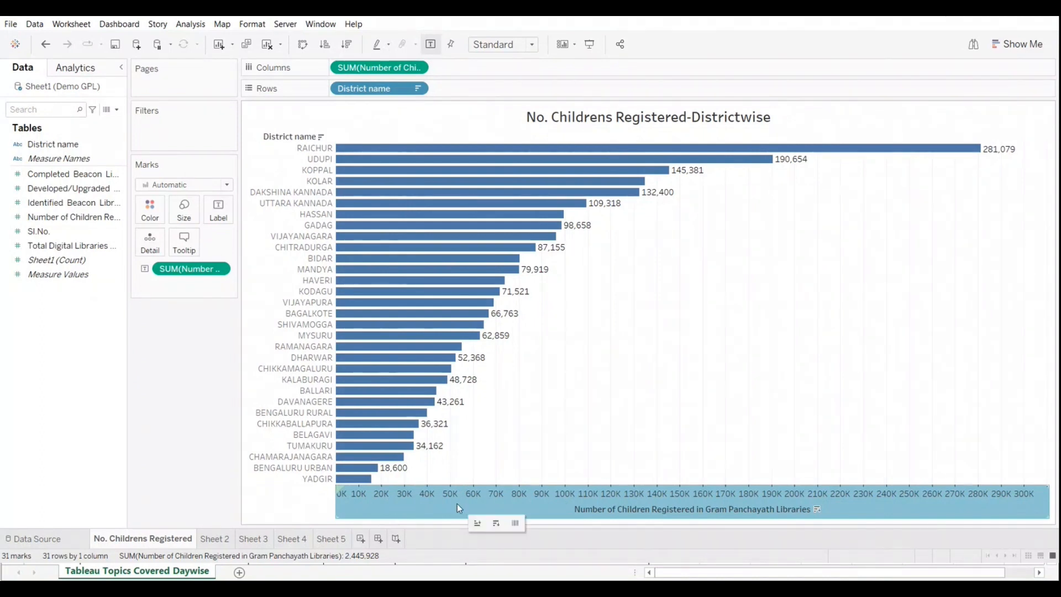
pyautogui.rightClick(457, 503)
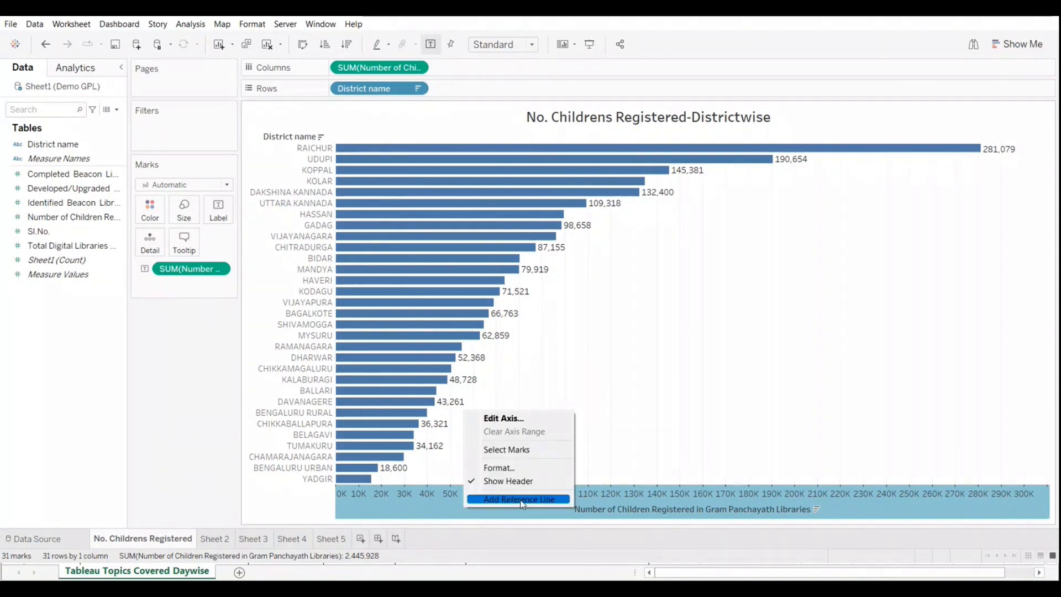
pyautogui.click(522, 504)
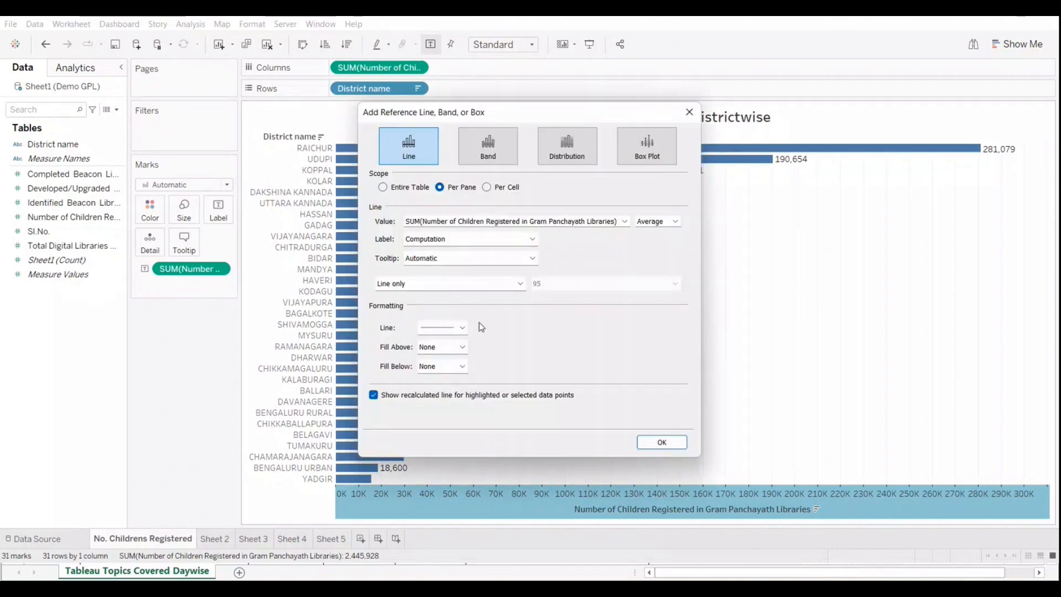
pyautogui.click(383, 187)
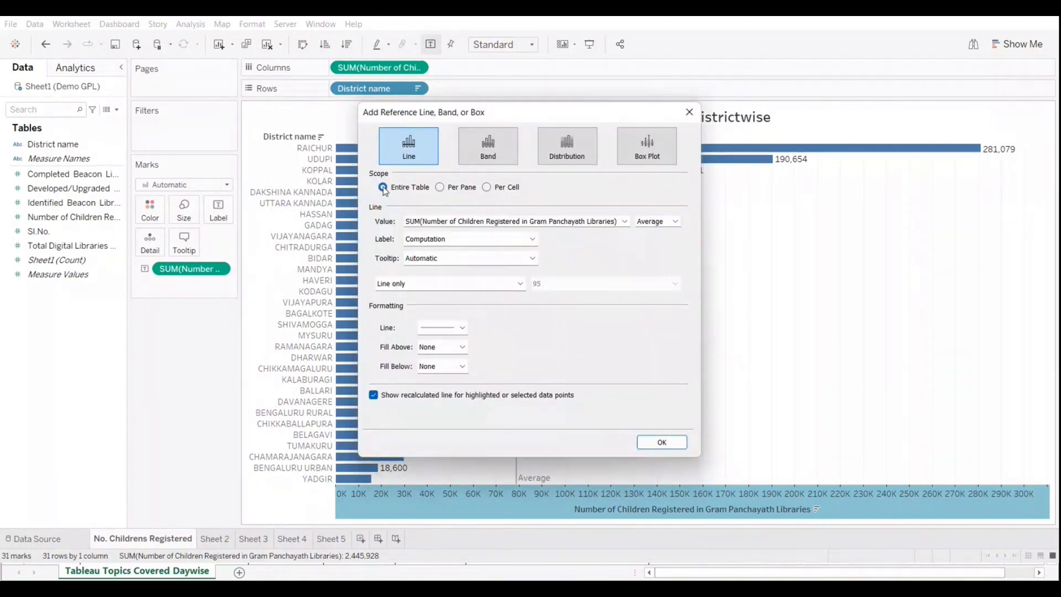
pyautogui.click(440, 188)
pyautogui.click(486, 188)
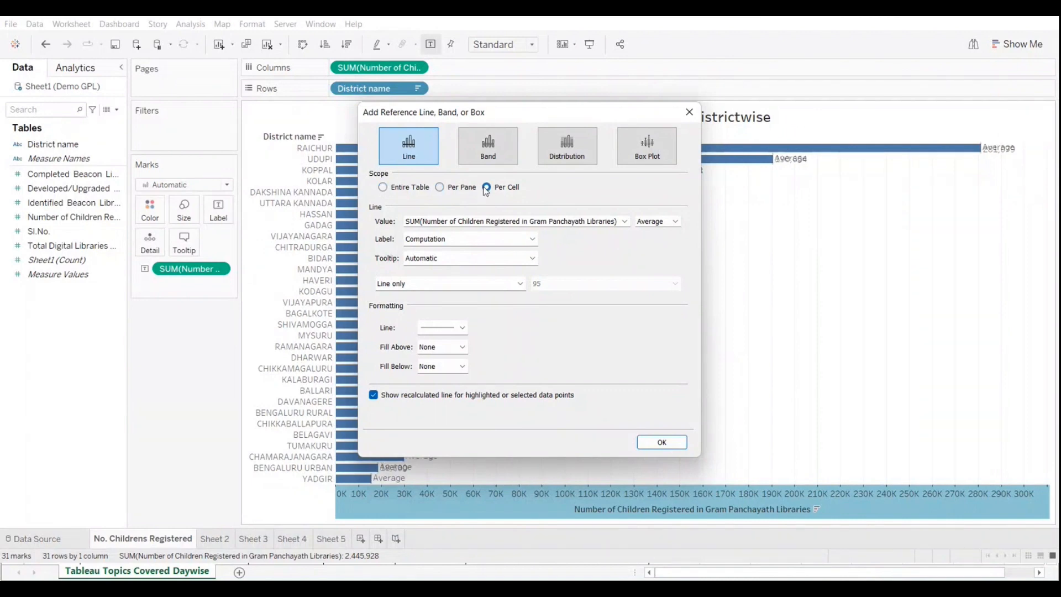
pyautogui.click(441, 188)
pyautogui.moveTo(512, 125); pyautogui.dragTo(309, 140)
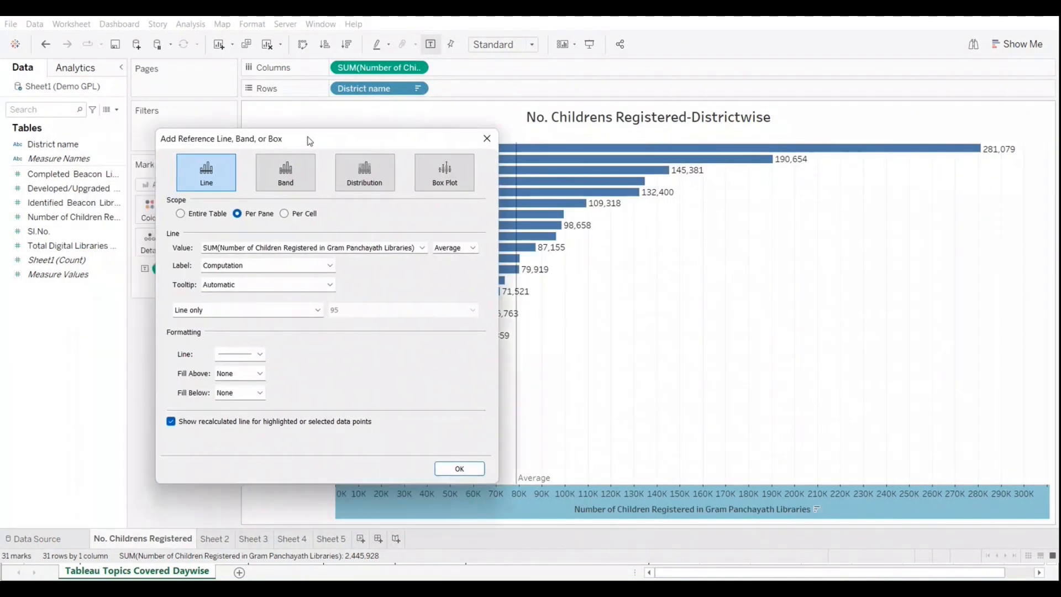
pyautogui.click(181, 215)
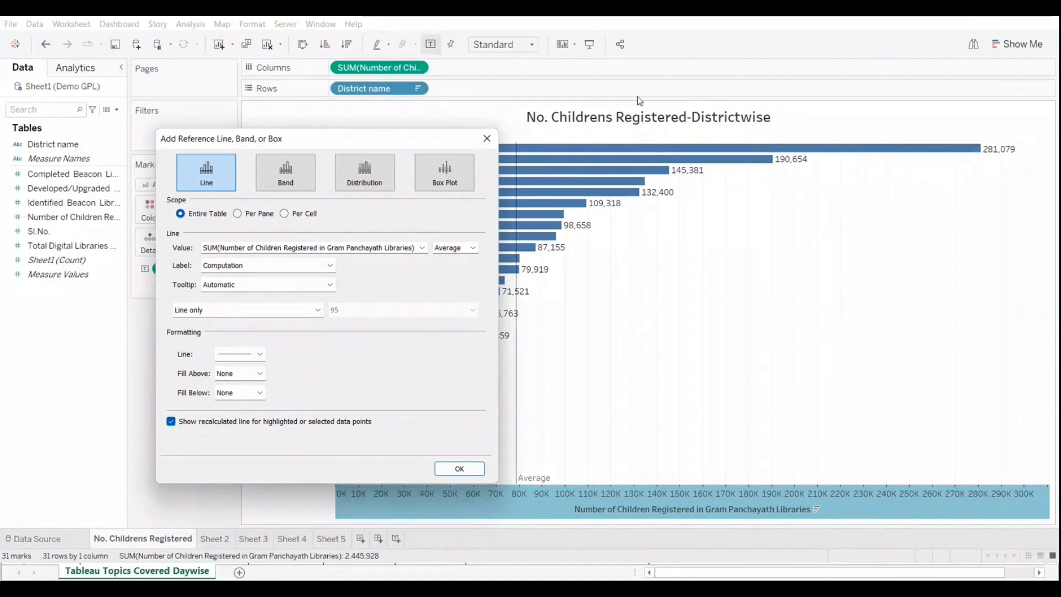
pyautogui.click(237, 214)
pyautogui.click(216, 217)
# Step: Add the reference line with the Average aggregation of Number of Children Registered and a dashed line style
pyautogui.click(473, 248)
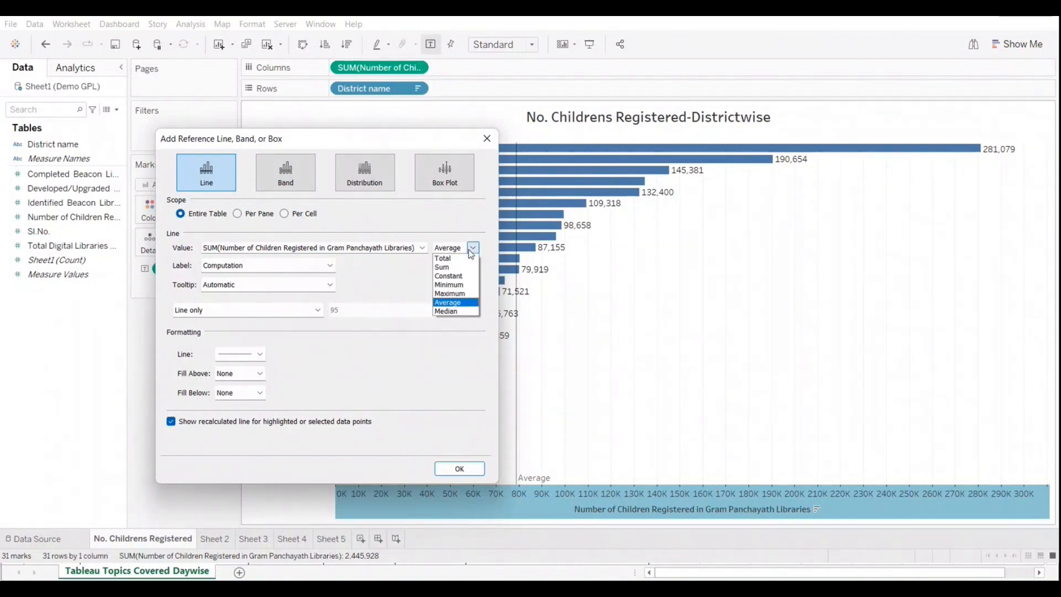
pyautogui.click(455, 302)
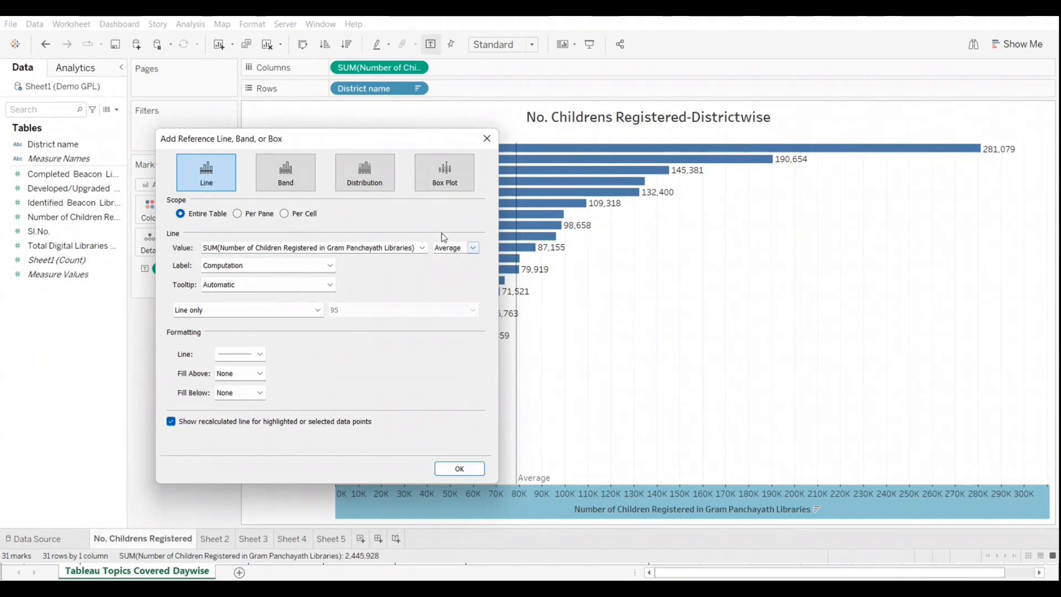
pyautogui.click(423, 248)
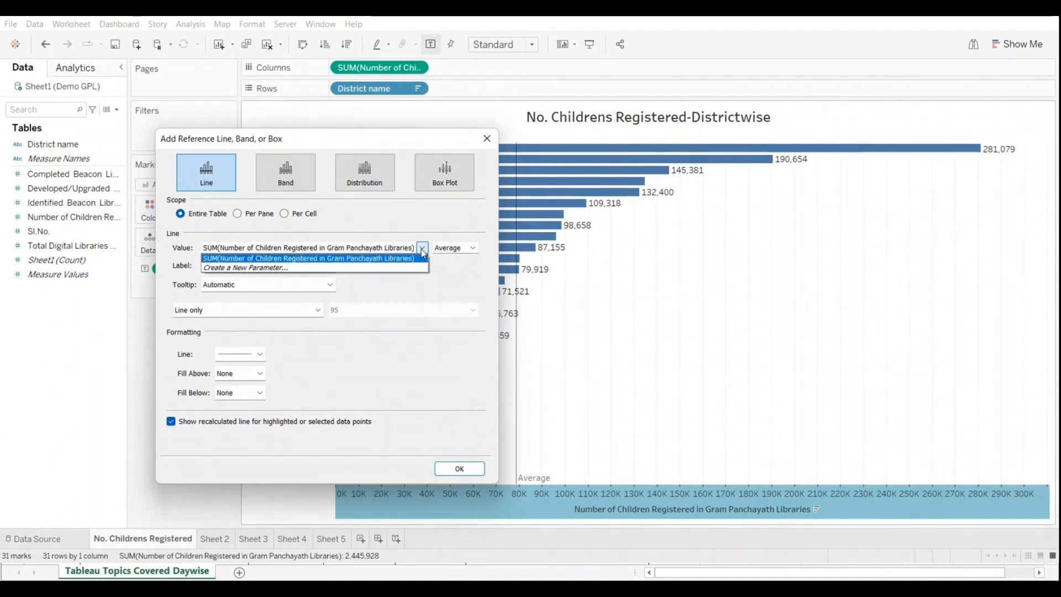
pyautogui.click(432, 226)
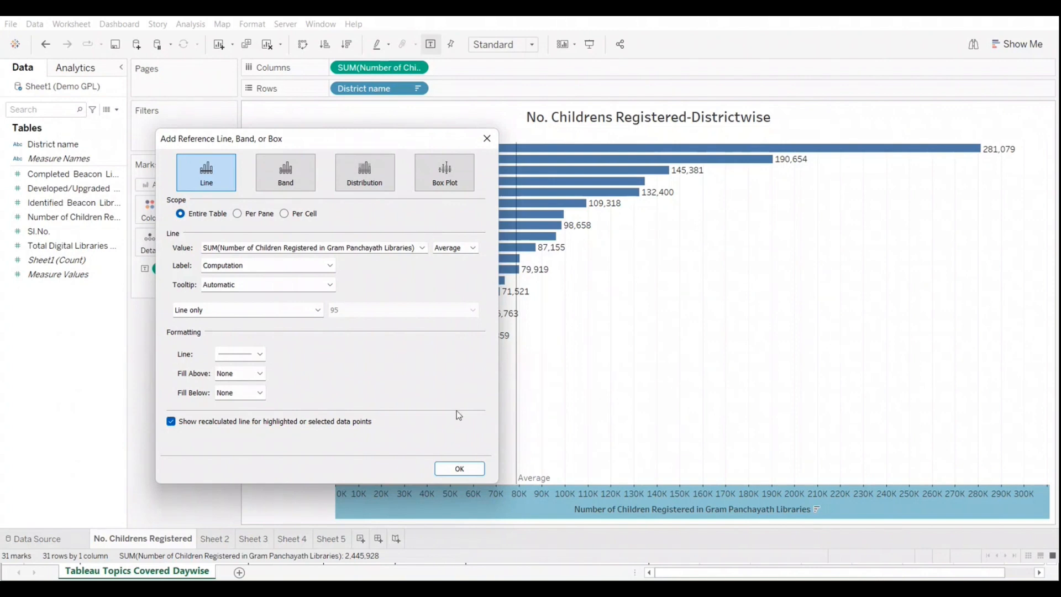
pyautogui.click(260, 354)
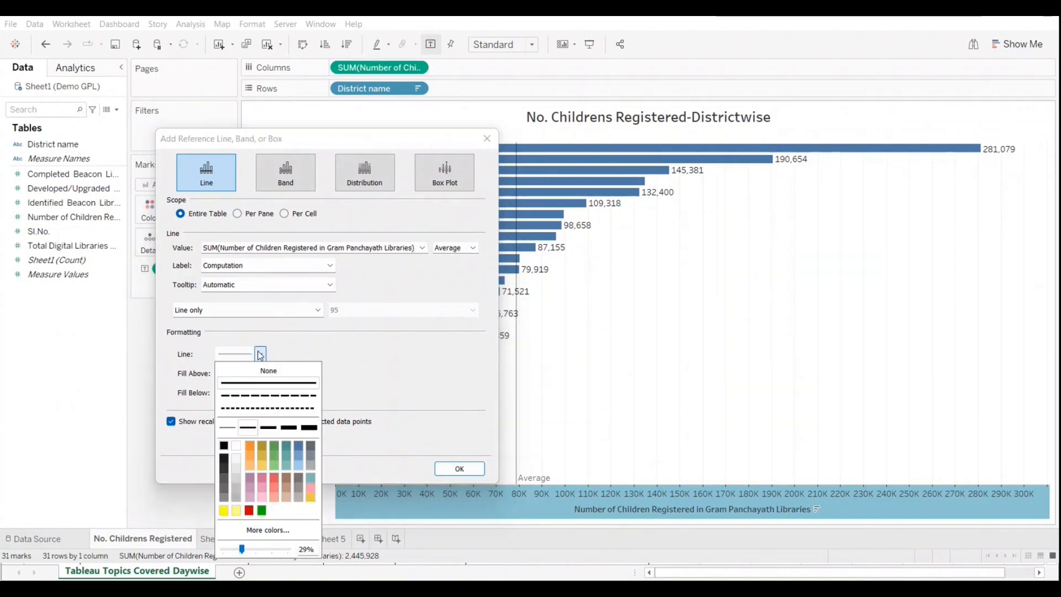
pyautogui.click(272, 399)
pyautogui.click(375, 366)
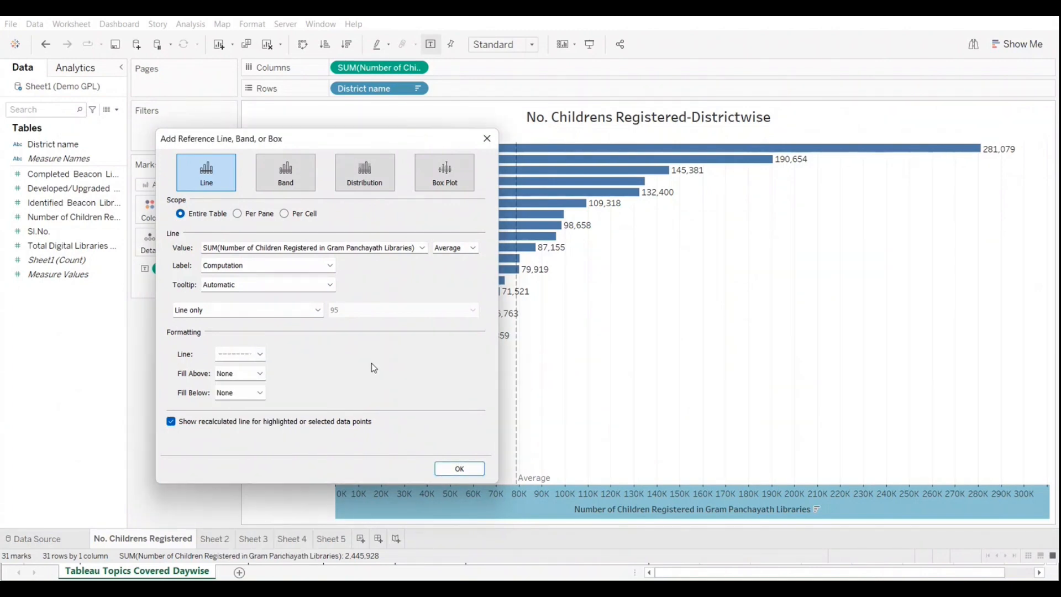
pyautogui.click(465, 469)
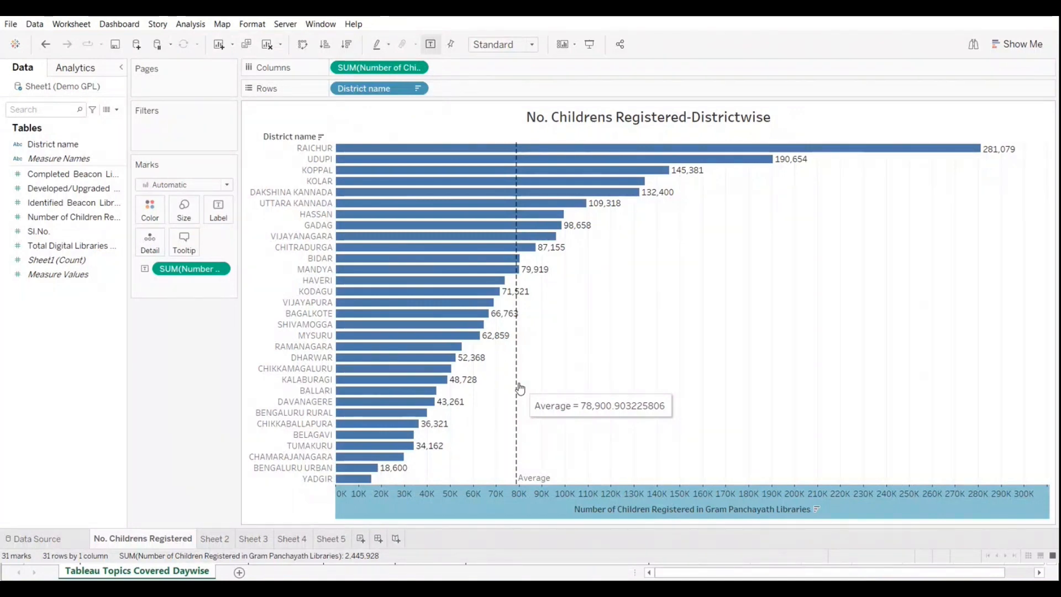
# Step: Examine the dashed average line against the district bars and review its settings without changing them
pyautogui.moveTo(352, 485)
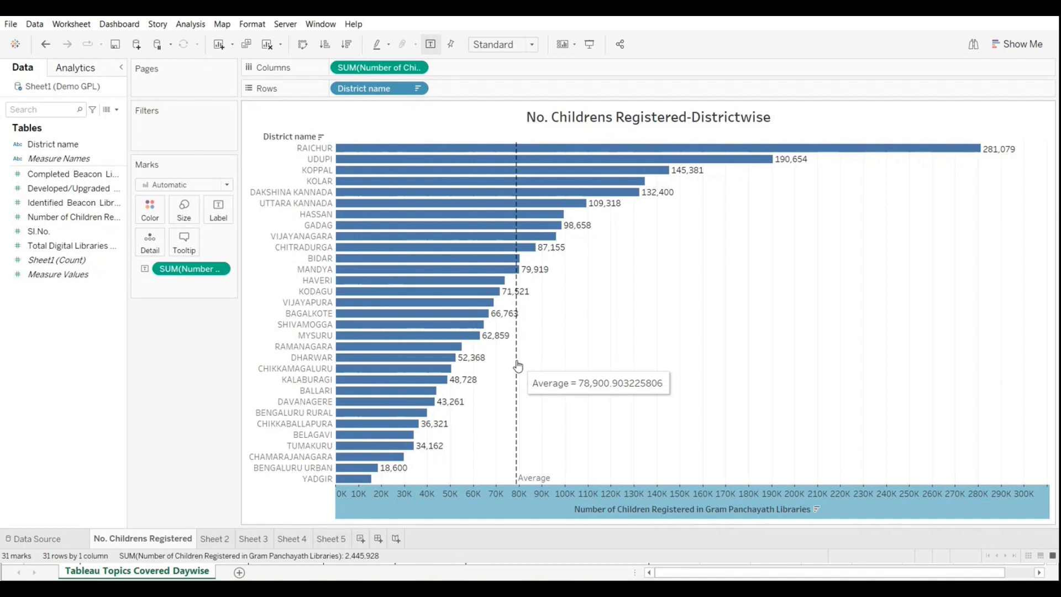
pyautogui.moveTo(537, 209)
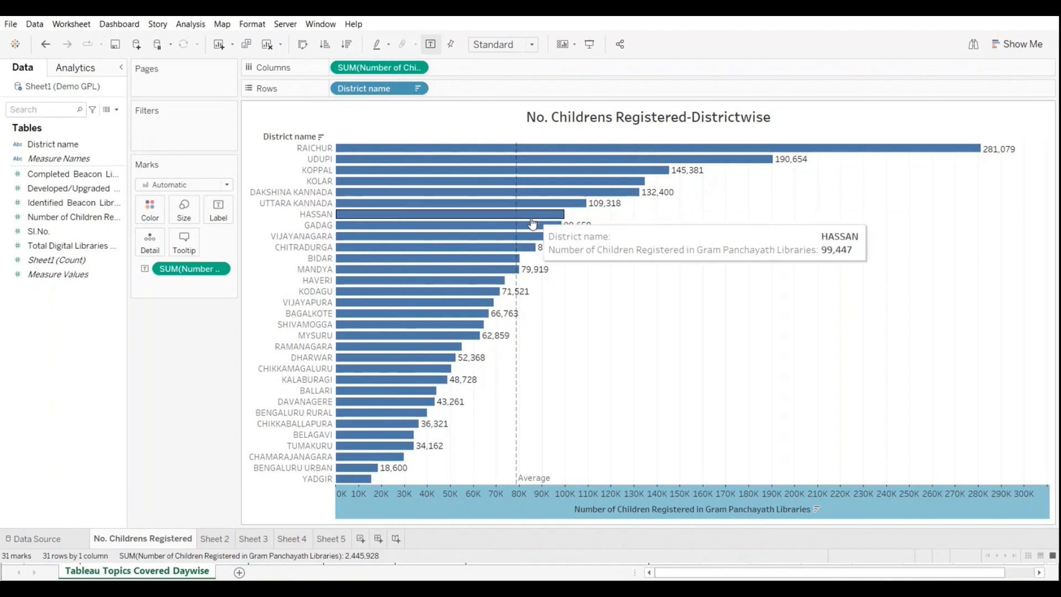
pyautogui.moveTo(516, 266)
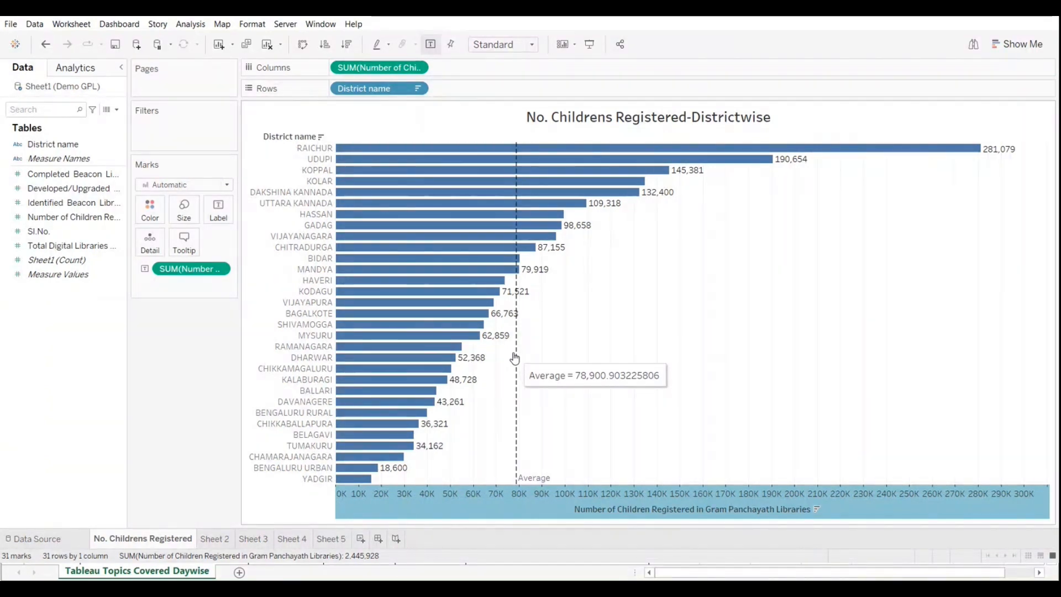
pyautogui.rightClick(470, 508)
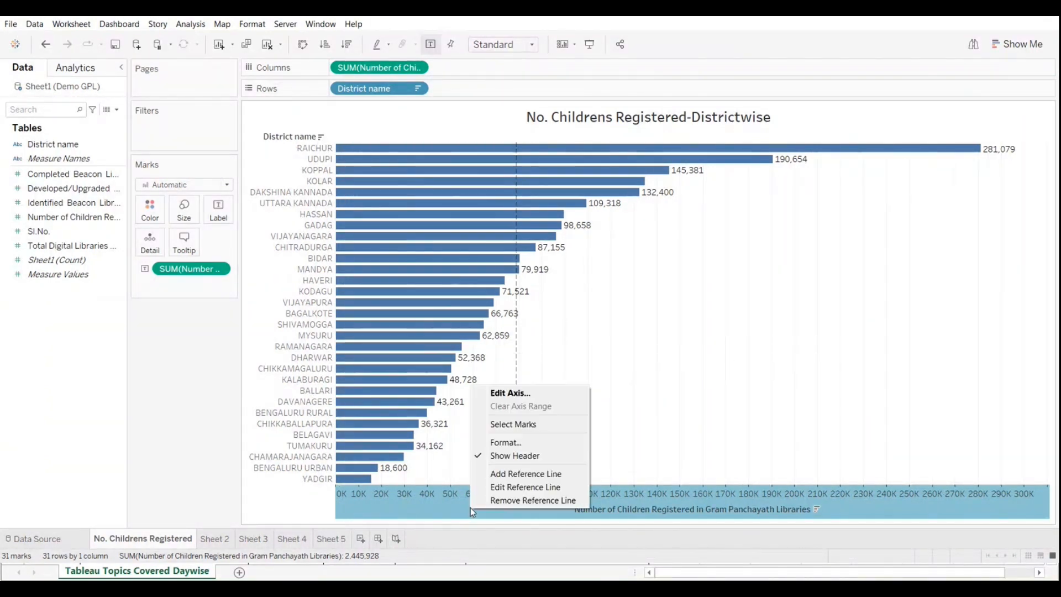
pyautogui.click(511, 488)
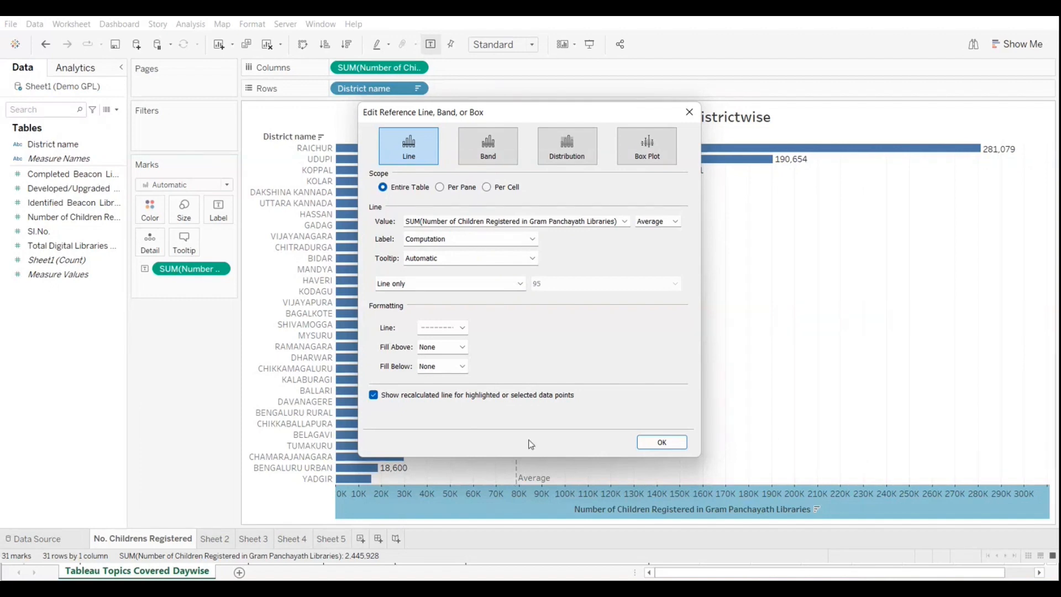
pyautogui.click(689, 112)
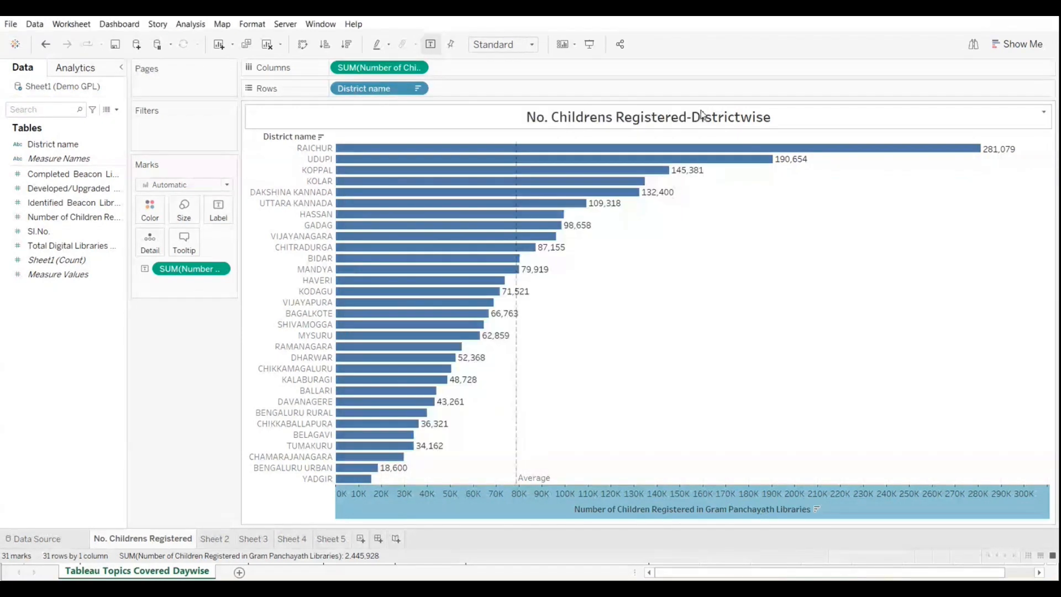
# Step: Swap rows and columns to show the districts as vertical bars
pyautogui.click(302, 45)
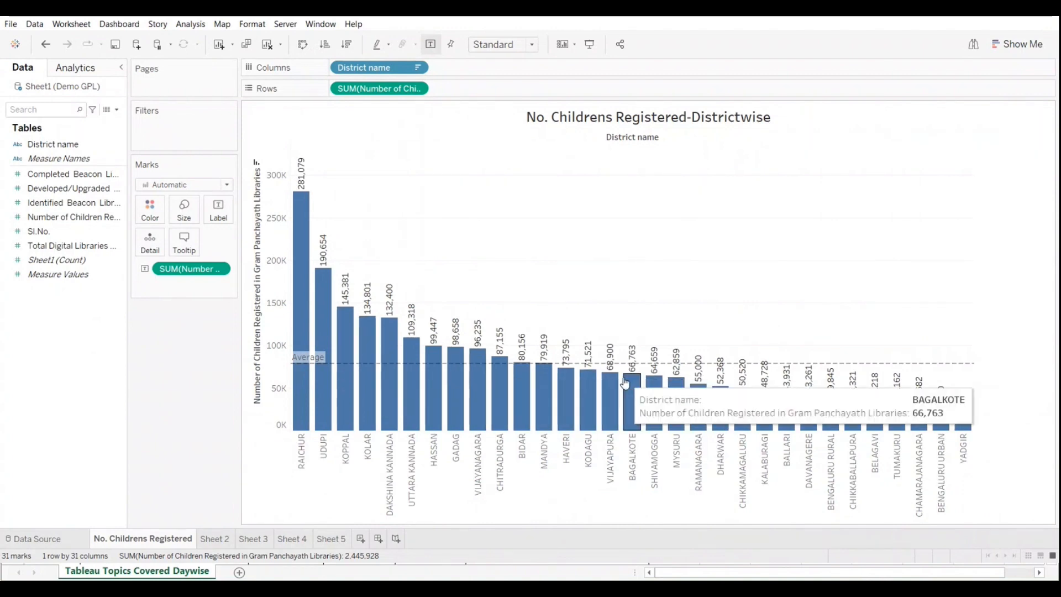
pyautogui.click(305, 48)
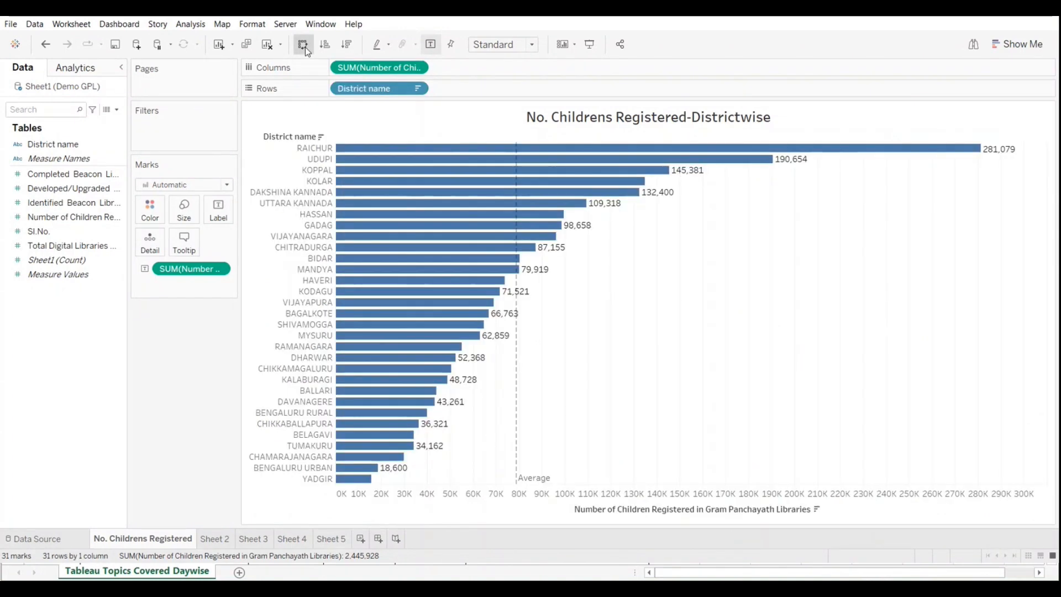
pyautogui.click(305, 48)
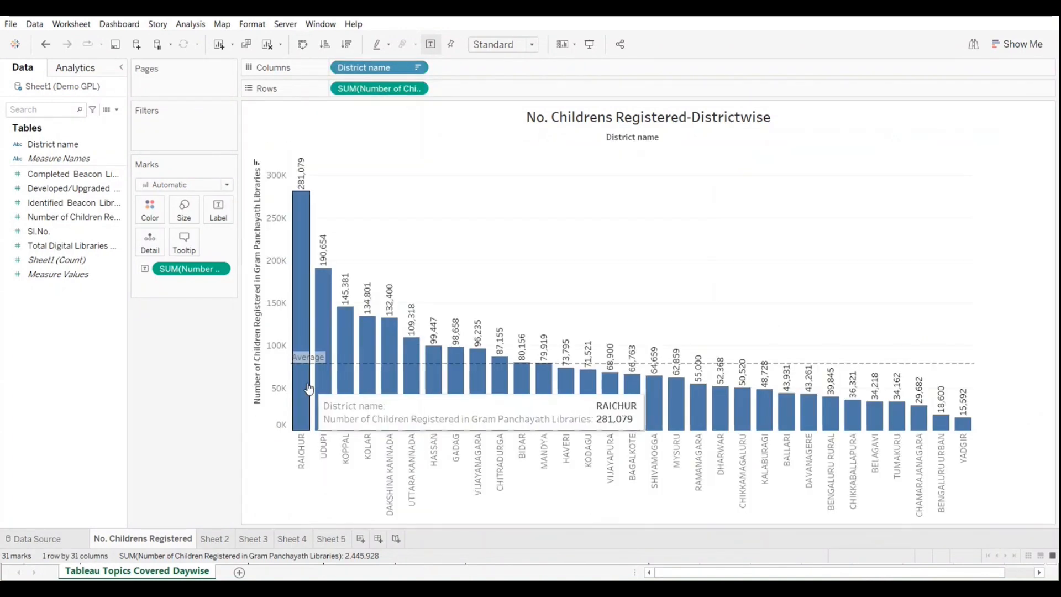
# Step: Edit the average reference line to fill the area below it with a pale green shade
pyautogui.moveTo(361, 344)
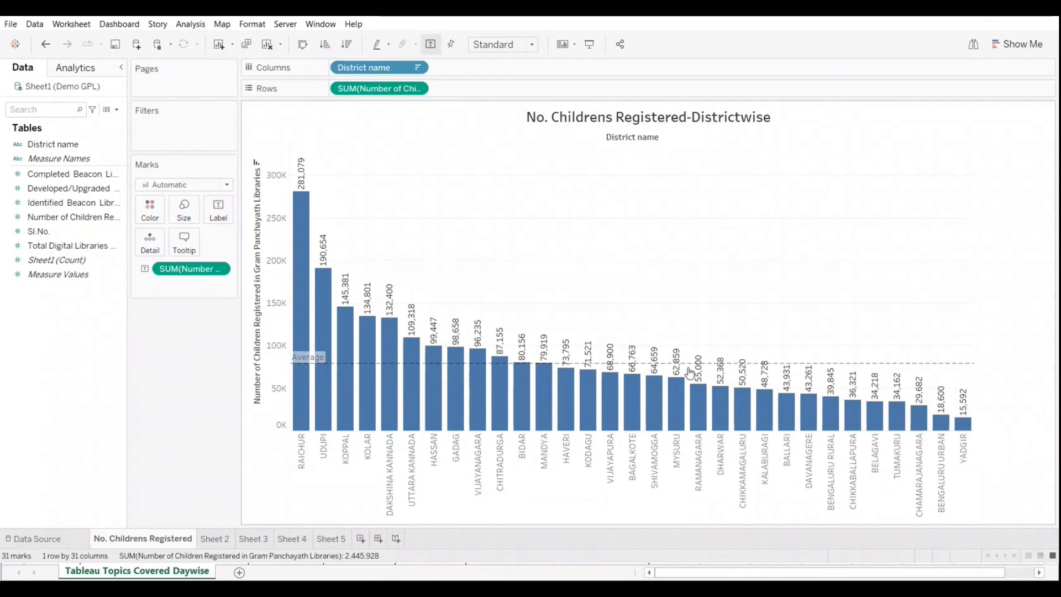
pyautogui.moveTo(310, 367)
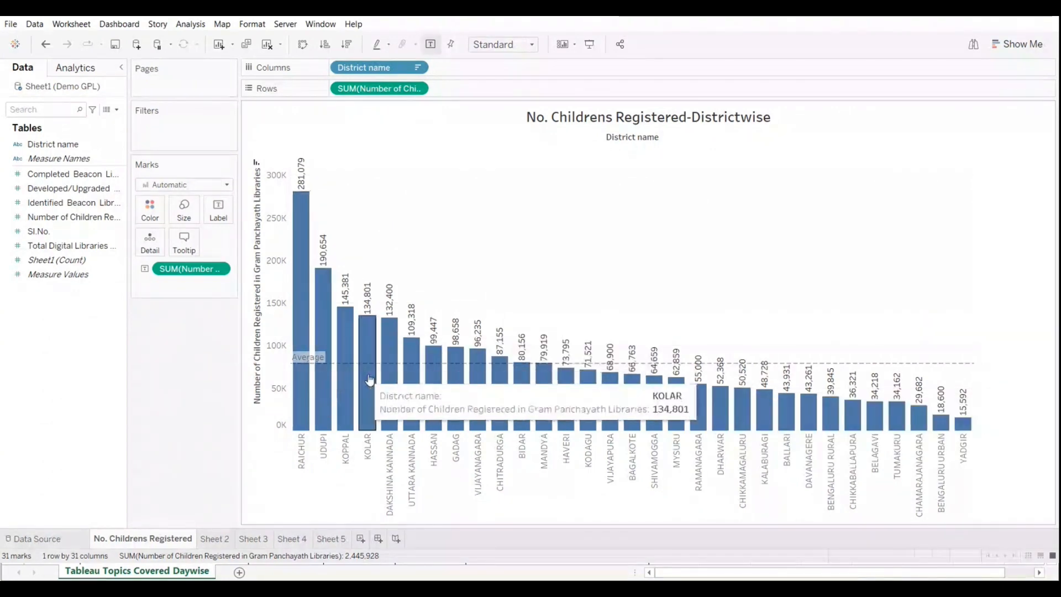
pyautogui.moveTo(873, 365)
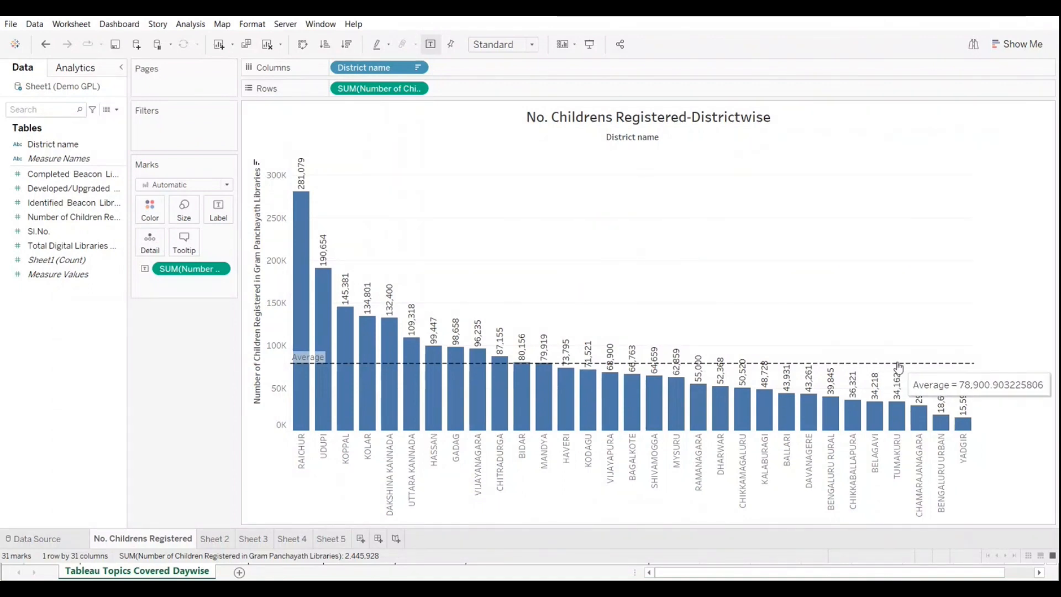
pyautogui.moveTo(569, 354)
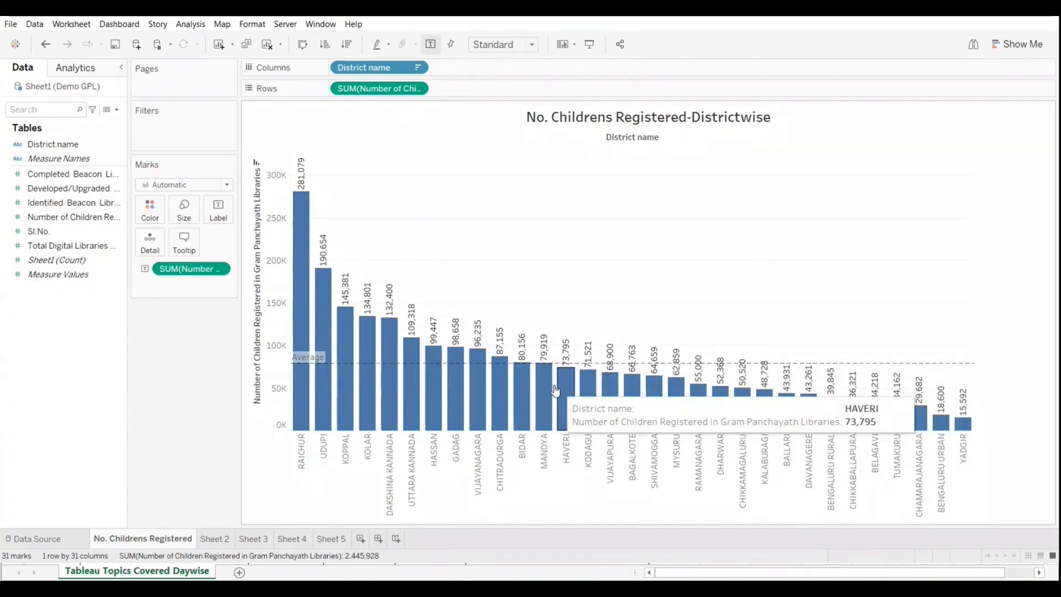
pyautogui.rightClick(275, 363)
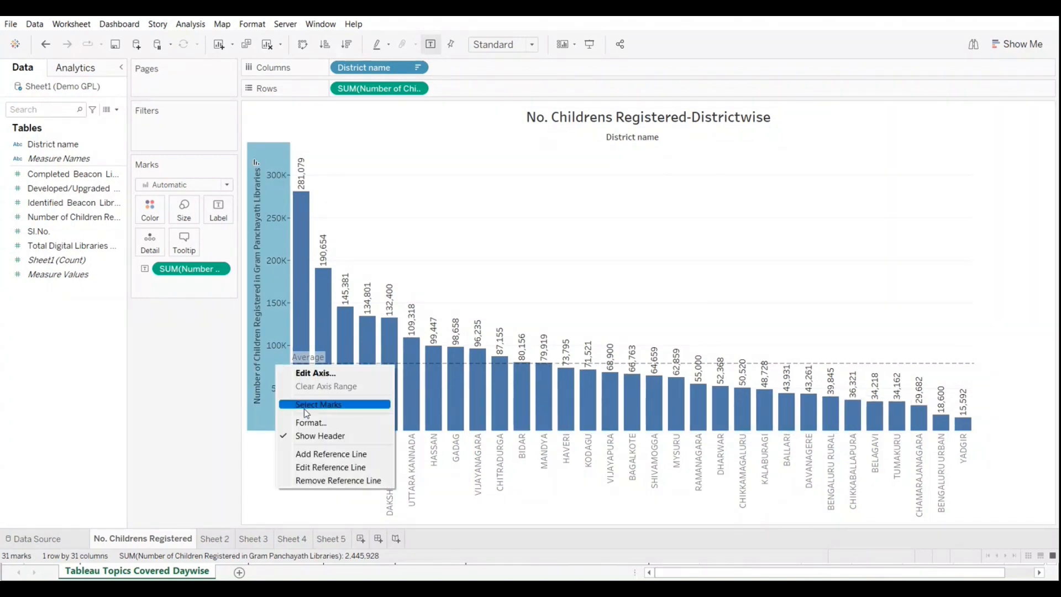
pyautogui.click(326, 468)
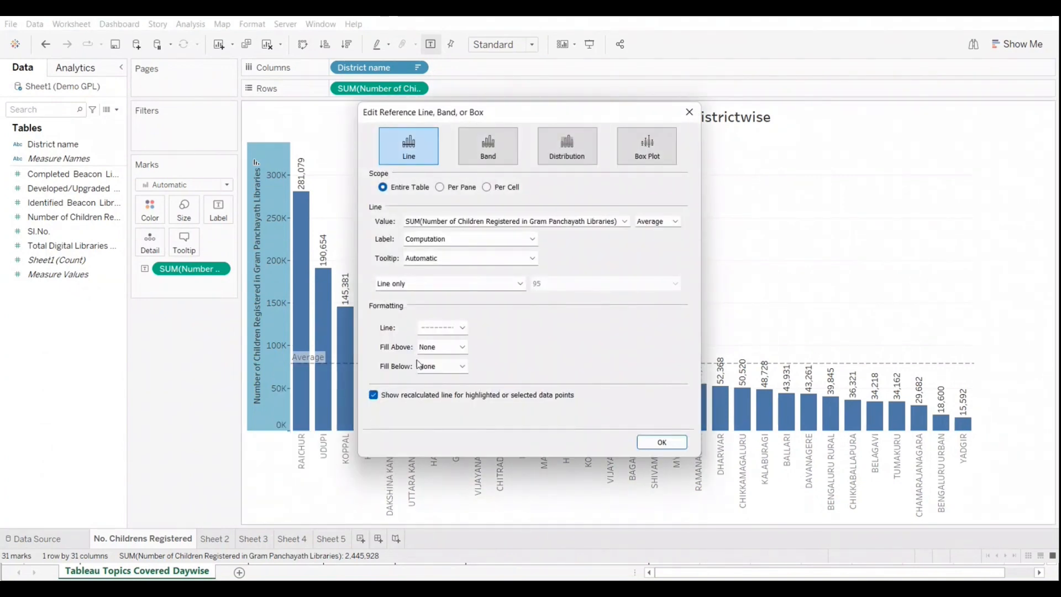
pyautogui.click(418, 365)
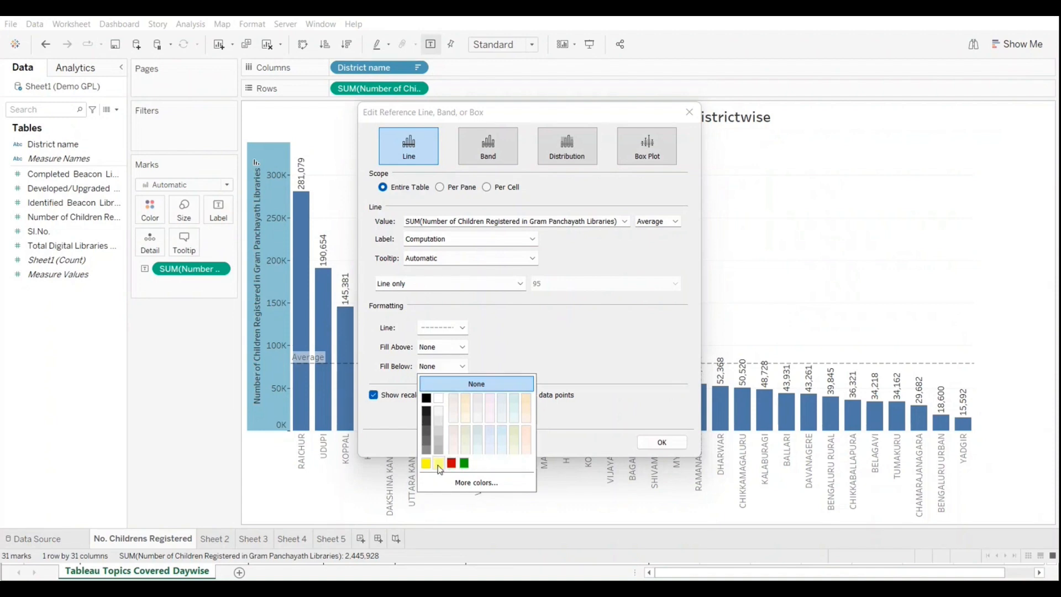
pyautogui.click(479, 451)
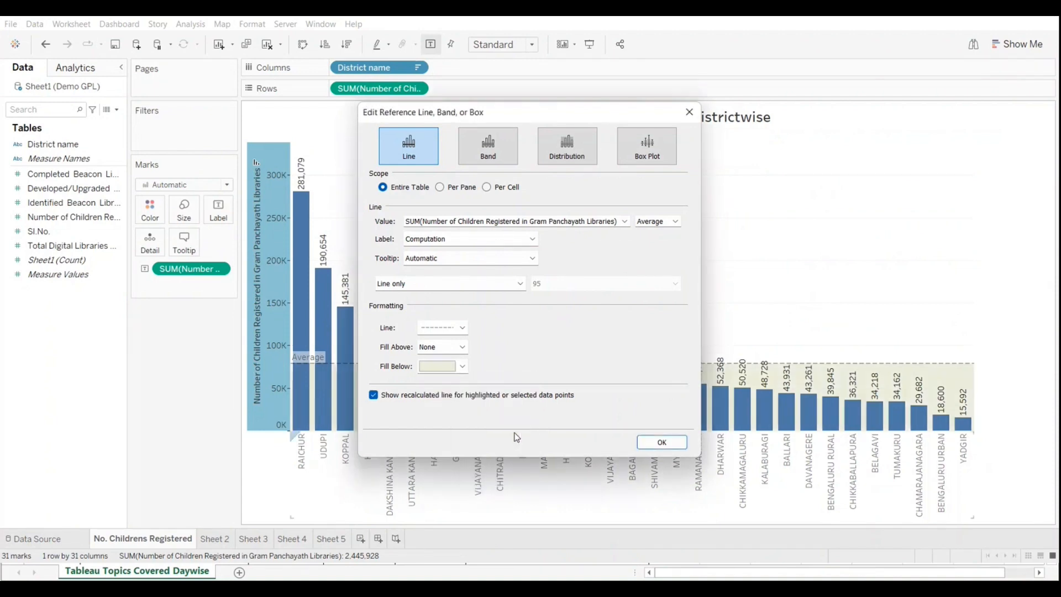
pyautogui.click(661, 442)
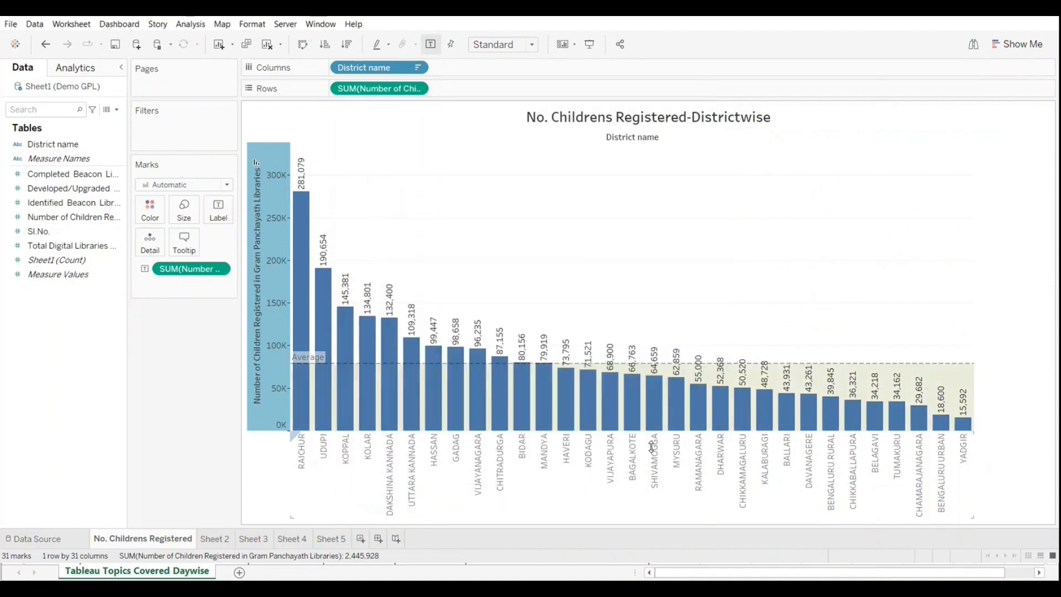
pyautogui.click(709, 314)
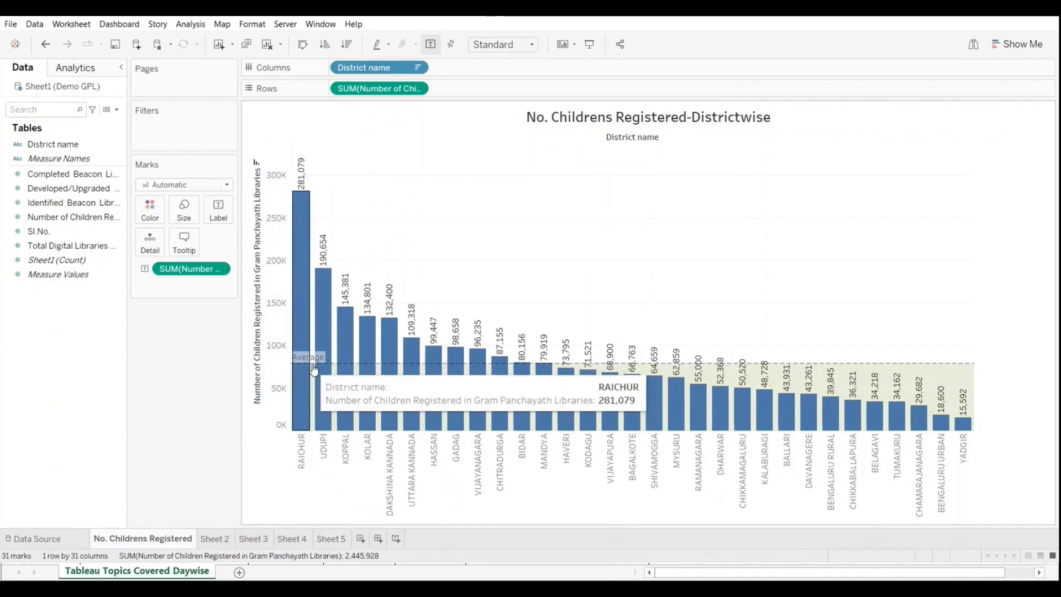
# Step: Edit the average reference line to fill the area above it with a pale beige shade
pyautogui.moveTo(780, 365)
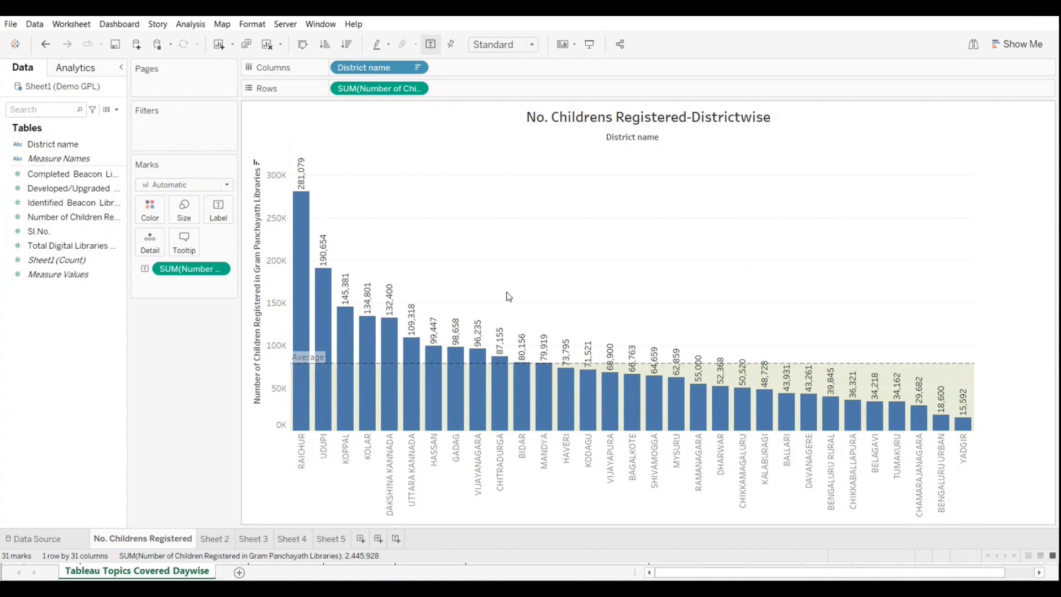
pyautogui.moveTo(901, 367)
pyautogui.rightClick(271, 364)
pyautogui.click(321, 464)
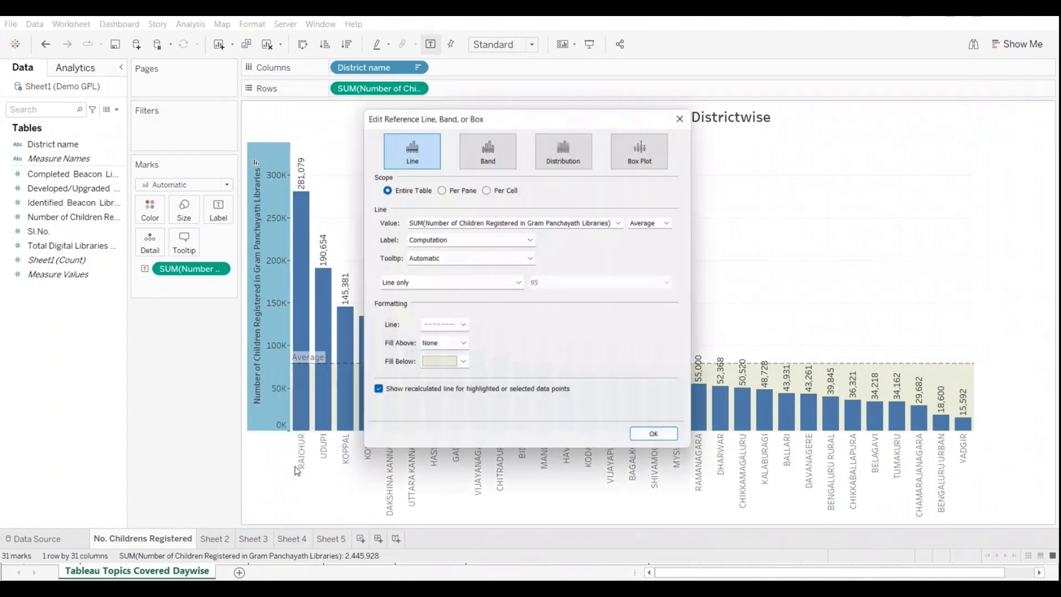
pyautogui.click(442, 366)
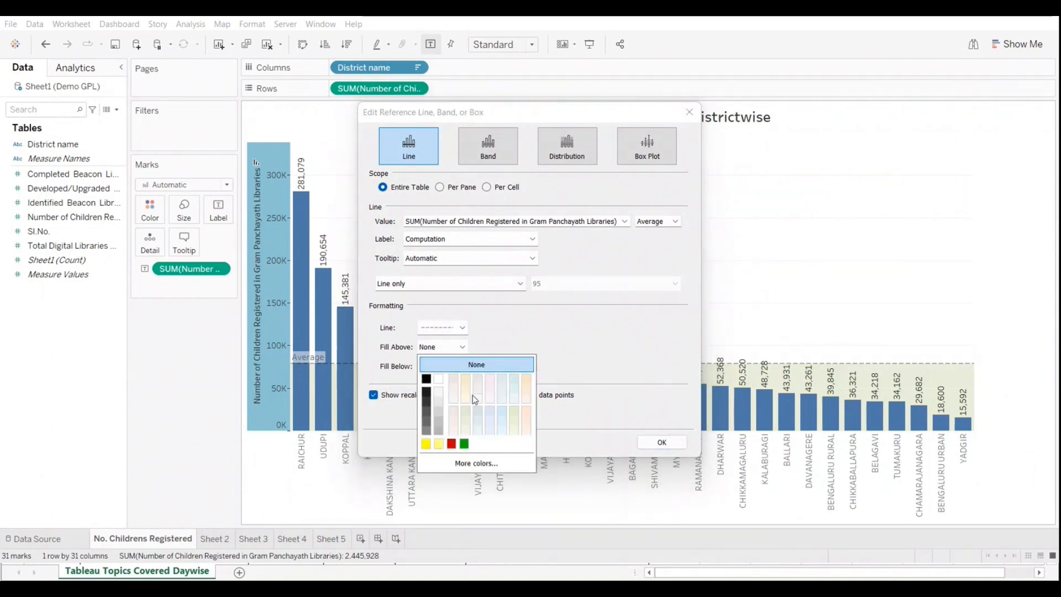
pyautogui.click(453, 380)
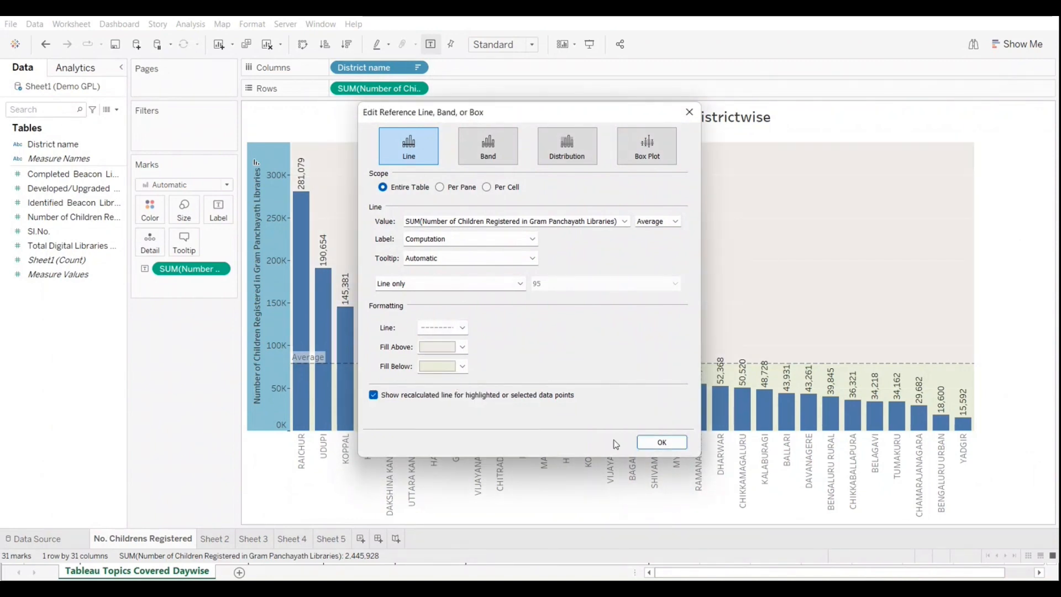
pyautogui.click(652, 441)
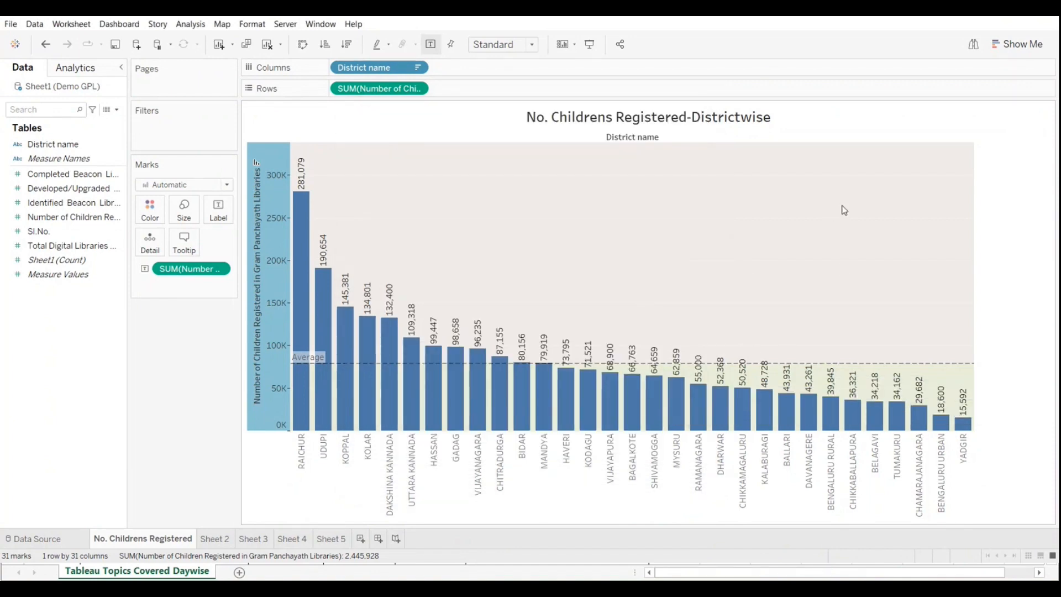
# Step: Remove the shaded average reference line from the chart and clear the worksheet
pyautogui.moveTo(778, 409)
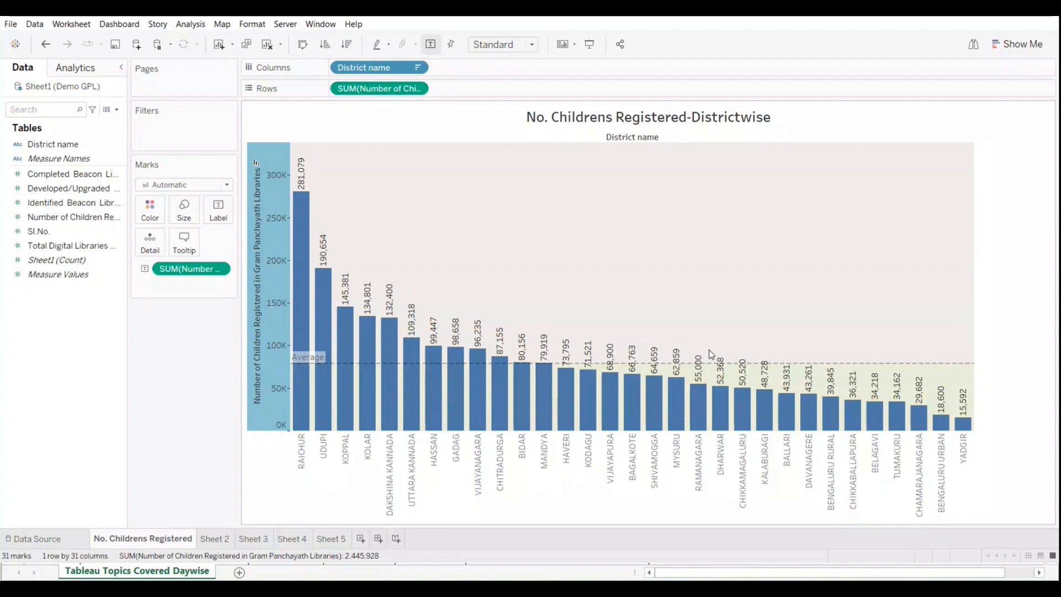
pyautogui.moveTo(520, 390)
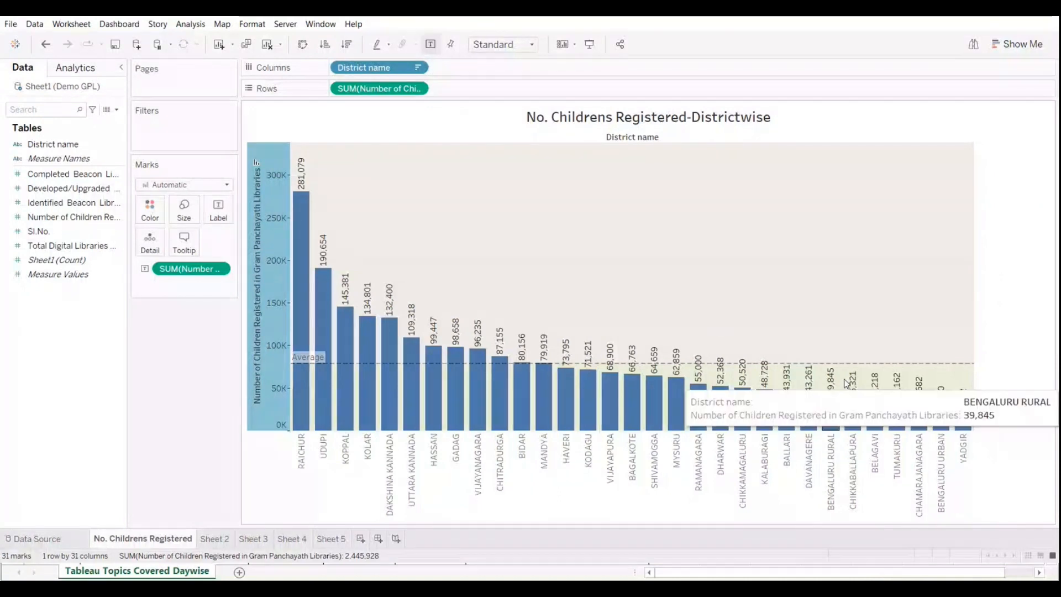
pyautogui.moveTo(709, 367)
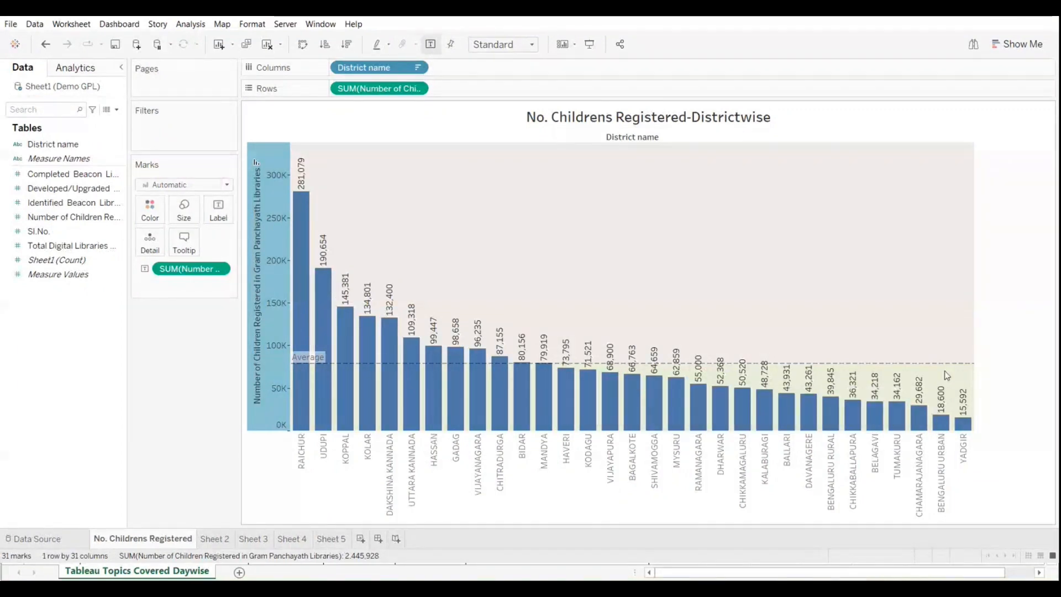
pyautogui.moveTo(901, 374)
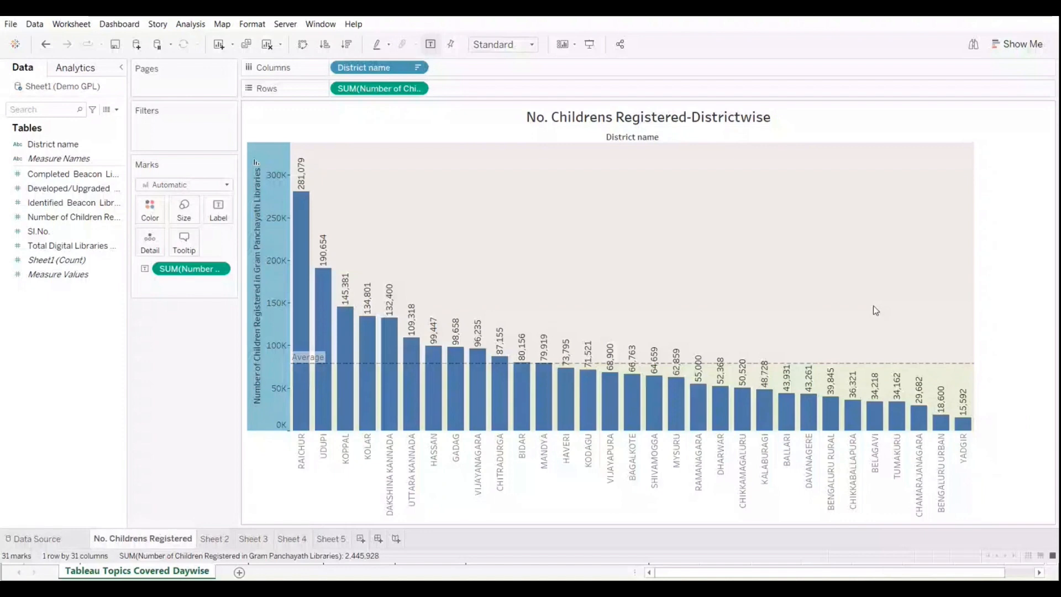
pyautogui.rightClick(268, 401)
pyautogui.click(302, 519)
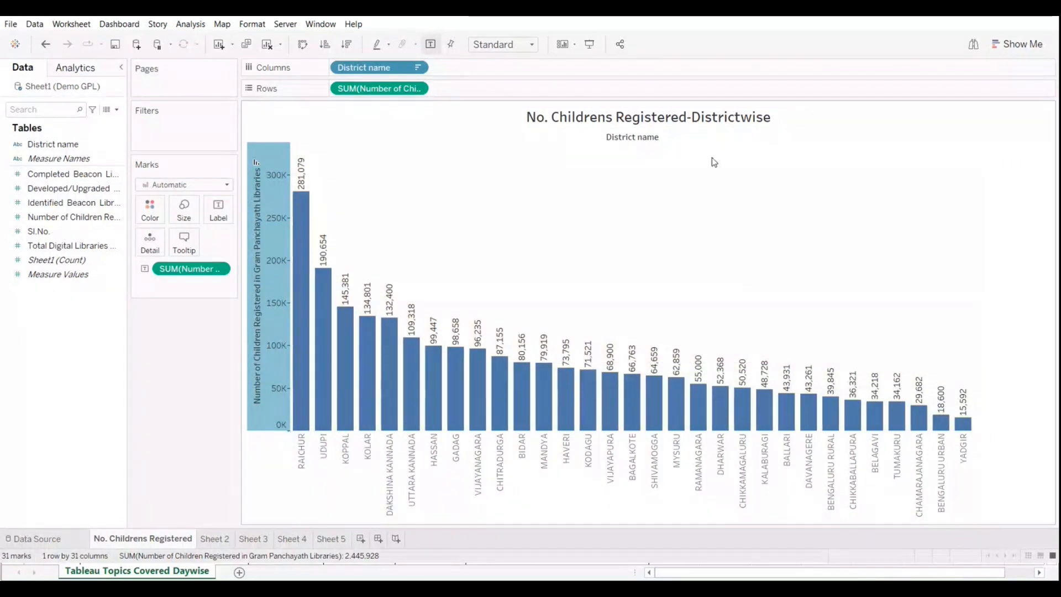
pyautogui.click(268, 44)
# Step: Build a bar chart with District name on columns and Number of Children Registered in Gram Panchayath Libraries on rows
pyautogui.moveTo(62, 143); pyautogui.dragTo(353, 69)
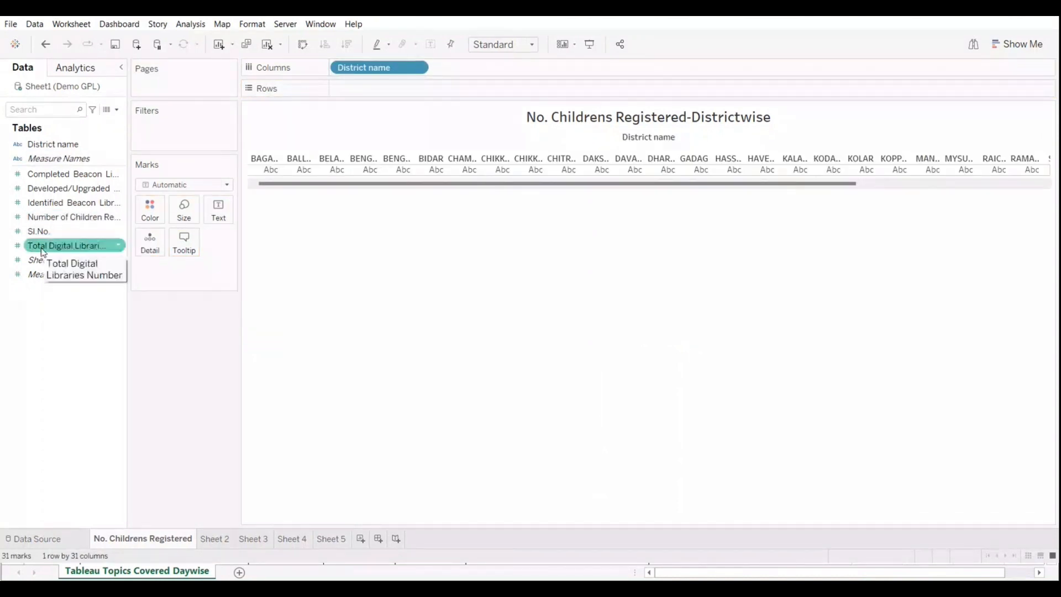
pyautogui.moveTo(61, 174); pyautogui.dragTo(395, 83)
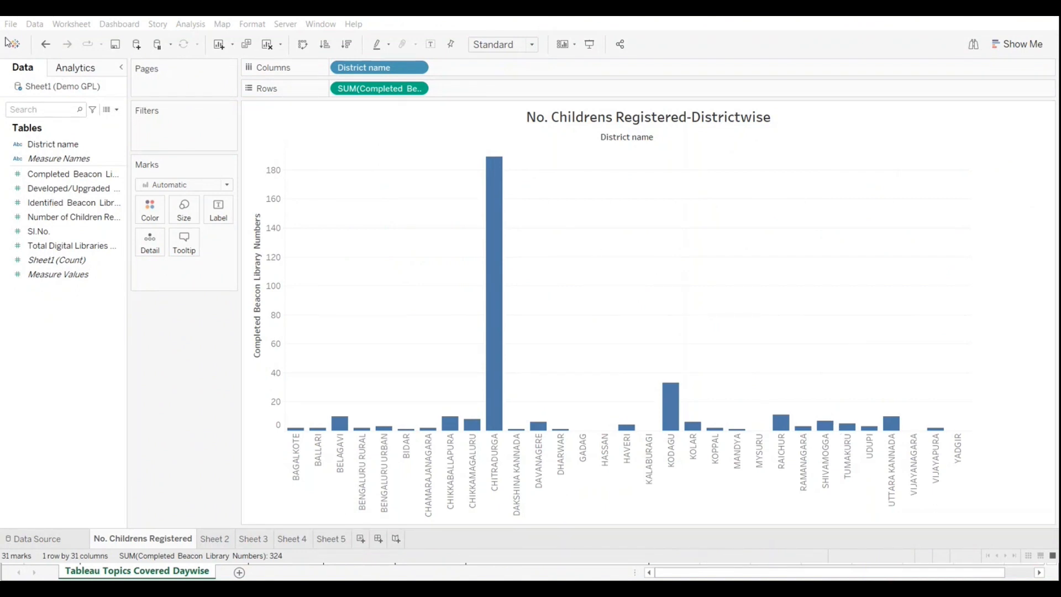
pyautogui.click(45, 44)
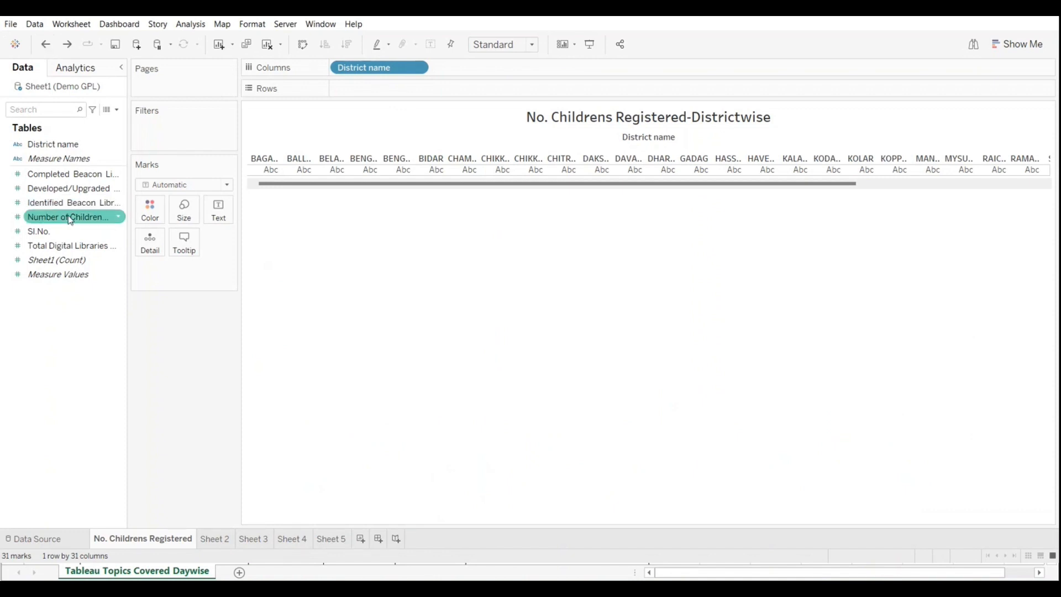
pyautogui.moveTo(71, 220); pyautogui.dragTo(384, 89)
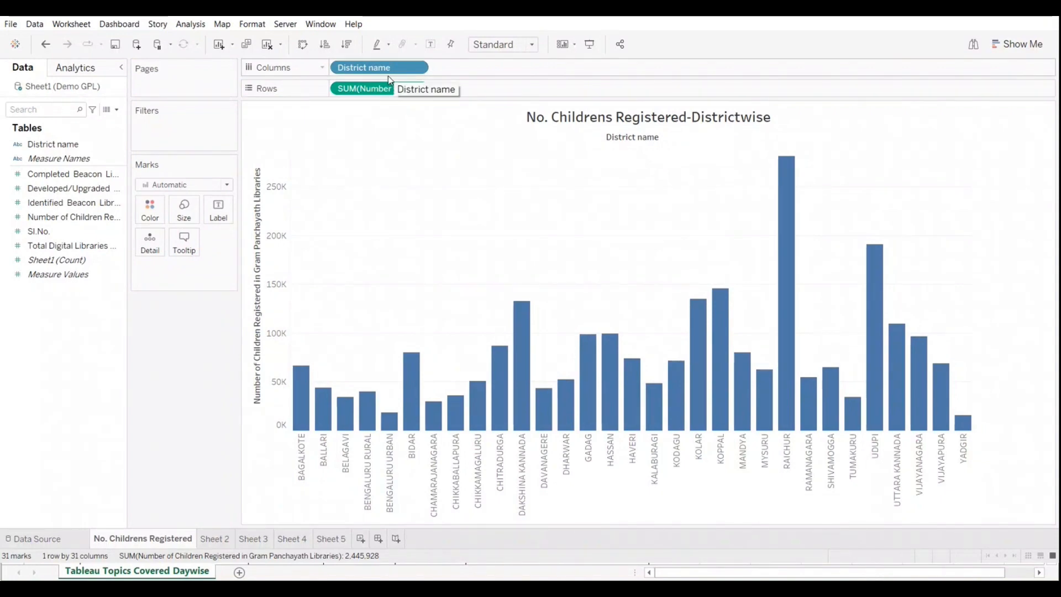
# Step: Sort the districts in descending order and label the vertical bars with Number of Children Registered
pyautogui.click(325, 47)
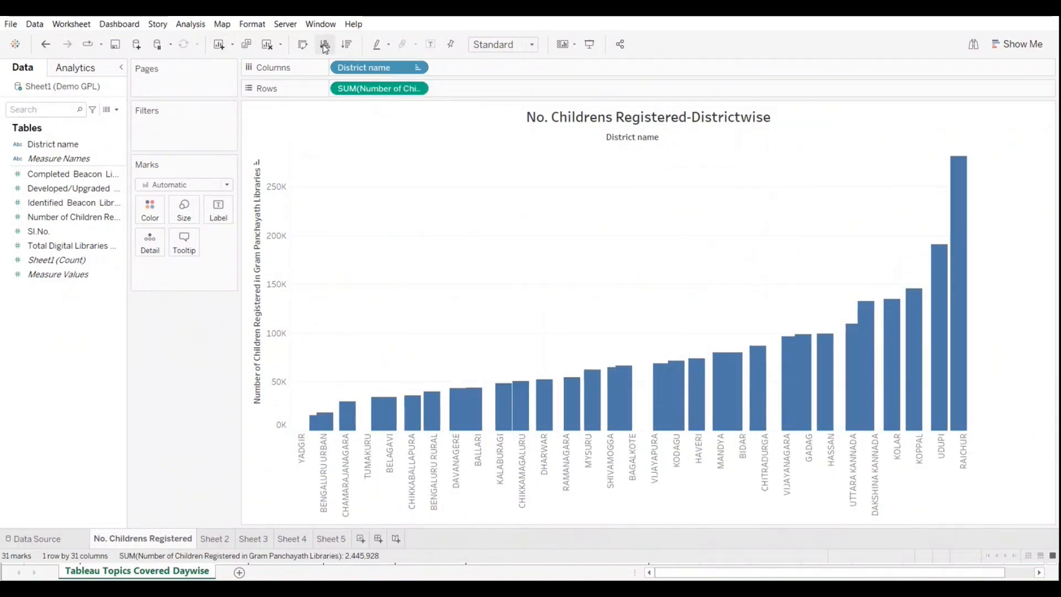
pyautogui.click(347, 46)
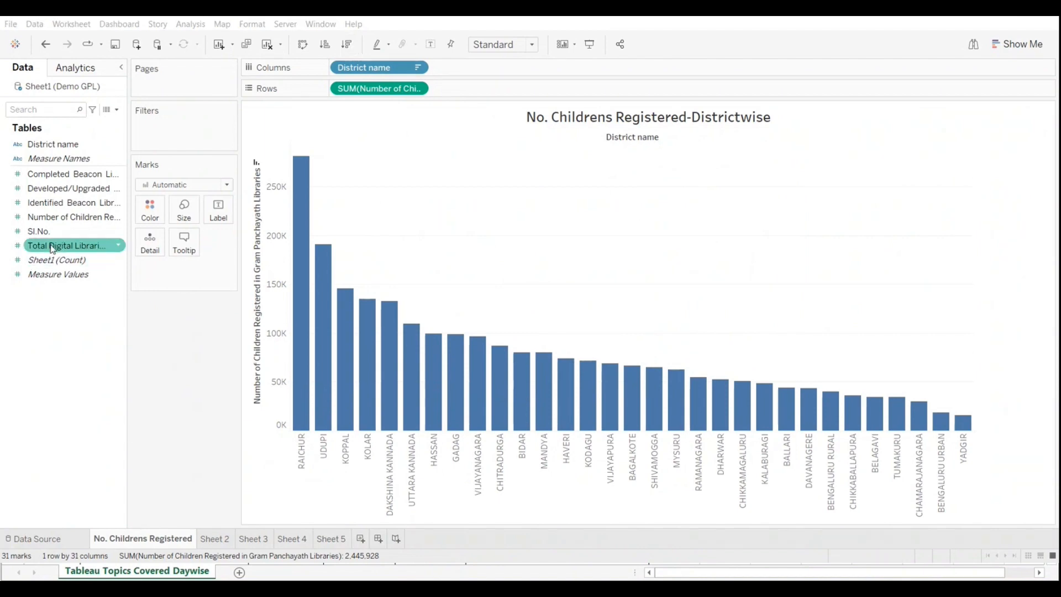
pyautogui.moveTo(43, 224); pyautogui.dragTo(218, 212)
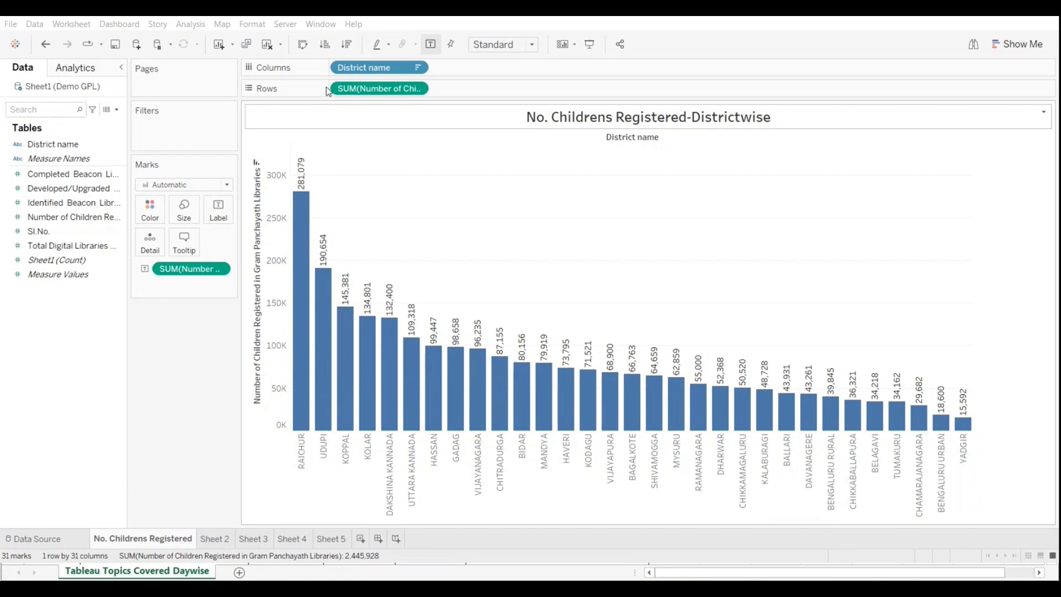
pyautogui.click(300, 44)
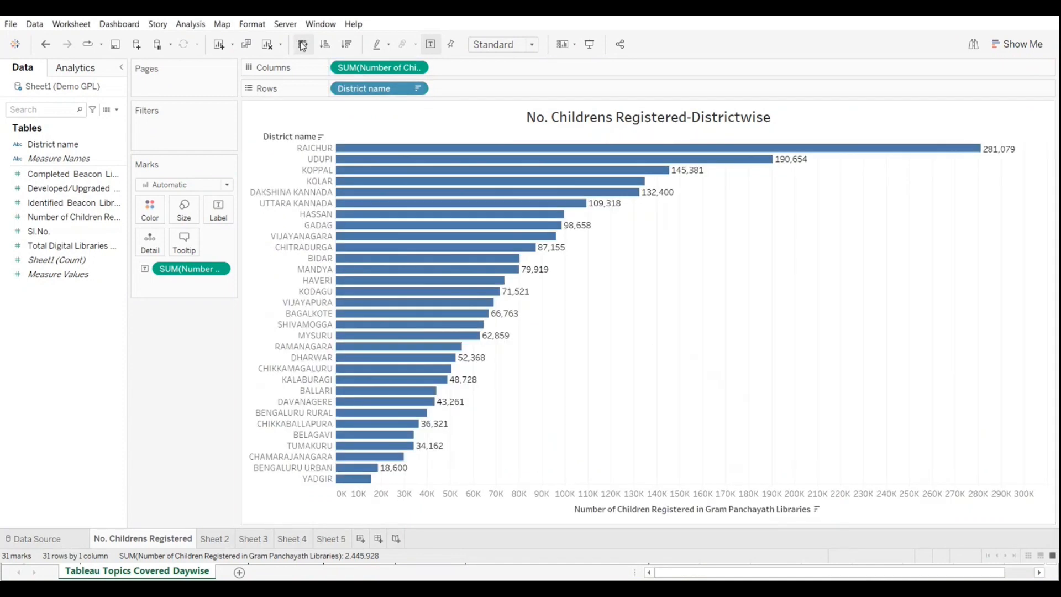
pyautogui.click(302, 46)
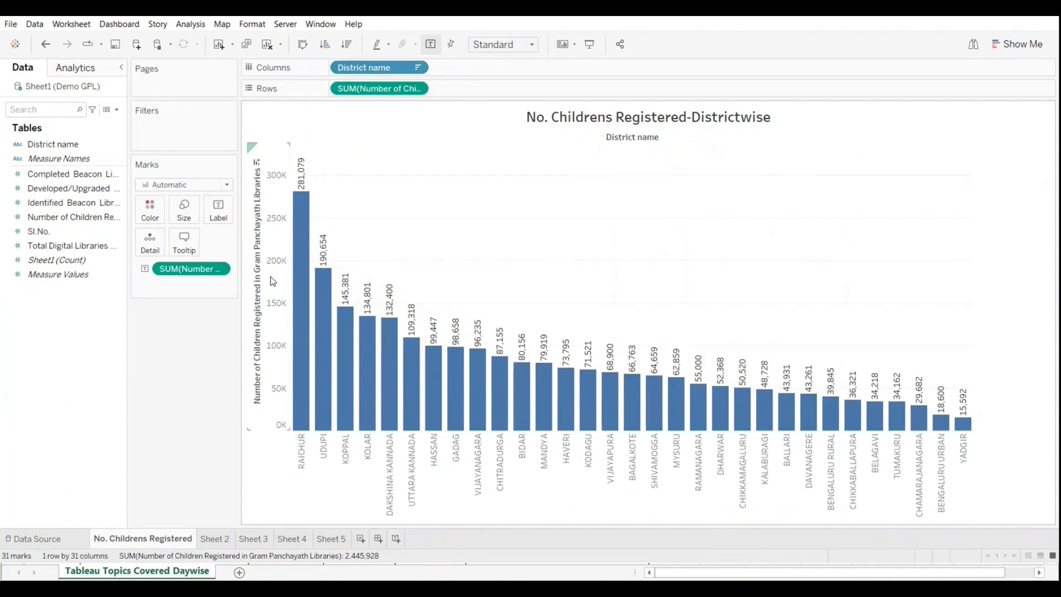
# Step: Try a solid per-pane average reference line on the Number of Children Registered axis and undo it
pyautogui.rightClick(272, 278)
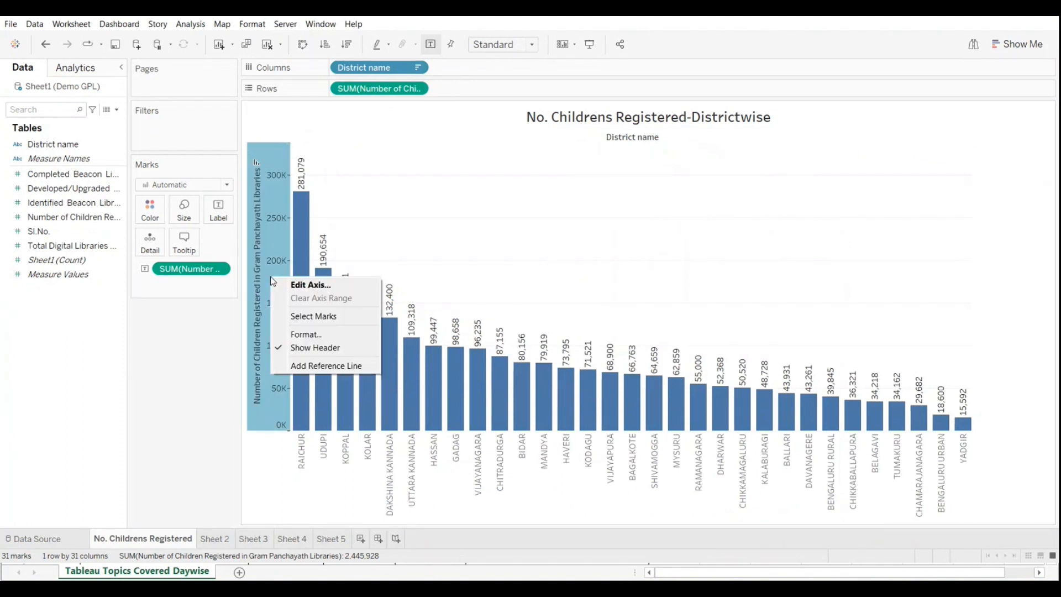
pyautogui.click(315, 367)
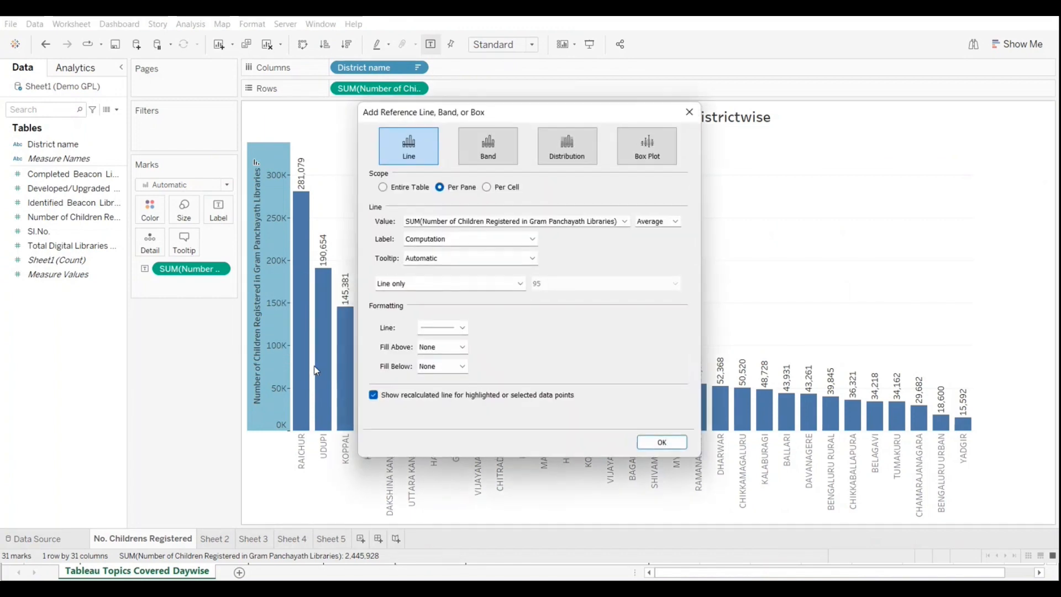
pyautogui.moveTo(511, 112); pyautogui.dragTo(793, 163)
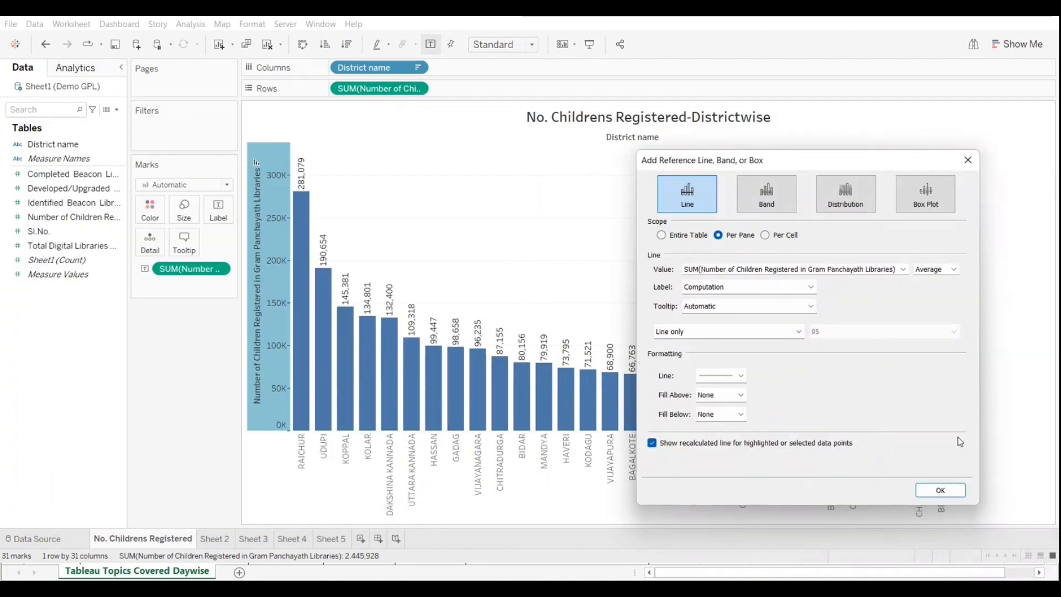
pyautogui.click(940, 490)
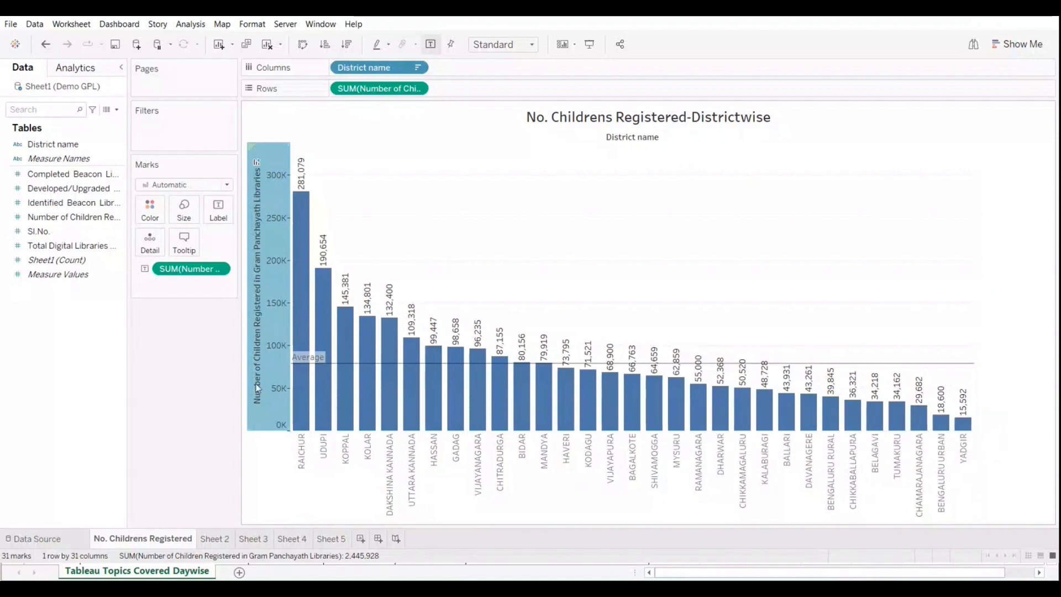
pyautogui.moveTo(629, 376)
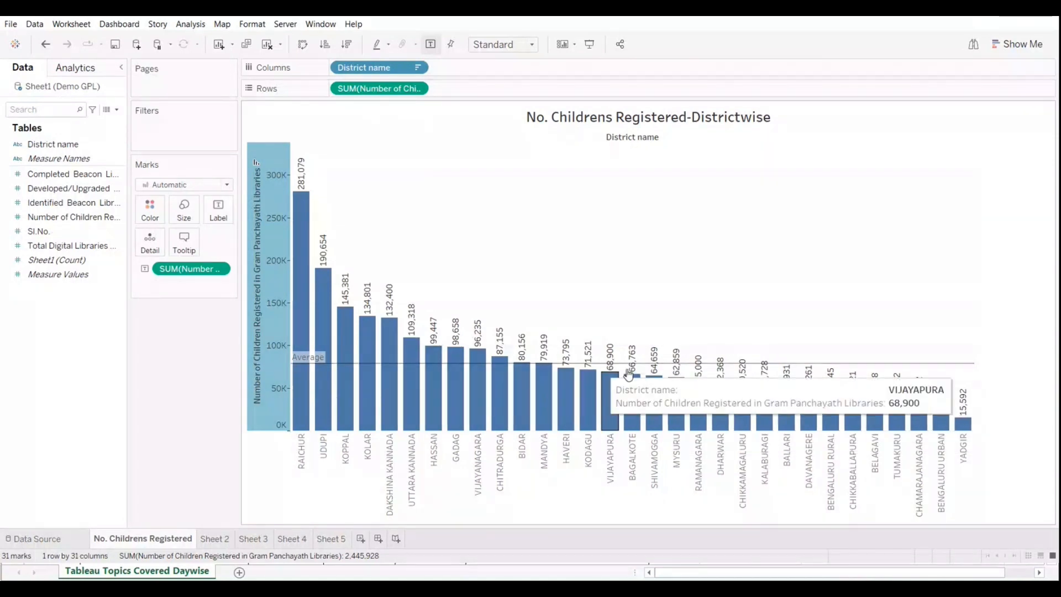
pyautogui.moveTo(782, 364)
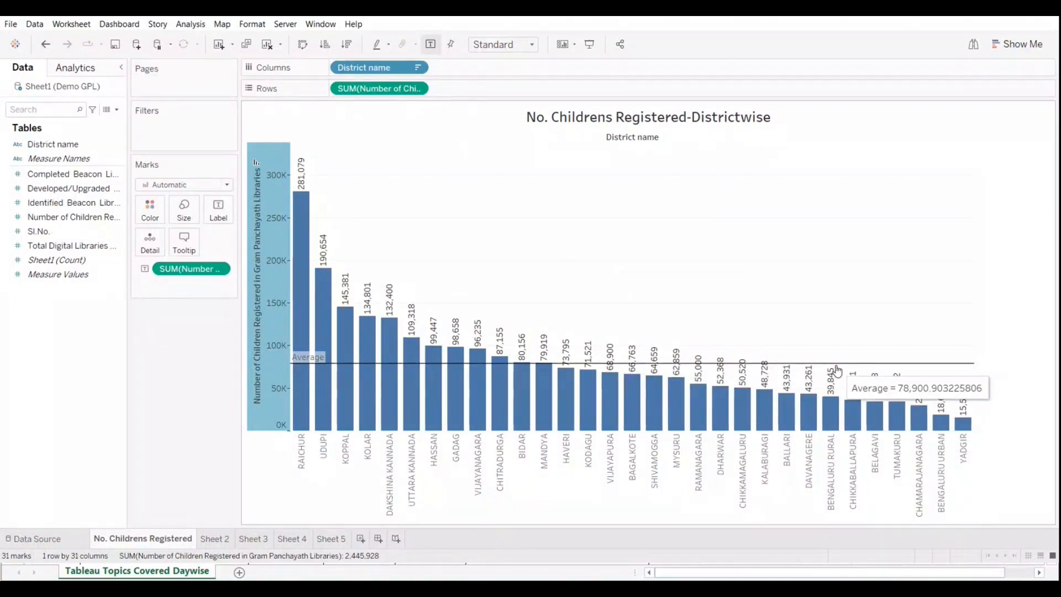
pyautogui.hotkey('ctrl', 'z')
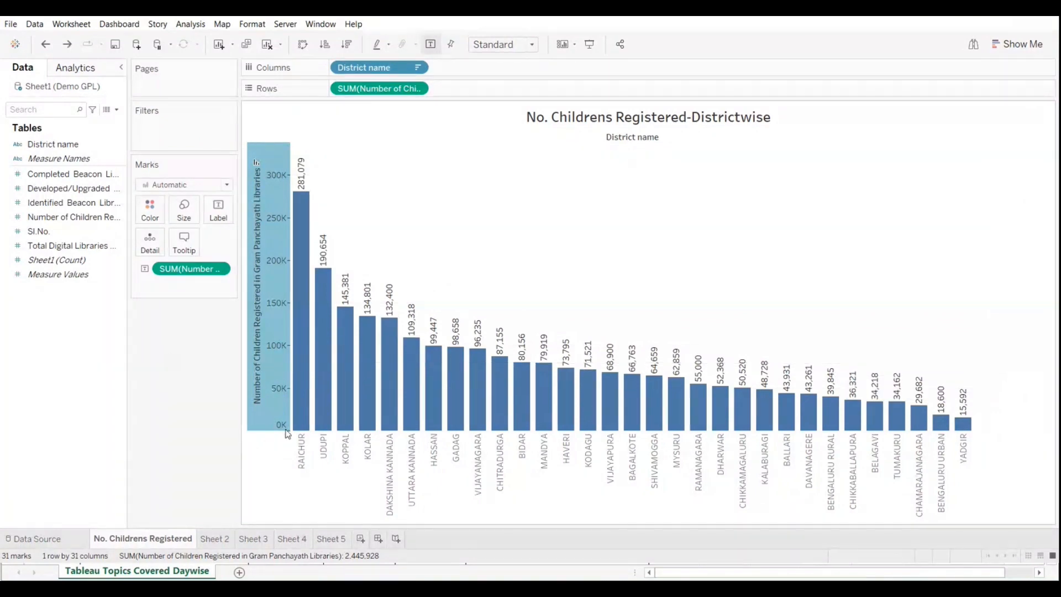
# Step: Add a reference line showing the Average of Number of Children Registered with Per Pane scope and a solid line
pyautogui.rightClick(265, 409)
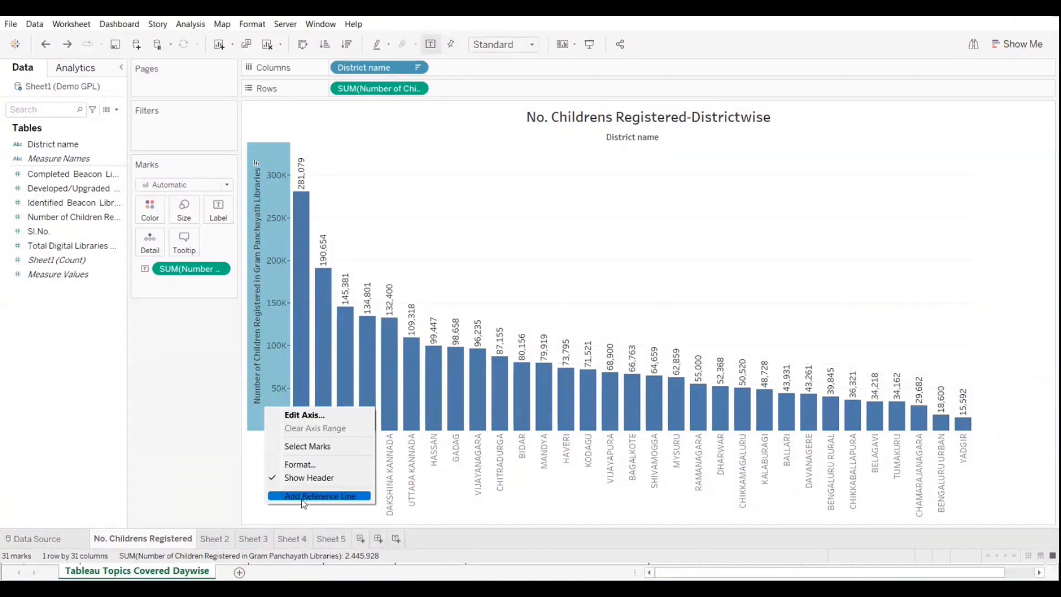
pyautogui.click(320, 496)
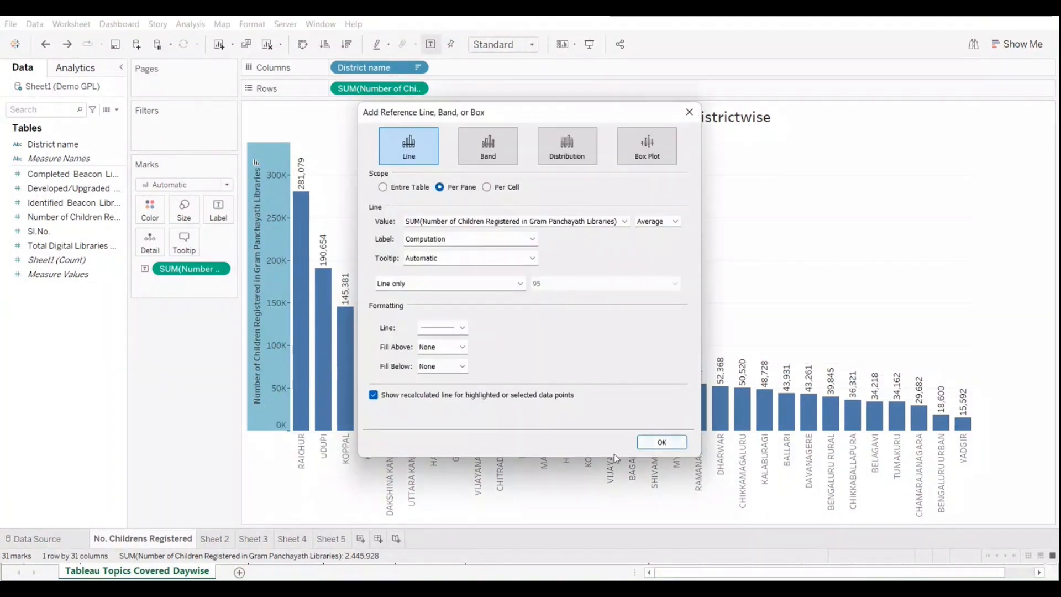
pyautogui.click(658, 444)
pyautogui.moveTo(890, 366)
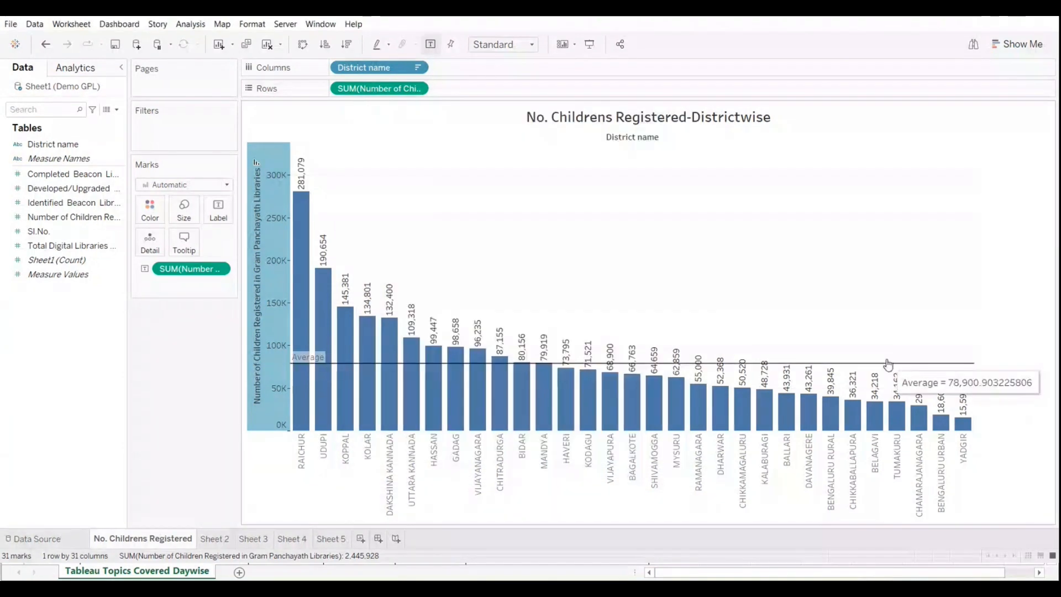
# Step: Open the average reference line on the Number of Children Registered axis for editing and examine its available aggregation options
pyautogui.rightClick(263, 419)
pyautogui.click(305, 522)
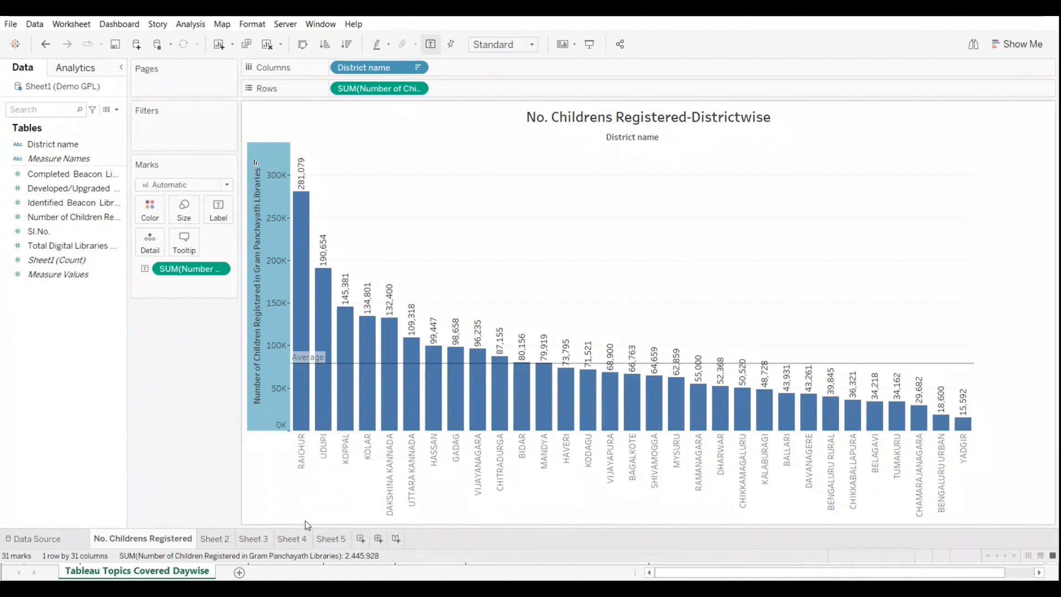
pyautogui.click(675, 221)
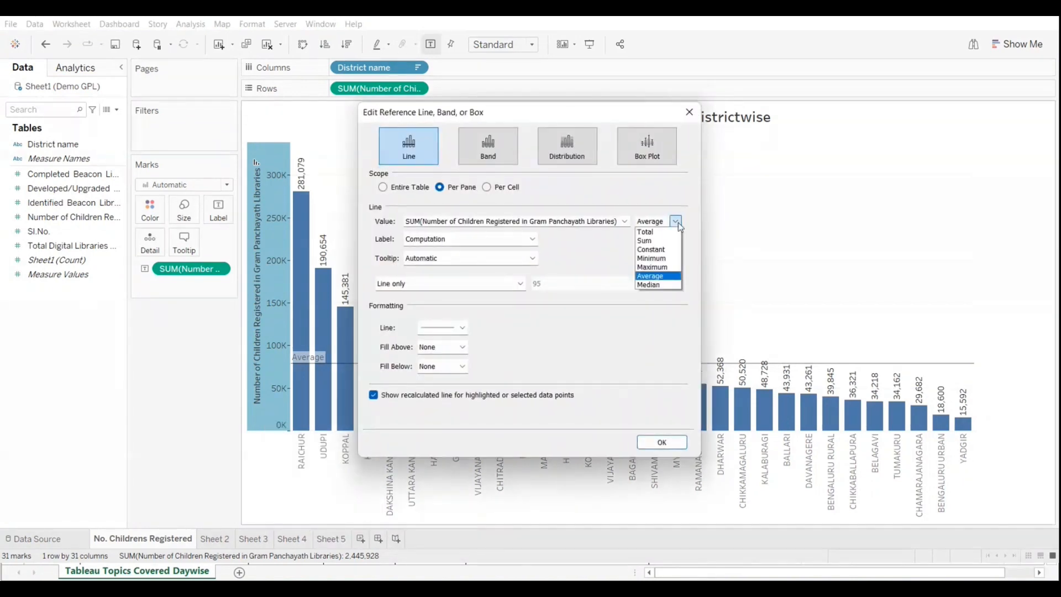
pyautogui.click(678, 226)
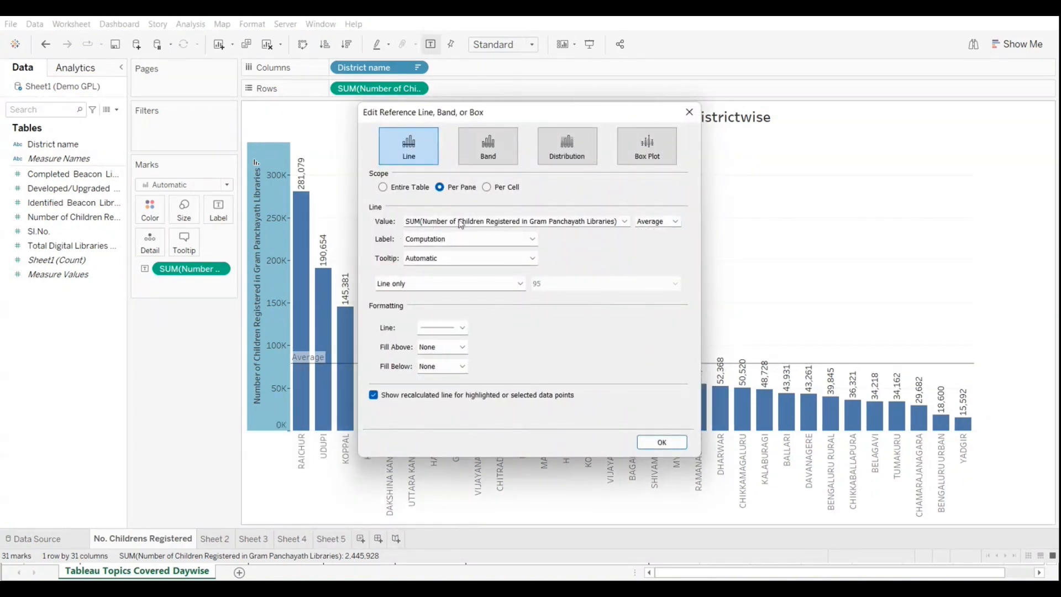
pyautogui.click(676, 222)
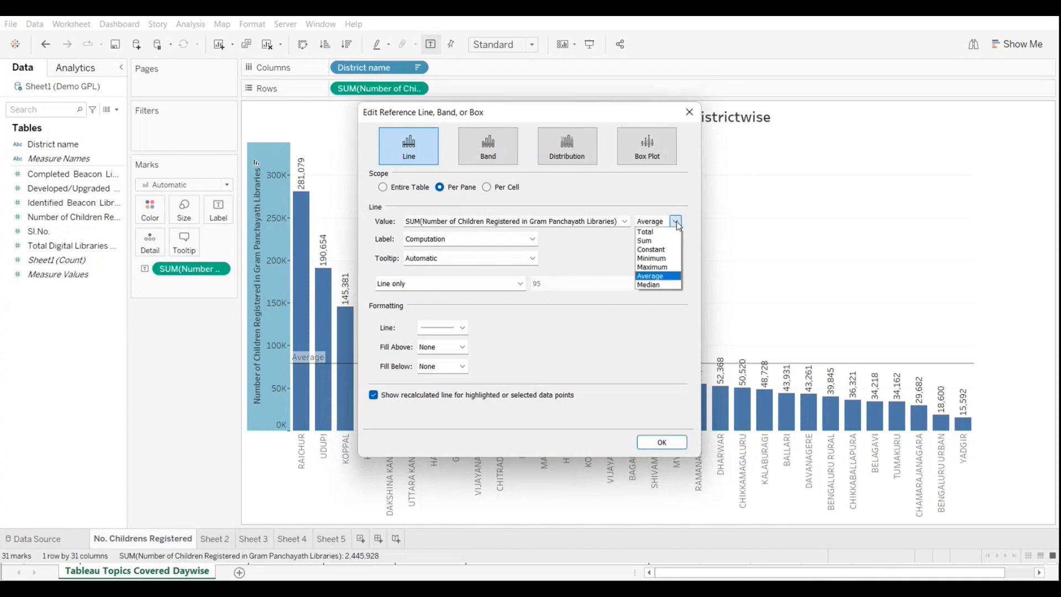
pyautogui.click(676, 222)
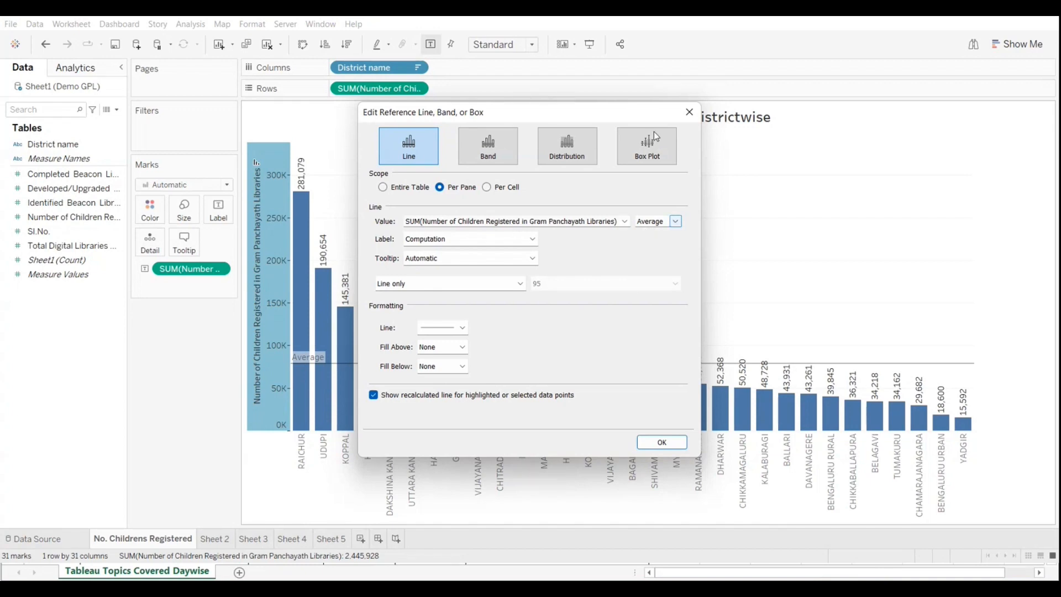
pyautogui.moveTo(535, 115); pyautogui.dragTo(655, 139)
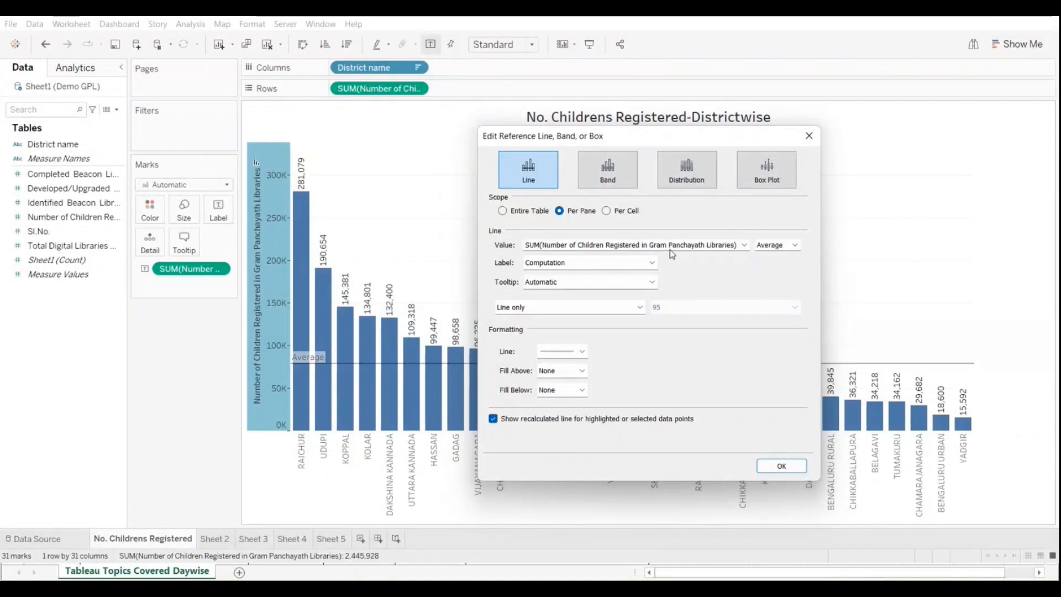
# Step: Change the reference line's aggregation to Constant with a value of 100000
pyautogui.click(782, 247)
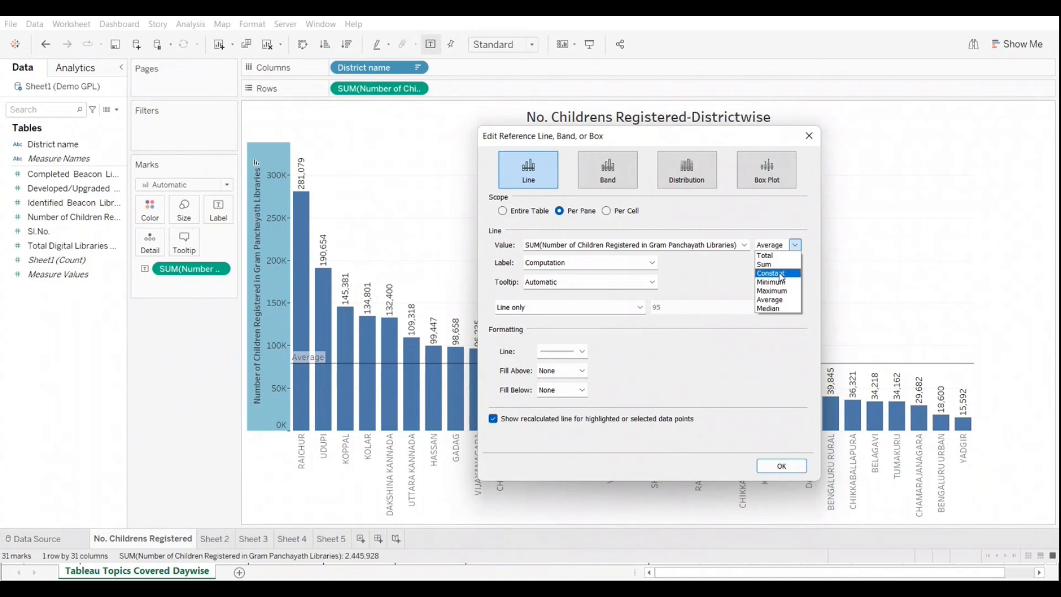
pyautogui.click(781, 274)
pyautogui.click(545, 245)
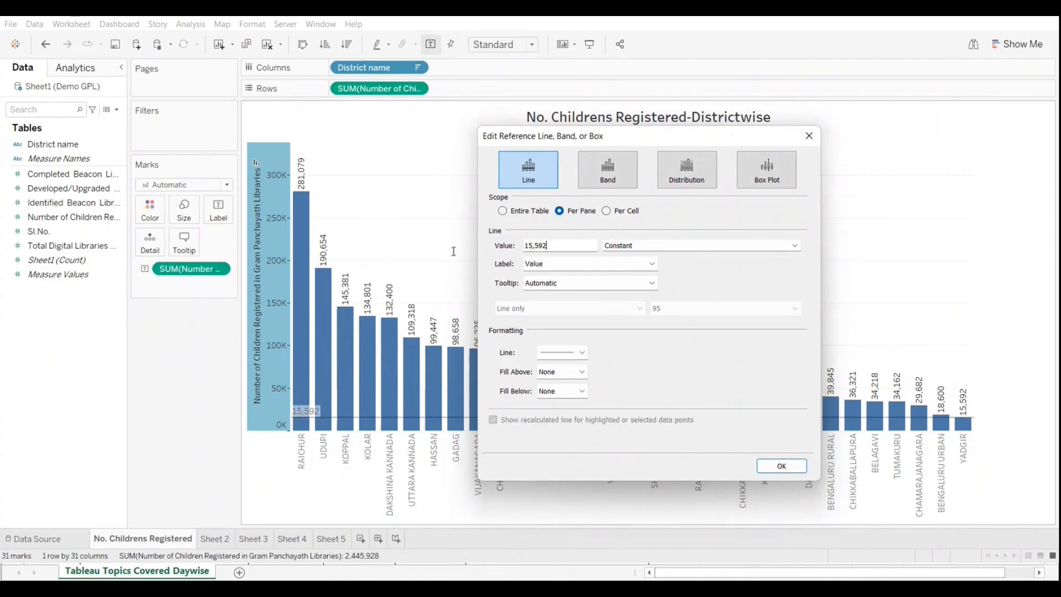
pyautogui.press('BackSpace')
pyautogui.press('BackSpace')
pyautogui.press('BackSpace')
pyautogui.press('BackSpace')
pyautogui.press('BackSpace')
pyautogui.write('100000')
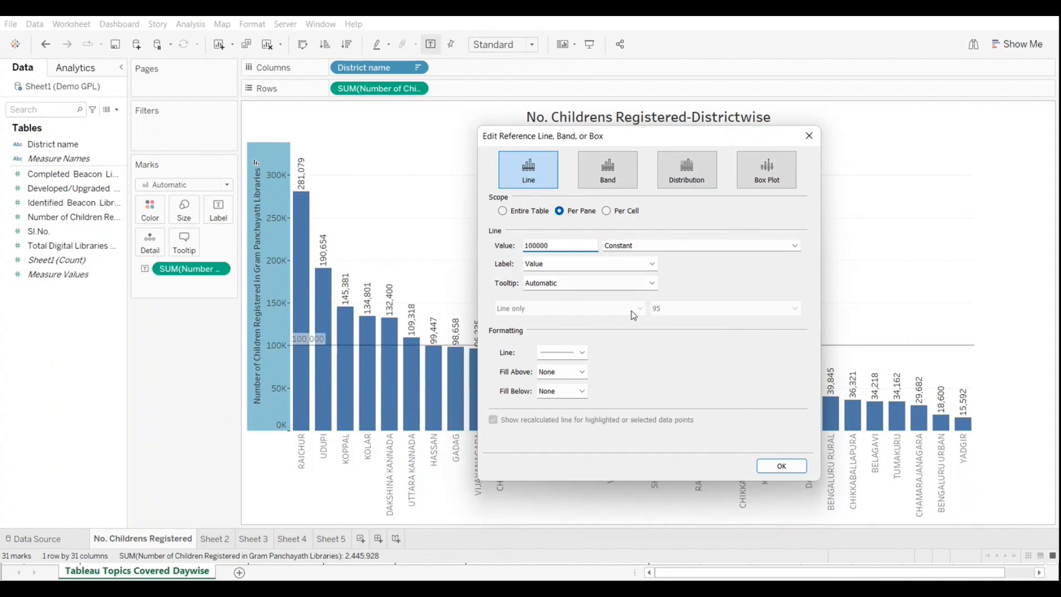
pyautogui.click(775, 468)
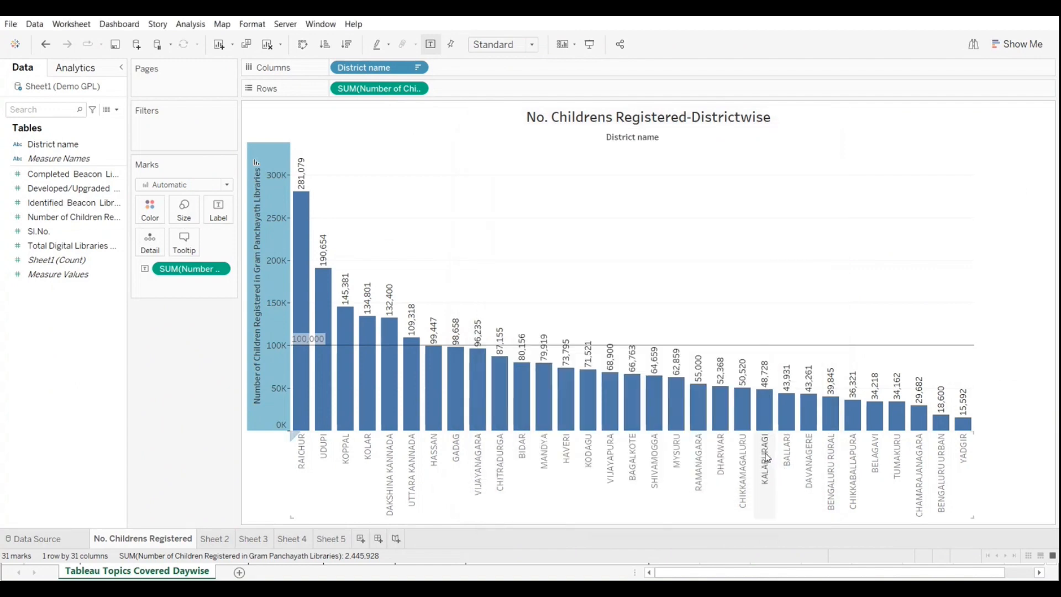
# Step: Edit the reference line to show the Maximum of Number of Children Registered
pyautogui.moveTo(796, 354)
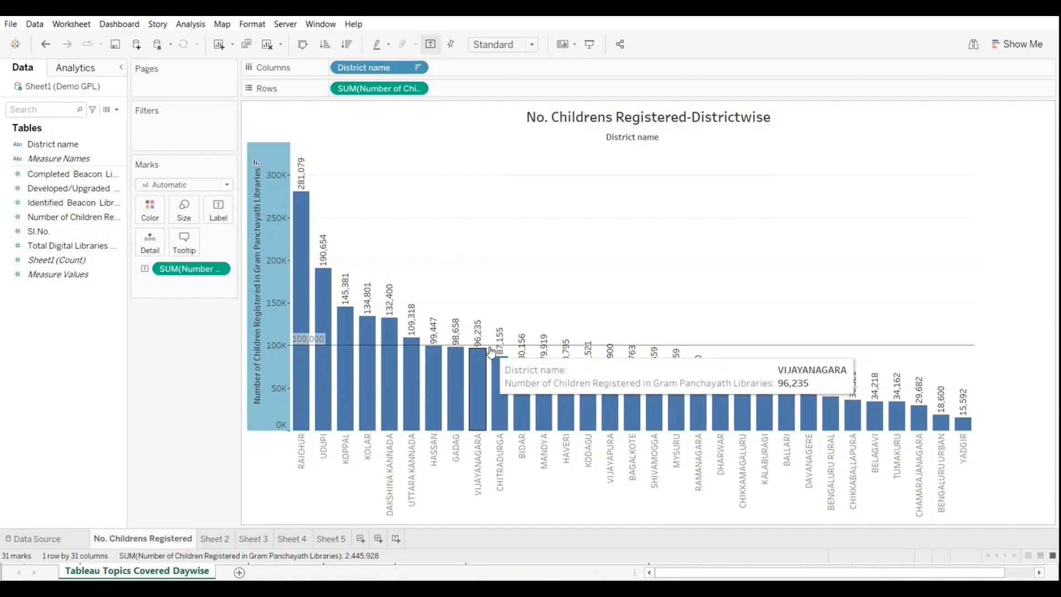
pyautogui.moveTo(503, 360)
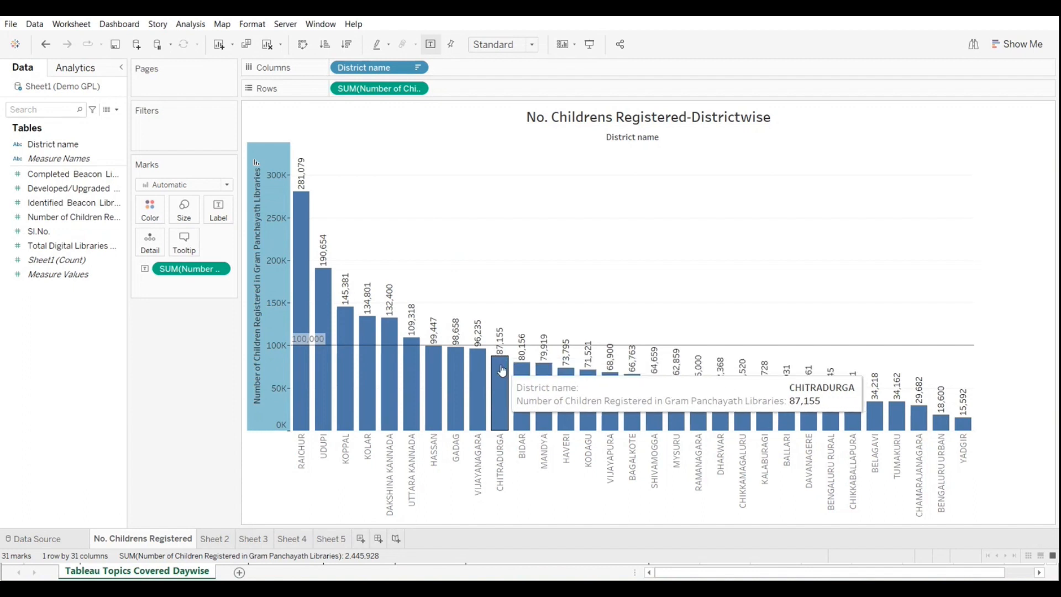
pyautogui.moveTo(462, 365)
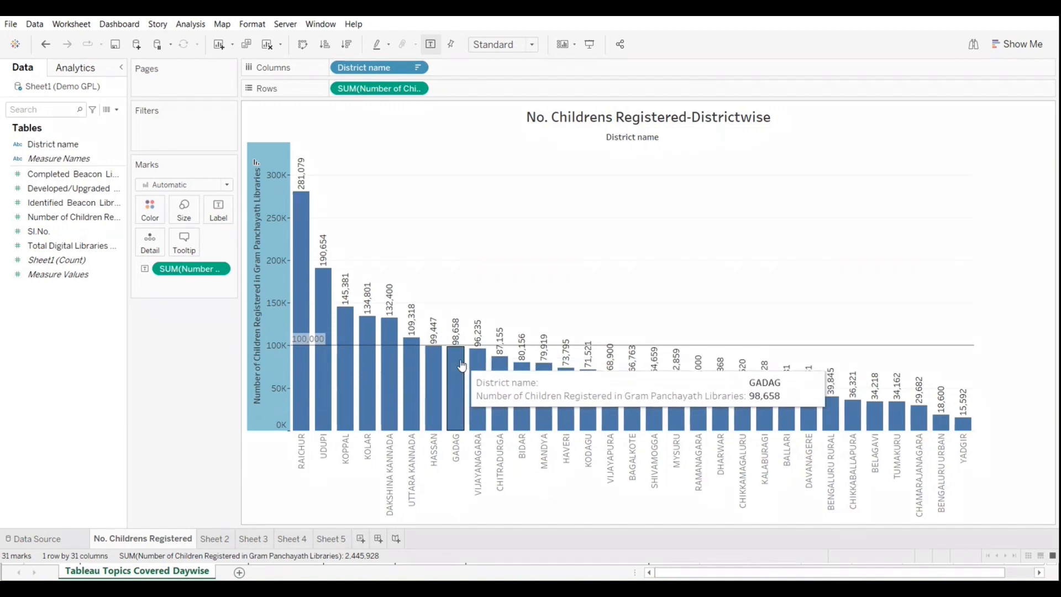
pyautogui.moveTo(431, 358)
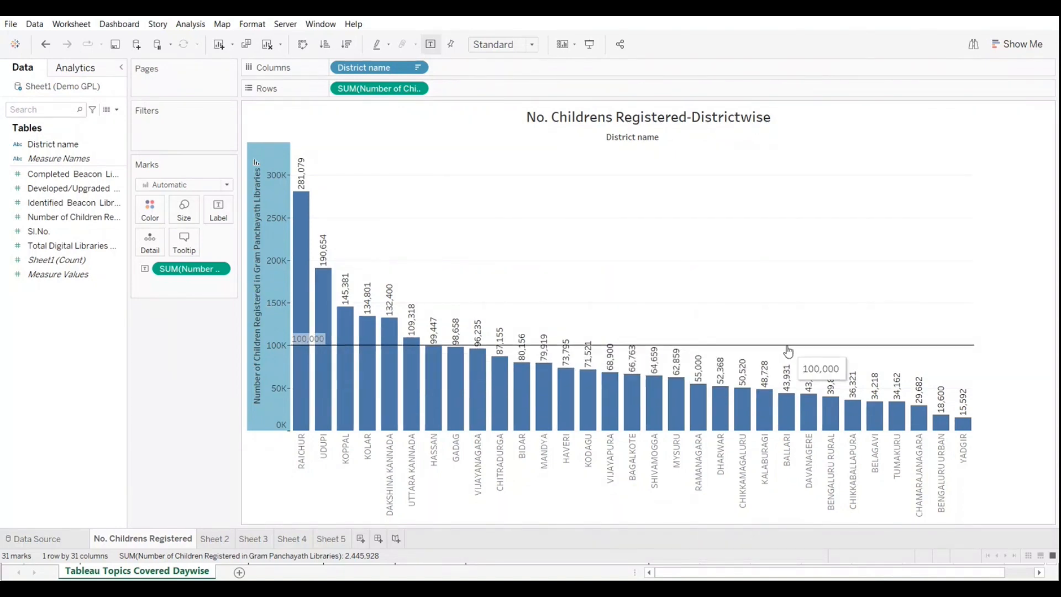
pyautogui.rightClick(266, 411)
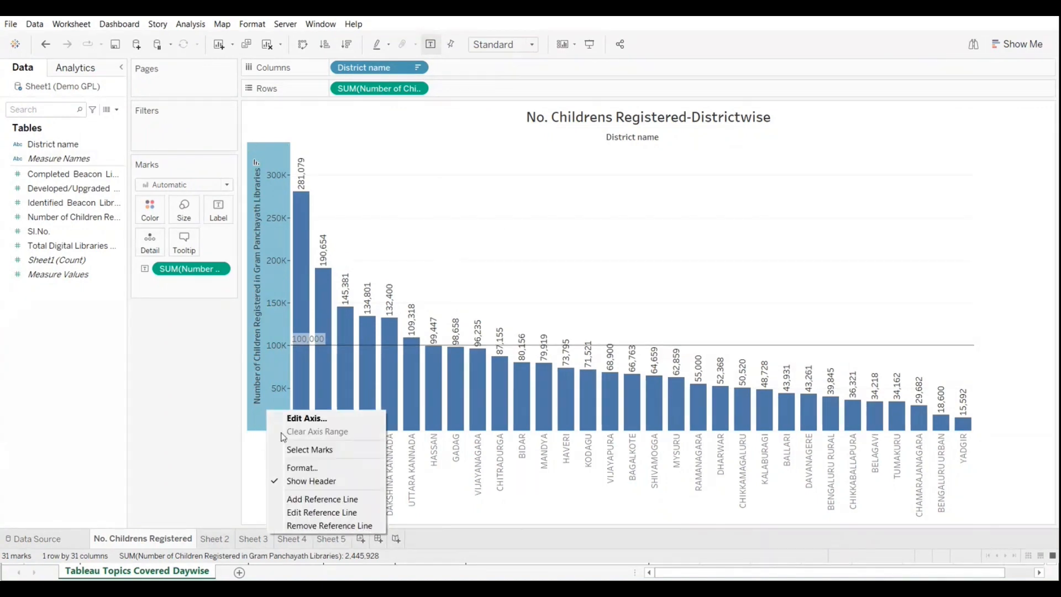
pyautogui.click(304, 513)
pyautogui.click(572, 222)
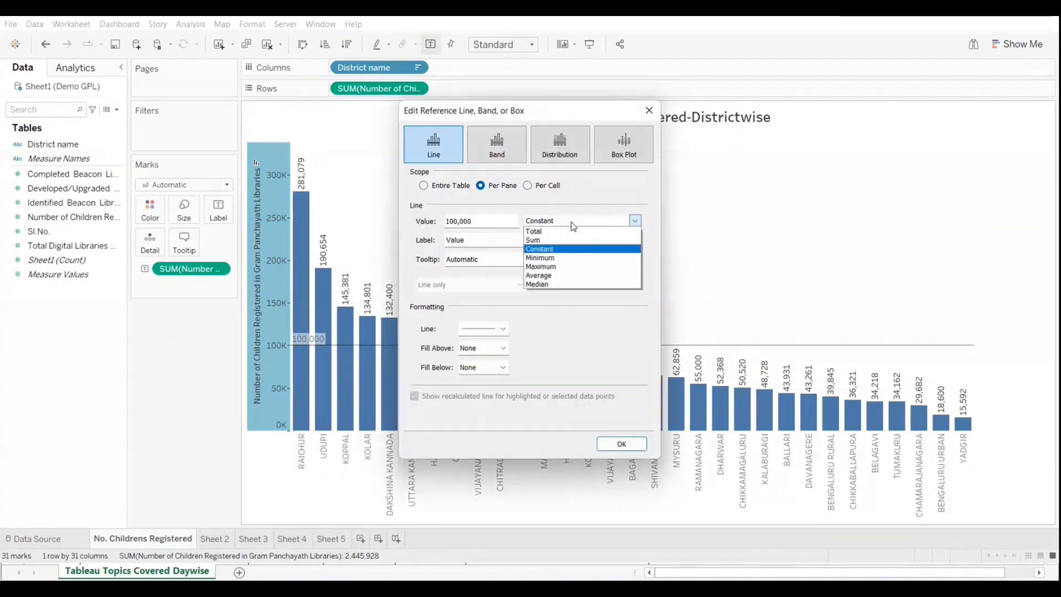
pyautogui.click(568, 267)
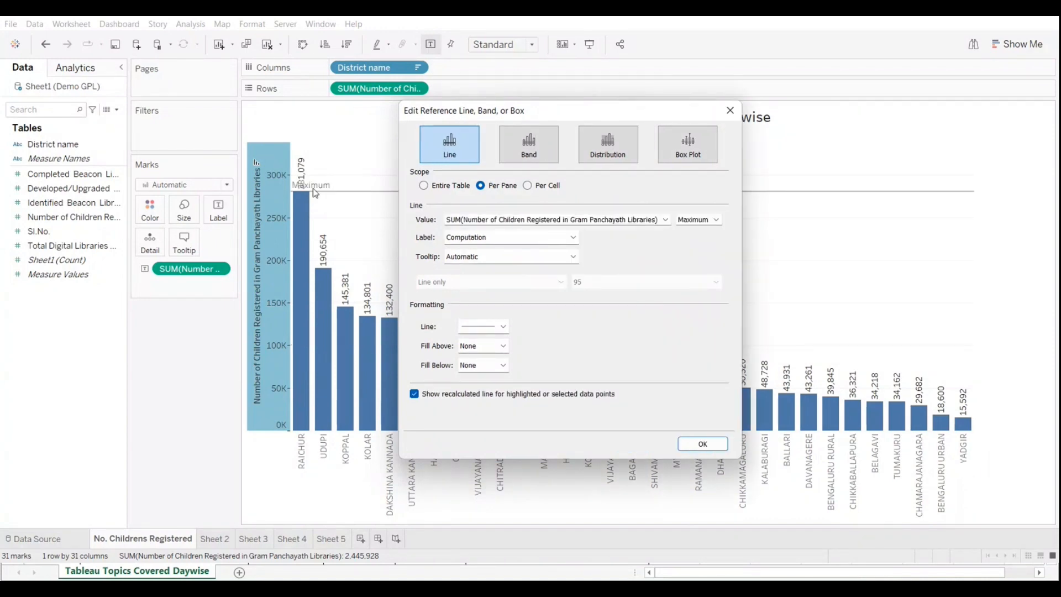
pyautogui.click(702, 444)
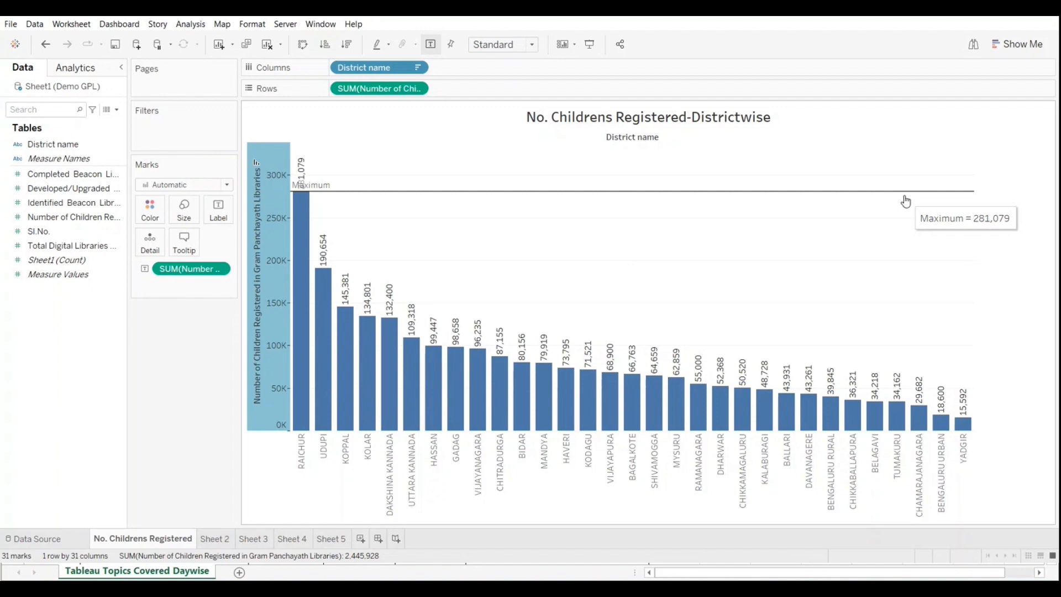
# Step: Set the reference line's aggregation to Average of Number of Children Registered
pyautogui.rightClick(261, 406)
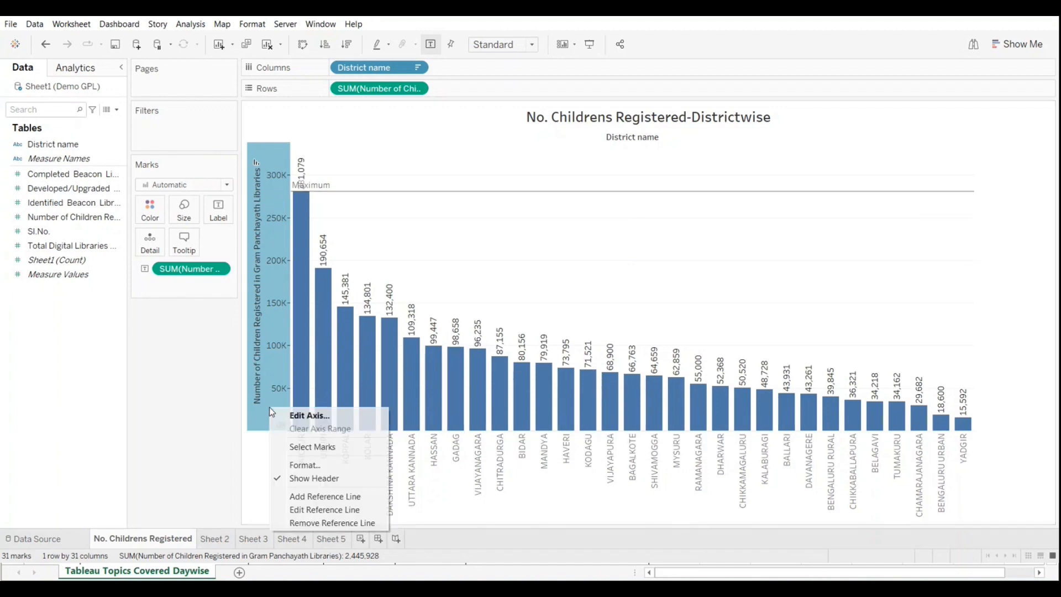
pyautogui.click(308, 509)
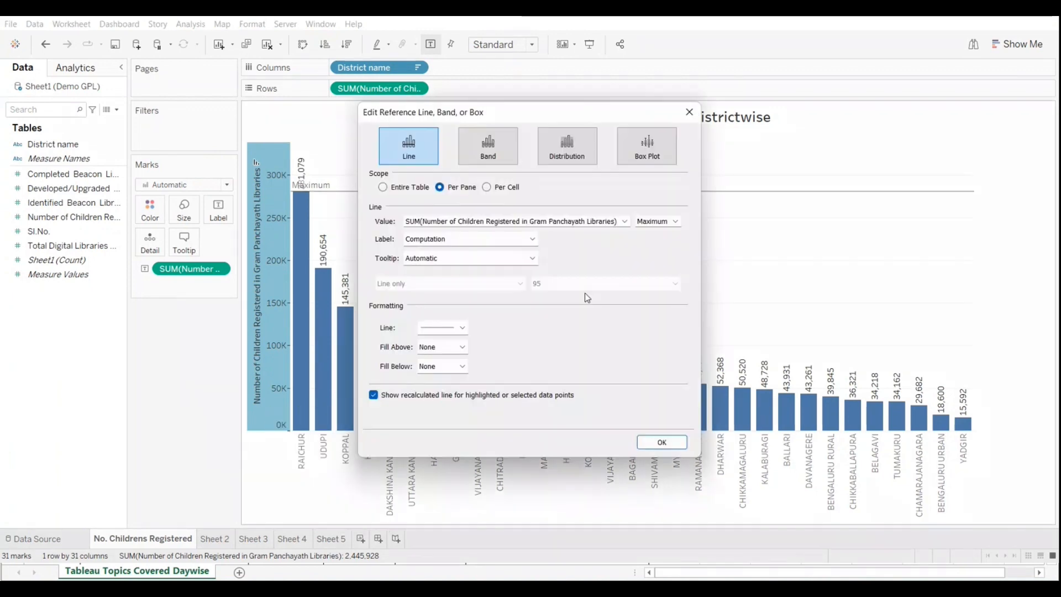
pyautogui.click(664, 222)
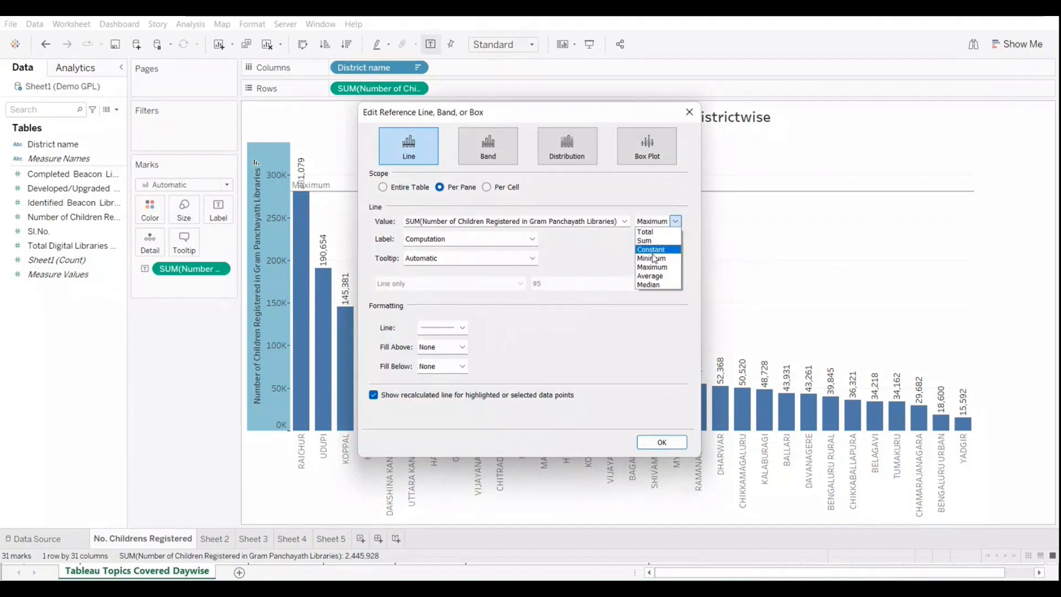
pyautogui.click(656, 276)
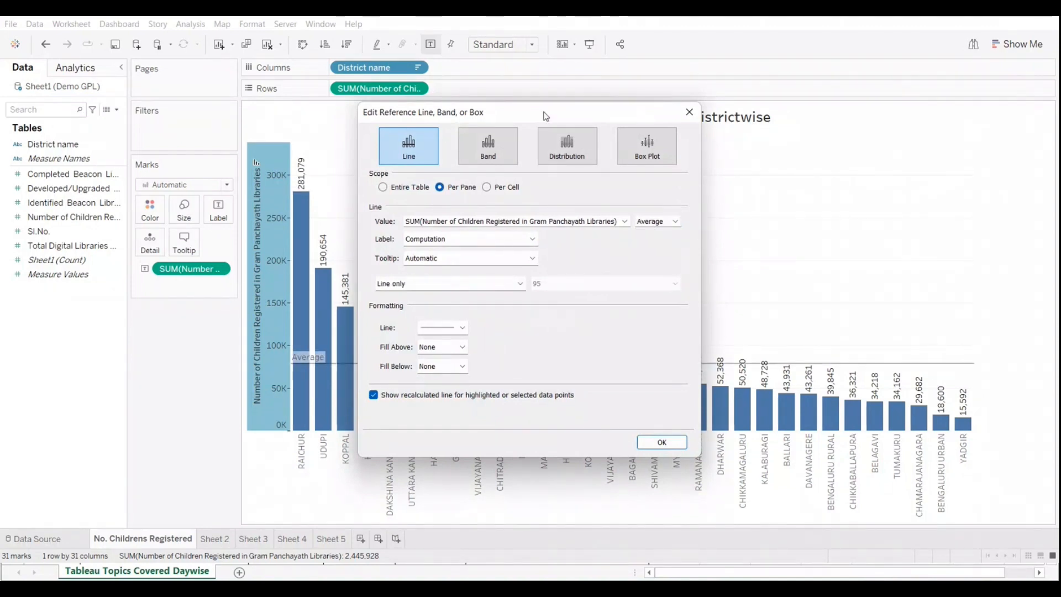
pyautogui.moveTo(542, 113); pyautogui.dragTo(689, 109)
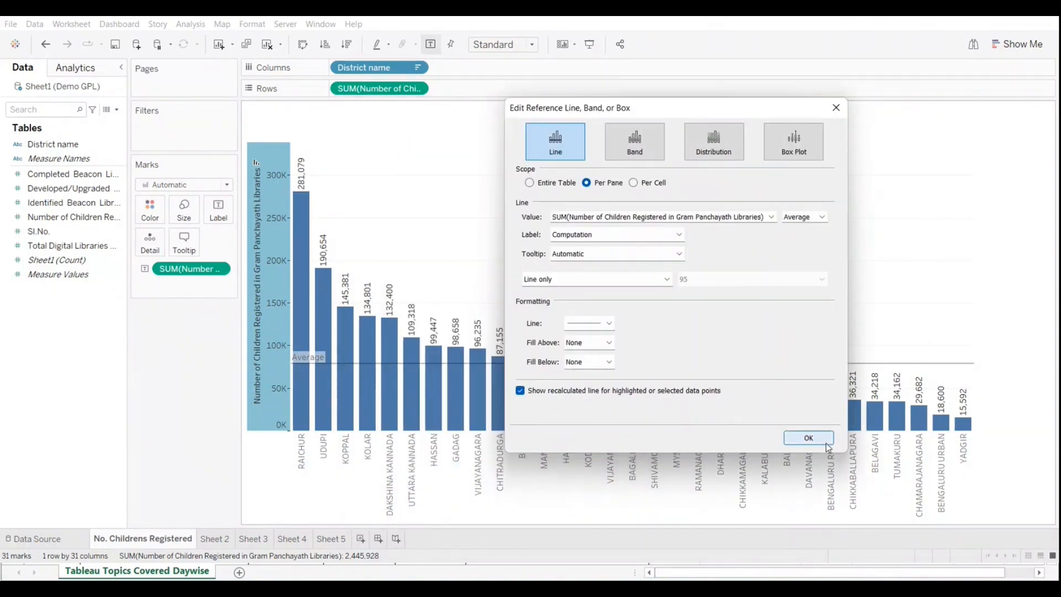
pyautogui.click(809, 438)
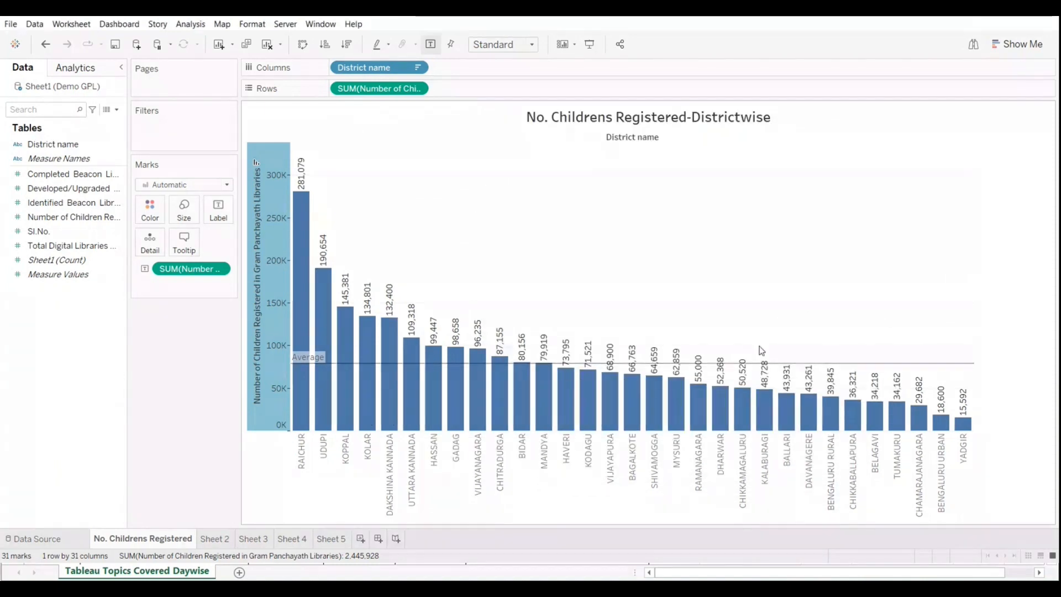
# Step: Shade the area above the average line light yellow and the area below it green
pyautogui.rightClick(263, 424)
pyautogui.click(310, 521)
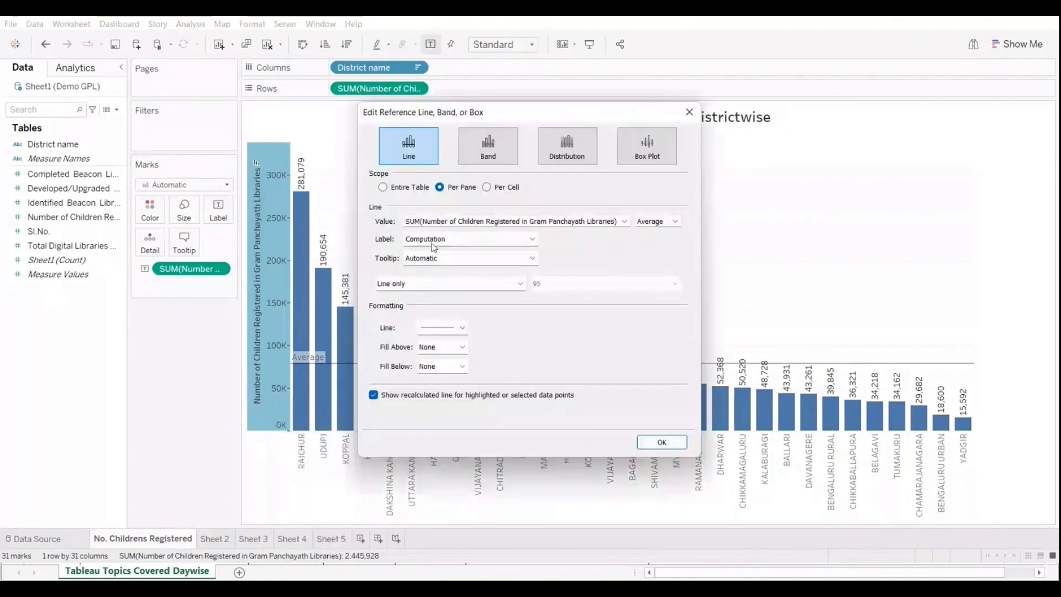
pyautogui.click(451, 347)
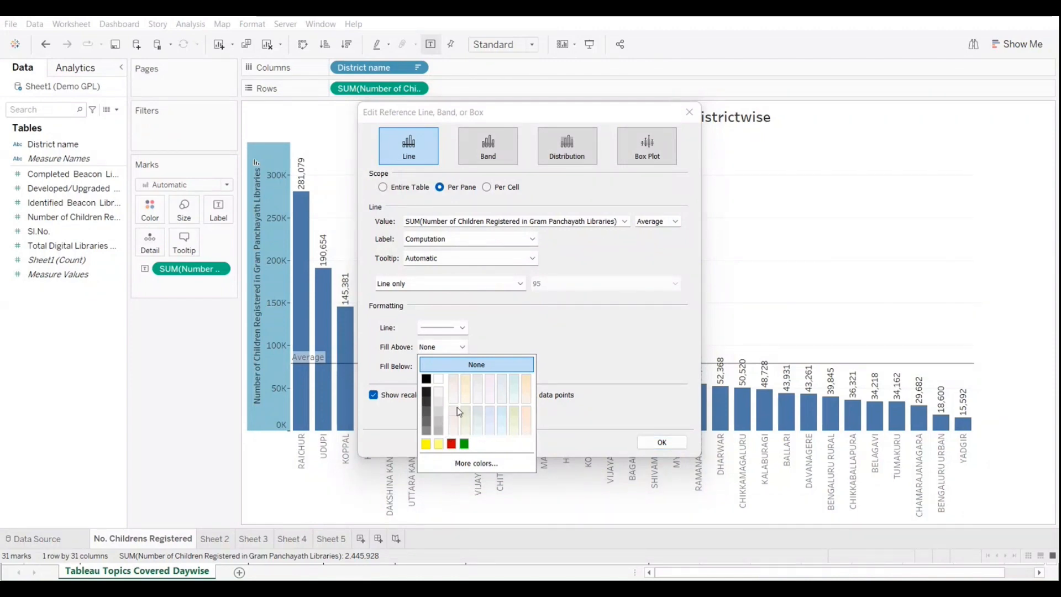
pyautogui.click(456, 381)
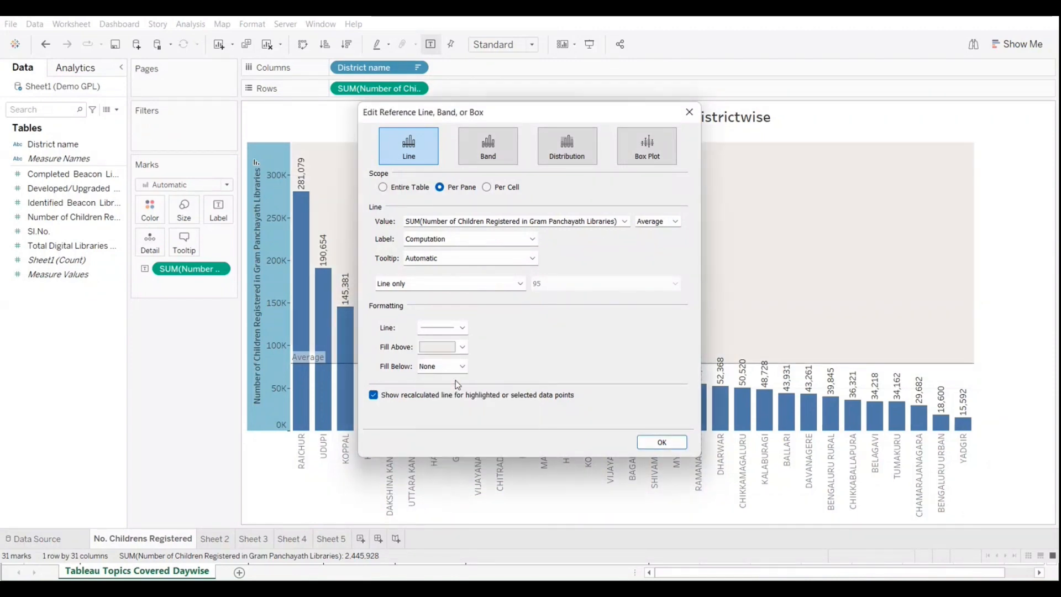
pyautogui.click(463, 347)
pyautogui.click(436, 443)
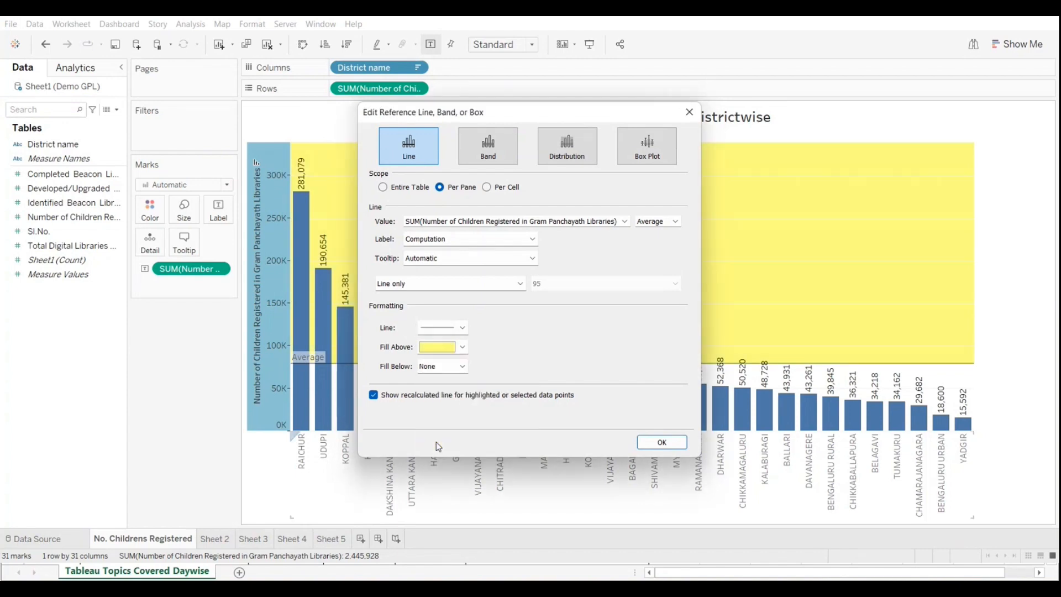
pyautogui.click(440, 367)
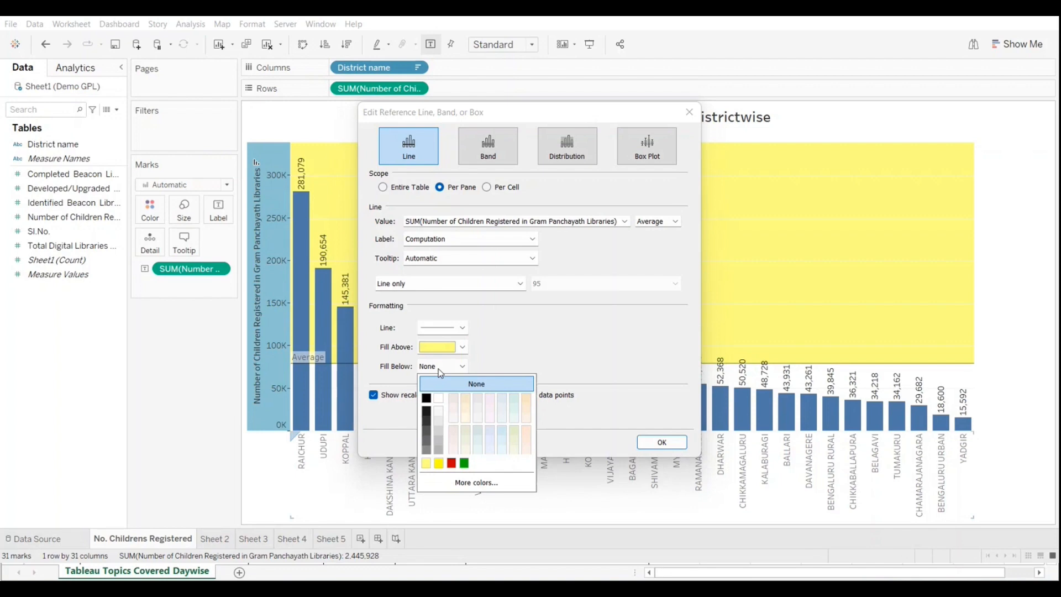
pyautogui.click(464, 463)
pyautogui.click(658, 442)
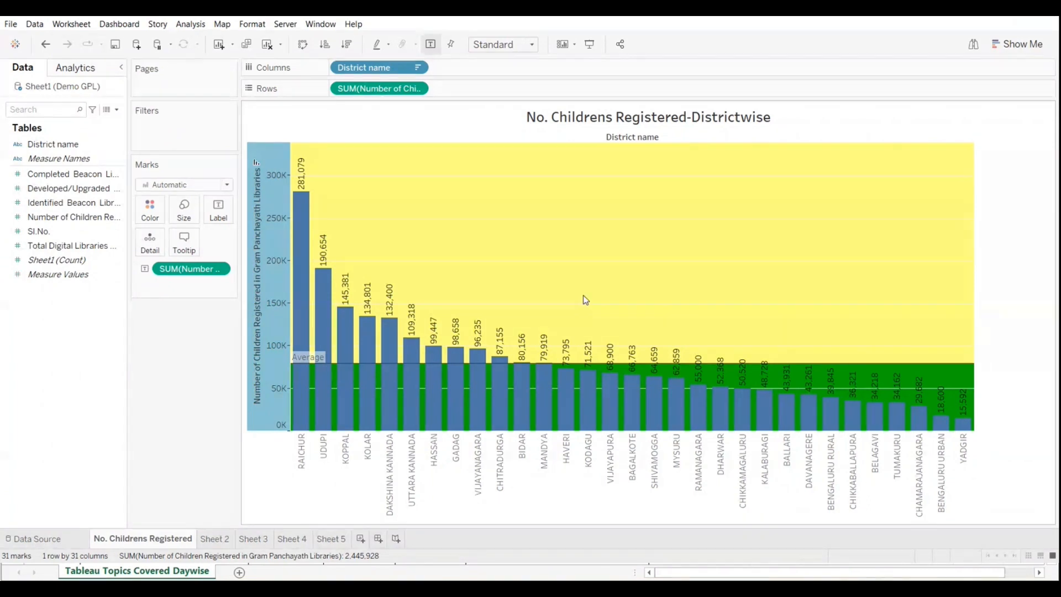
# Step: Change the fill above the average line to a pale beige
pyautogui.rightClick(270, 415)
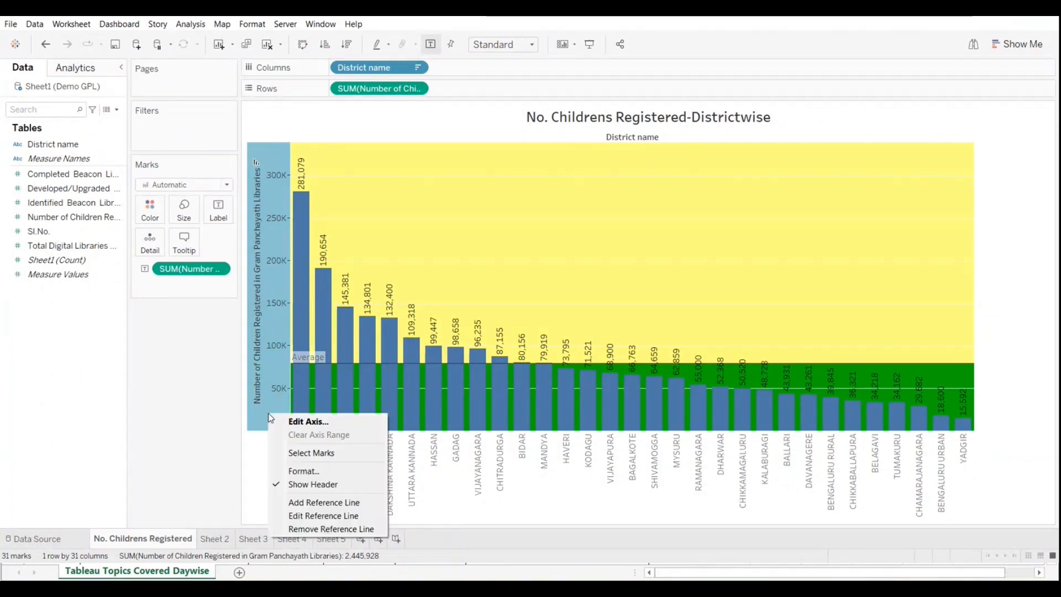
pyautogui.click(323, 516)
pyautogui.click(454, 348)
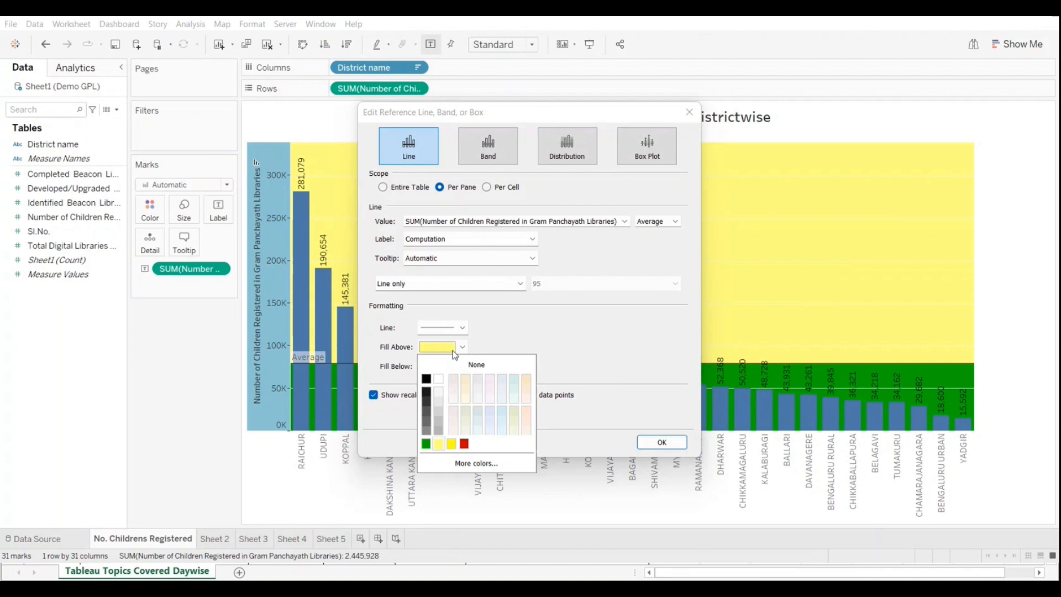
pyautogui.click(453, 387)
pyautogui.click(661, 442)
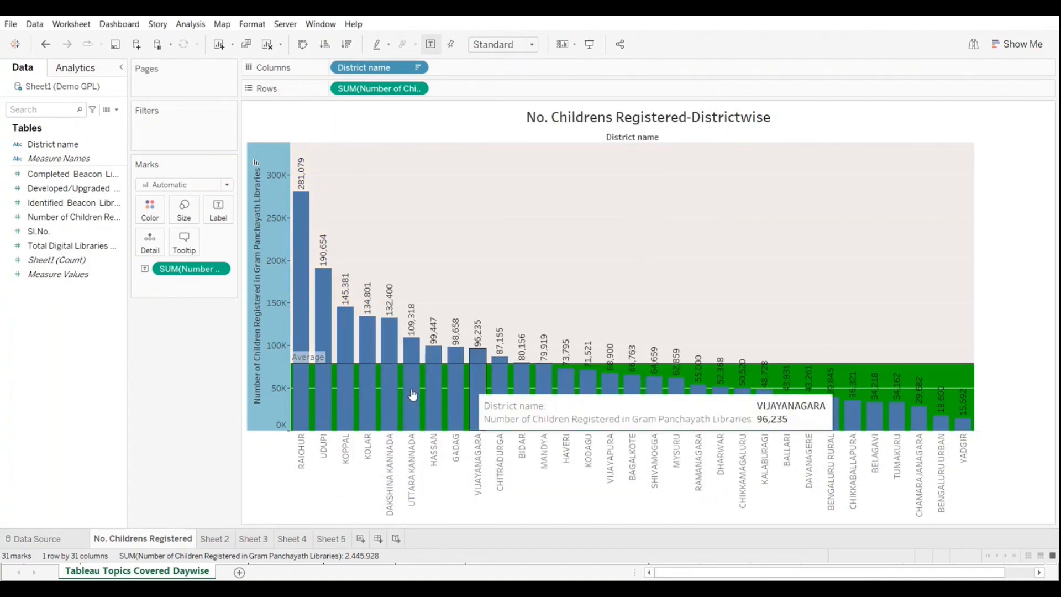
# Step: Set both the fill above and the fill below the average reference line to None
pyautogui.rightClick(275, 414)
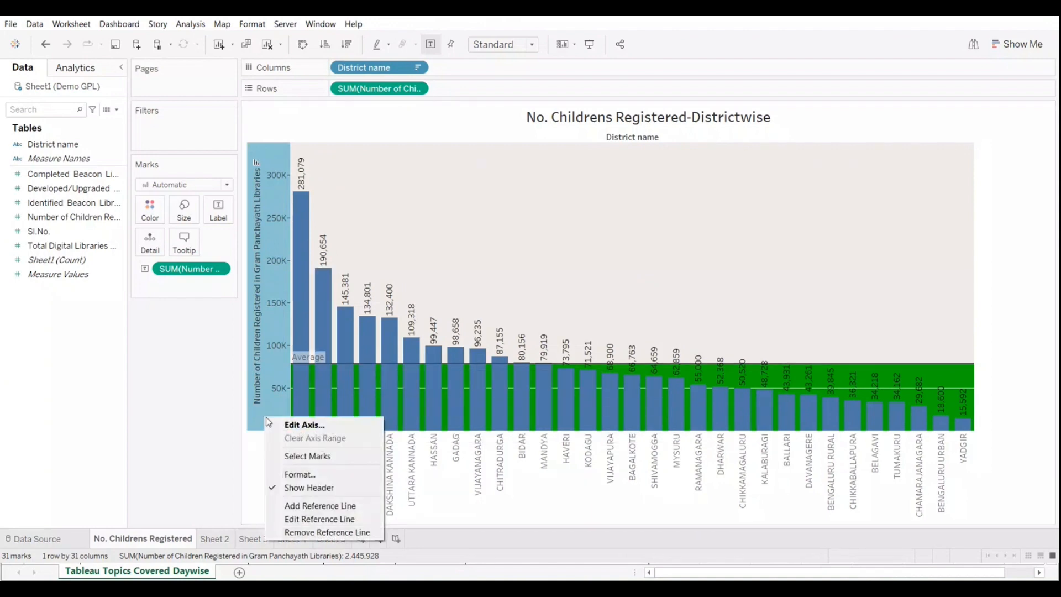
pyautogui.click(301, 519)
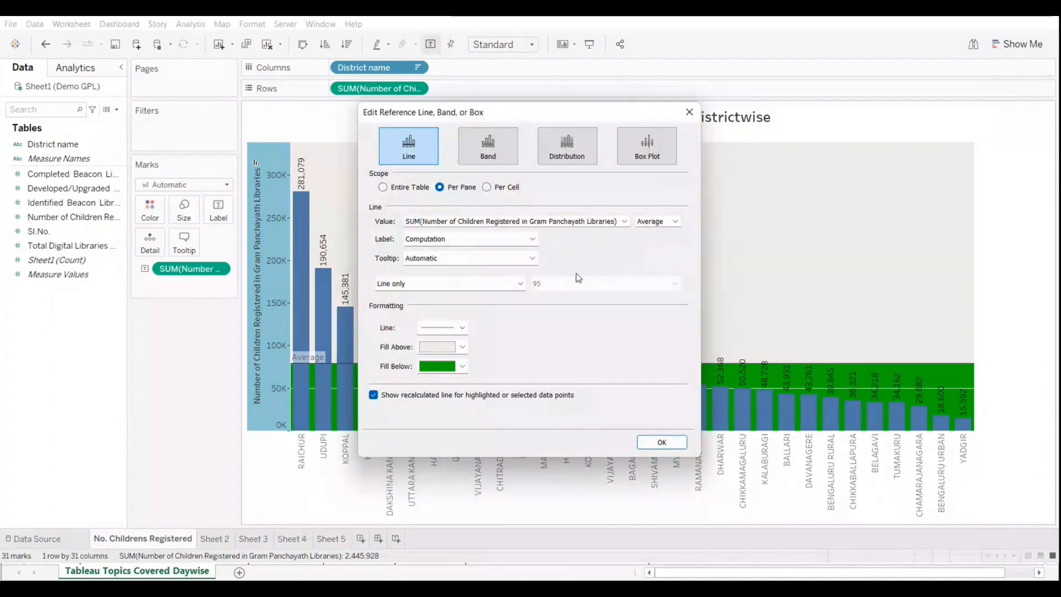
pyautogui.click(460, 327)
pyautogui.click(496, 359)
pyautogui.click(461, 347)
pyautogui.click(435, 365)
pyautogui.click(437, 366)
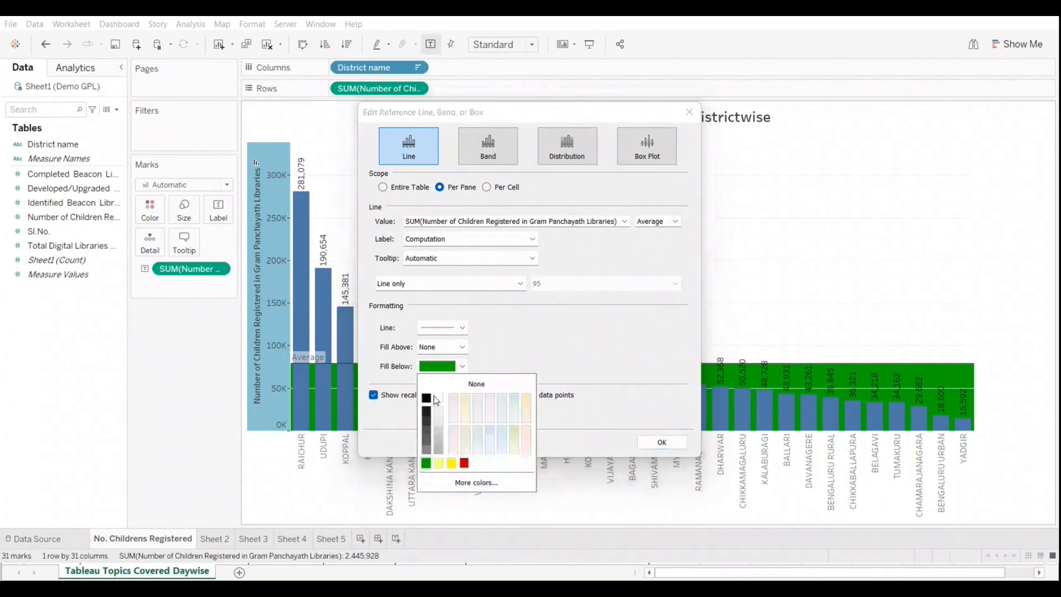
pyautogui.click(476, 383)
# Step: Format the average reference line as a dashed line with the second-thickest width and apply the changes
pyautogui.click(461, 327)
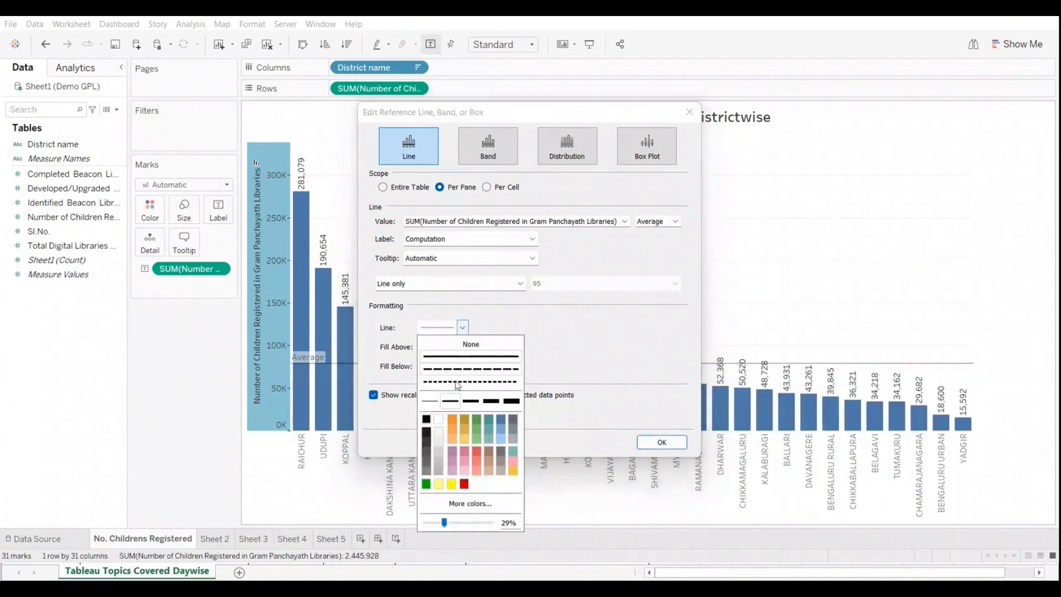
pyautogui.click(490, 402)
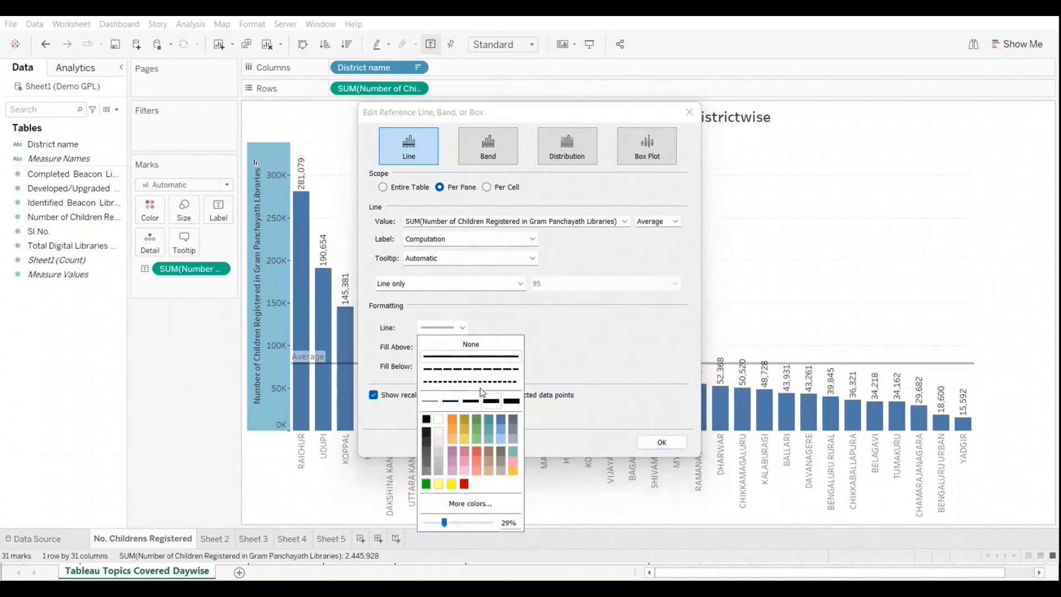
pyautogui.click(471, 369)
pyautogui.click(579, 350)
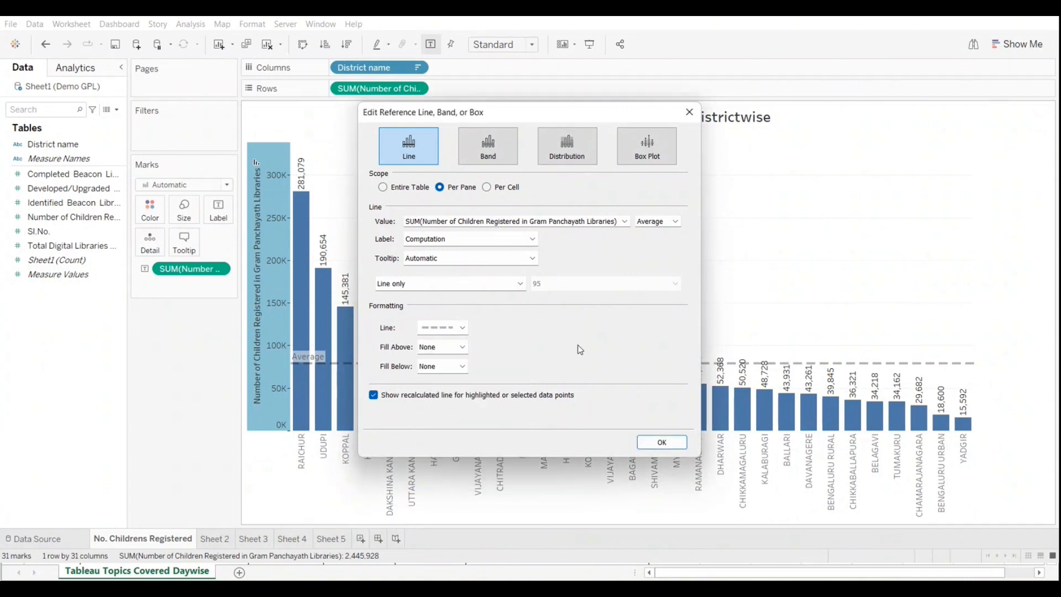
pyautogui.click(667, 449)
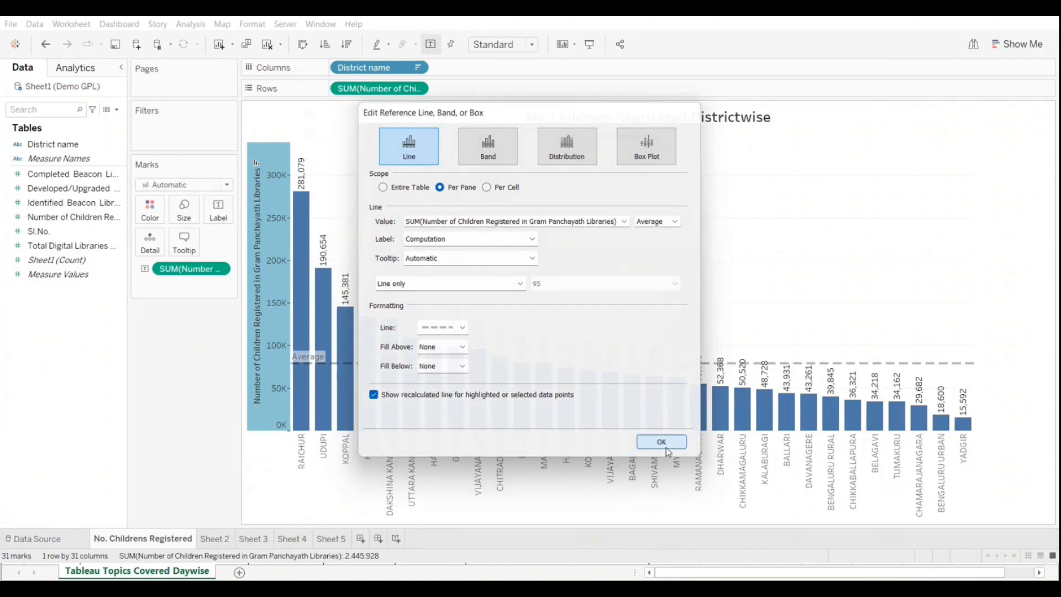
# Step: Set the average reference line's label to Value
pyautogui.moveTo(305, 363)
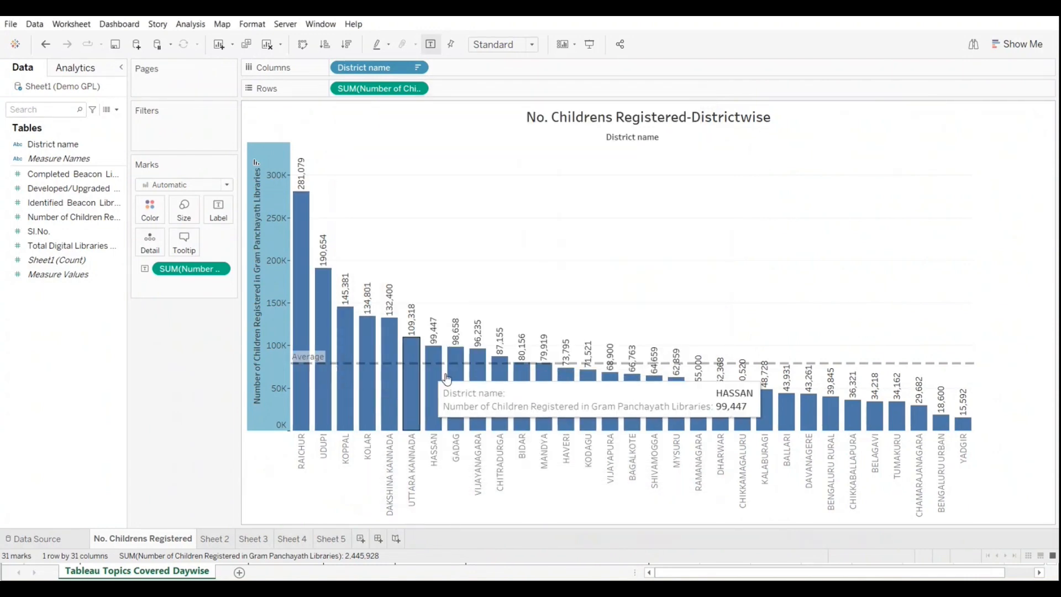
pyautogui.moveTo(827, 369)
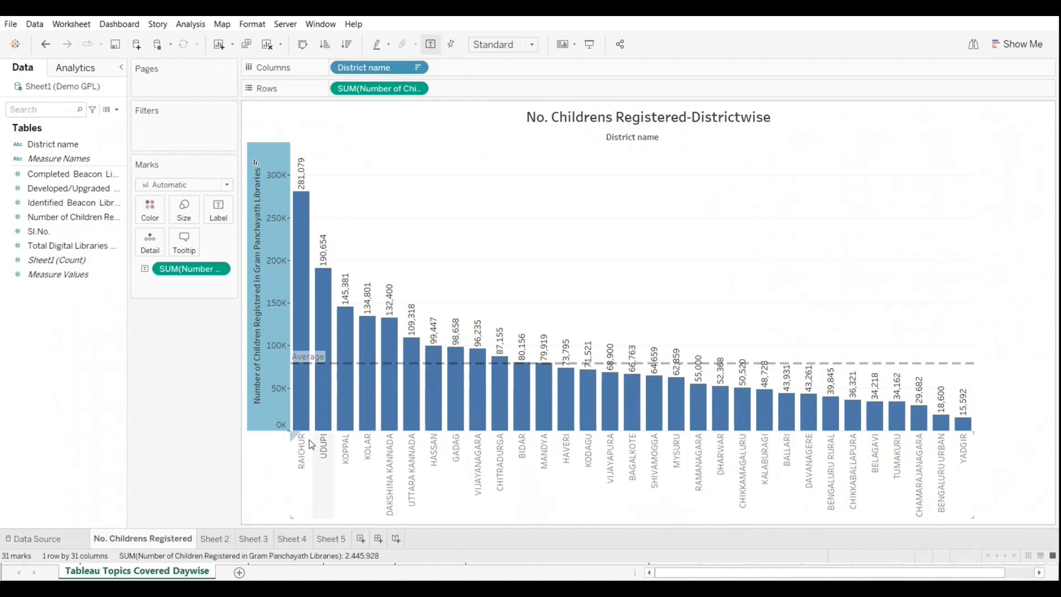
pyautogui.moveTo(292, 346)
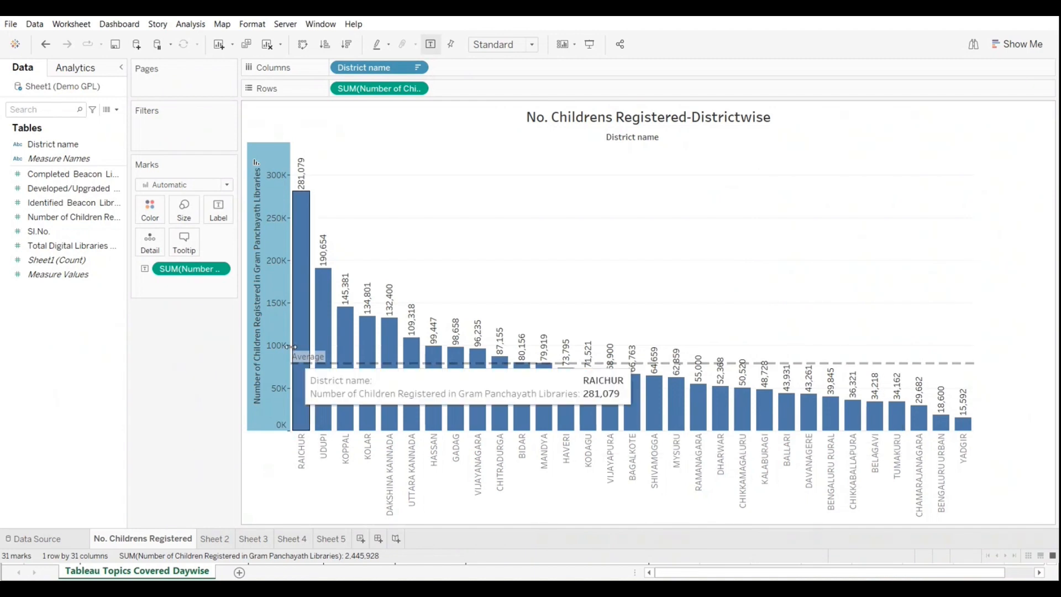
pyautogui.rightClick(270, 410)
pyautogui.click(300, 513)
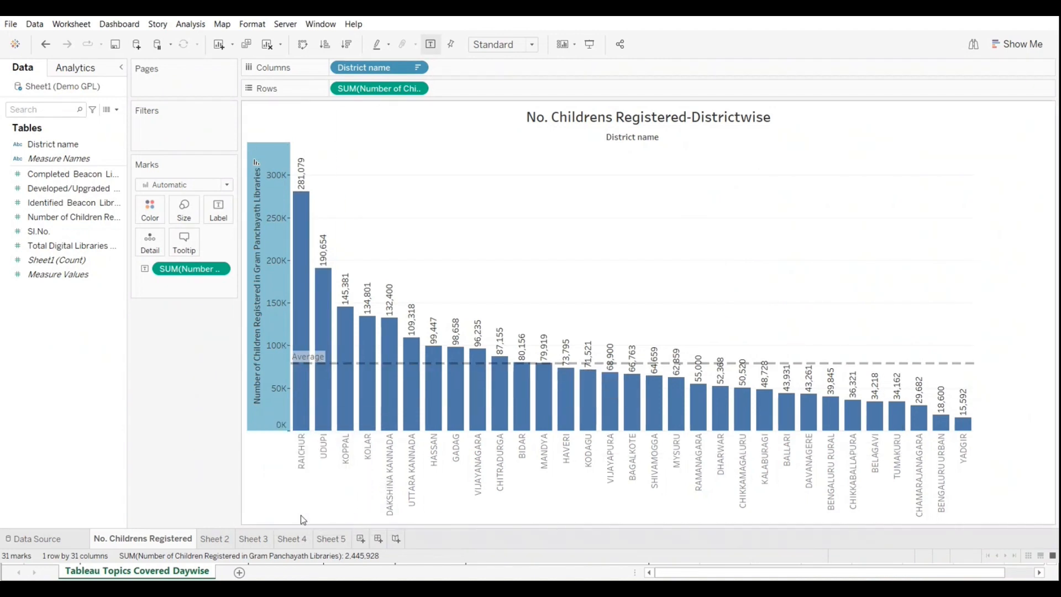
pyautogui.click(532, 239)
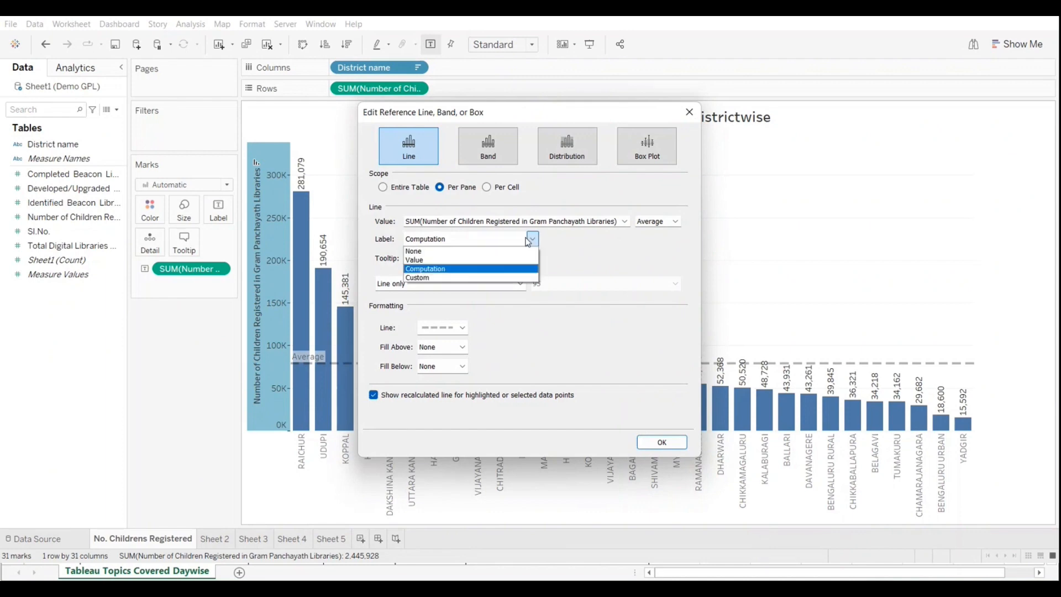
pyautogui.click(481, 262)
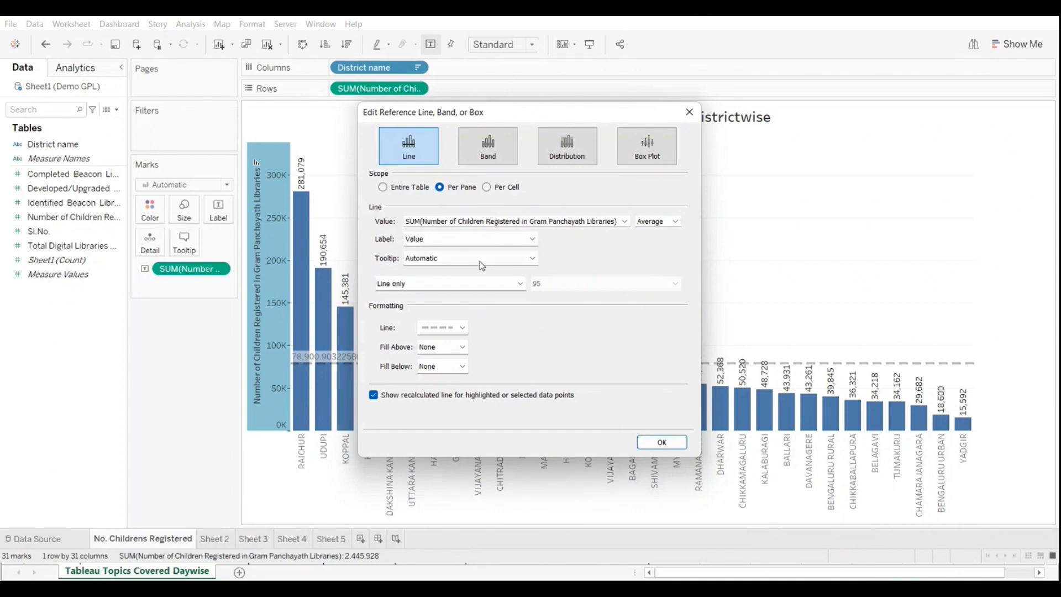
pyautogui.click(662, 442)
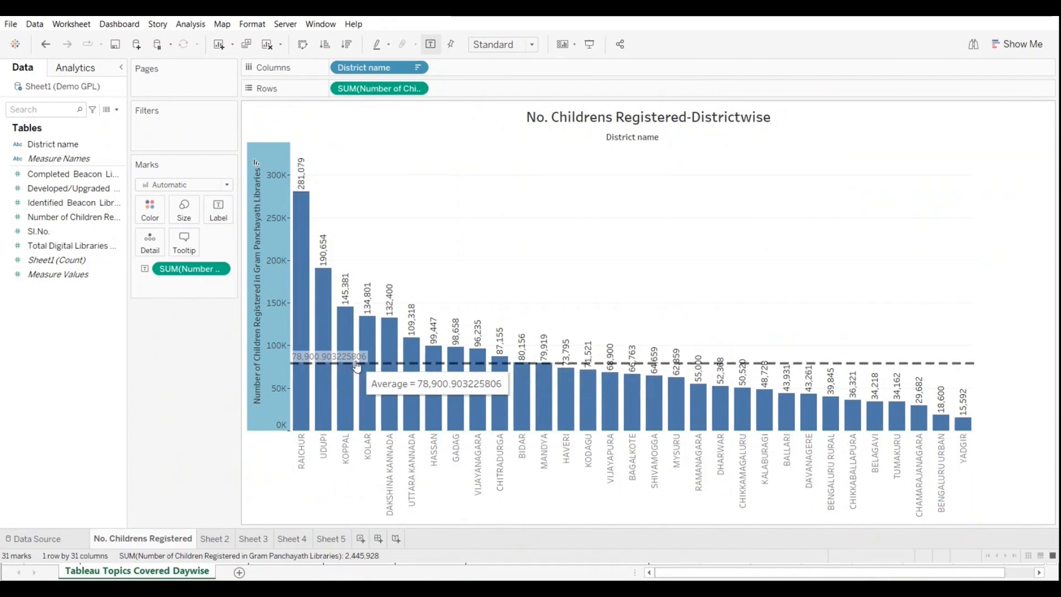
# Step: Undo the reference line's label change
pyautogui.click(46, 47)
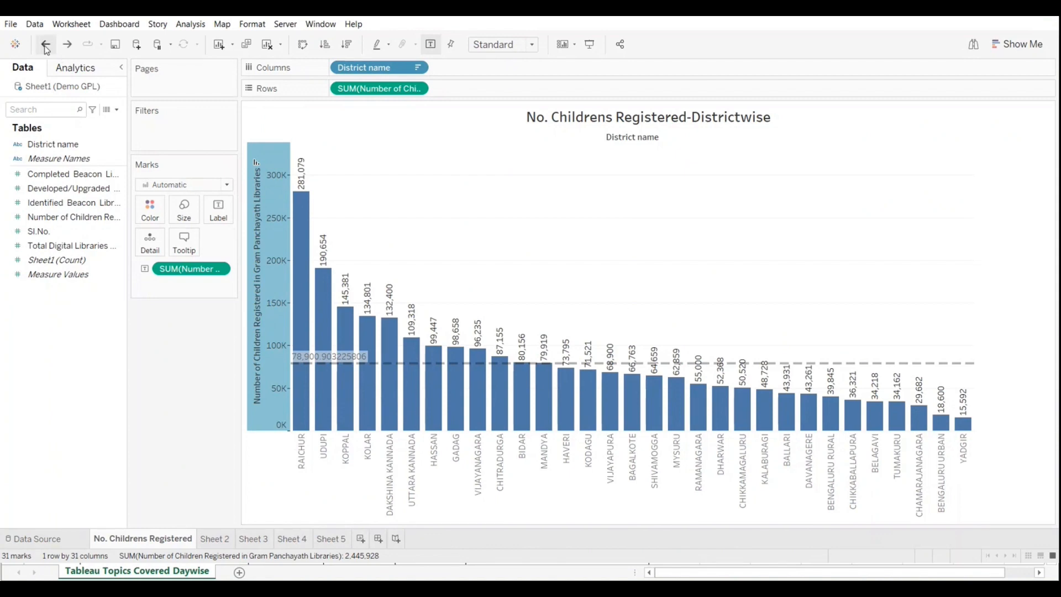
pyautogui.click(46, 49)
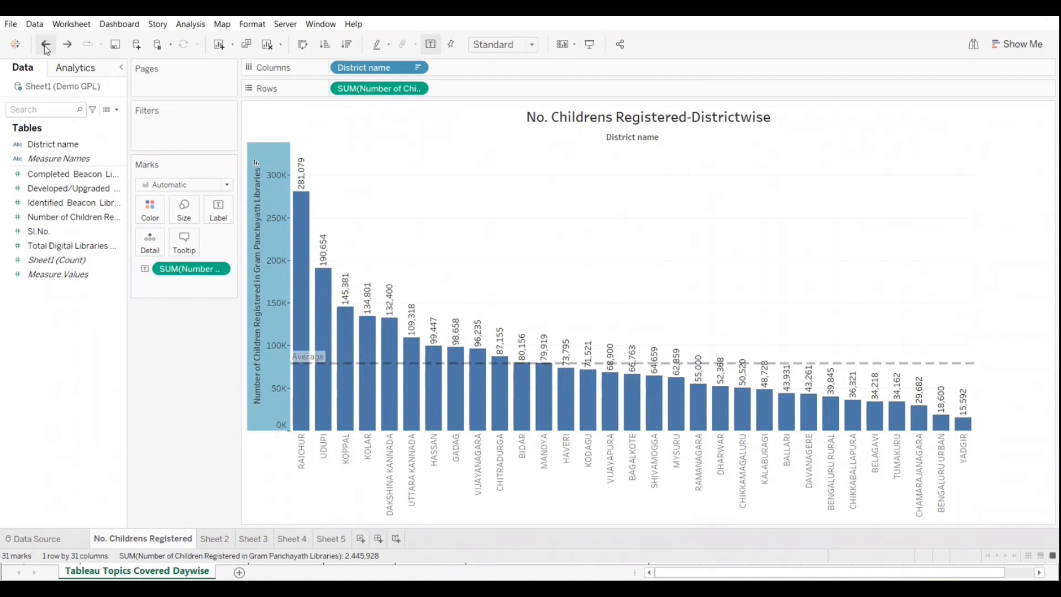
pyautogui.moveTo(498, 393)
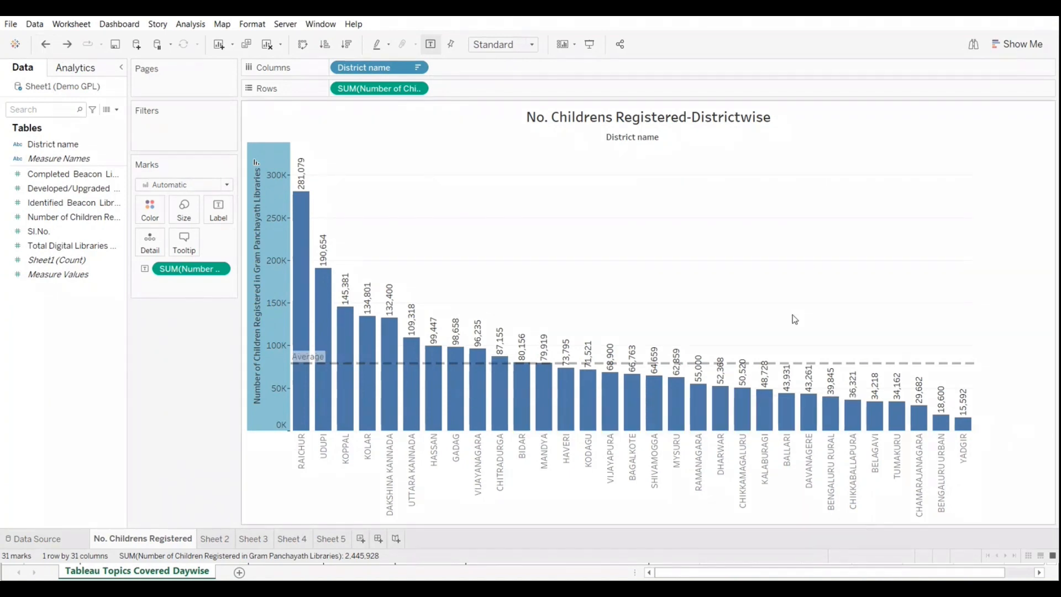
# Step: Color the bars by Number of Children Registered and widen the chart
pyautogui.click(48, 176)
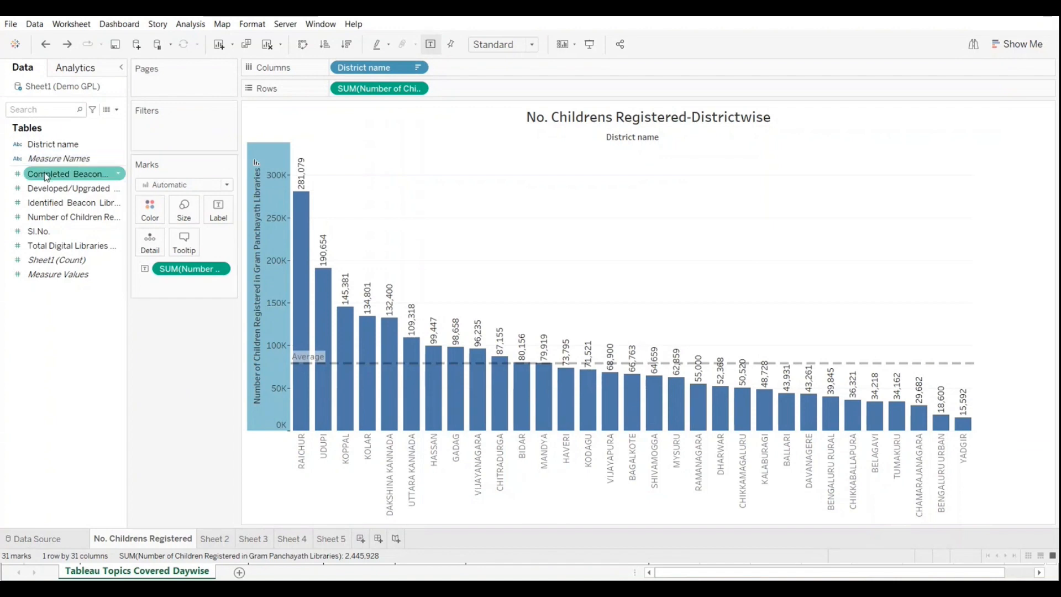
pyautogui.click(48, 217)
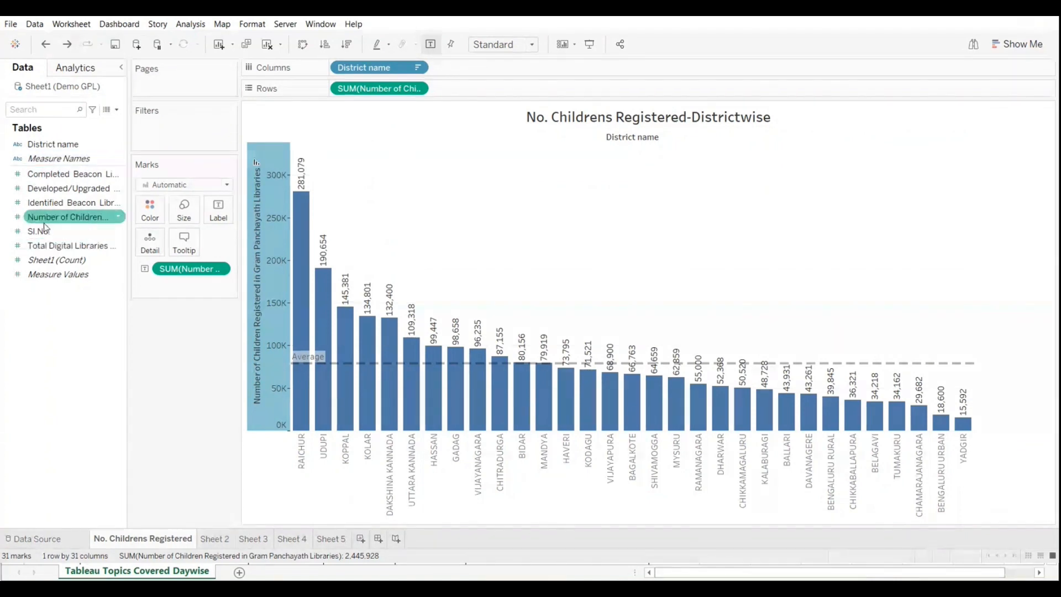
pyautogui.moveTo(47, 218)
pyautogui.mouseDown()
pyautogui.moveTo(164, 216)
pyautogui.moveTo(133, 212)
pyautogui.moveTo(148, 210)
pyautogui.mouseUp()
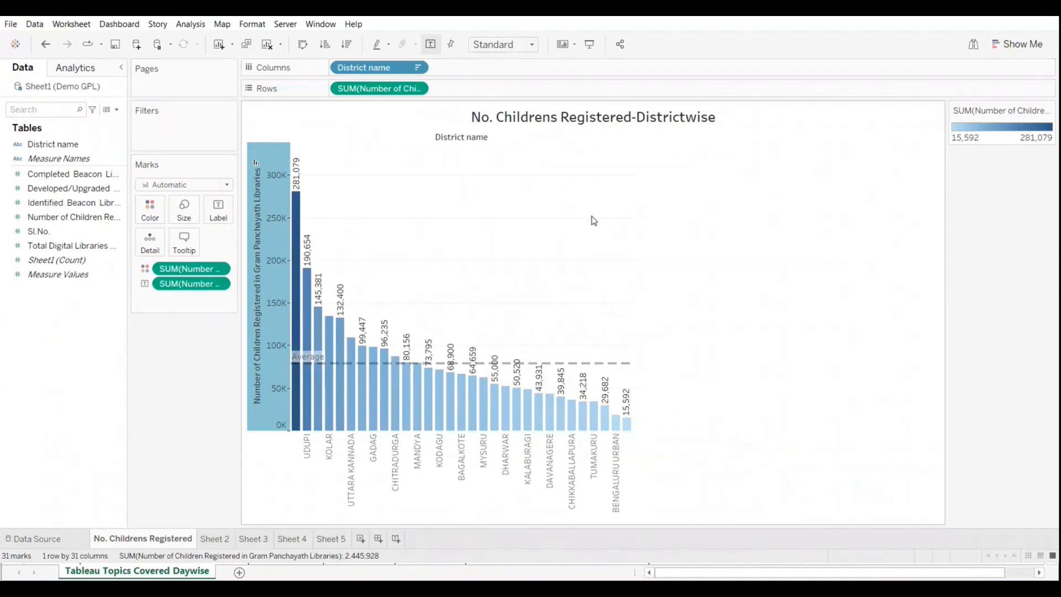
pyautogui.moveTo(631, 422); pyautogui.dragTo(788, 431)
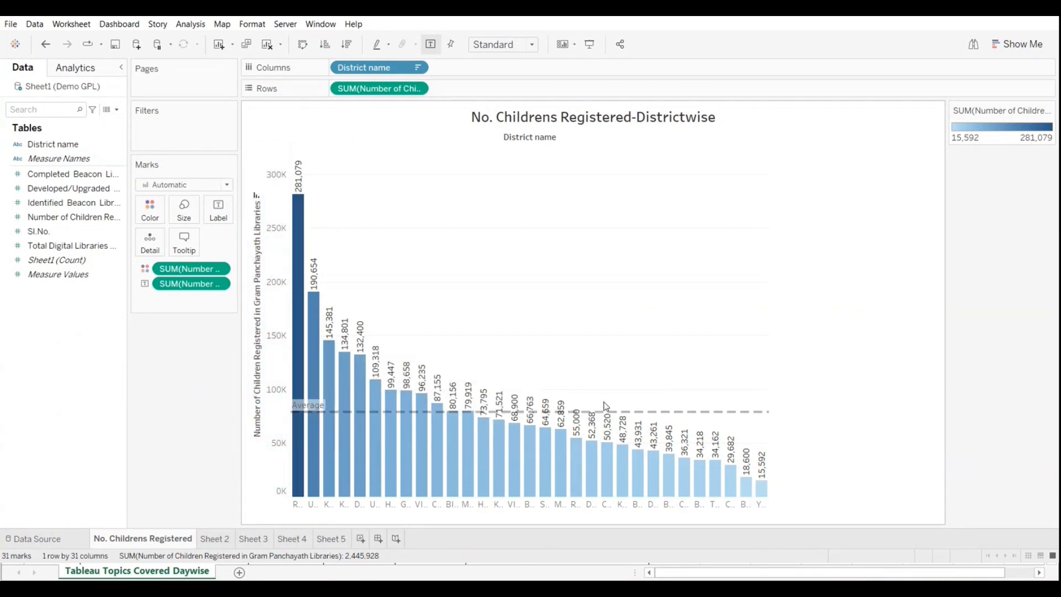
# Step: Change the reference line's aggregation to Minimum of Number of Children Registered
pyautogui.moveTo(725, 418)
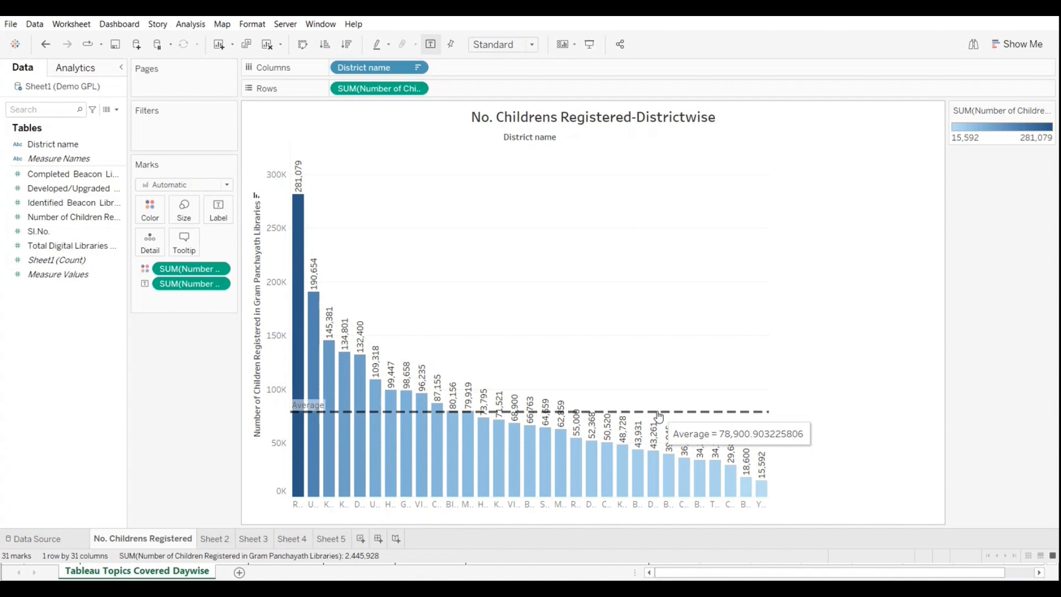
pyautogui.rightClick(280, 474)
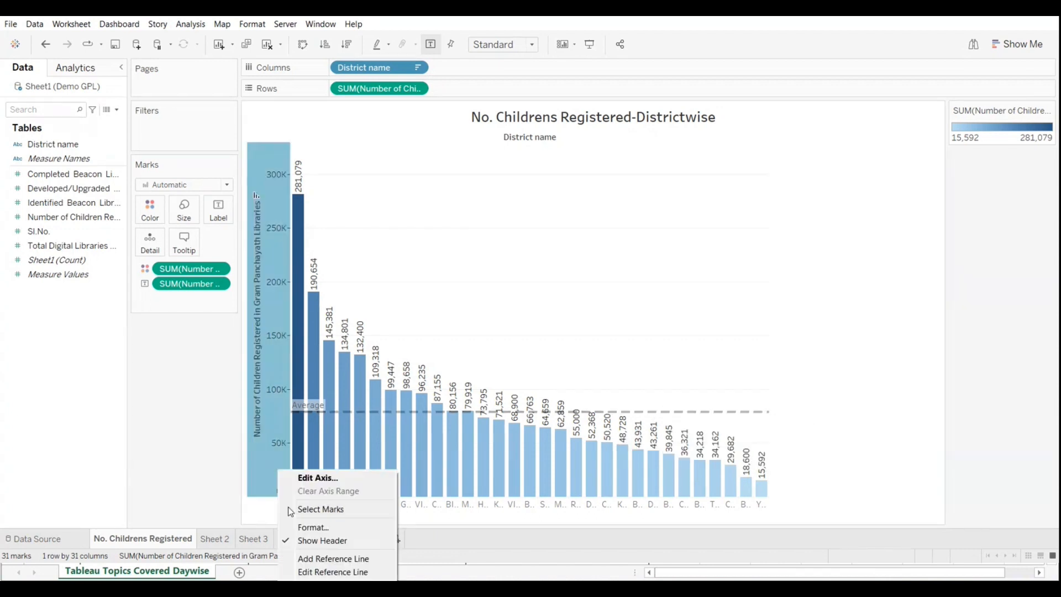
pyautogui.click(329, 568)
pyautogui.click(675, 221)
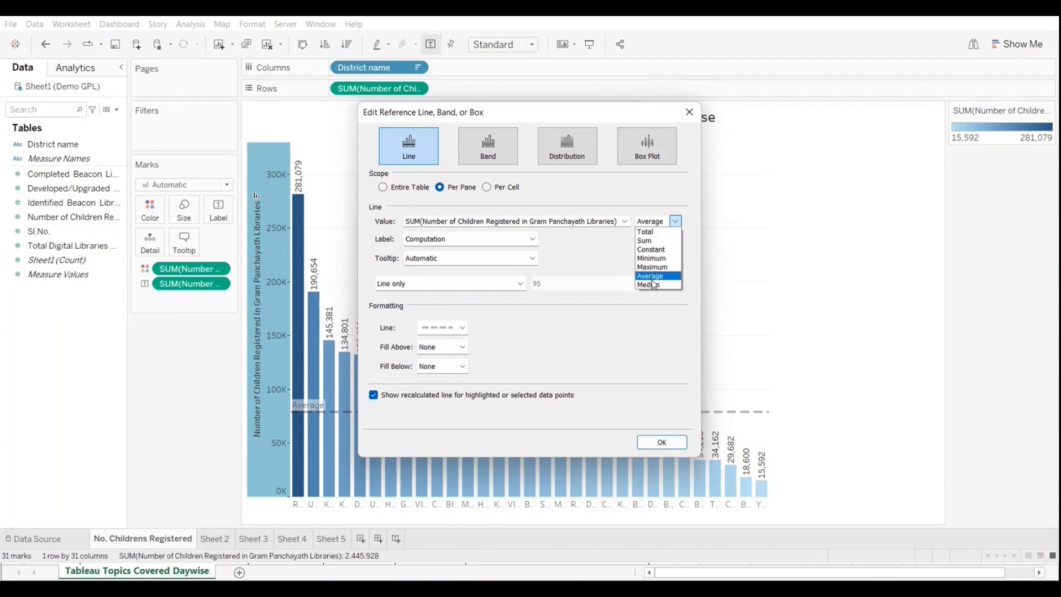
pyautogui.click(655, 259)
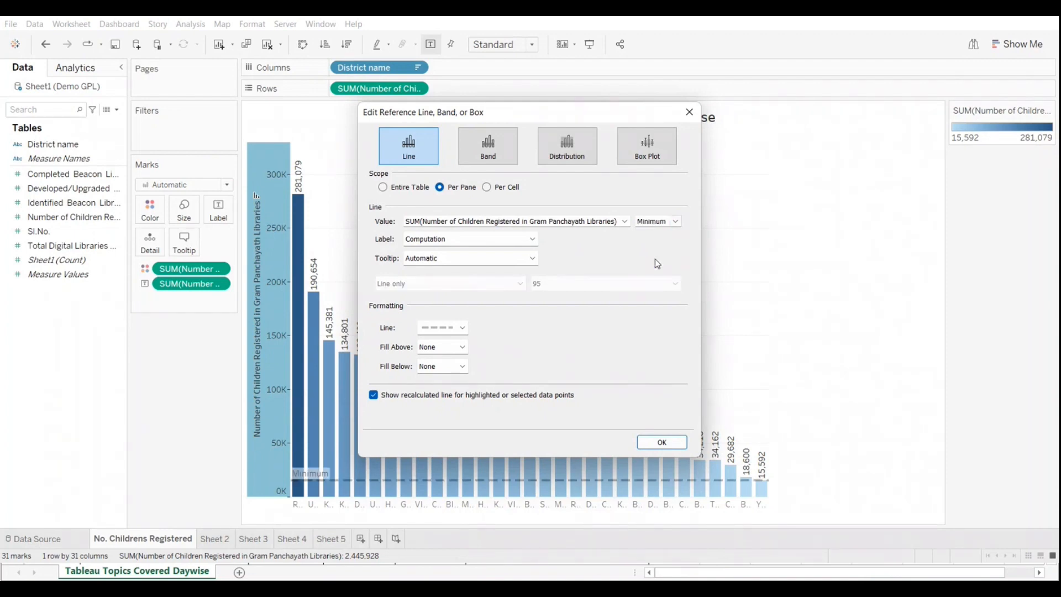
pyautogui.click(661, 443)
# Step: Compare the Per Cell and Per Pane scopes for the minimum reference line, and set the scope to Entire Table
pyautogui.moveTo(761, 488)
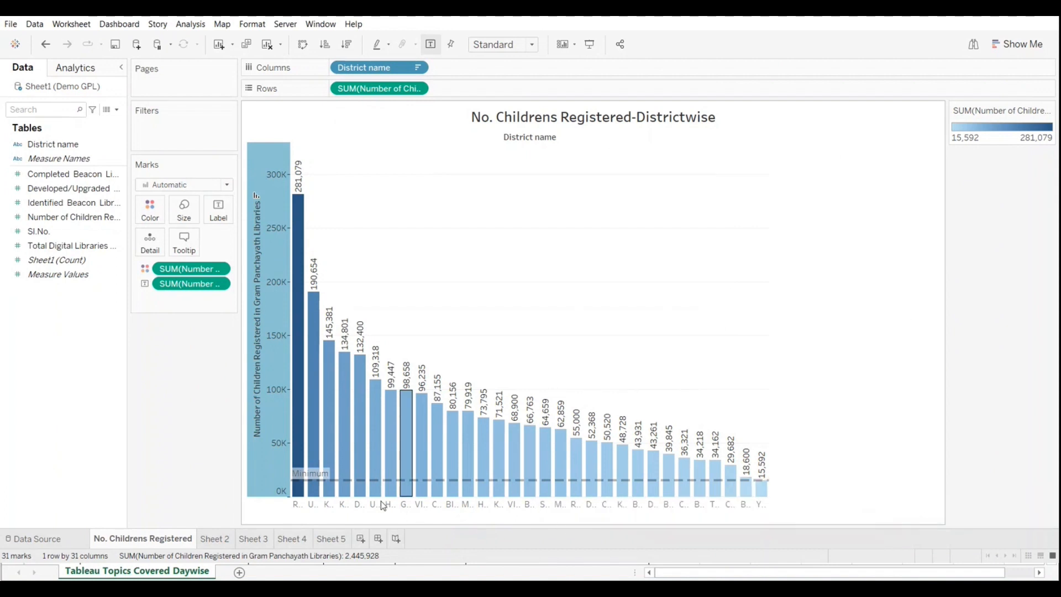
pyautogui.rightClick(263, 471)
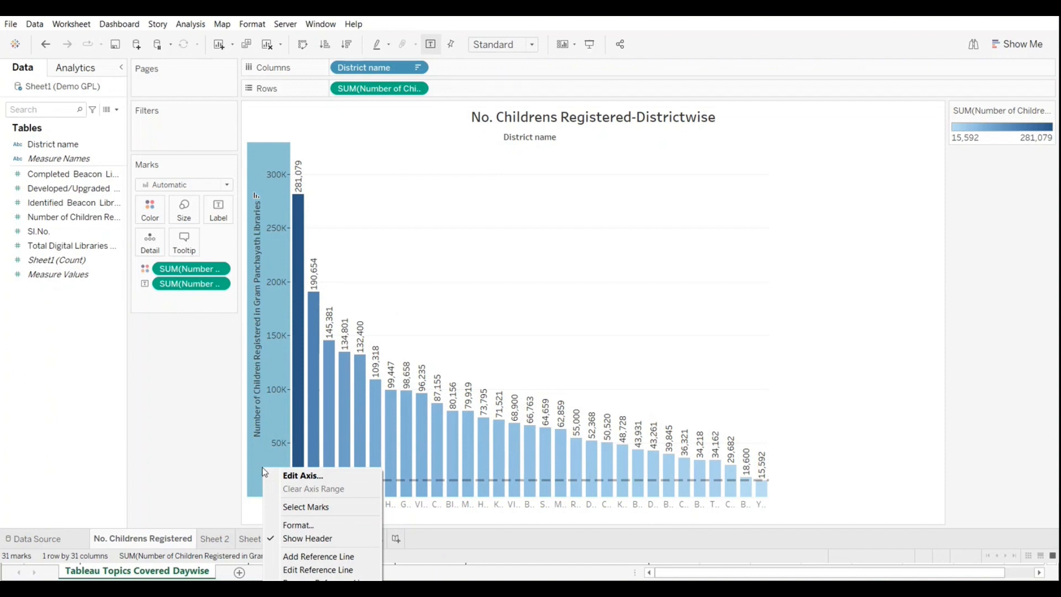
pyautogui.click(302, 570)
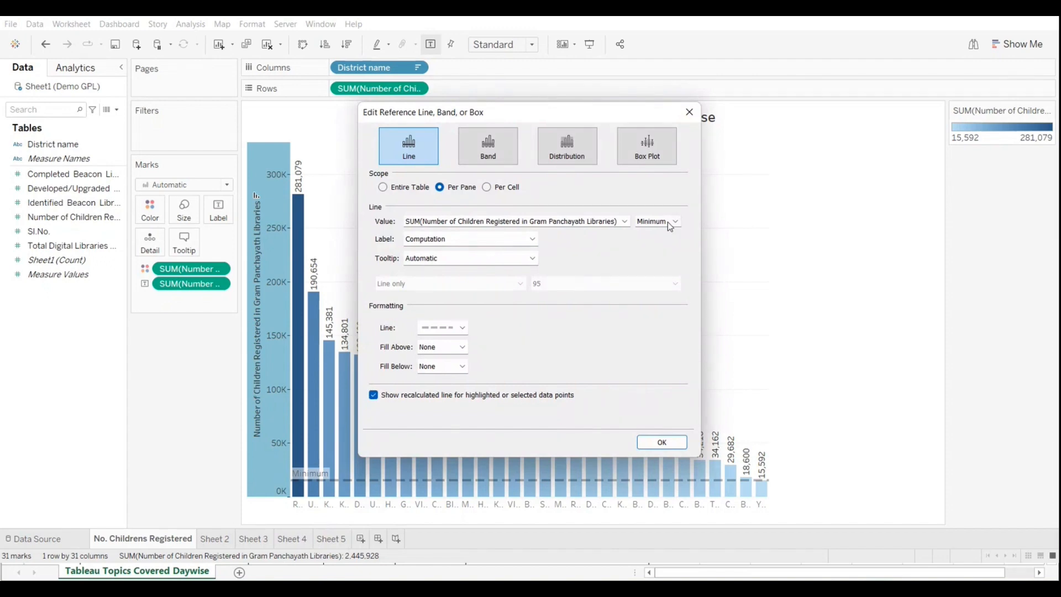
pyautogui.moveTo(558, 114); pyautogui.dragTo(852, 95)
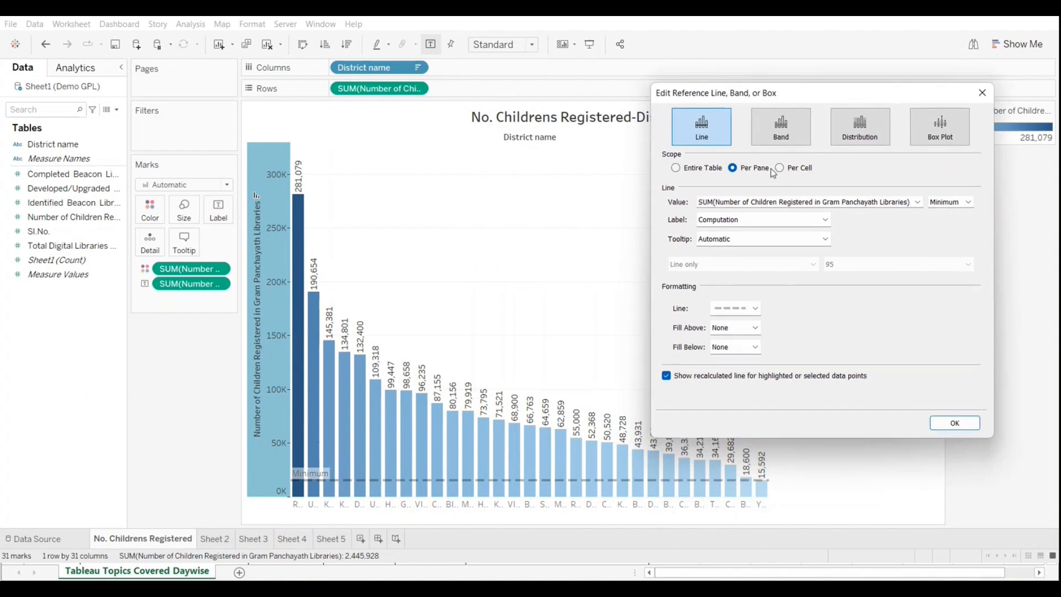
pyautogui.click(780, 169)
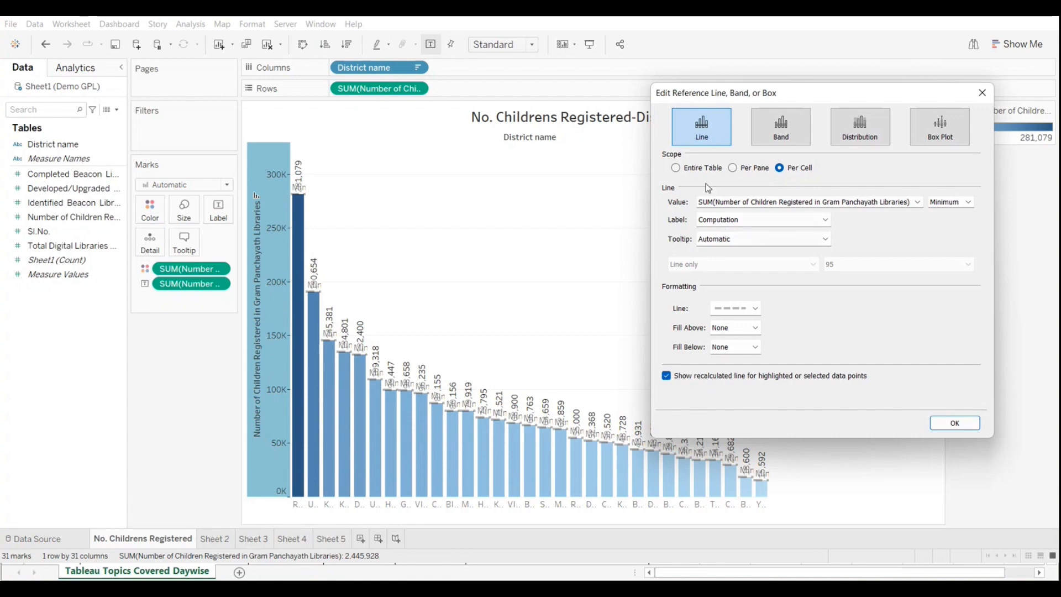
pyautogui.click(732, 168)
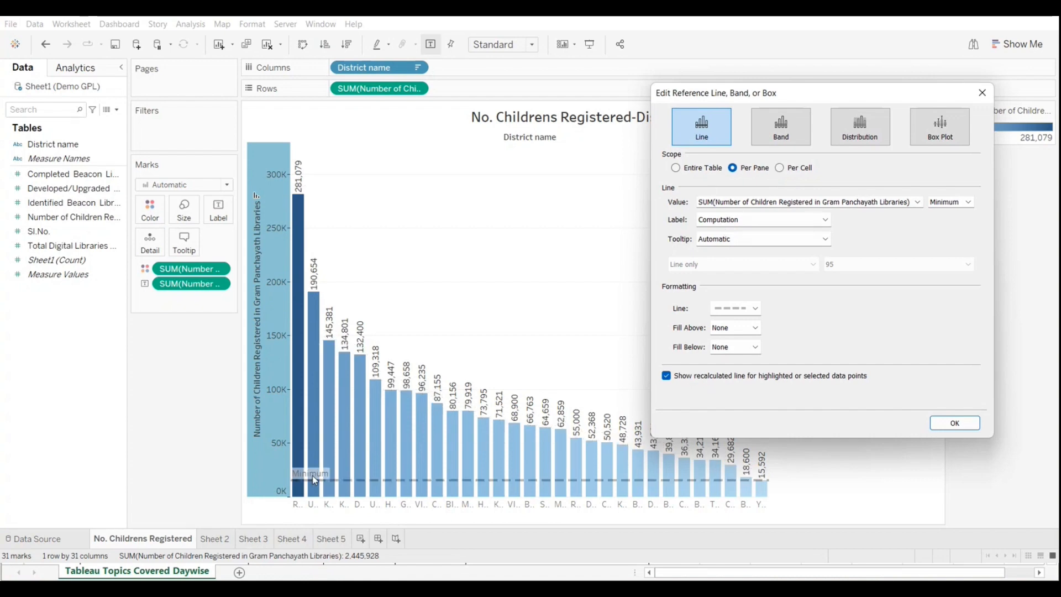
pyautogui.click(674, 168)
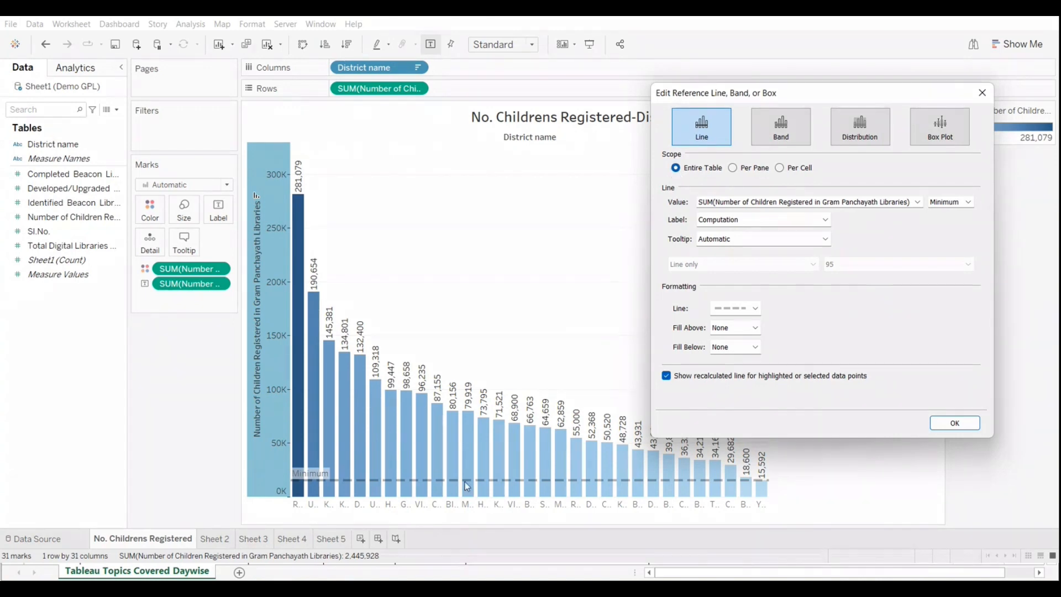
pyautogui.click(733, 169)
pyautogui.click(780, 169)
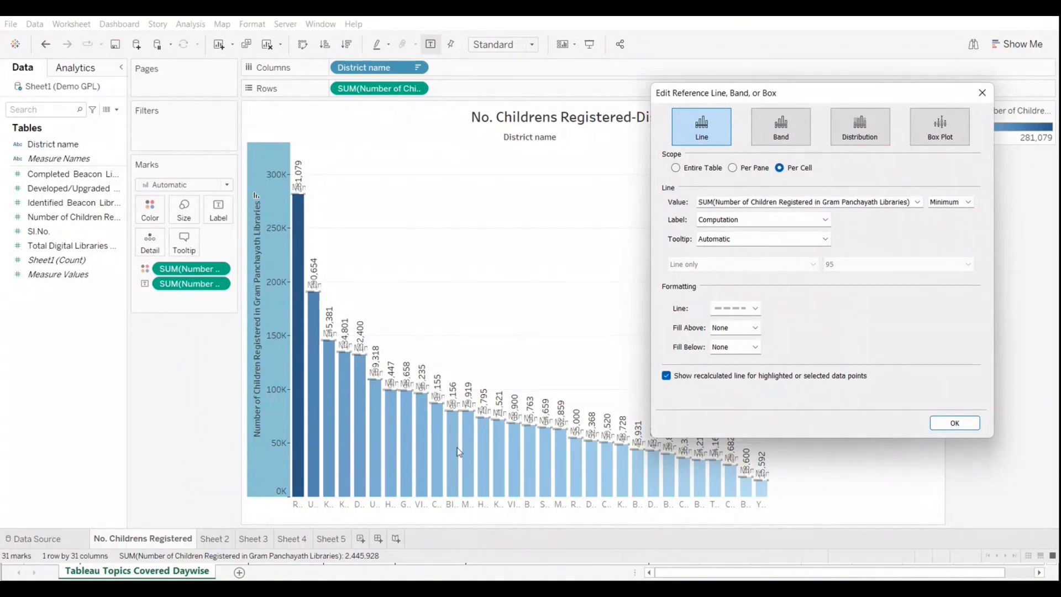
pyautogui.click(732, 168)
pyautogui.click(675, 168)
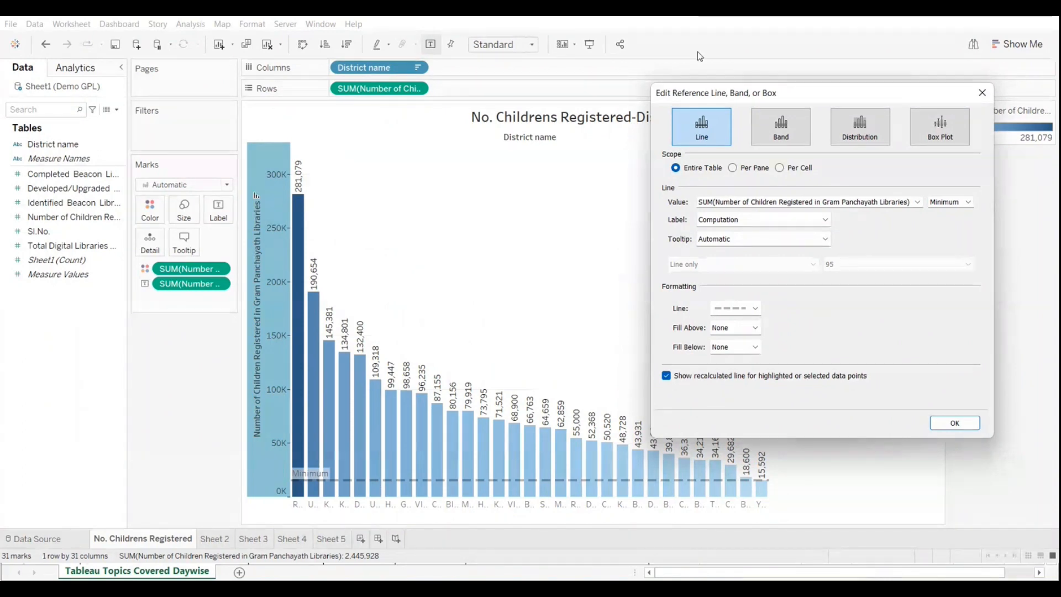
# Step: Turn the reference line into a reference band and set its start value to a constant 50000
pyautogui.click(782, 133)
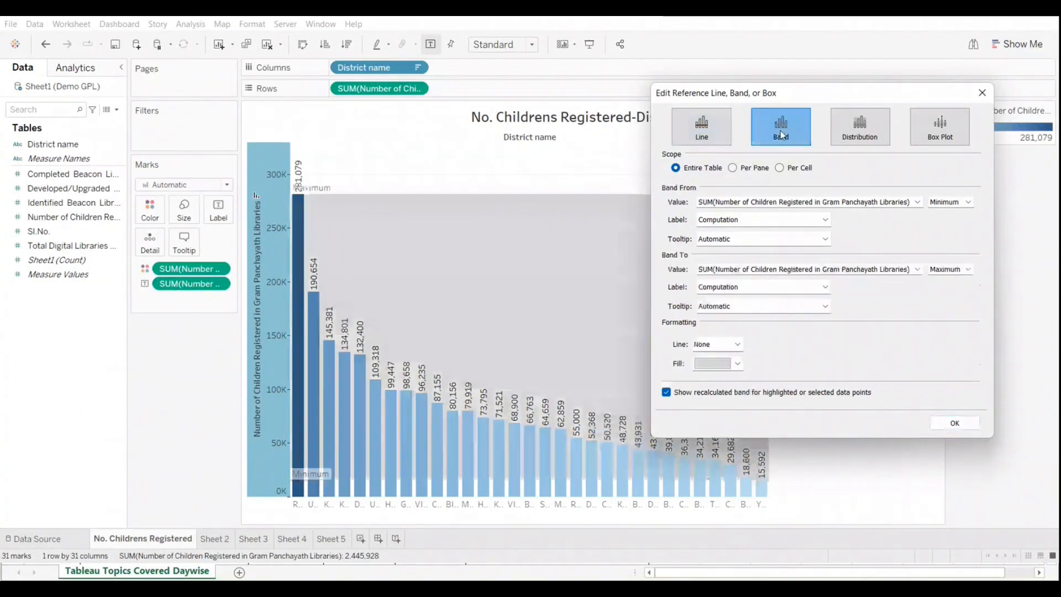
pyautogui.click(960, 205)
pyautogui.click(949, 232)
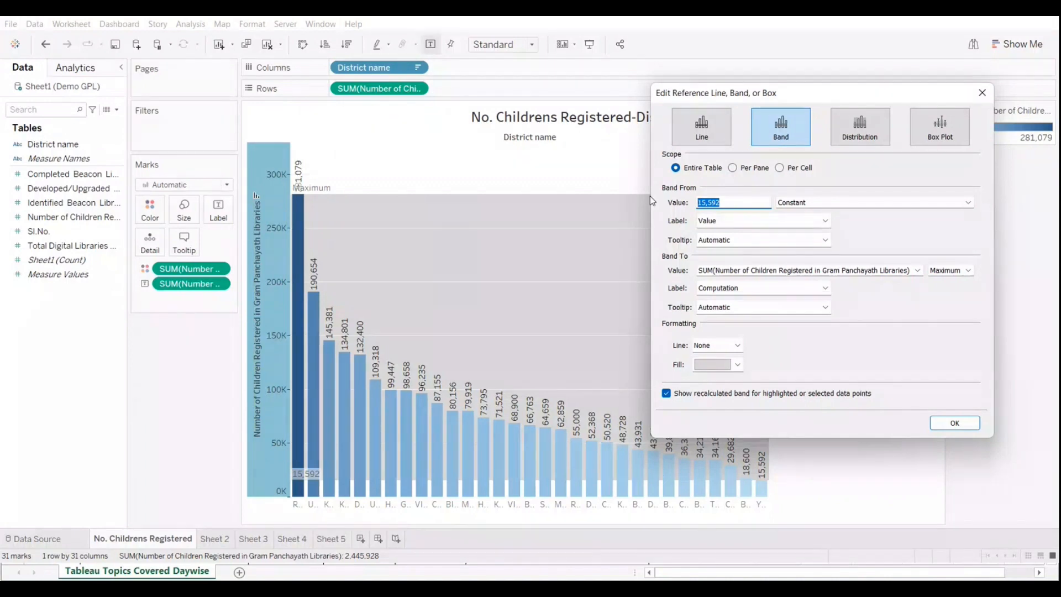
pyautogui.write('50000')
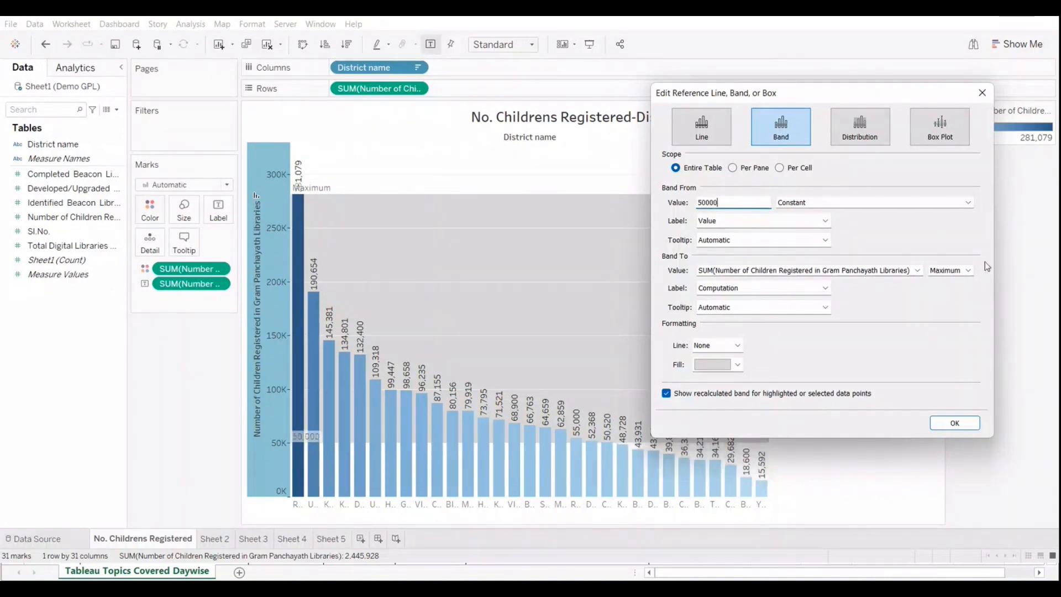
# Step: Set the band's end value to a constant 100000 and apply the band to the chart
pyautogui.click(966, 270)
pyautogui.click(957, 297)
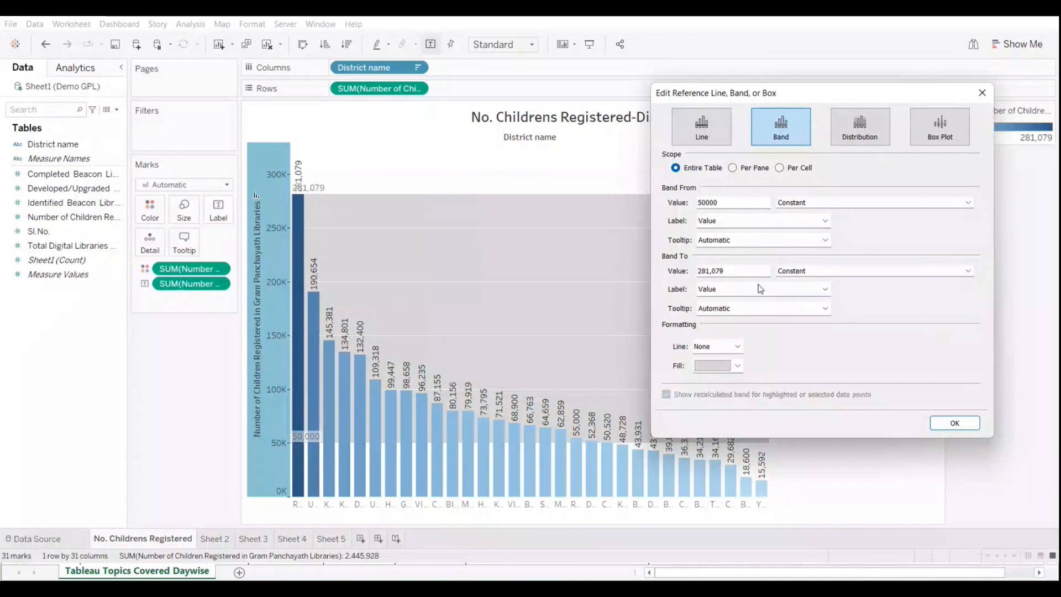
pyautogui.write('100000')
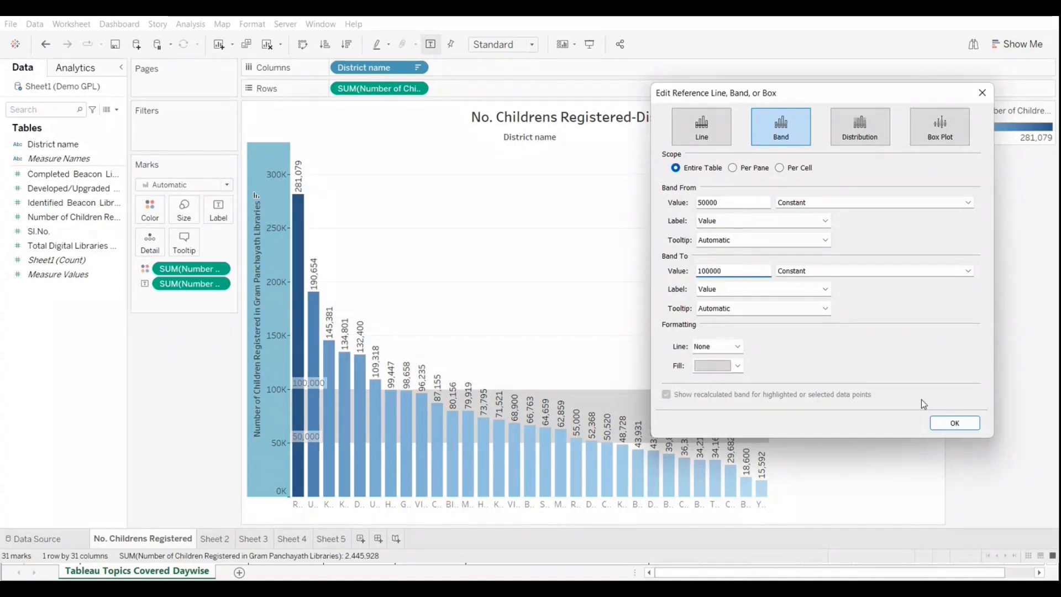
pyautogui.click(943, 423)
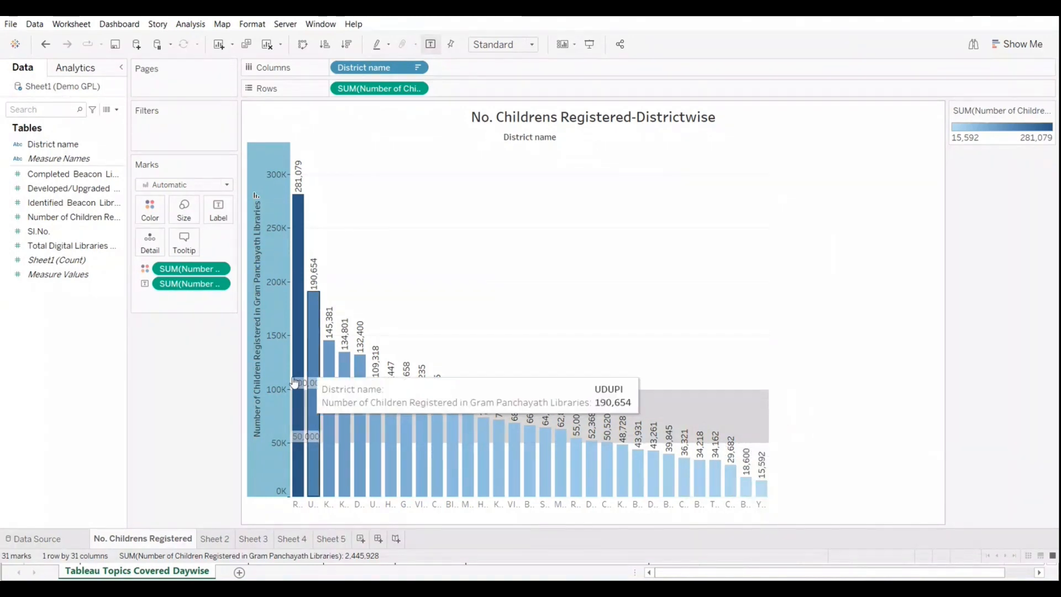
pyautogui.moveTo(501, 424)
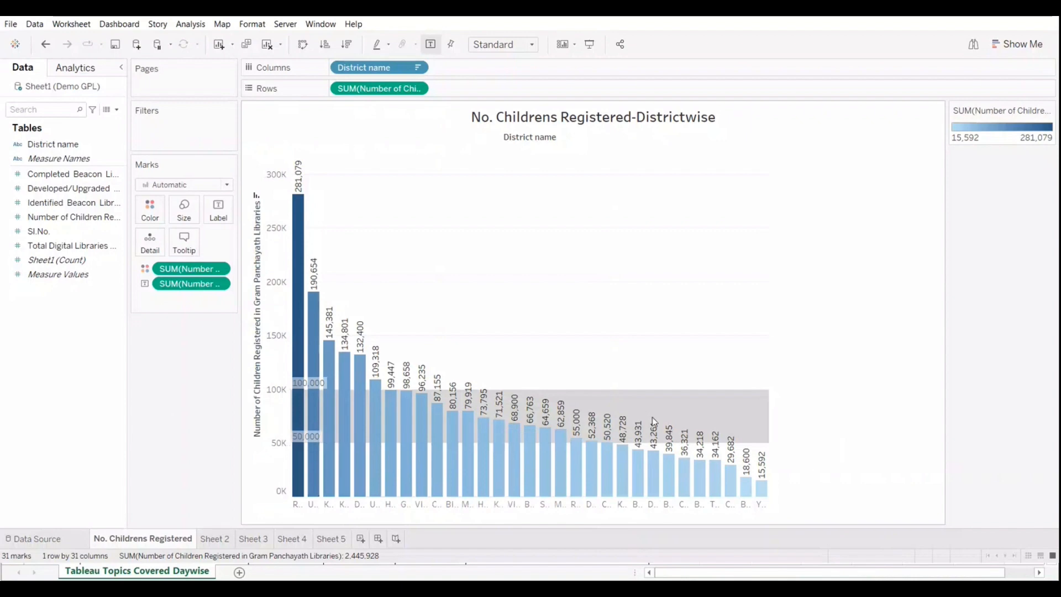
# Step: Edit the reference band so it starts at the Average of Number of Children Registered
pyautogui.rightClick(275, 475)
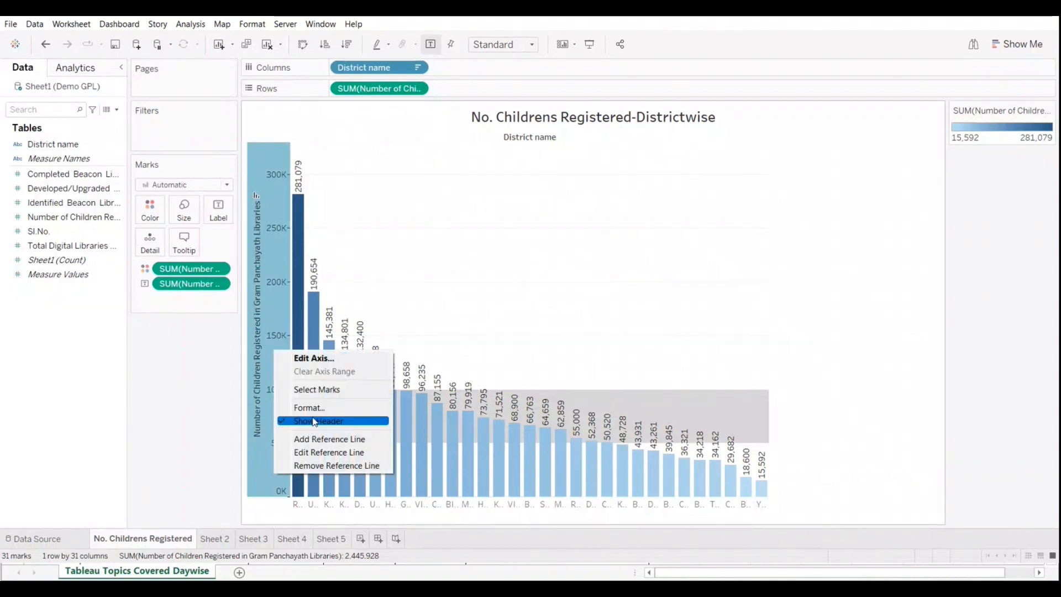
pyautogui.click(328, 453)
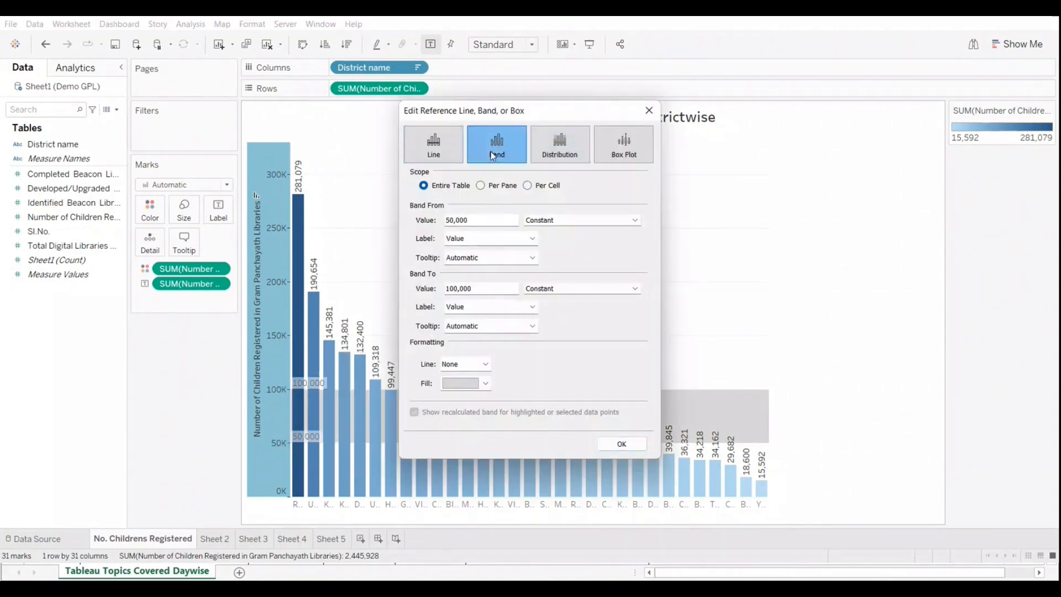
pyautogui.moveTo(553, 110); pyautogui.dragTo(865, 88)
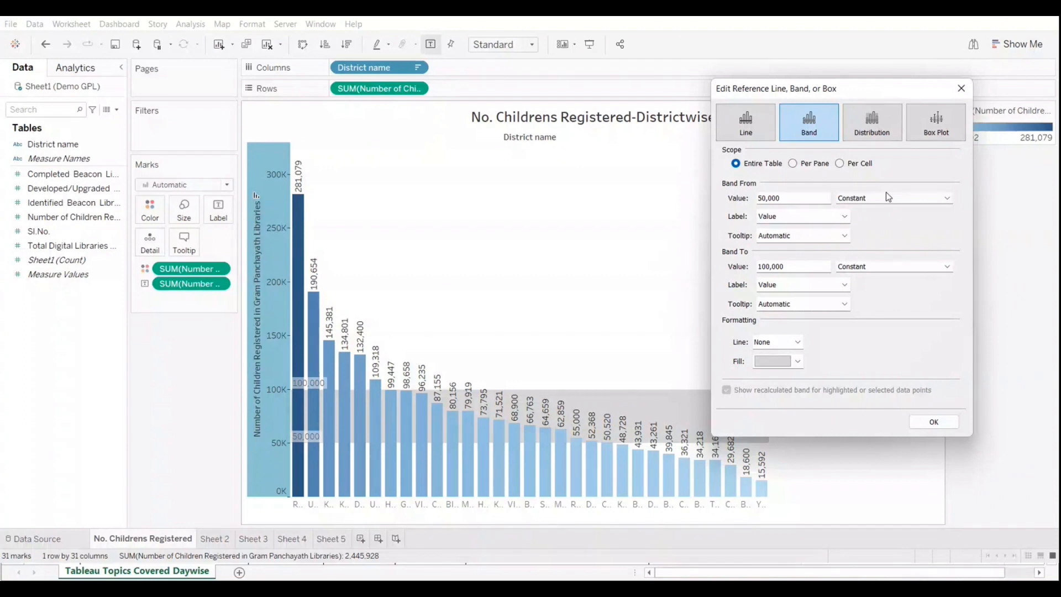
pyautogui.click(887, 195)
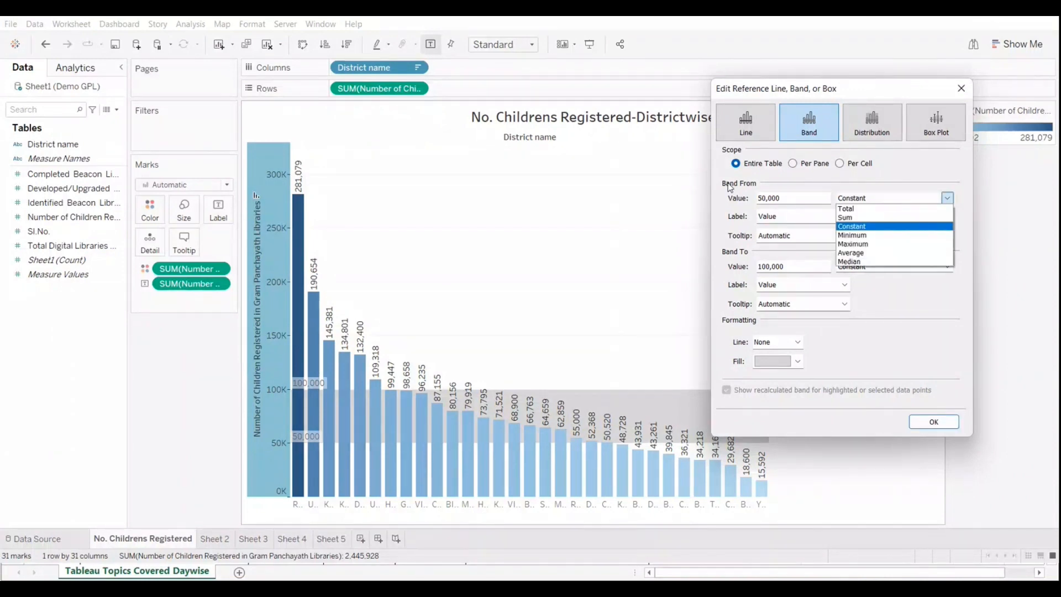
pyautogui.click(753, 183)
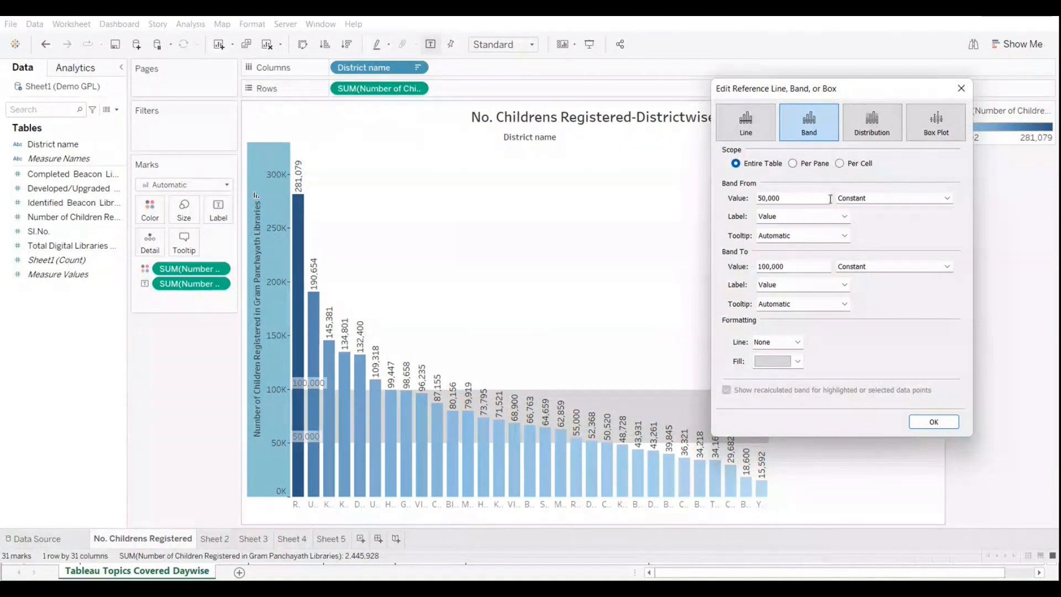
pyautogui.click(862, 200)
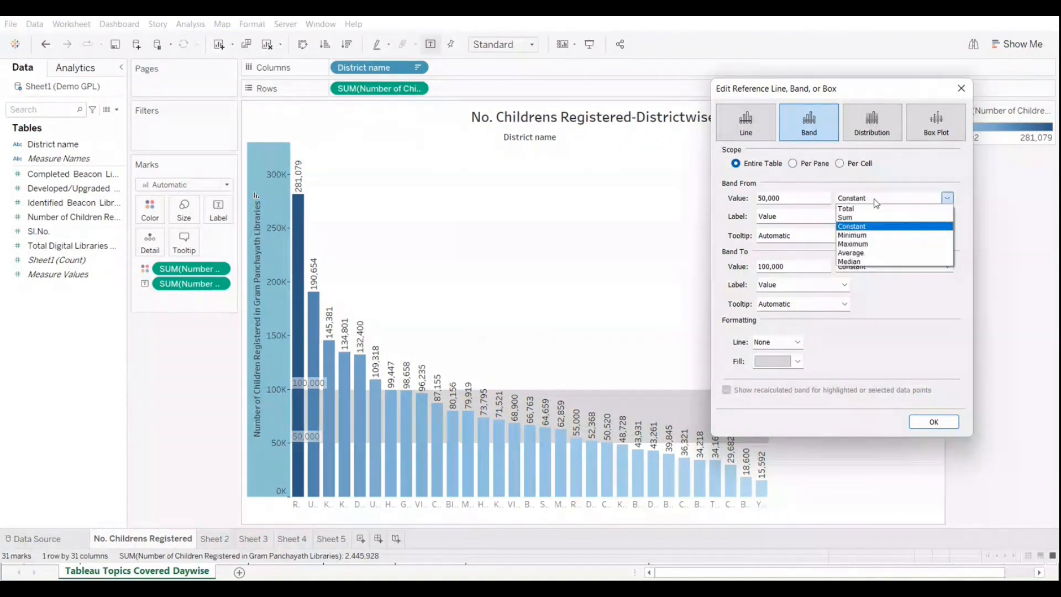
pyautogui.click(871, 253)
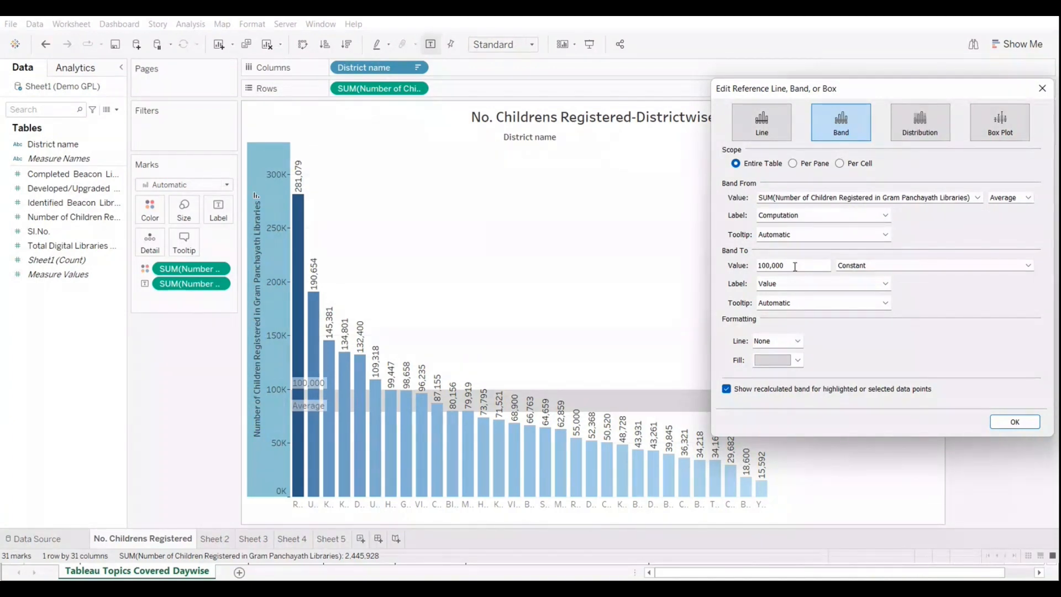
# Step: Set the band's end value to a constant 50000 and apply the change
pyautogui.moveTo(794, 266); pyautogui.dragTo(720, 251)
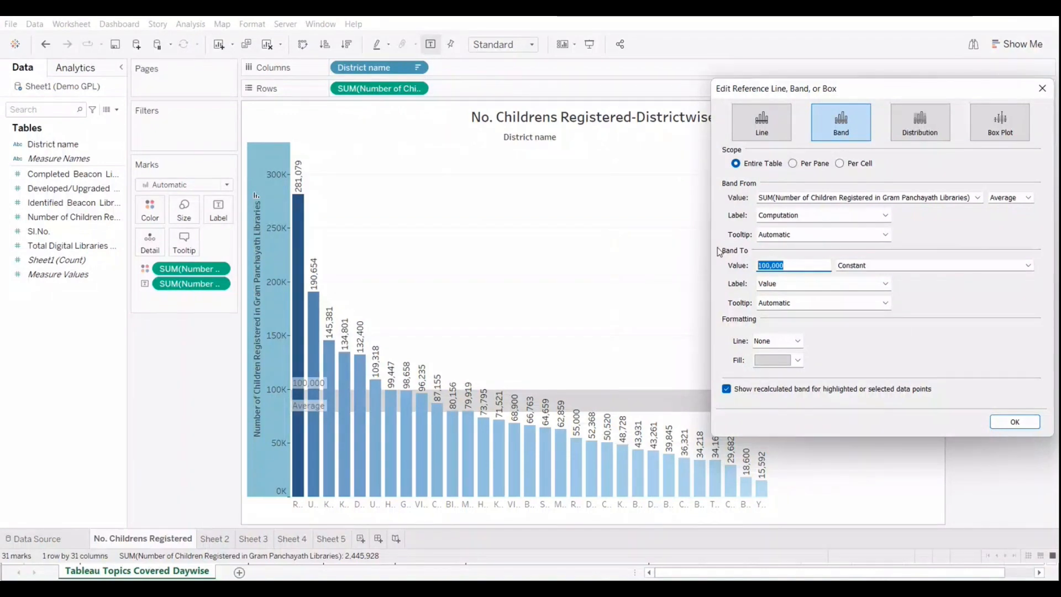
pyautogui.write('5000')
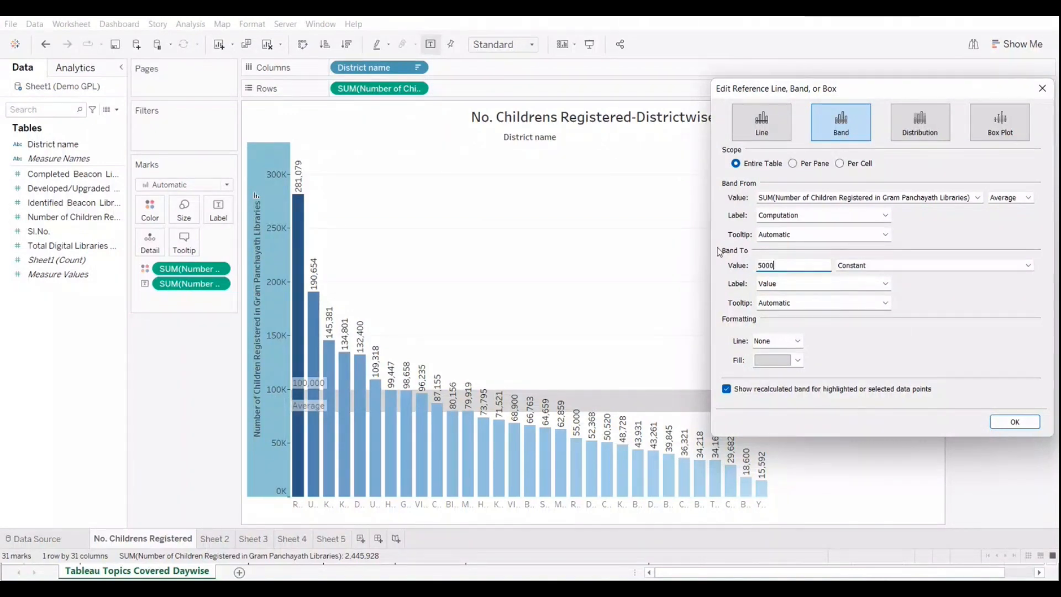
pyautogui.write('0')
pyautogui.click(1014, 422)
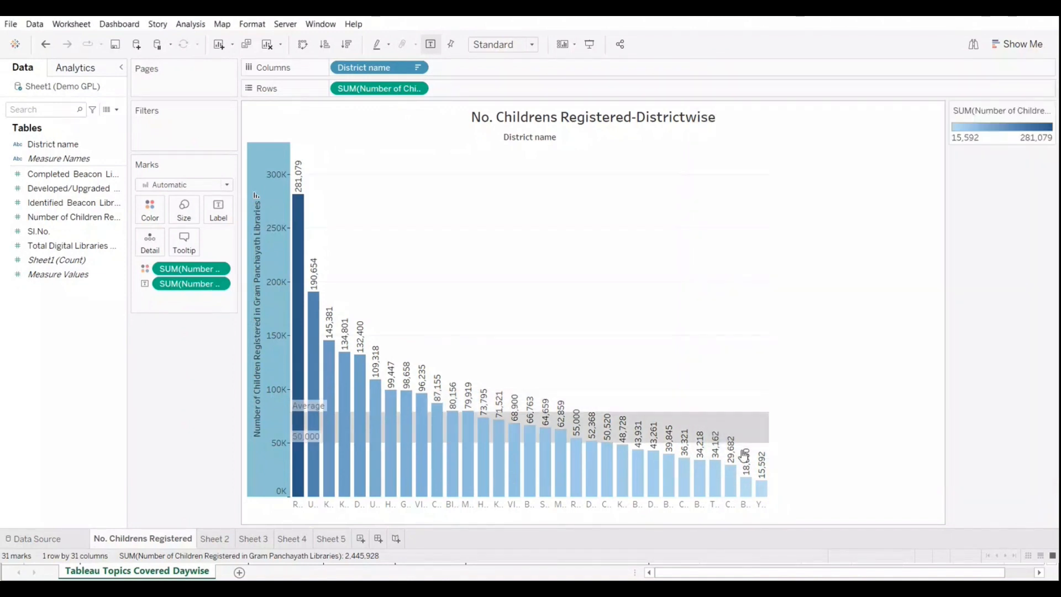
pyautogui.moveTo(750, 417)
# Step: Edit the reference band again and set its start value to the Maximum of Number of Children Registered
pyautogui.rightClick(260, 462)
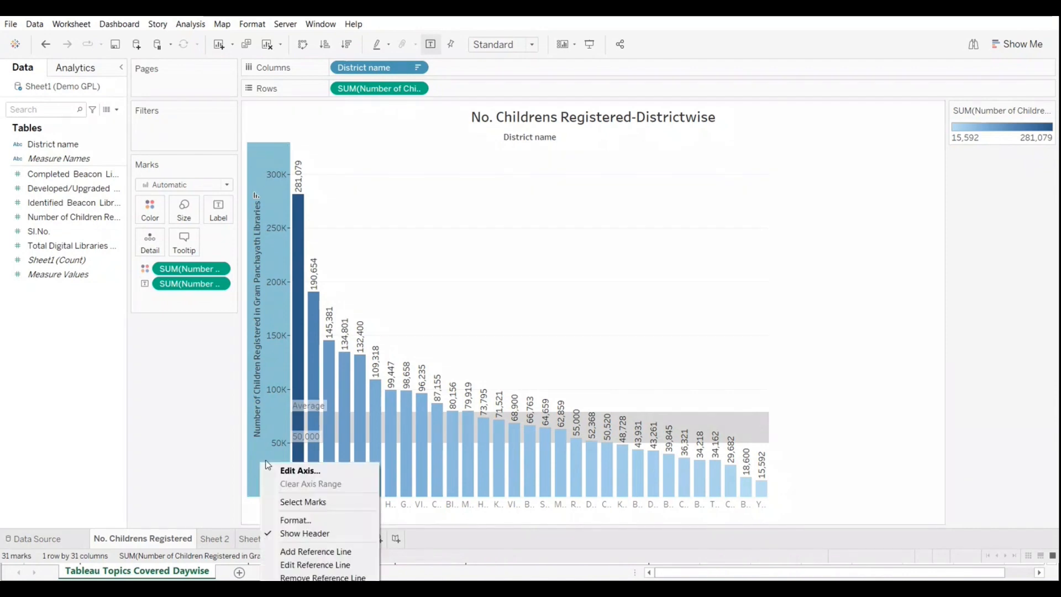
pyautogui.click(303, 565)
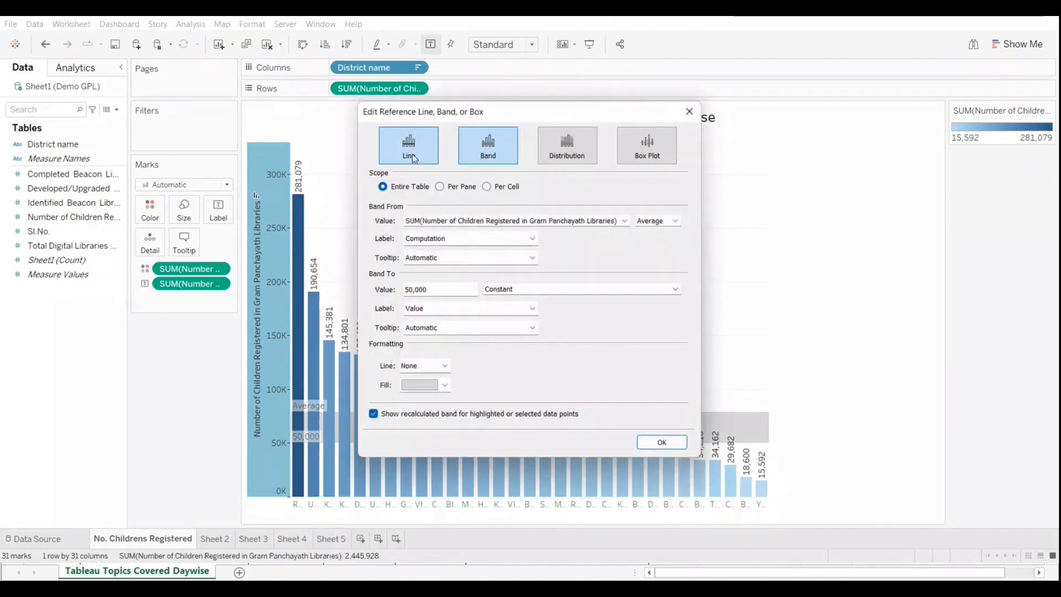
pyautogui.click(495, 150)
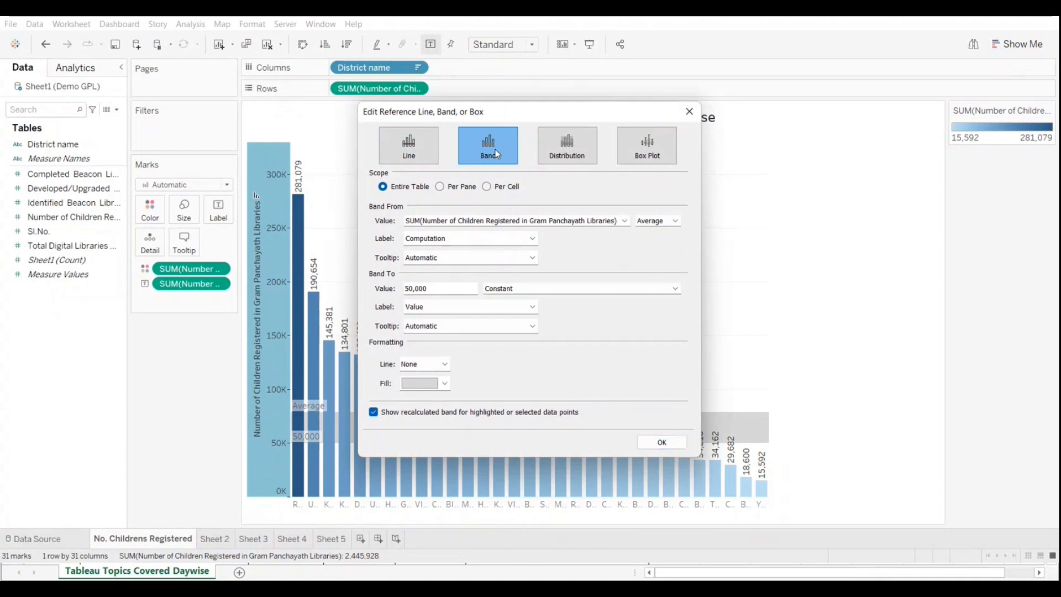
pyautogui.click(676, 221)
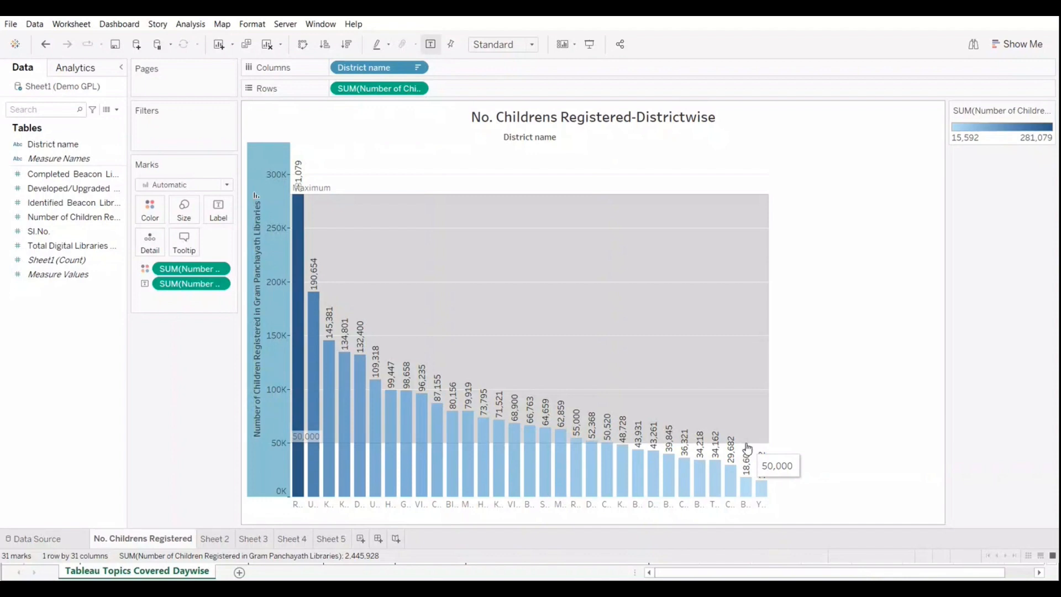
# Step: View the chart in presentation mode, inspect the band's minimum edge and the bars, and return to the worksheet
pyautogui.click(589, 45)
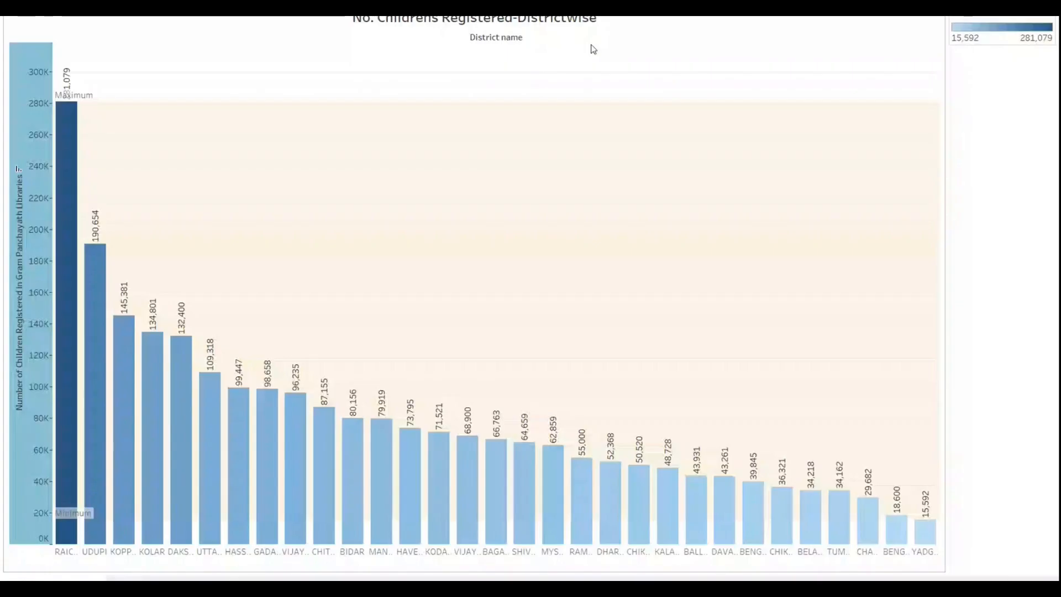
pyautogui.moveTo(450, 536)
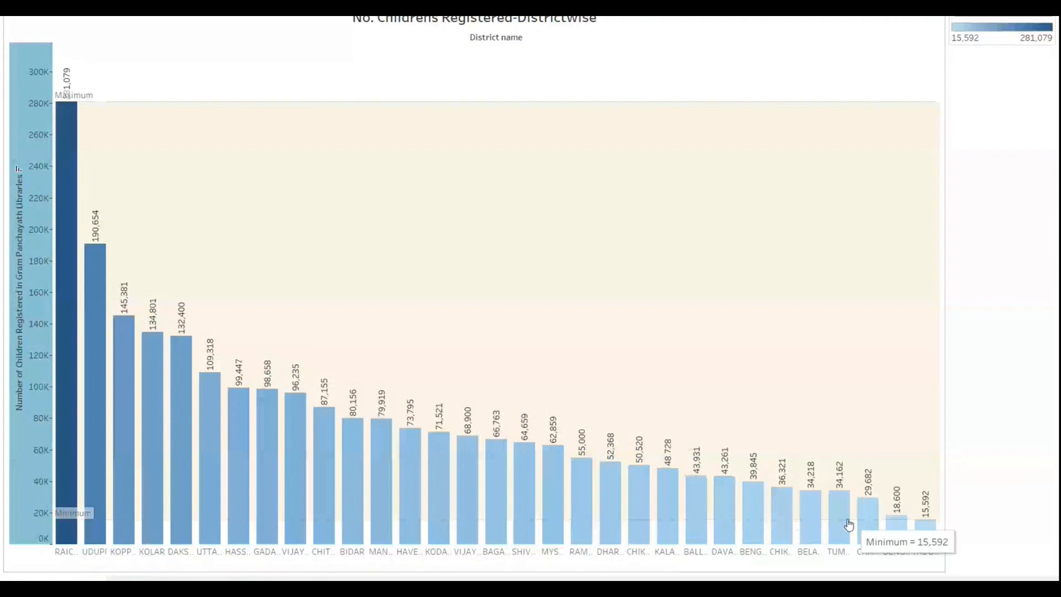
pyautogui.moveTo(844, 523)
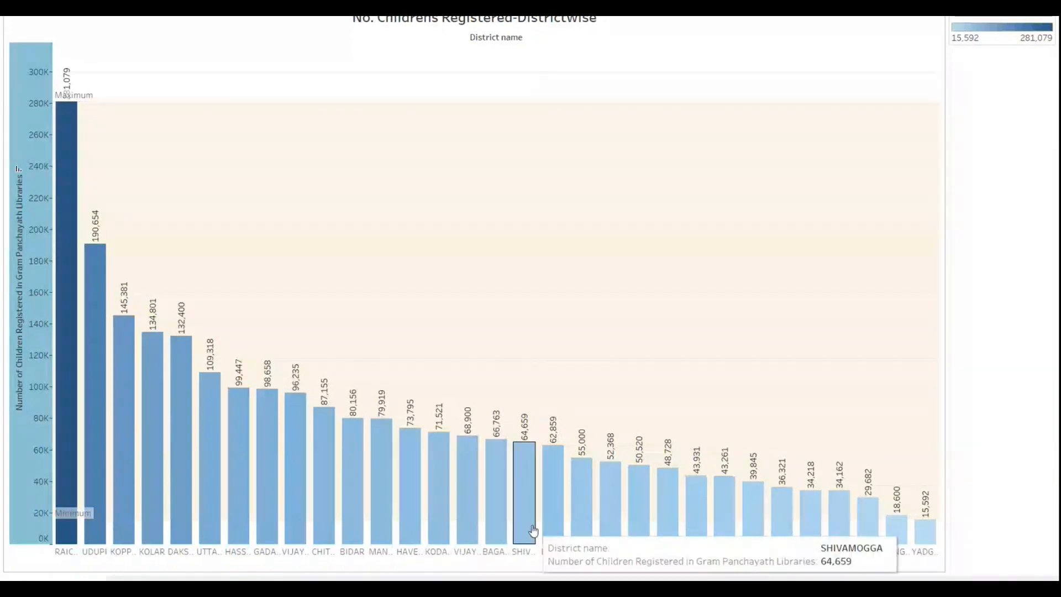
pyautogui.press('Escape')
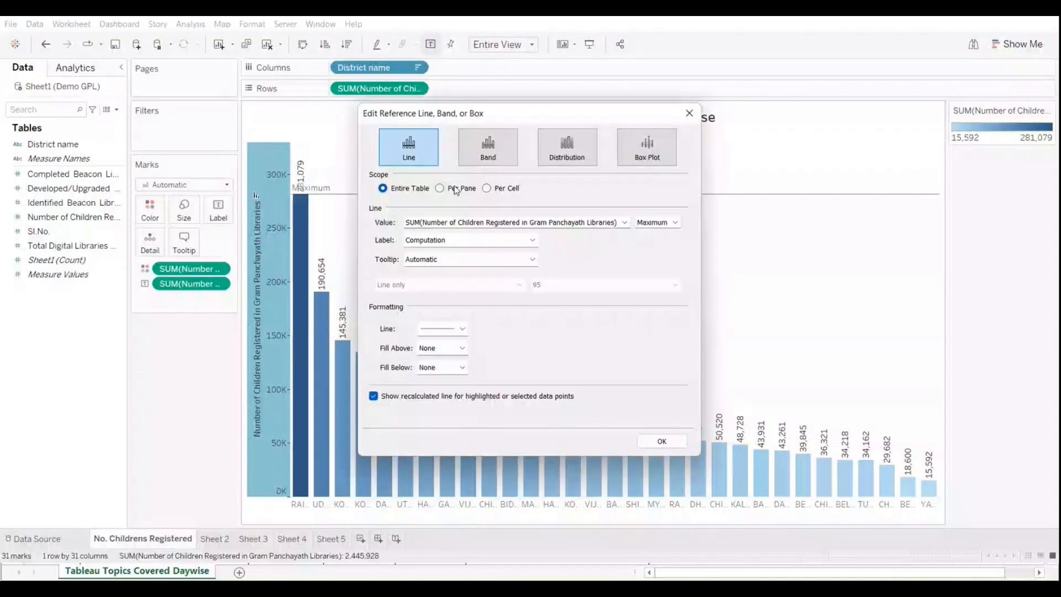
# Step: Change the reference band's fill color to gray and apply it
pyautogui.click(488, 147)
pyautogui.click(425, 384)
pyautogui.click(419, 460)
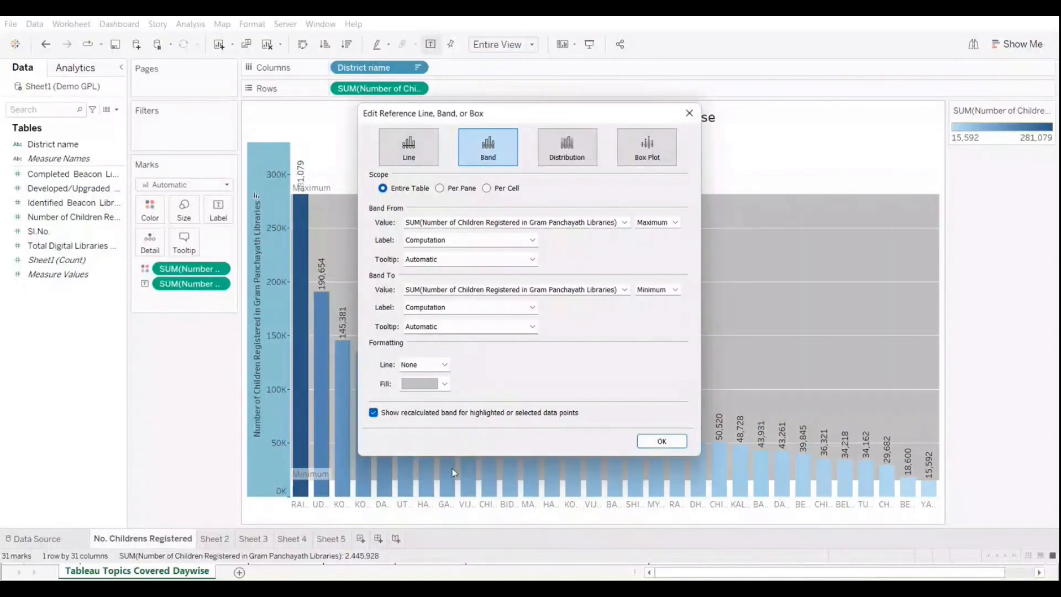
pyautogui.click(662, 441)
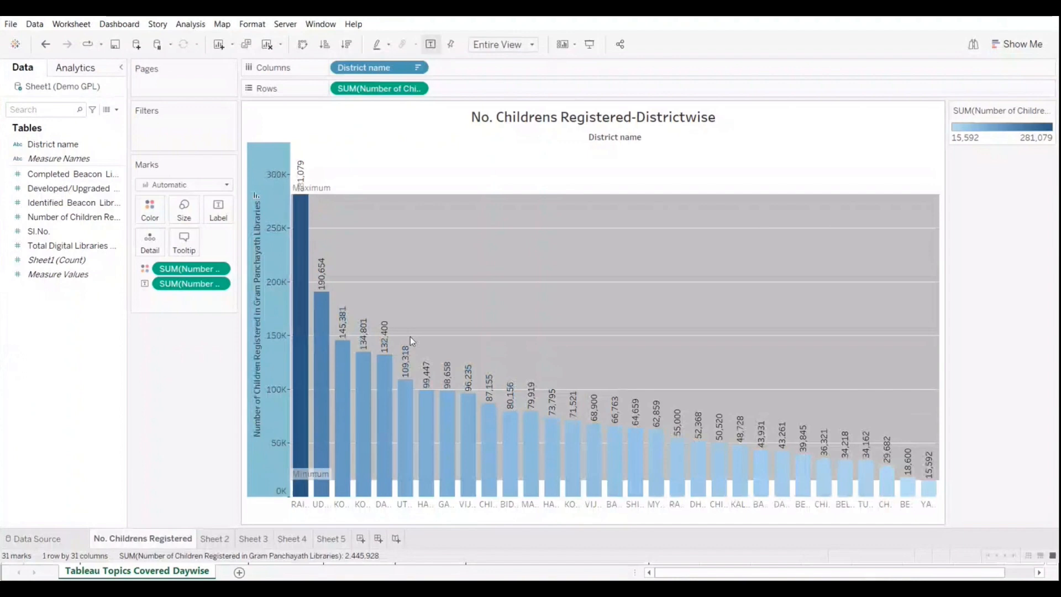
# Step: Change the color palette of the Number of Children Registered legend to Red
pyautogui.click(1048, 111)
pyautogui.click(973, 123)
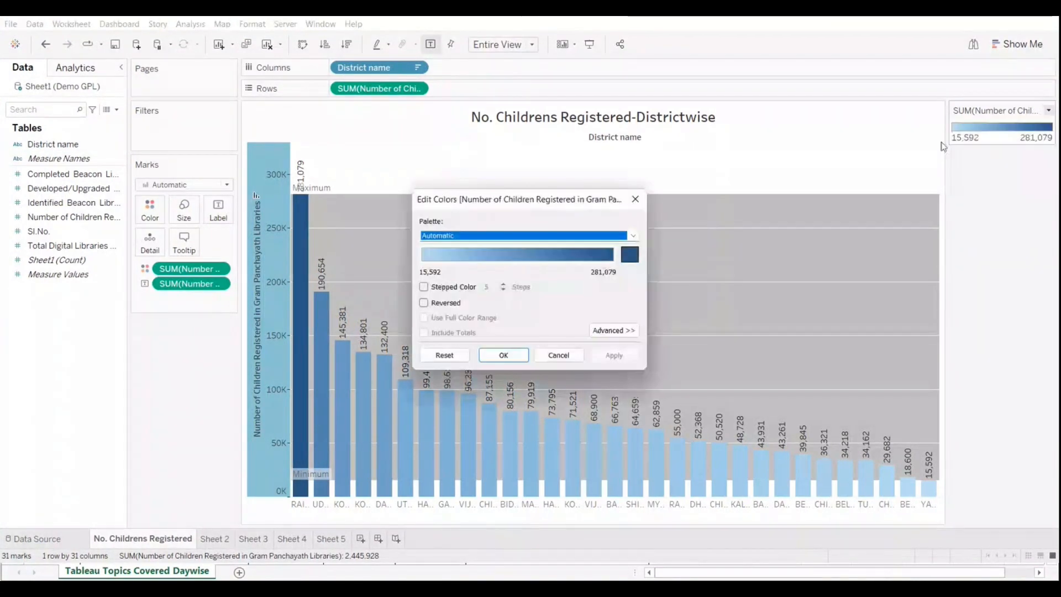
pyautogui.click(634, 238)
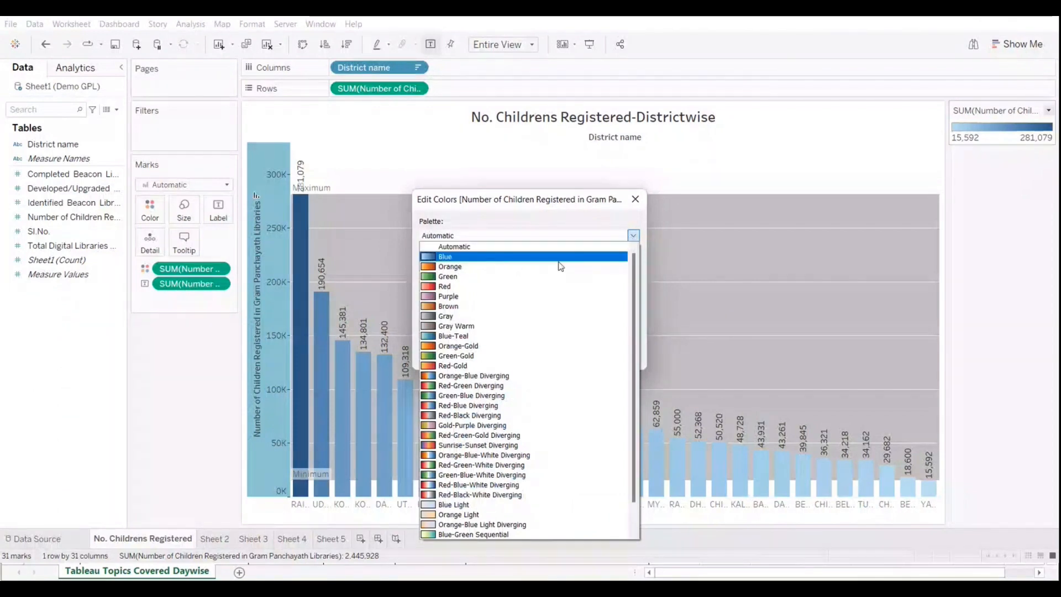
pyautogui.click(550, 291)
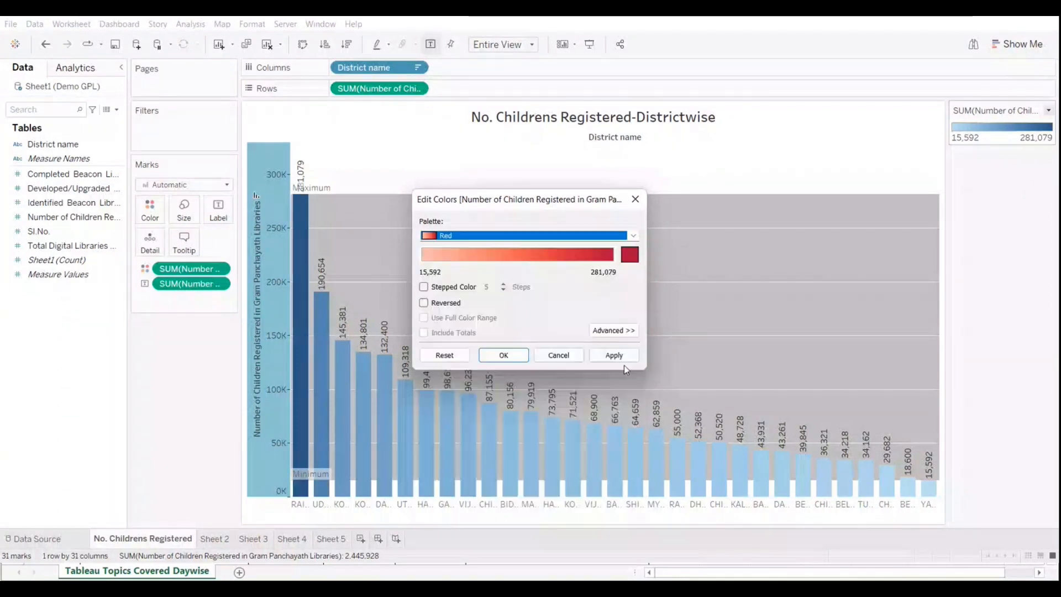
pyautogui.press('Return')
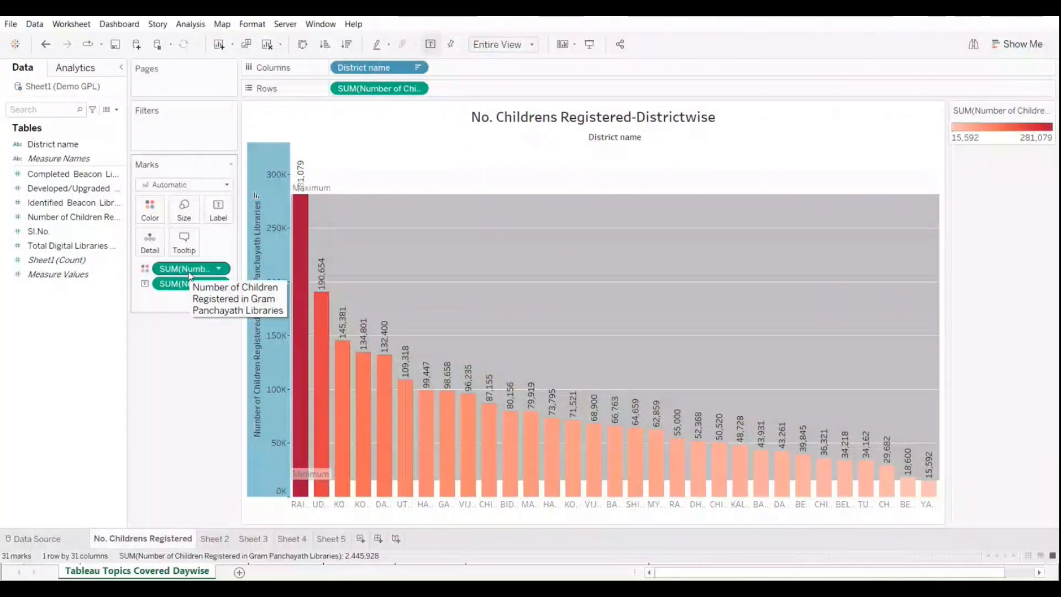
# Step: Remove Number of Children Registered from the bars' color encoding and color all bars light orange
pyautogui.moveTo(189, 271); pyautogui.dragTo(155, 153)
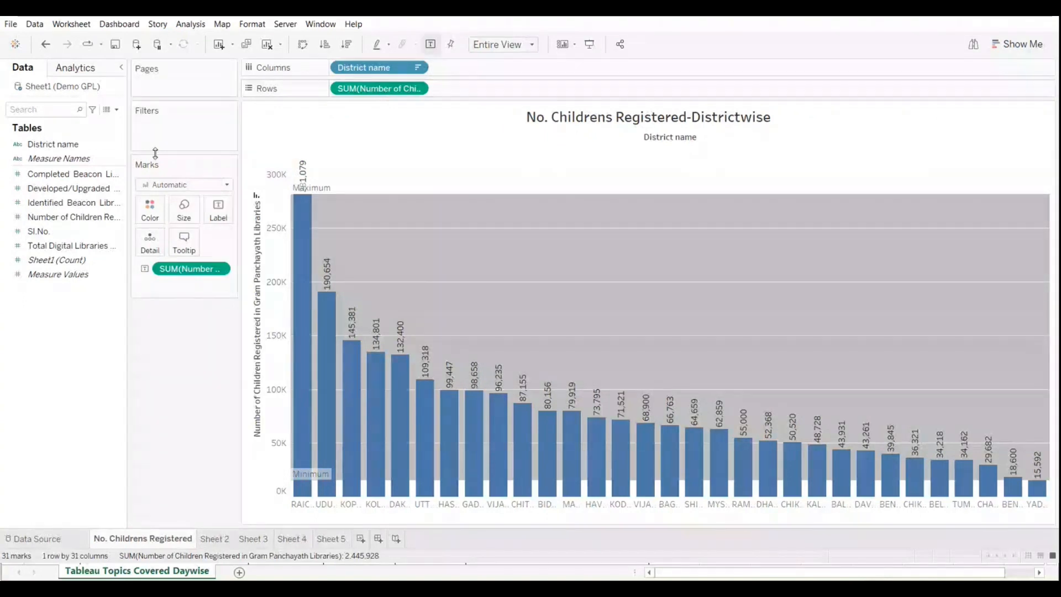
pyautogui.click(150, 210)
pyautogui.click(182, 264)
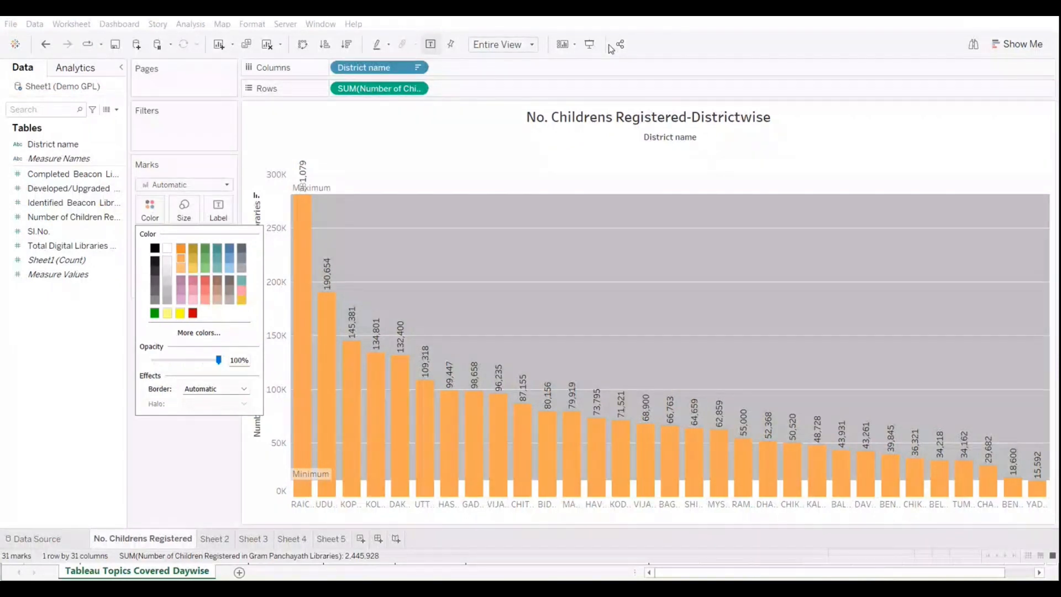
# Step: Set the end of the reference band to the Average of Number of Children Registered and apply it
pyautogui.click(256, 457)
pyautogui.click(589, 44)
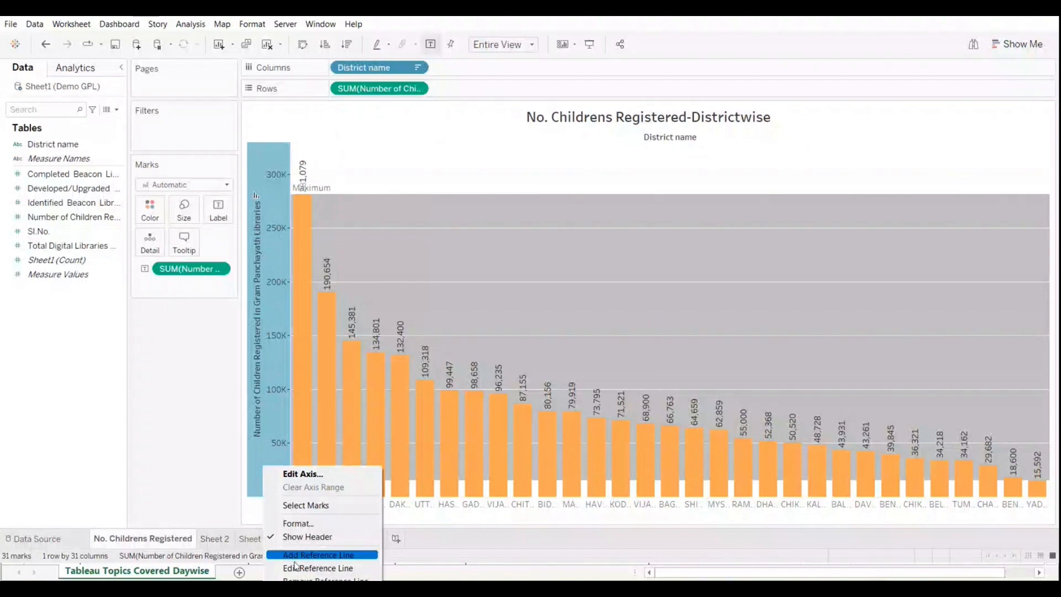
pyautogui.click(295, 561)
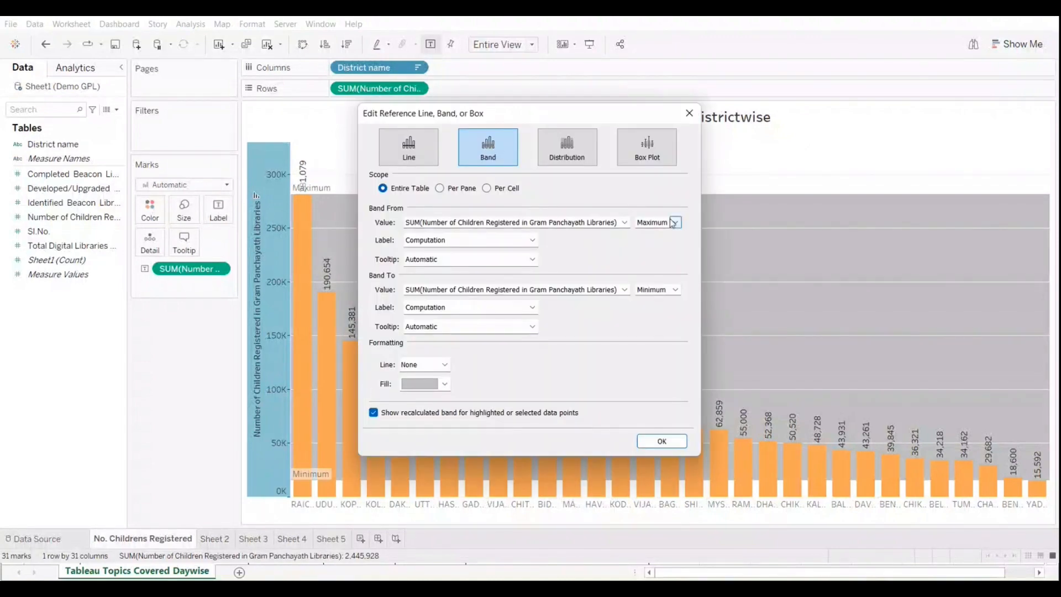
pyautogui.click(675, 289)
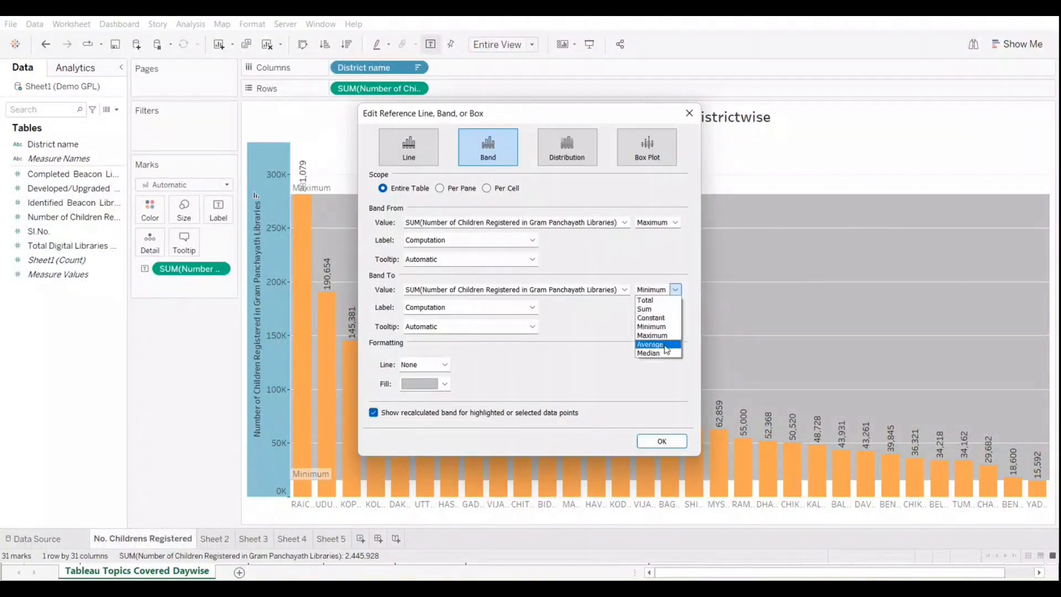
pyautogui.click(657, 349)
pyautogui.click(654, 441)
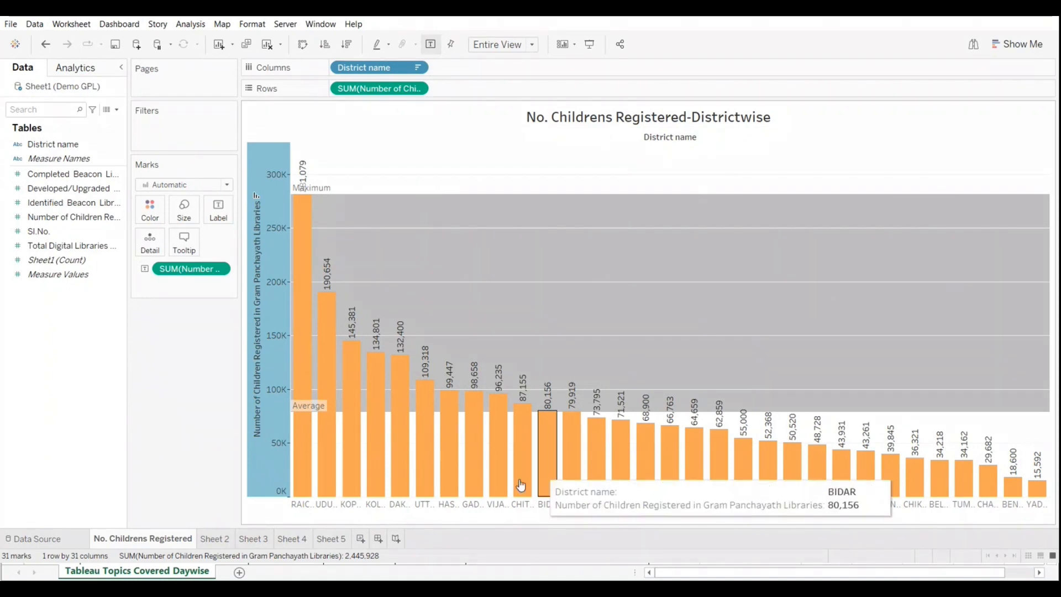
# Step: Change the reference band on the Number of Children Registered axis to a single line for the entire table at the Average
pyautogui.rightClick(271, 454)
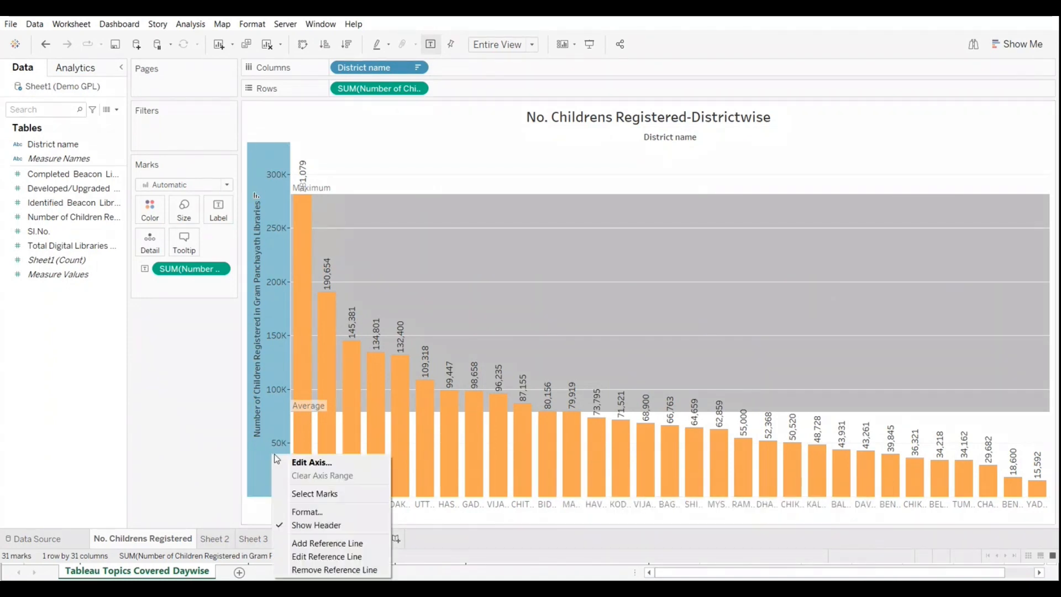
pyautogui.click(330, 557)
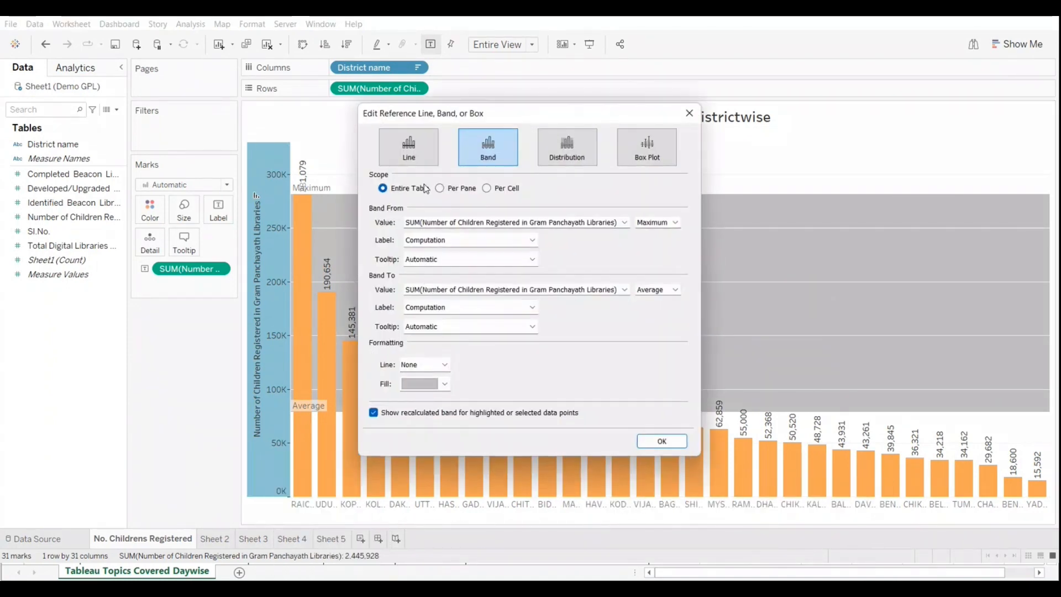
pyautogui.click(409, 150)
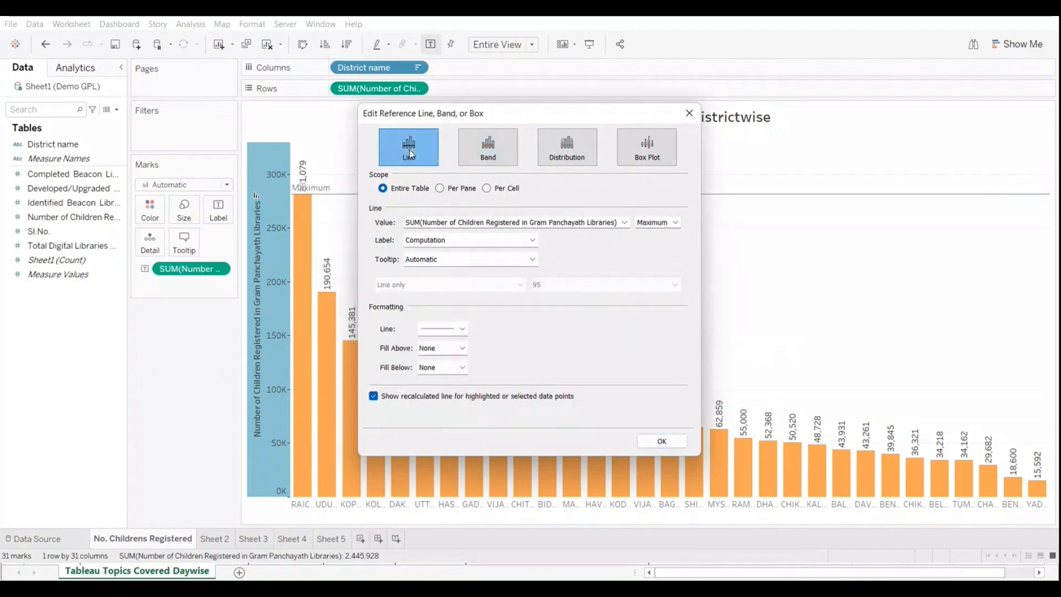
pyautogui.click(446, 348)
pyautogui.click(652, 223)
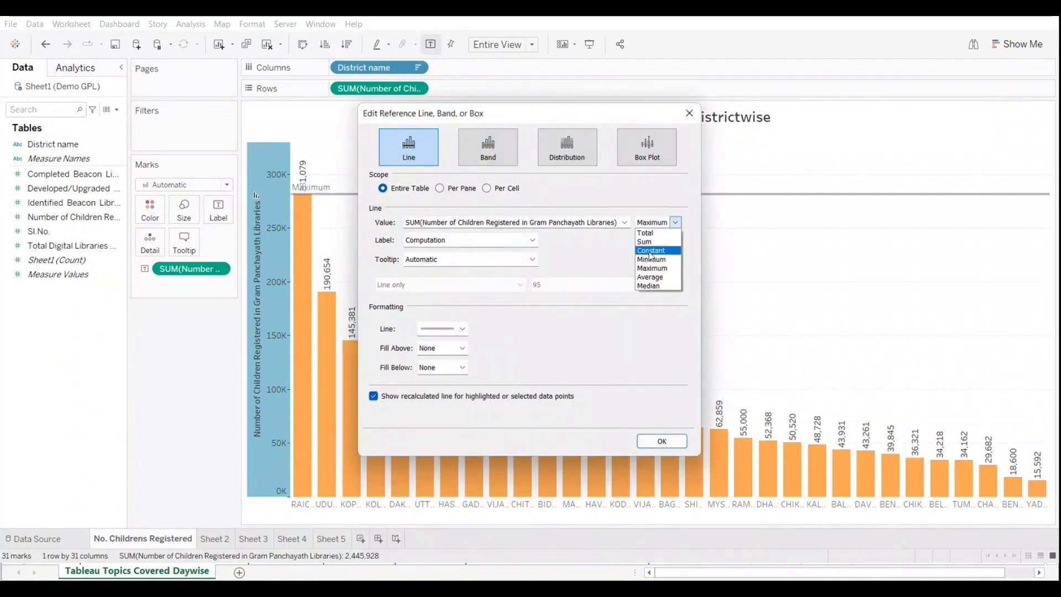
pyautogui.click(650, 277)
# Step: Give the average reference line a dashed style, apply it, and inspect the bars against it in presentation mode
pyautogui.click(462, 329)
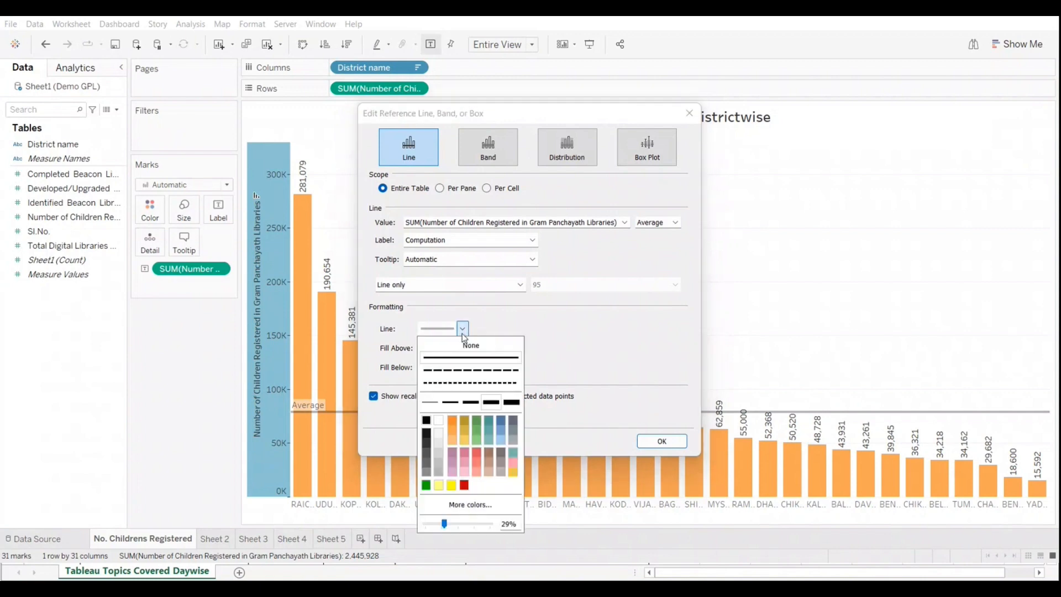
pyautogui.click(471, 370)
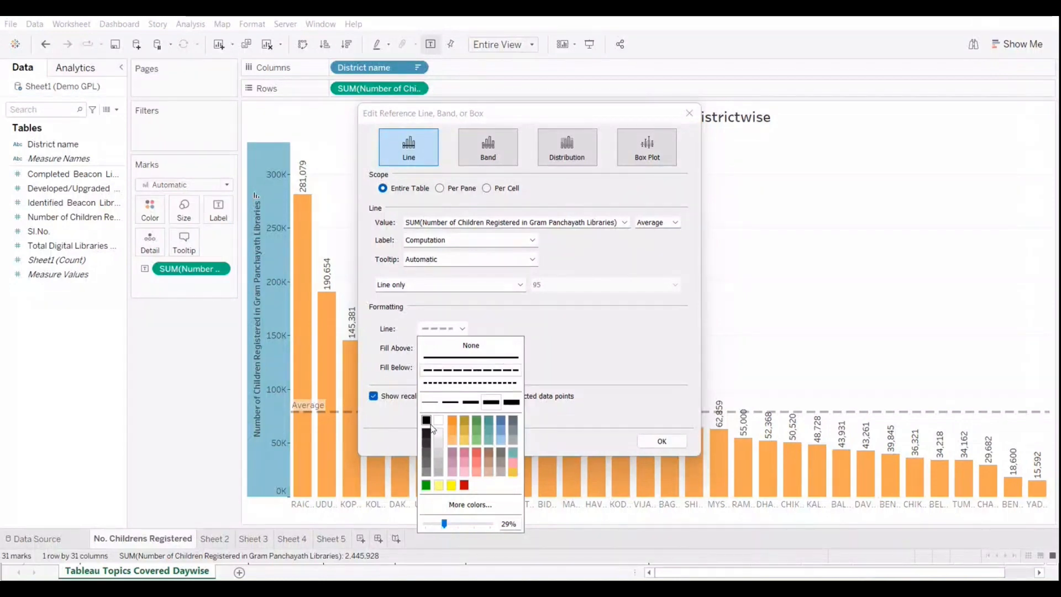
pyautogui.click(644, 442)
pyautogui.click(590, 44)
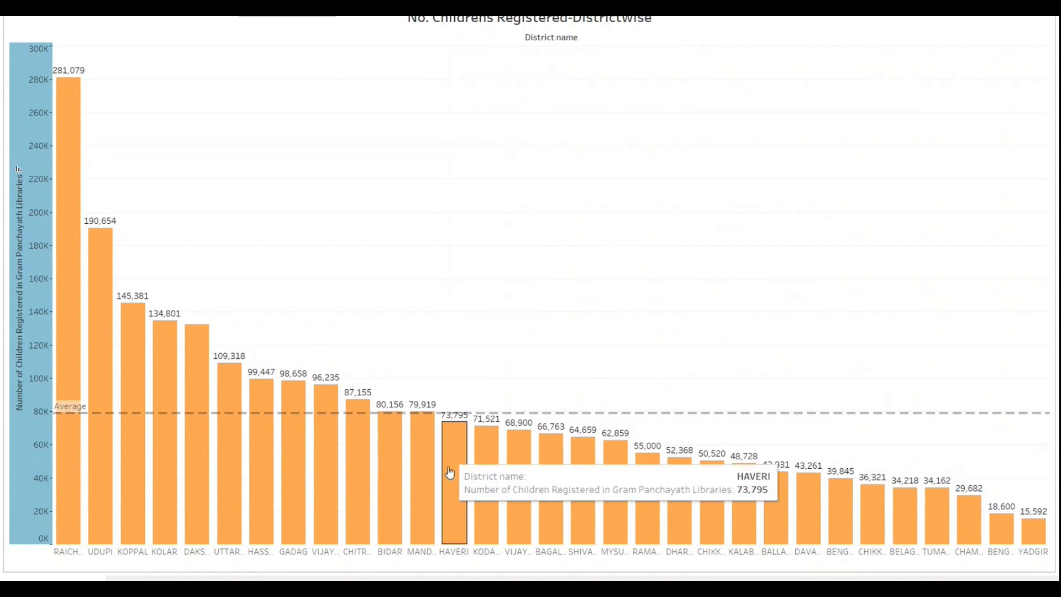
pyautogui.moveTo(487, 465)
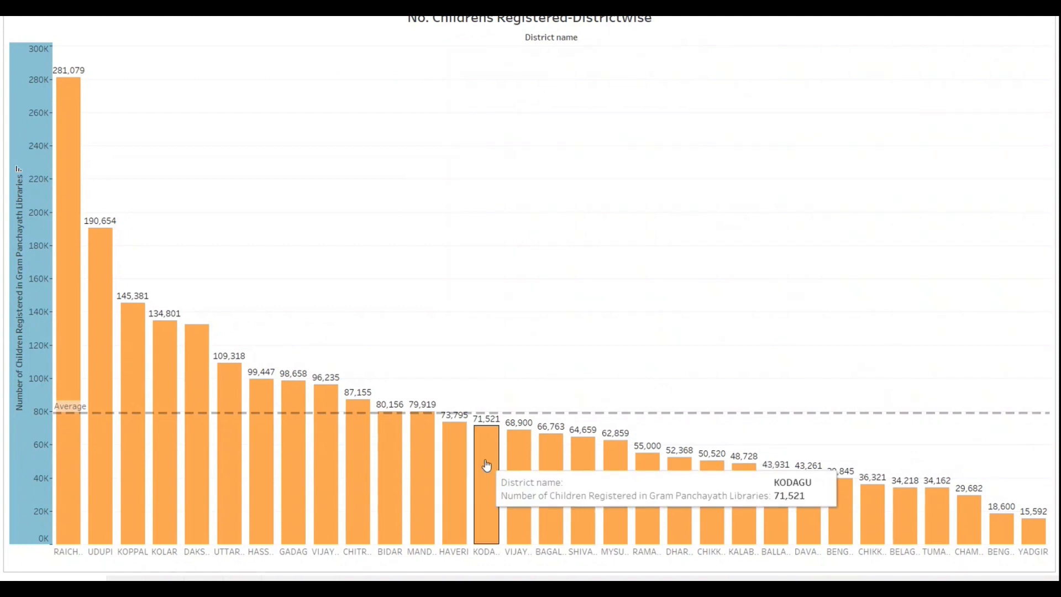
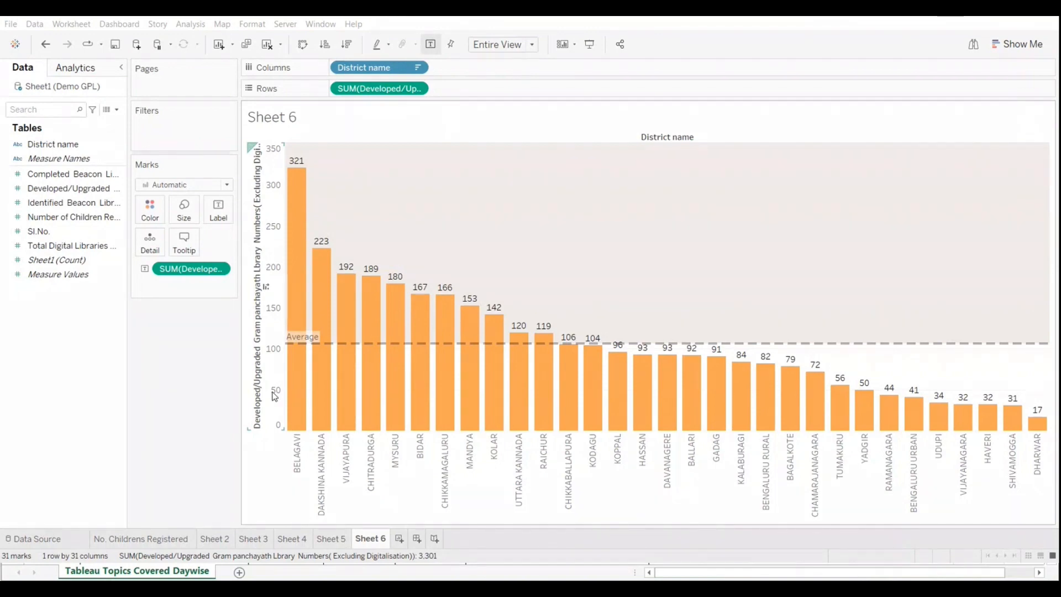
# Step: View the Sheet 6 bar chart in presentation mode and return to the worksheet view
pyautogui.click(590, 45)
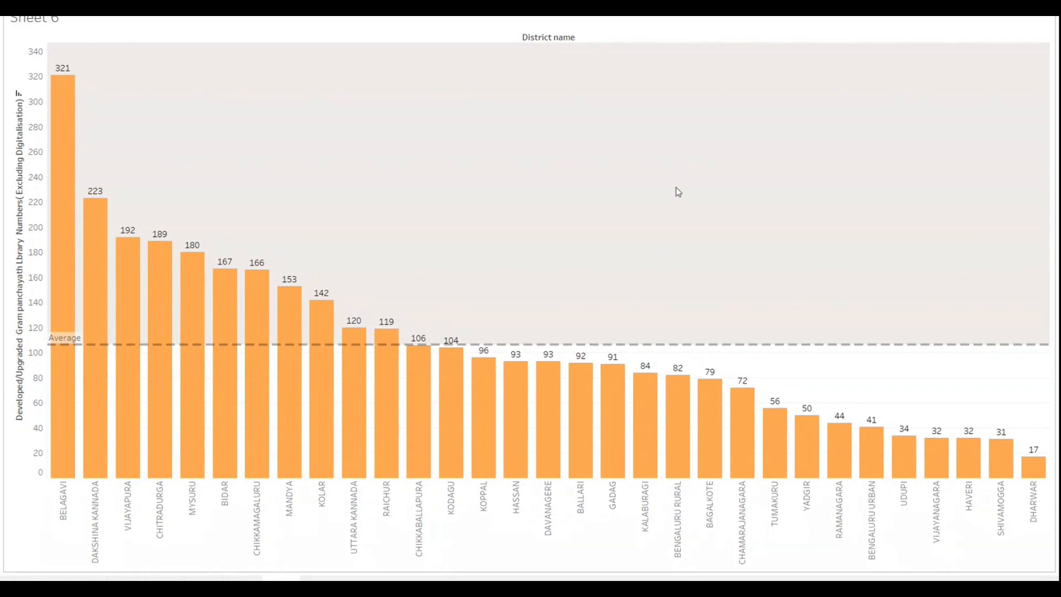
pyautogui.press('Escape')
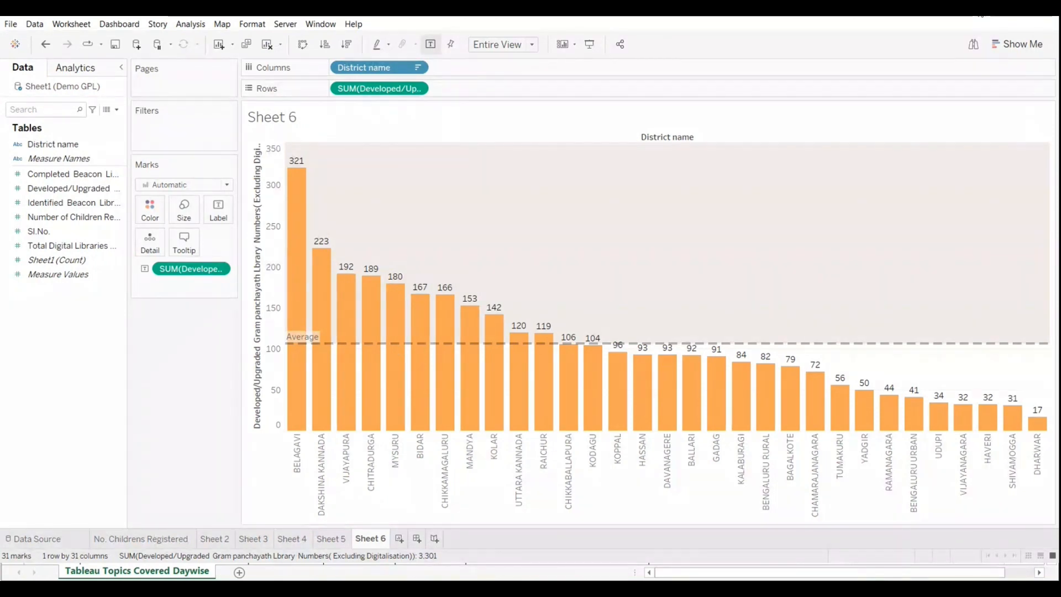
# Step: Minimize the Tableau window and both open Excel workbooks to reach the desktop
pyautogui.click(979, 9)
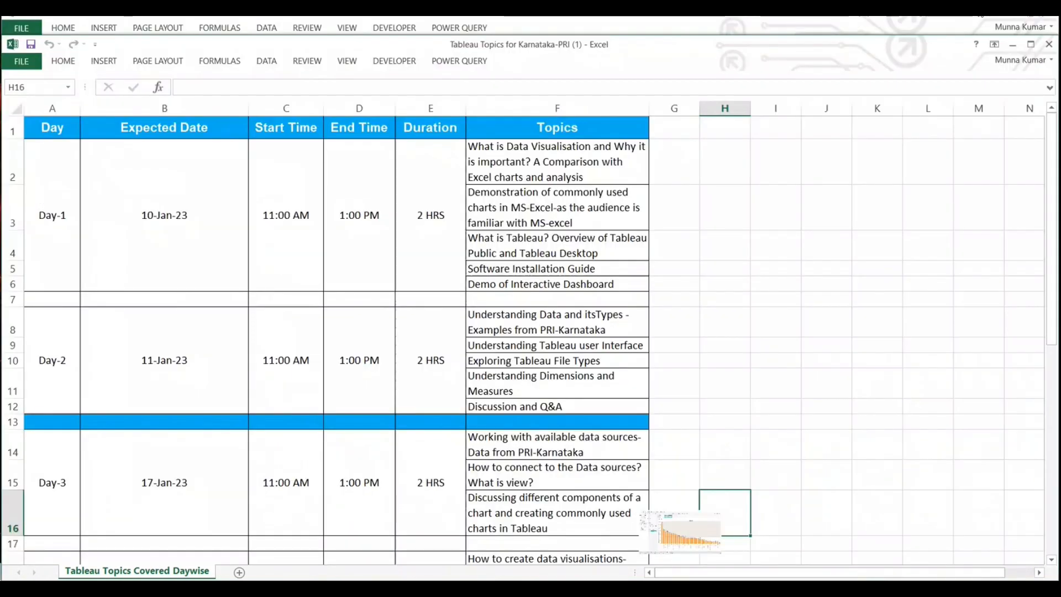
pyautogui.click(805, 435)
pyautogui.click(1012, 44)
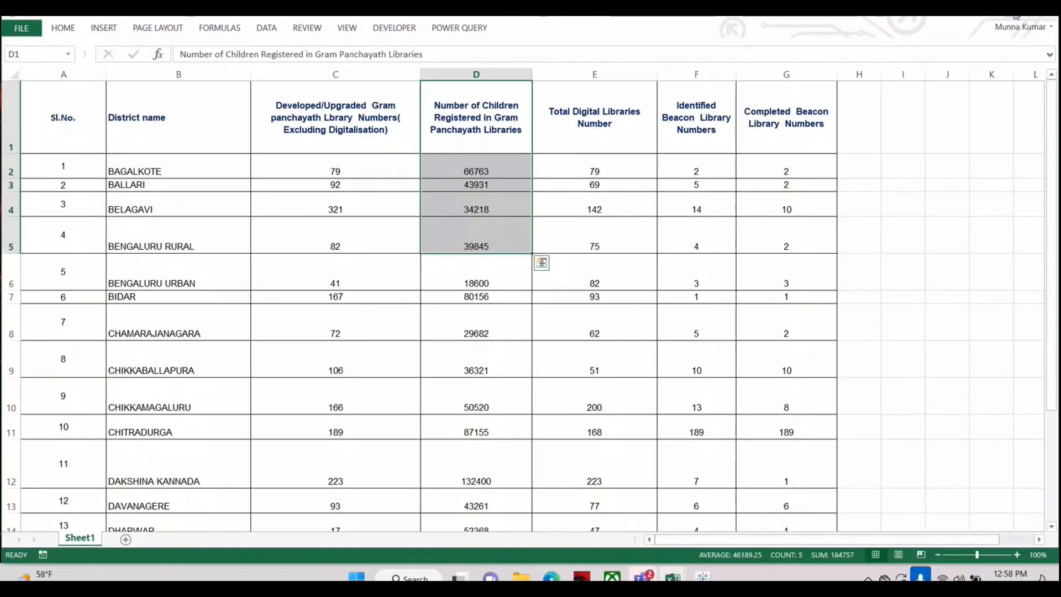
pyautogui.click(1016, 16)
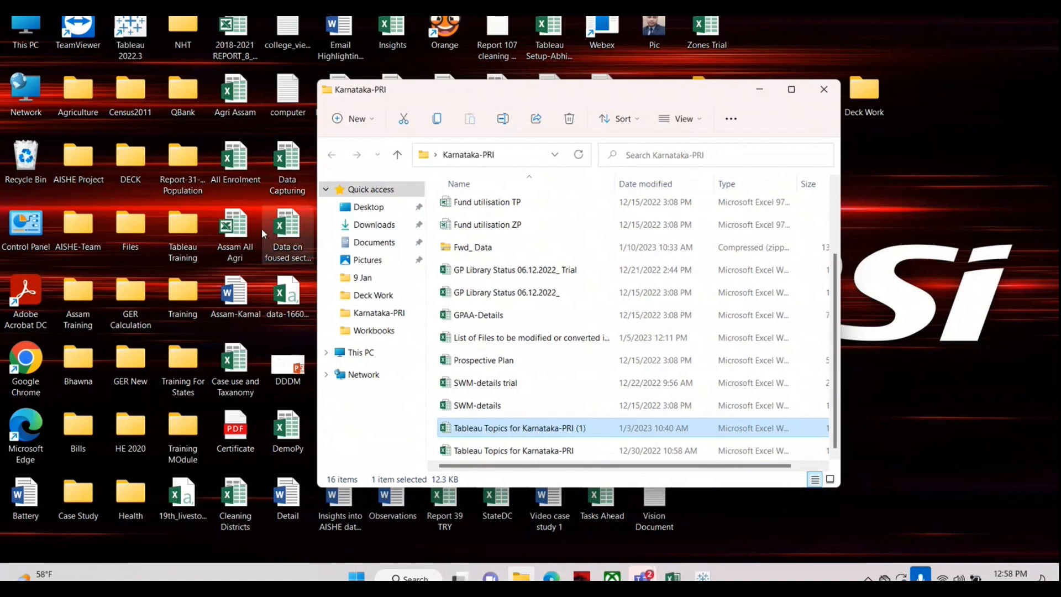
# Step: Open a blank document in Word 2013, paste the Sheet 6 chart screenshot and adjust its size on the landscape page
pyautogui.press('super')
pyautogui.write('win')
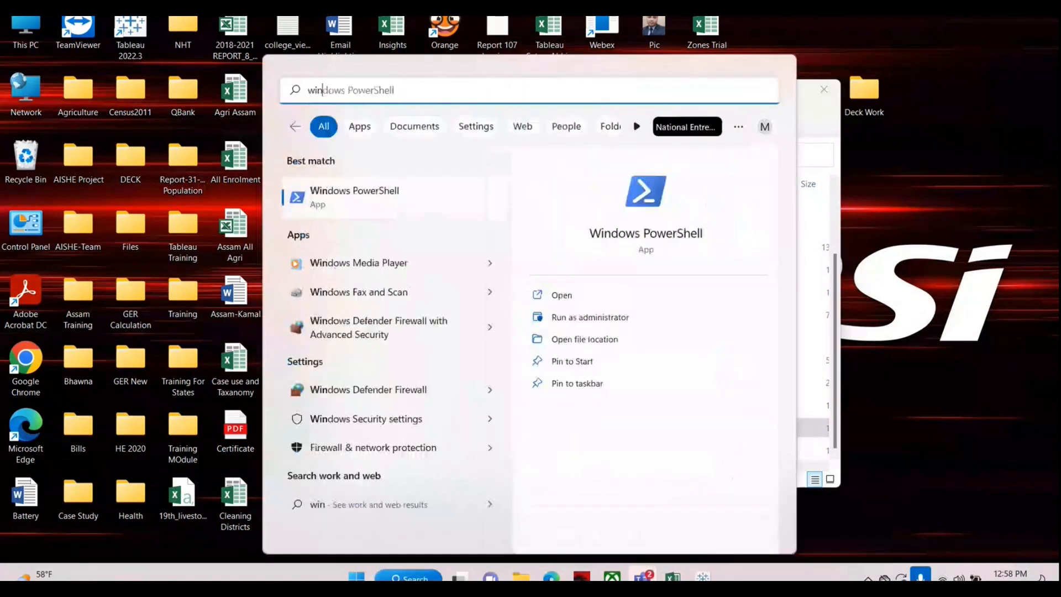
pyautogui.write('w')
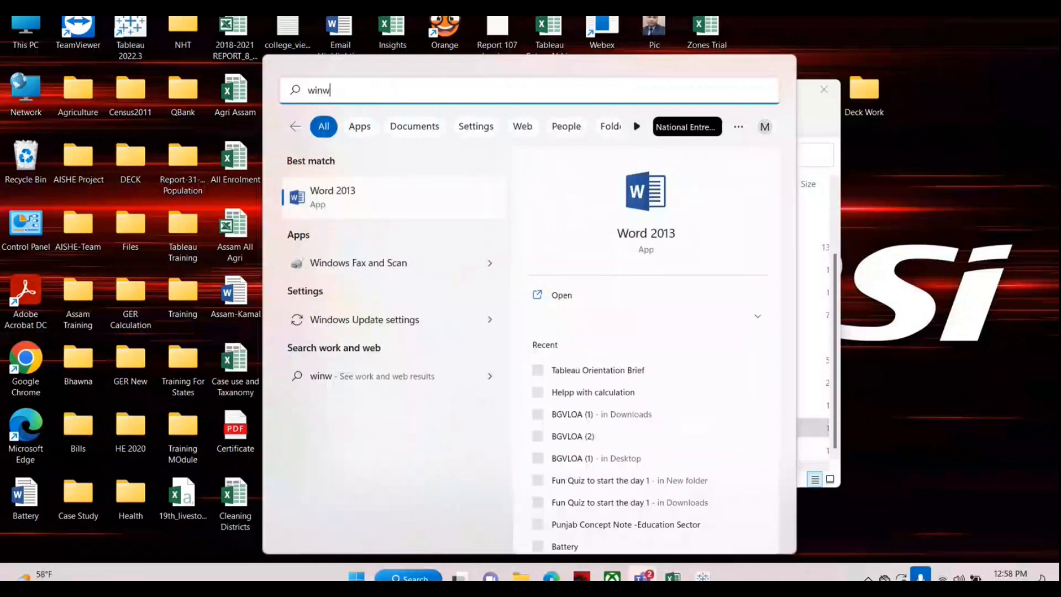
pyautogui.press('Return')
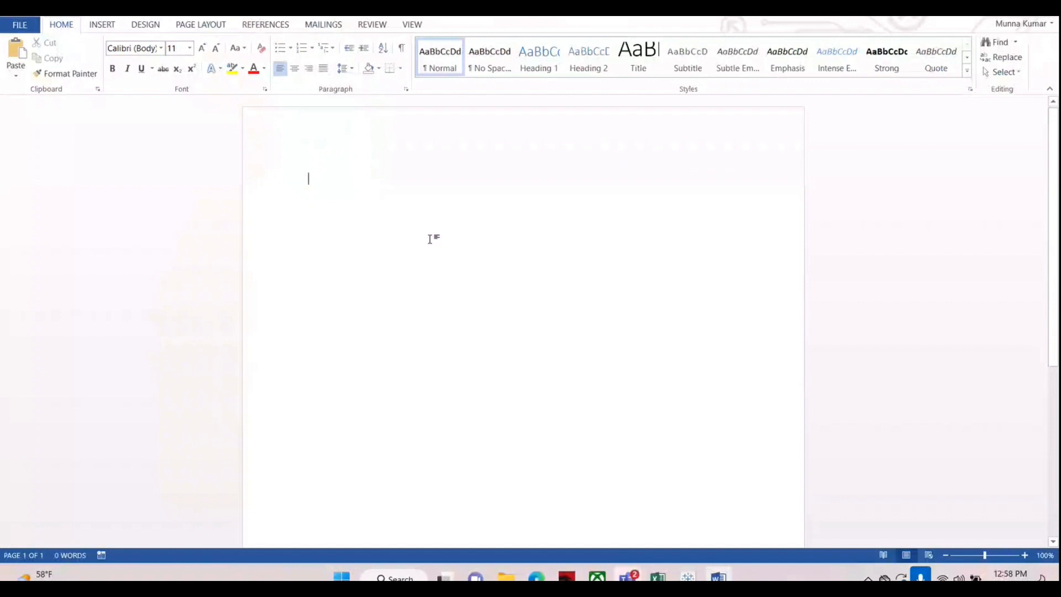
pyautogui.hotkey('ctrl', 'v')
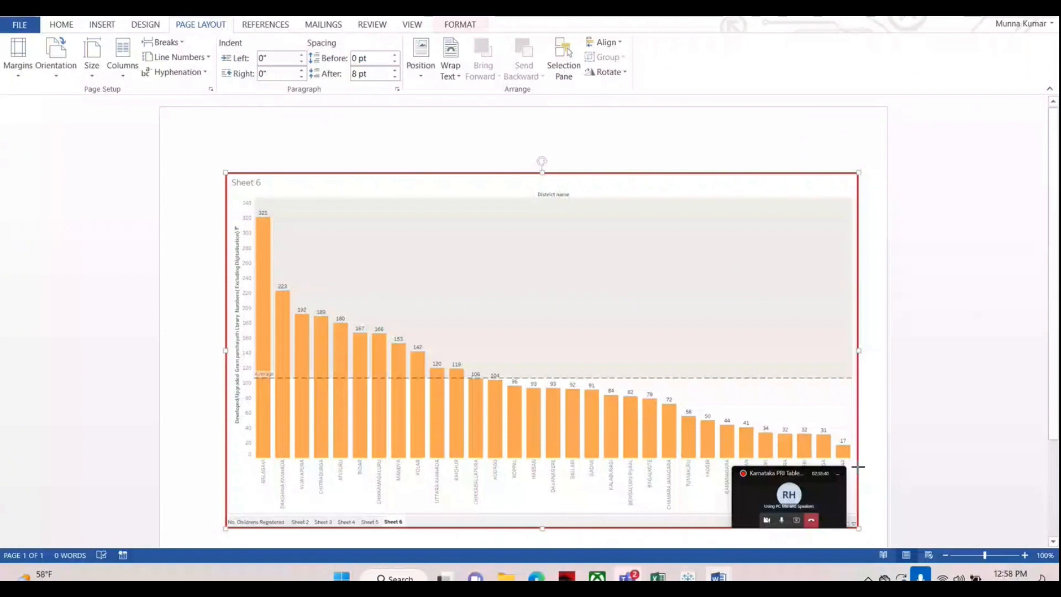
pyautogui.moveTo(858, 467); pyautogui.dragTo(856, 467)
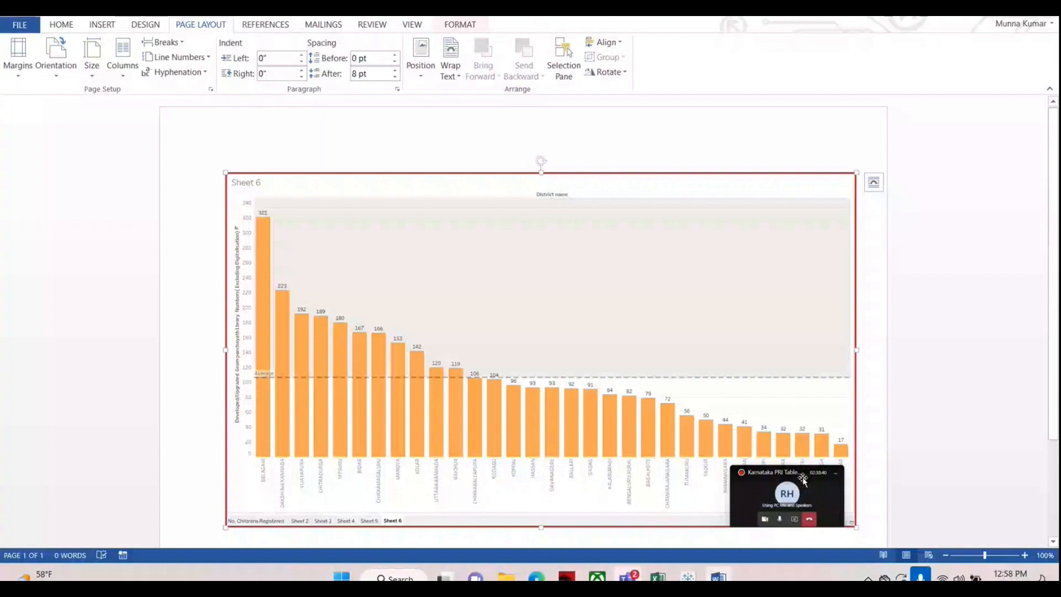
# Step: Switch back to Tableau, leave presentation mode and open Sheet 5 after viewing the No. Childrens Registered sheet
pyautogui.click(699, 578)
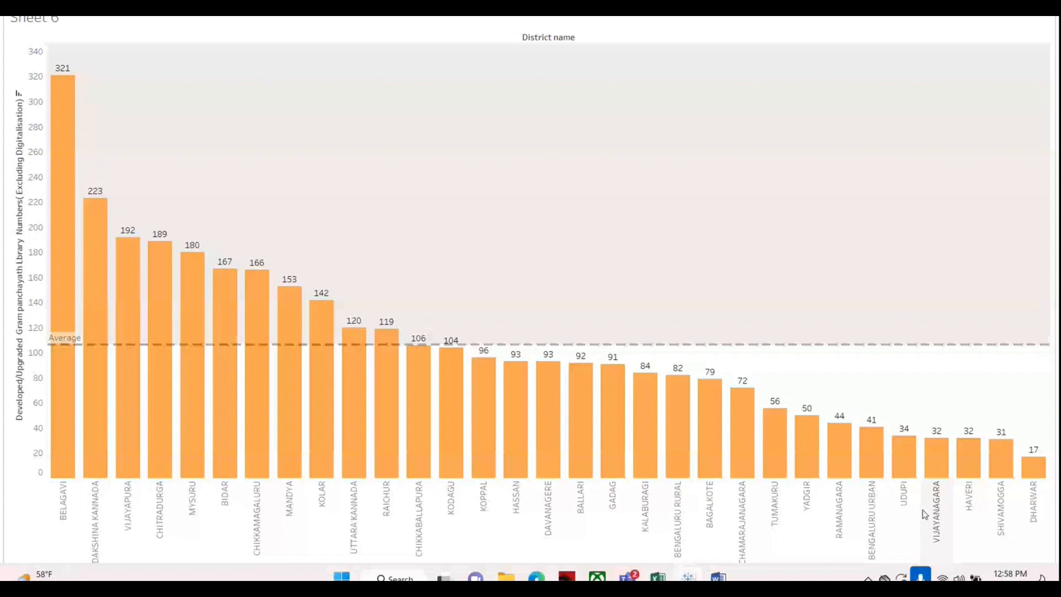
pyautogui.press('Escape')
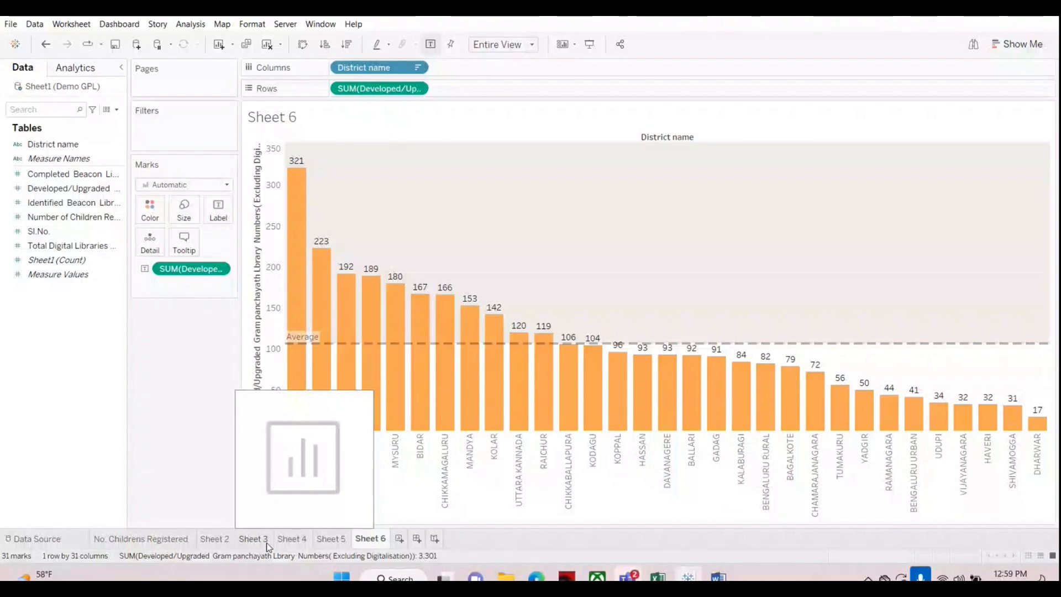
pyautogui.click(193, 538)
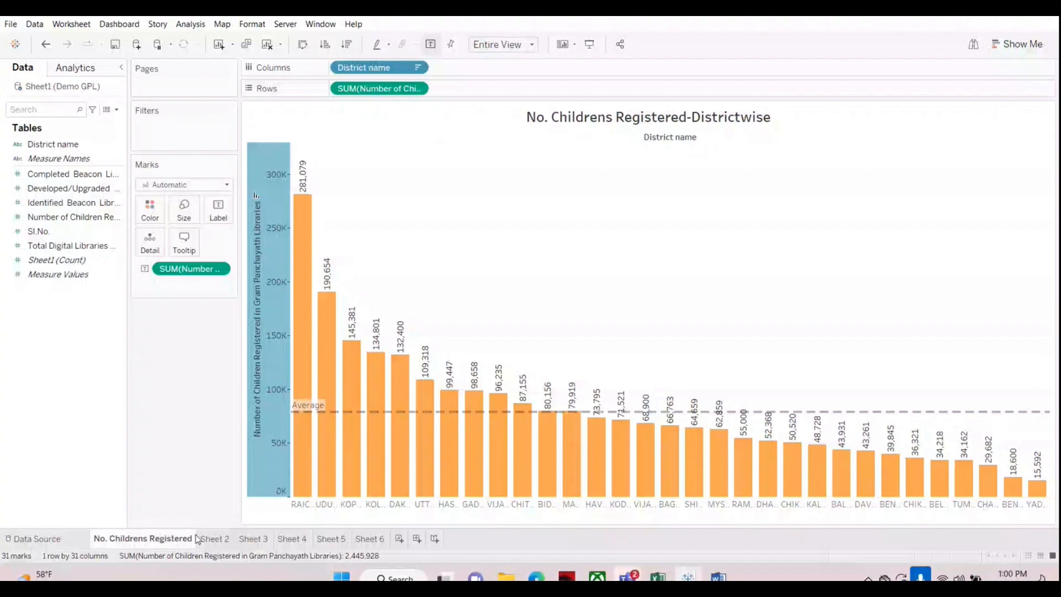
pyautogui.click(332, 538)
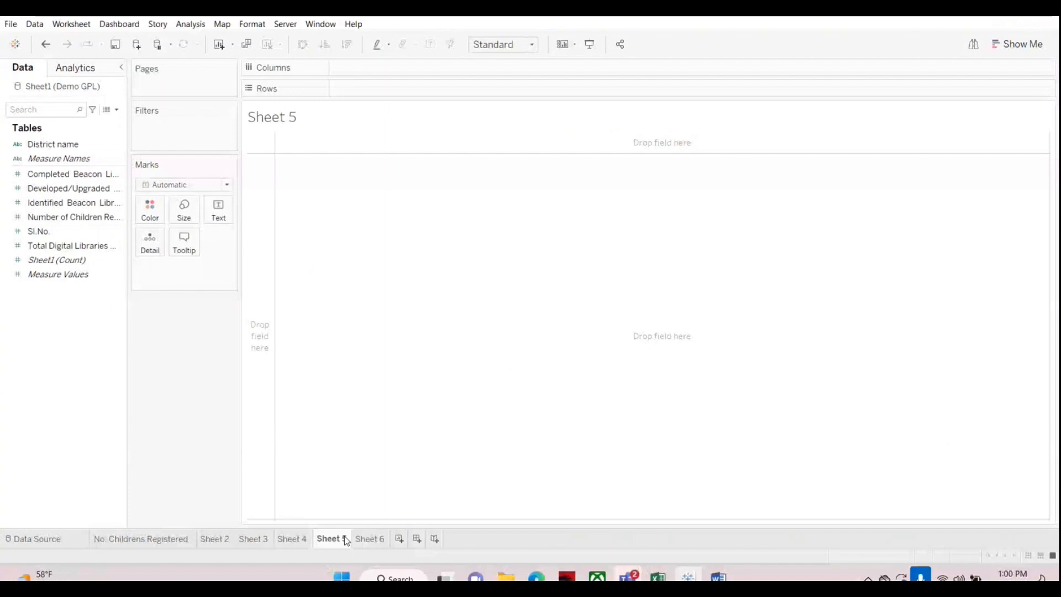